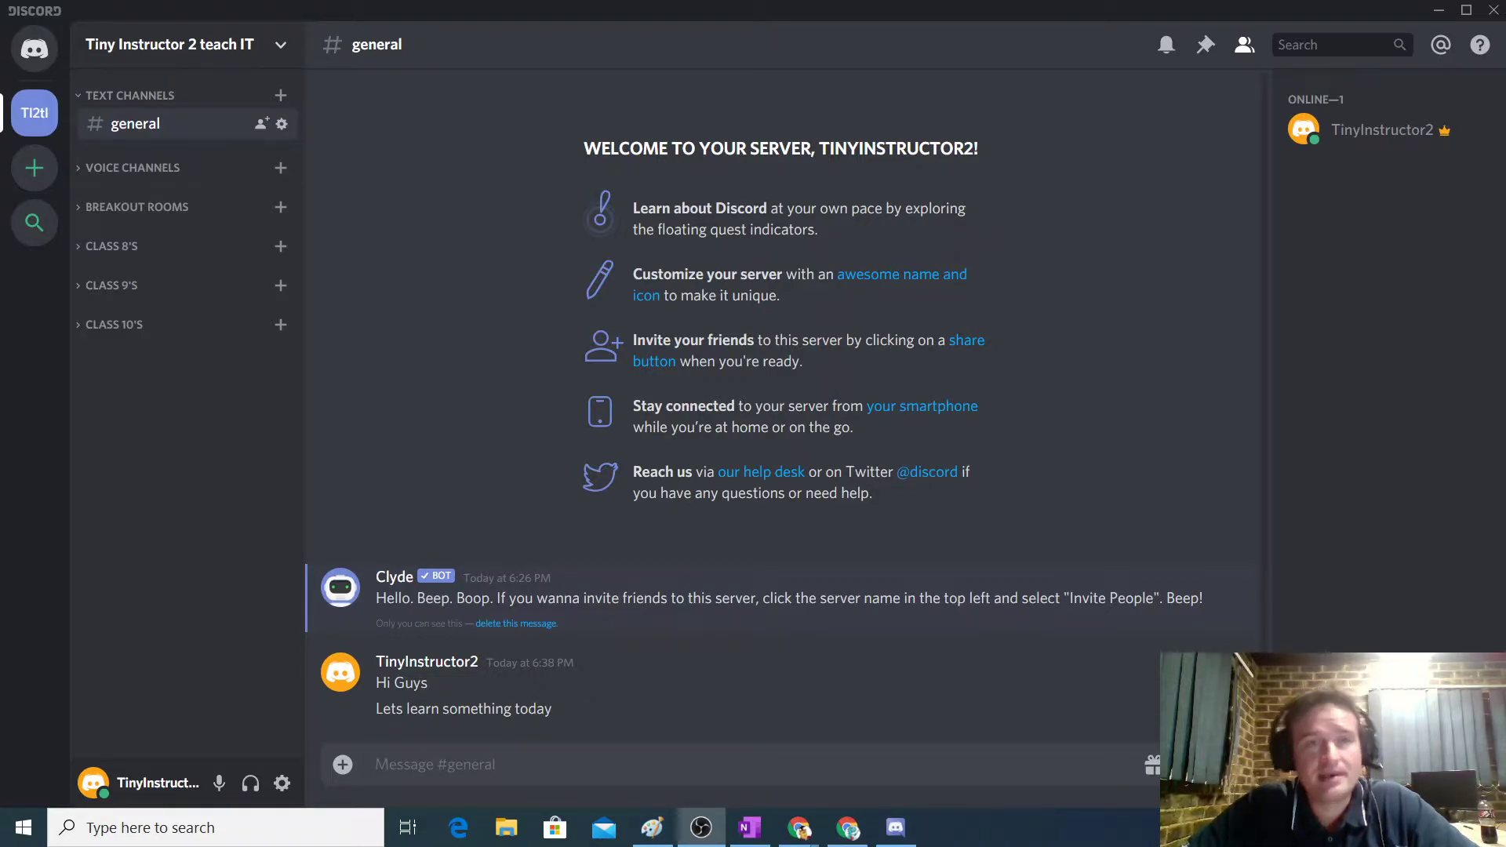
# Step: Expand the Class 10's, Class 9's, Class 8's, Breakout Rooms and Voice Channels categories and review their channels
pyautogui.click(78, 326)
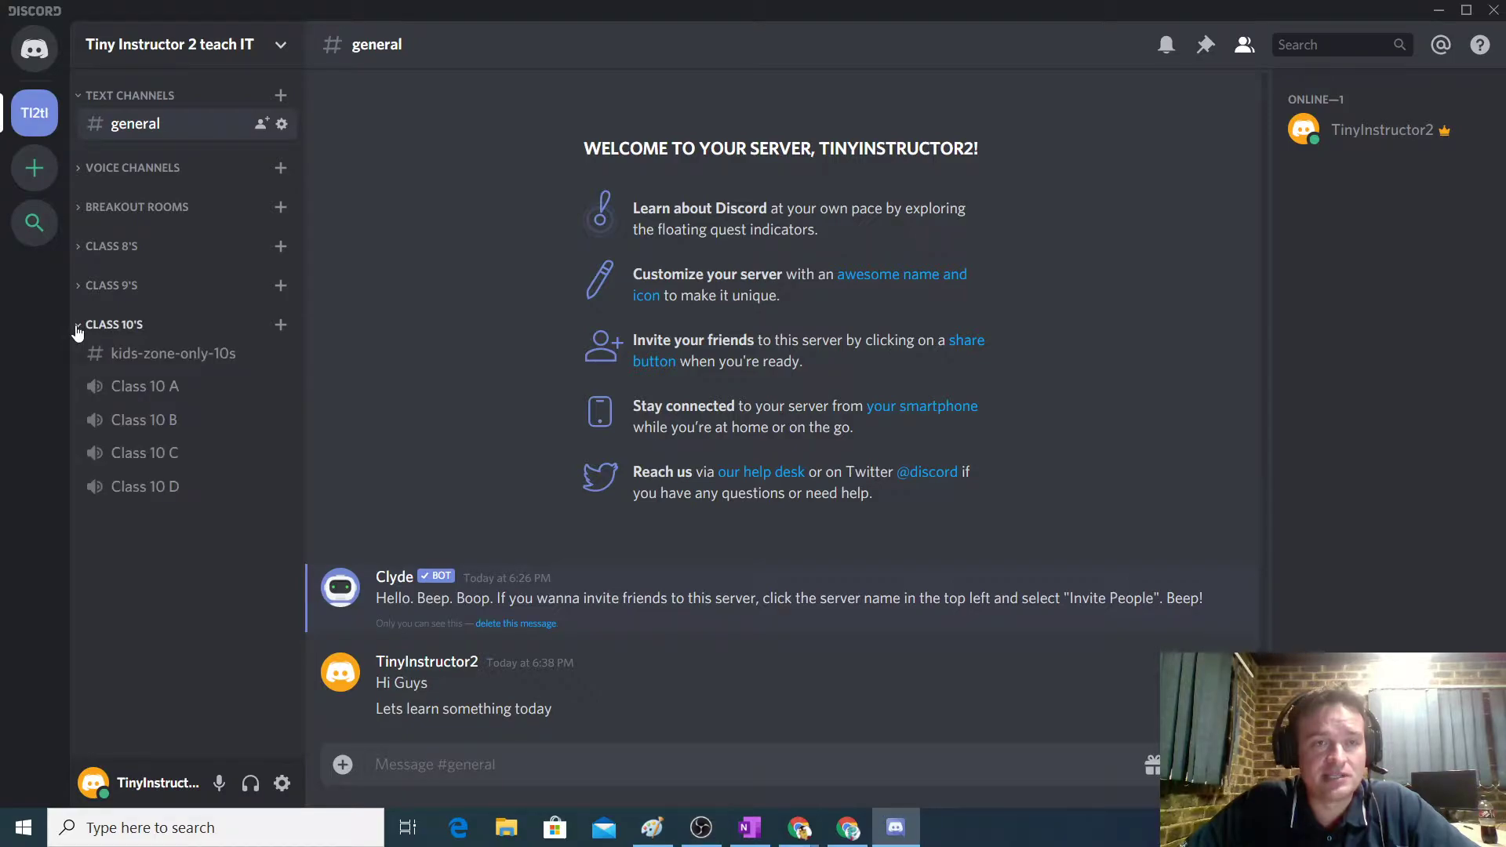
pyautogui.rightClick(150, 526)
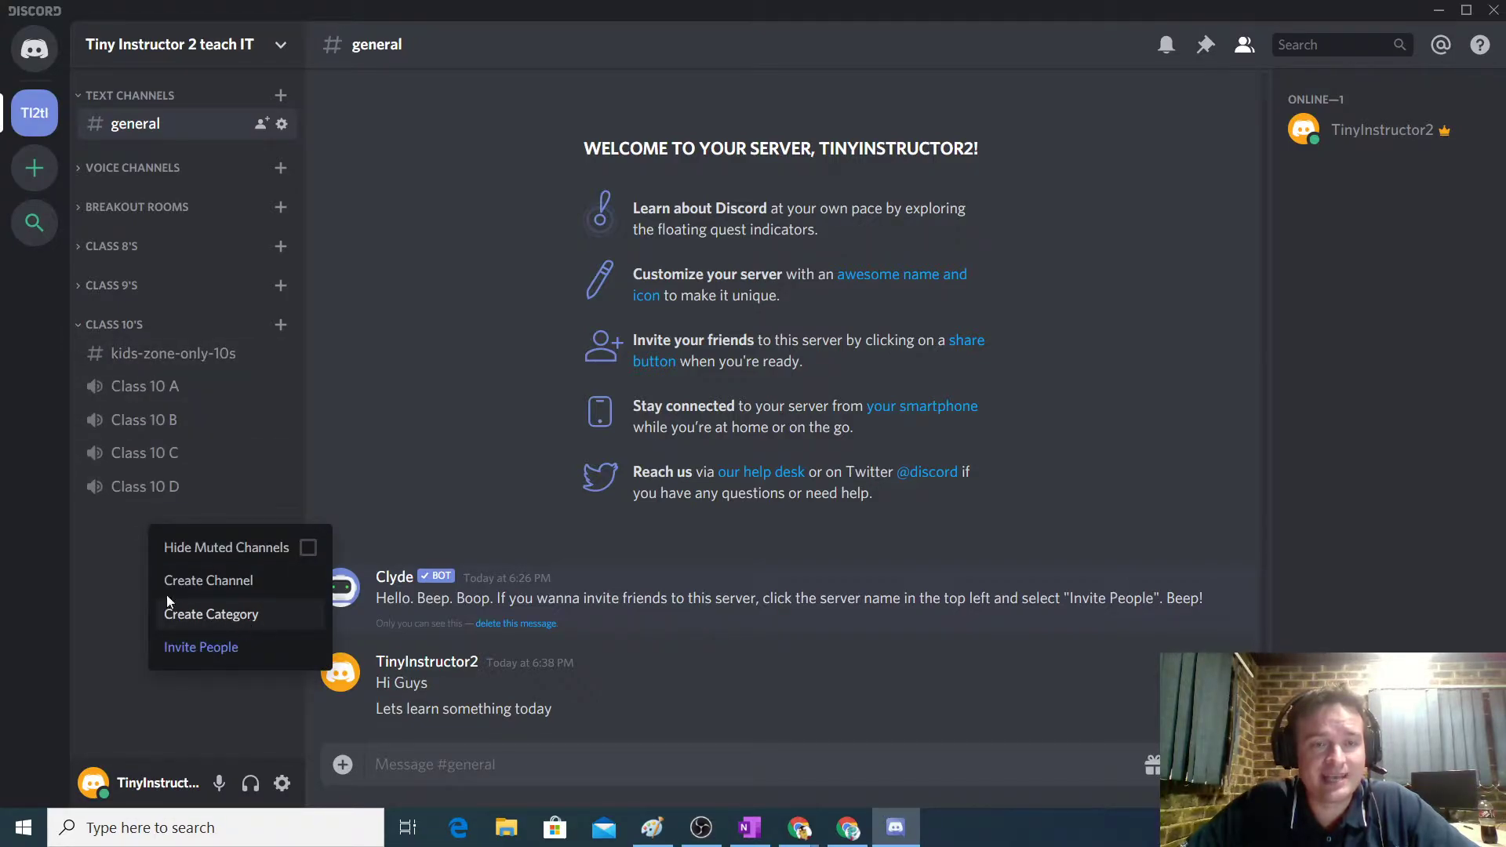
pyautogui.click(108, 555)
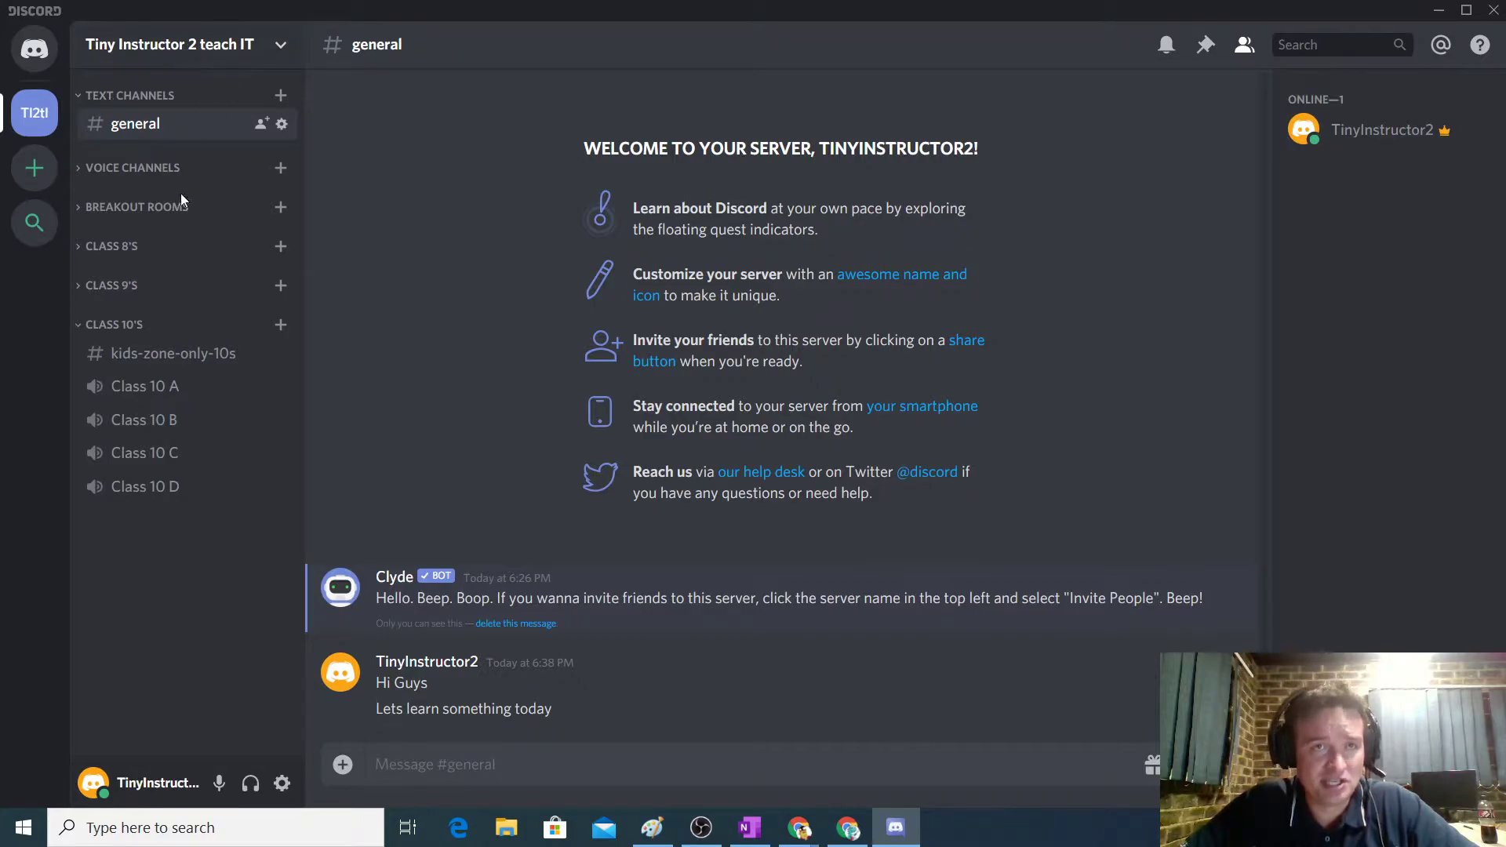
pyautogui.click(79, 292)
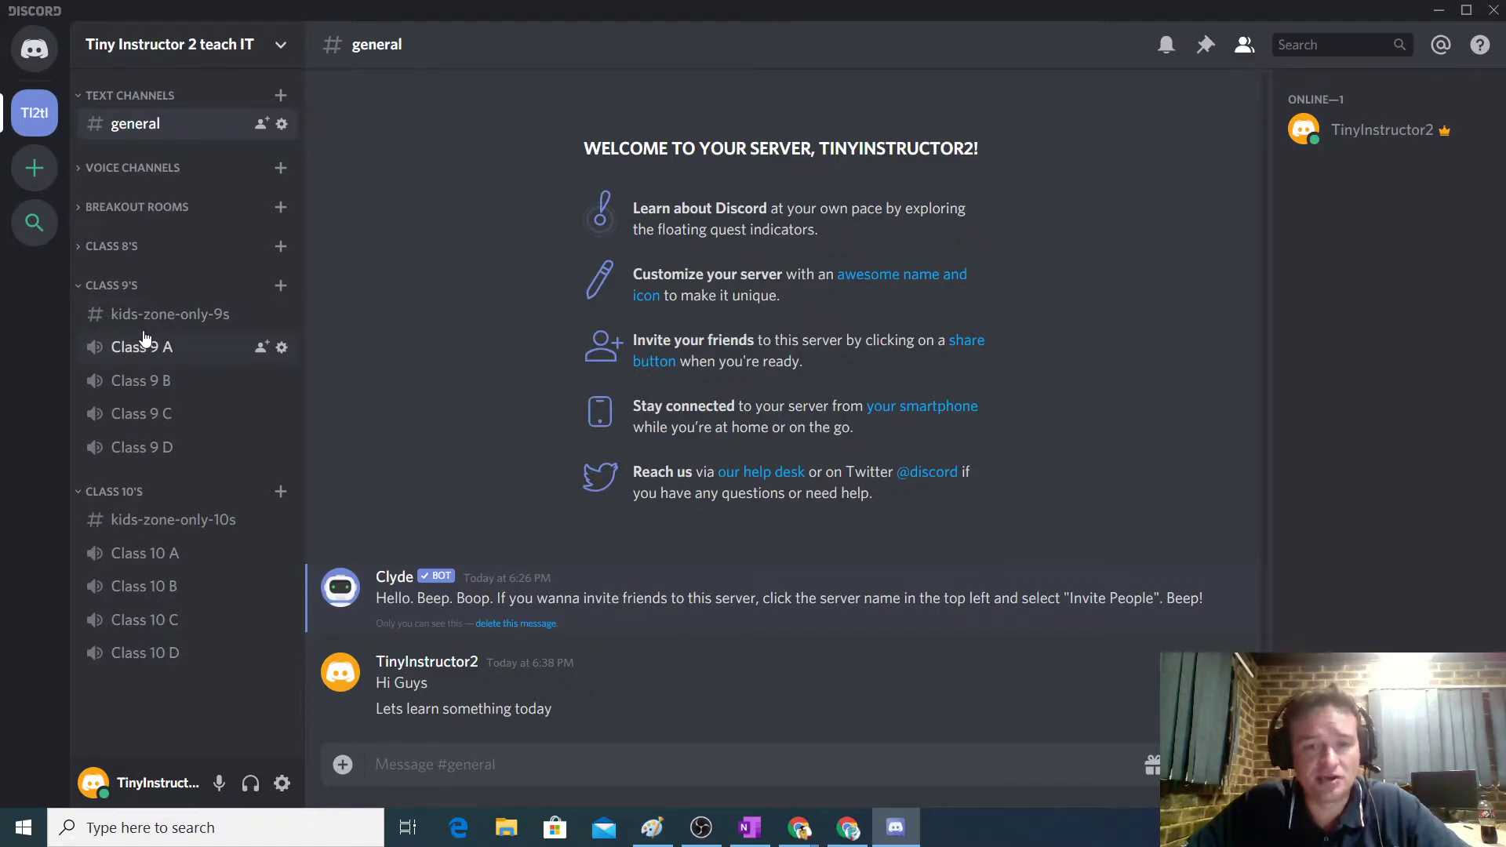
pyautogui.click(80, 248)
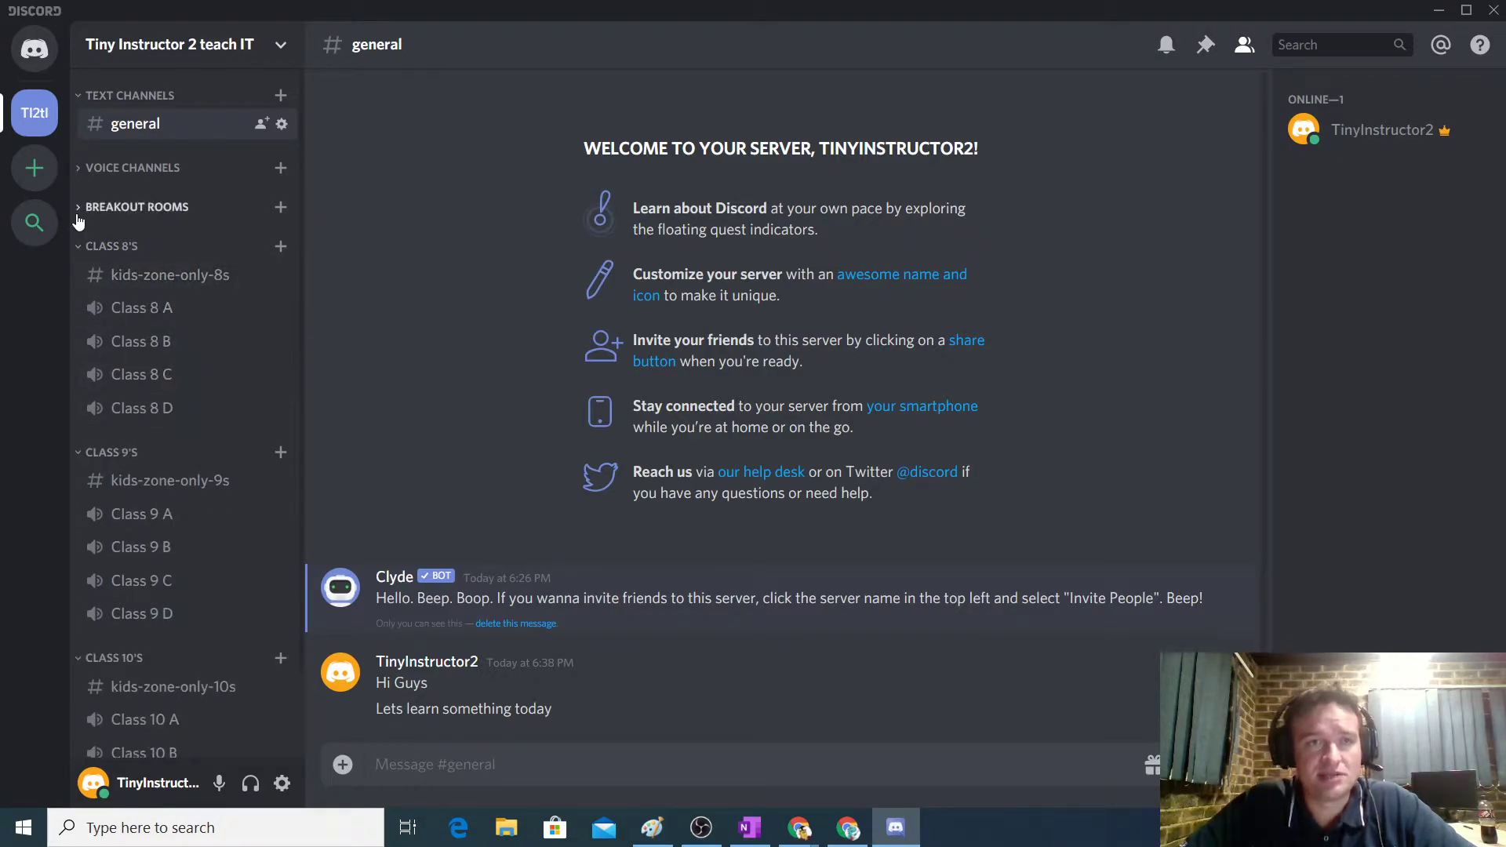
pyautogui.click(78, 211)
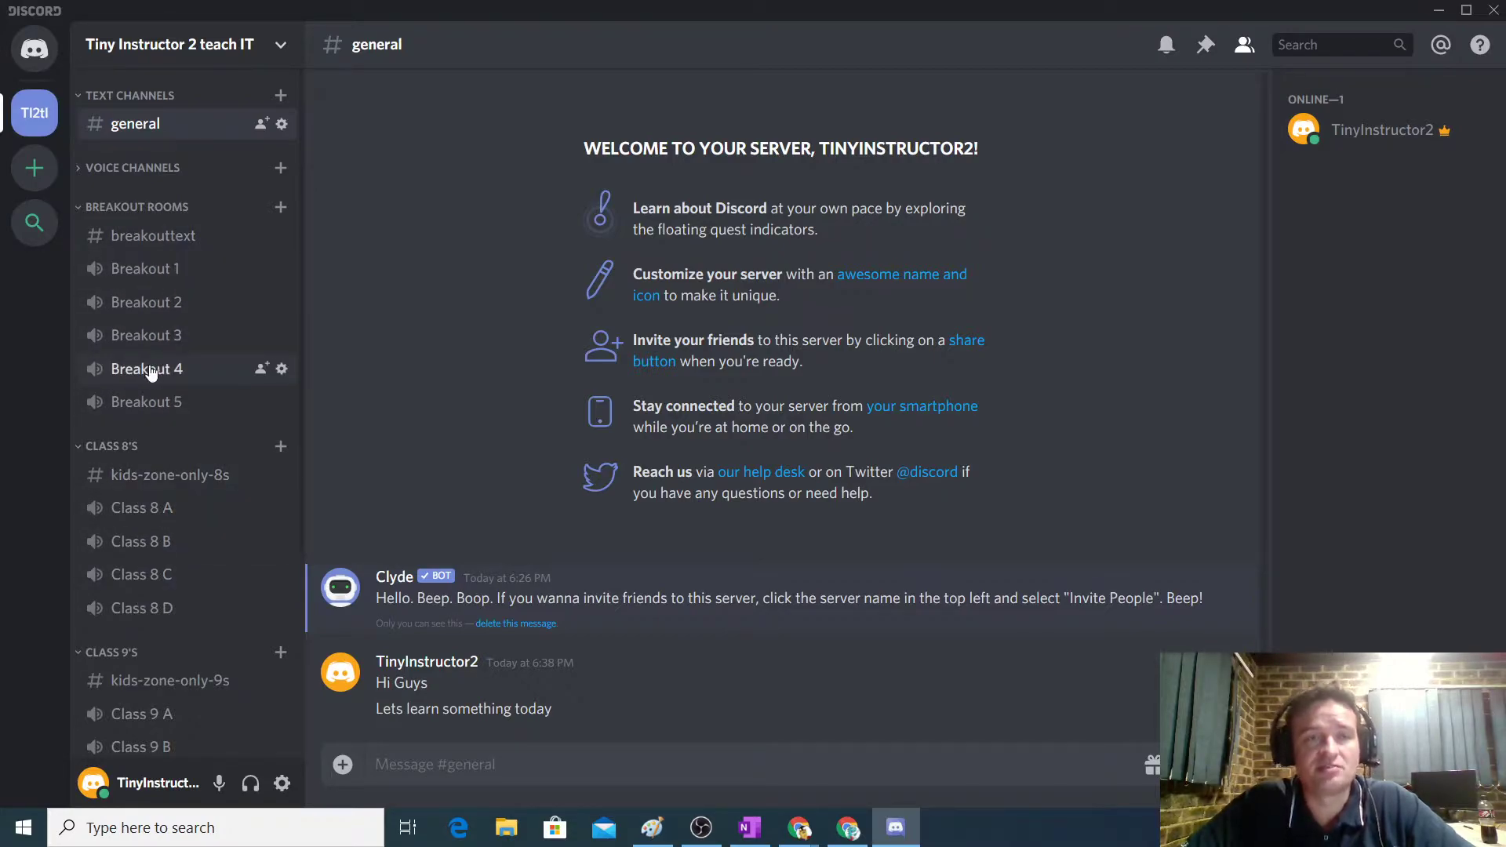
pyautogui.click(79, 170)
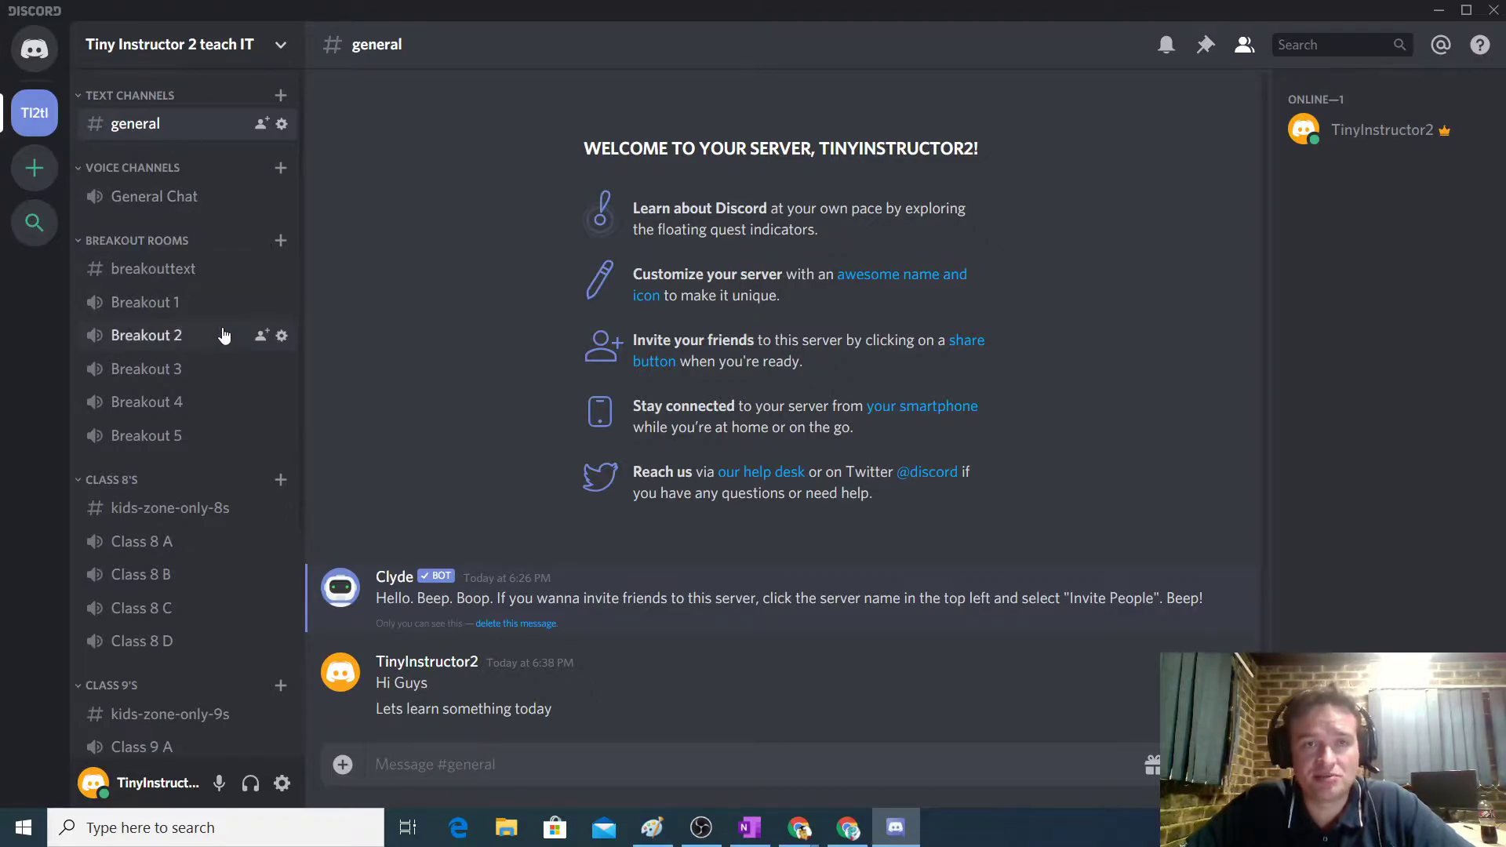
pyautogui.scroll(-4, 148, 427)
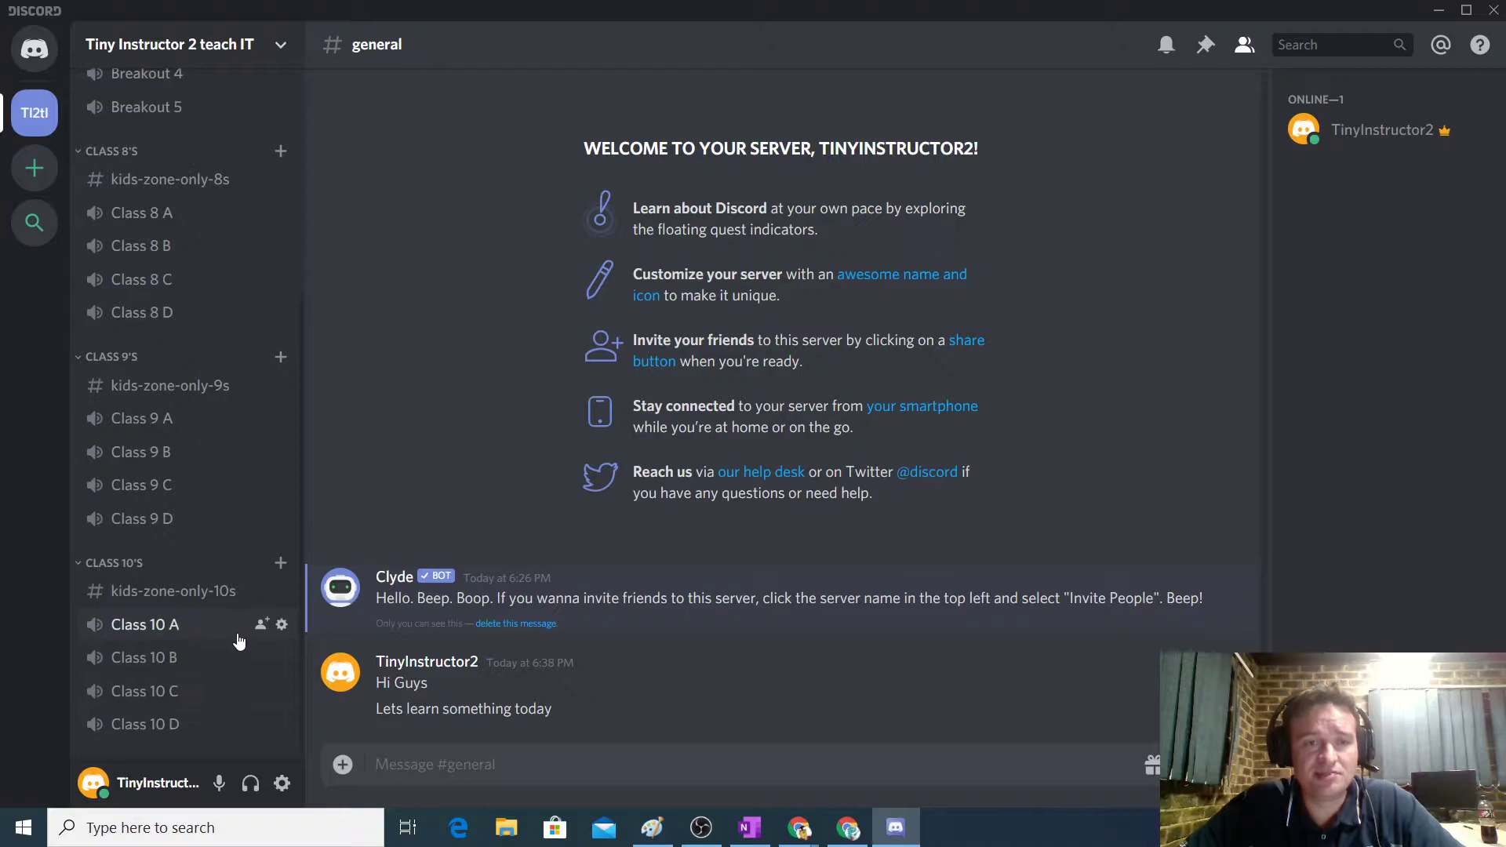
pyautogui.scroll(1, 239, 632)
pyautogui.scroll(4, 237, 625)
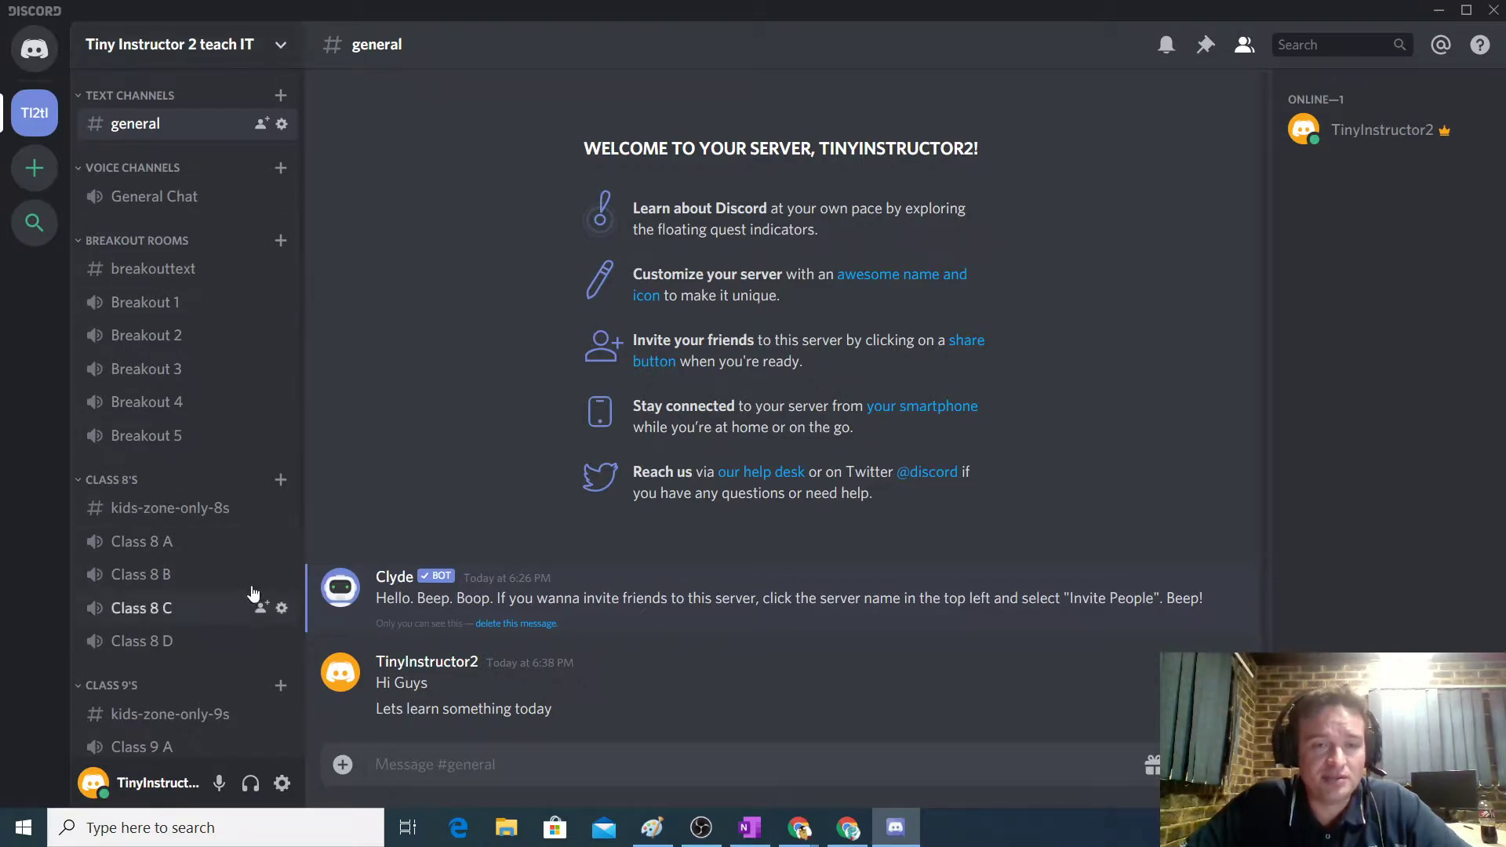
# Step: Look through the Connections, Authorized Apps and My Account pages of the user settings, and return to the server
pyautogui.click(284, 787)
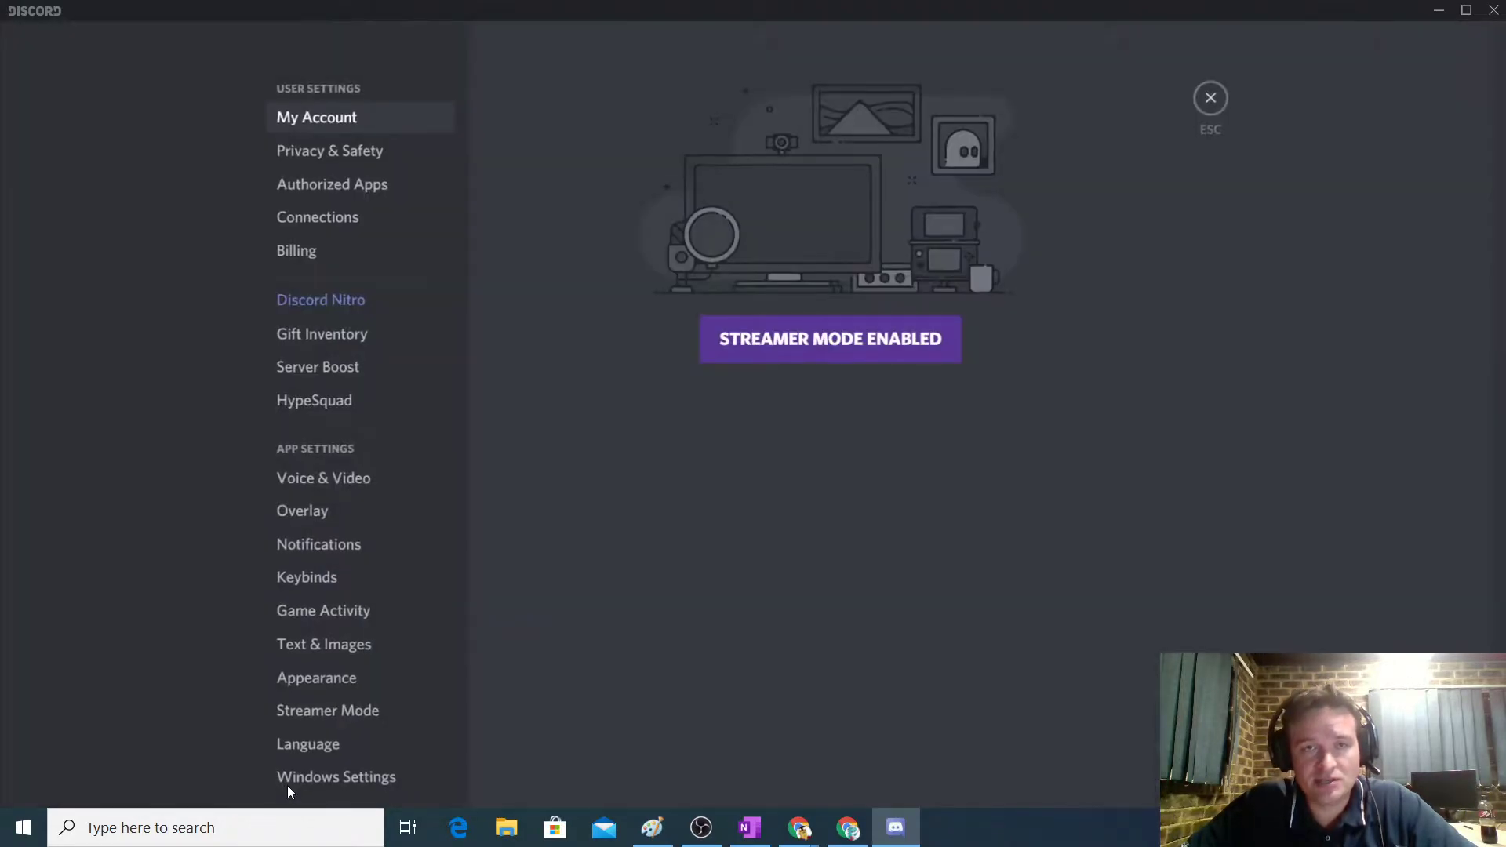
pyautogui.click(328, 267)
pyautogui.click(342, 225)
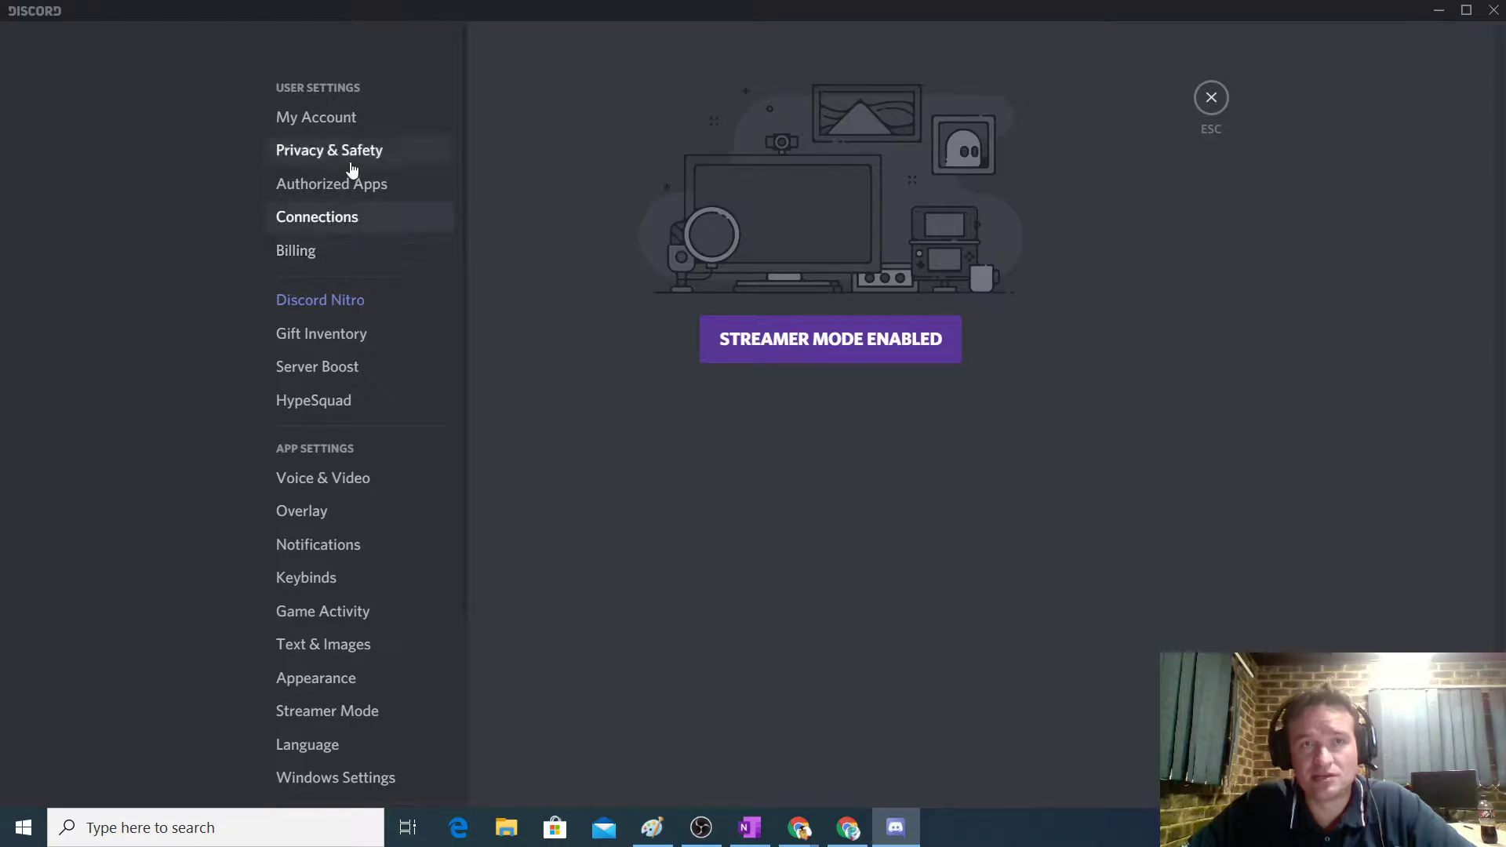
pyautogui.click(350, 161)
pyautogui.click(361, 188)
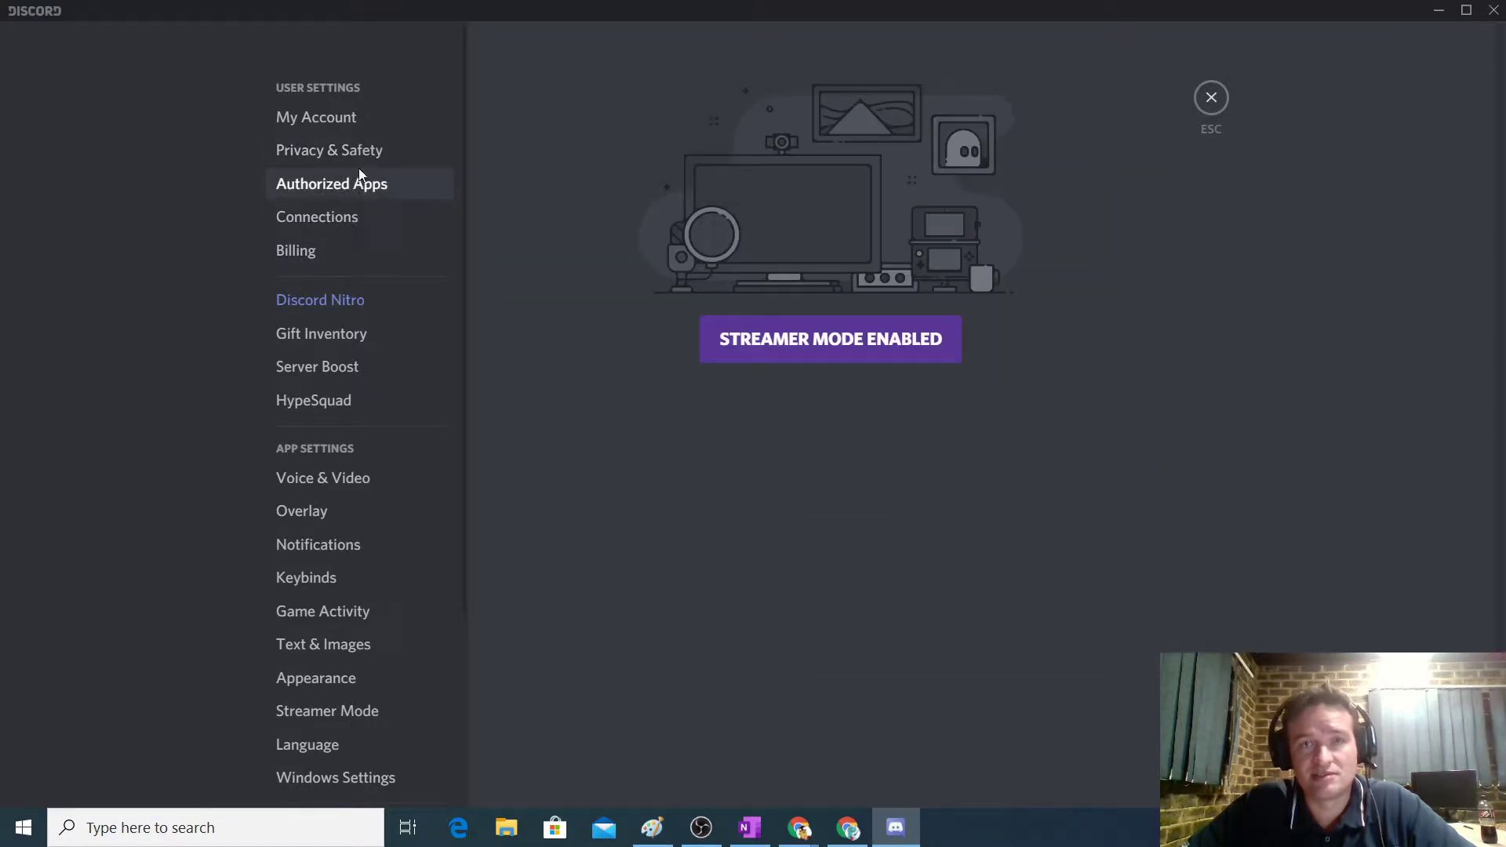
pyautogui.click(350, 118)
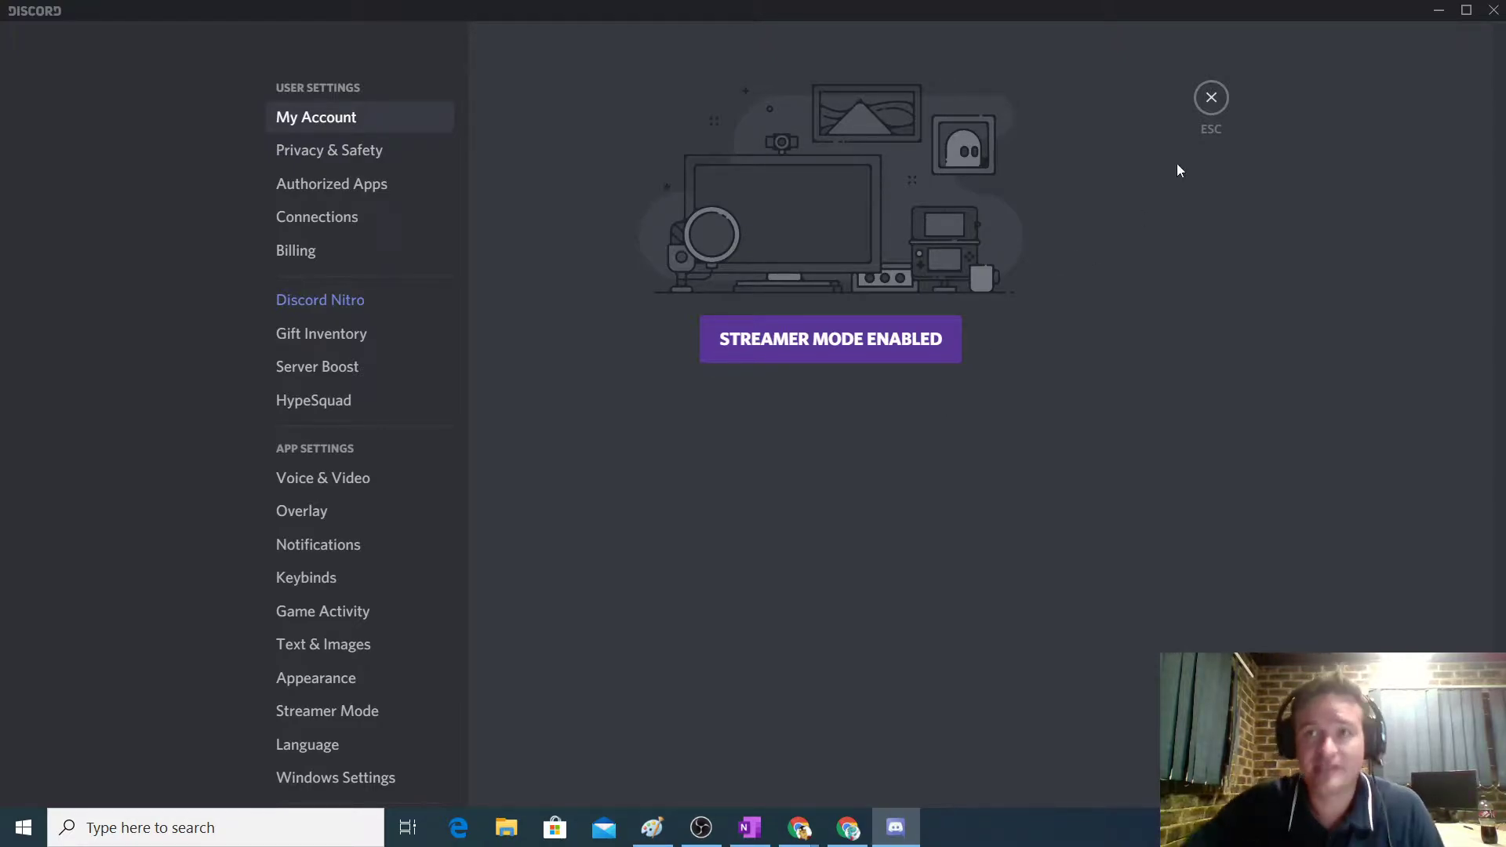
pyautogui.click(1211, 99)
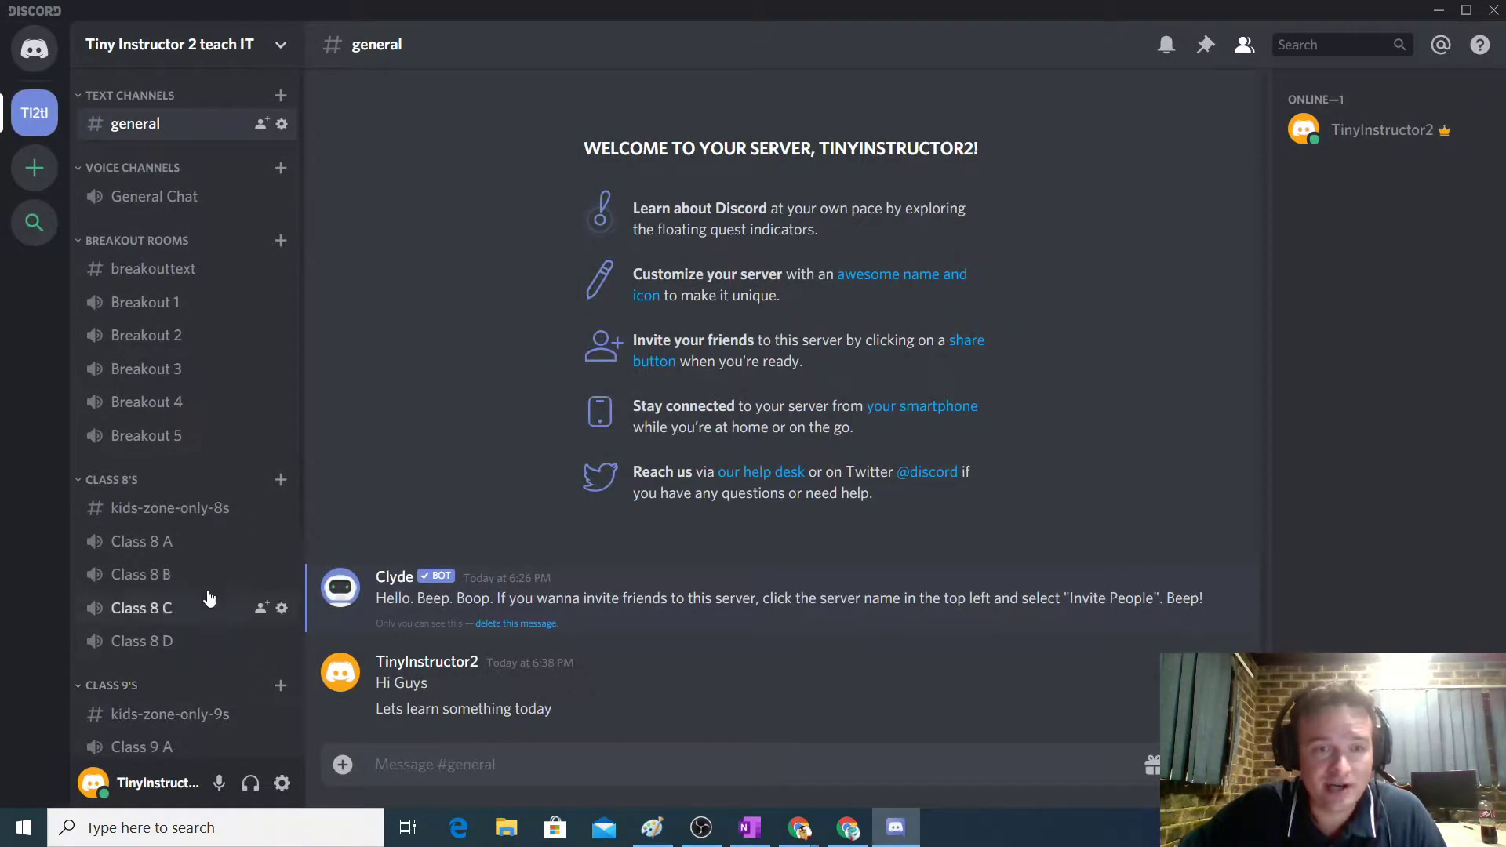
# Step: Join the Class 8 A voice channel and disconnect from it
pyautogui.click(168, 541)
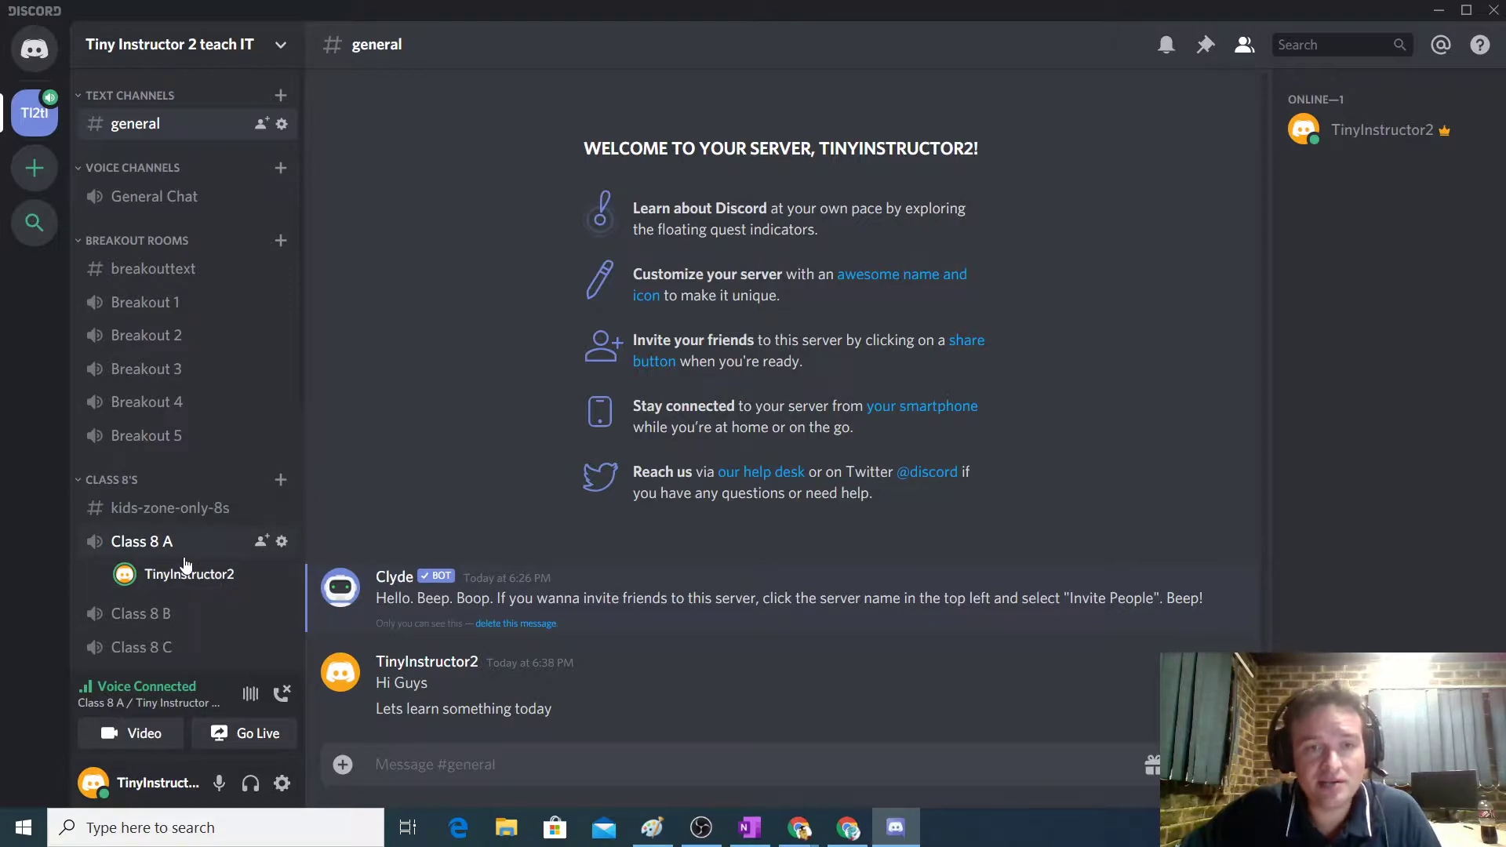
pyautogui.click(282, 693)
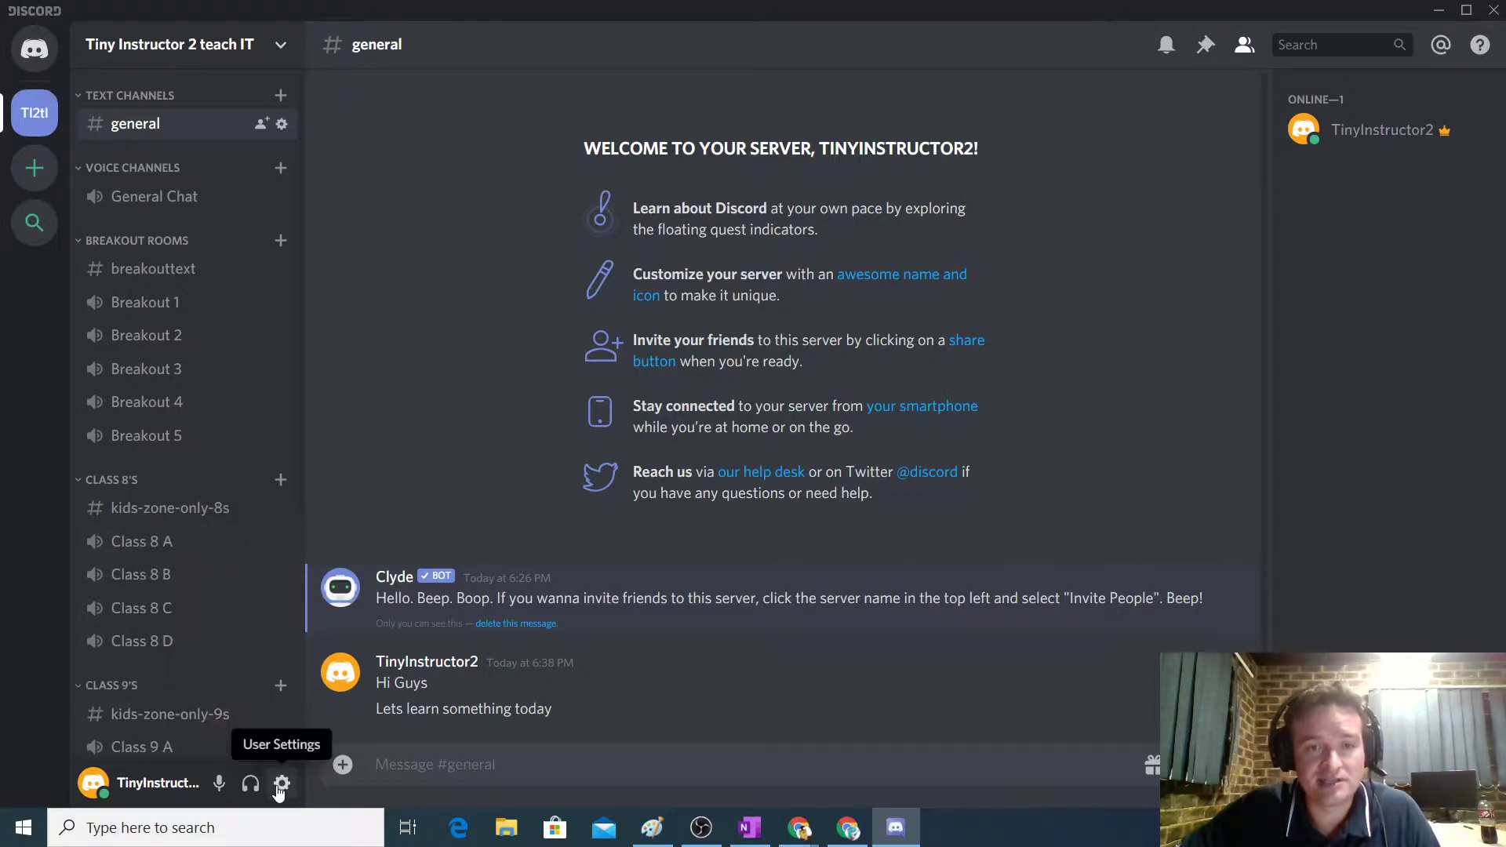
# Step: Turn off Streamer Mode in the user settings and return to the server
pyautogui.click(283, 783)
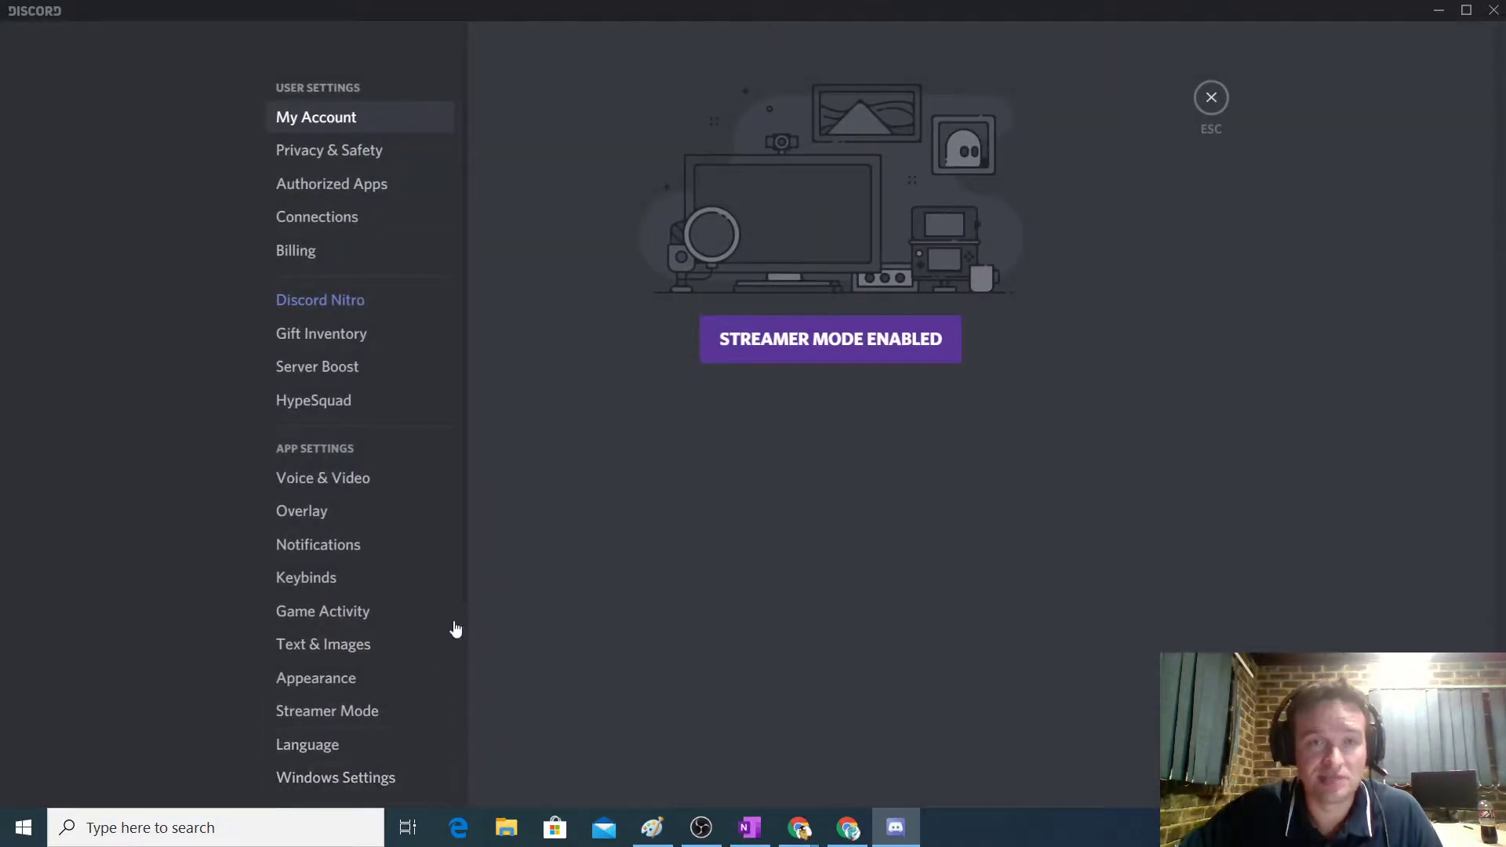
pyautogui.click(789, 342)
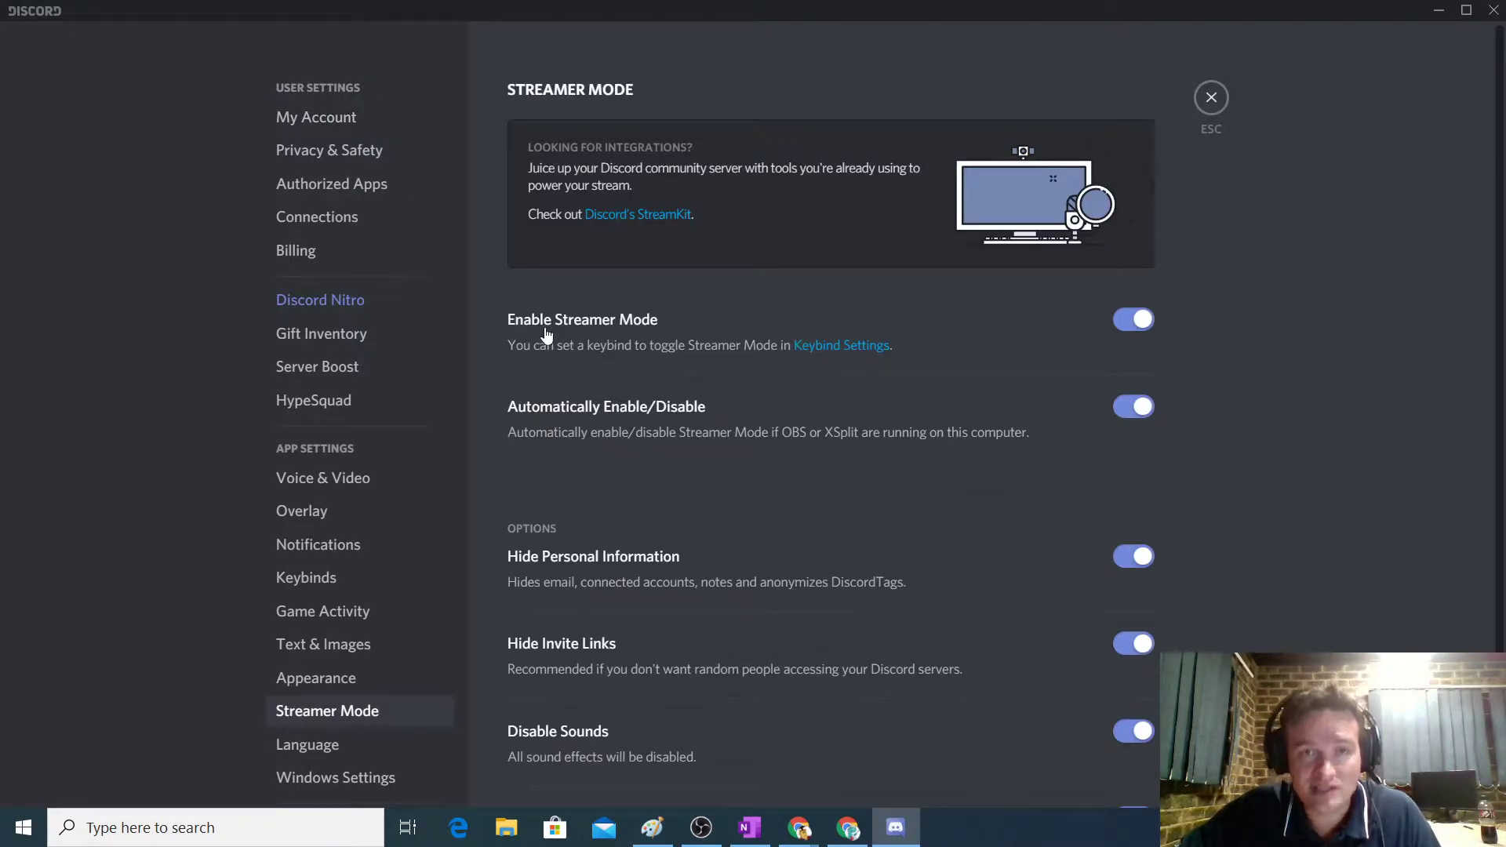
pyautogui.click(1127, 320)
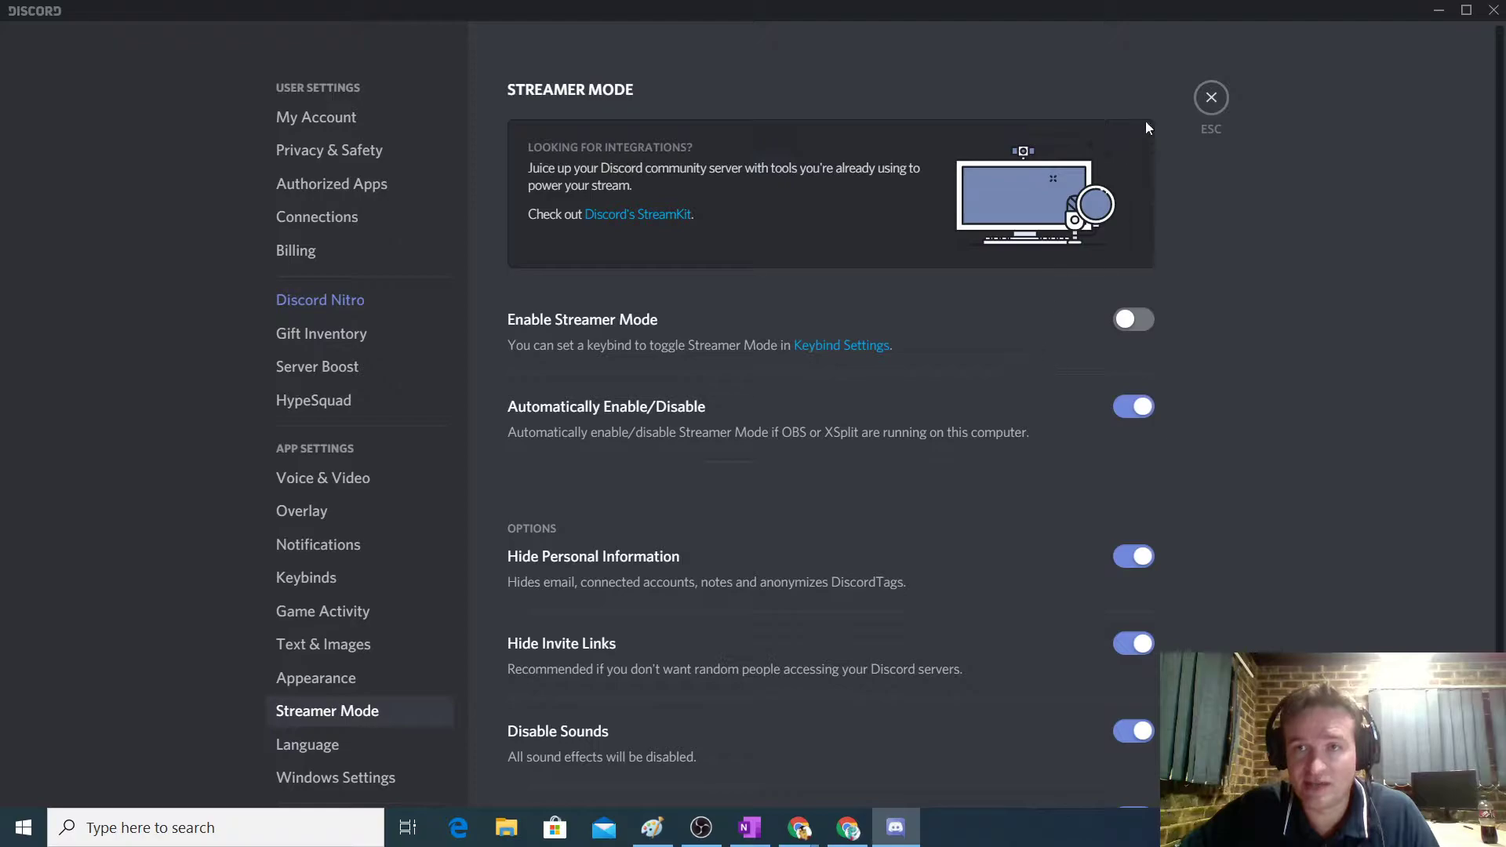
pyautogui.click(1208, 99)
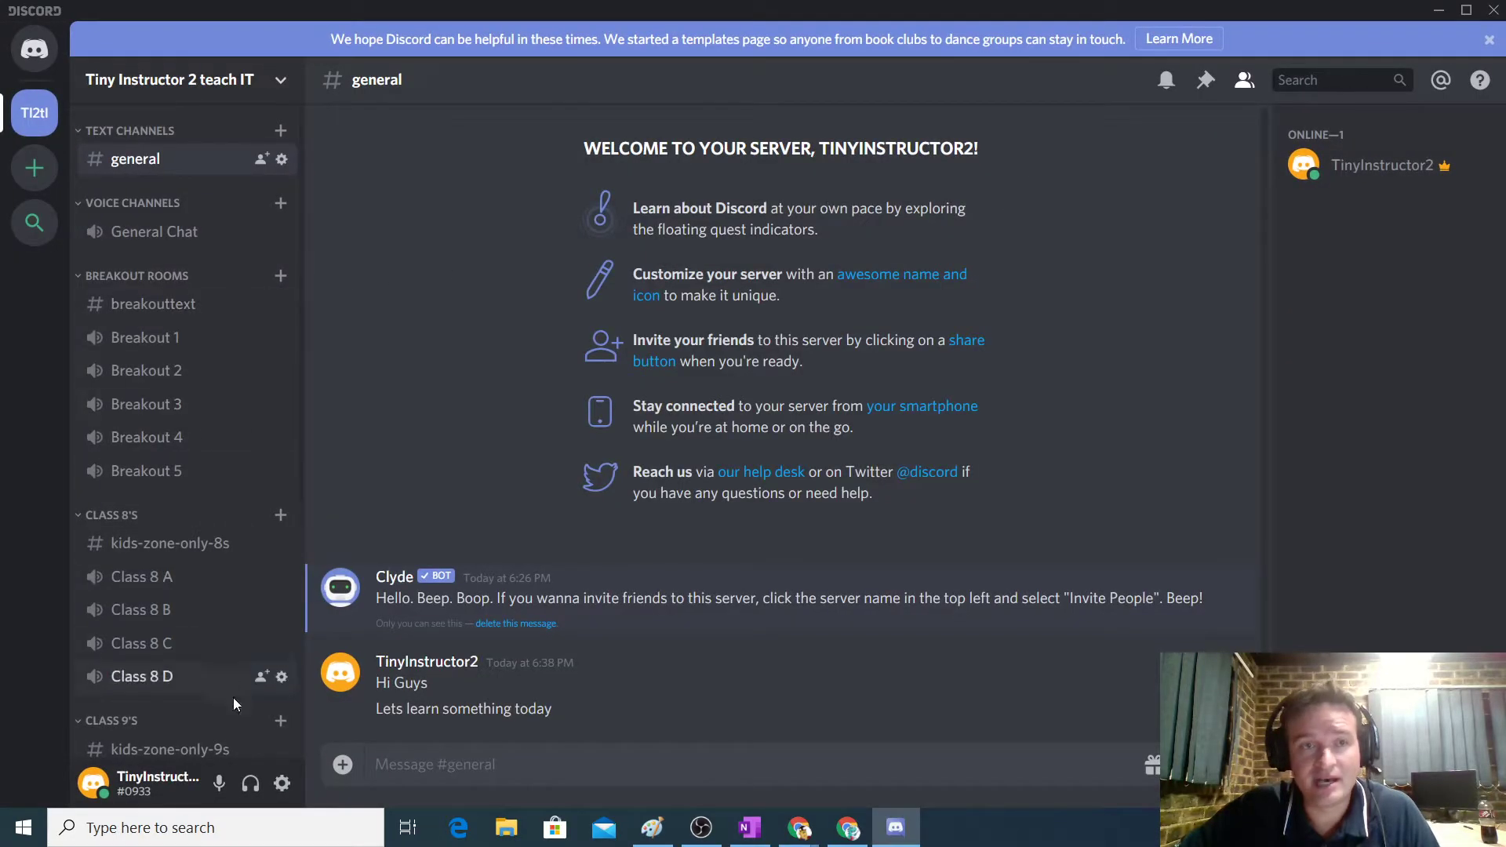
# Step: Review the account, privacy, authorized apps, connections, billing and Discord Nitro pages of the user settings, and return to the server
pyautogui.click(281, 783)
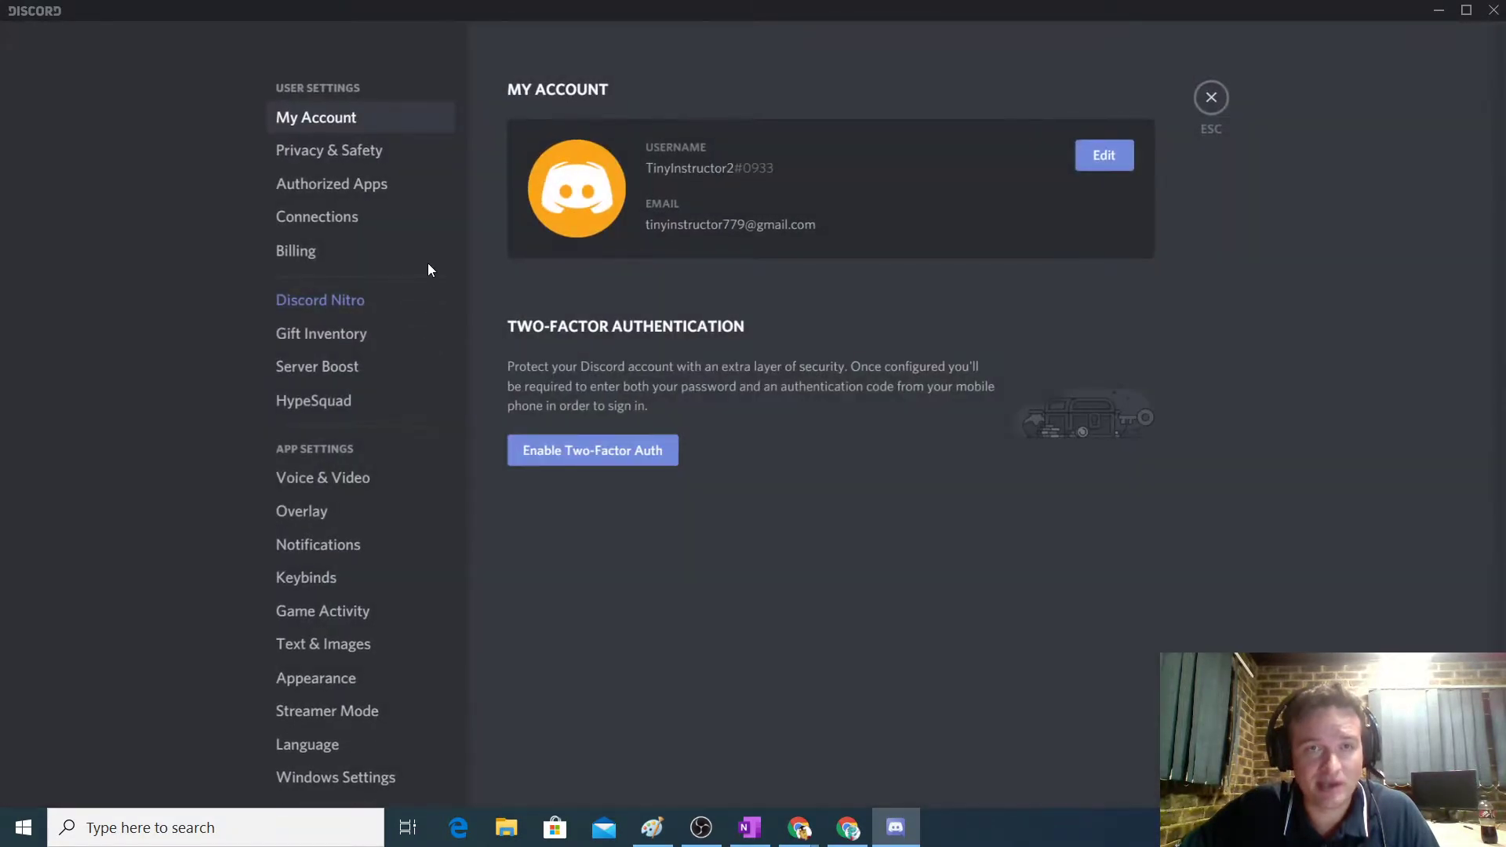
pyautogui.click(337, 153)
pyautogui.click(328, 191)
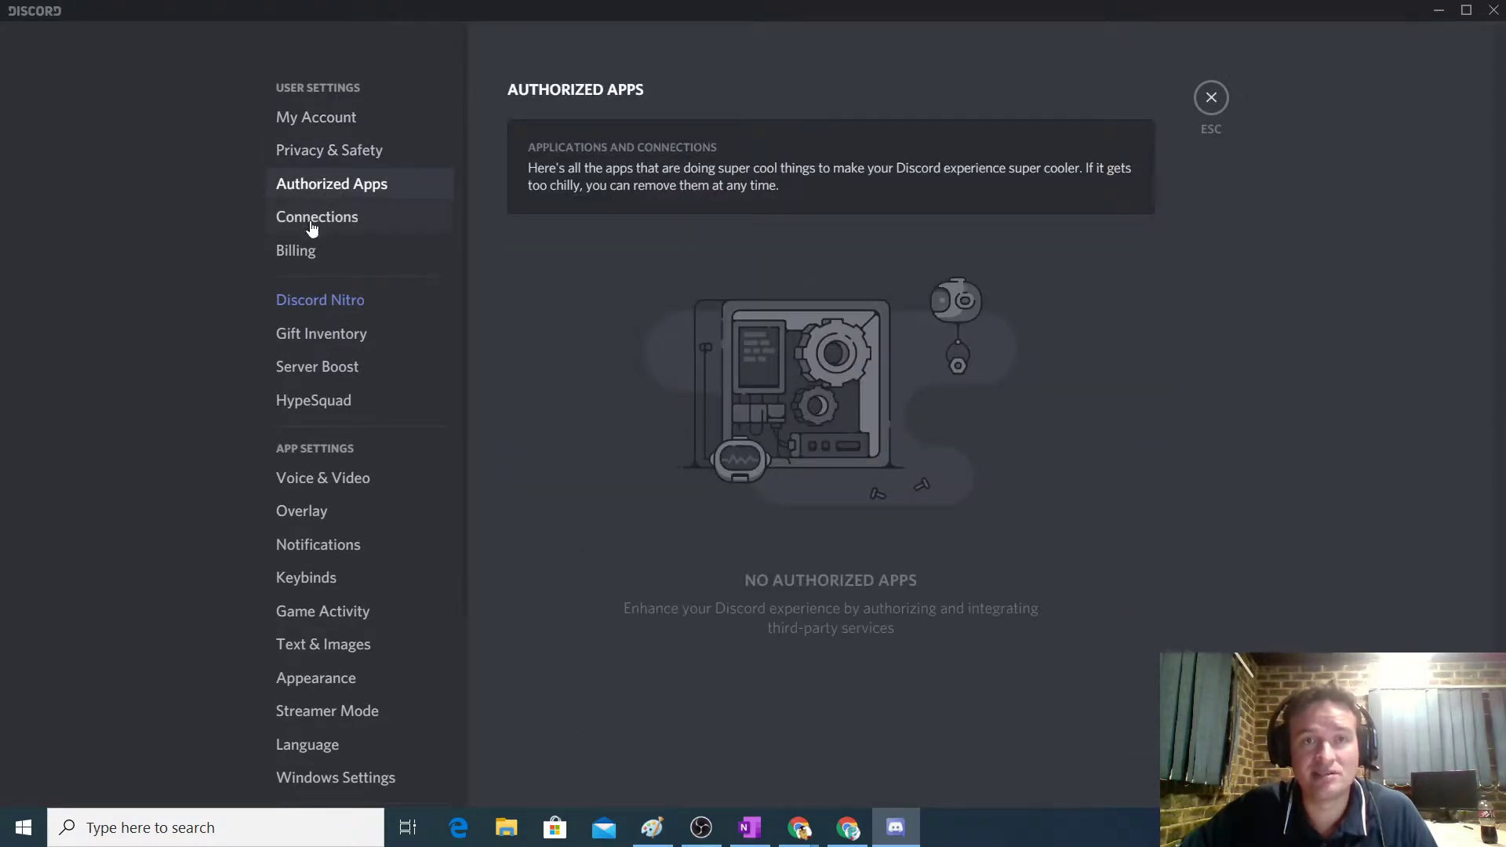
pyautogui.click(314, 221)
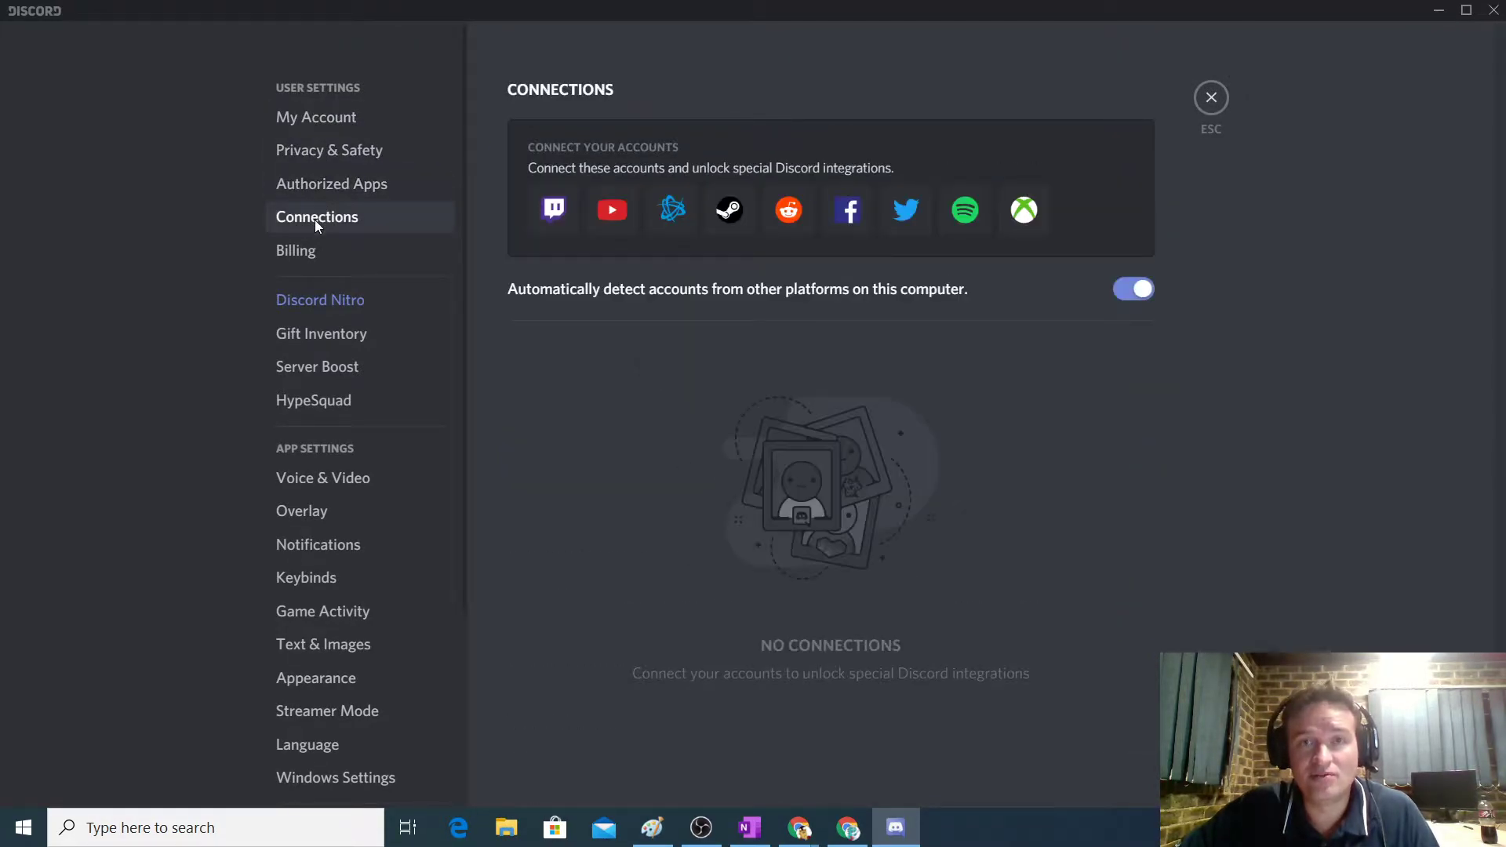
pyautogui.click(286, 248)
pyautogui.click(329, 122)
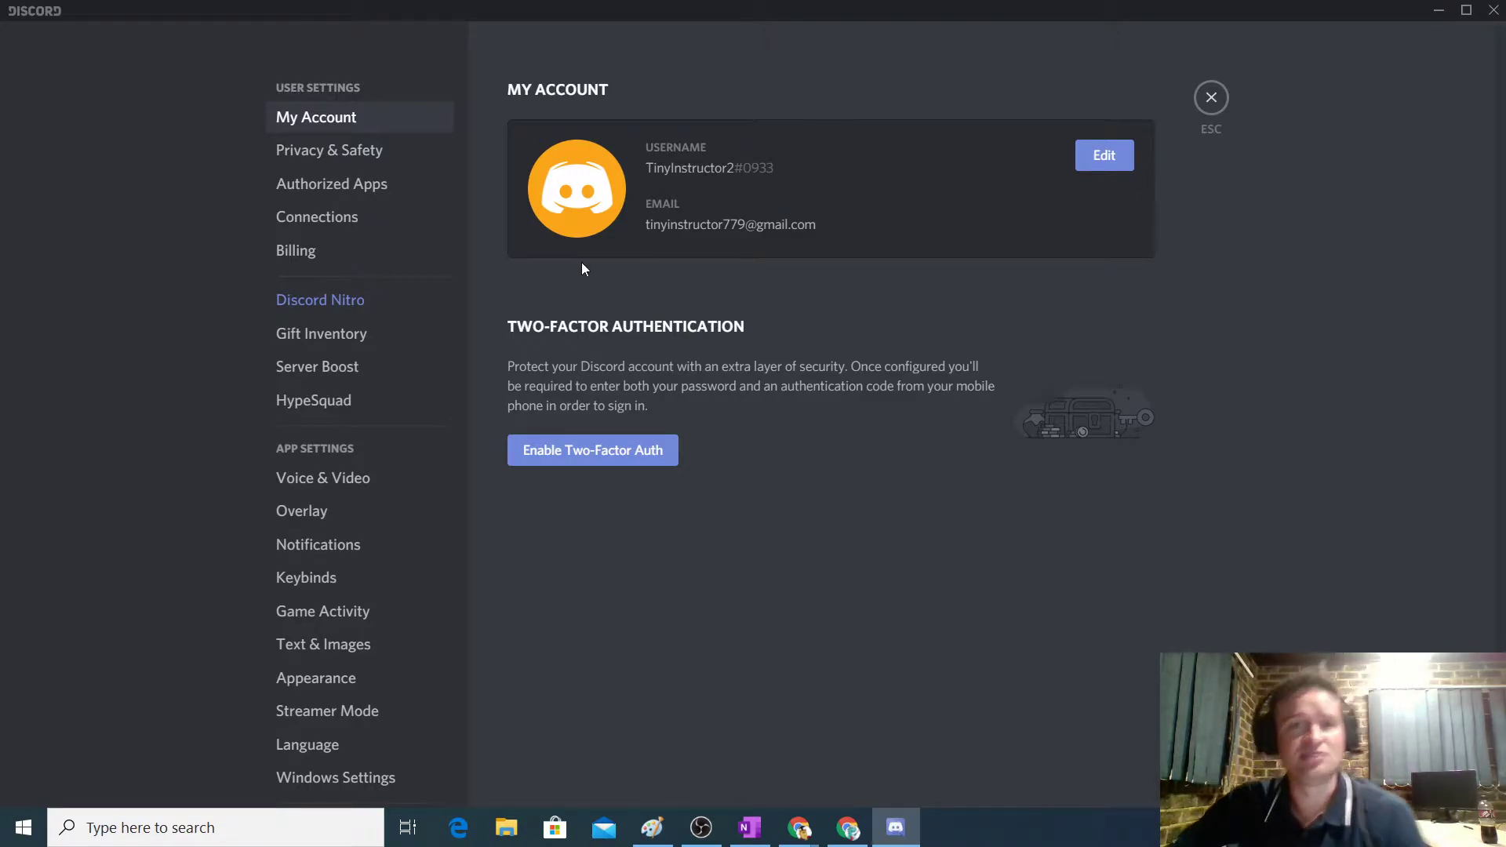
pyautogui.click(339, 312)
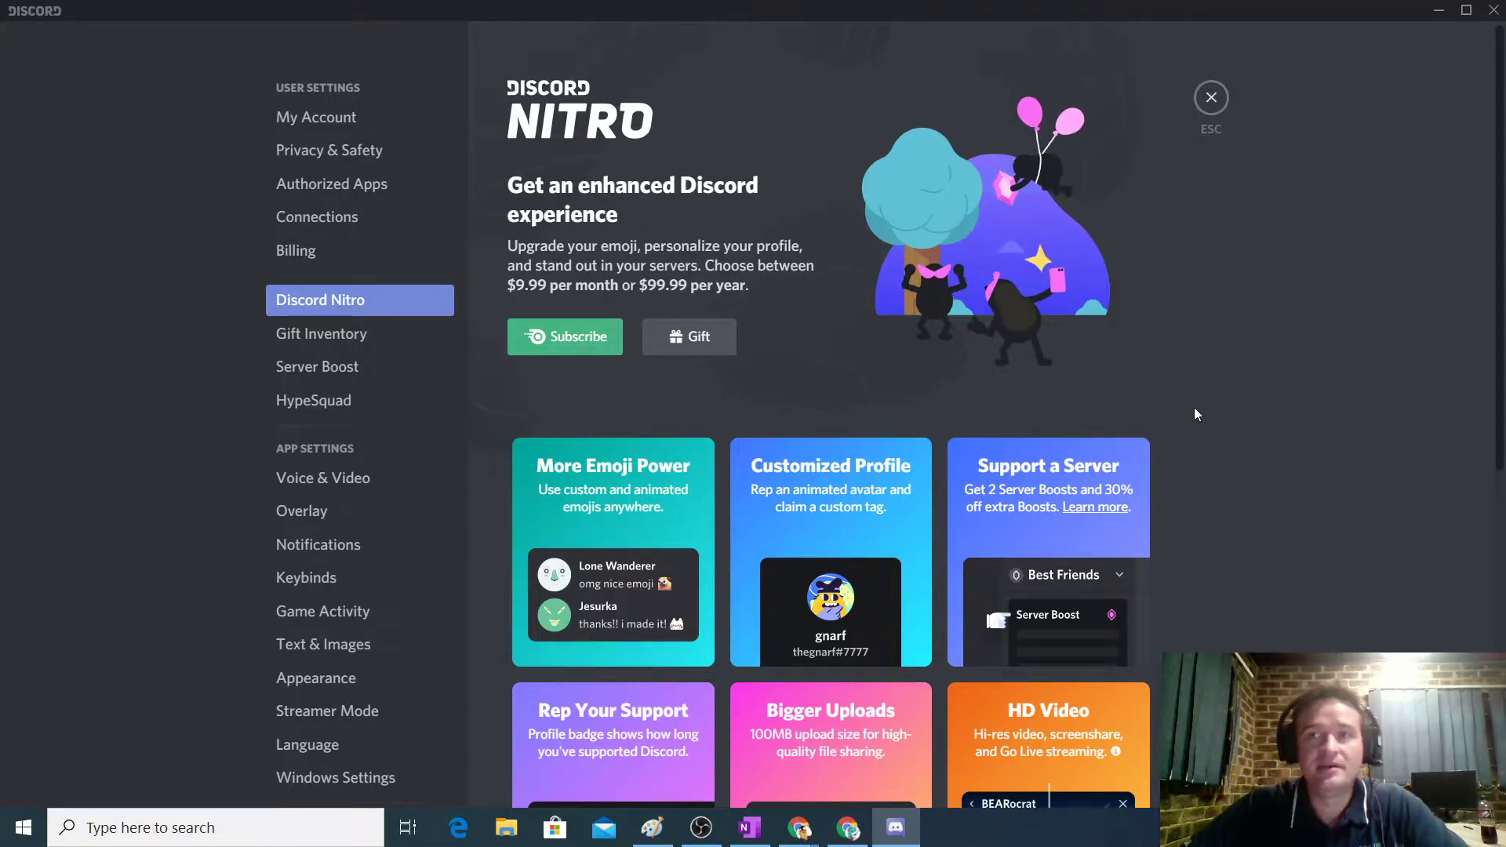
pyautogui.click(325, 119)
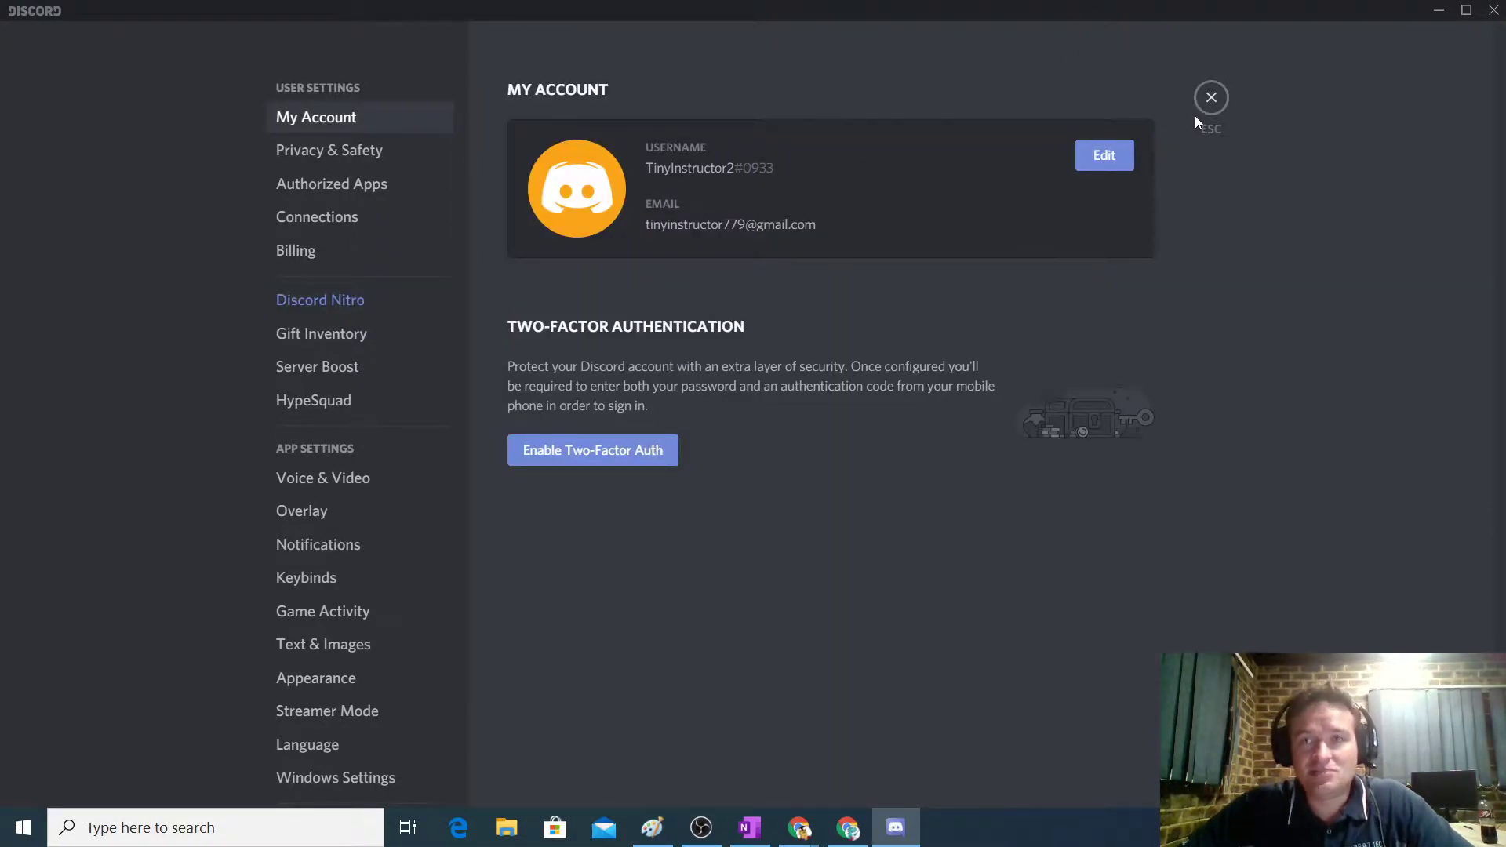
pyautogui.click(1214, 102)
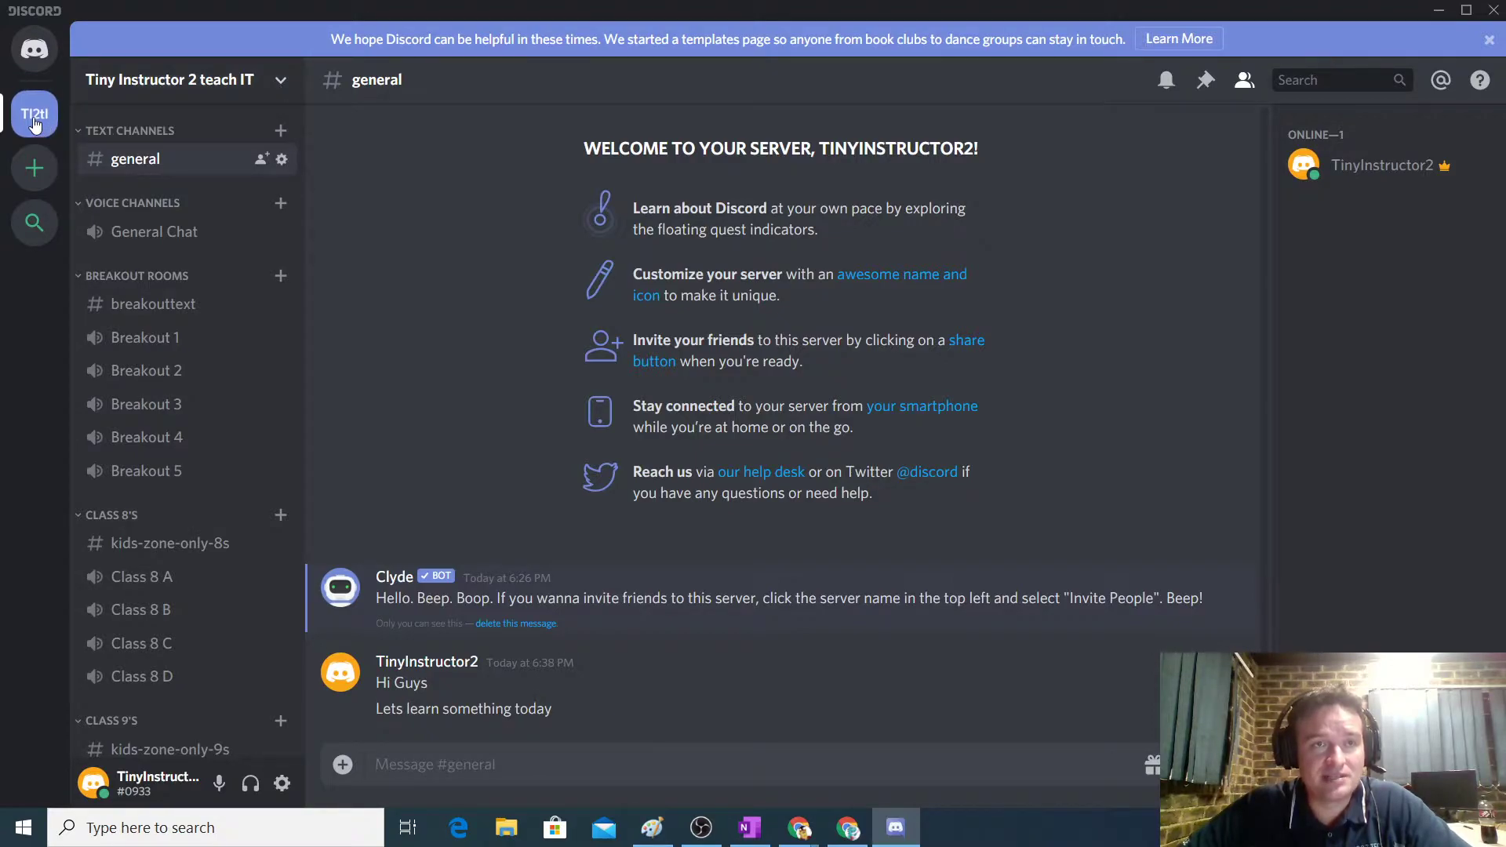
# Step: Load the teal dinosaur teacher image from the Pictures folder as the server icon in the server's overview settings
pyautogui.click(281, 79)
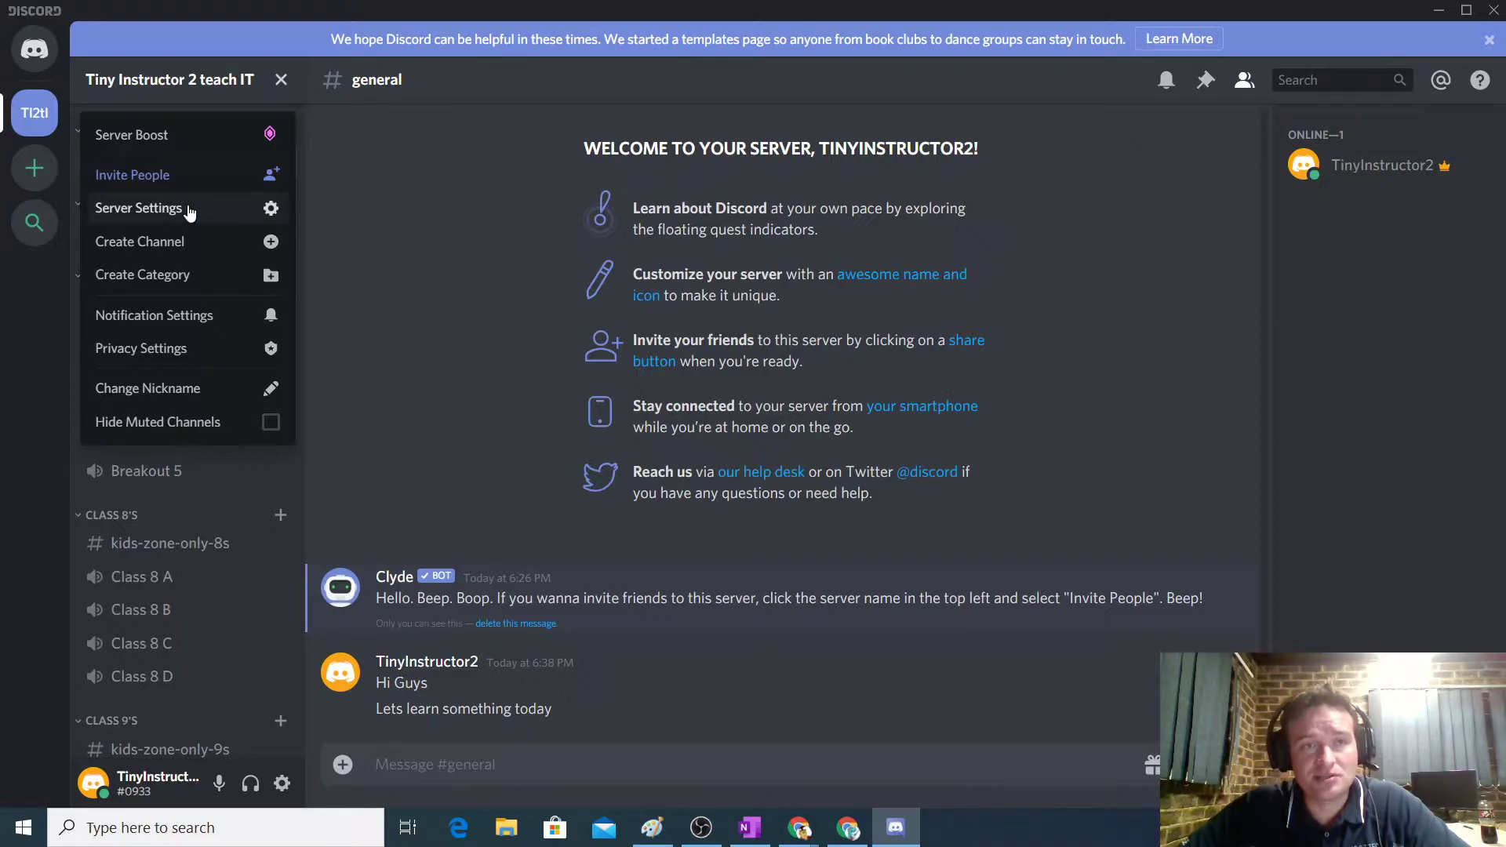
pyautogui.click(269, 207)
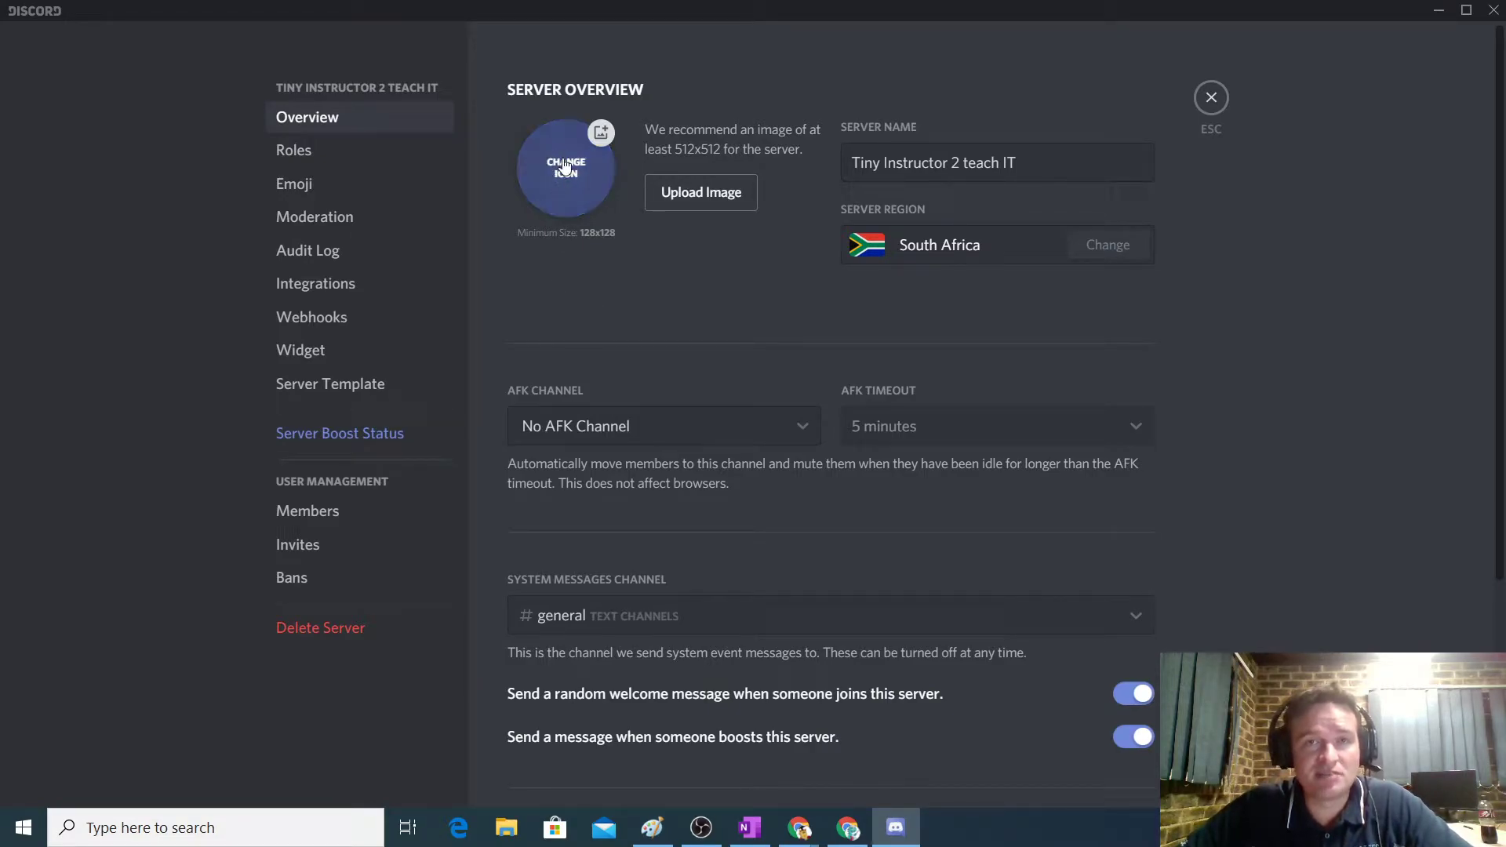
pyautogui.click(590, 156)
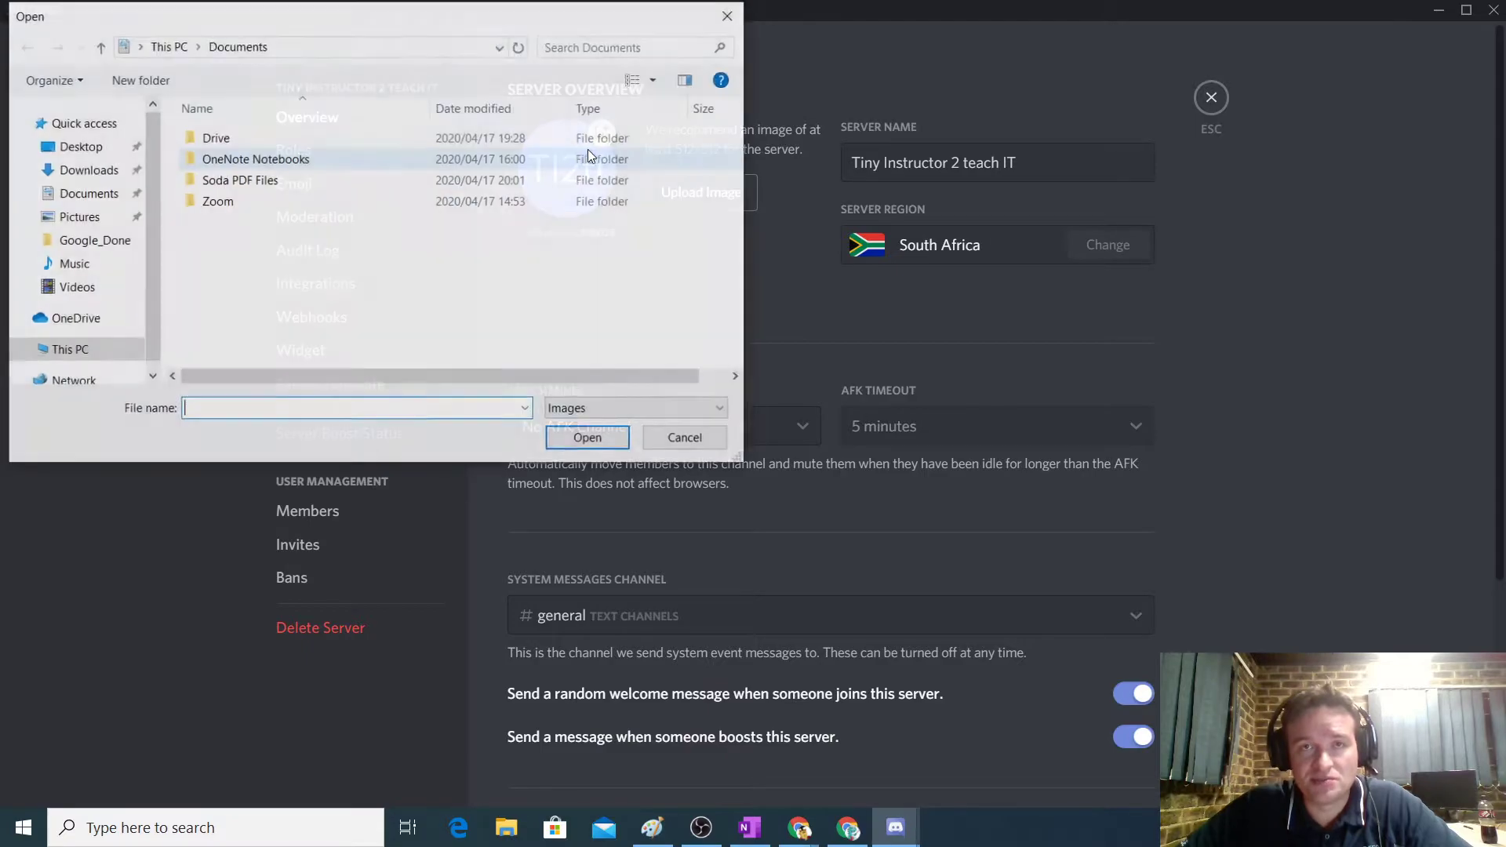
pyautogui.click(82, 193)
pyautogui.click(78, 216)
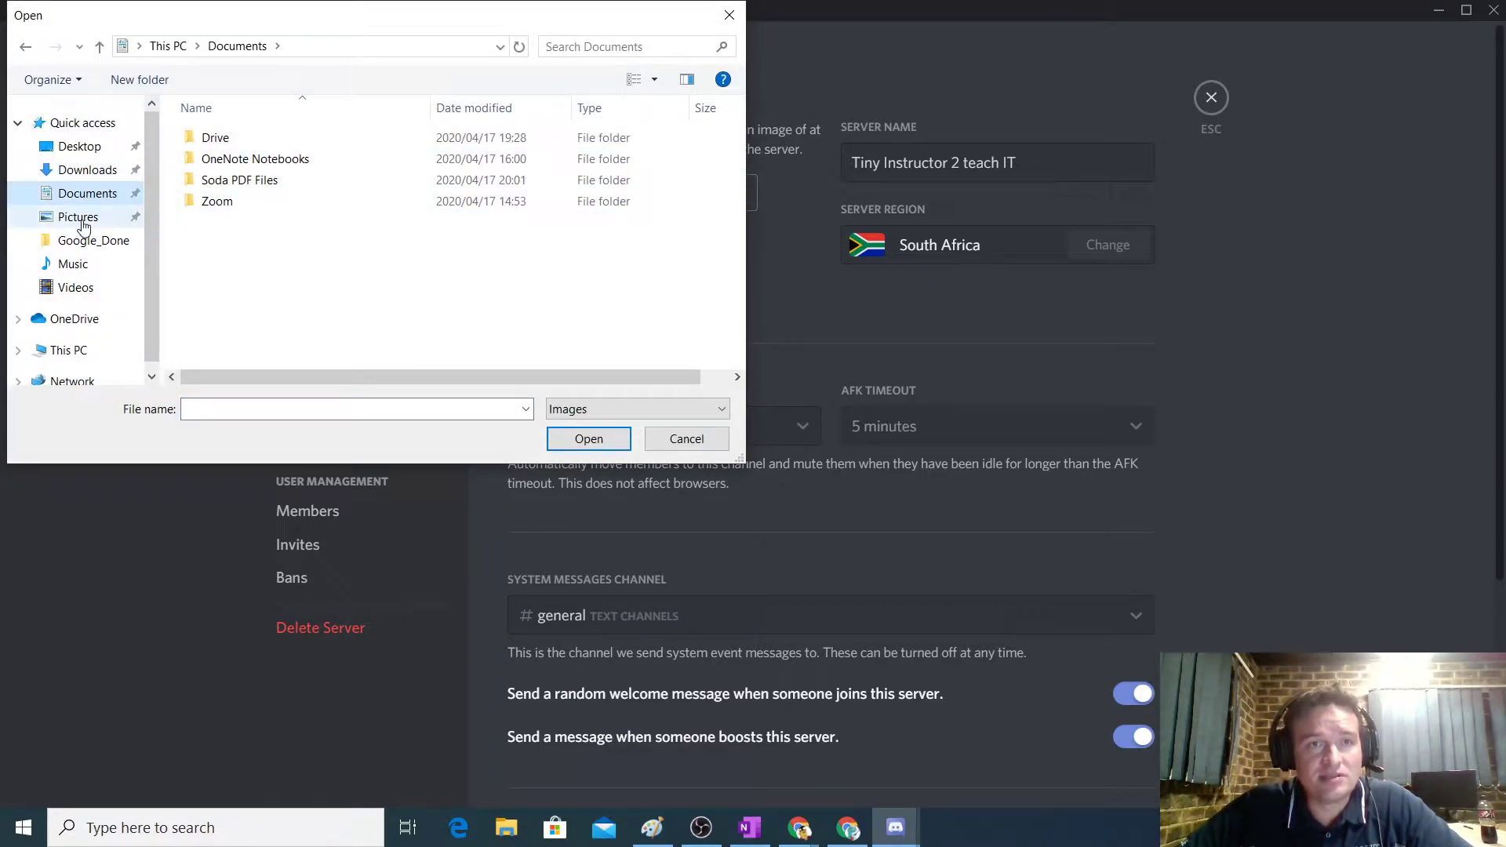
pyautogui.click(500, 226)
pyautogui.click(589, 439)
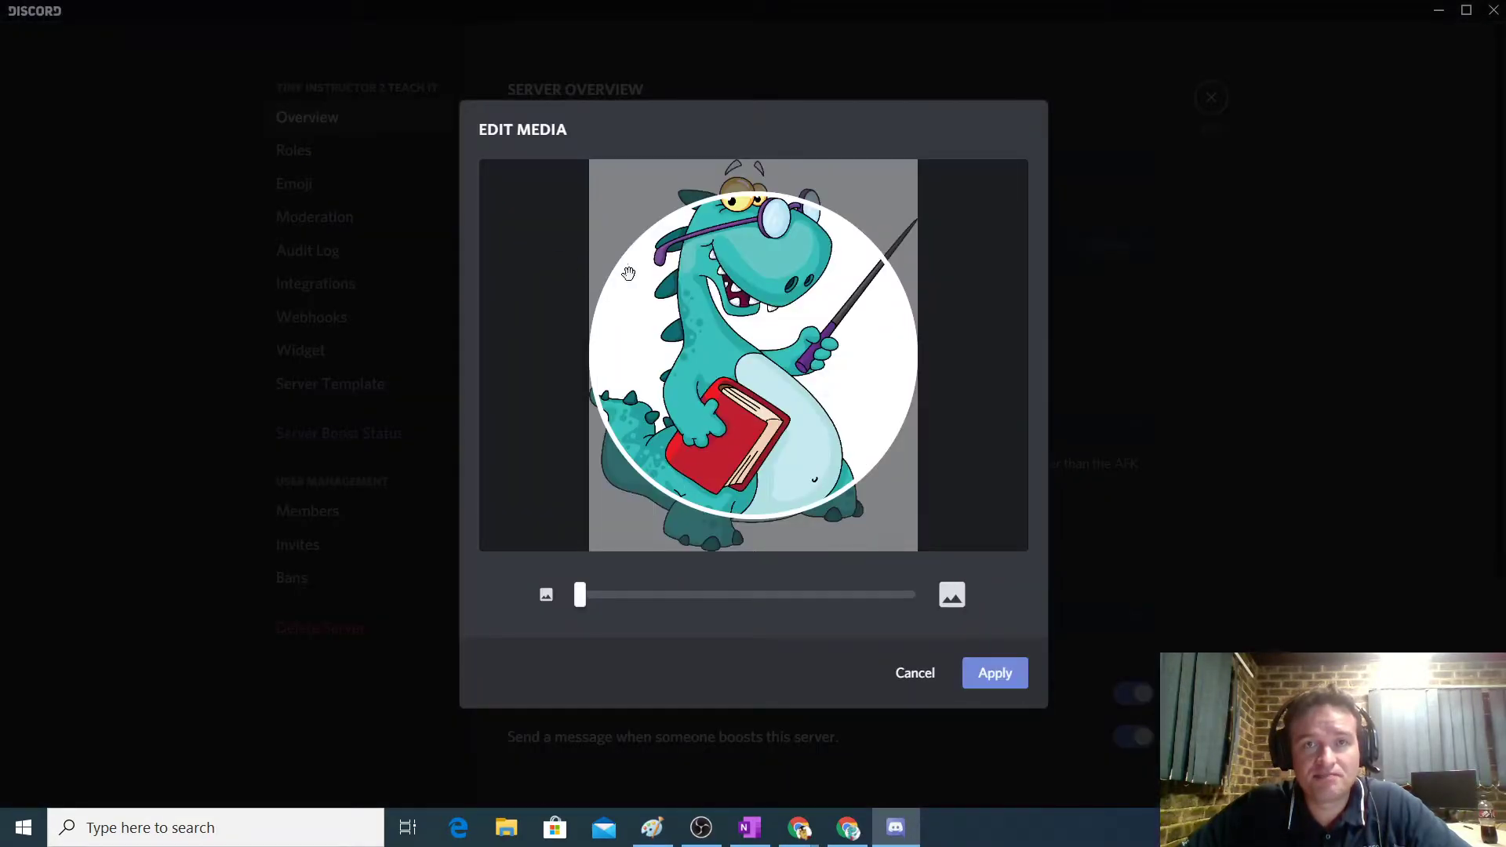
# Step: Enlarge and reposition the dinosaur image so its head and upper body fill the icon circle, and apply the crop
pyautogui.moveTo(746, 365); pyautogui.dragTo(759, 486)
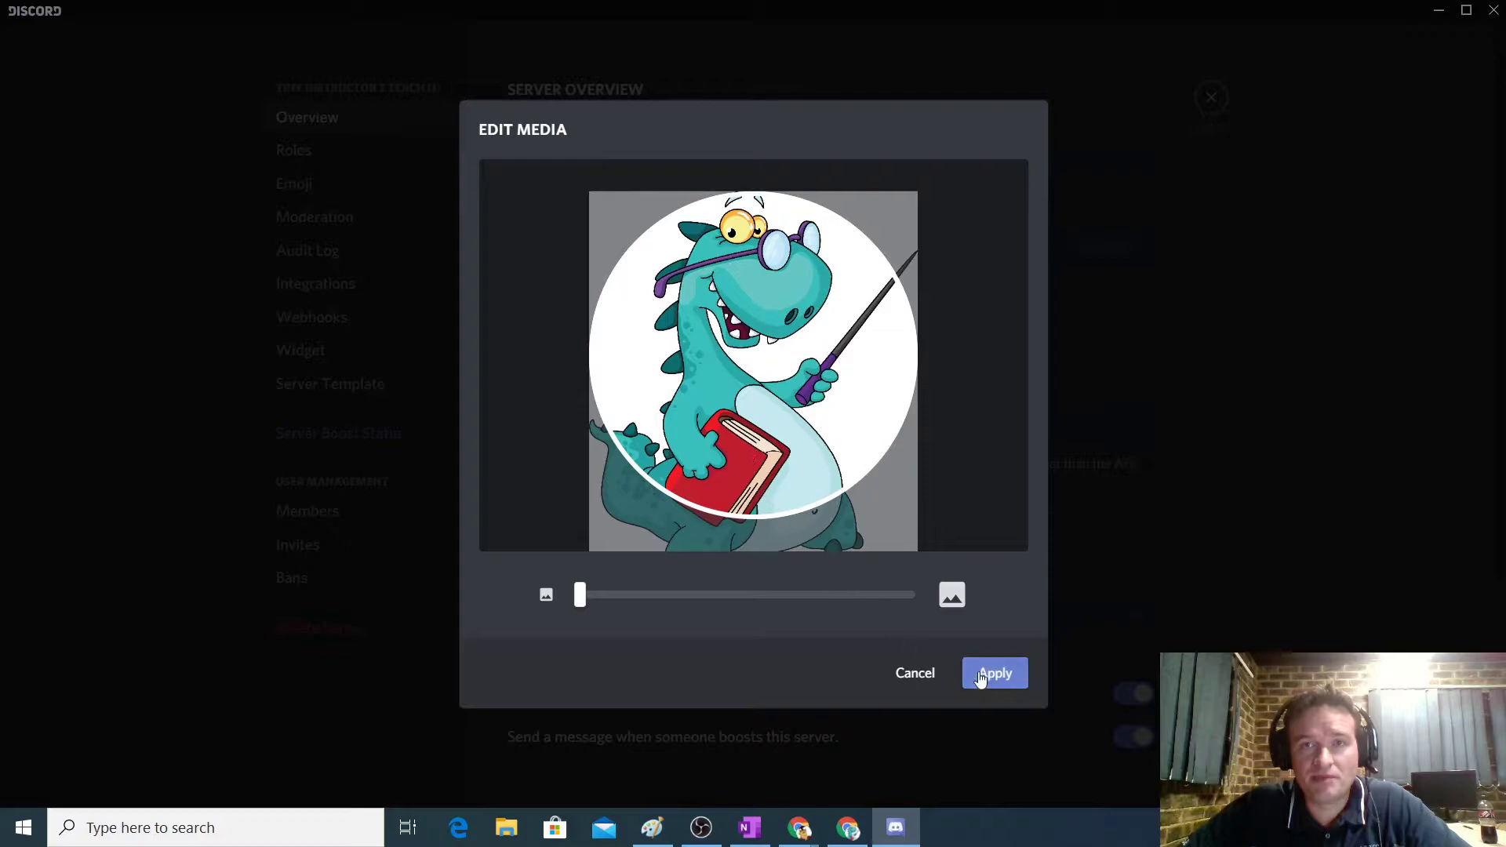
pyautogui.moveTo(578, 596); pyautogui.dragTo(652, 598)
pyautogui.moveTo(722, 400); pyautogui.dragTo(718, 517)
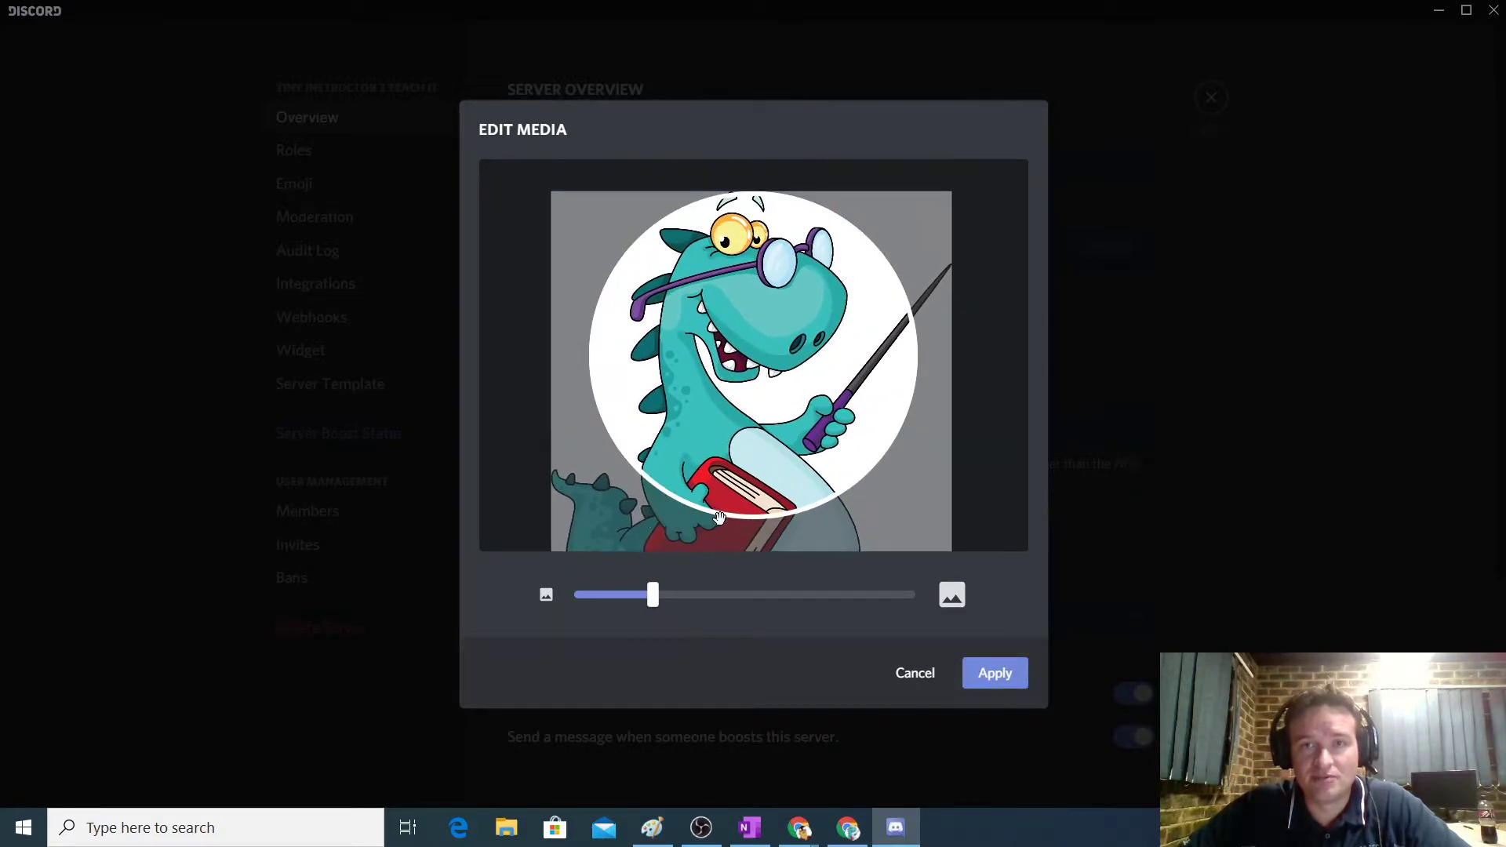
pyautogui.moveTo(653, 601); pyautogui.dragTo(689, 599)
pyautogui.moveTo(726, 396); pyautogui.dragTo(742, 437)
pyautogui.moveTo(688, 596); pyautogui.dragTo(717, 596)
pyautogui.moveTo(730, 393); pyautogui.dragTo(735, 450)
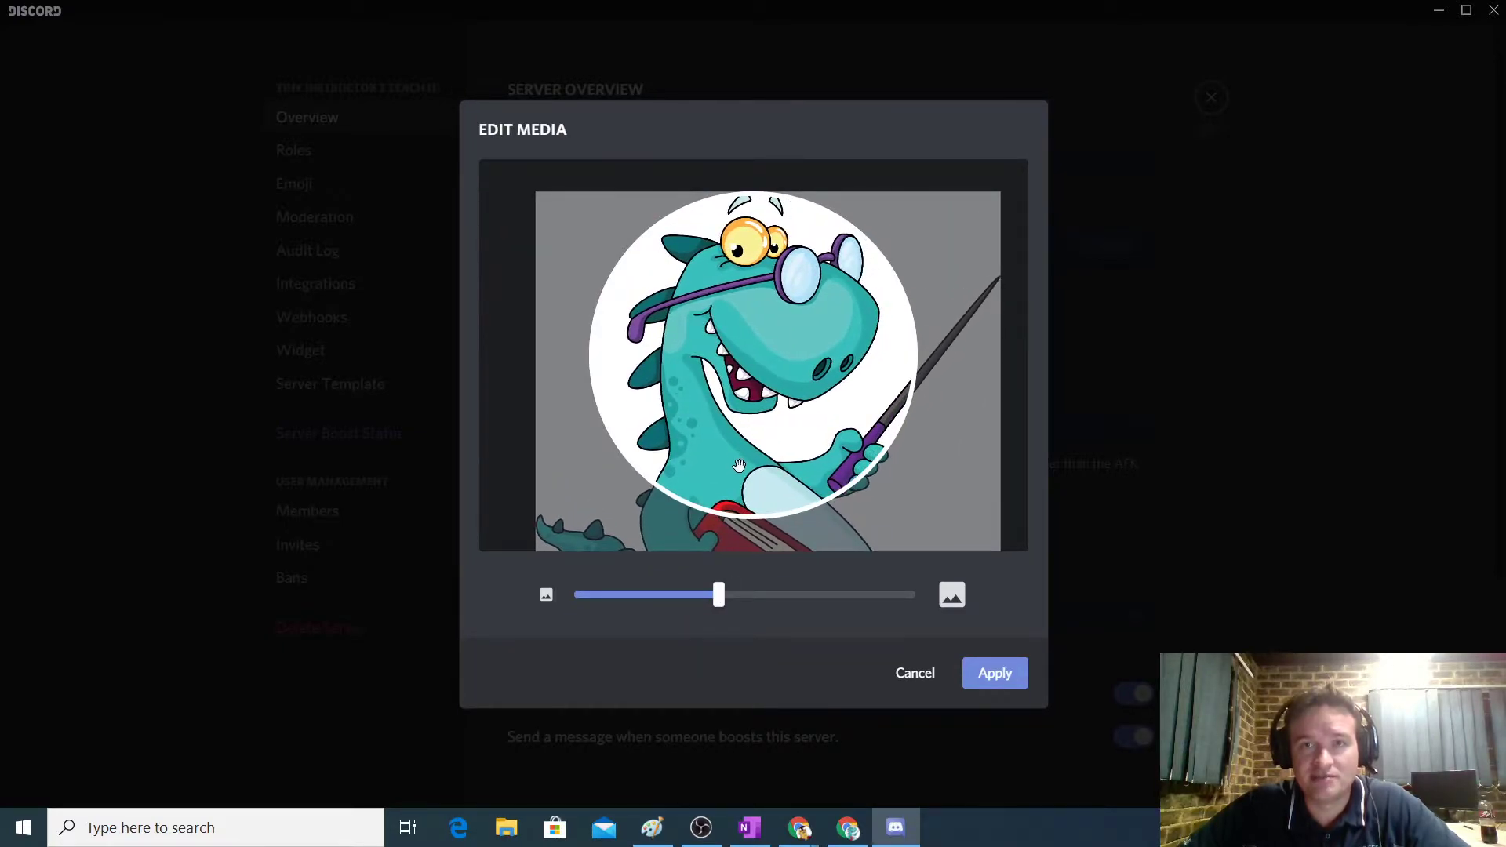
pyautogui.click(995, 674)
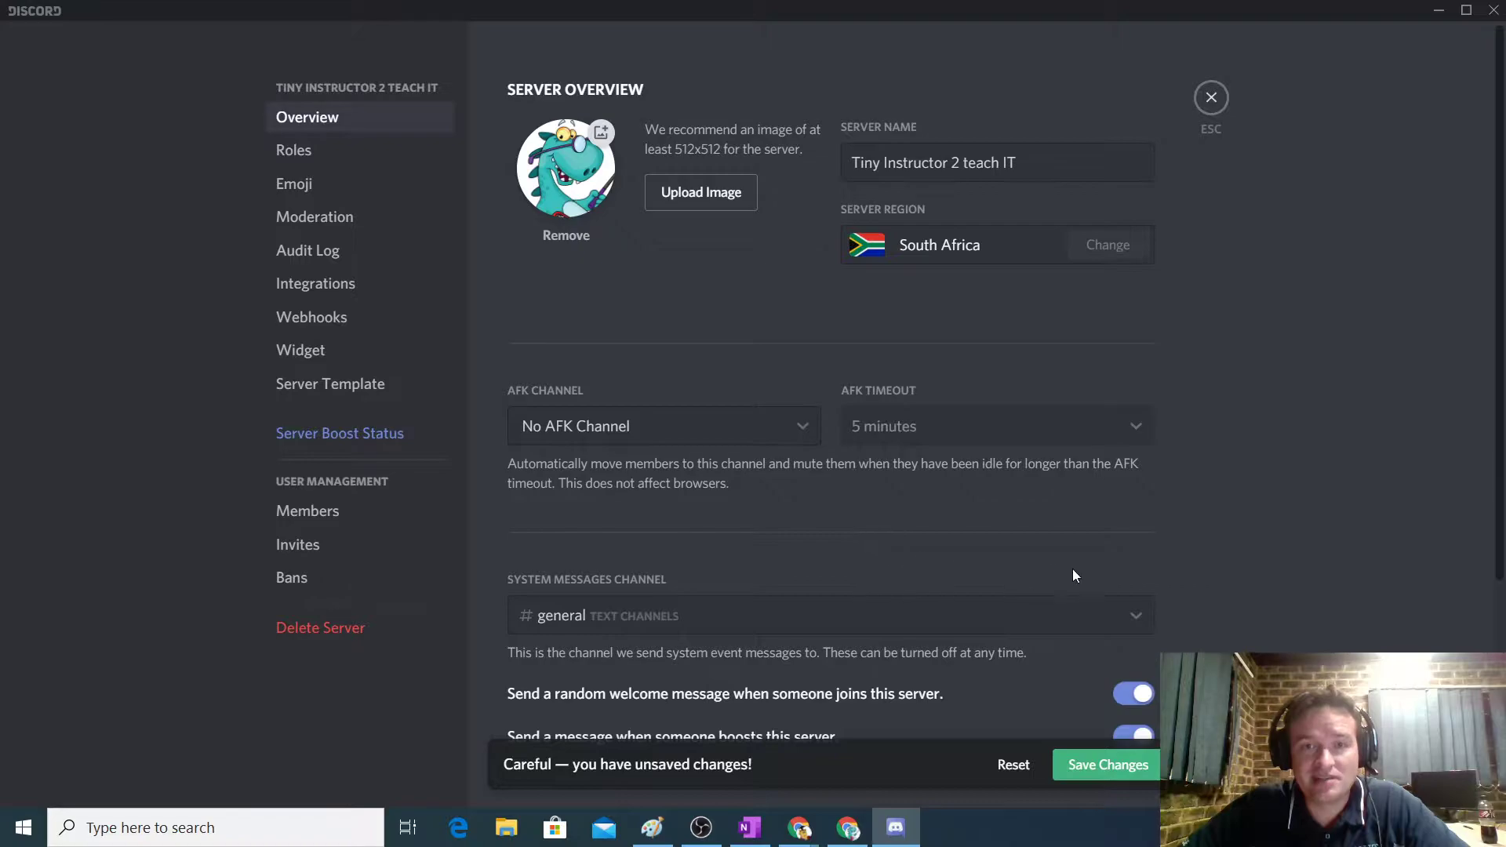
# Step: Turn off the message for server boosts while leaving the random welcome message for new members on
pyautogui.scroll(-2, 1172, 516)
pyautogui.scroll(2, 1172, 517)
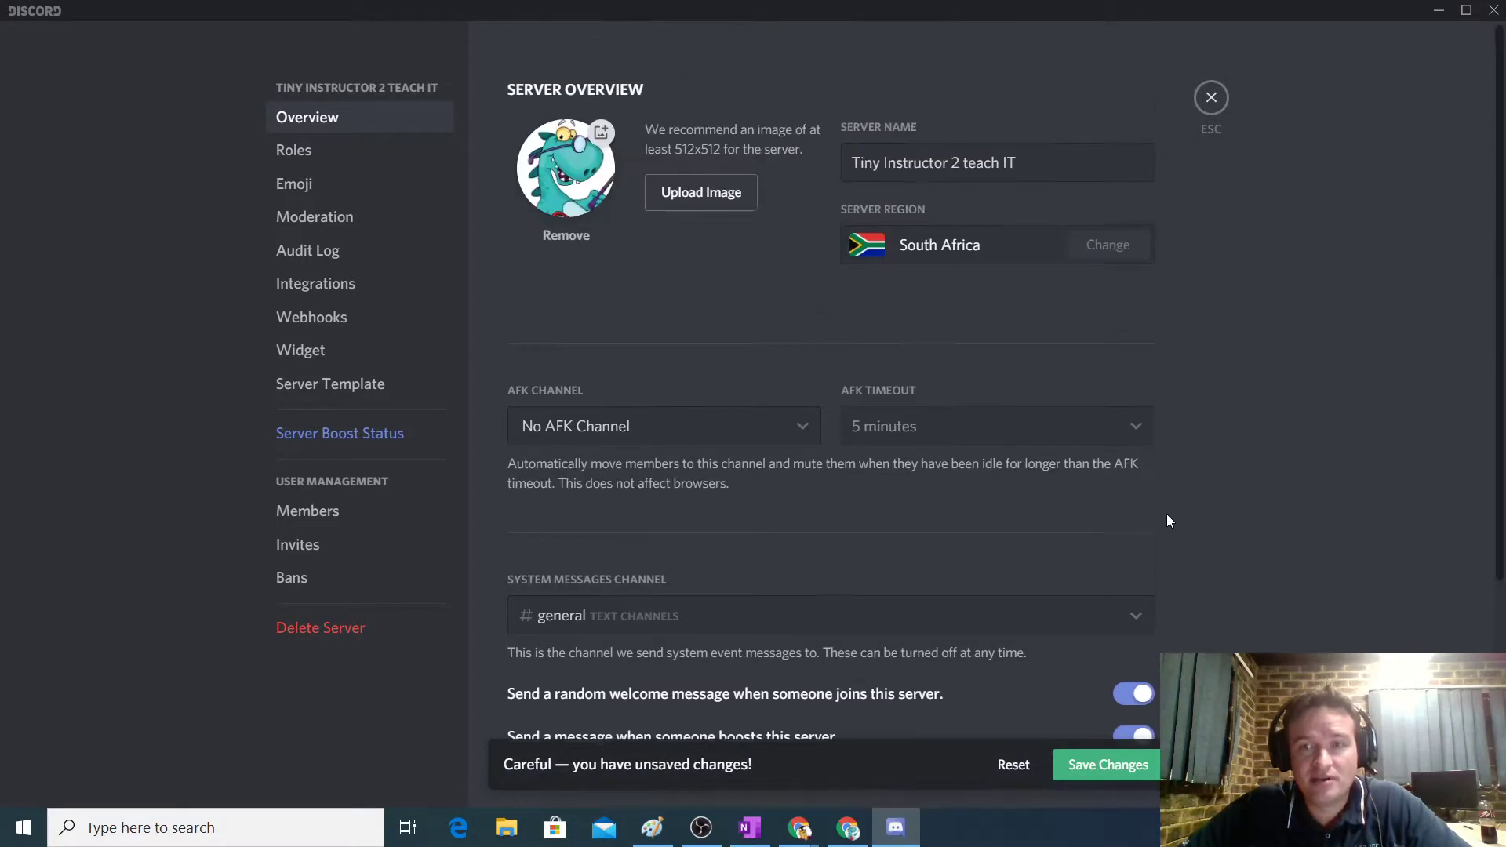
pyautogui.scroll(-5, 1023, 481)
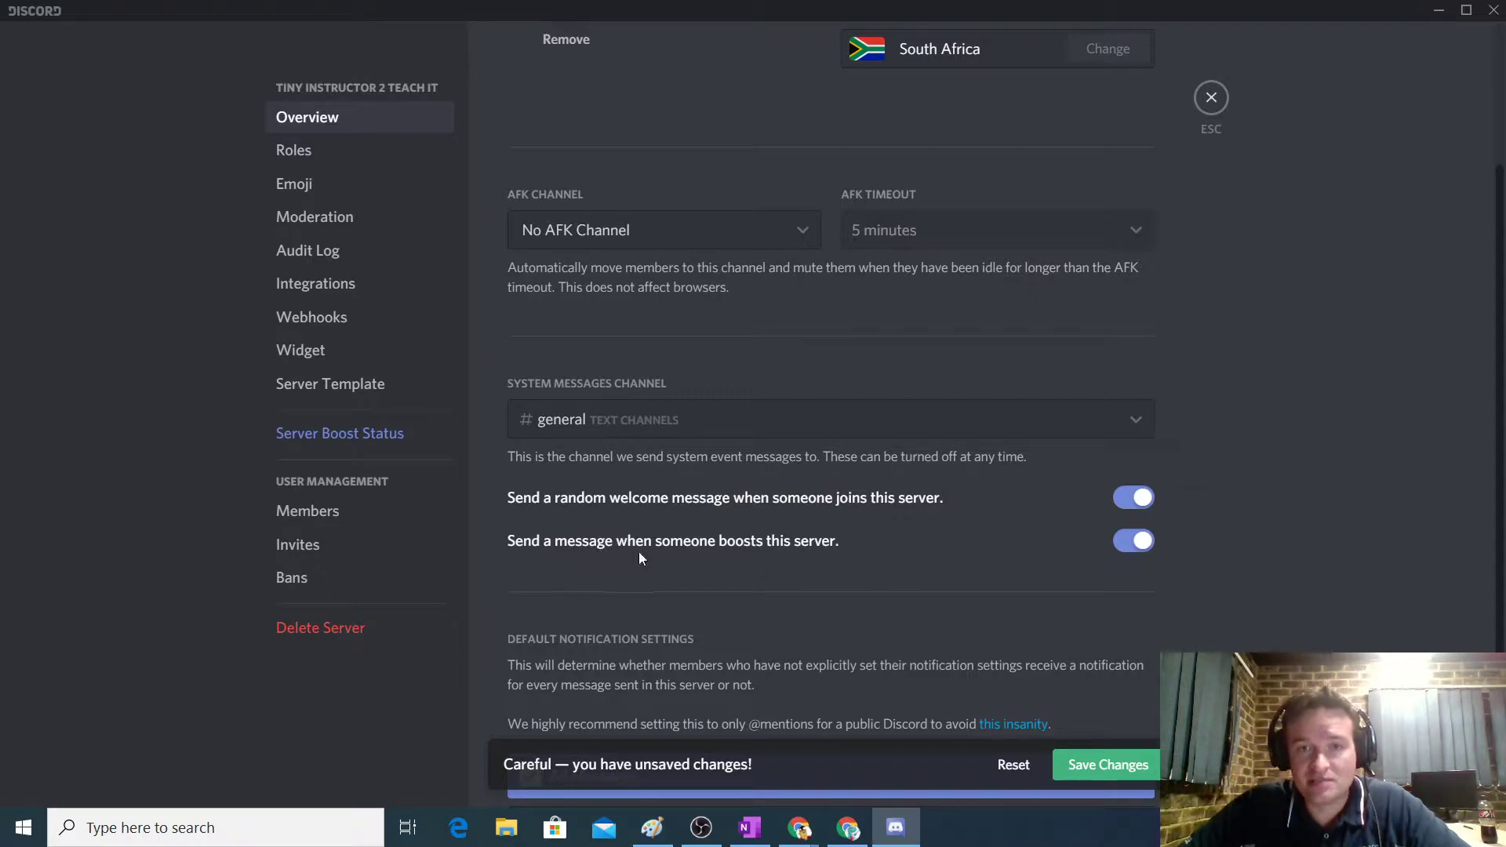
pyautogui.click(1134, 497)
pyautogui.click(1134, 541)
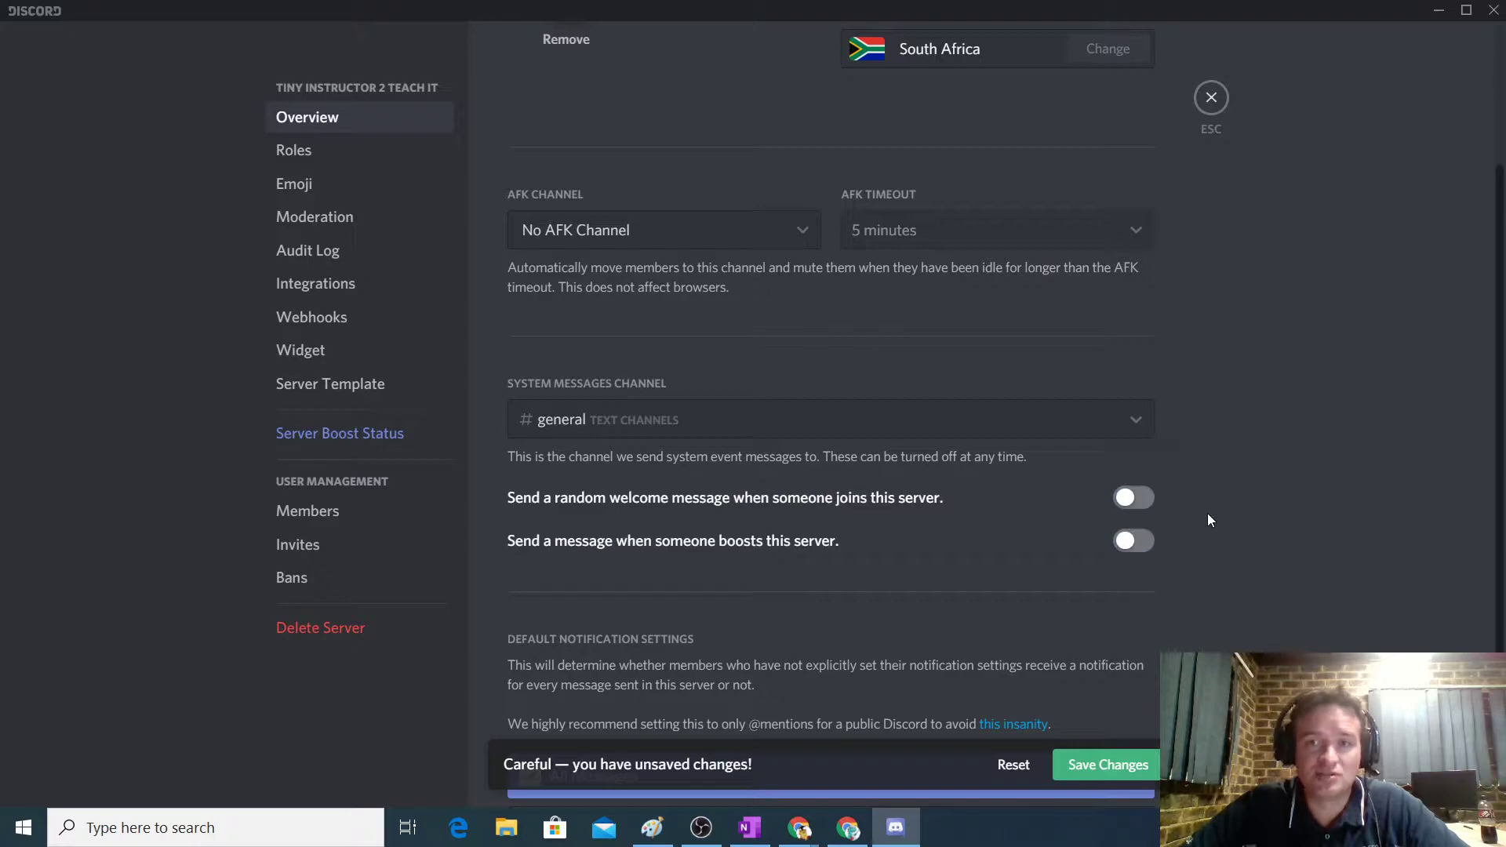
pyautogui.click(1134, 497)
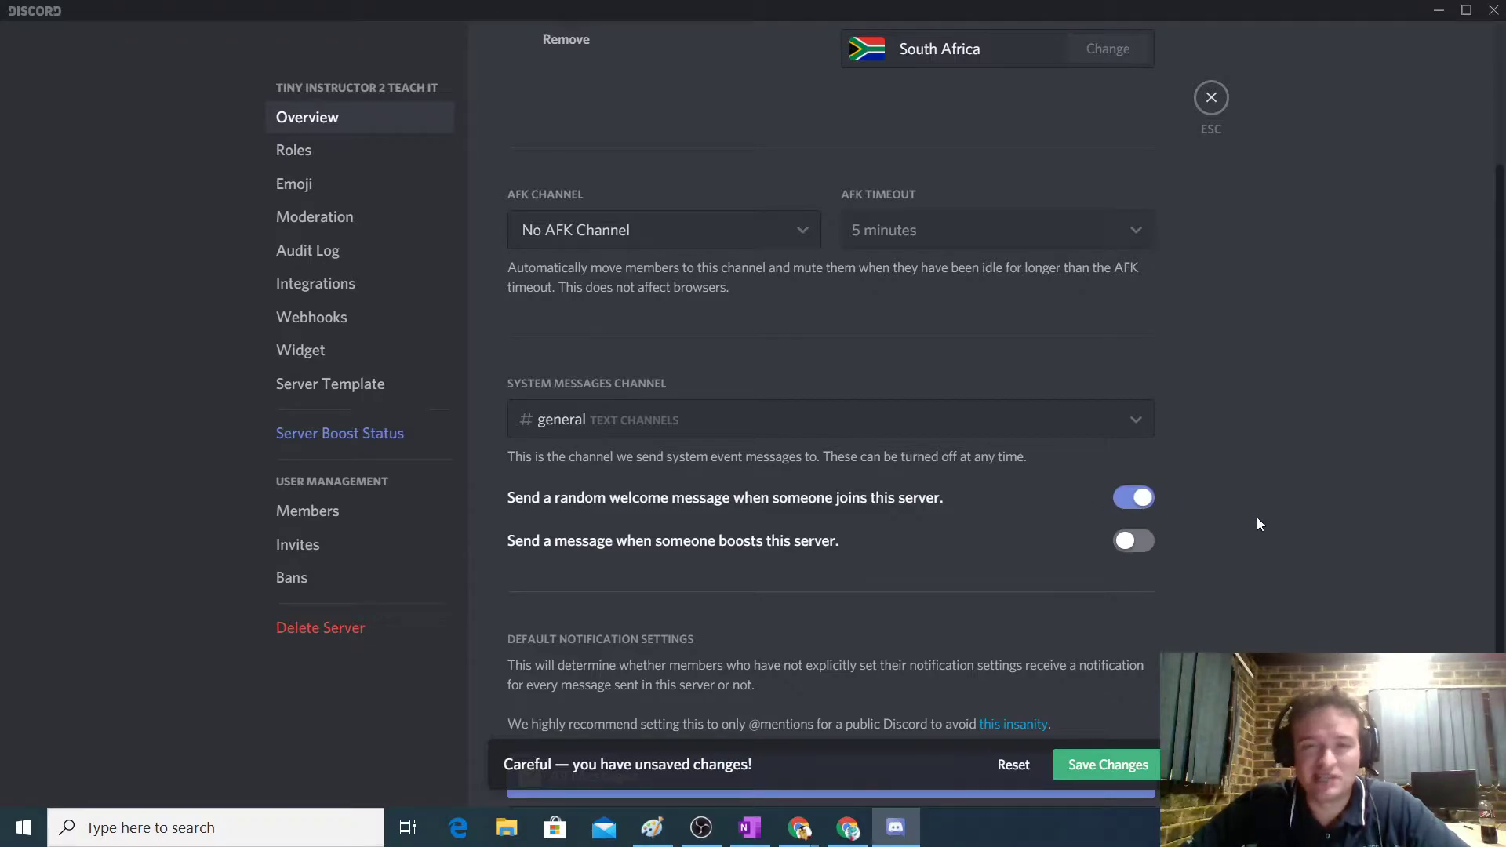
pyautogui.scroll(-2, 1257, 517)
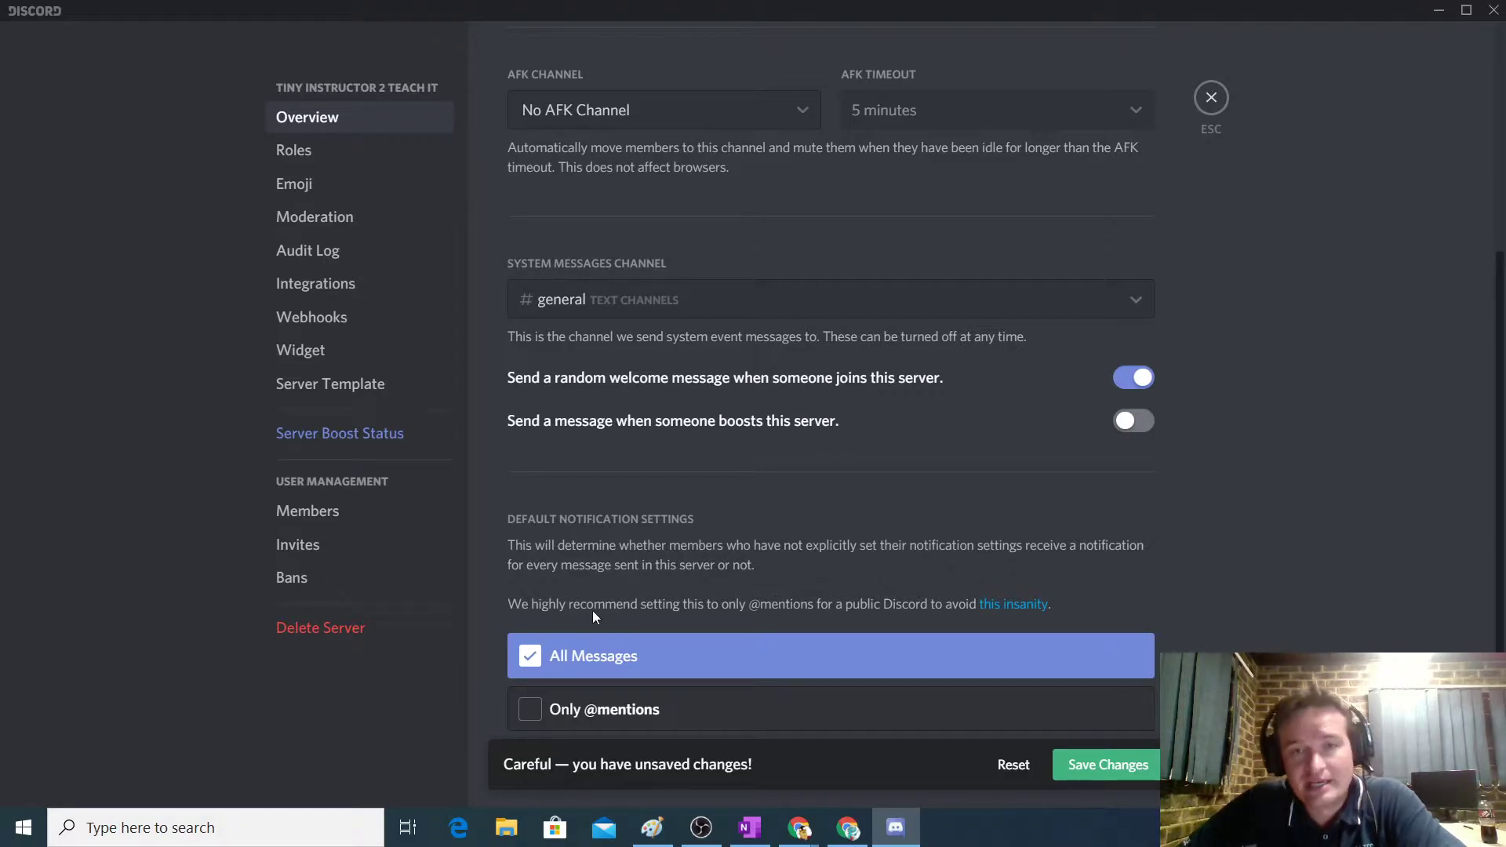
pyautogui.click(530, 710)
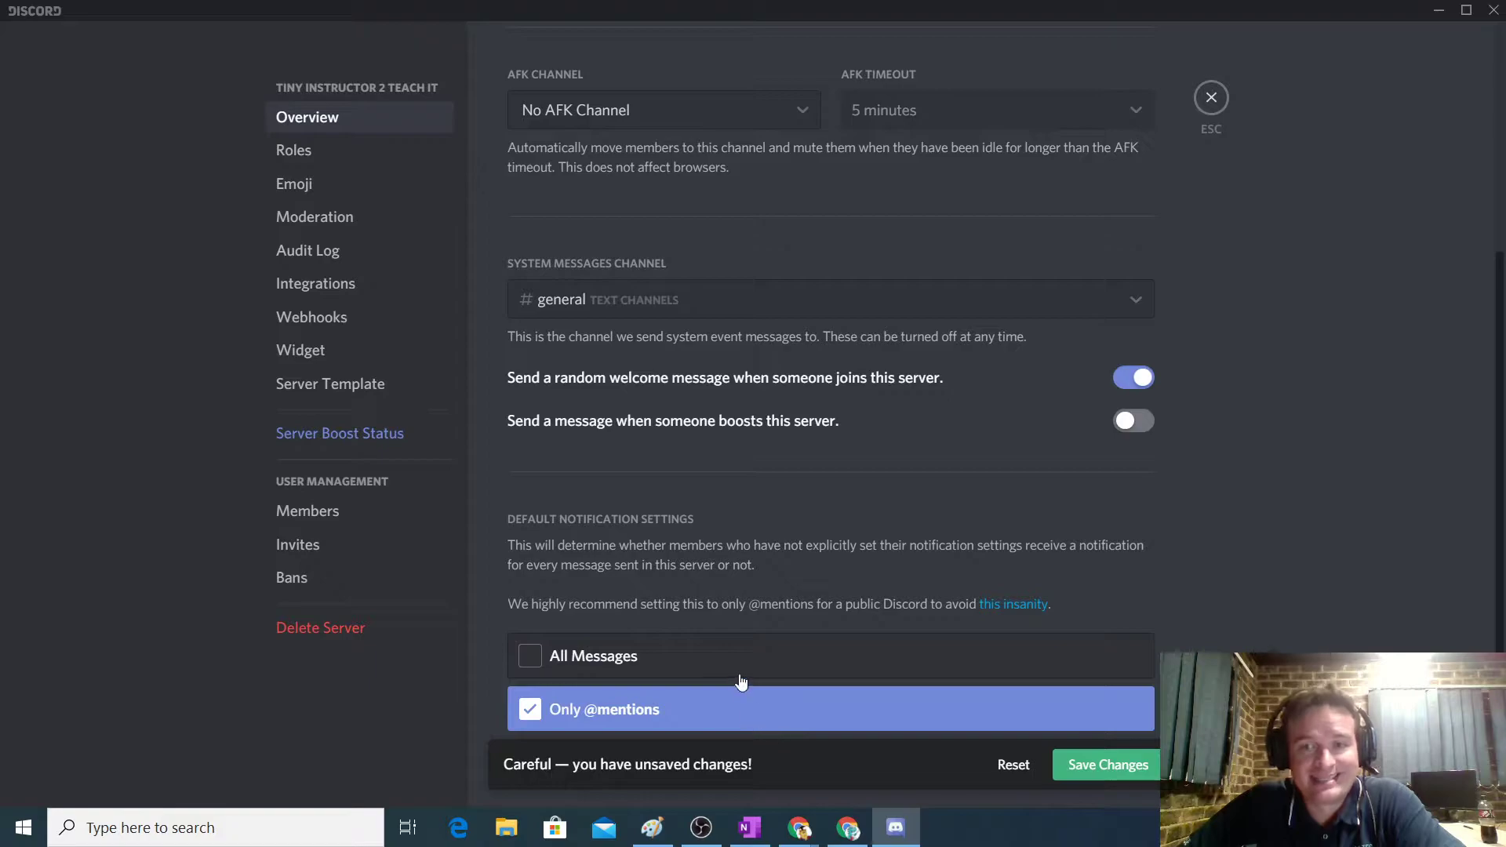
pyautogui.click(534, 667)
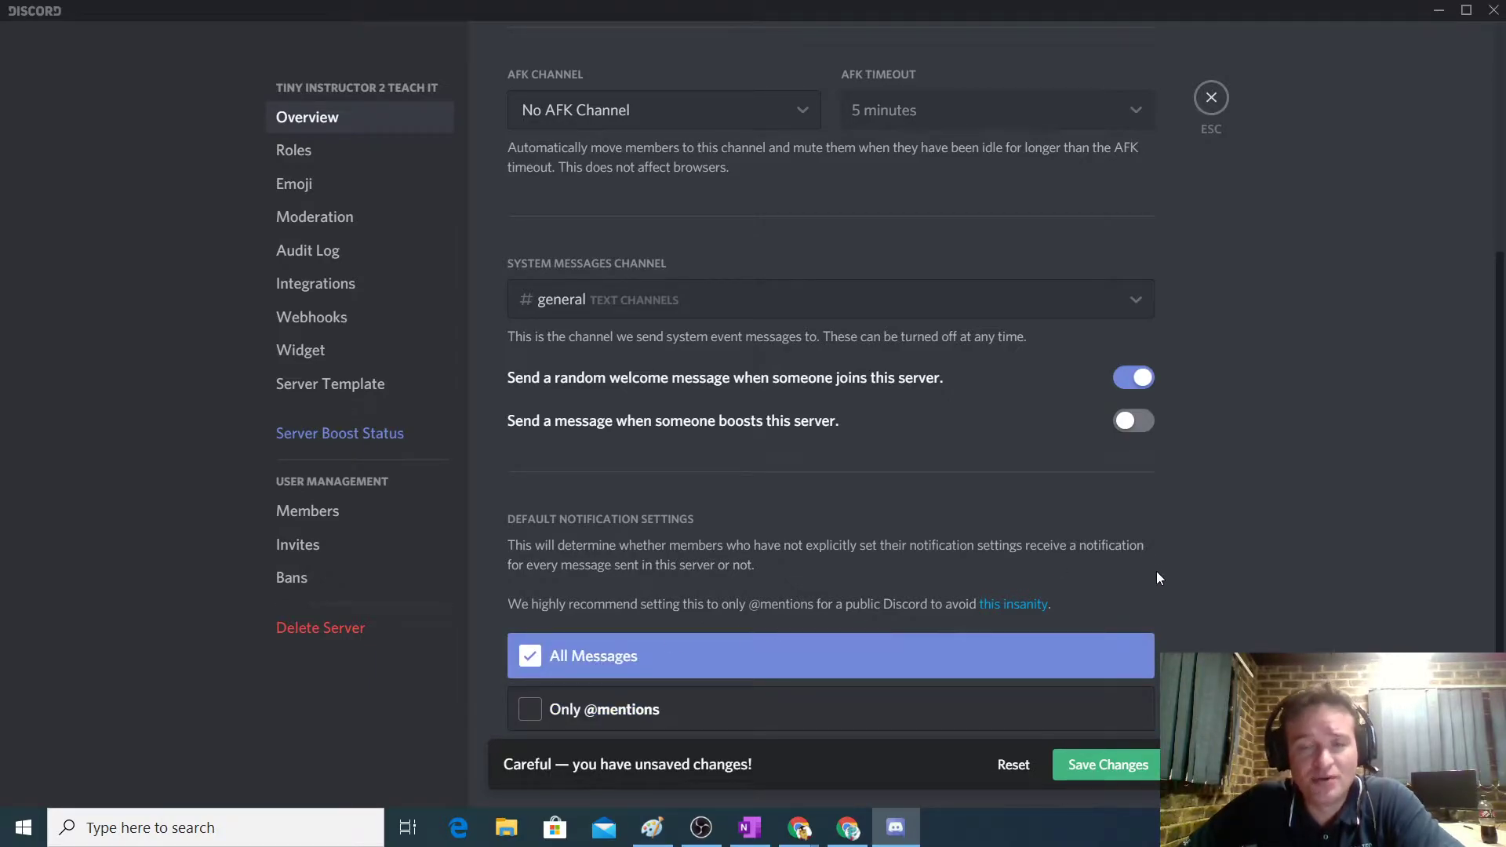
pyautogui.scroll(1, 1198, 575)
pyautogui.scroll(-1, 1198, 581)
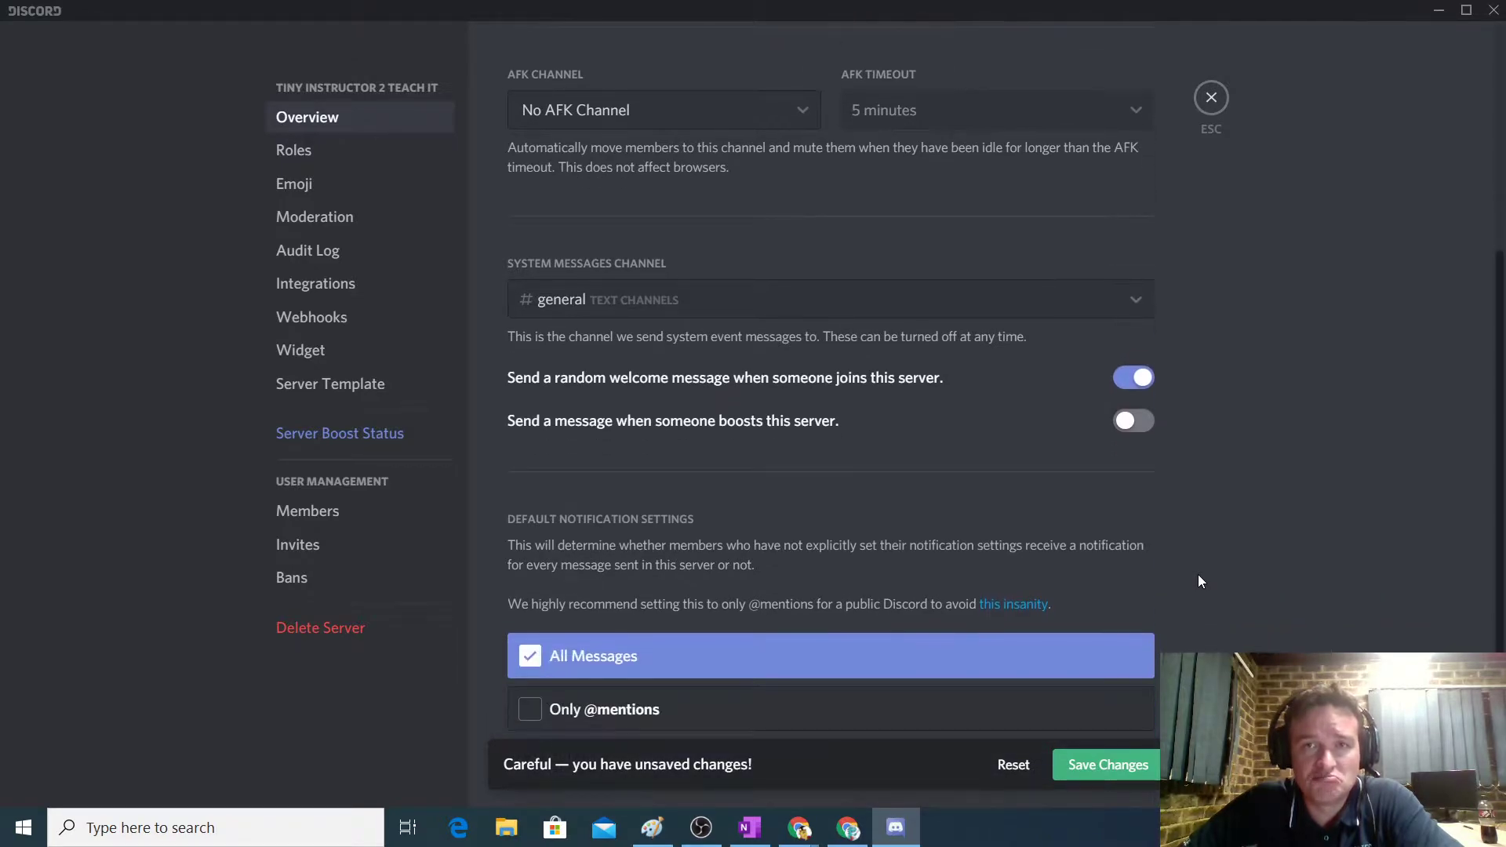
pyautogui.scroll(2, 1200, 581)
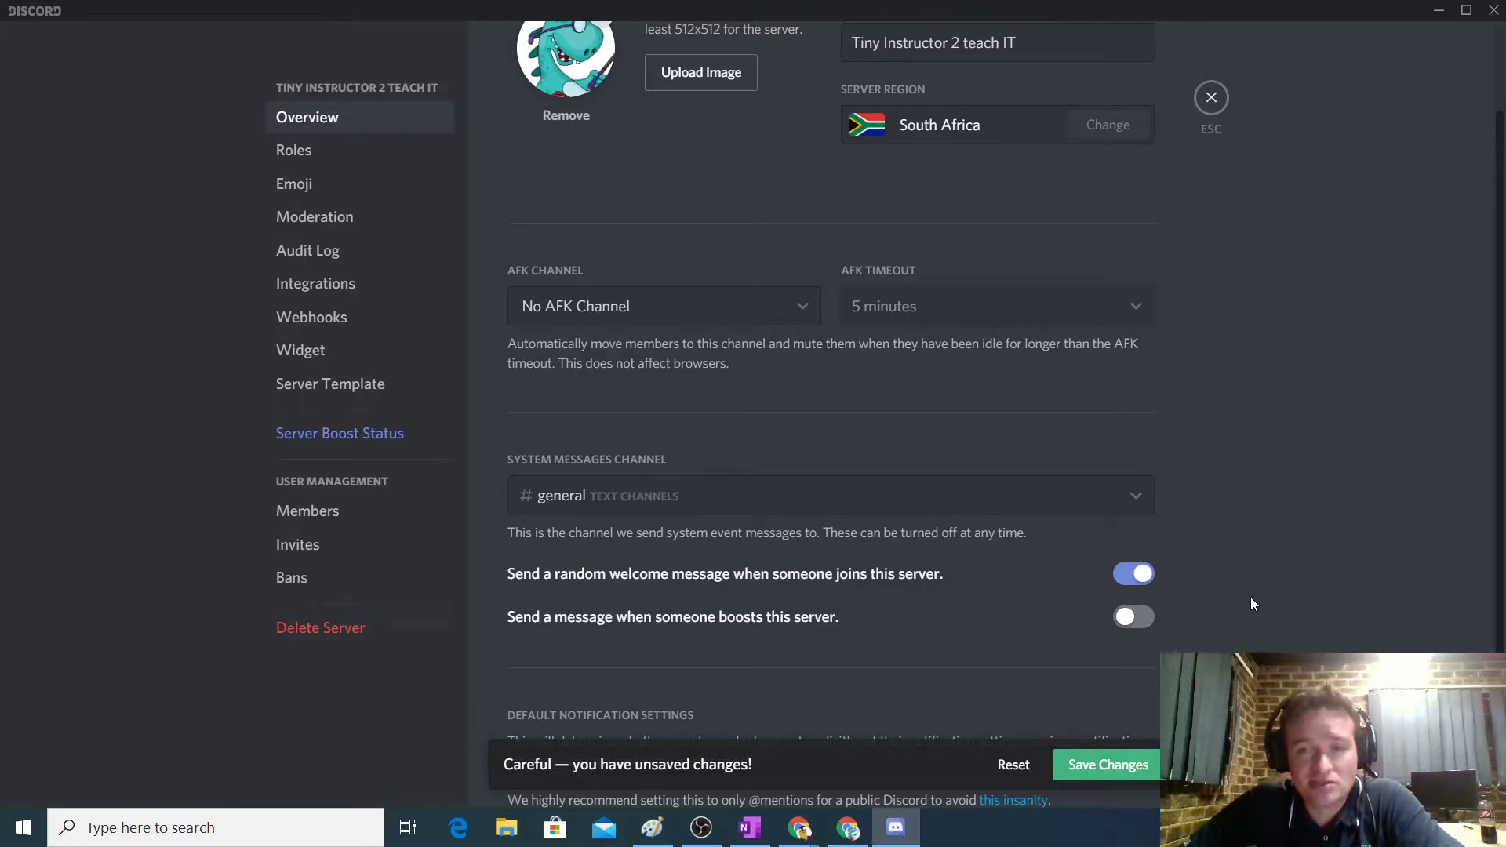
pyautogui.scroll(-2, 1251, 605)
# Step: Save the server overview changes and return to the server
pyautogui.click(1105, 767)
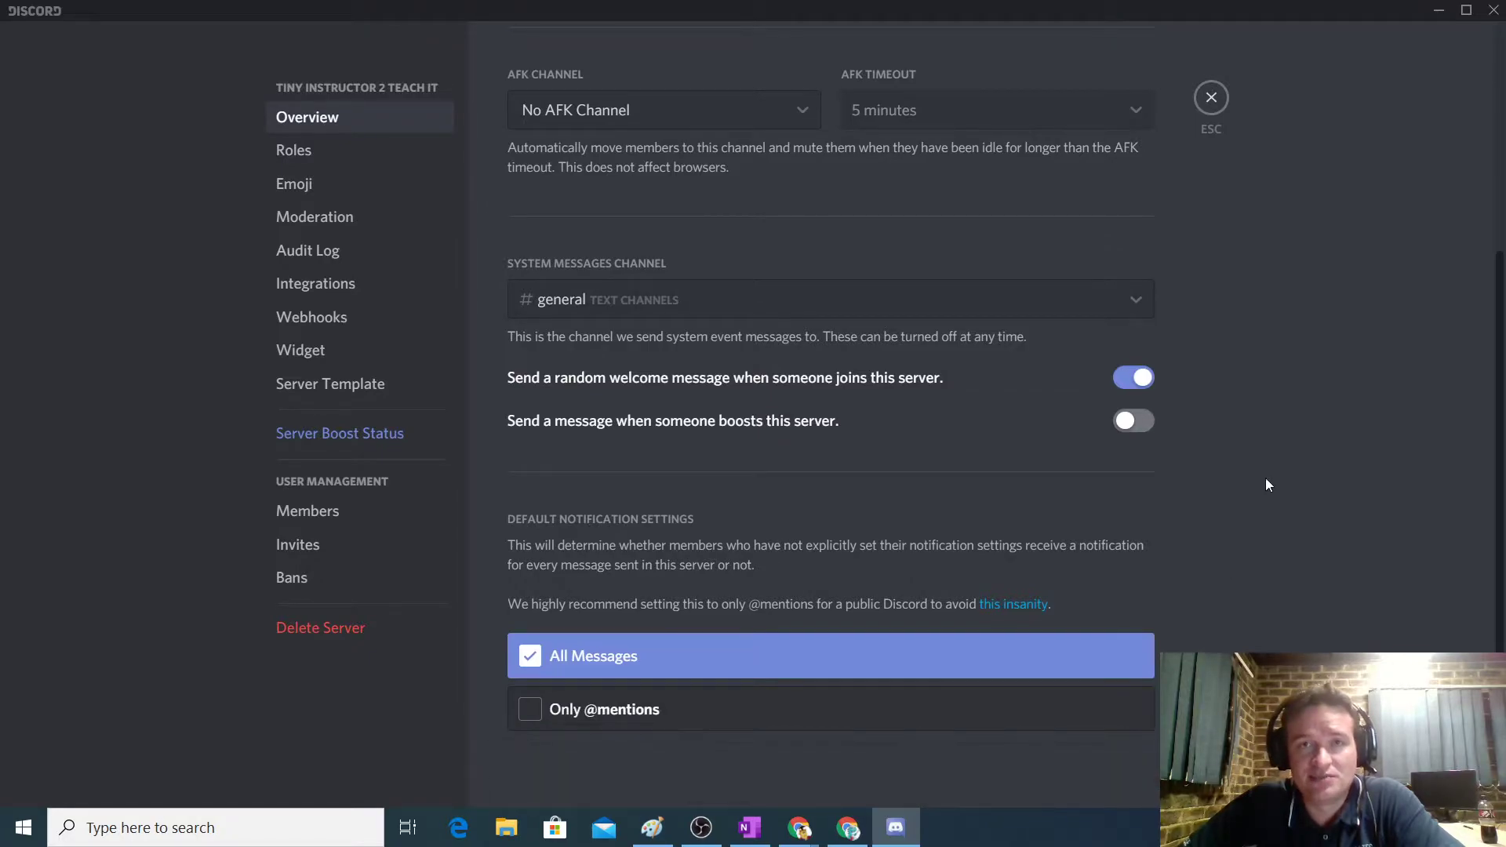
pyautogui.scroll(4, 1265, 486)
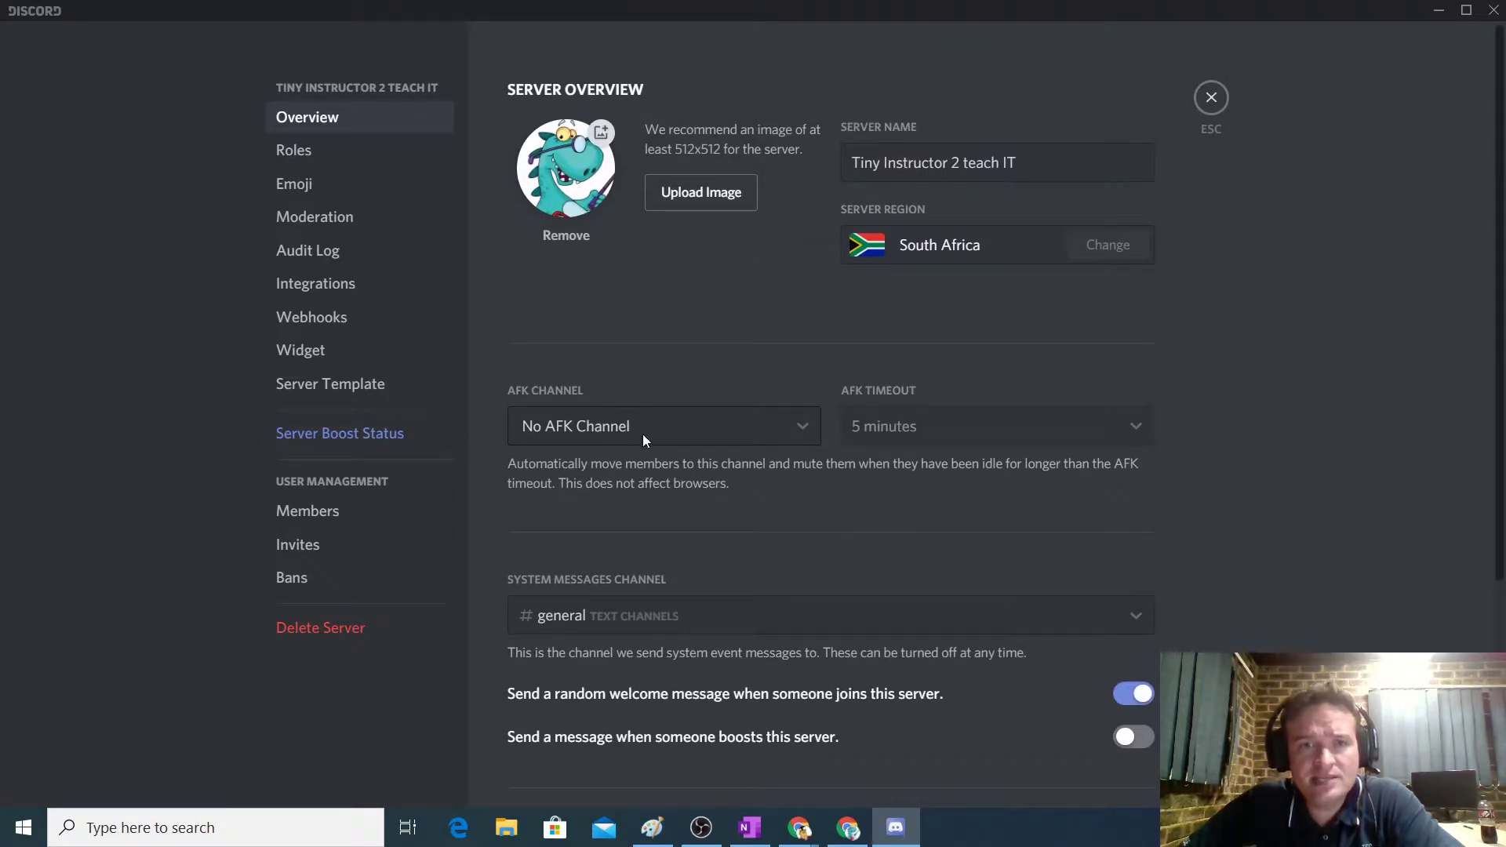
pyautogui.click(1209, 97)
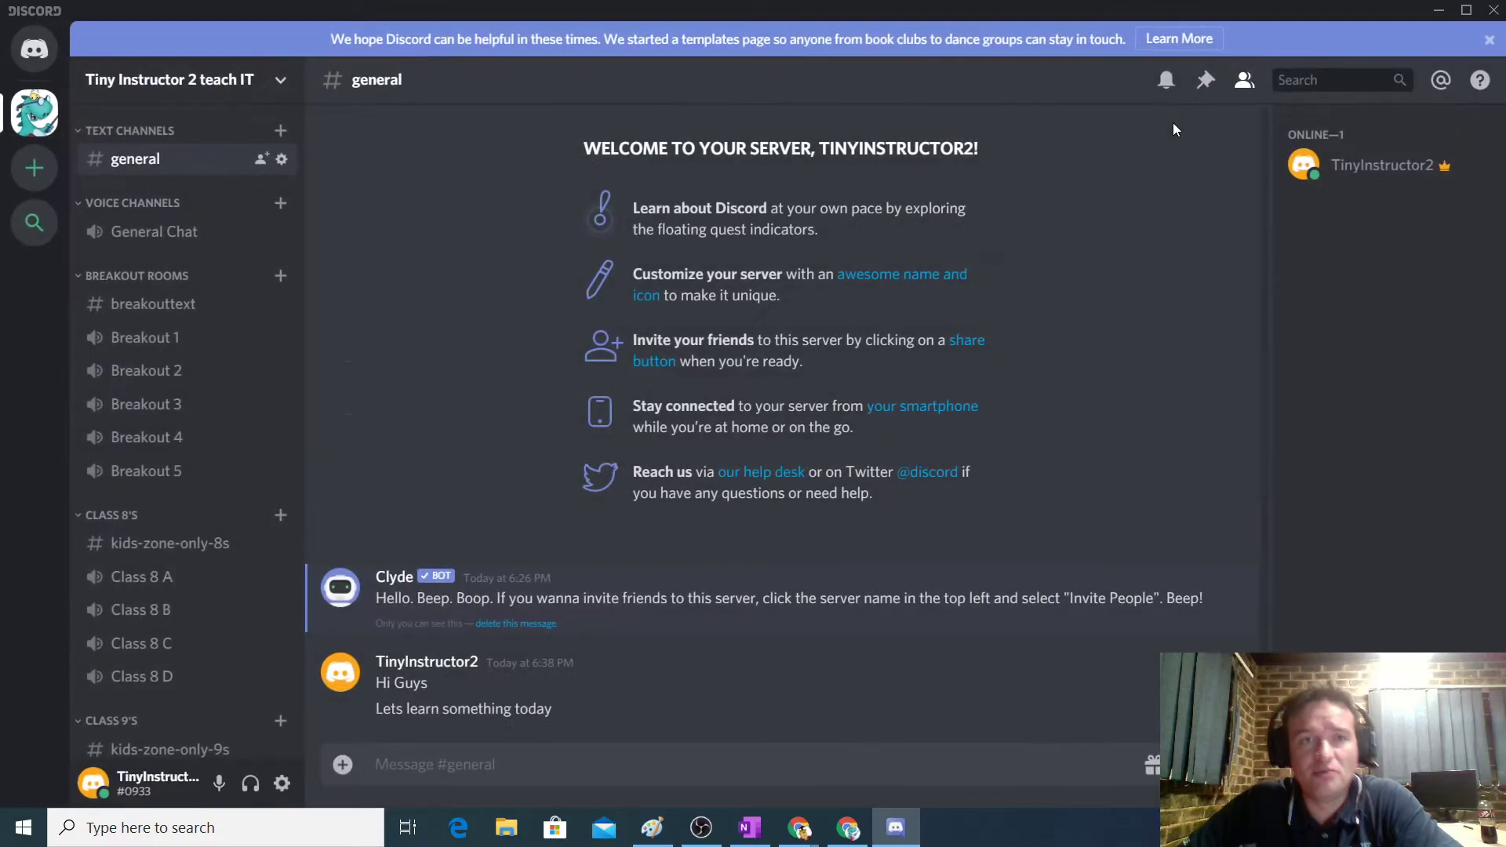
# Step: Create a voice channel named "AFK Channel" in the Voice Channels category
pyautogui.click(281, 205)
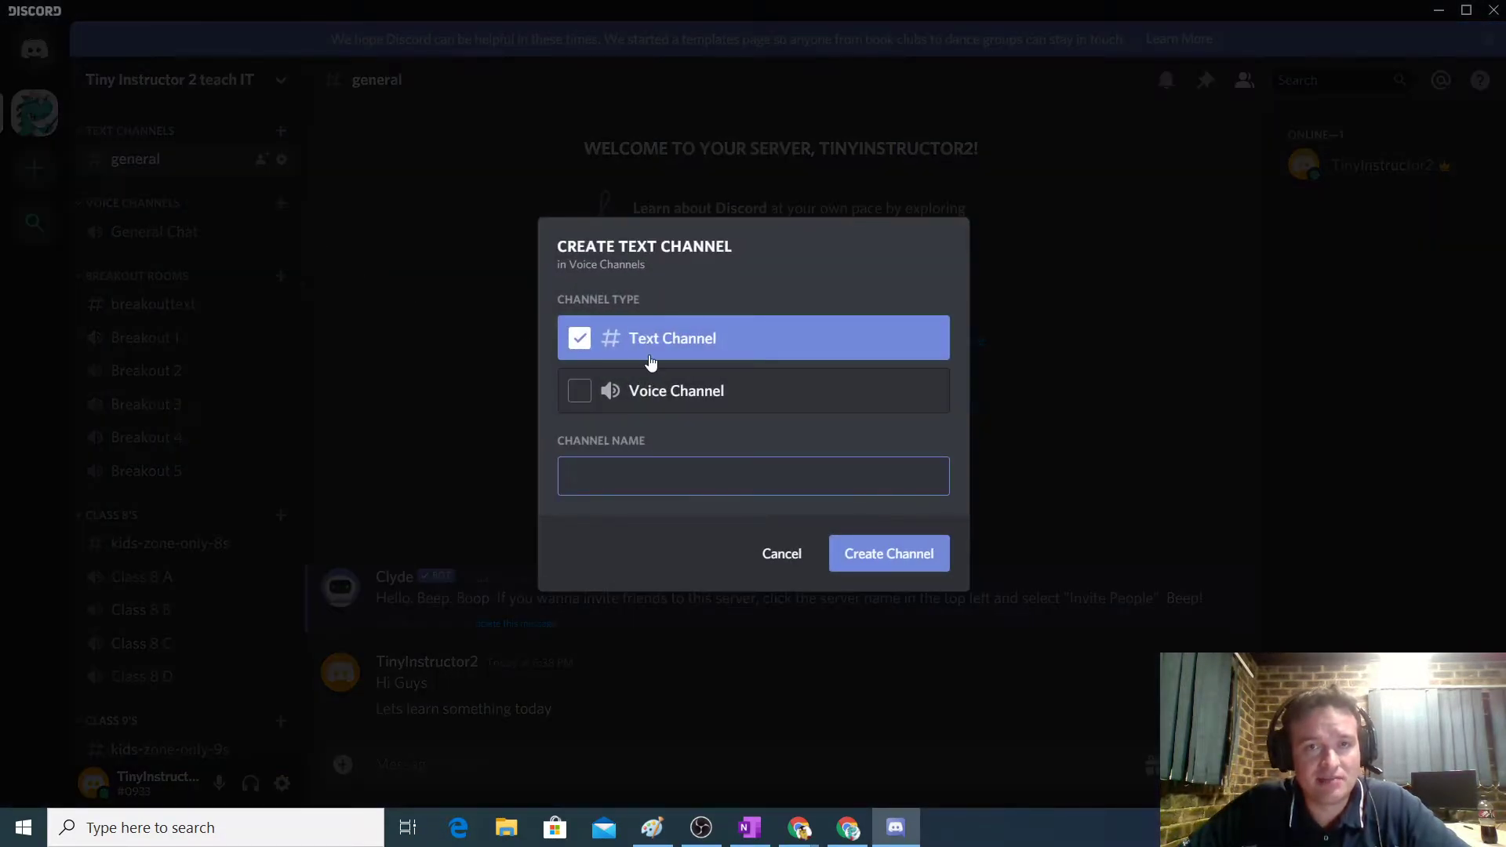
pyautogui.click(581, 392)
pyautogui.click(639, 464)
pyautogui.write('AFK')
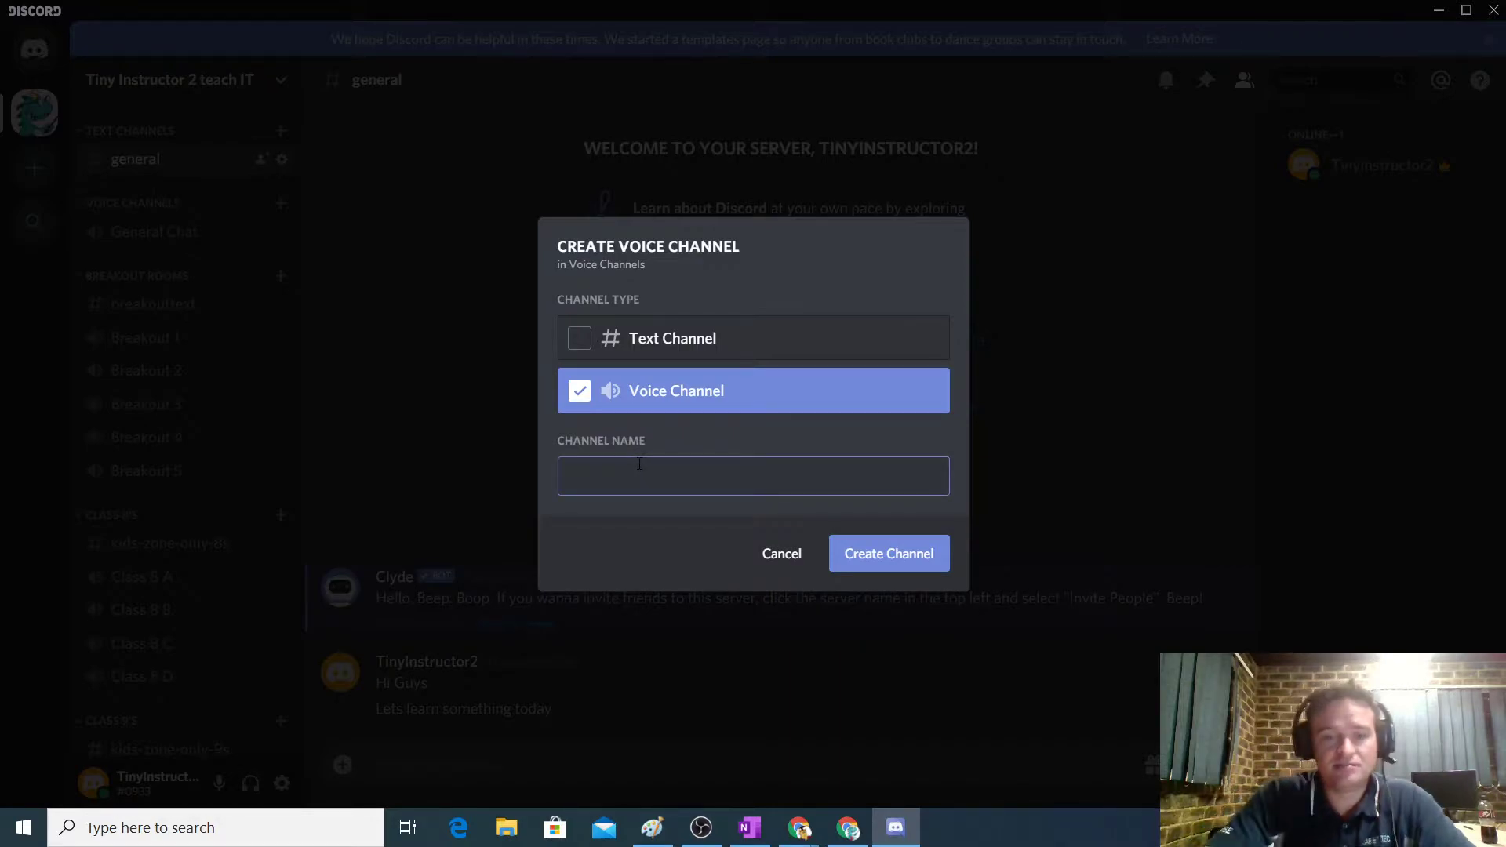
pyautogui.write(' Channel')
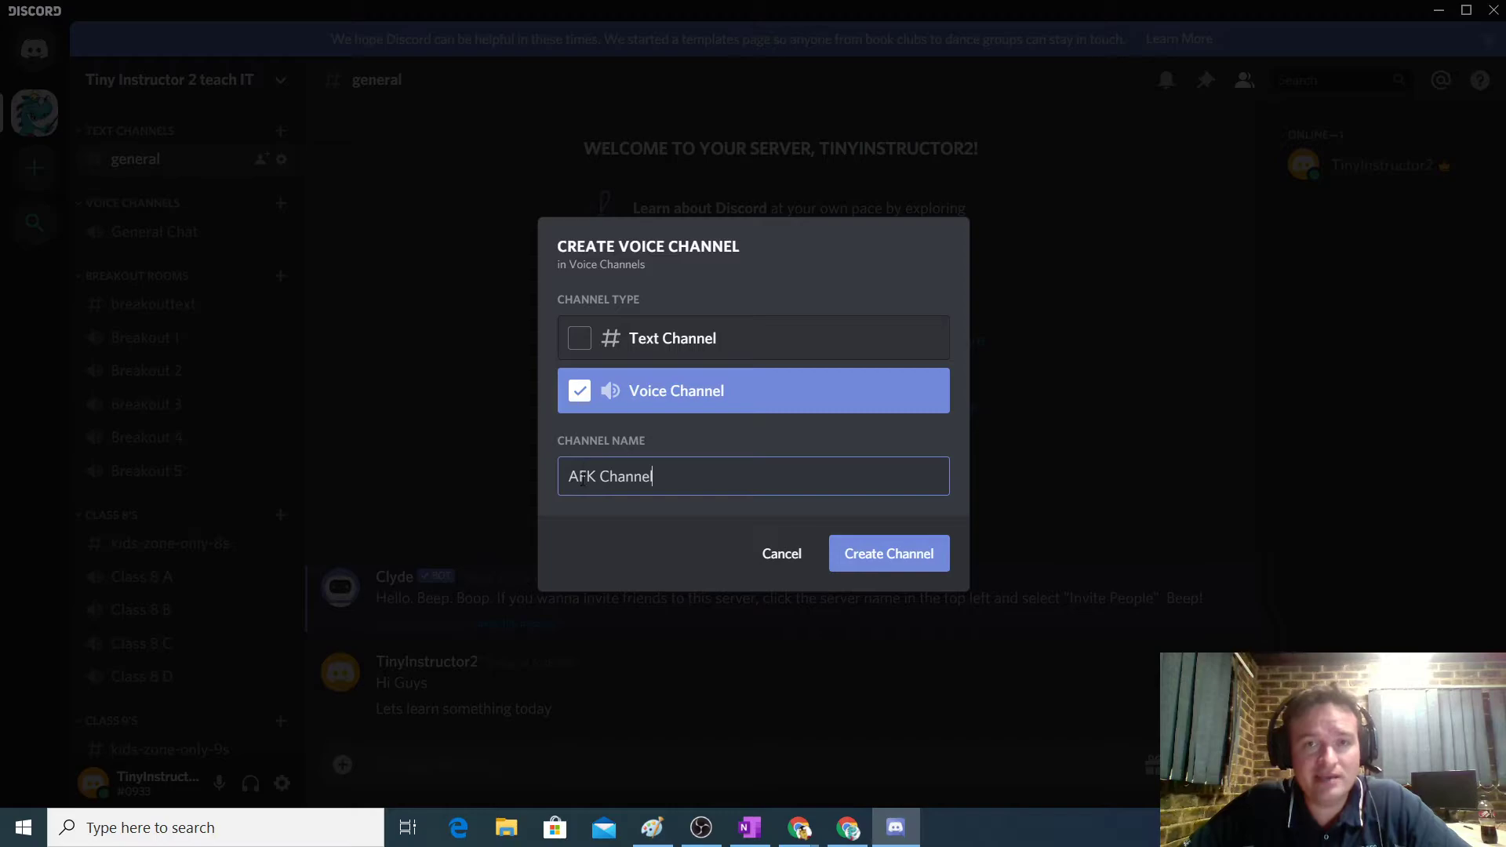
pyautogui.click(863, 555)
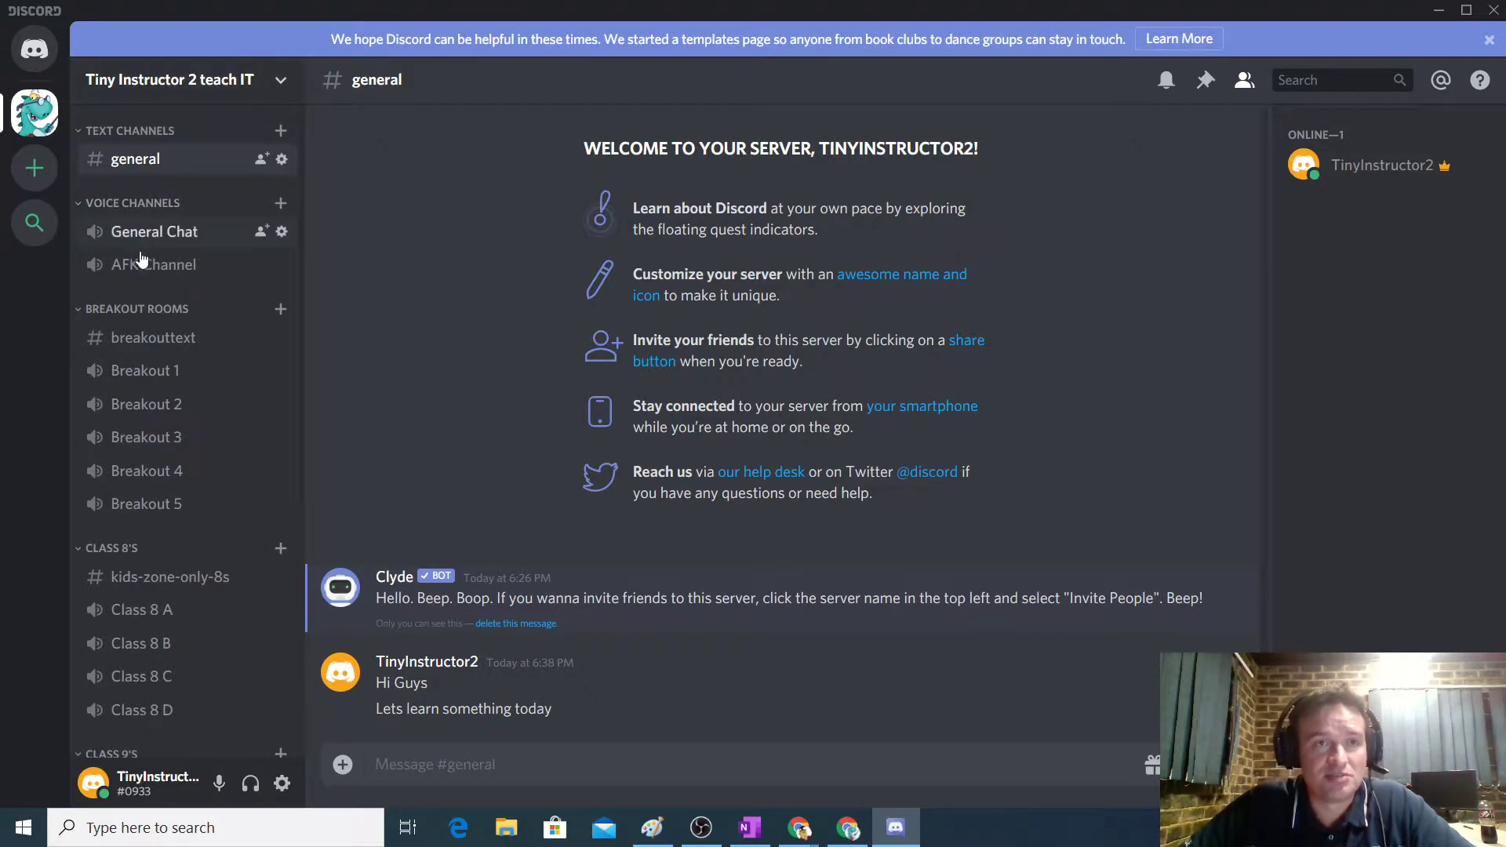
# Step: Assign the AFK Channel voice channel as the AFK channel in the server's overview settings
pyautogui.click(281, 81)
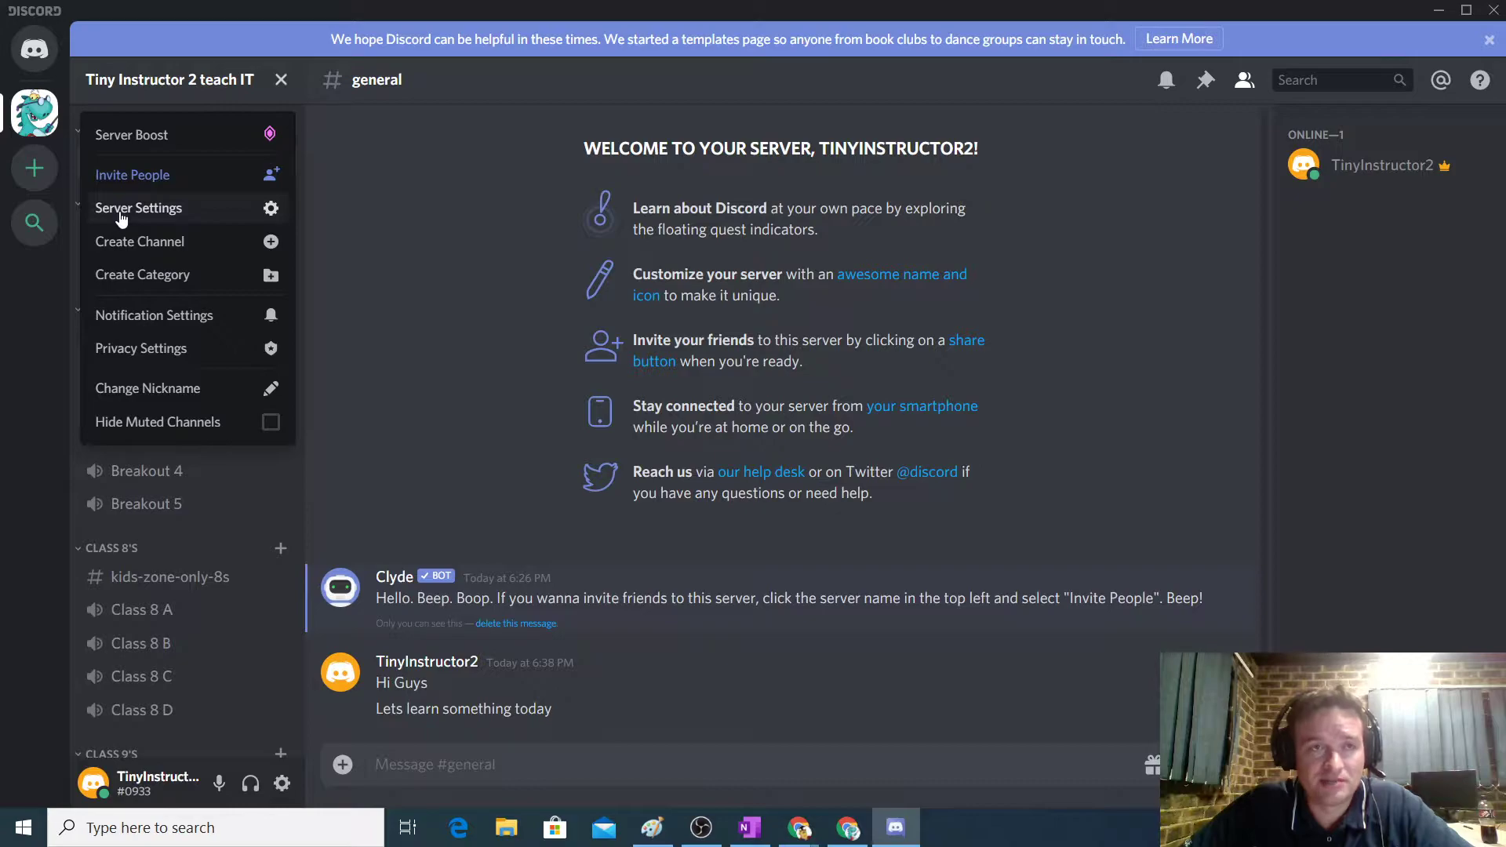
pyautogui.click(226, 210)
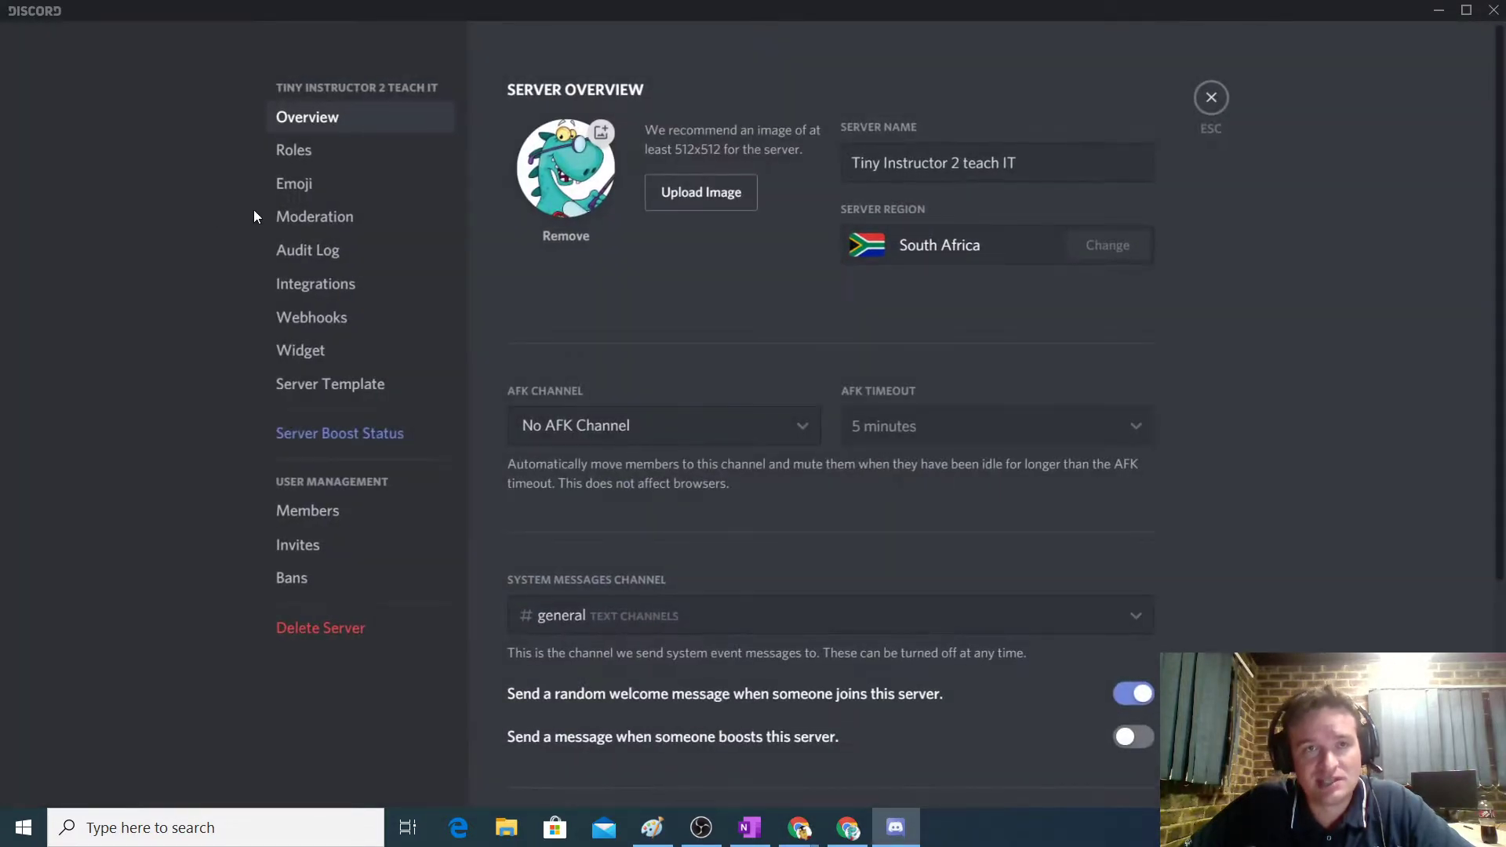
pyautogui.click(781, 426)
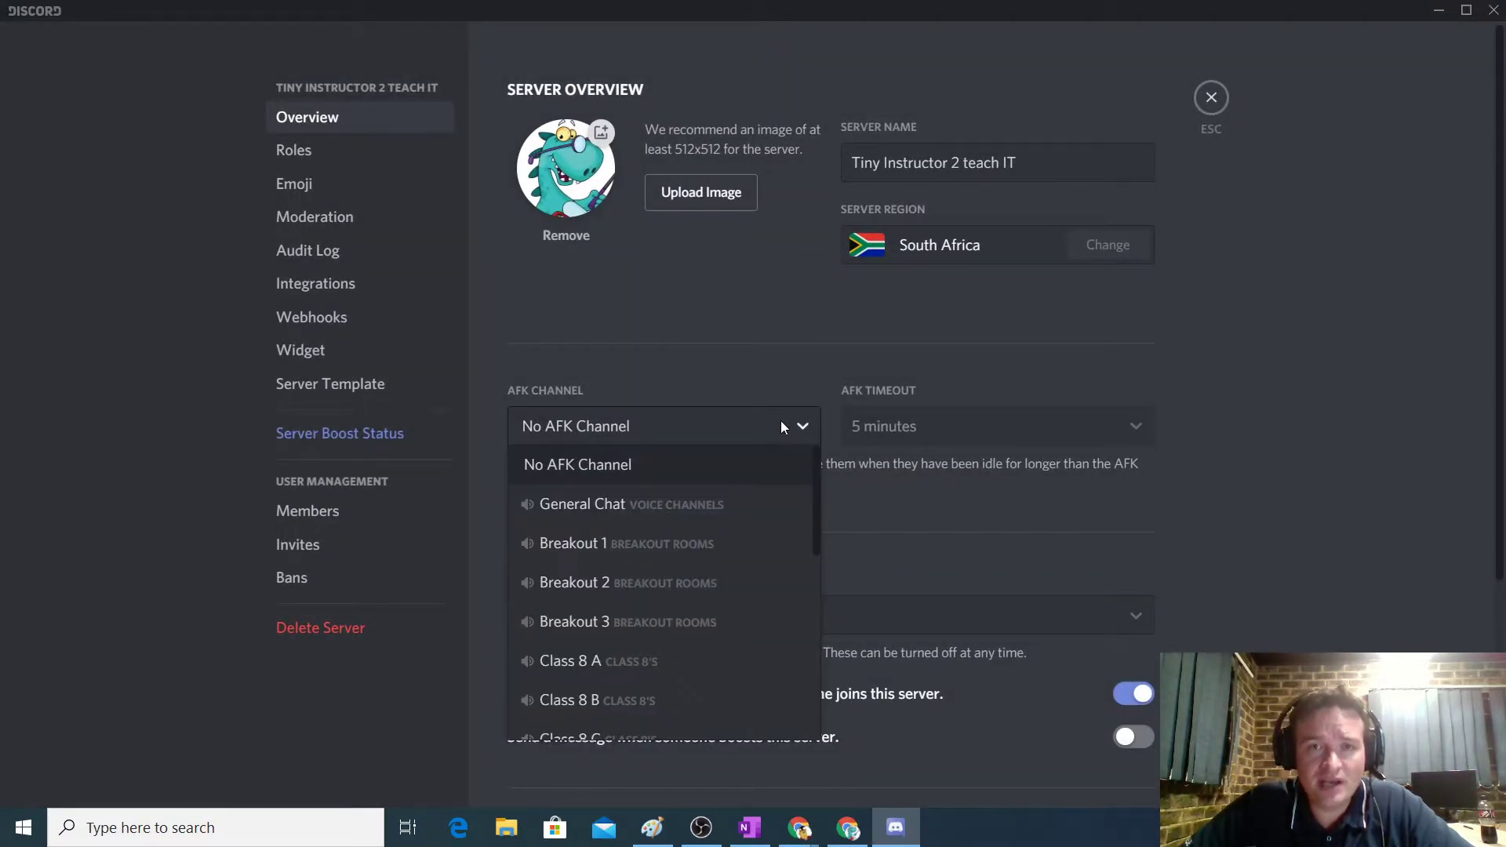
pyautogui.scroll(-10, 696, 541)
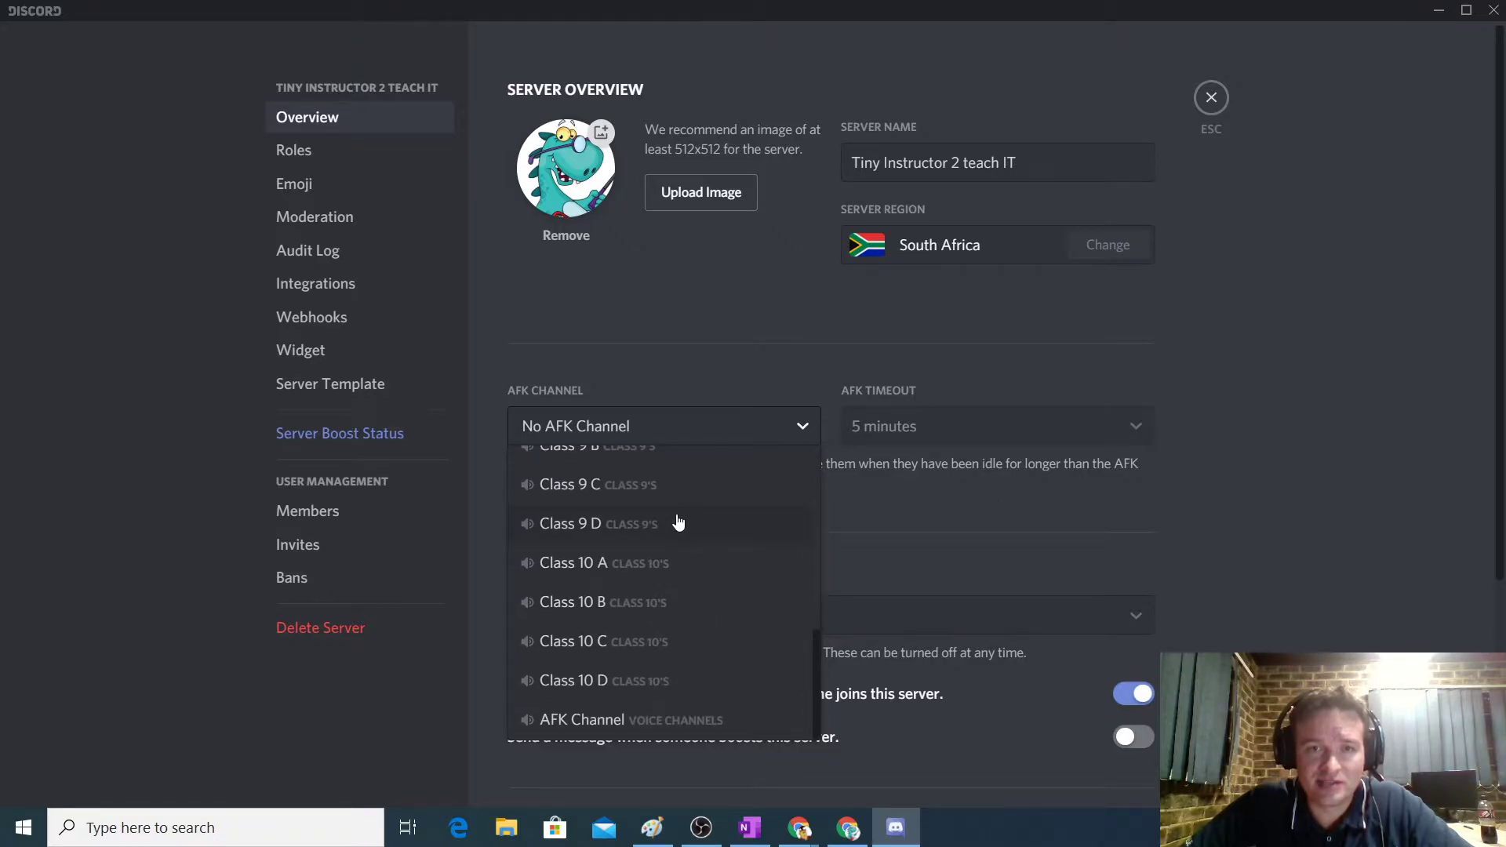
pyautogui.scroll(10, 680, 519)
pyautogui.scroll(-10, 679, 518)
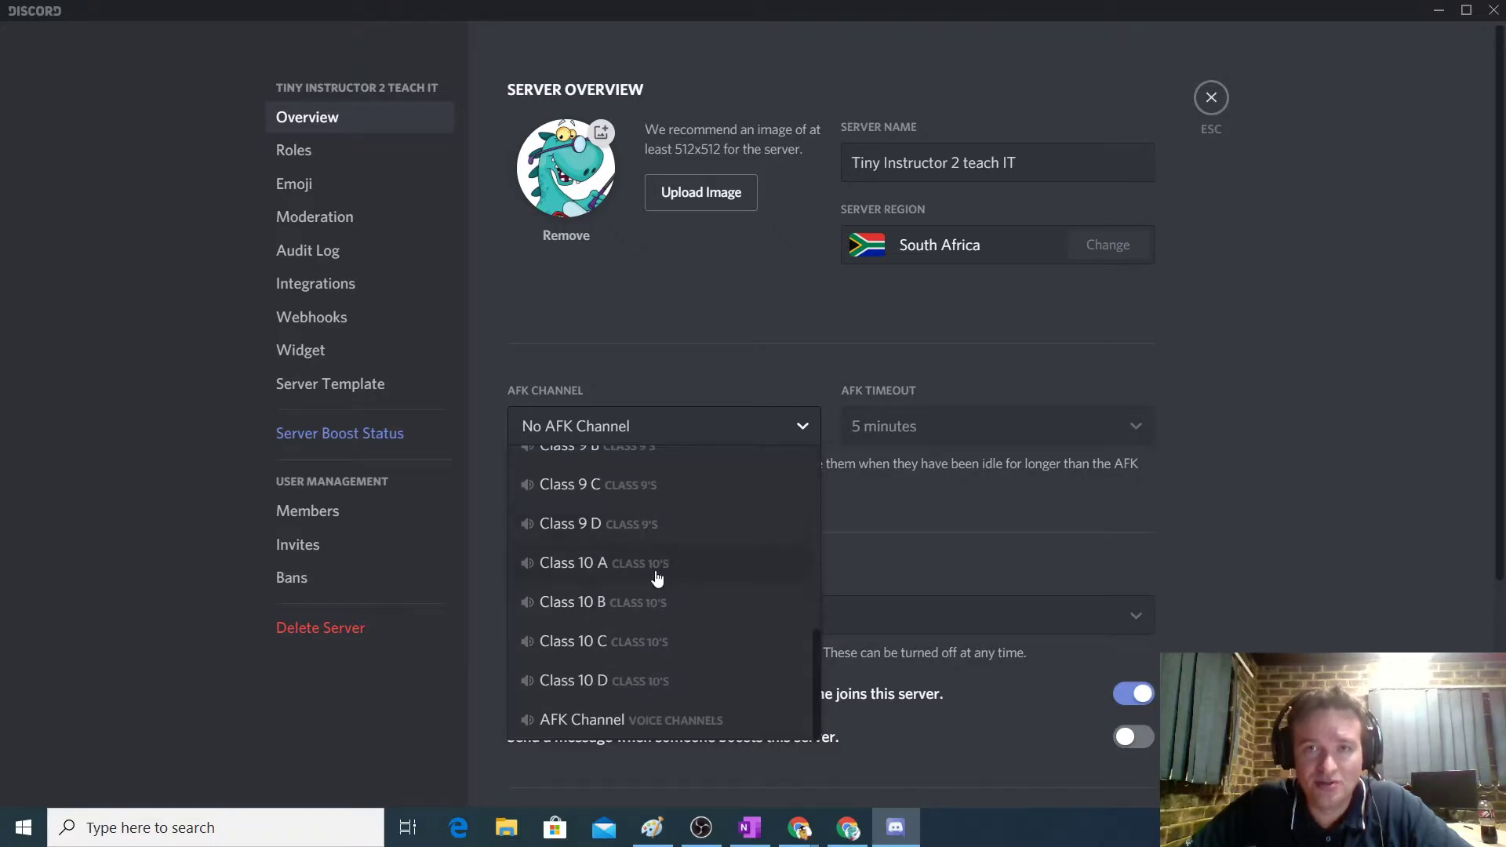
pyautogui.click(564, 720)
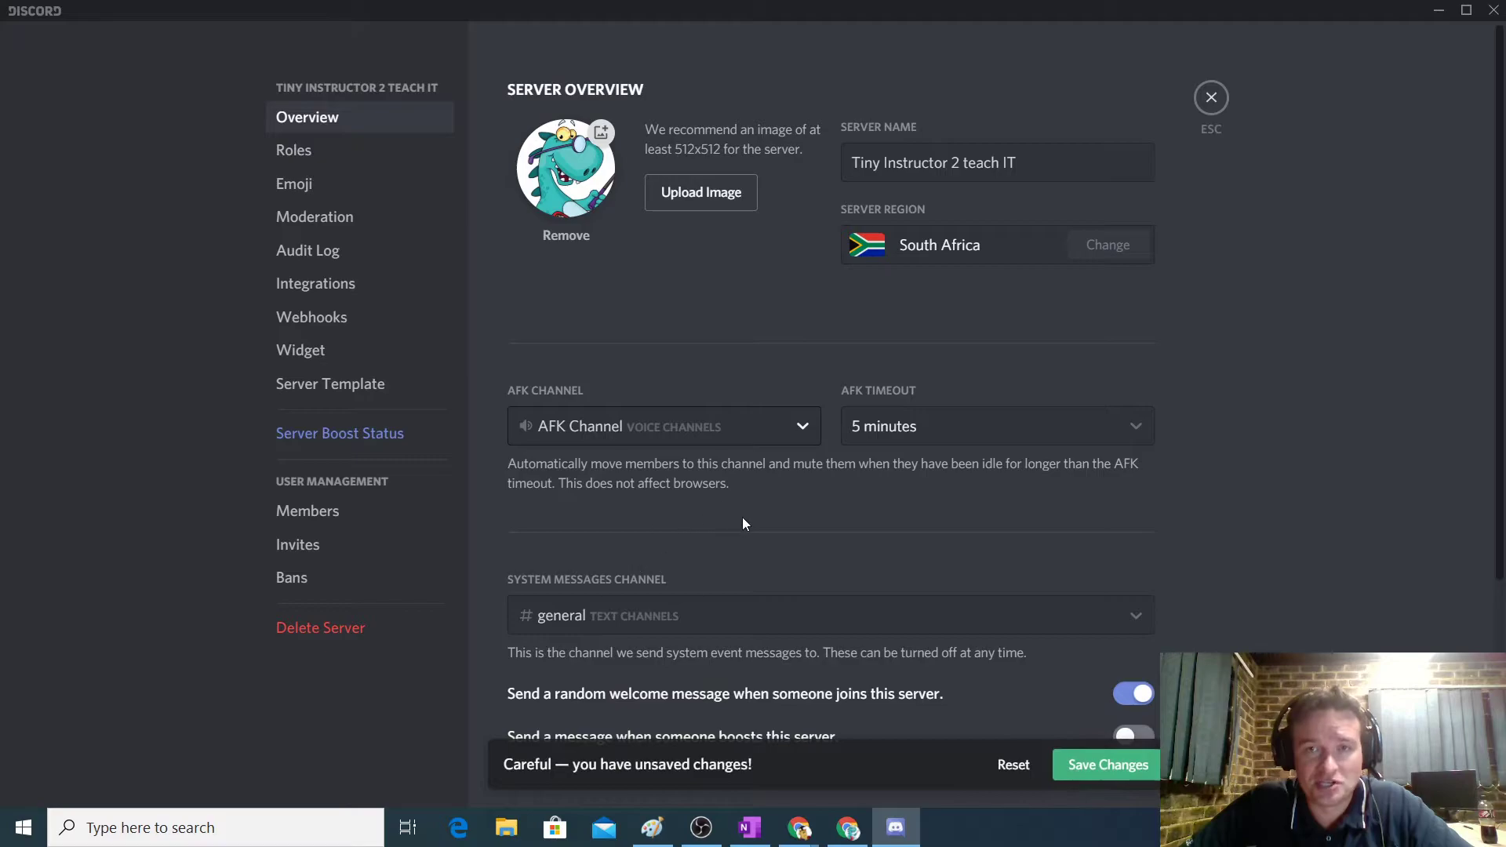
# Step: Set the AFK timeout to 30 minutes, save the changes and return to the server
pyautogui.click(1135, 427)
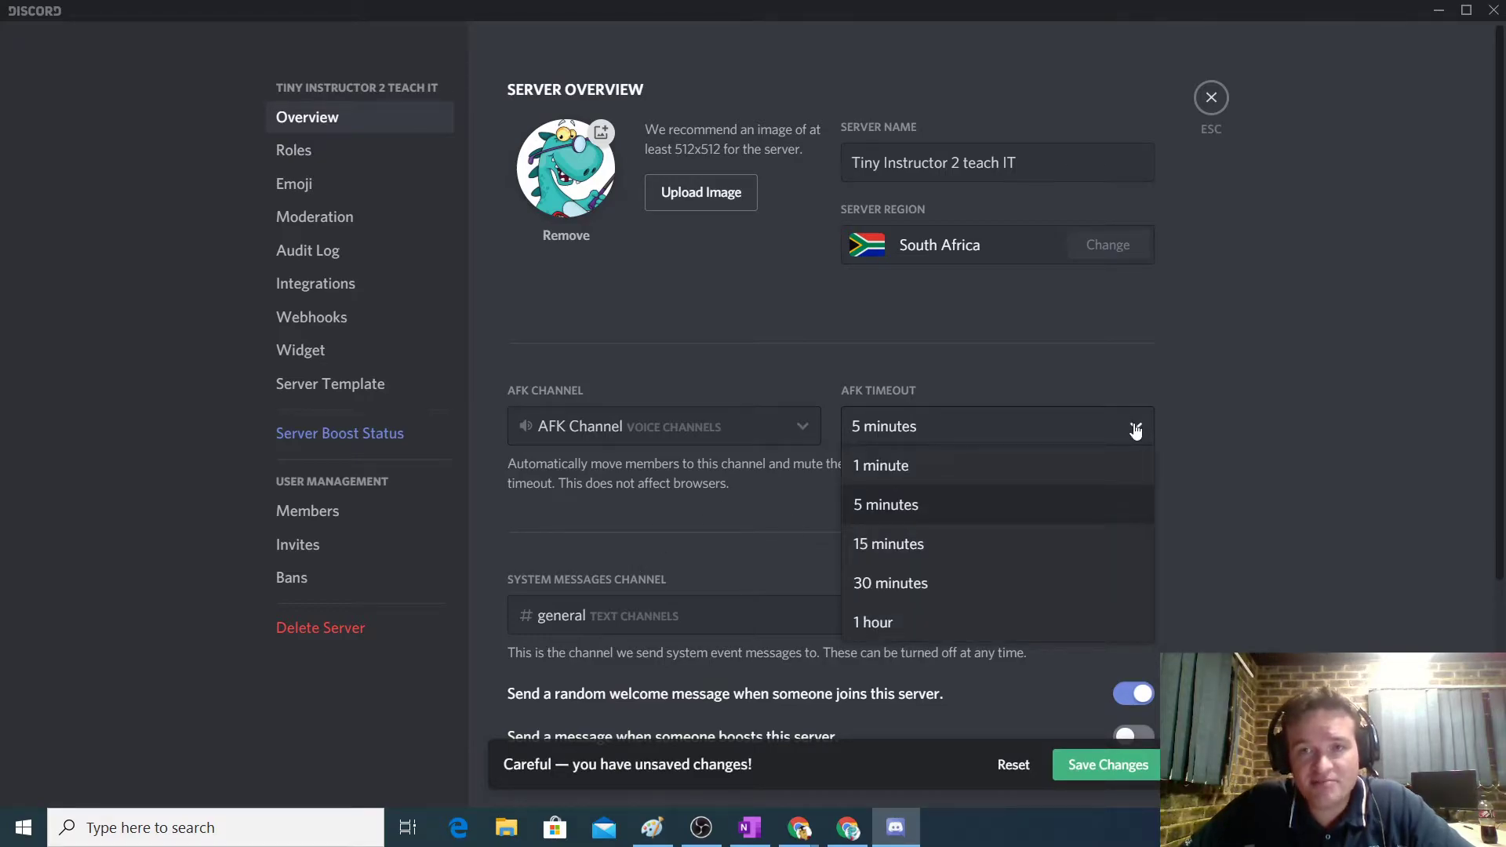
pyautogui.click(889, 622)
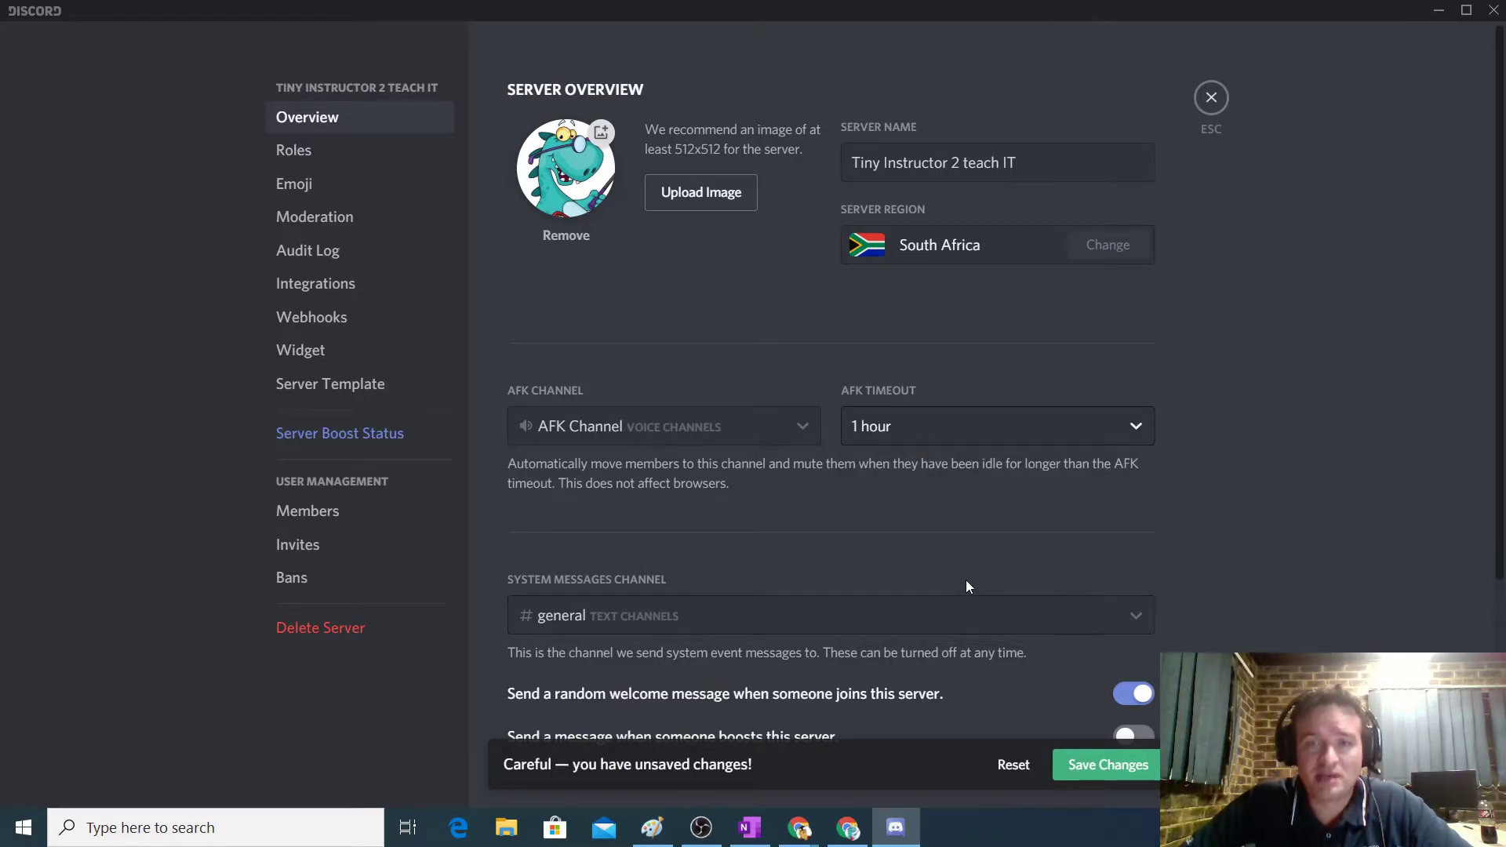
pyautogui.click(1108, 427)
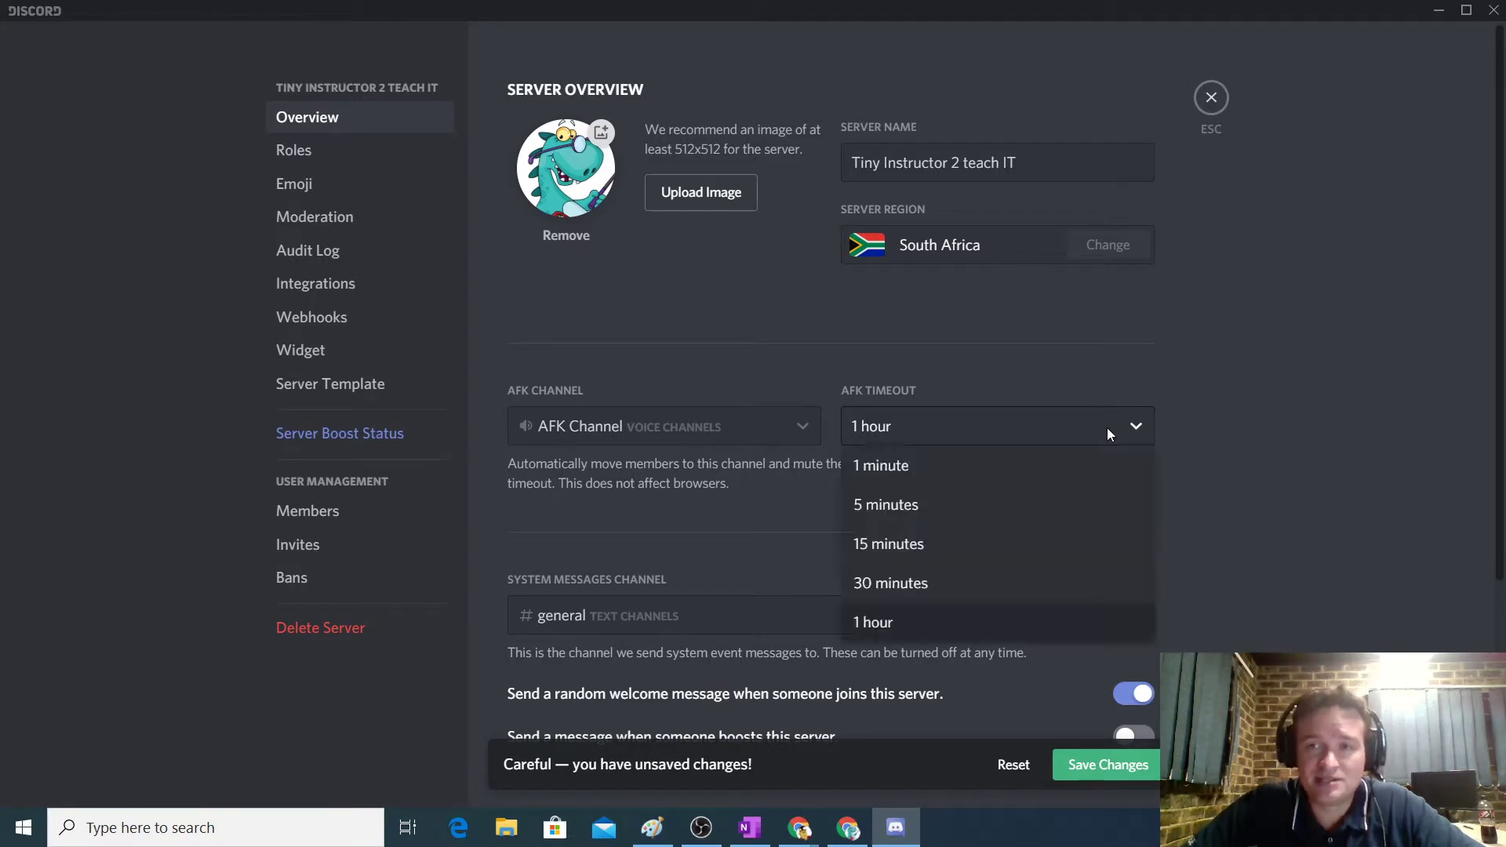
pyautogui.click(921, 585)
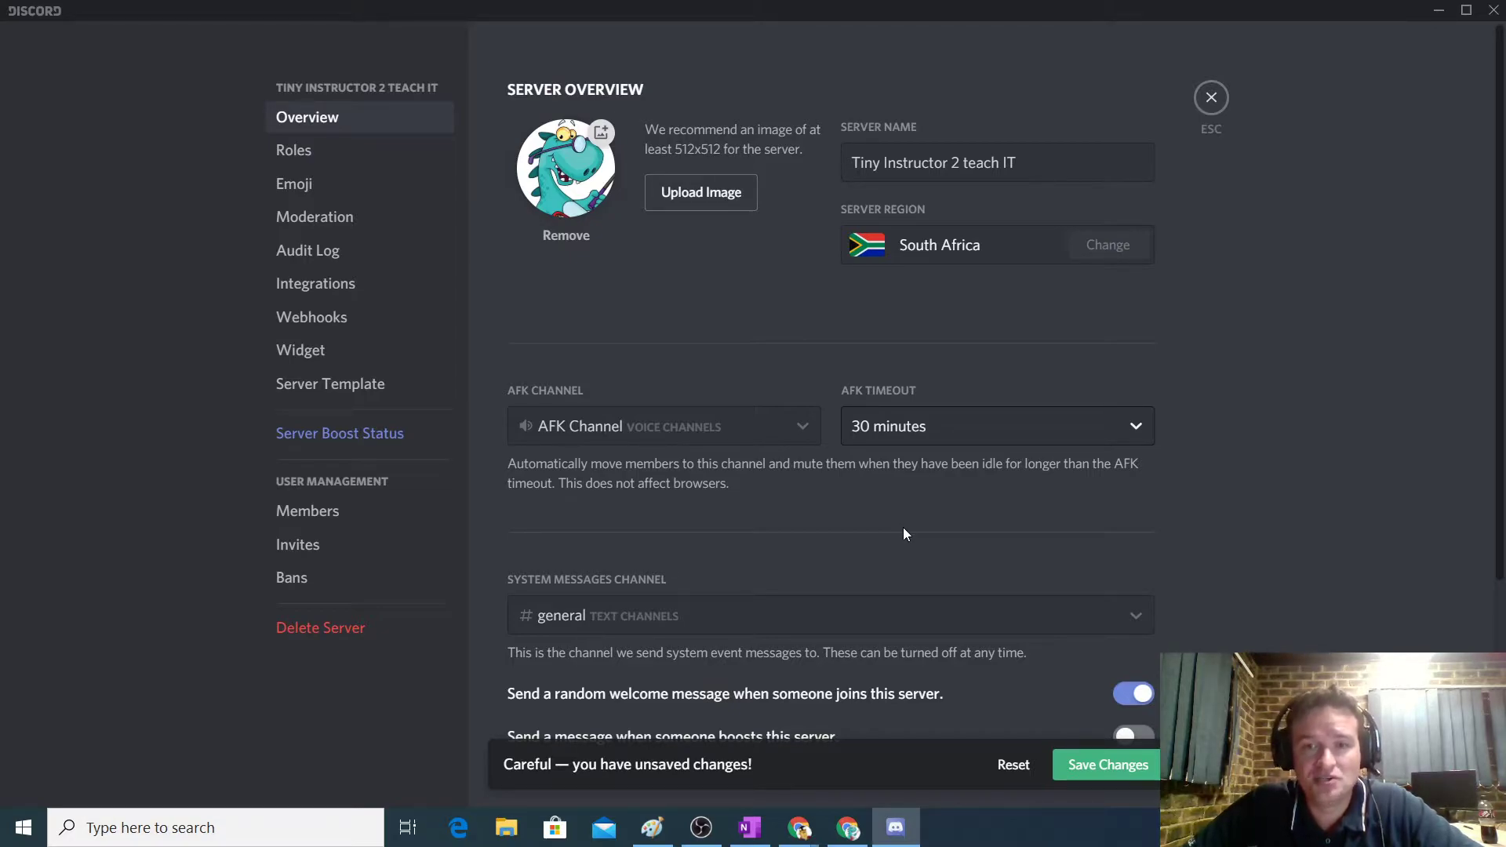
pyautogui.scroll(-4, 904, 533)
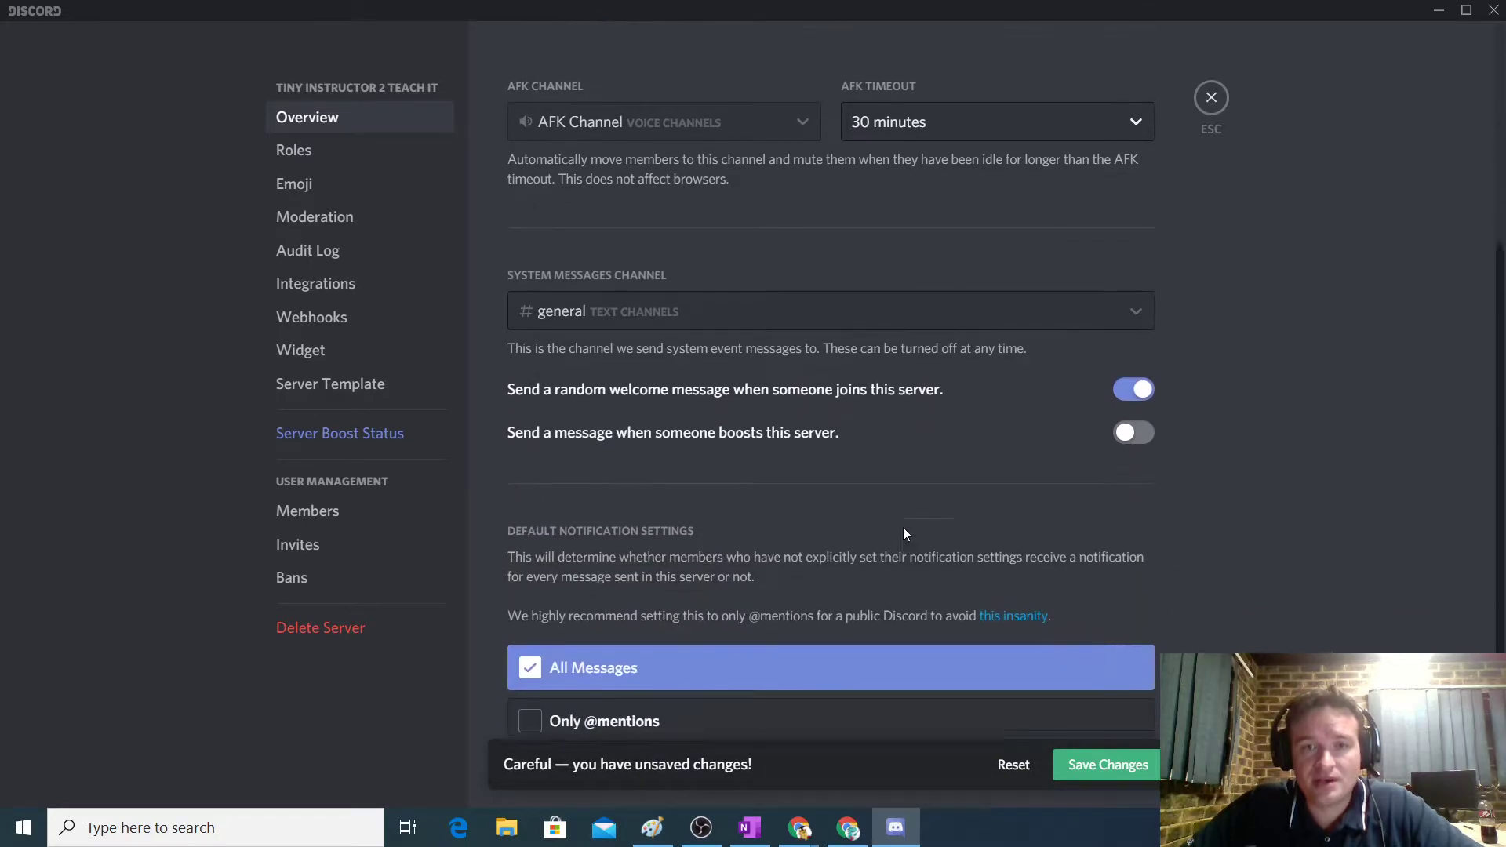
pyautogui.scroll(4, 902, 534)
pyautogui.click(1108, 765)
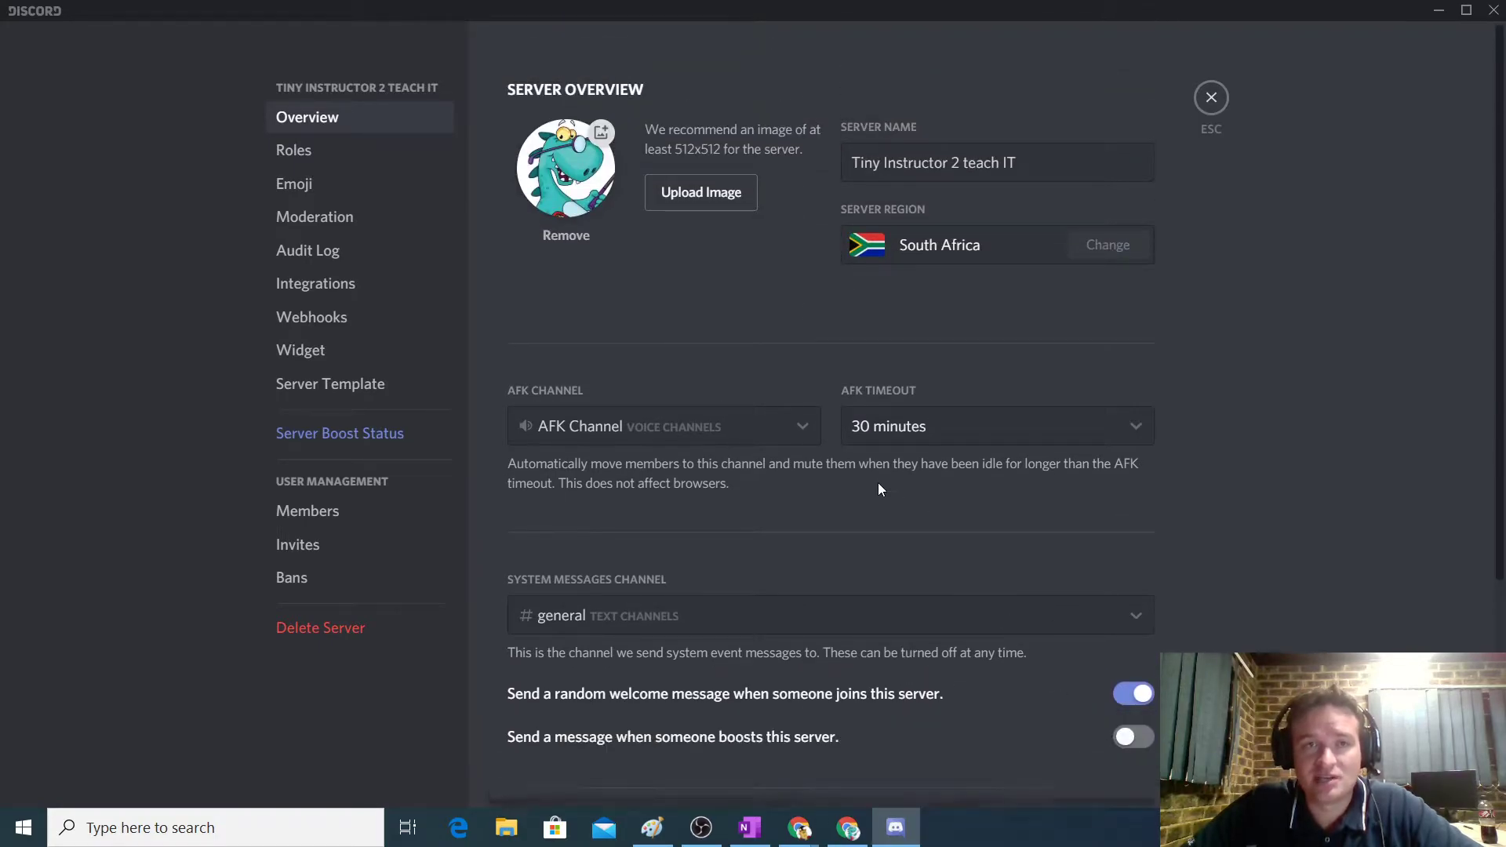
pyautogui.click(1212, 106)
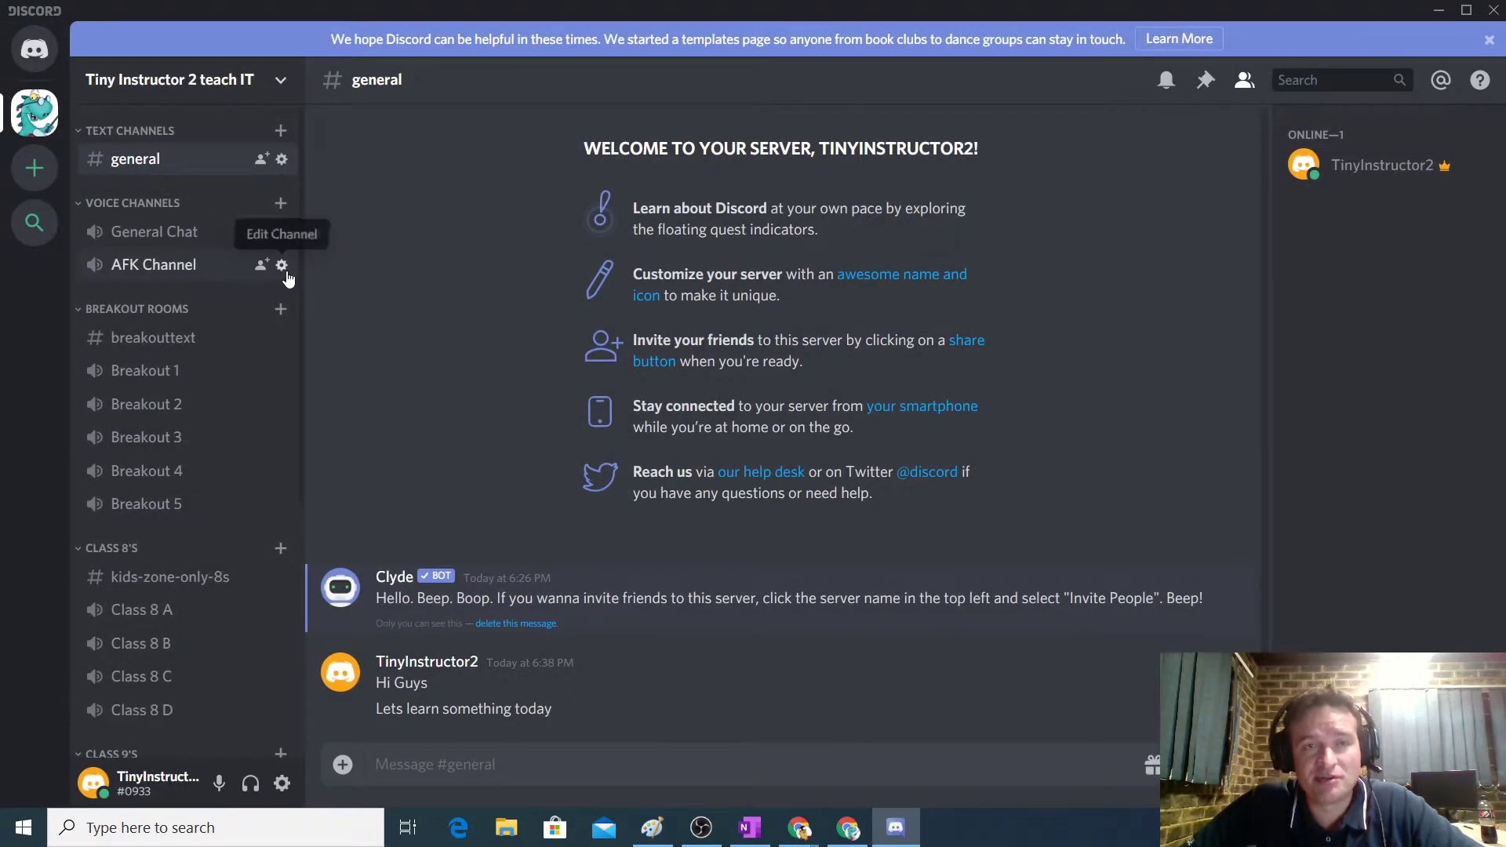
# Step: Lower the AFK Channel's bitrate to well below 64 kbps in its channel settings and save the change
pyautogui.click(281, 266)
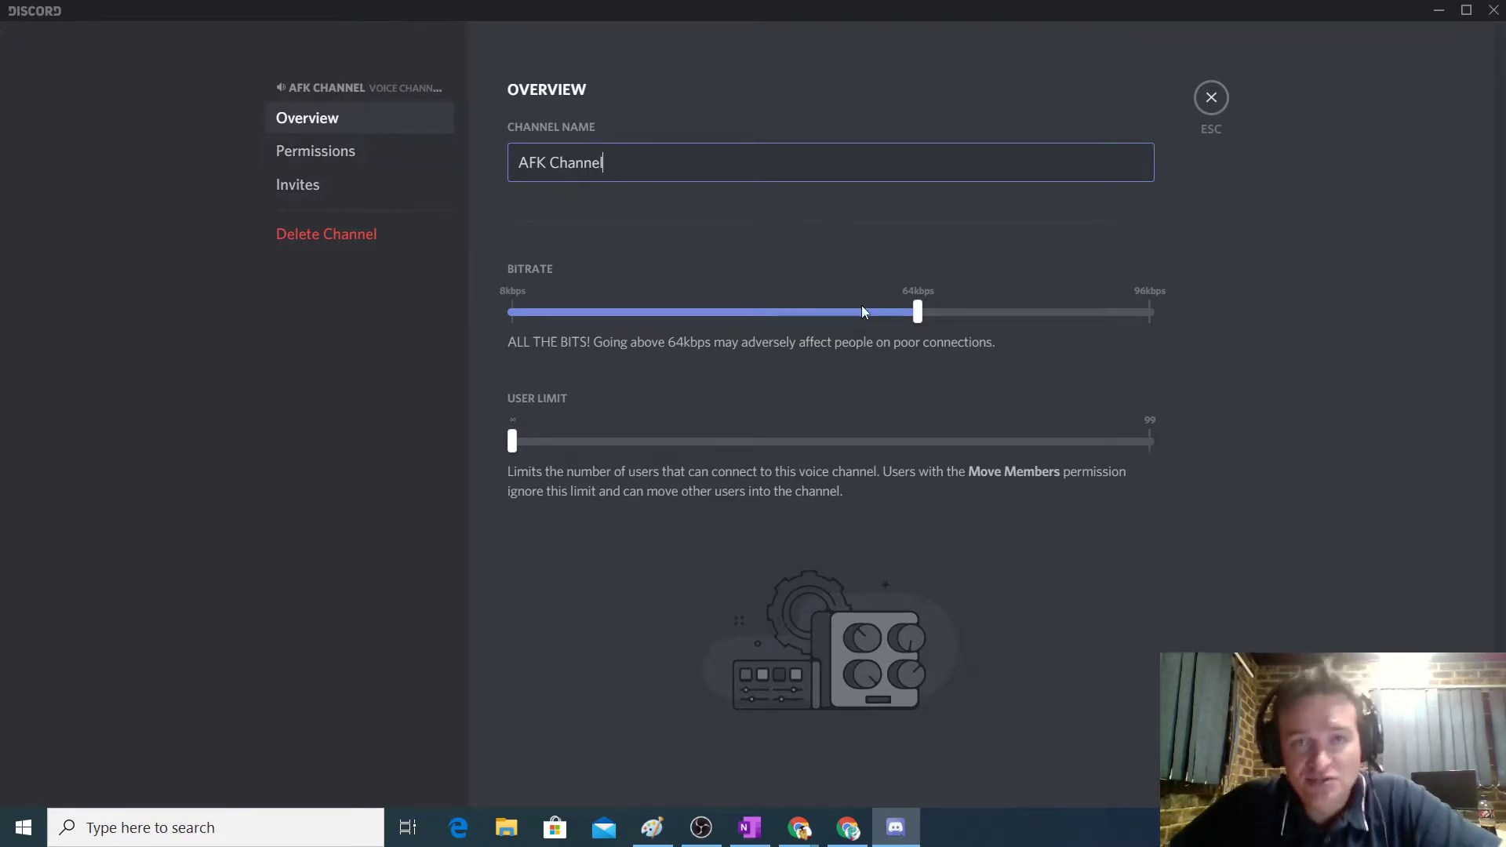
pyautogui.moveTo(916, 313); pyautogui.dragTo(629, 315)
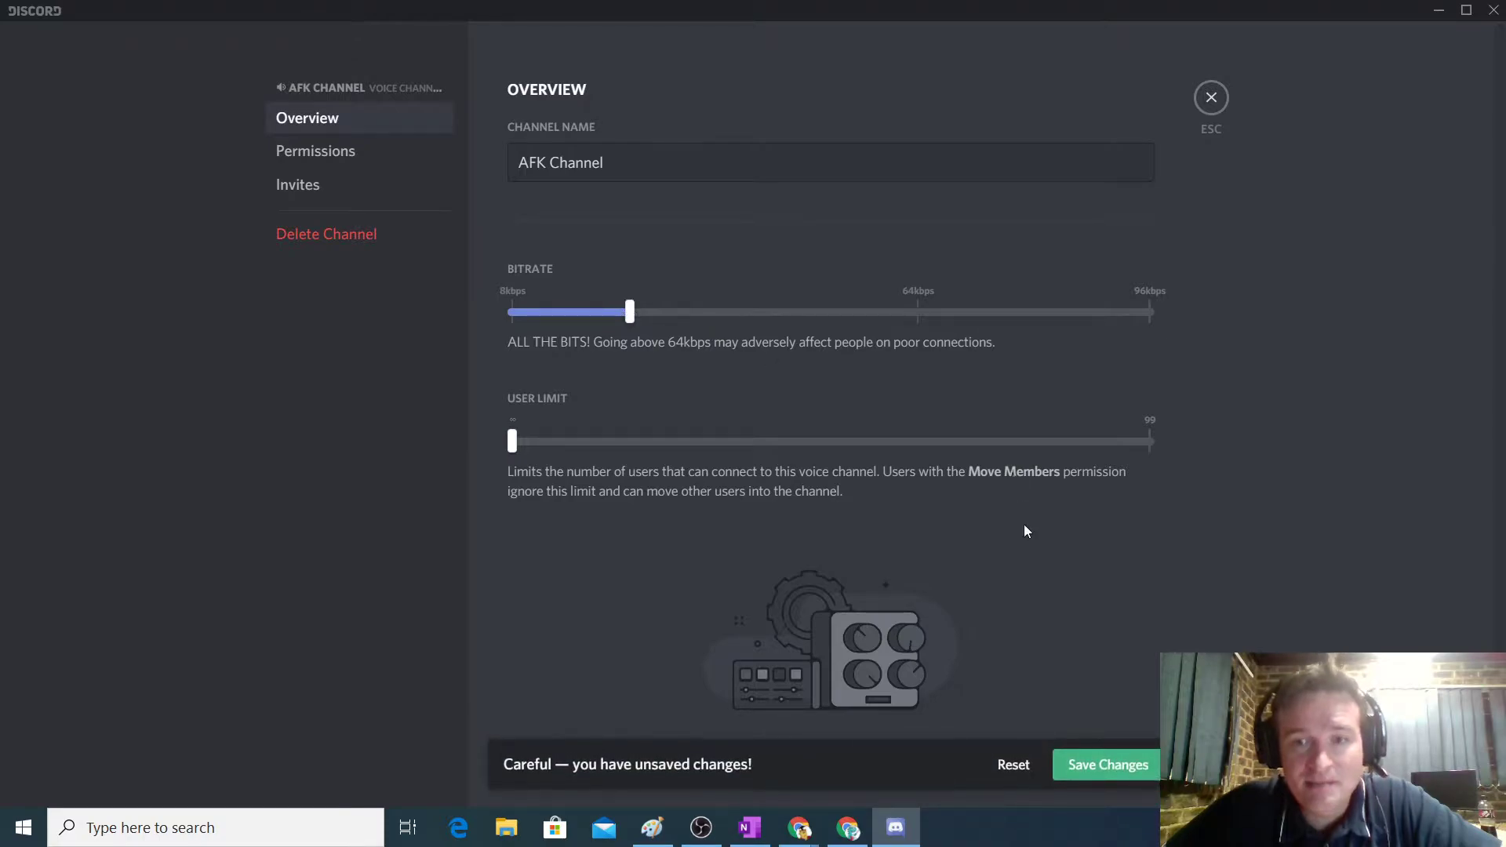
pyautogui.click(1092, 763)
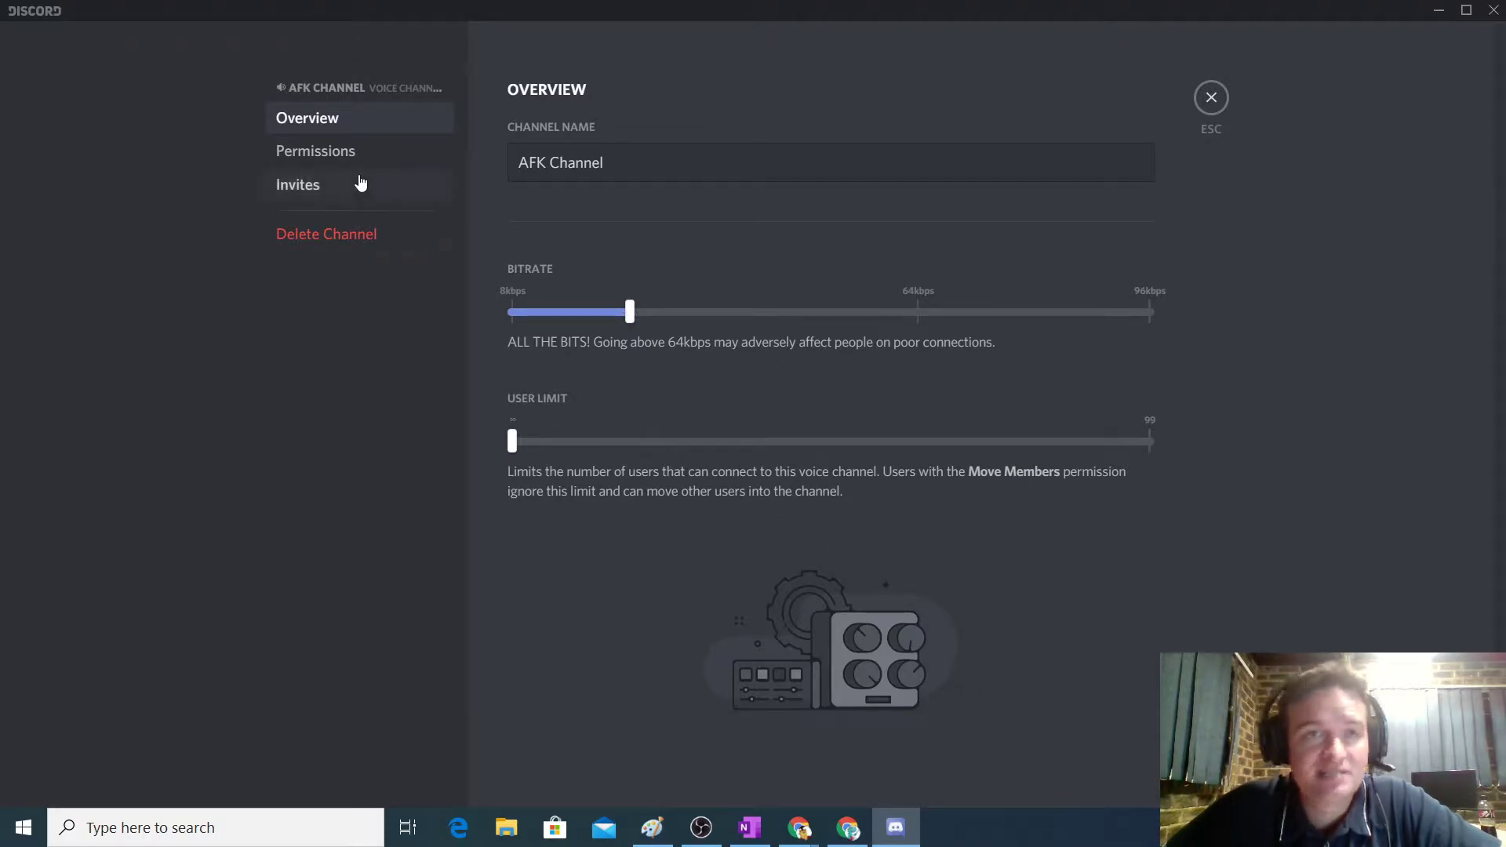
pyautogui.click(341, 157)
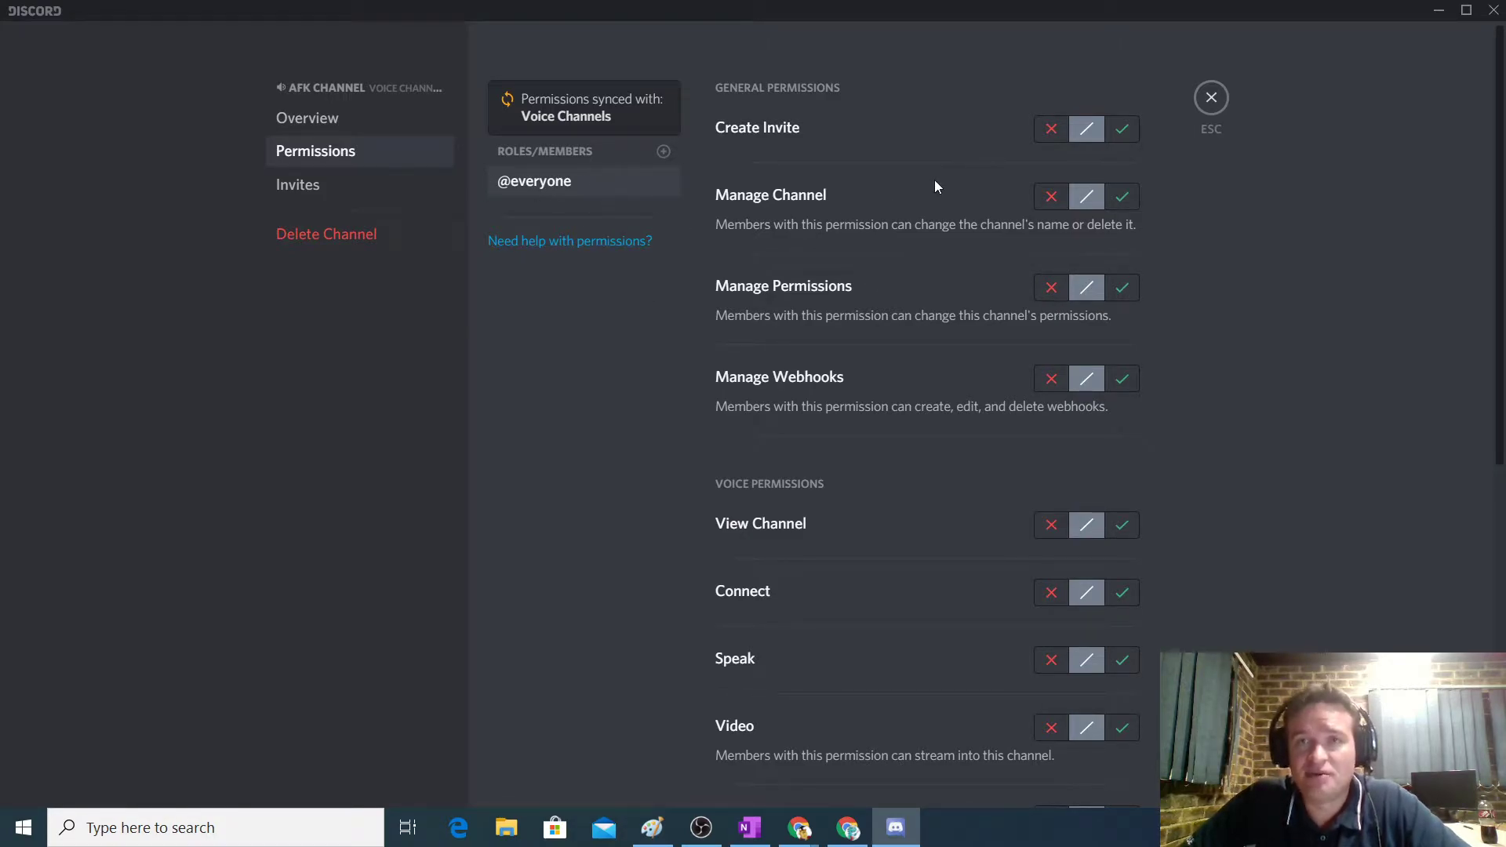
pyautogui.click(1050, 132)
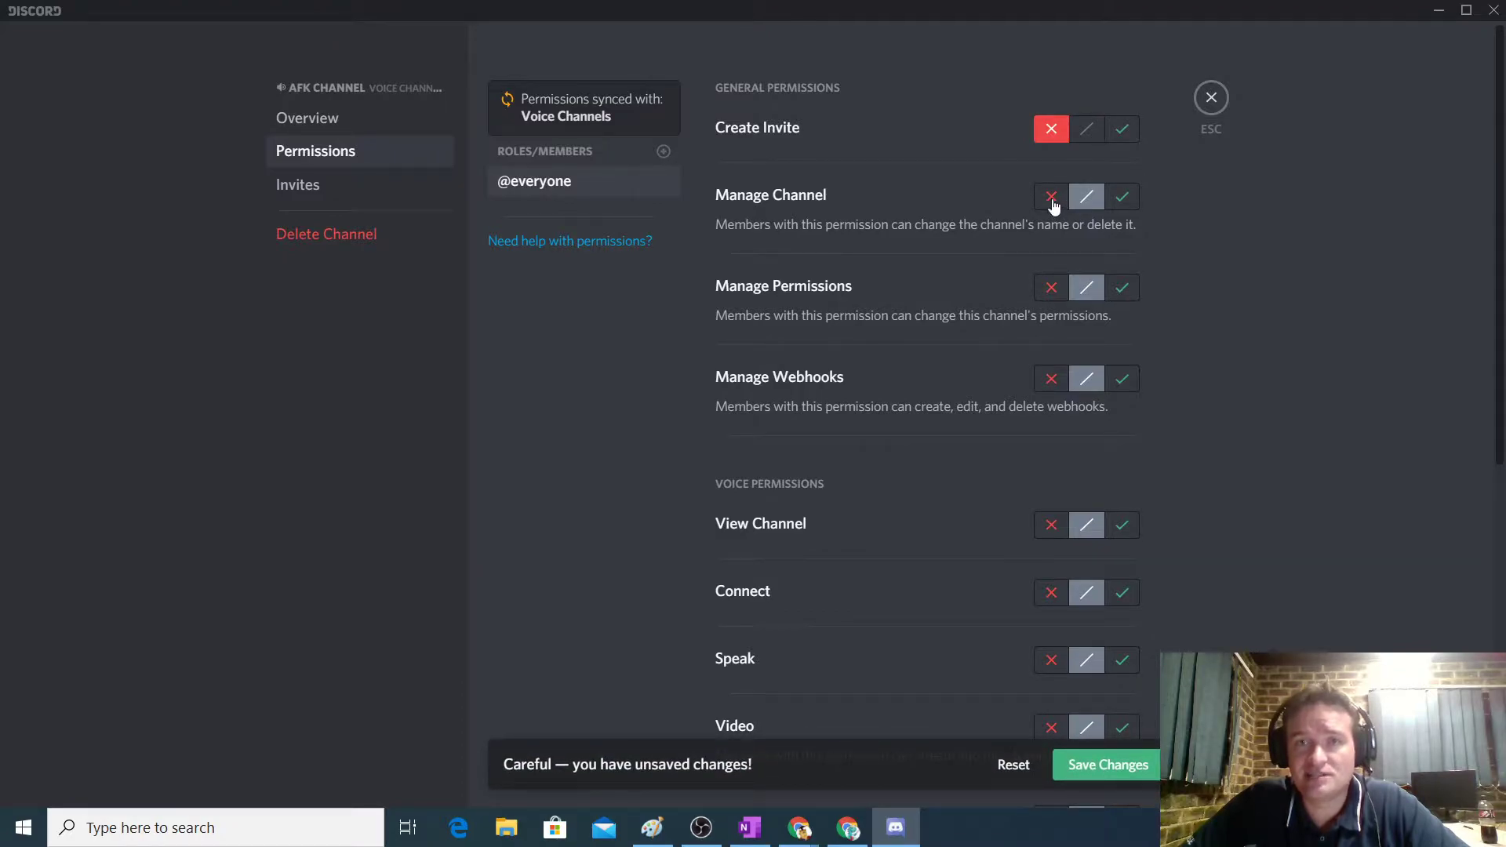
pyautogui.click(1052, 198)
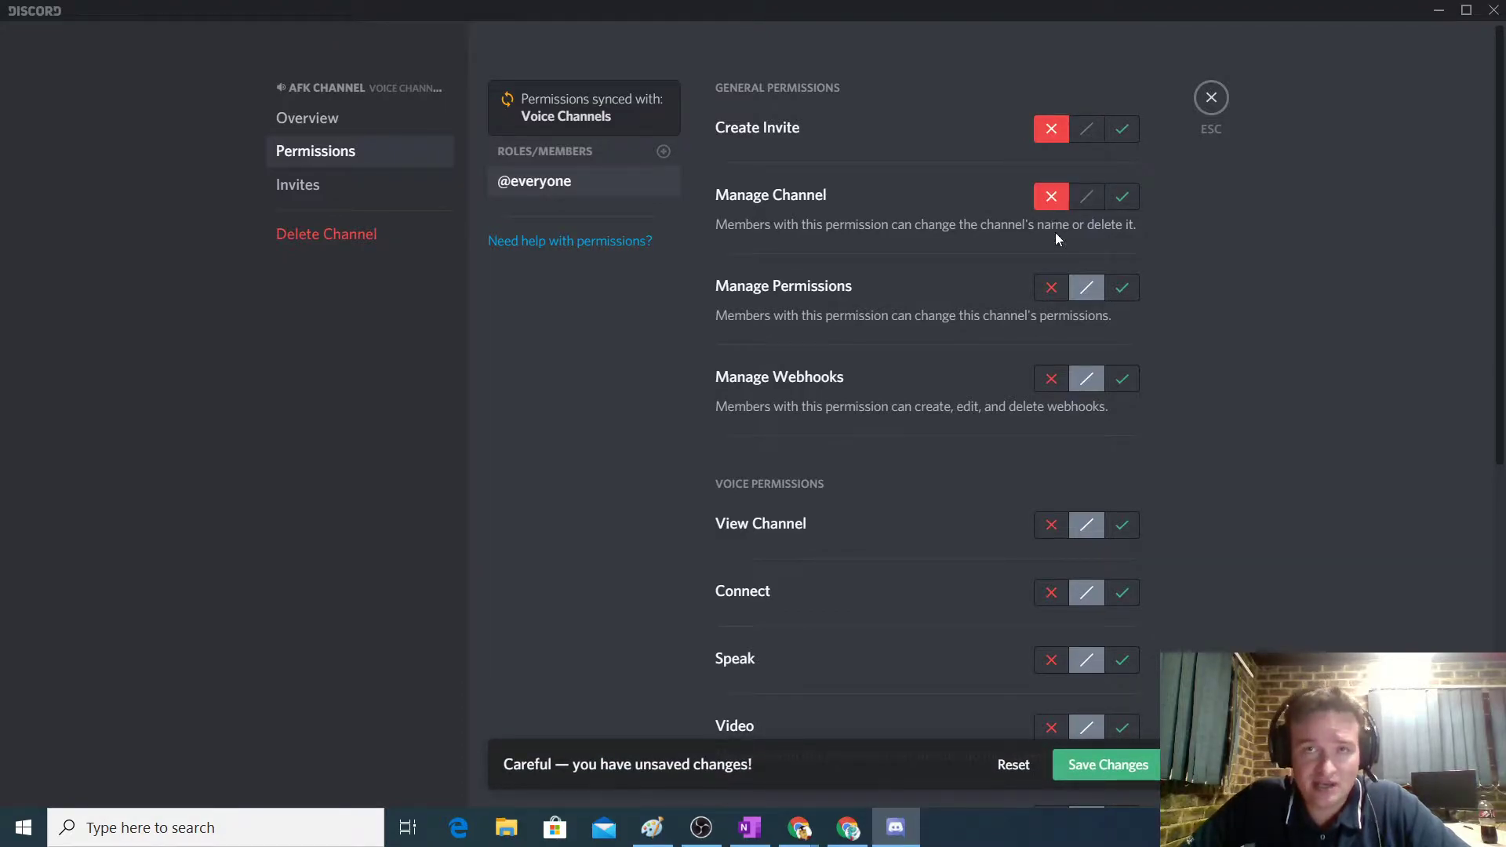
pyautogui.click(1052, 290)
pyautogui.click(1052, 382)
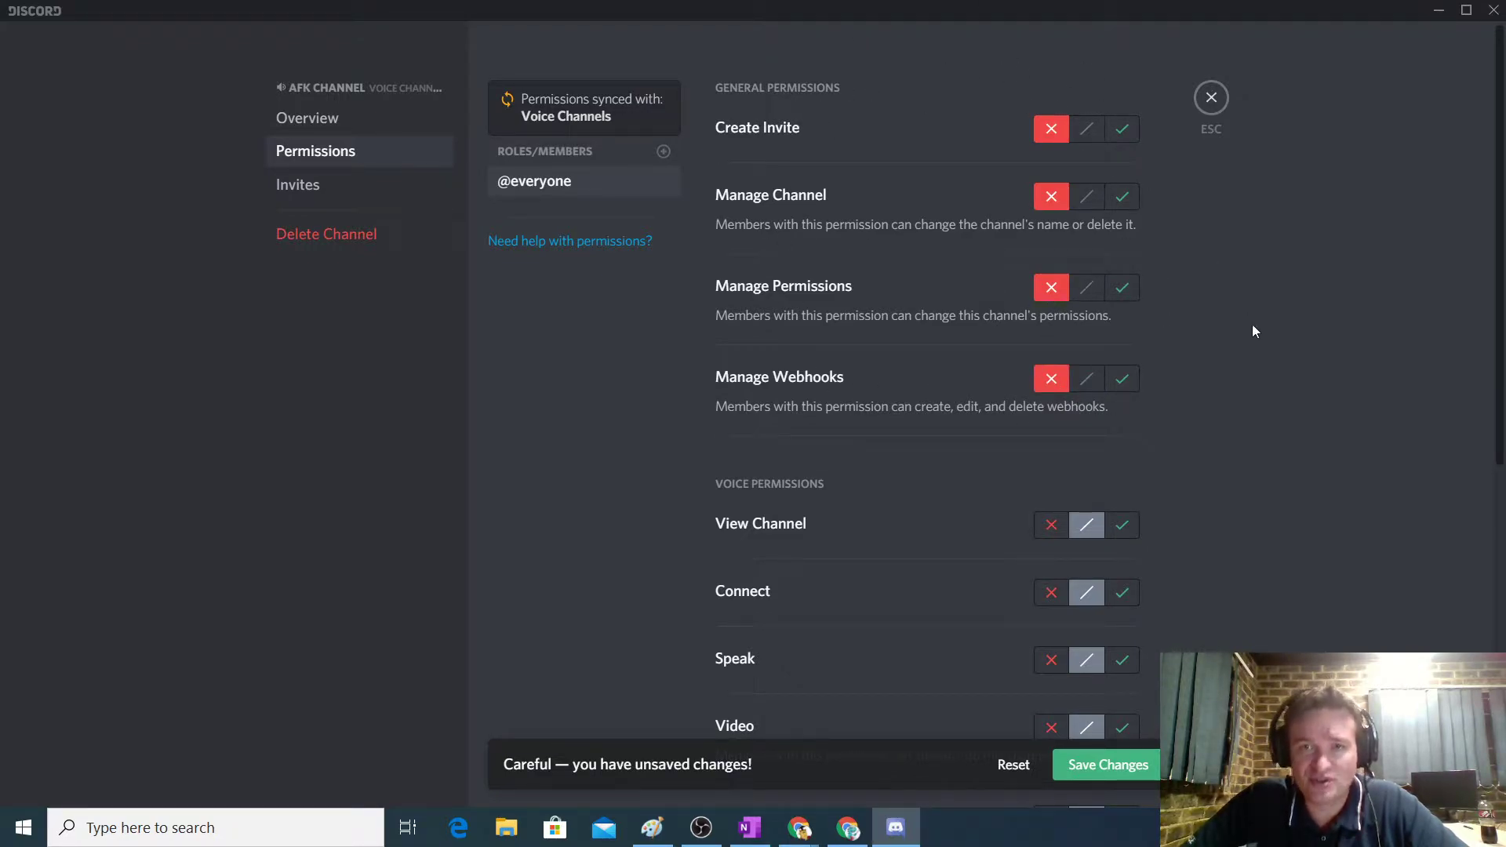
pyautogui.scroll(-1, 1240, 369)
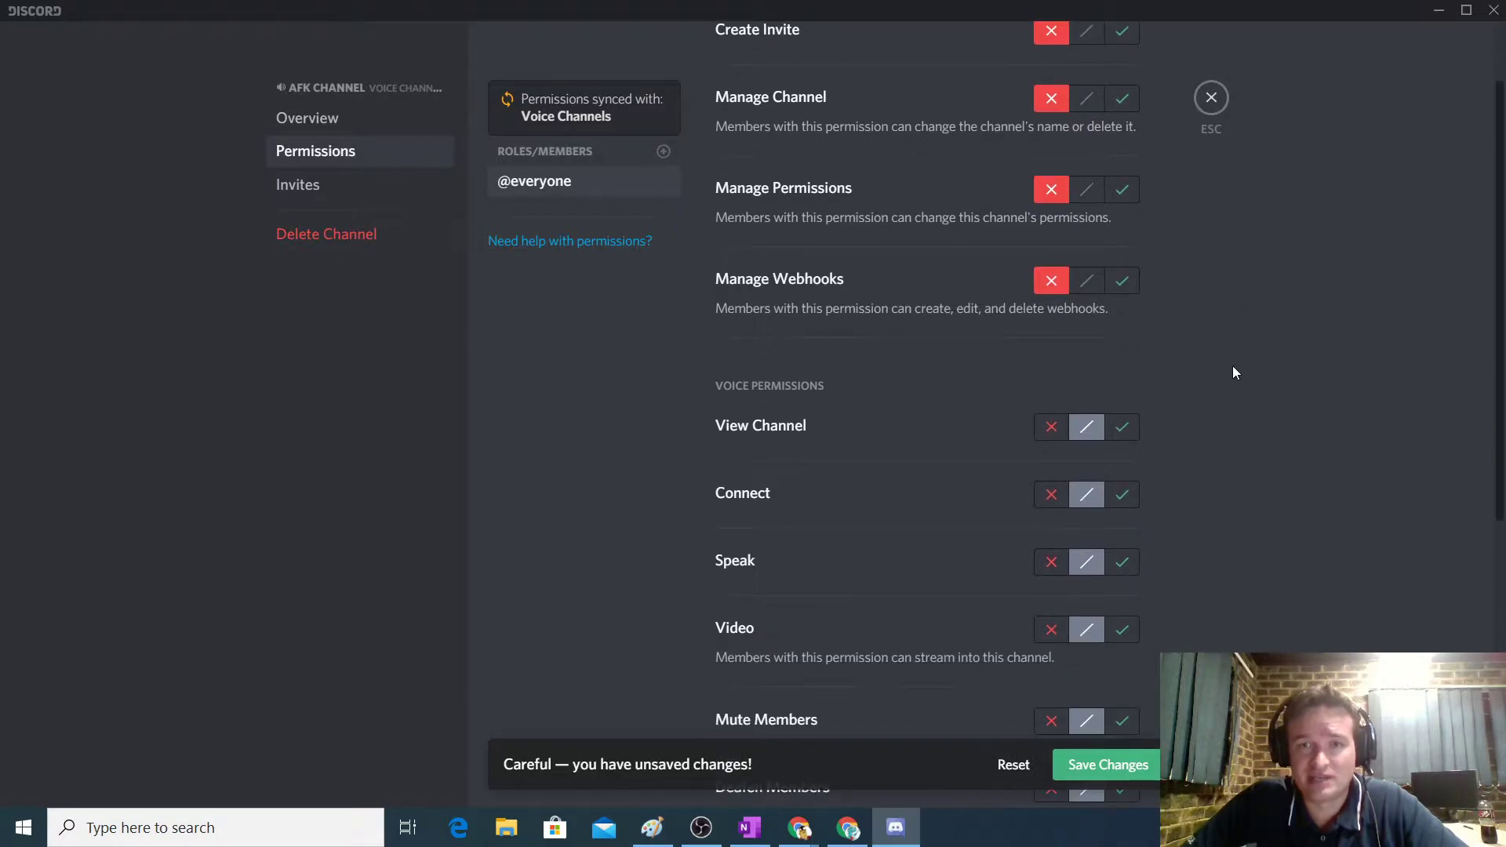
pyautogui.click(1123, 427)
pyautogui.click(1052, 496)
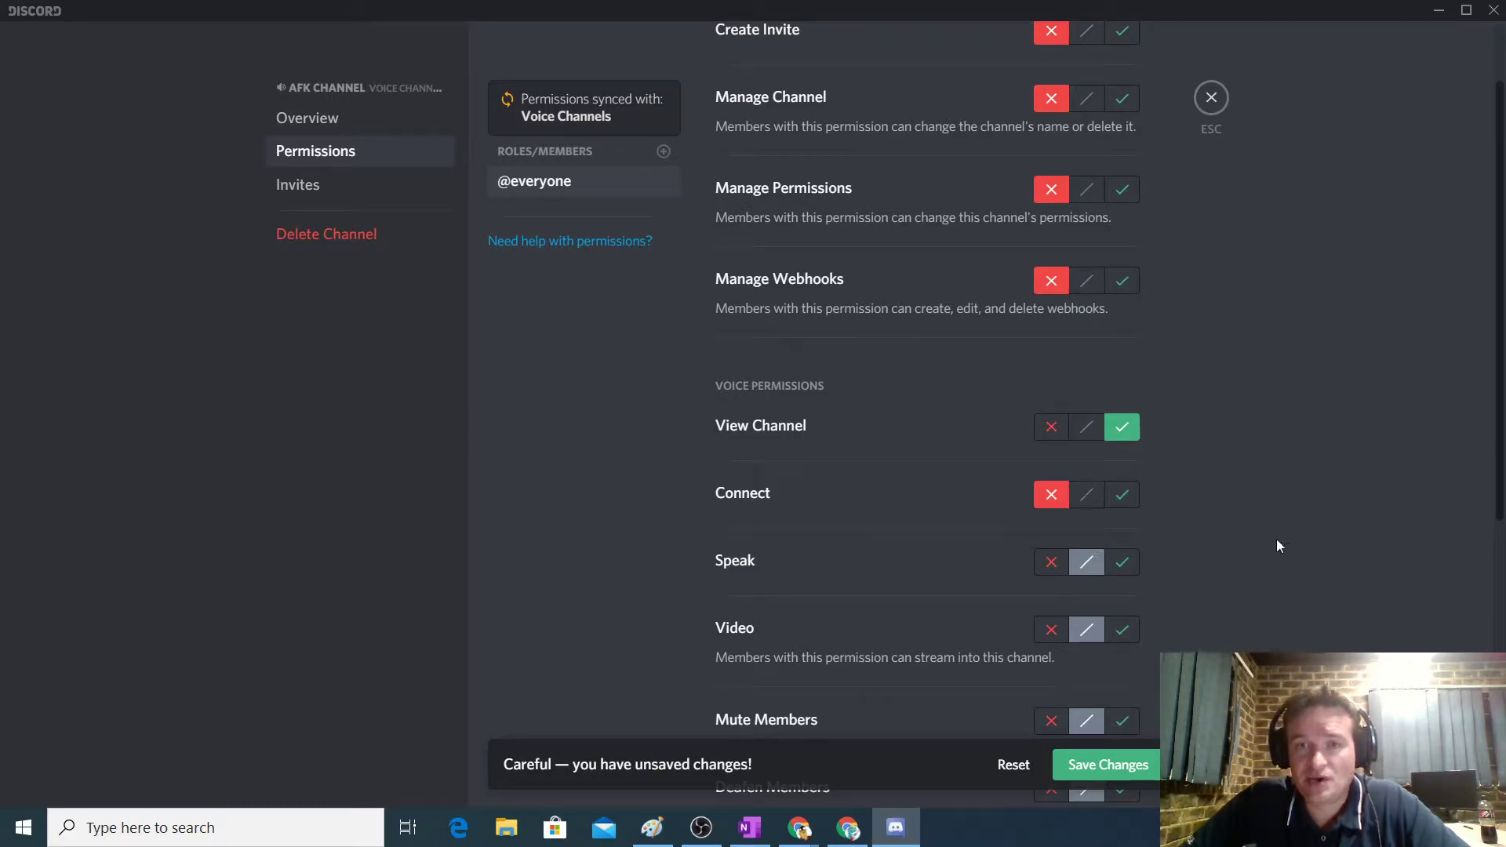
pyautogui.click(1130, 572)
pyautogui.click(1055, 567)
pyautogui.click(1126, 569)
pyautogui.click(1052, 564)
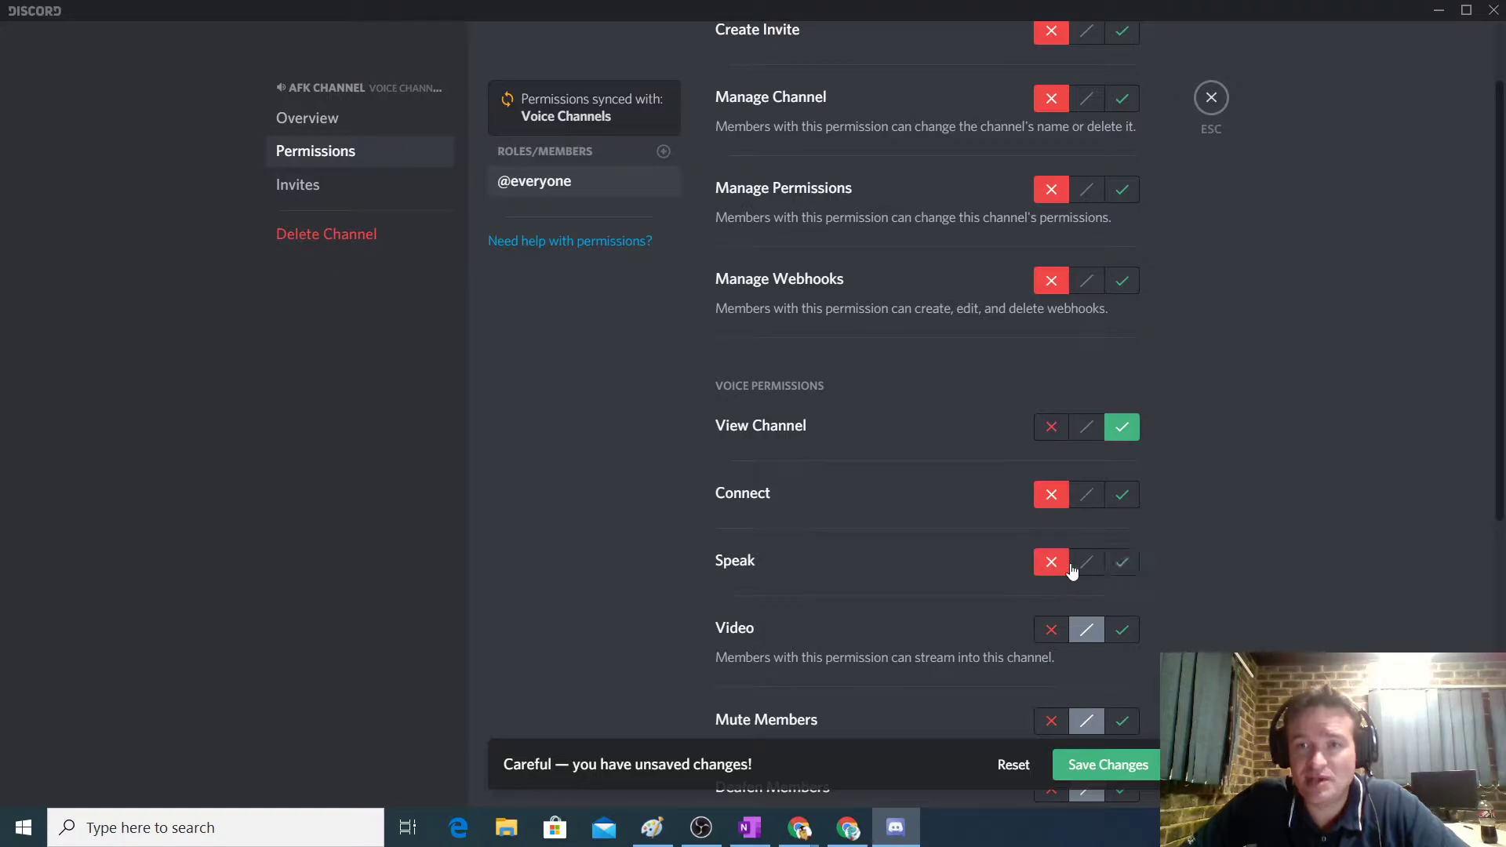
pyautogui.click(1120, 564)
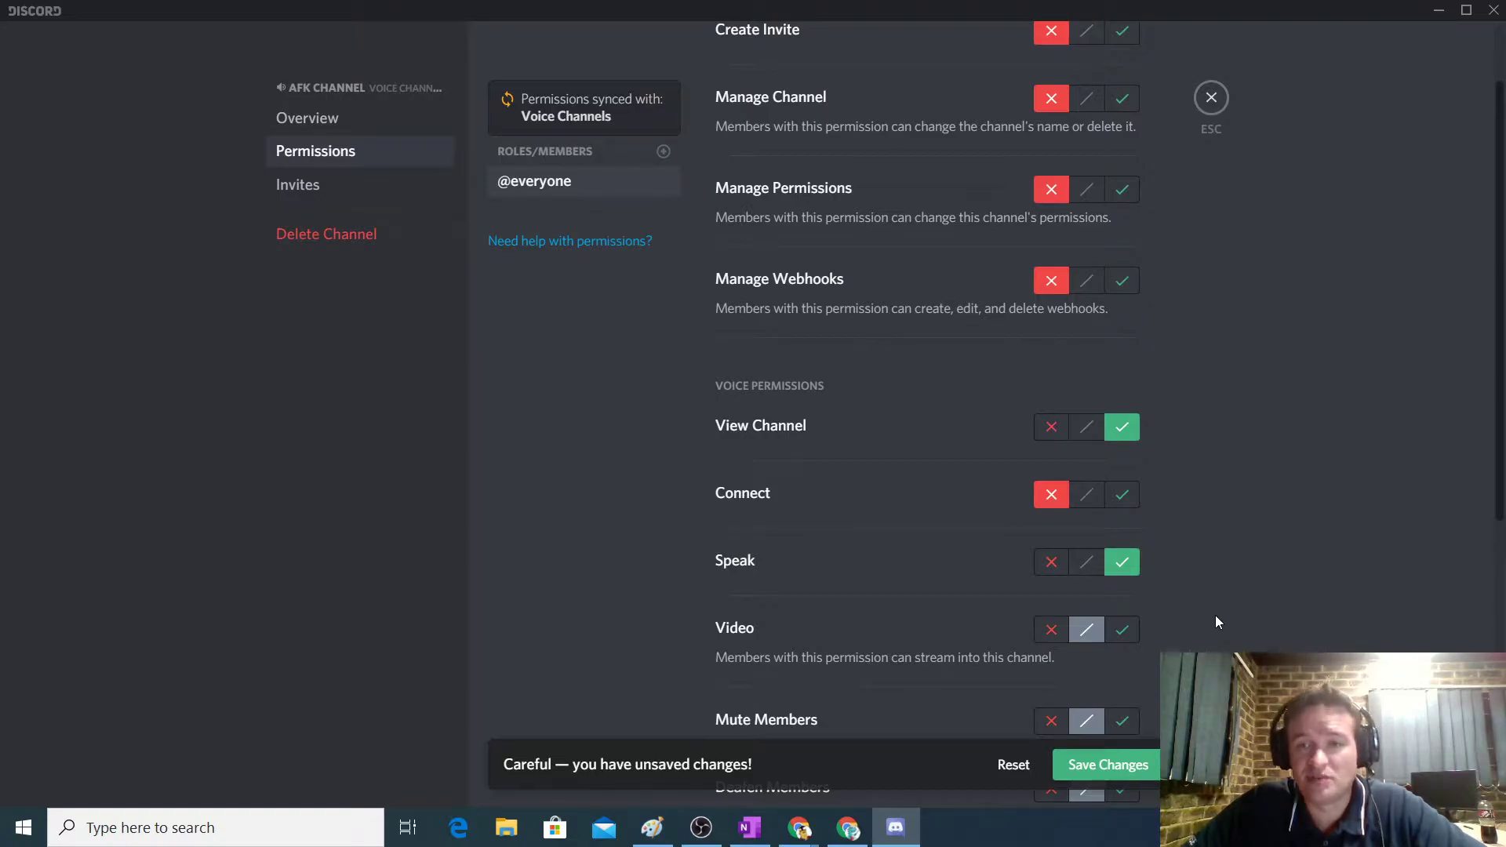
pyautogui.scroll(-1, 1213, 634)
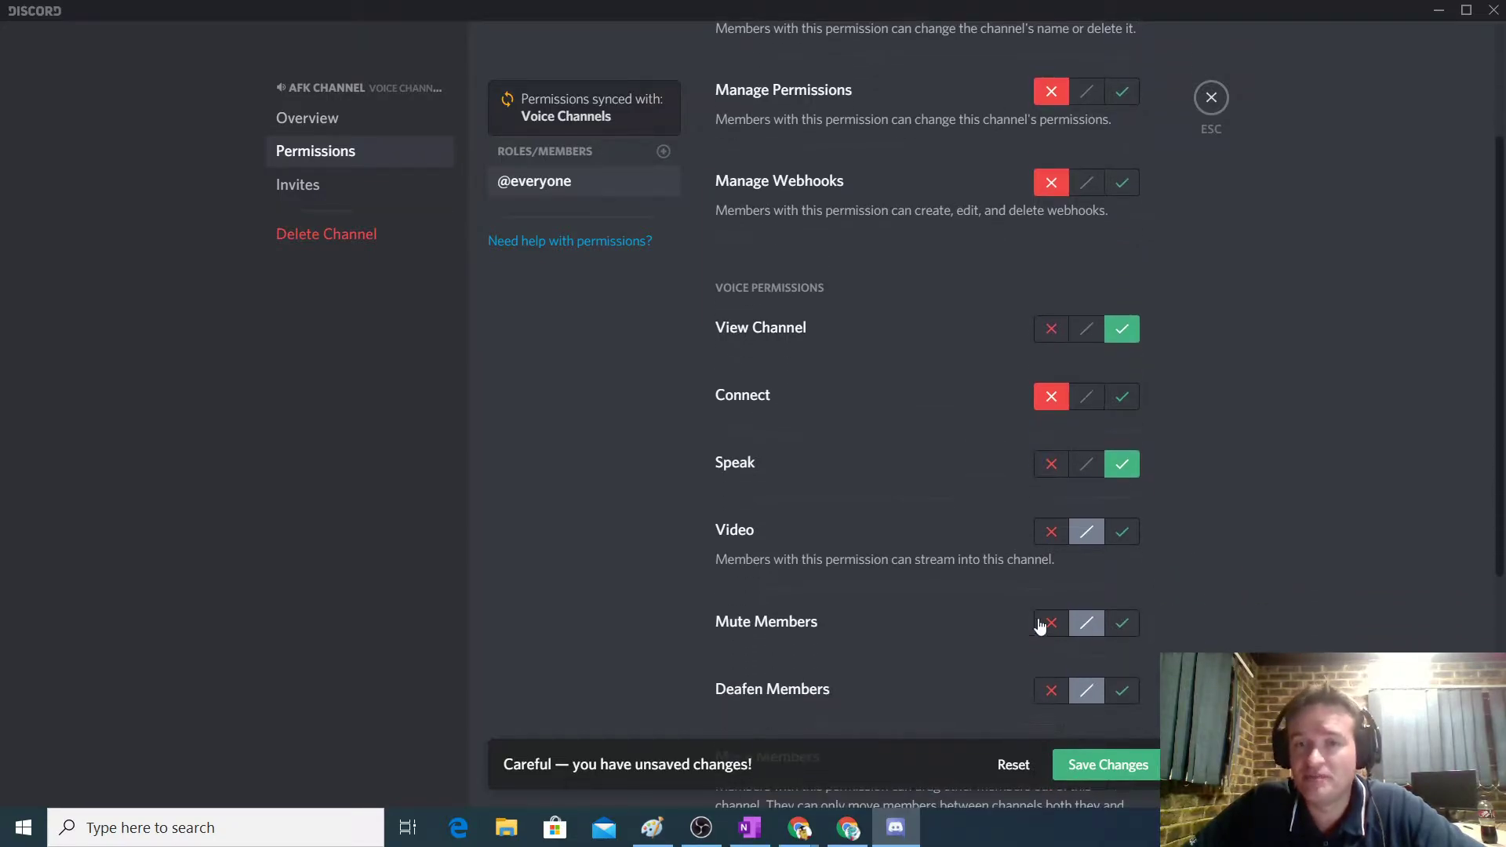
pyautogui.click(1050, 535)
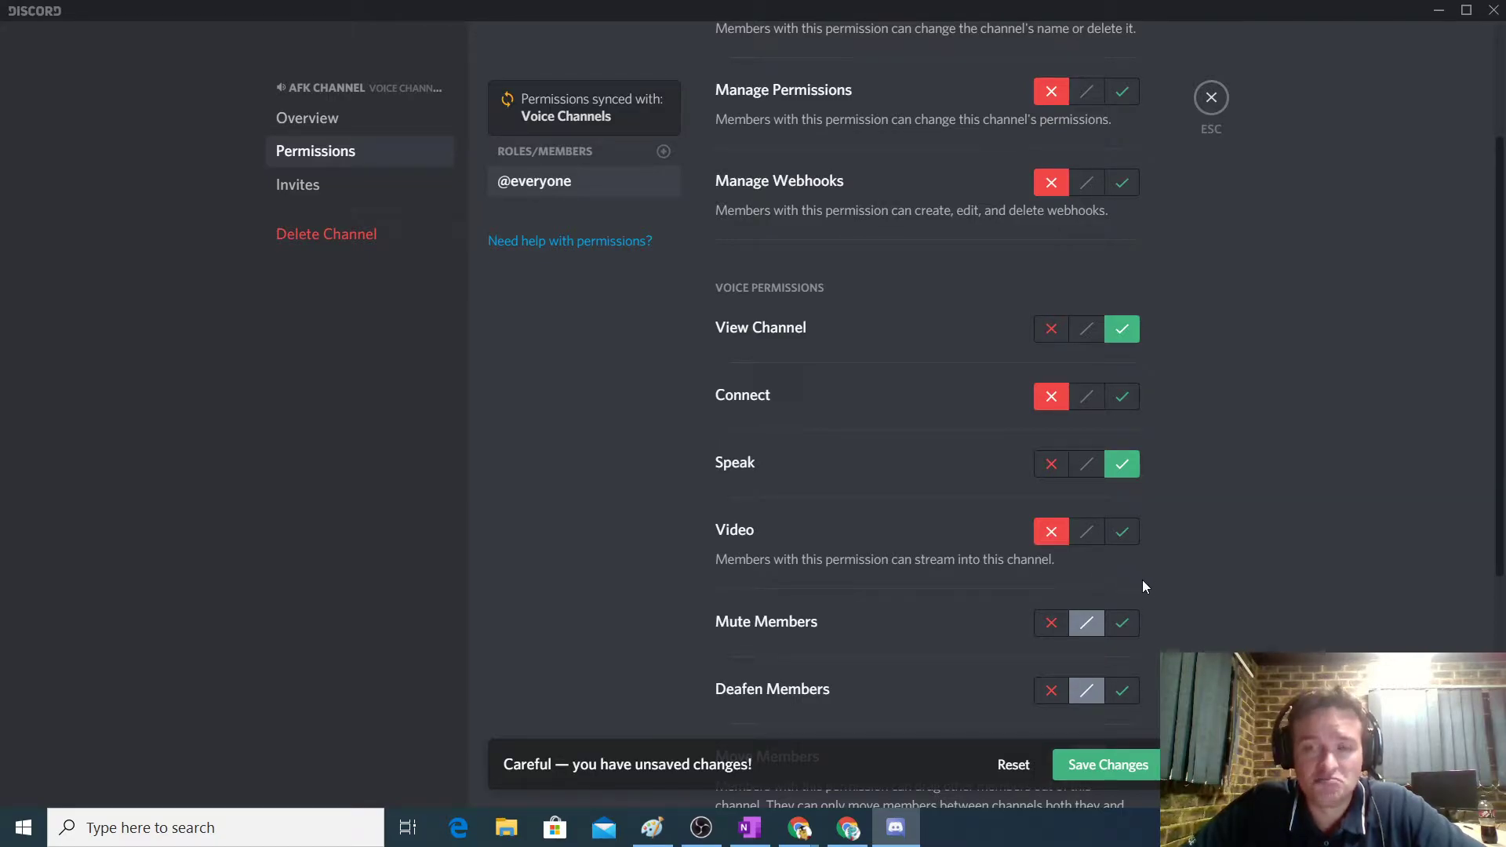
pyautogui.scroll(-1, 1147, 591)
pyautogui.scroll(-1, 1148, 596)
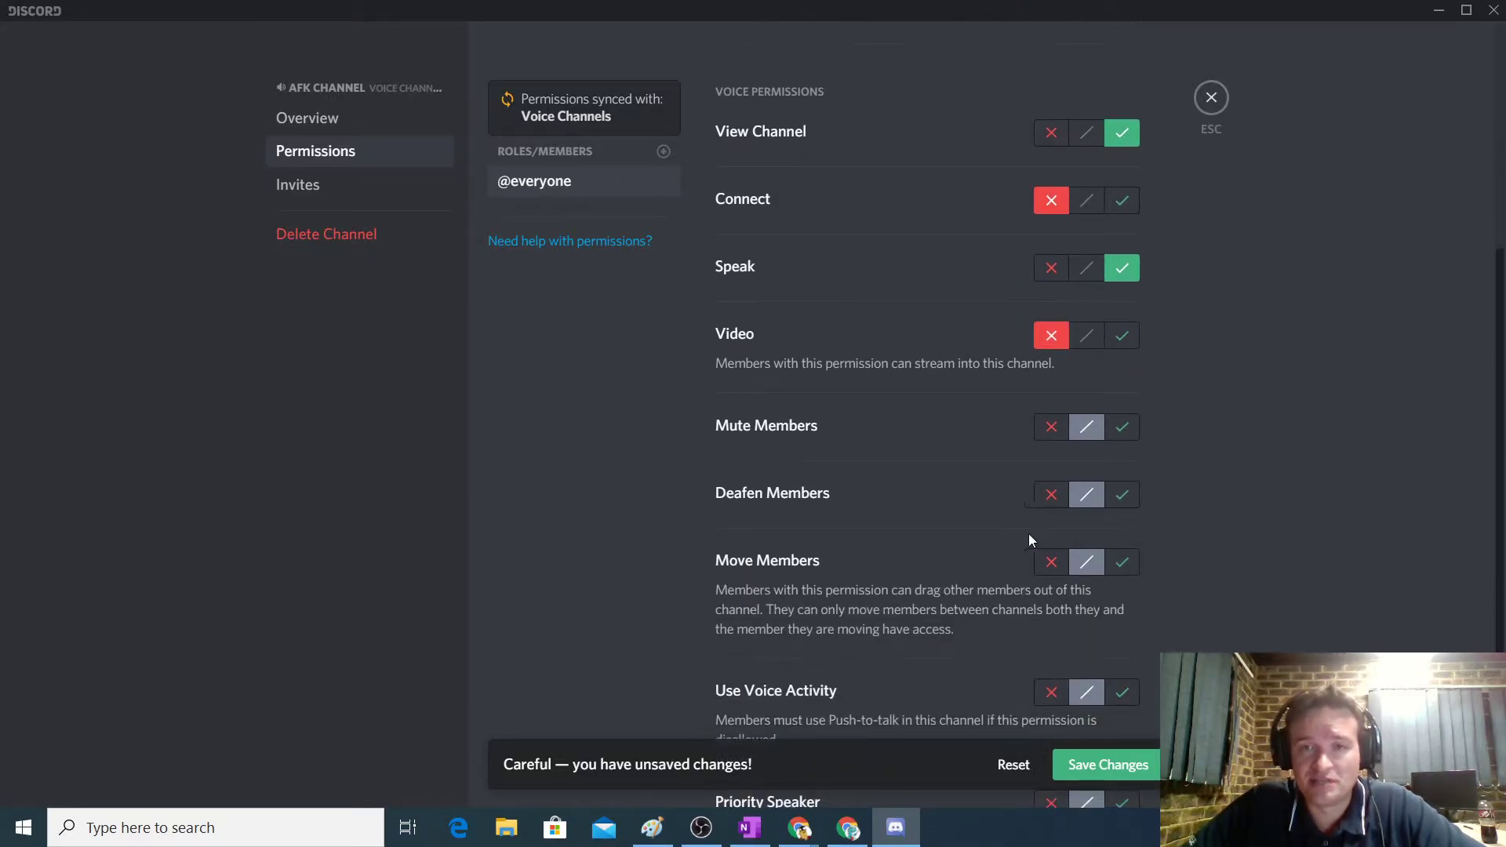
pyautogui.click(1050, 429)
pyautogui.click(1054, 493)
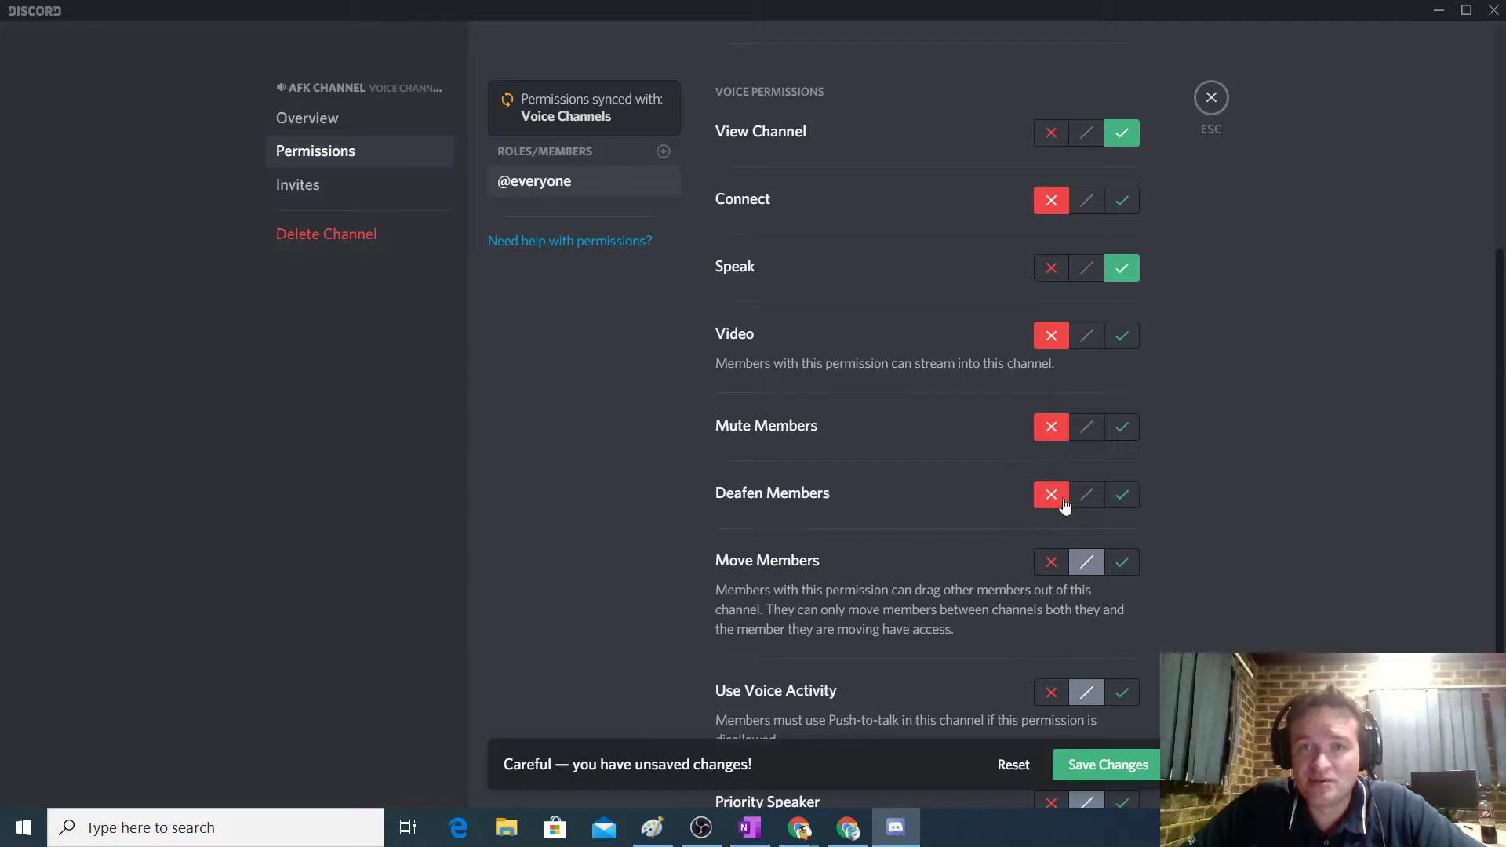
pyautogui.click(1051, 563)
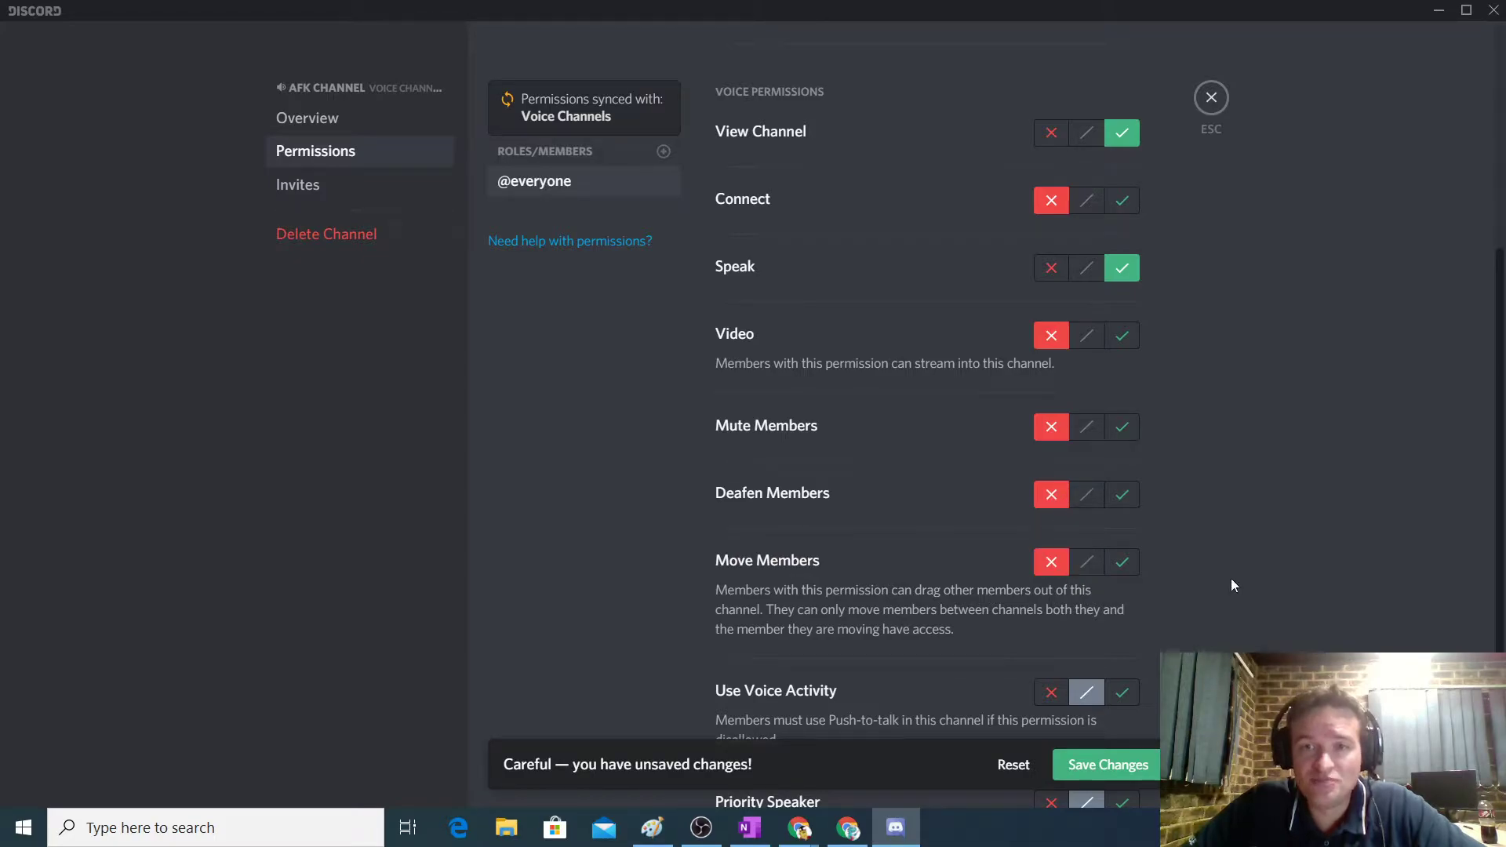
pyautogui.scroll(-3, 1231, 577)
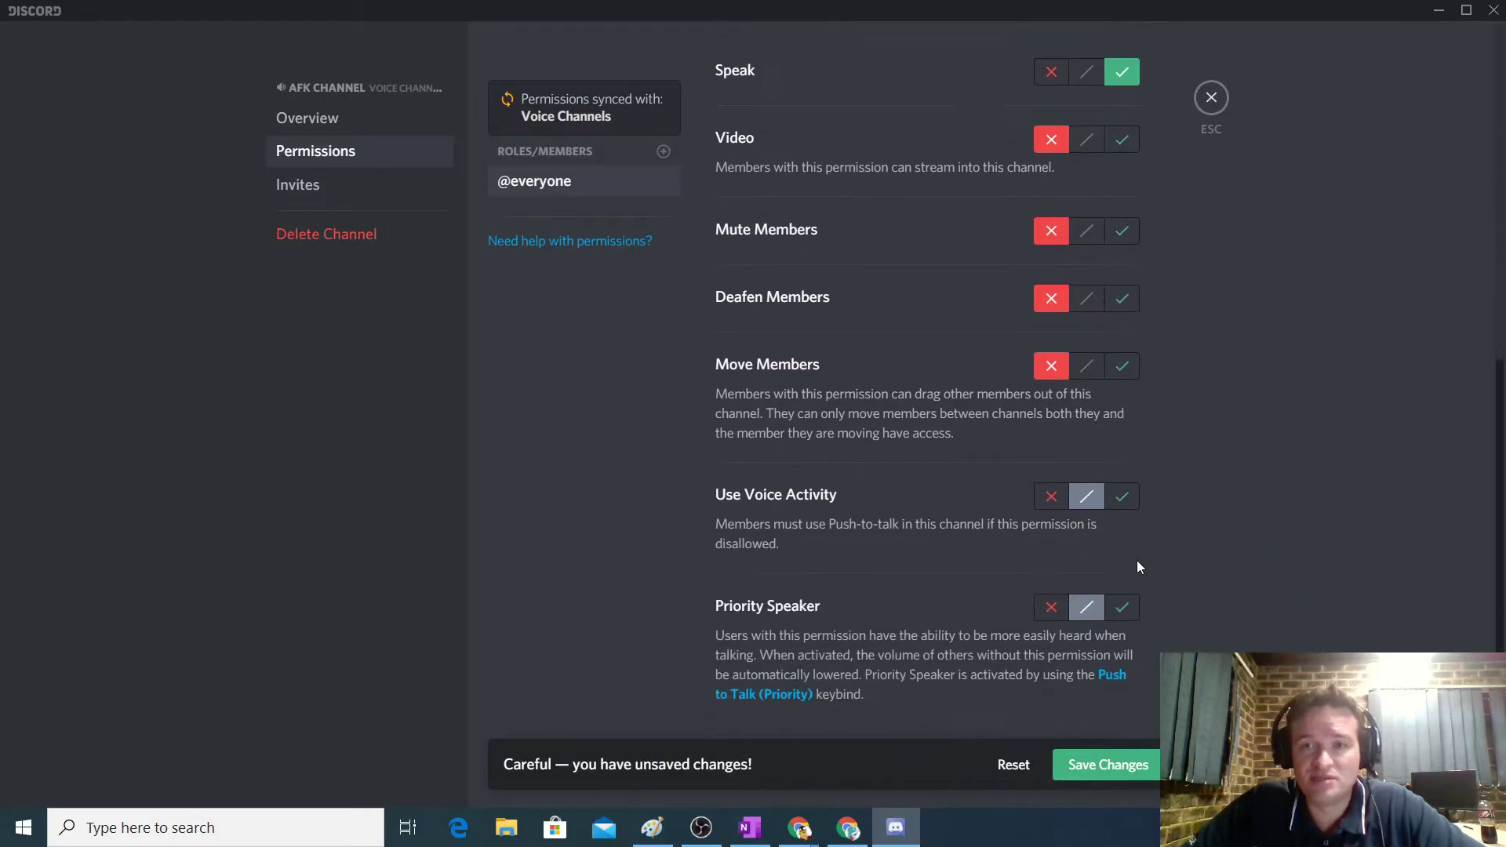
pyautogui.click(1122, 499)
pyautogui.click(1052, 607)
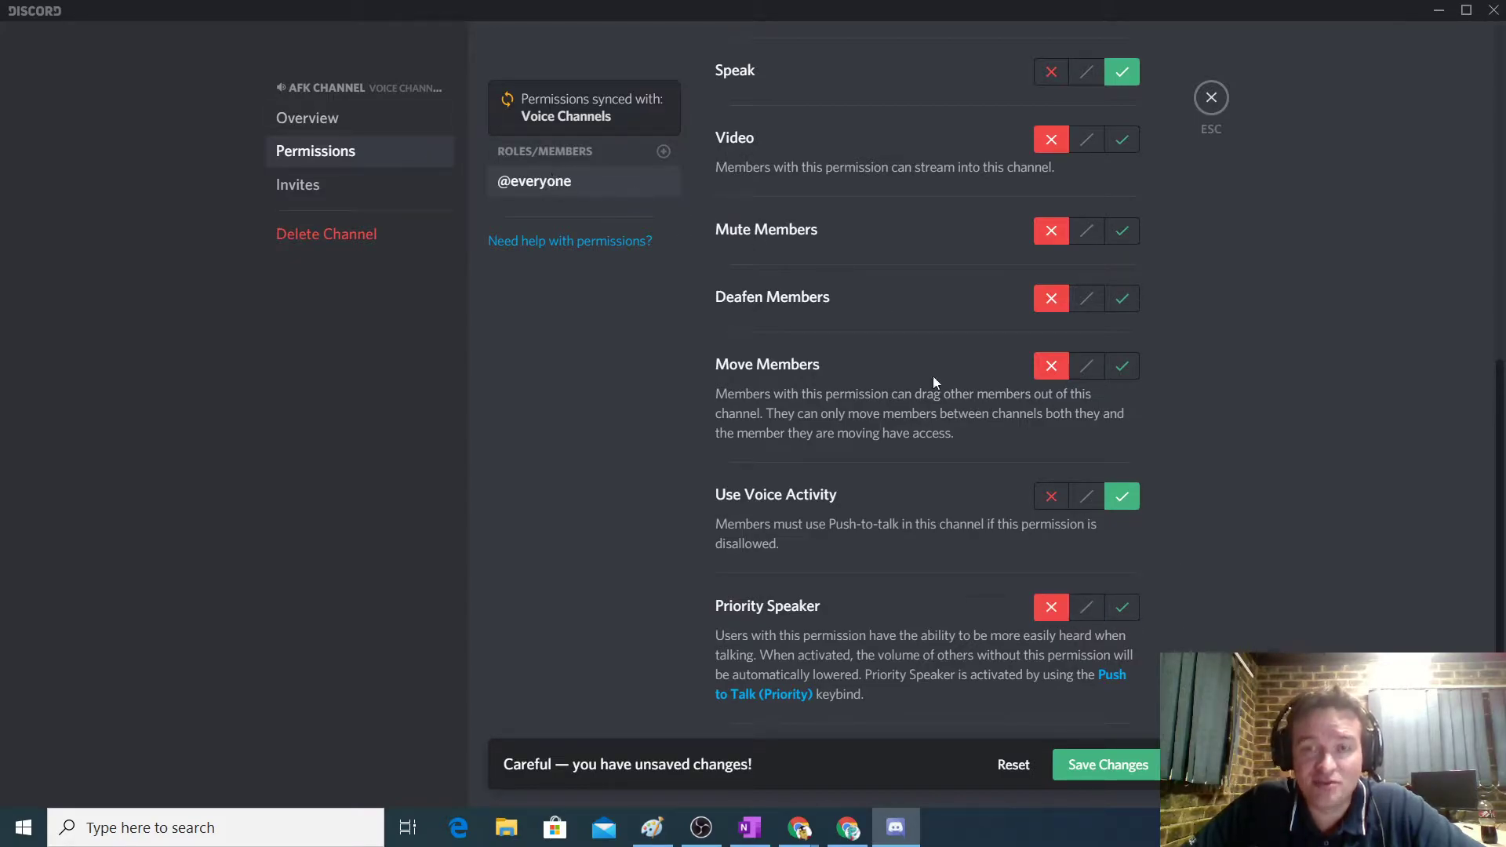
# Step: Review the edited AFK Channel permissions, save the changes and return to the server
pyautogui.scroll(2, 1164, 551)
pyautogui.scroll(8, 1164, 557)
pyautogui.scroll(-9, 1158, 565)
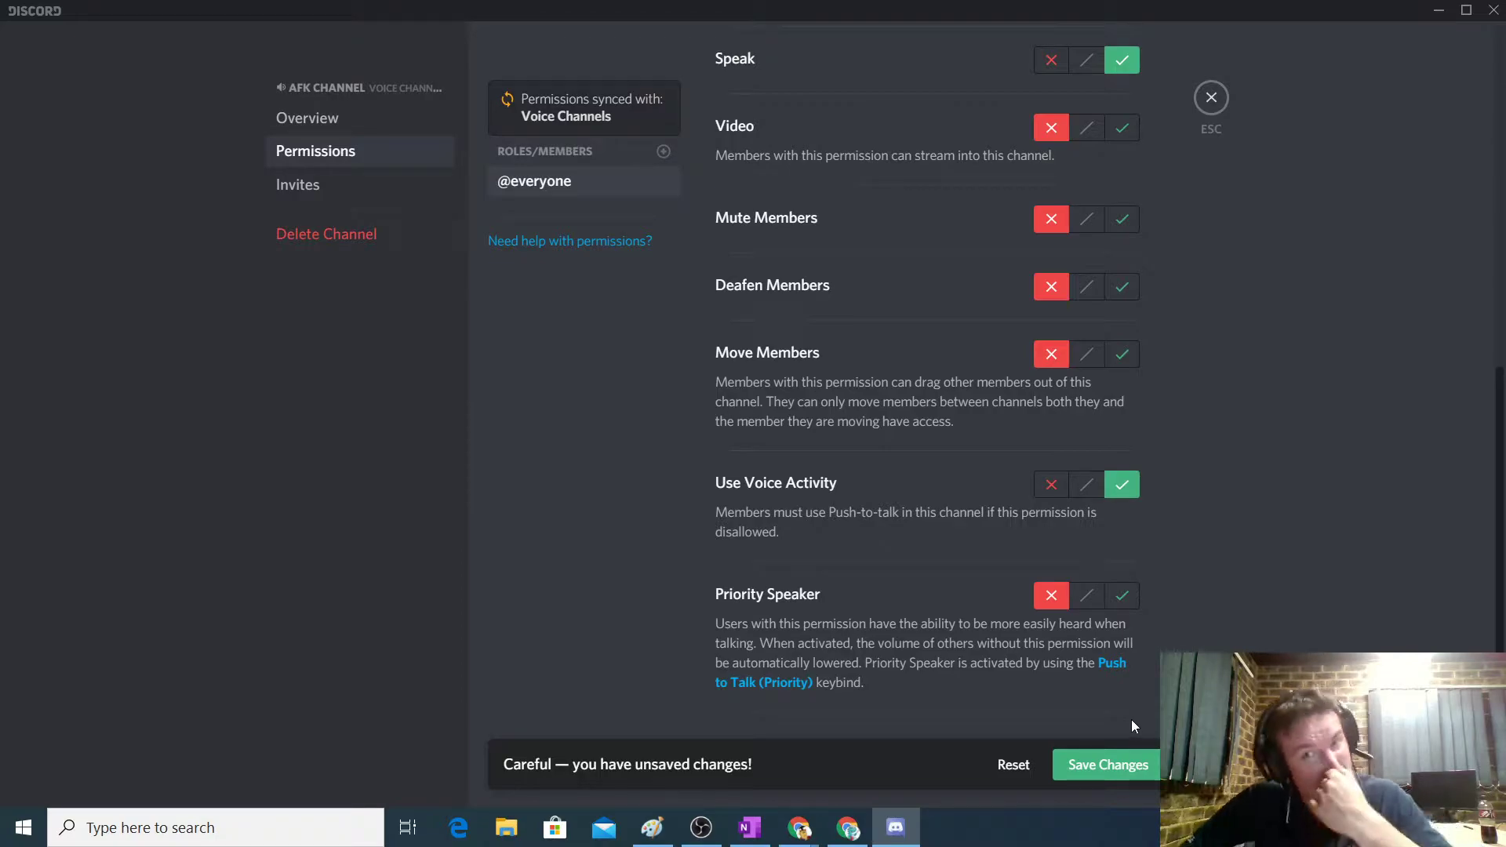
pyautogui.scroll(8, 1132, 720)
pyautogui.scroll(-1, 1001, 586)
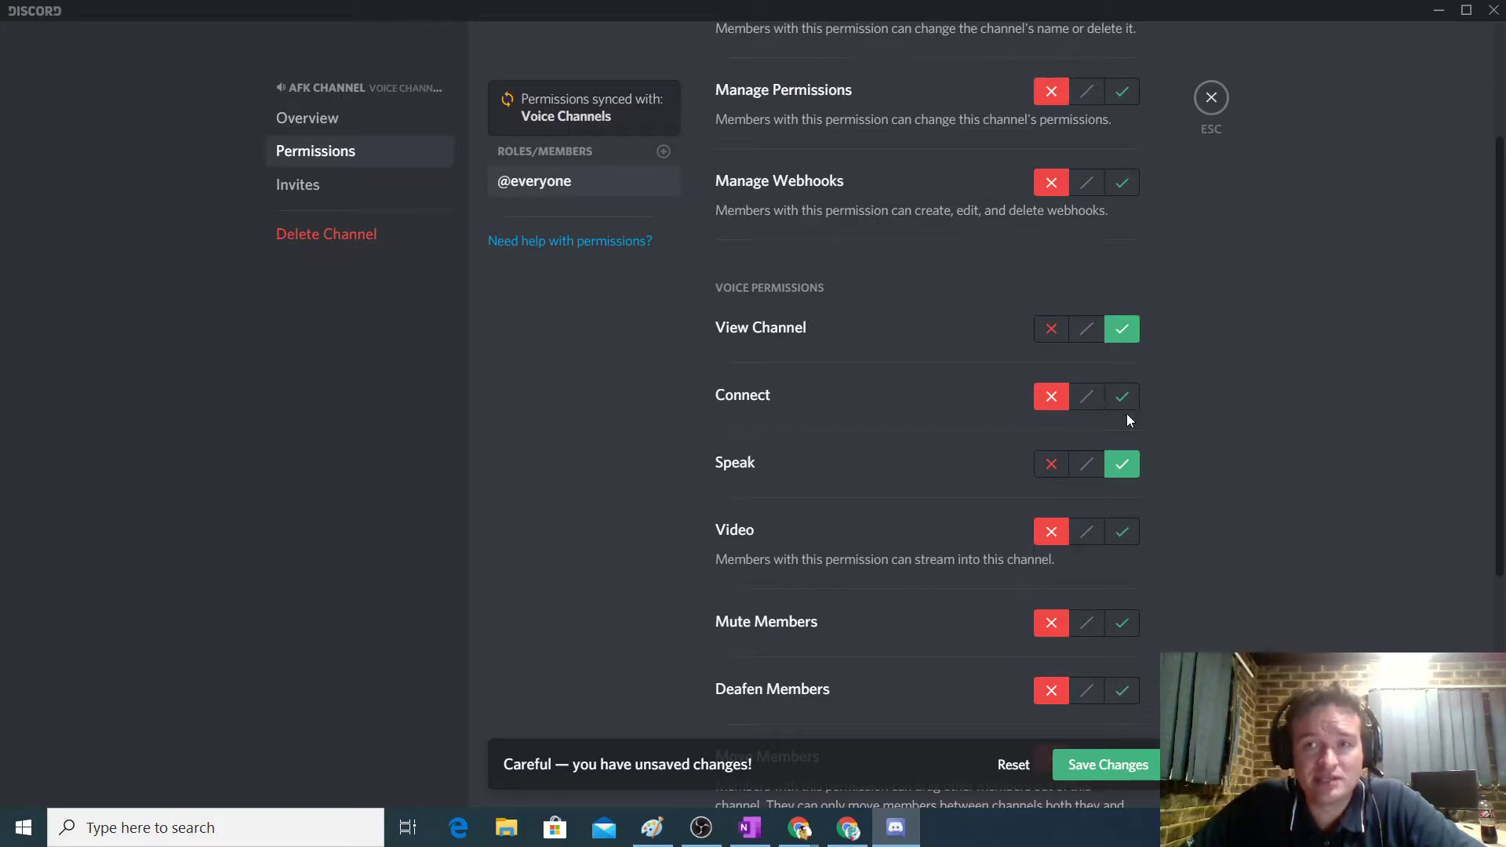
pyautogui.click(1106, 765)
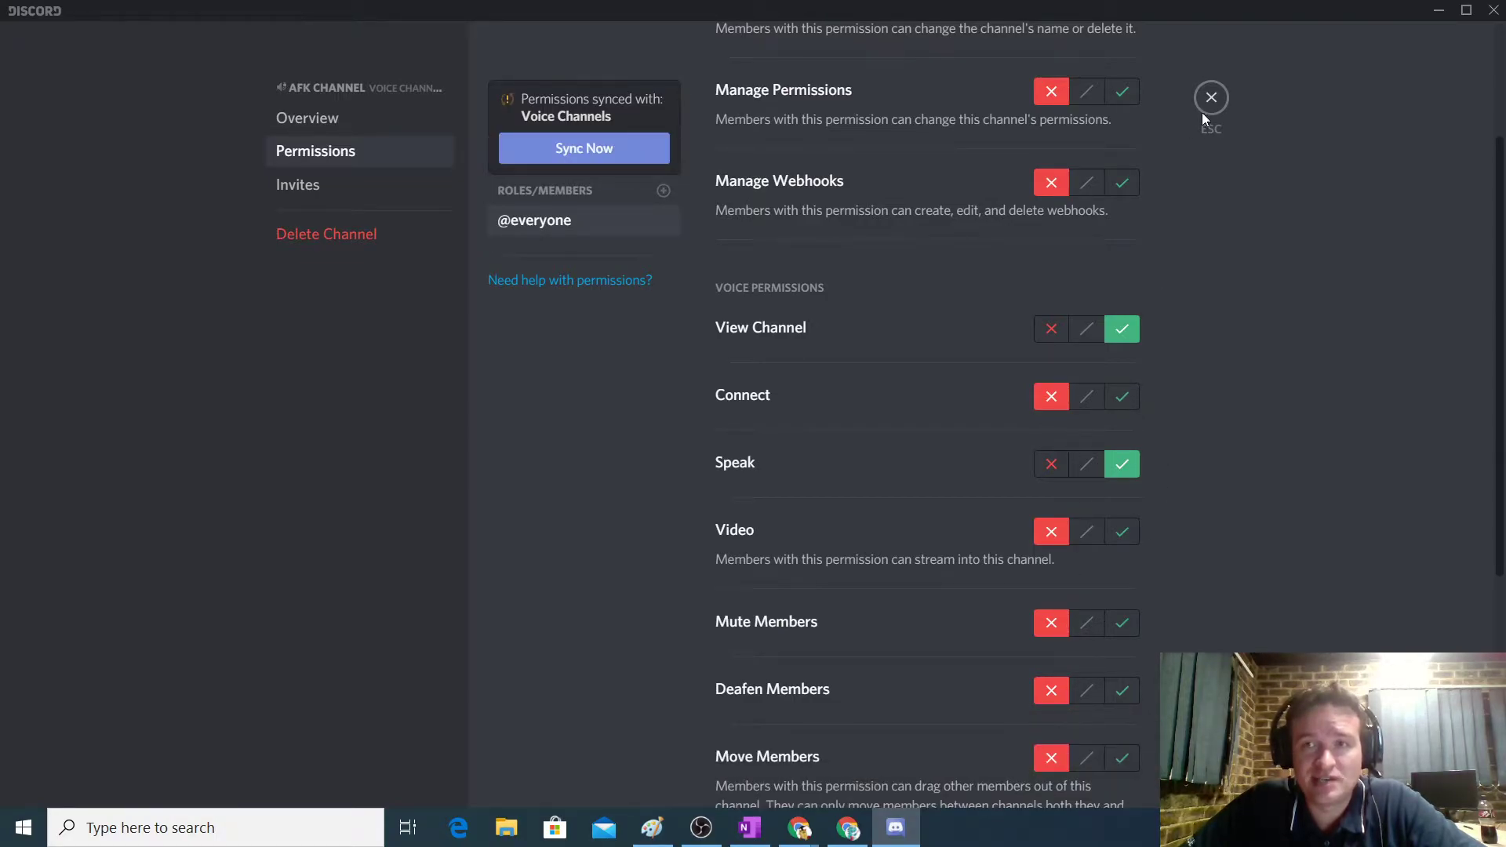
pyautogui.click(1208, 108)
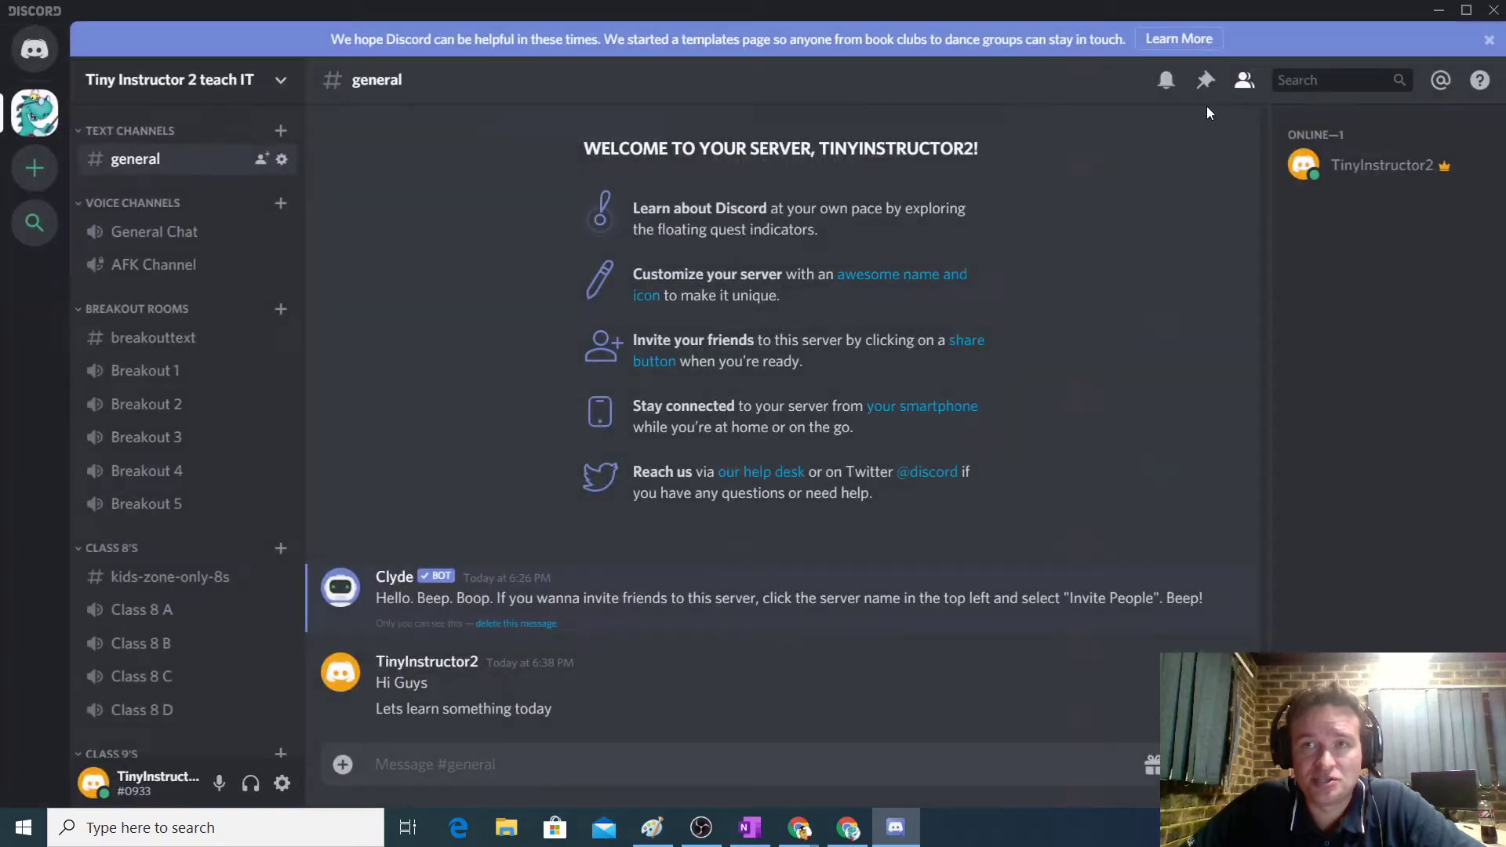
# Step: Join the AFK Channel voice channel and turn off Server Mute for your own account there
pyautogui.click(148, 271)
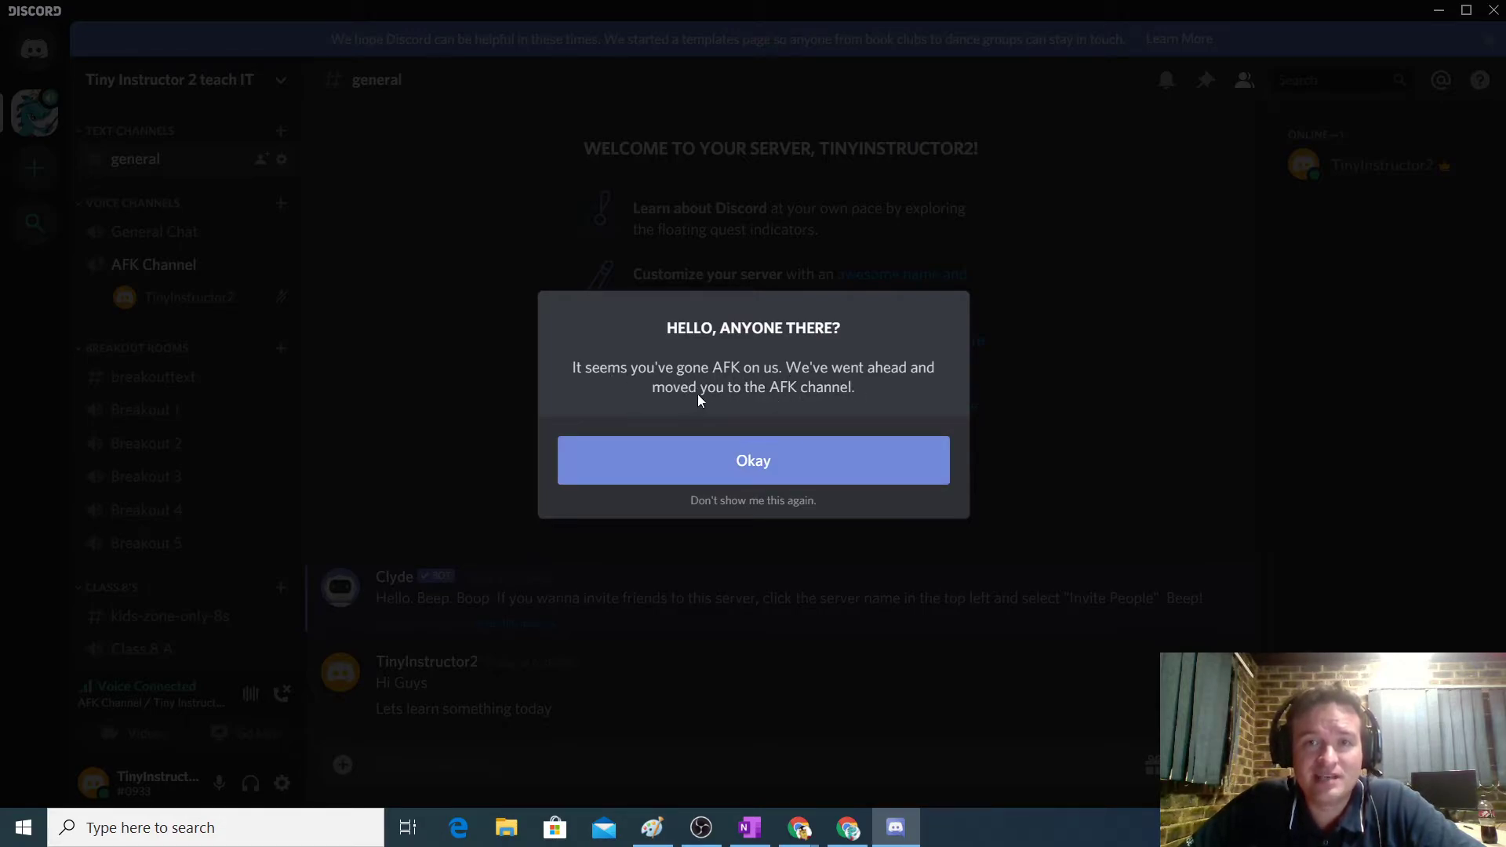
pyautogui.click(763, 468)
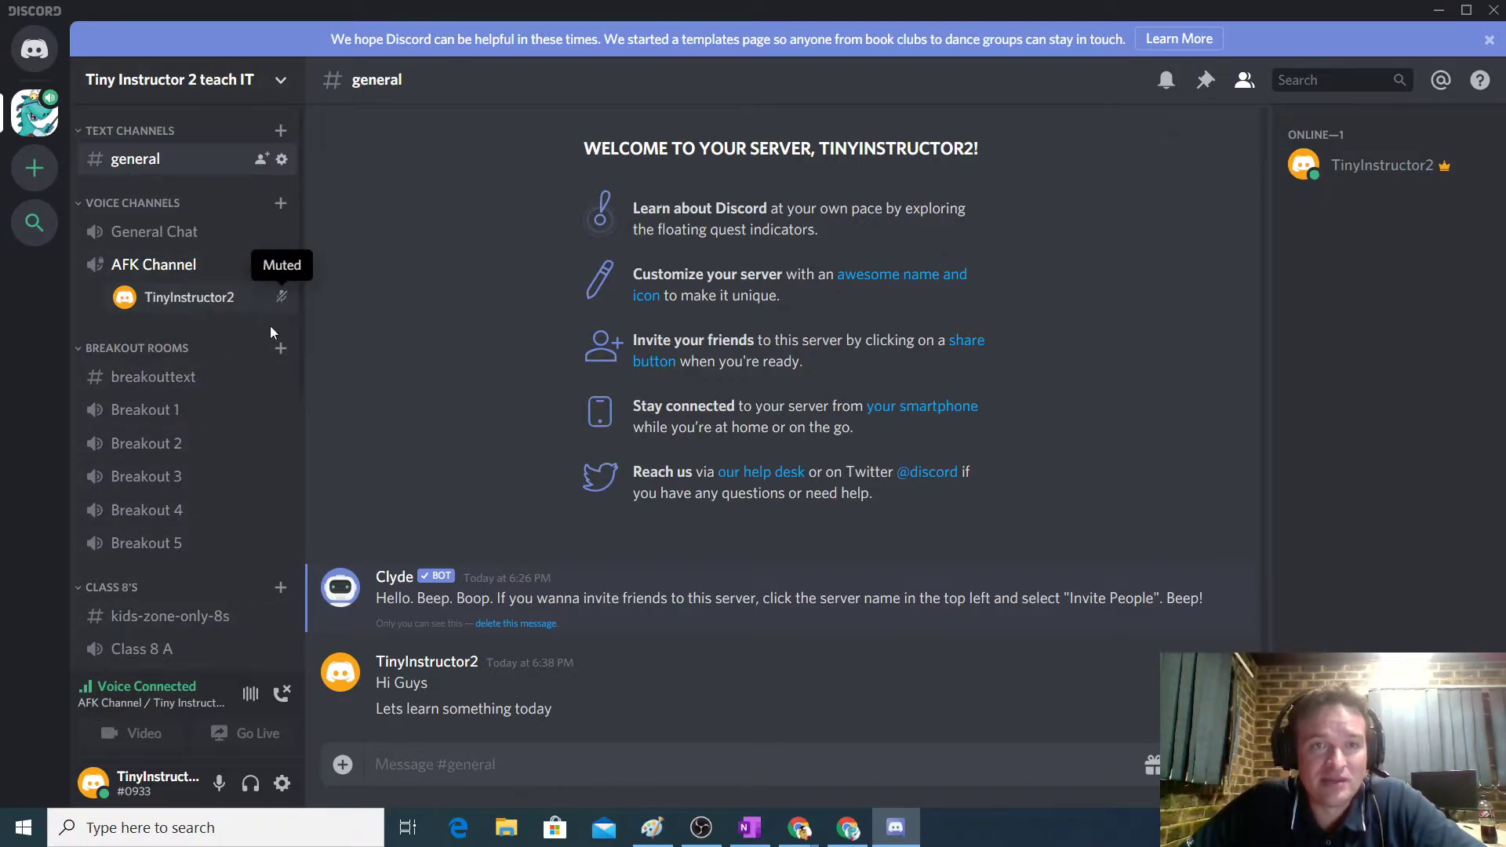
pyautogui.rightClick(262, 298)
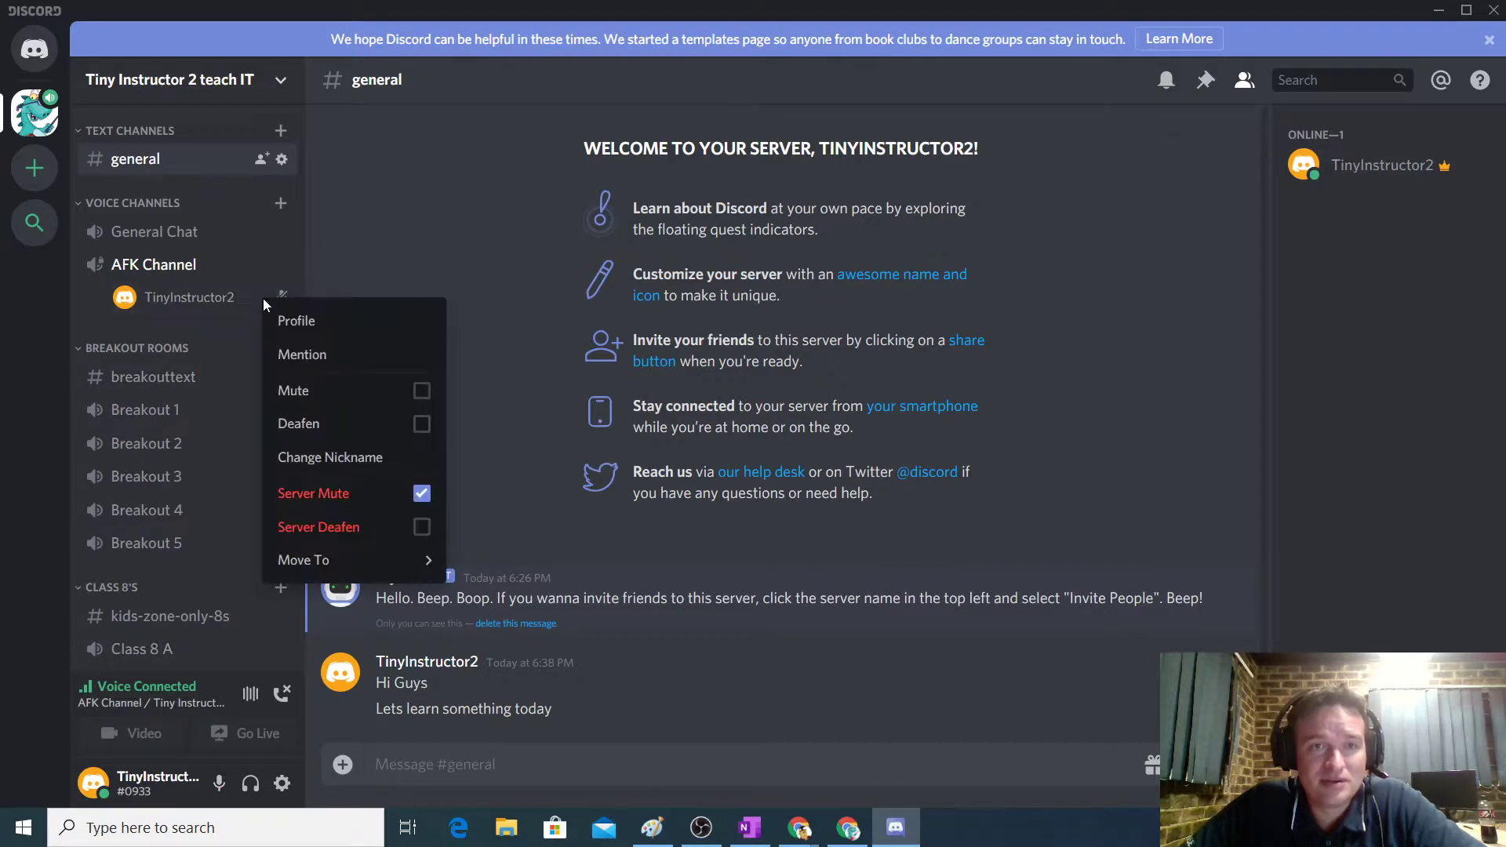
pyautogui.click(422, 493)
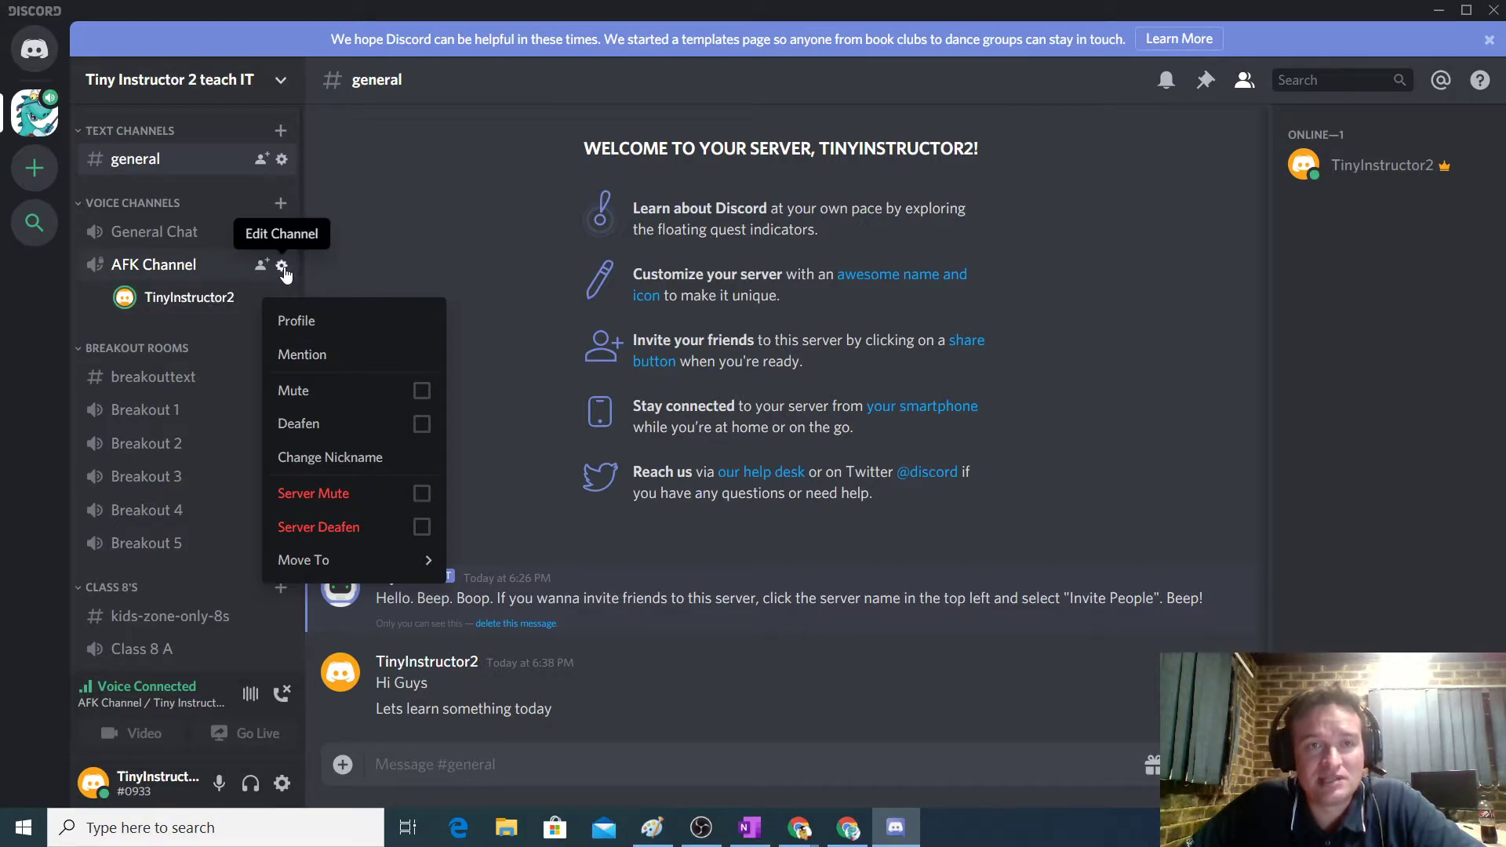
pyautogui.click(284, 266)
pyautogui.click(314, 161)
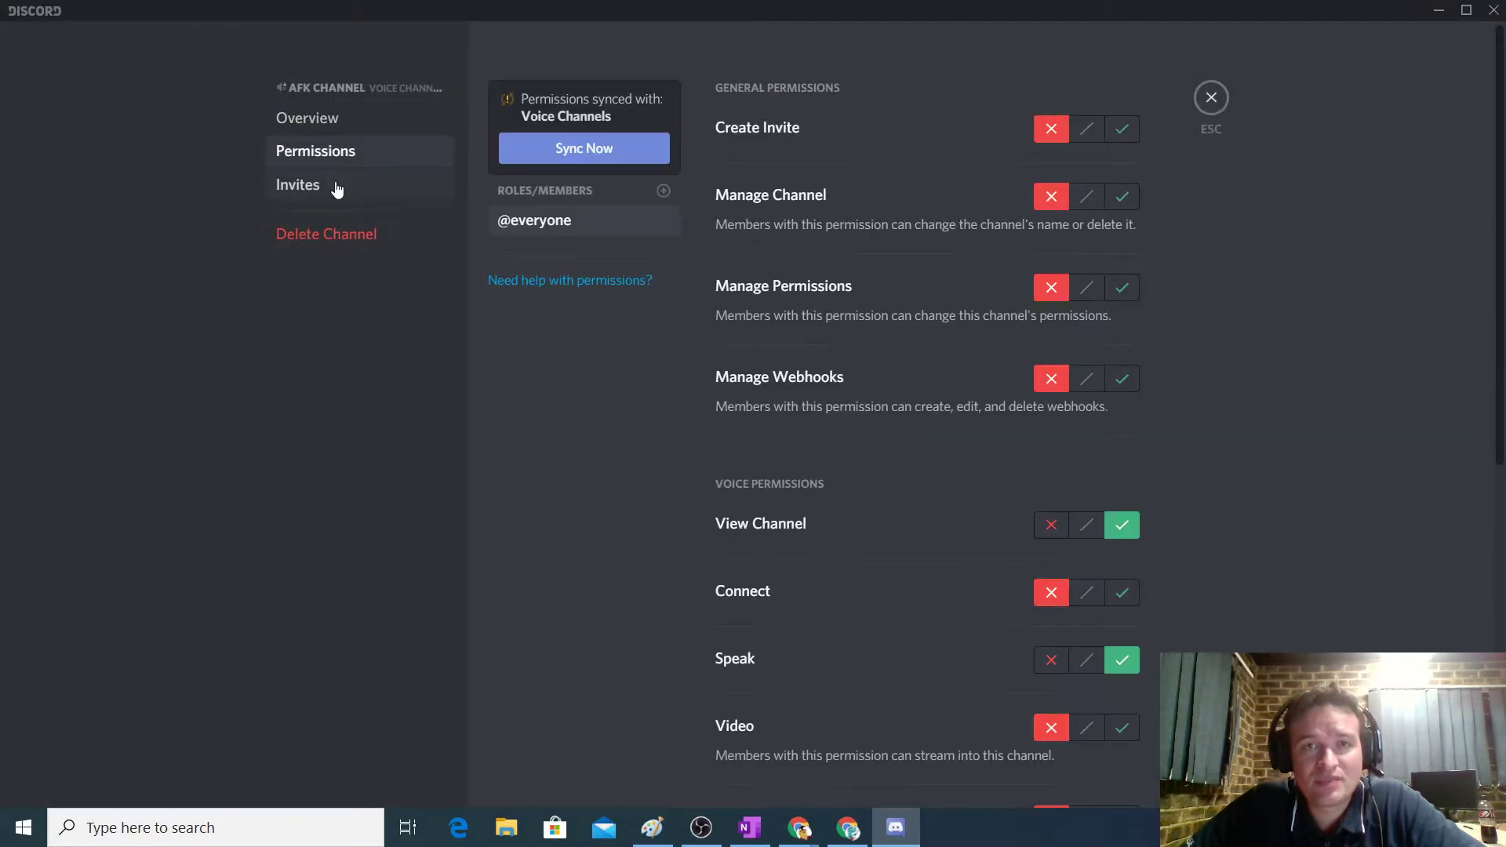
pyautogui.scroll(-3, 879, 486)
pyautogui.scroll(-2, 879, 486)
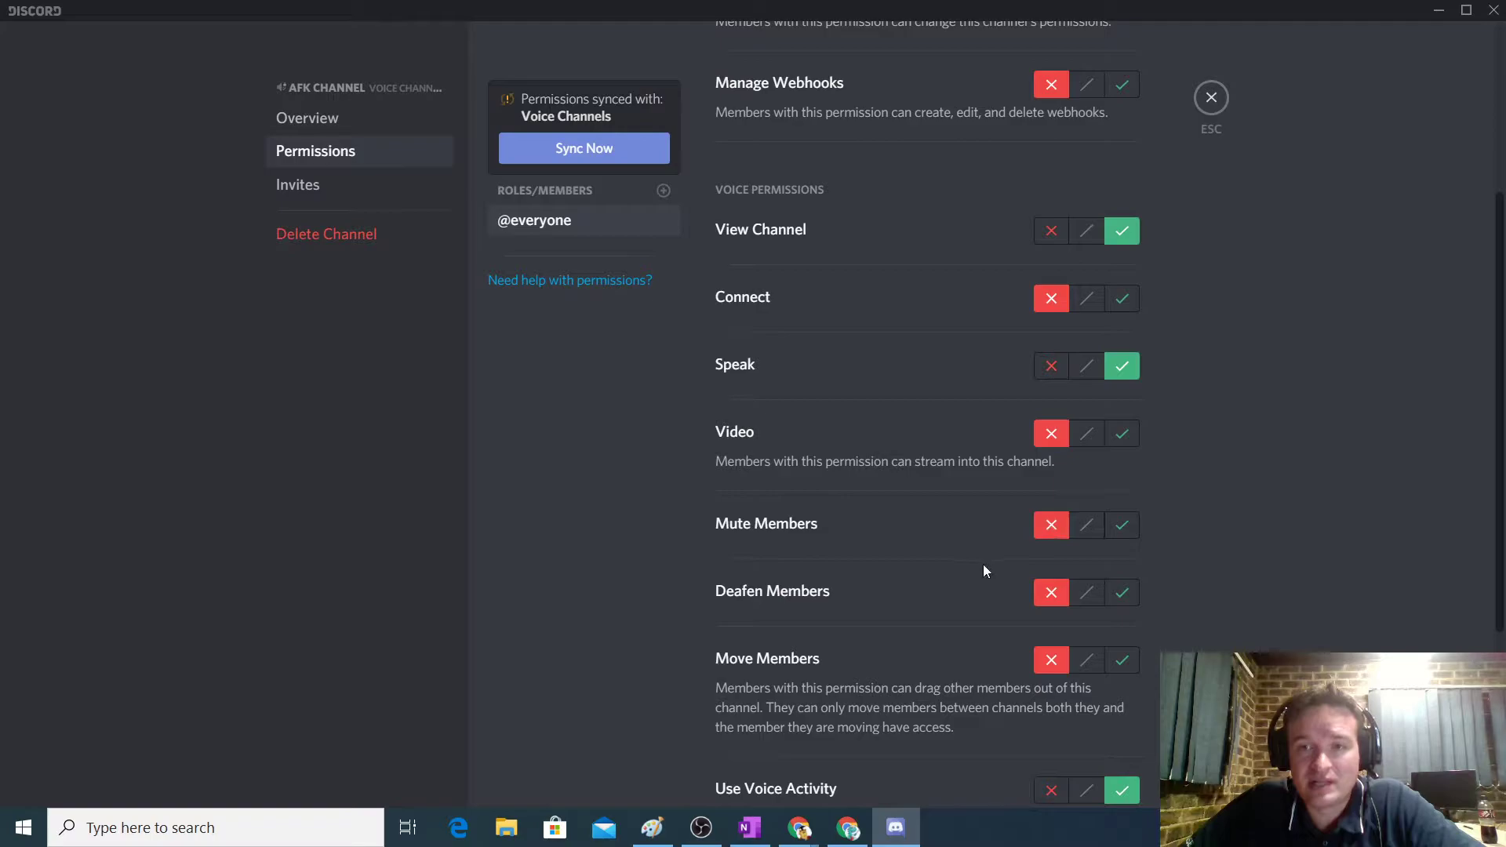
pyautogui.scroll(-2, 973, 559)
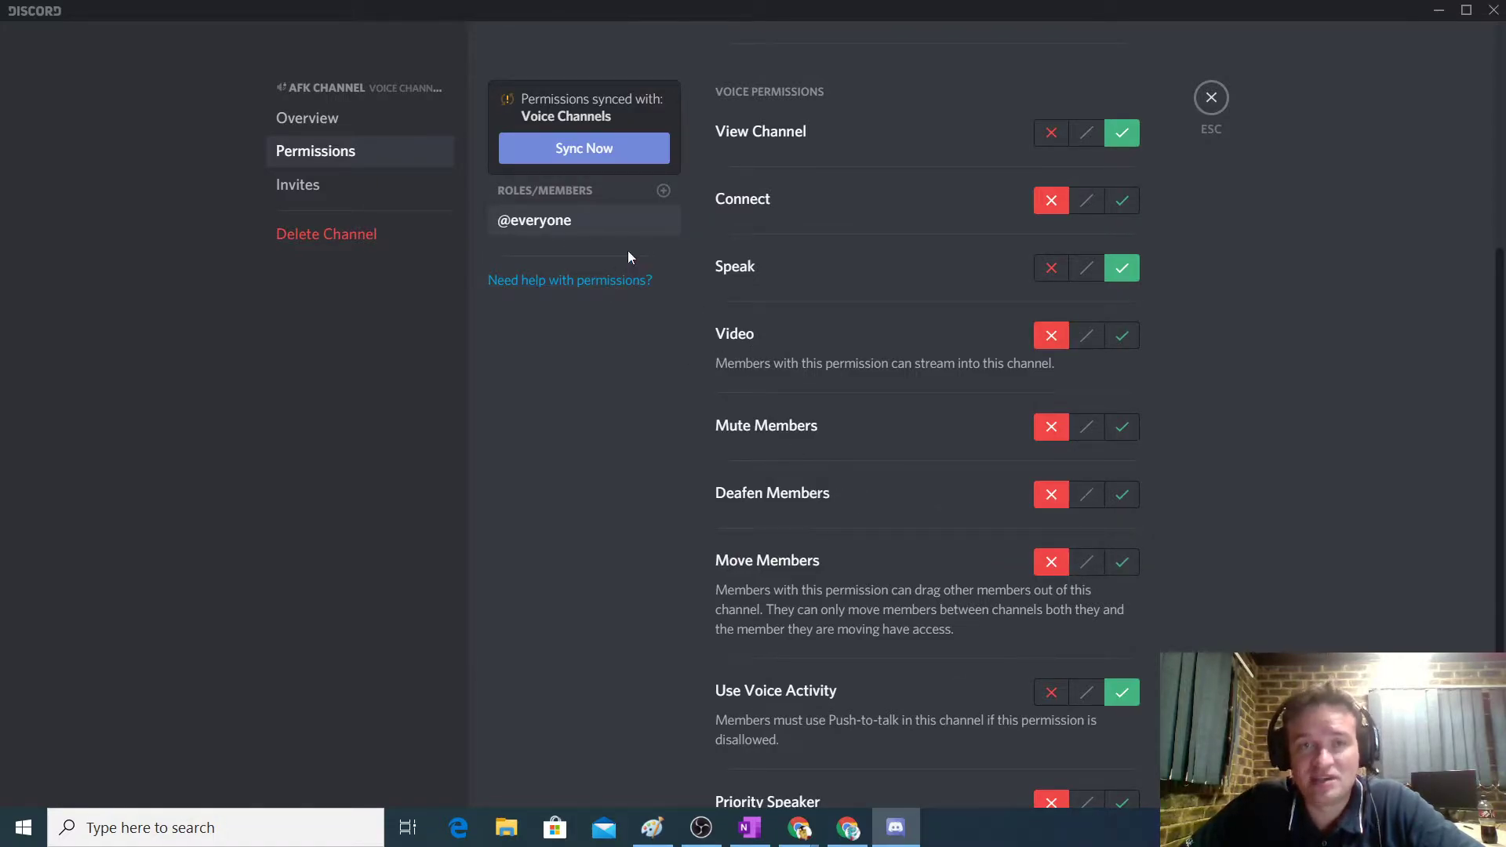
pyautogui.scroll(-3, 1249, 604)
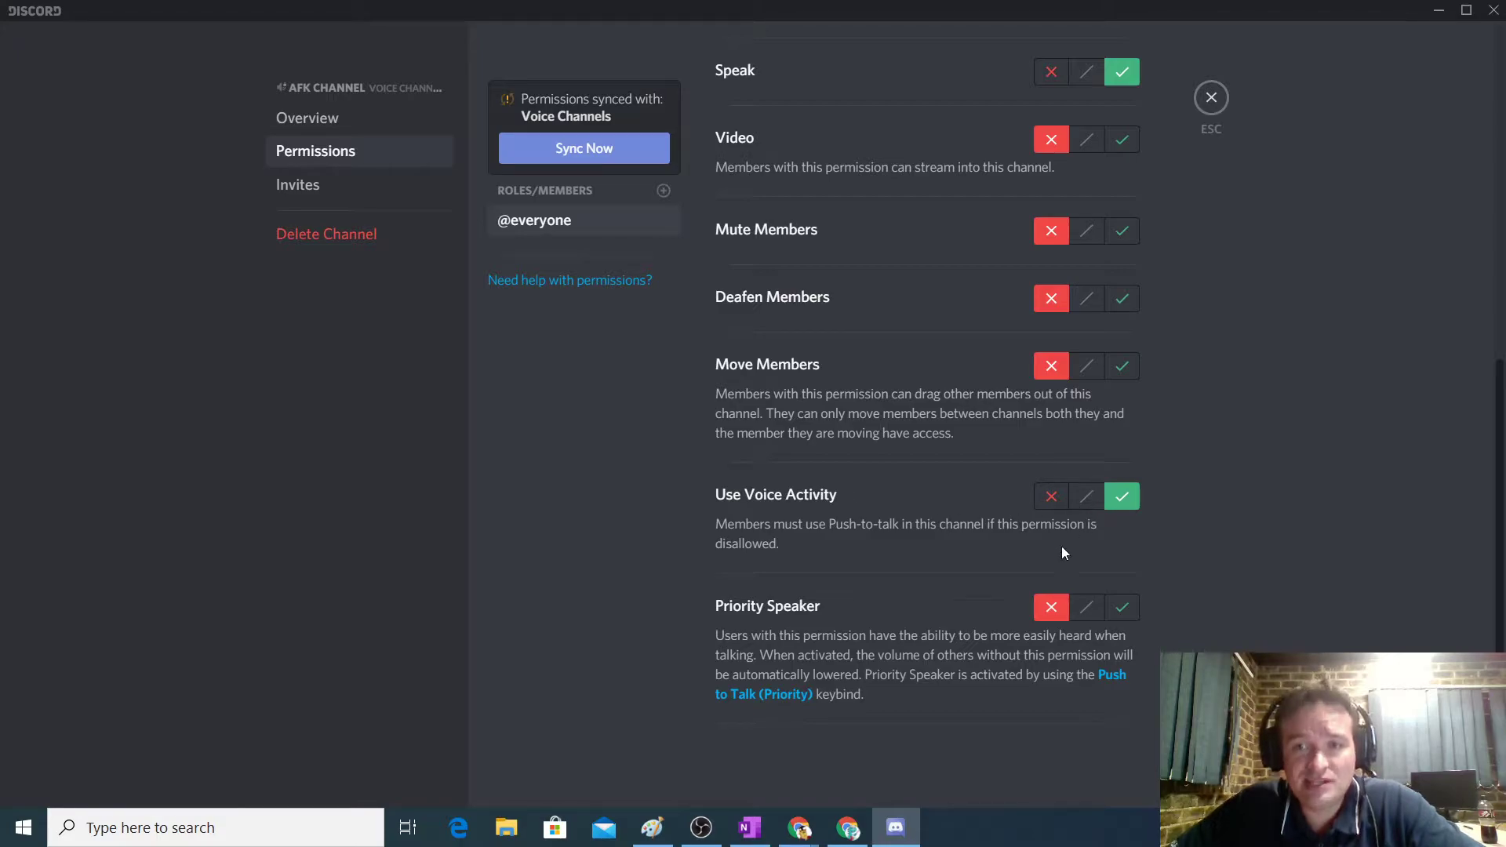
pyautogui.scroll(-1, 1096, 665)
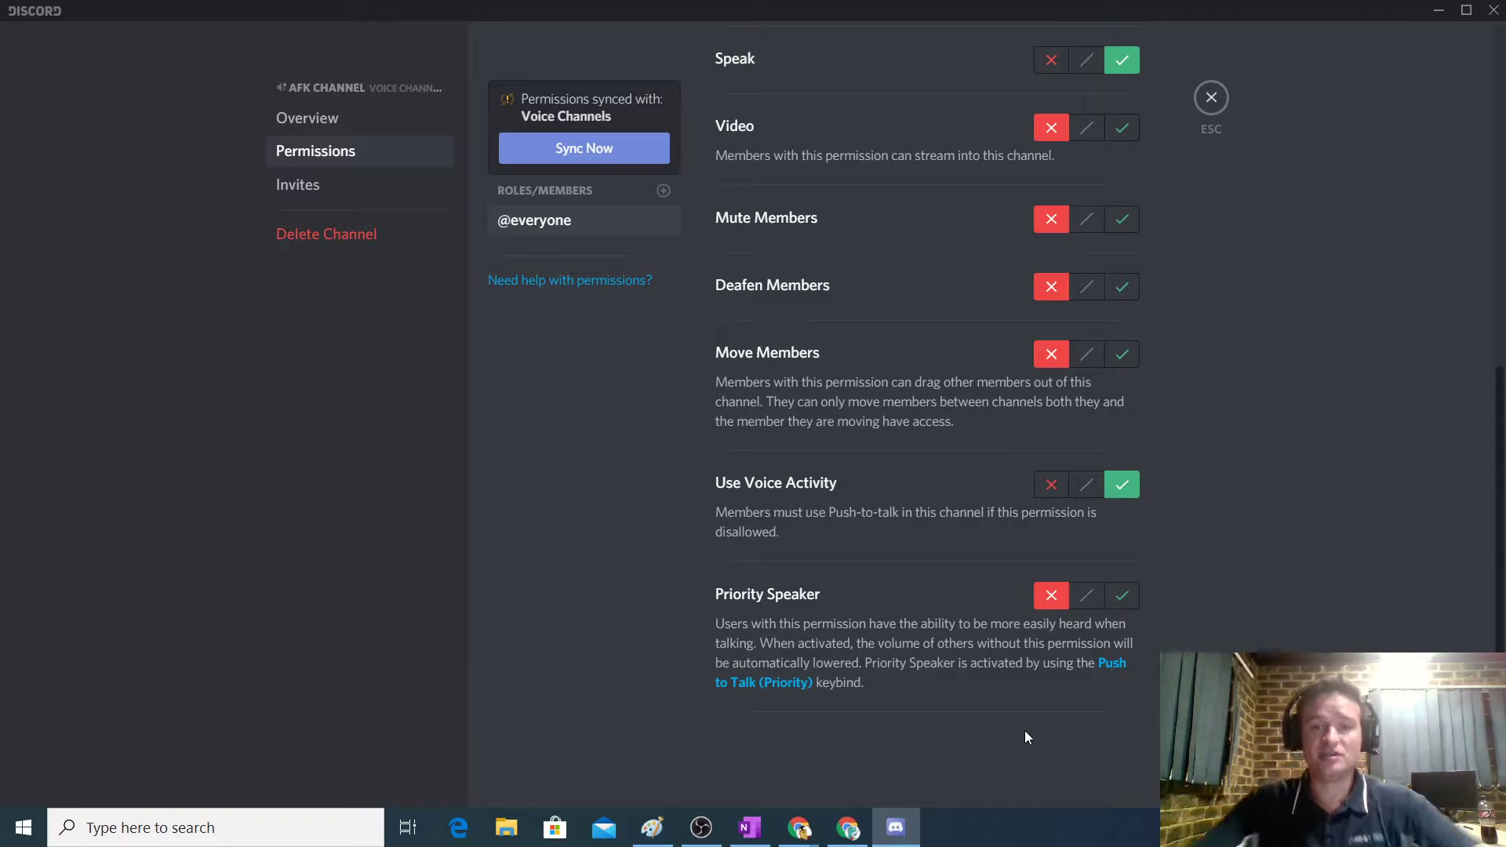
pyautogui.scroll(8, 1090, 580)
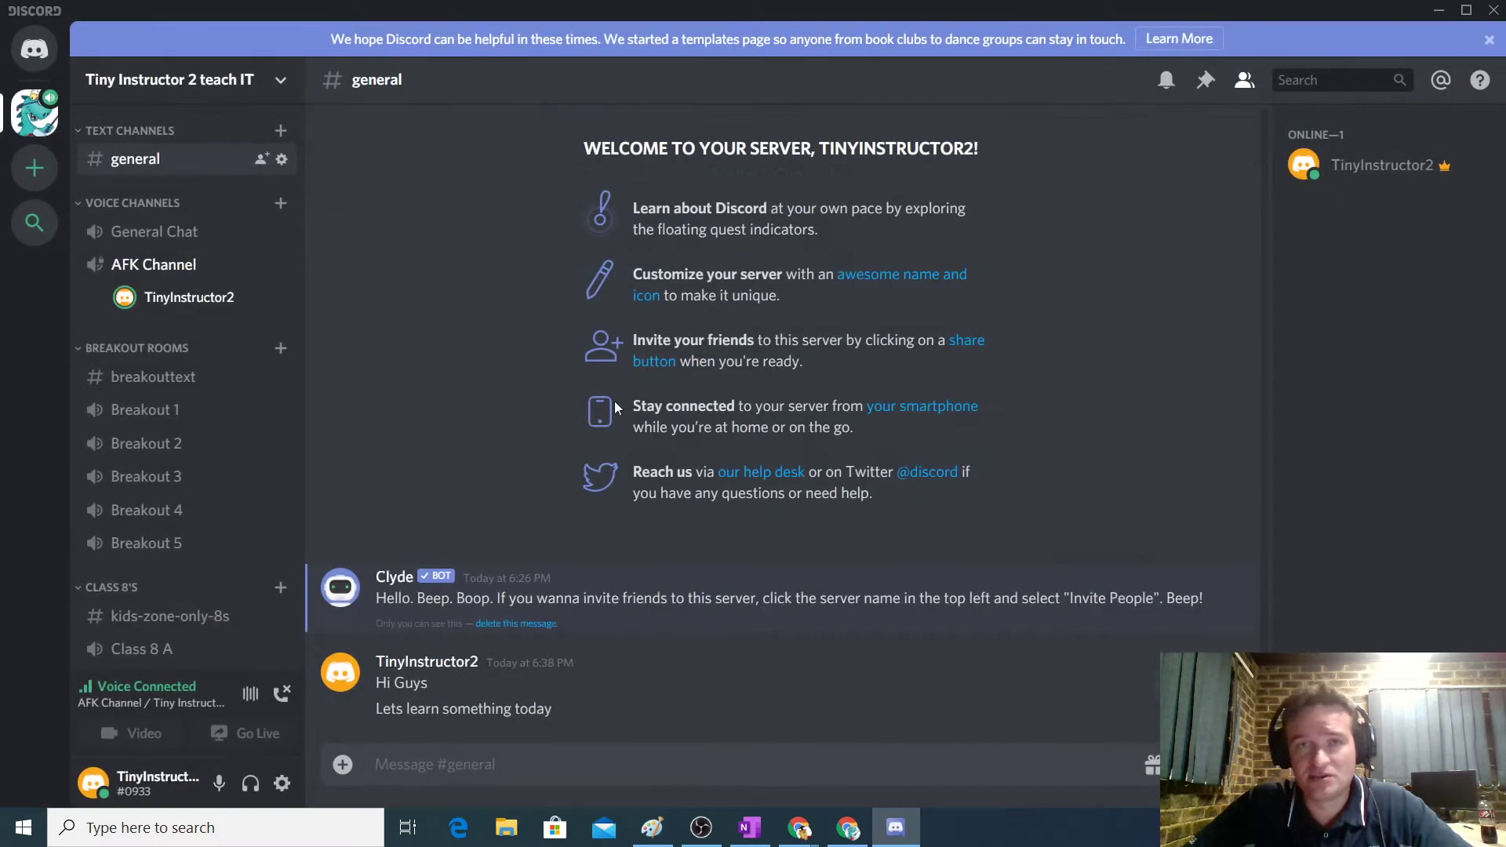
# Step: Disconnect from the AFK Channel voice call and collapse the Breakout Rooms category
pyautogui.click(284, 699)
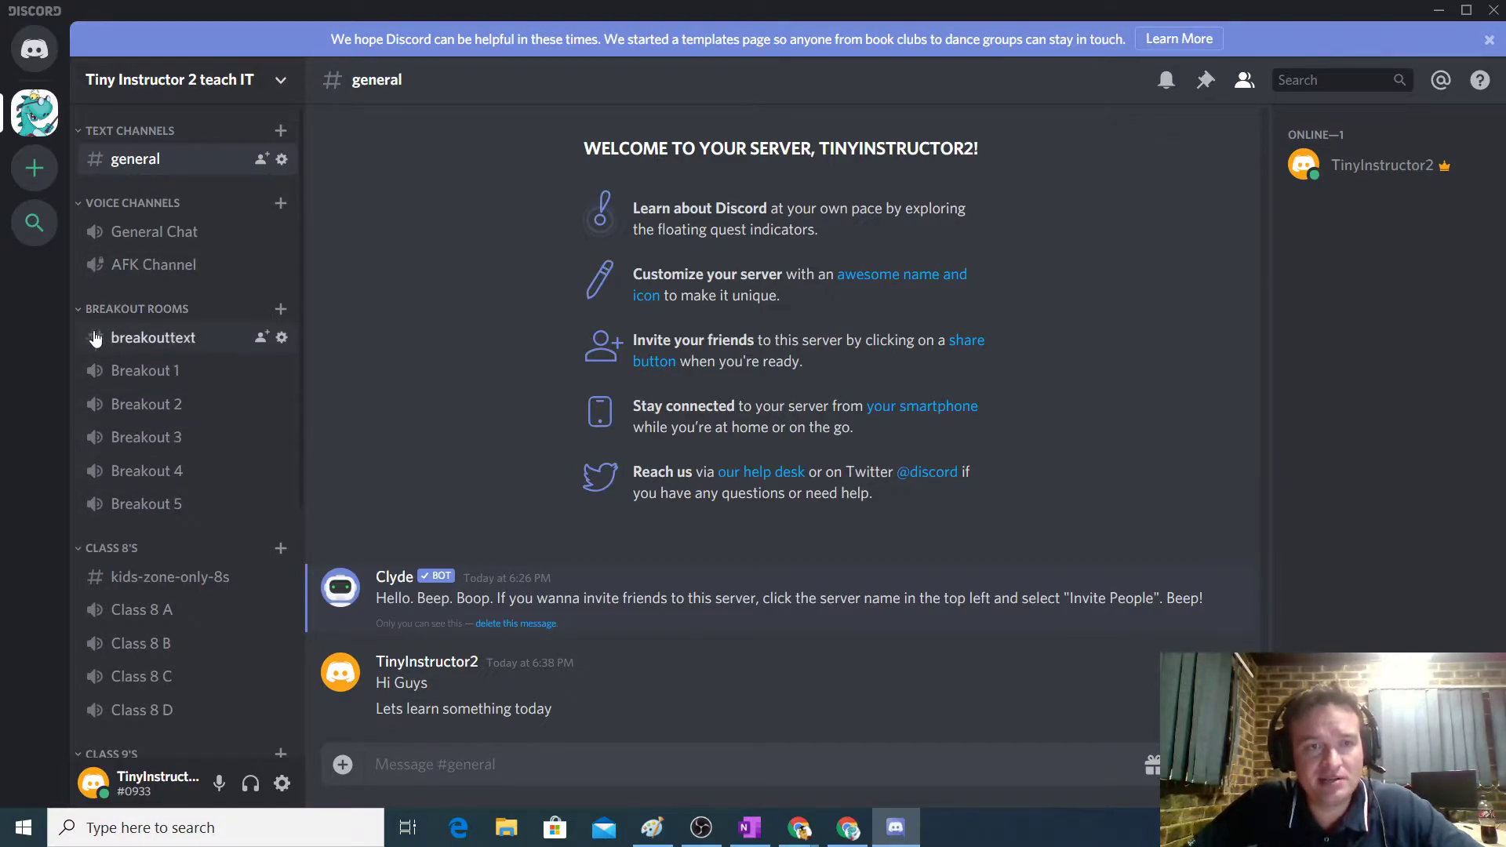
pyautogui.click(80, 310)
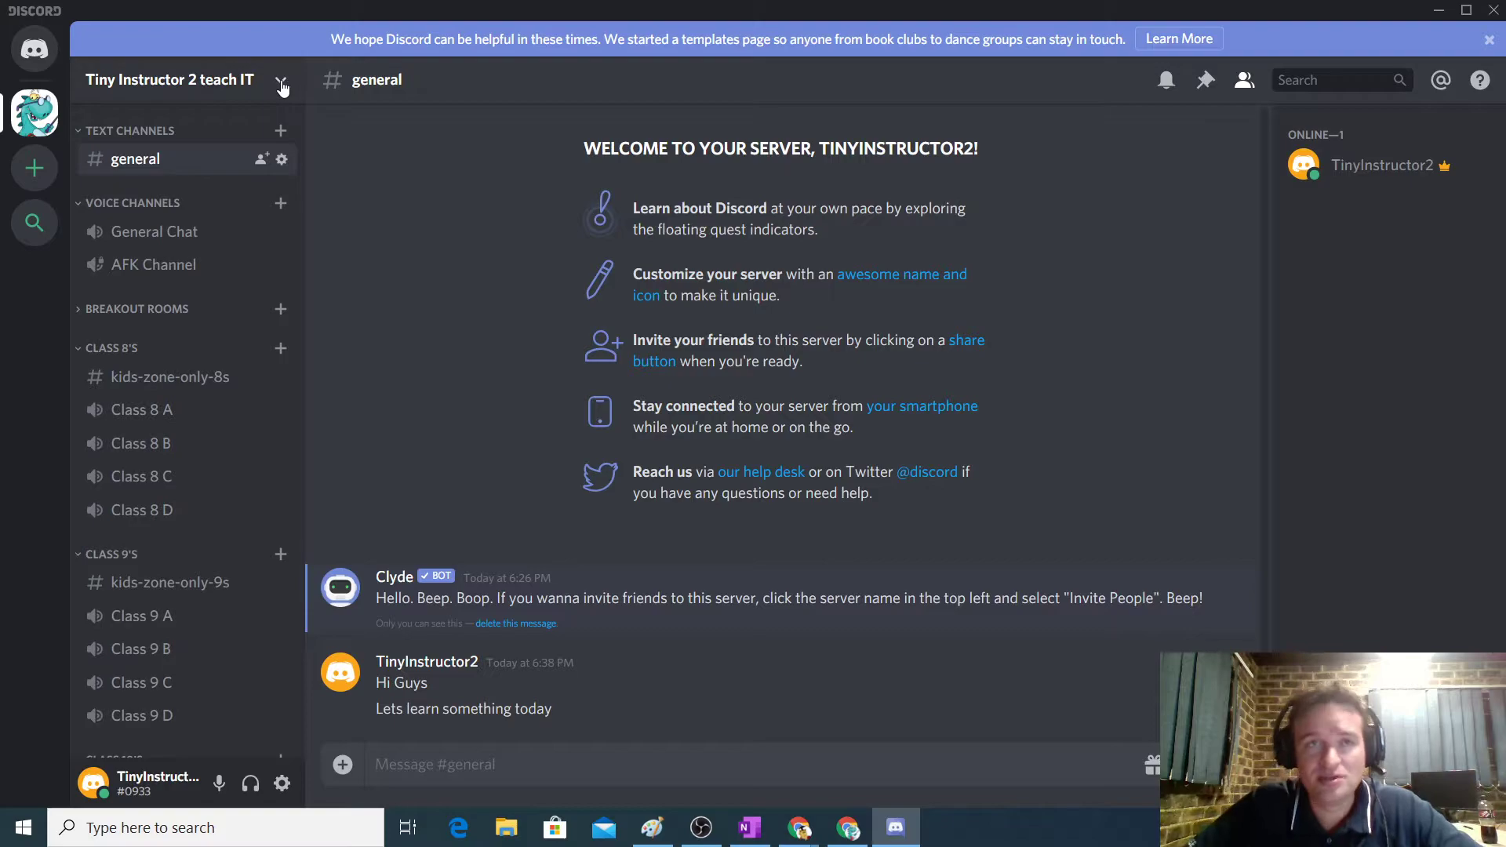
# Step: In the server's role settings, create a new role named Class 8 A and give it the teal role color
pyautogui.click(284, 86)
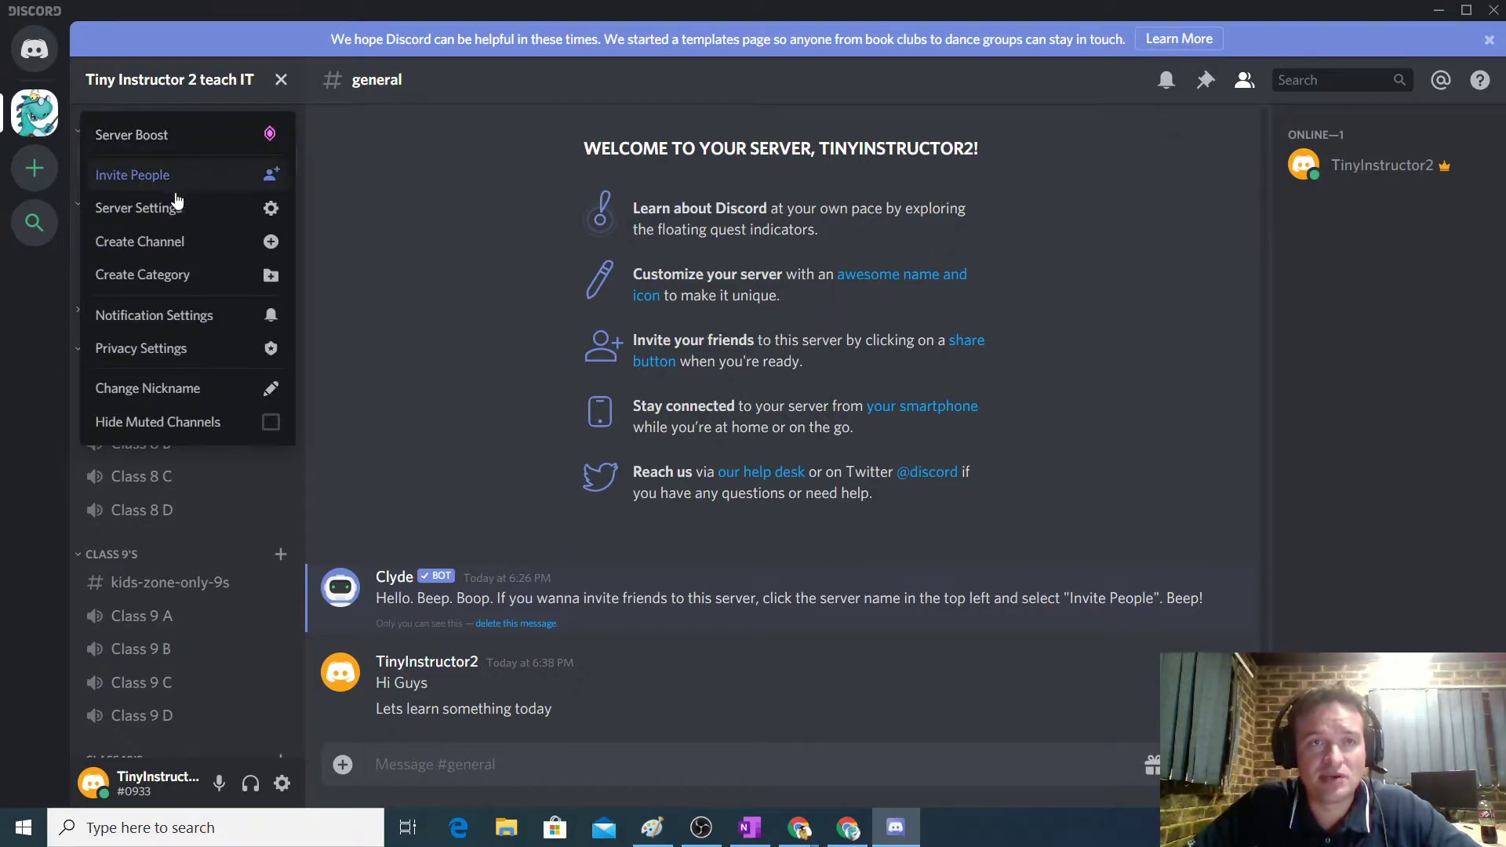
pyautogui.click(259, 214)
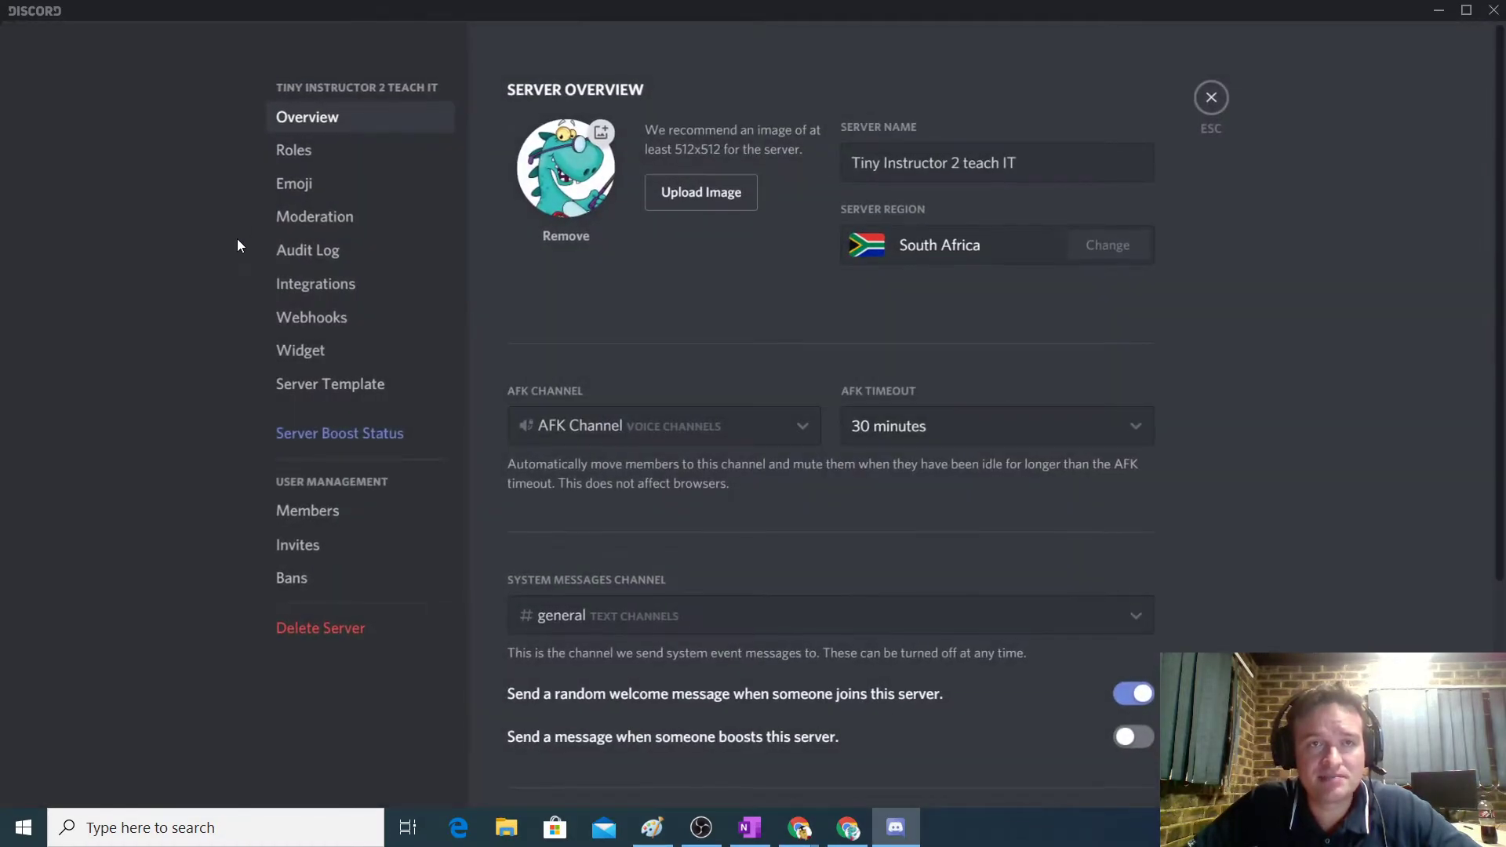
pyautogui.click(321, 153)
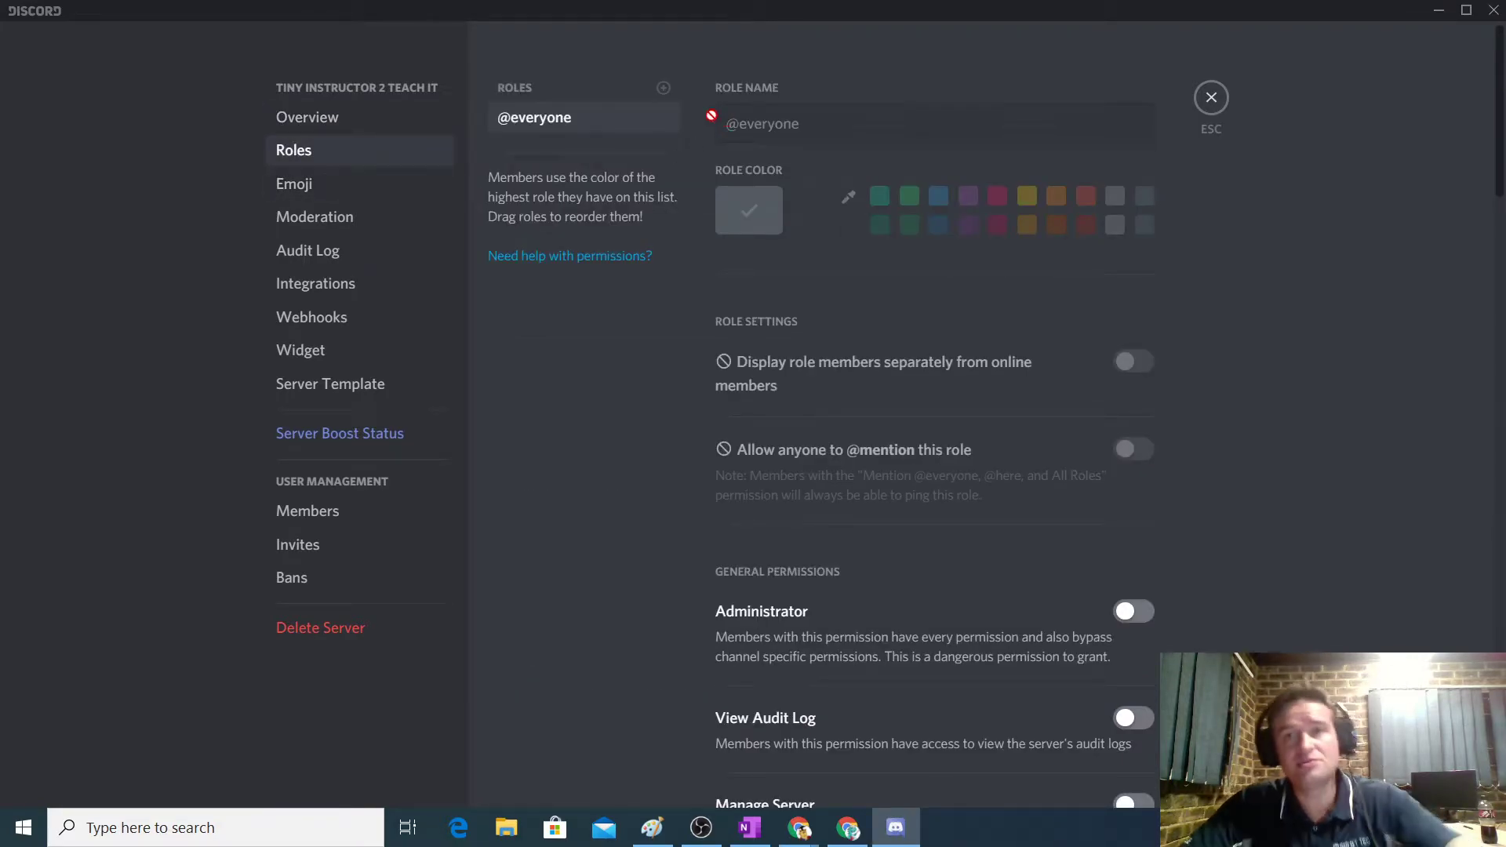
pyautogui.click(663, 90)
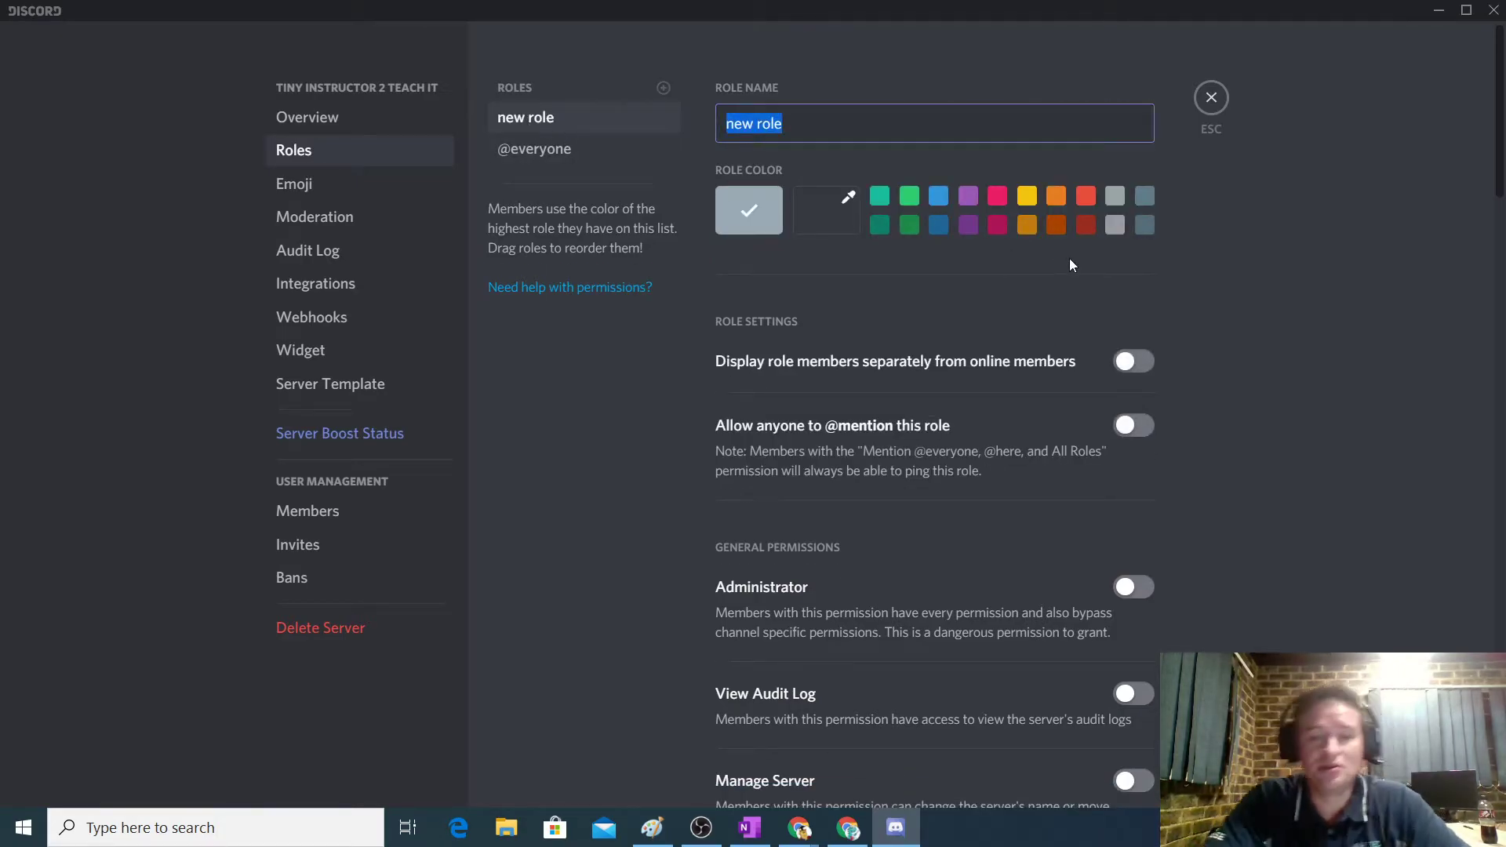
pyautogui.write('Class ')
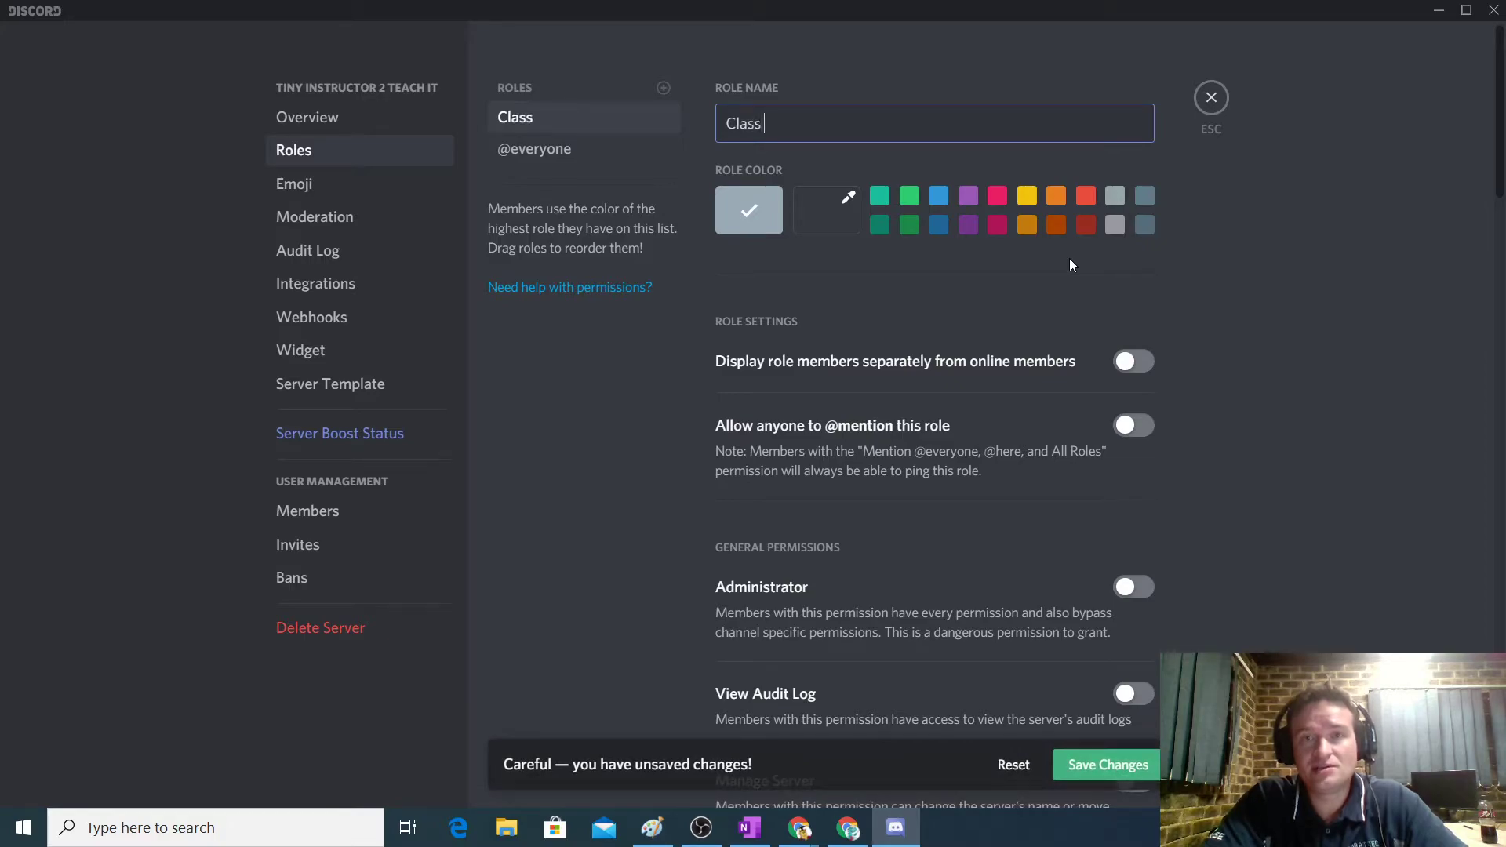
pyautogui.write('8 A')
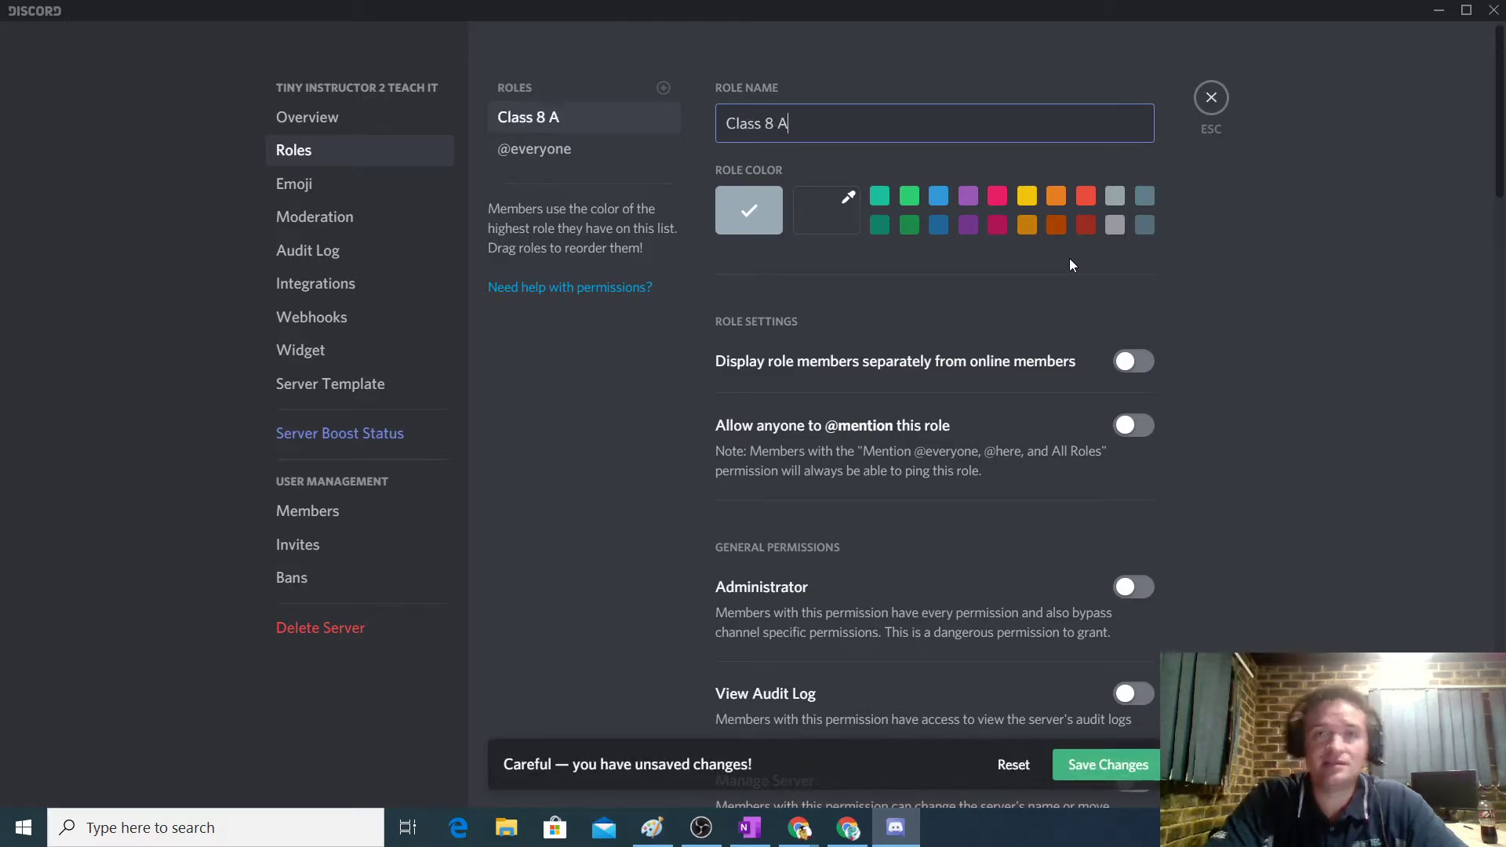
pyautogui.click(879, 197)
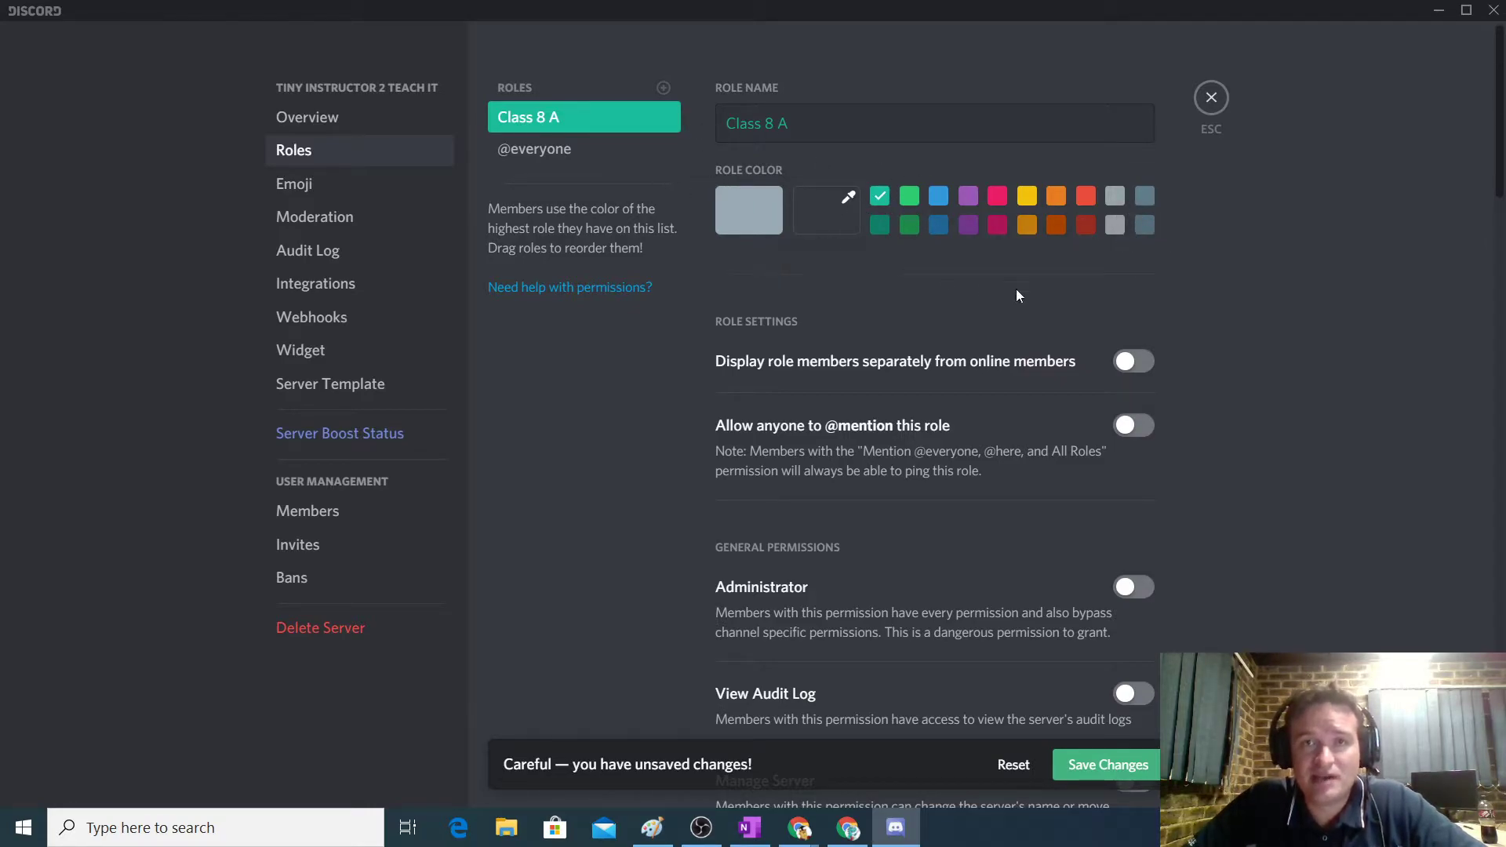
pyautogui.scroll(-10, 1245, 323)
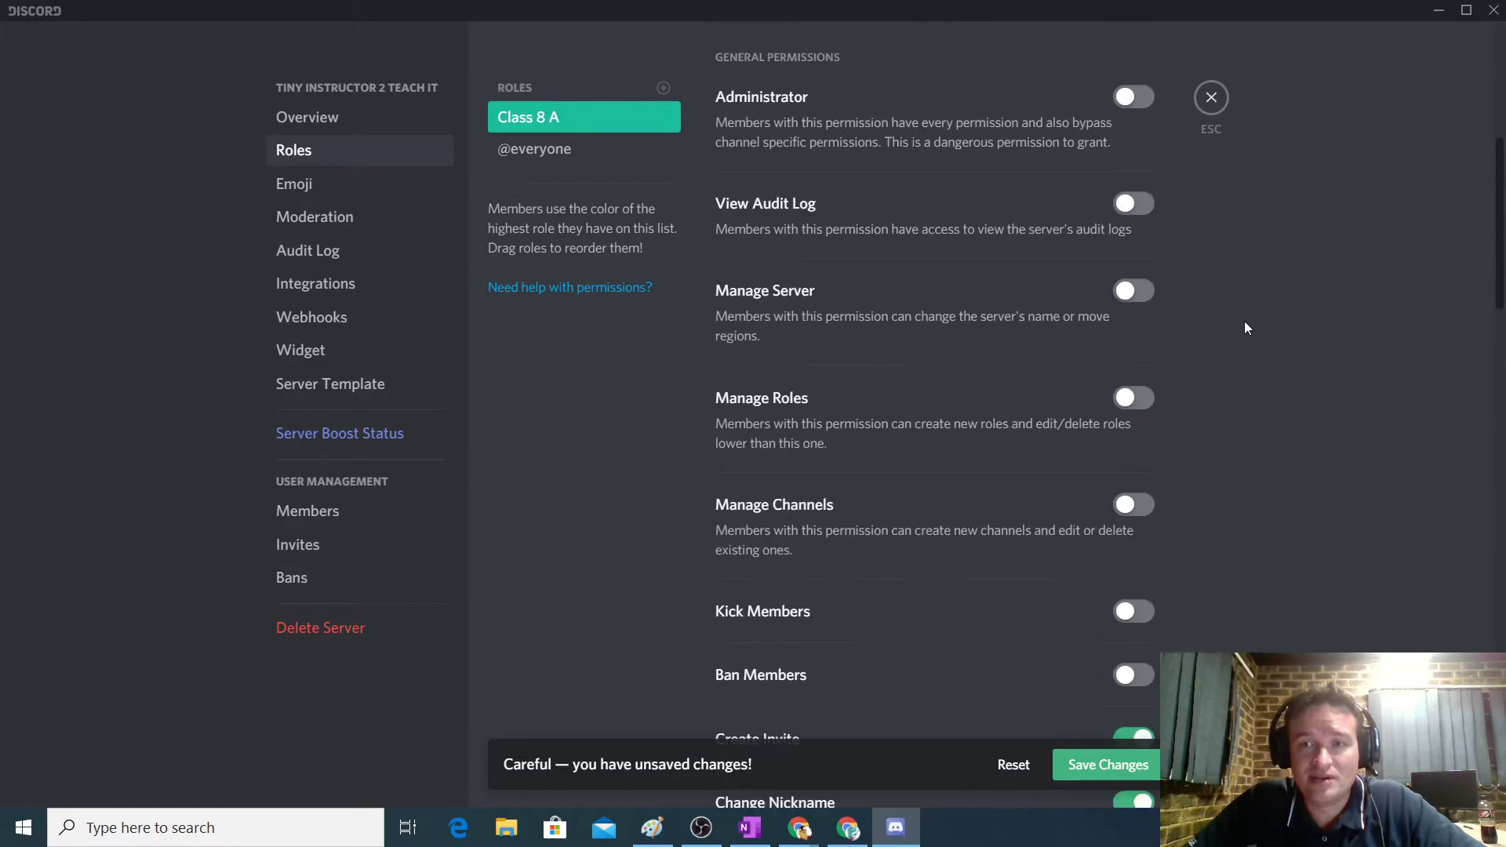
pyautogui.click(565, 155)
pyautogui.click(577, 126)
pyautogui.scroll(-7, 1386, 441)
pyautogui.click(564, 155)
pyautogui.scroll(-8, 1260, 419)
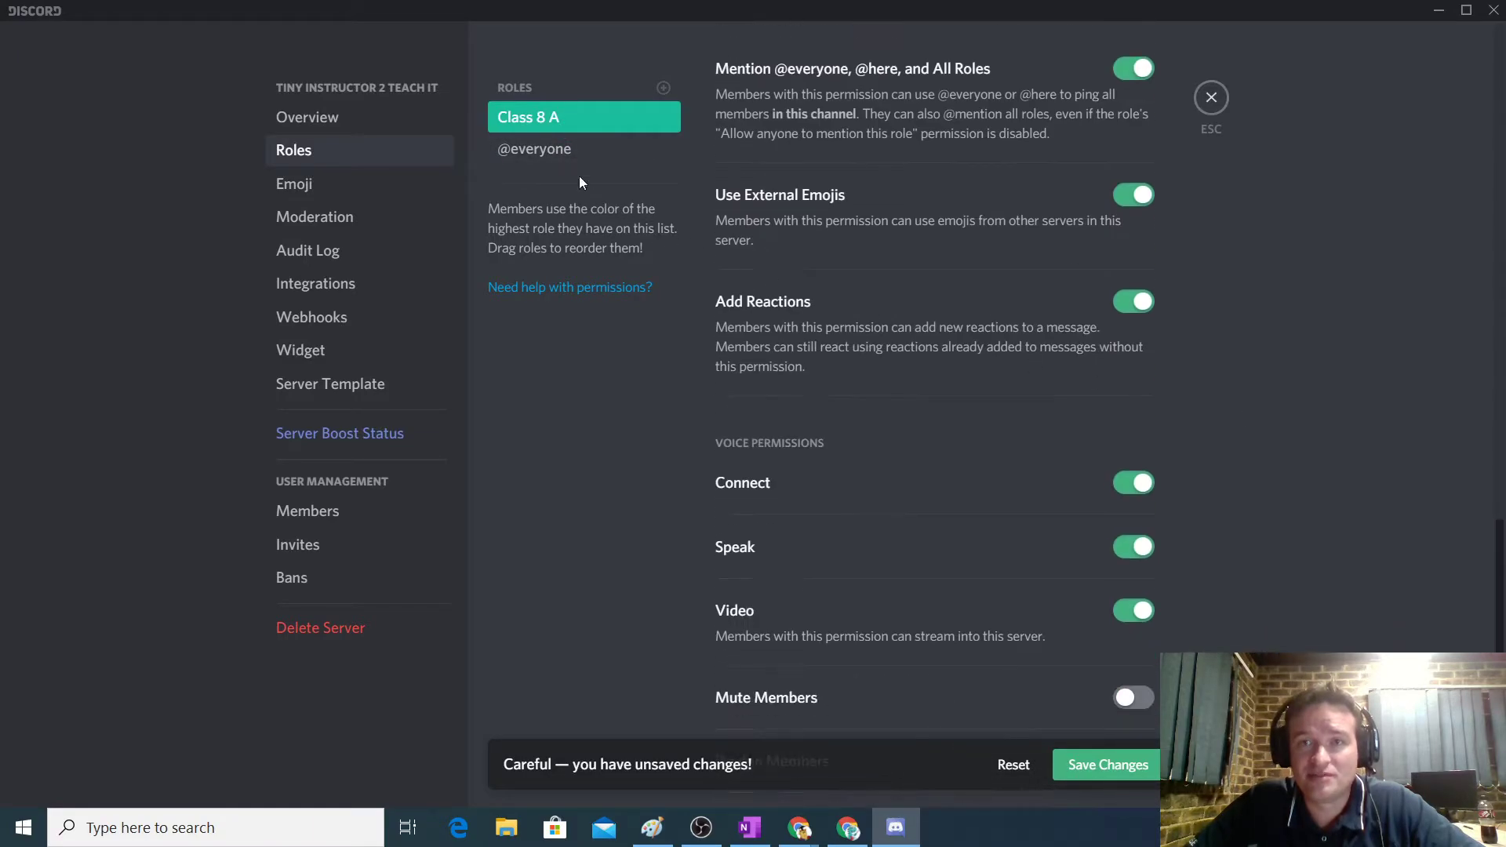
pyautogui.click(561, 130)
pyautogui.scroll(-6, 1321, 392)
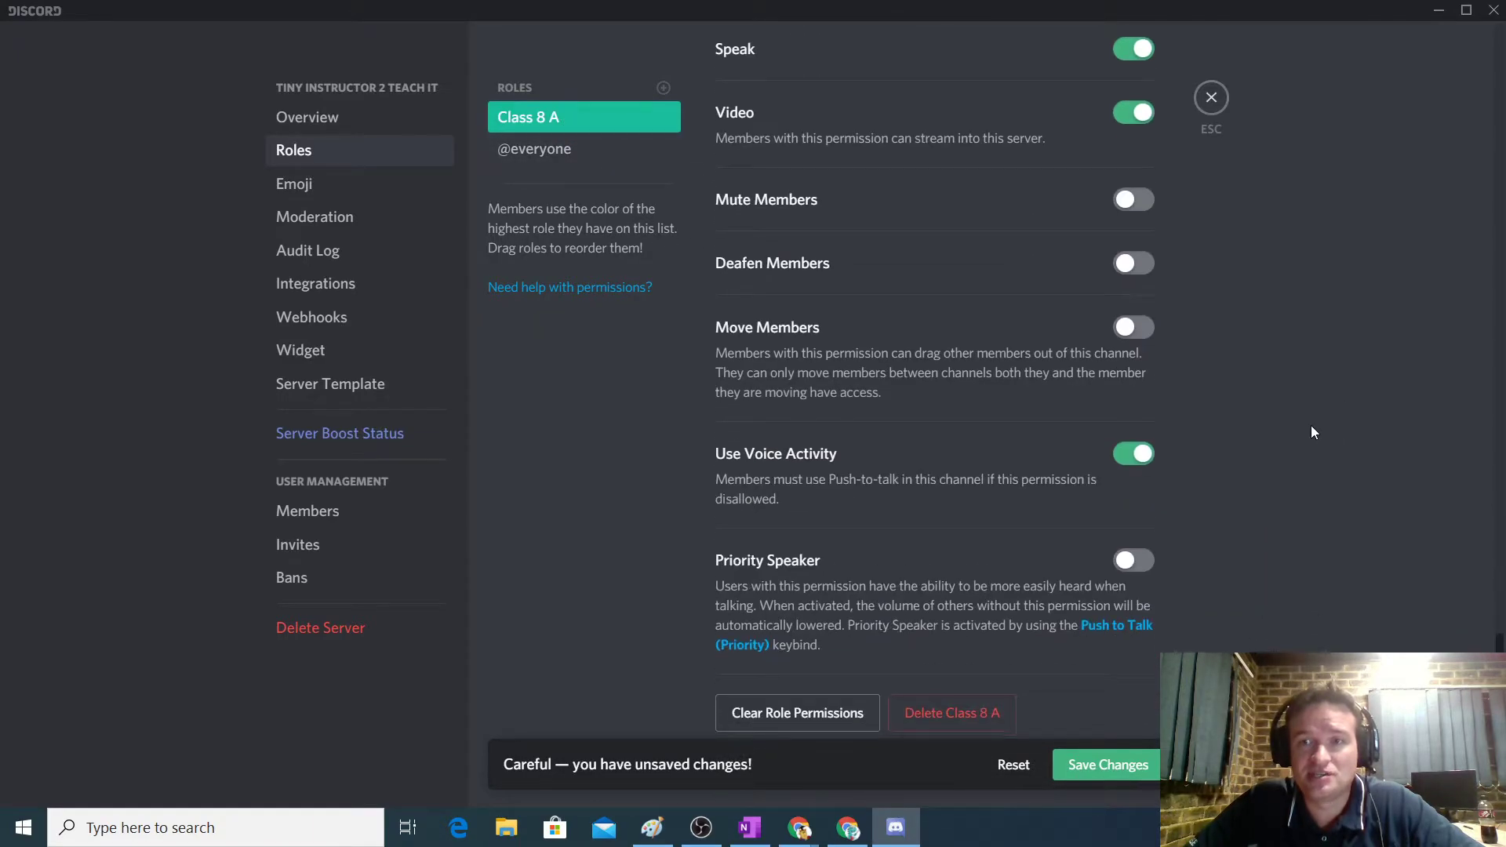
pyautogui.click(540, 151)
pyautogui.scroll(10, 1455, 493)
pyautogui.scroll(15, 1429, 481)
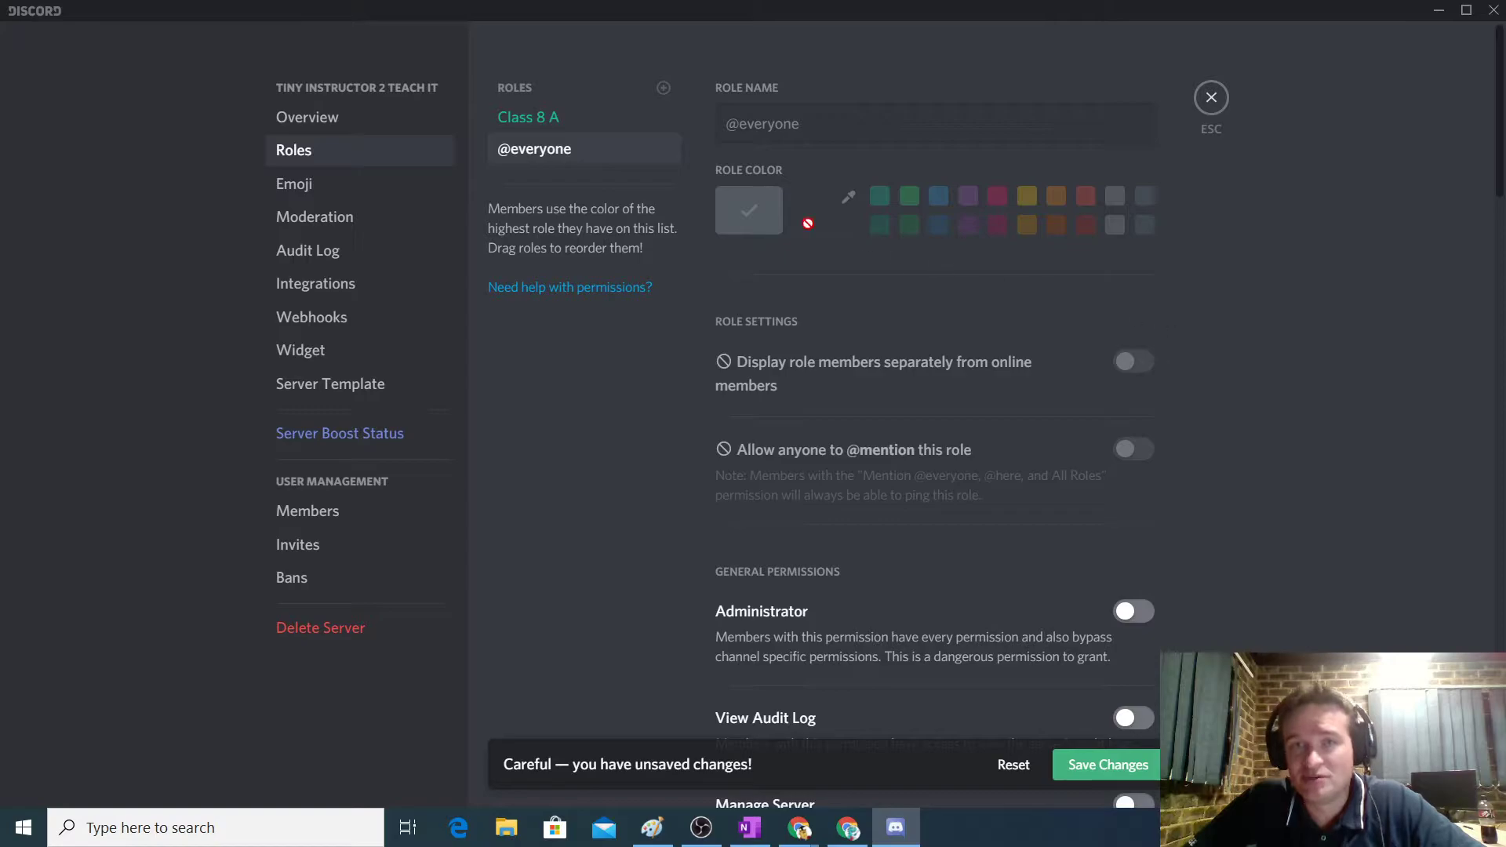
pyautogui.scroll(-4, 924, 341)
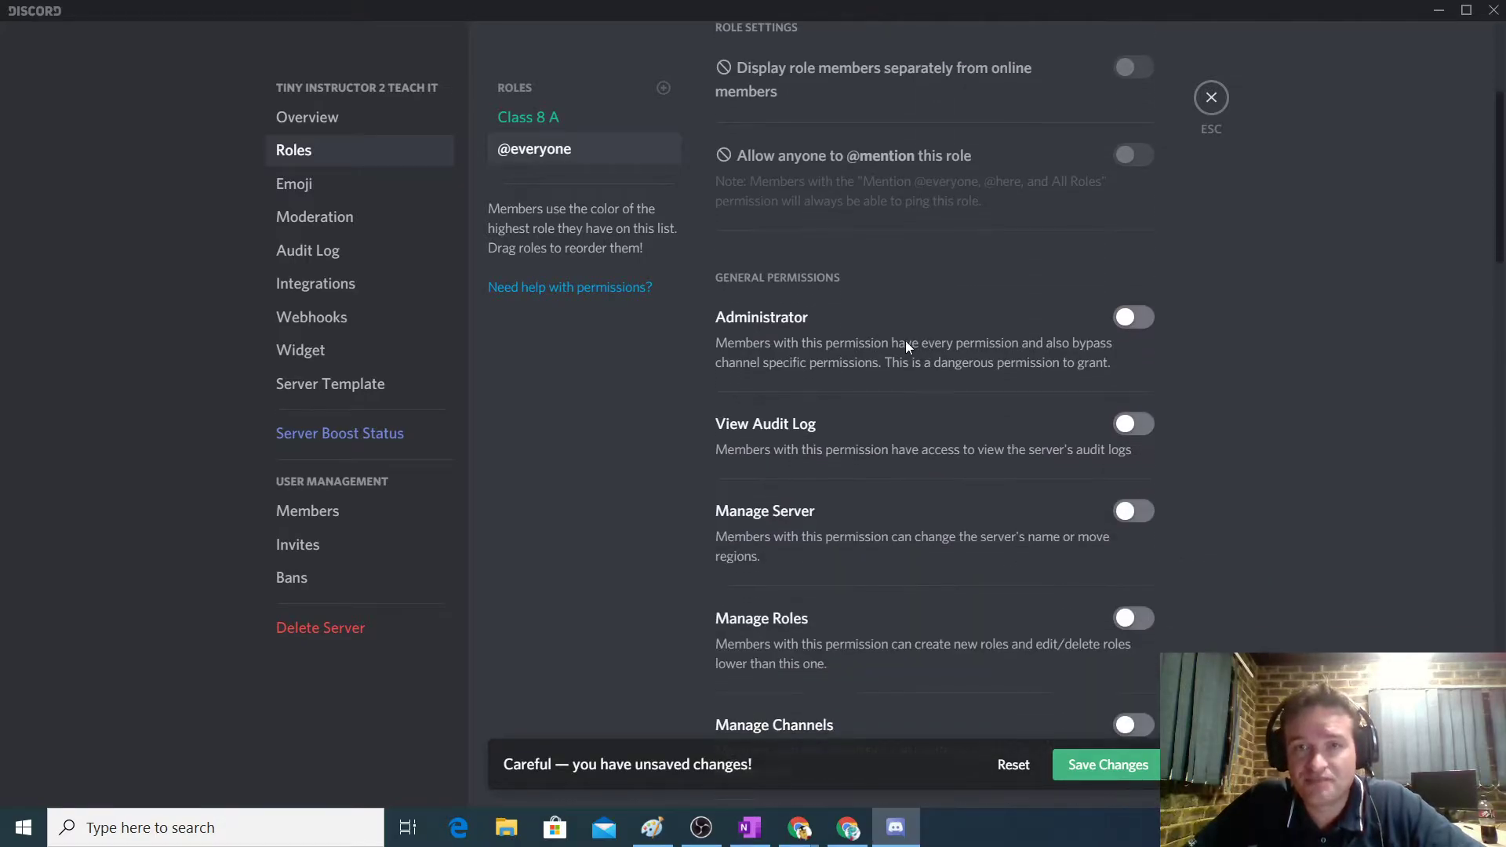
pyautogui.scroll(-2, 994, 312)
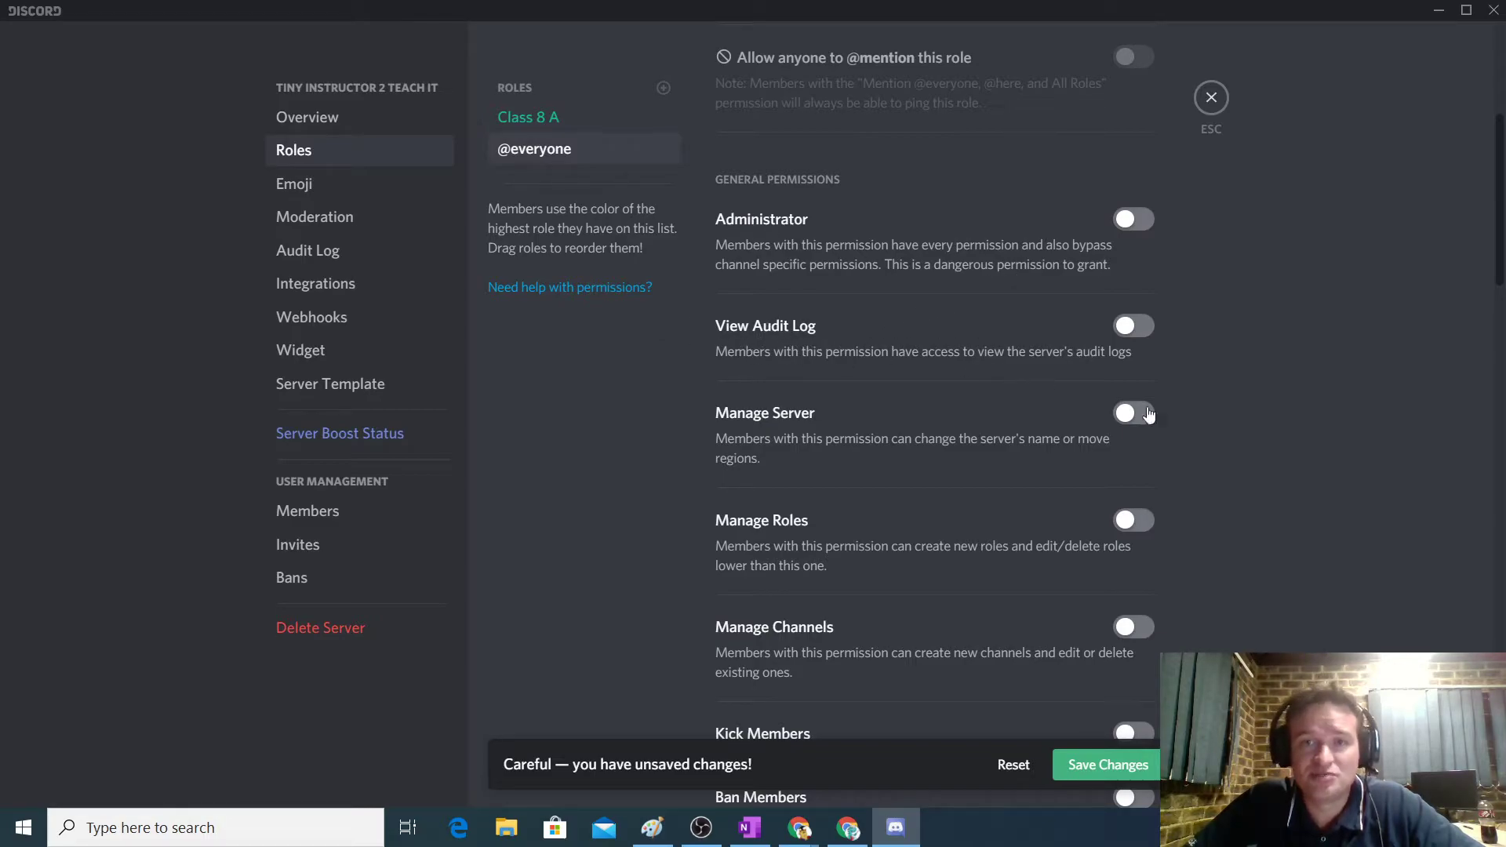
pyautogui.scroll(-4, 1305, 423)
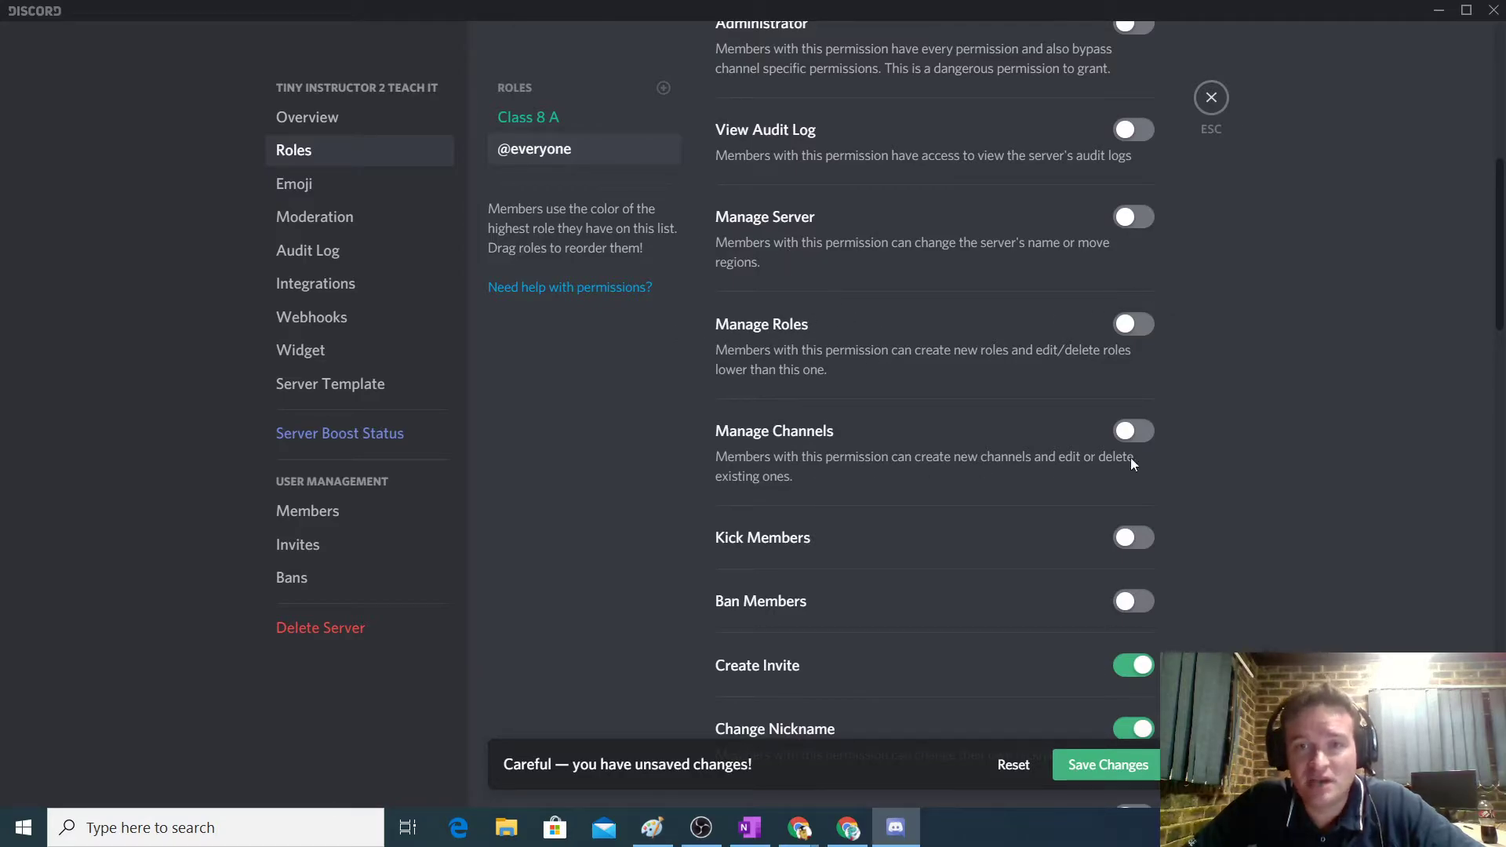
pyautogui.scroll(-6, 1208, 459)
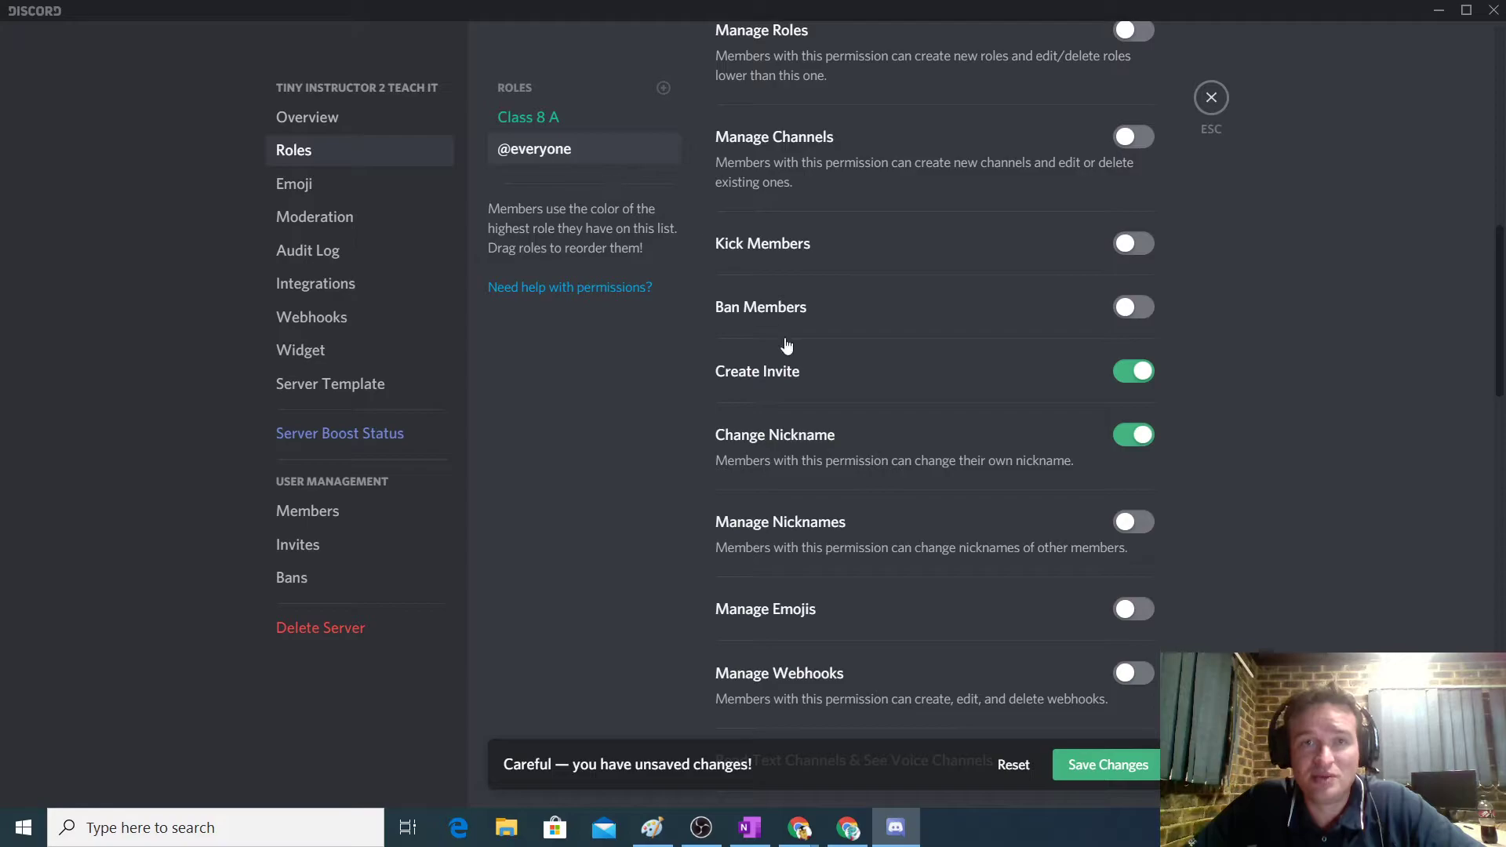
pyautogui.click(1142, 374)
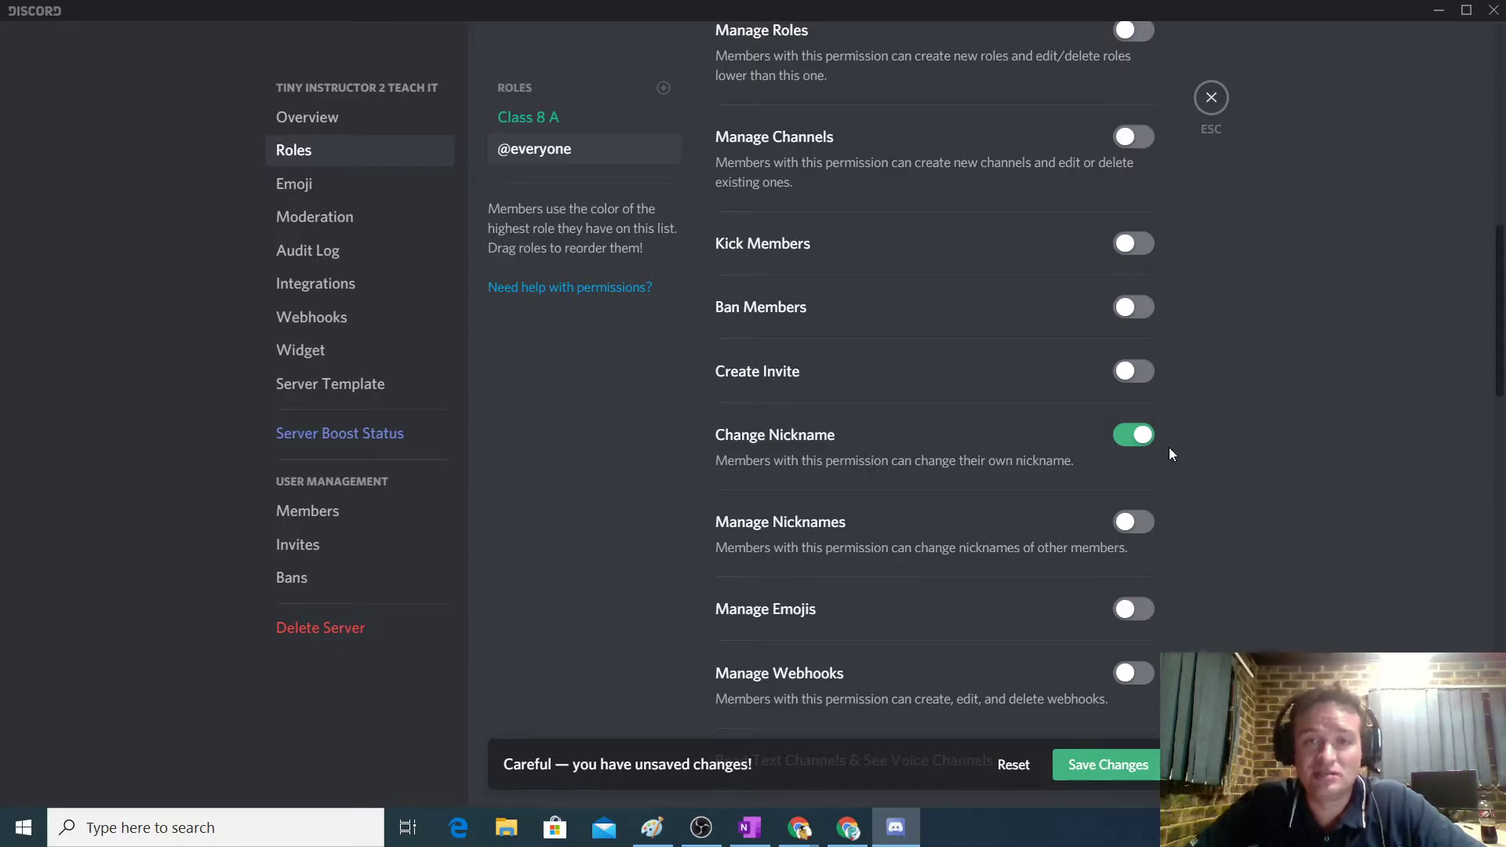
pyautogui.click(1142, 436)
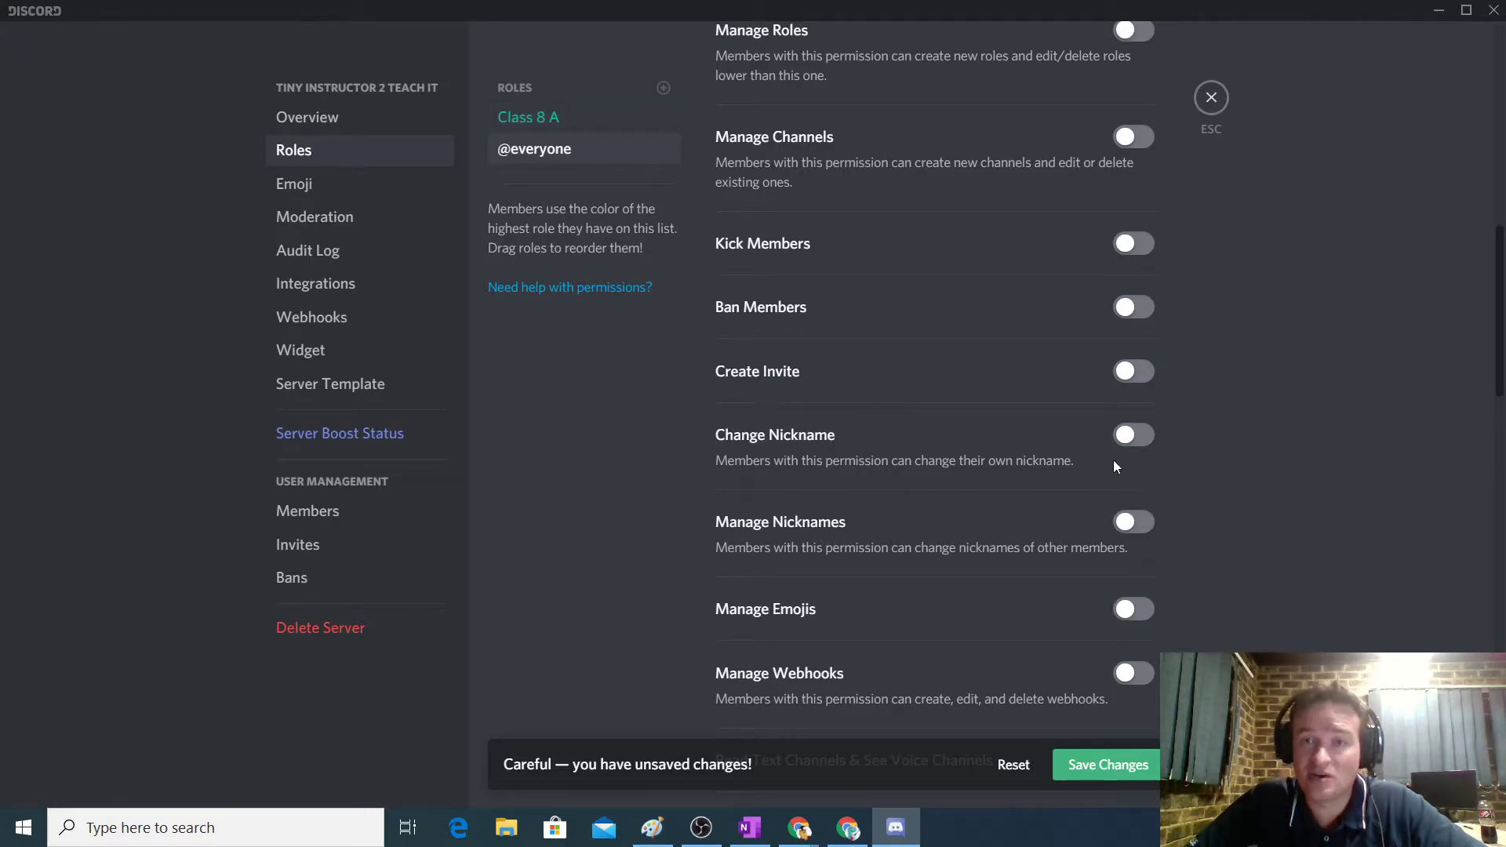
pyautogui.click(1133, 439)
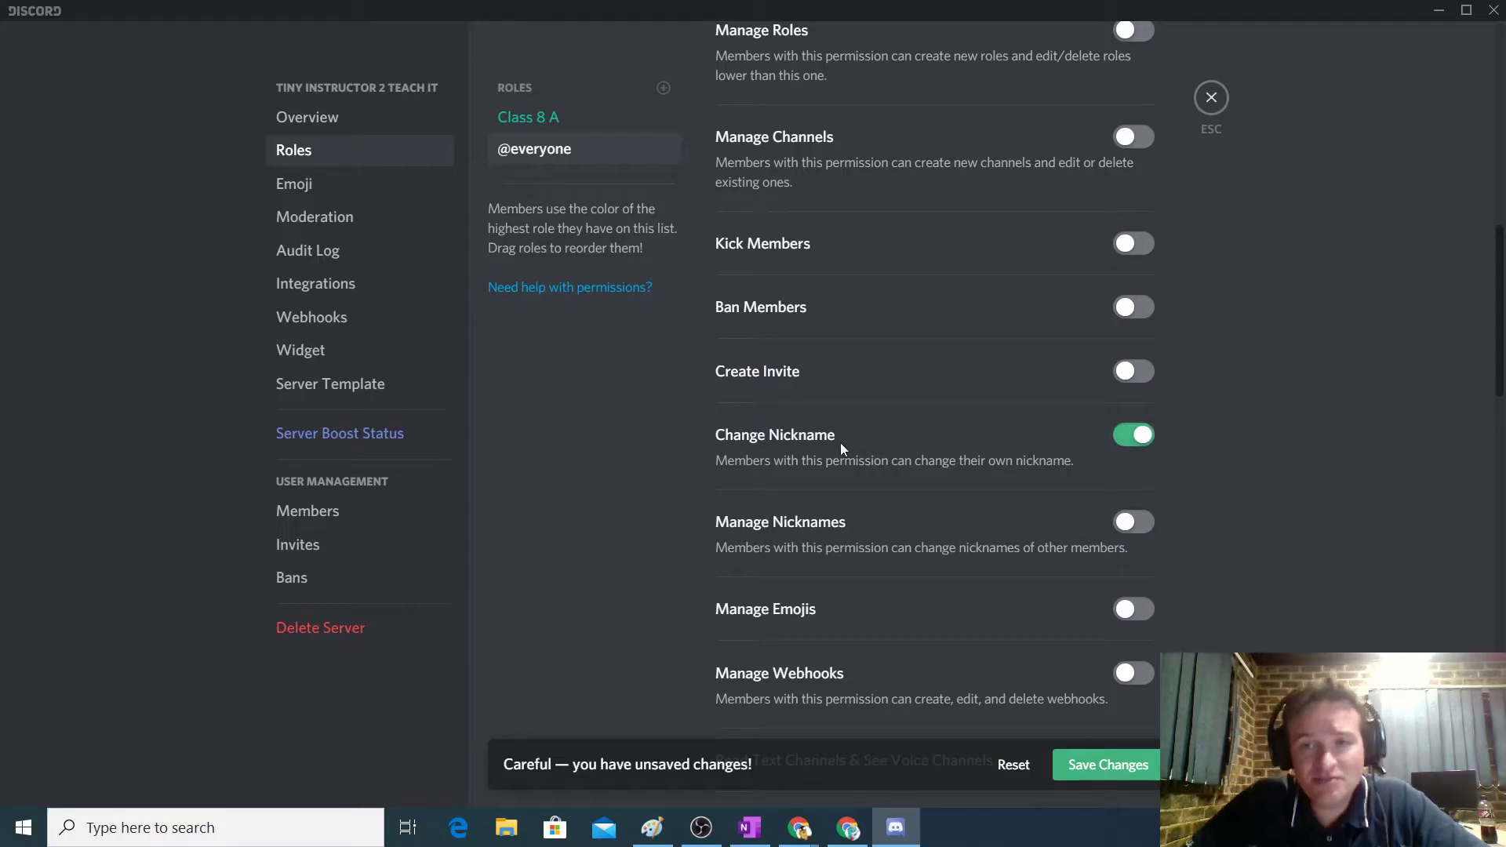
pyautogui.scroll(-2, 1045, 487)
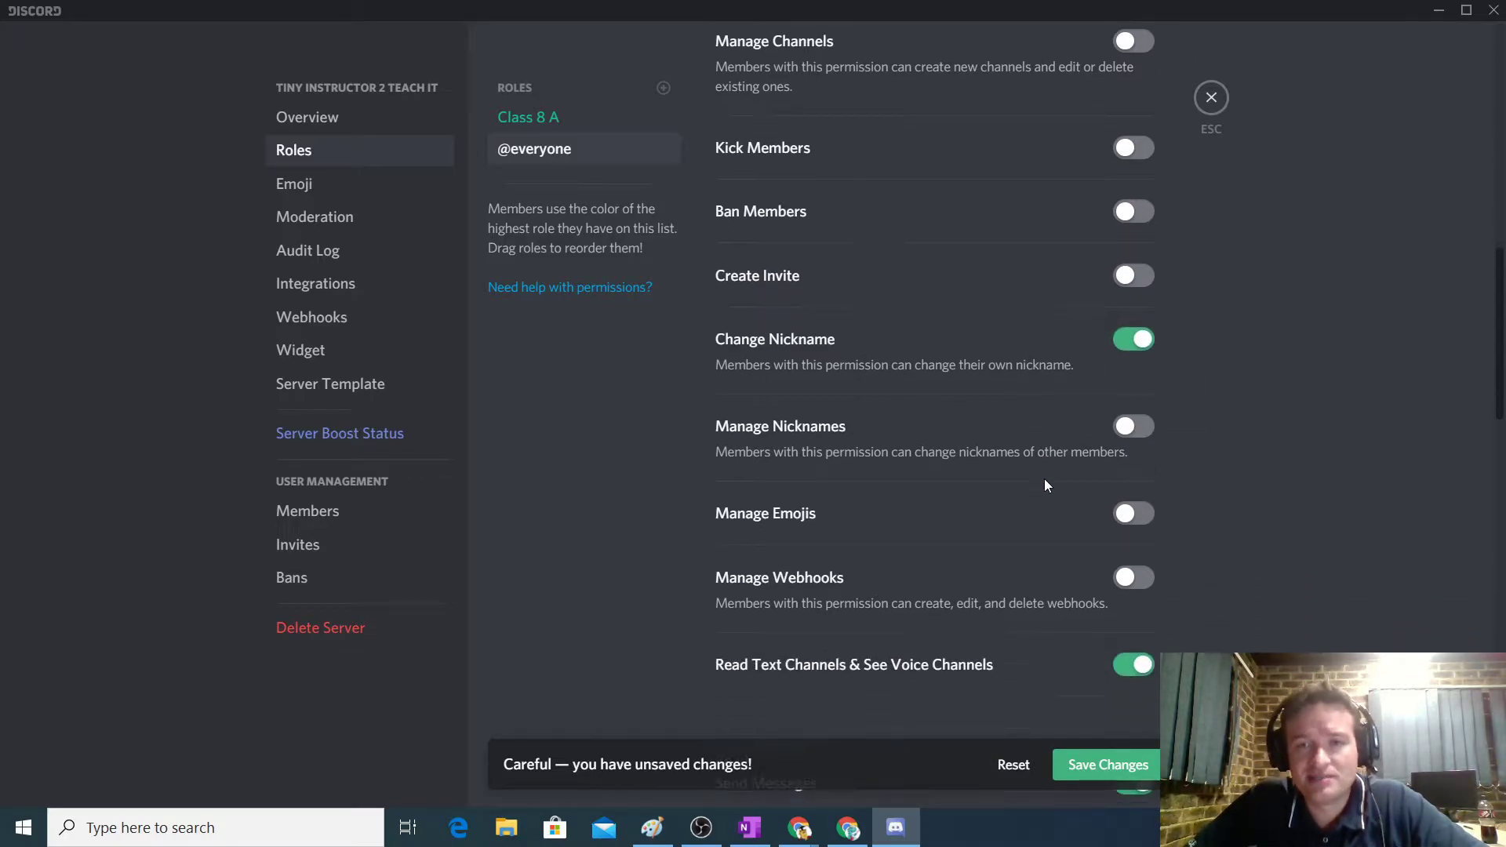
pyautogui.scroll(-3, 1089, 411)
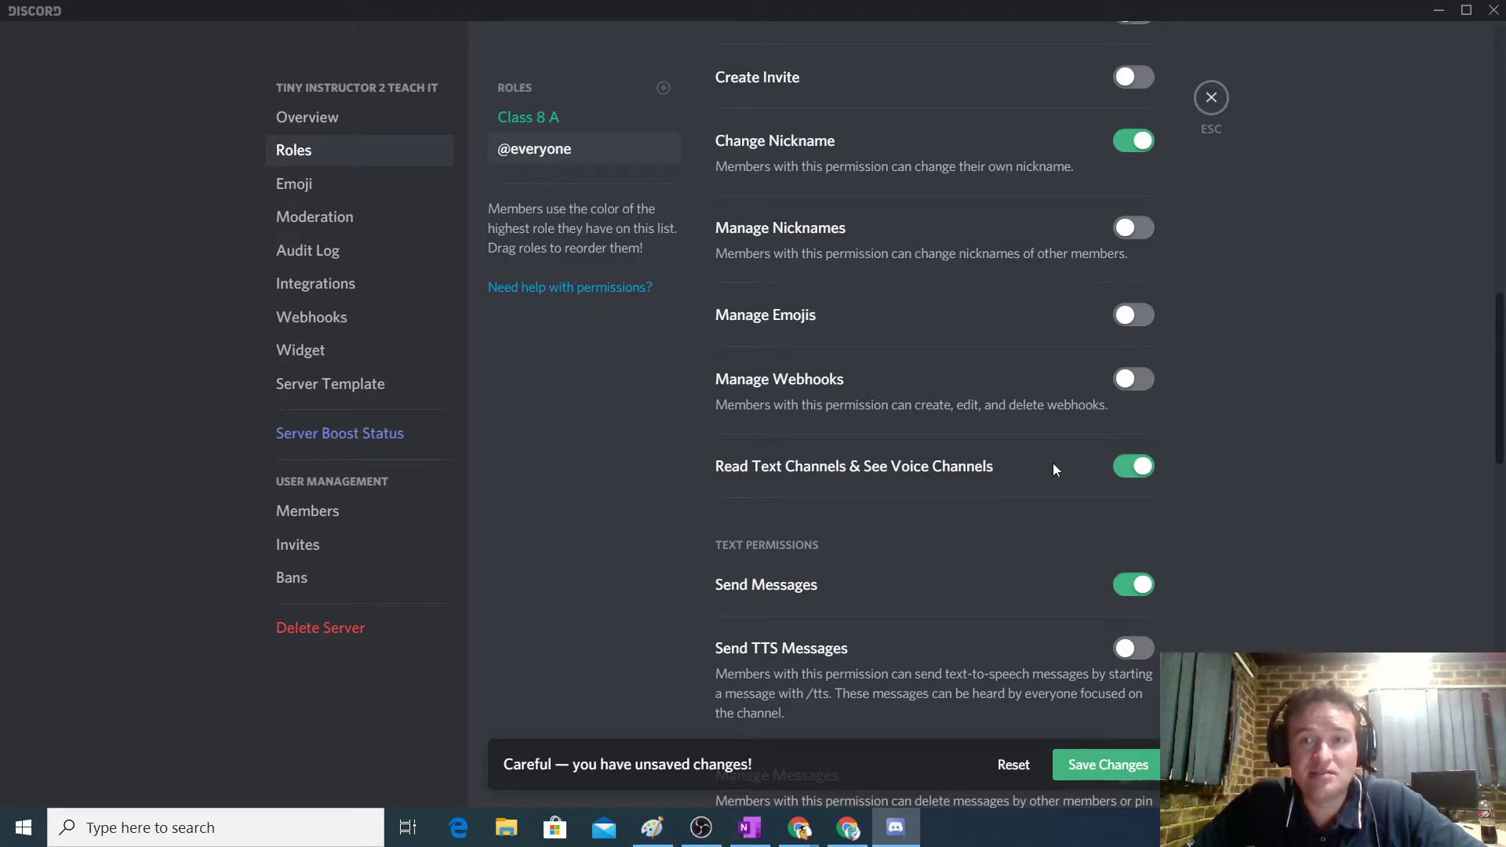
pyautogui.scroll(-4, 981, 528)
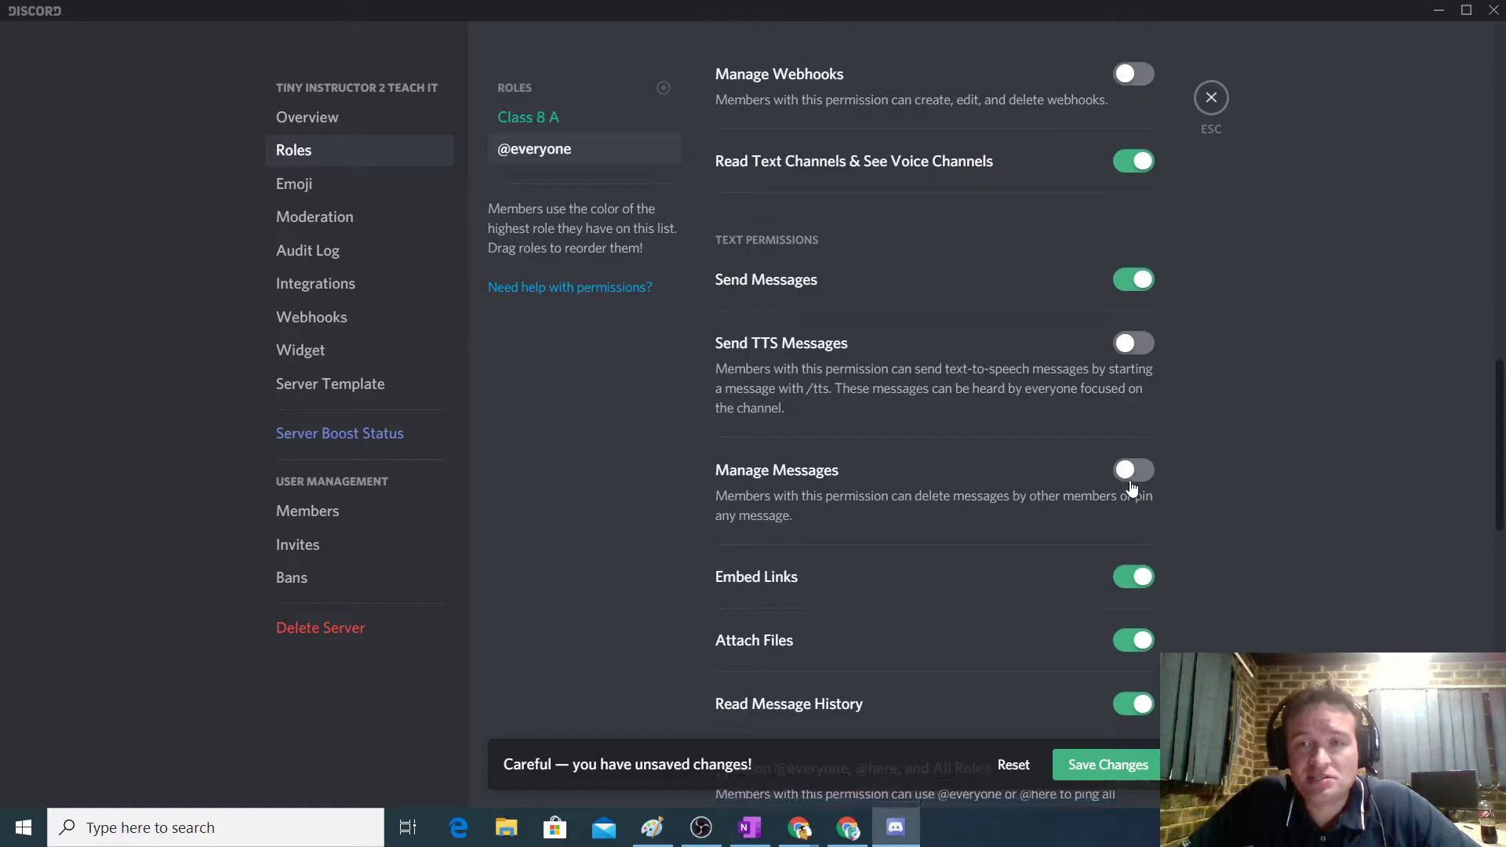
pyautogui.scroll(-3, 1042, 465)
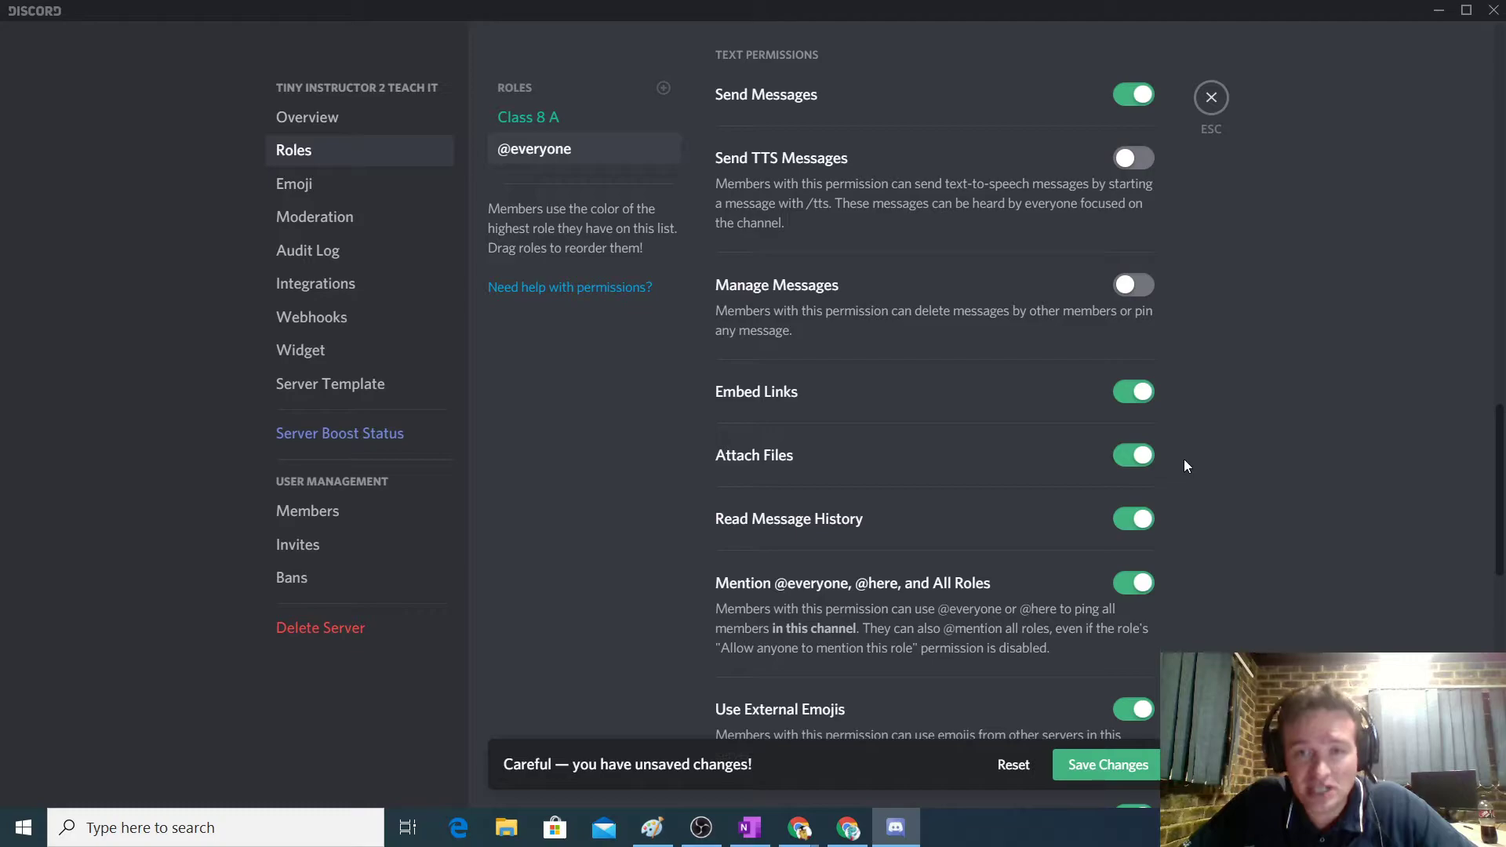
pyautogui.scroll(-1, 1183, 474)
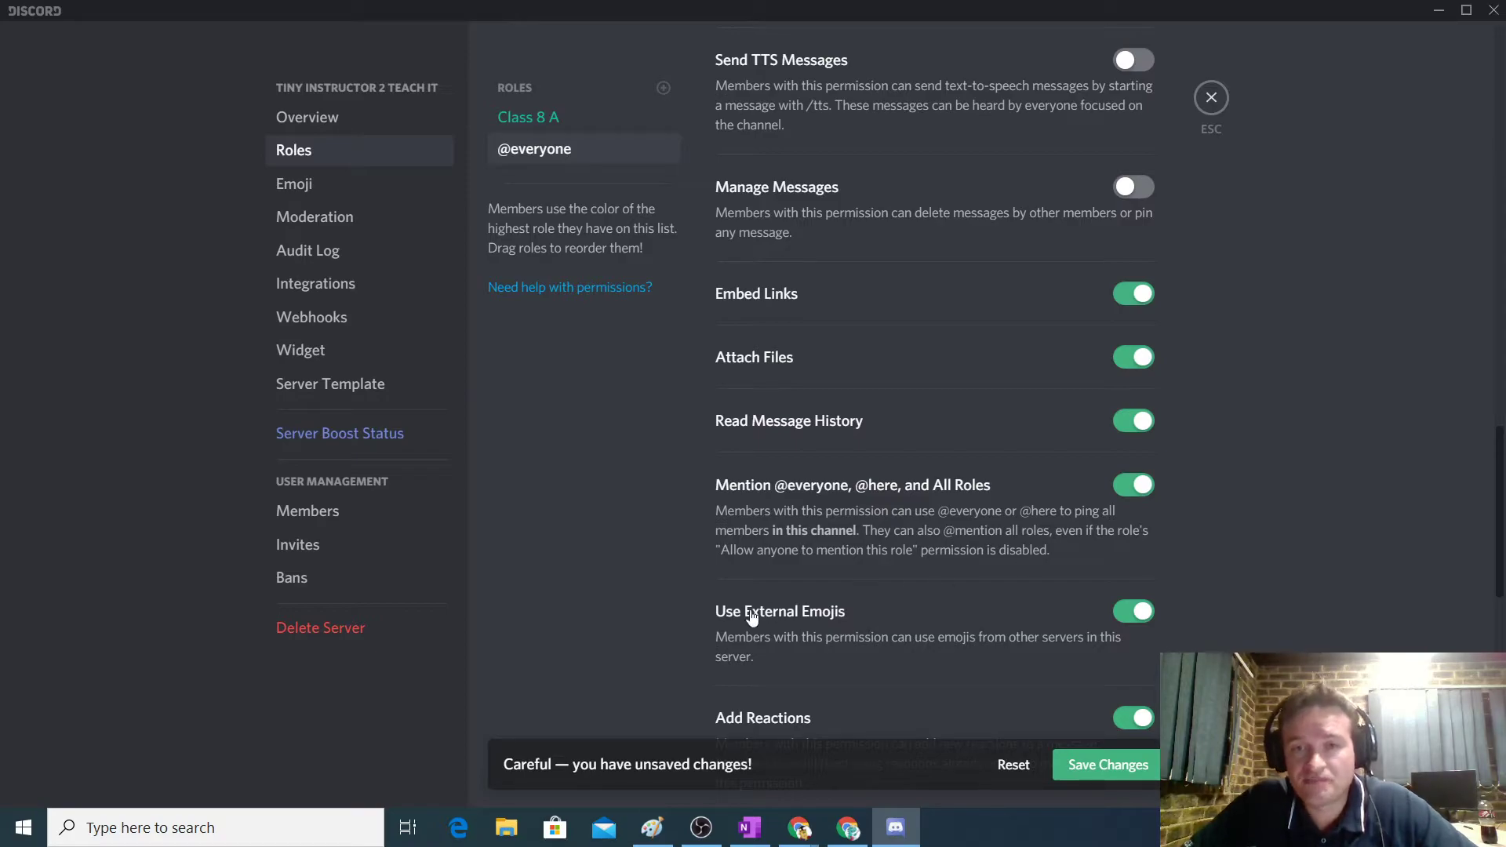
pyautogui.scroll(-3, 1324, 577)
pyautogui.click(1143, 421)
pyautogui.click(1139, 523)
pyautogui.scroll(-3, 1249, 524)
pyautogui.scroll(1, 1249, 524)
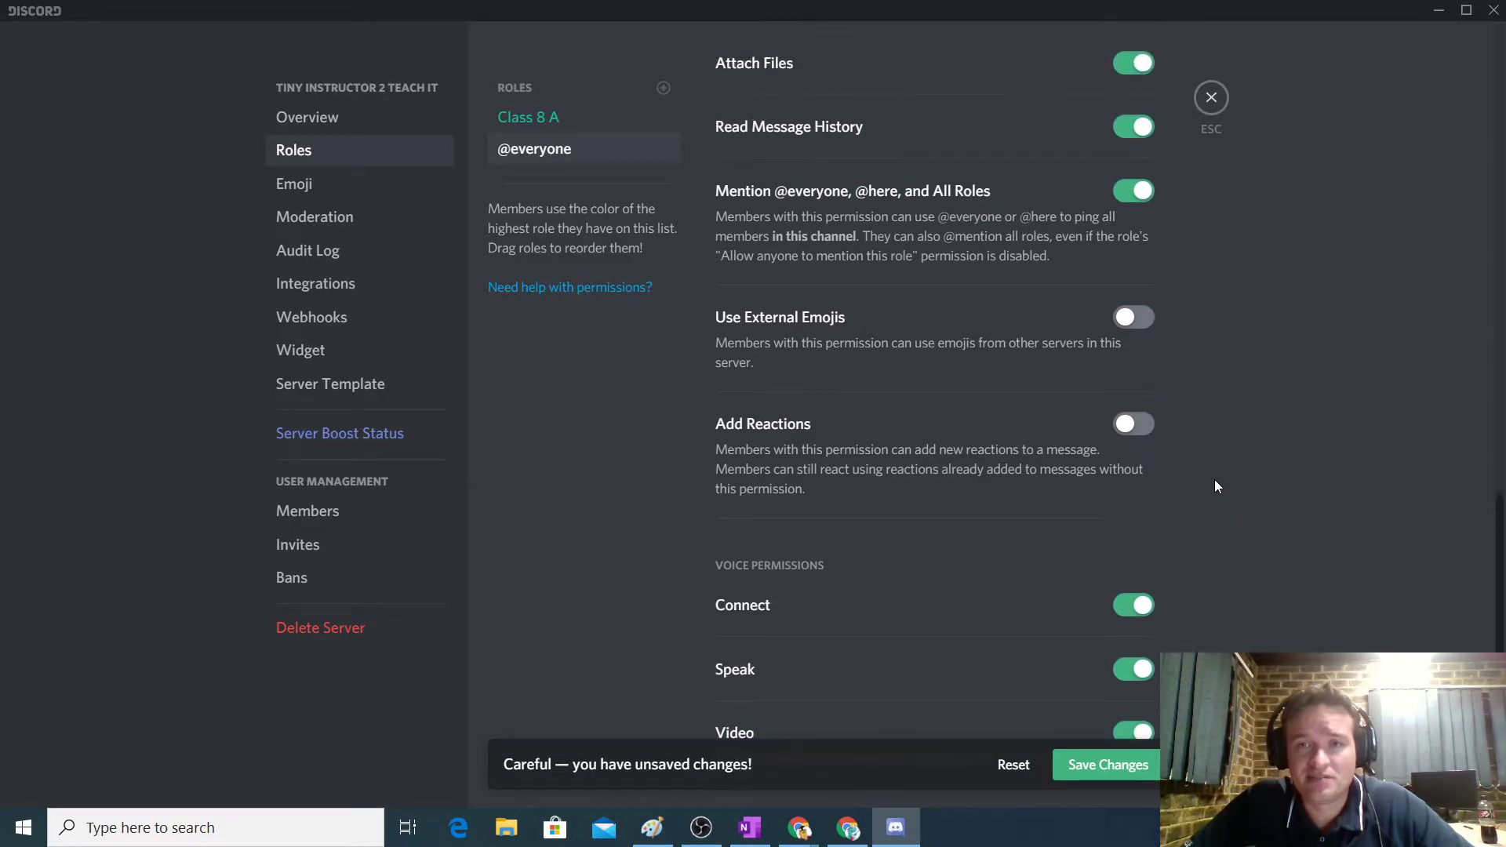
pyautogui.scroll(-3, 1216, 481)
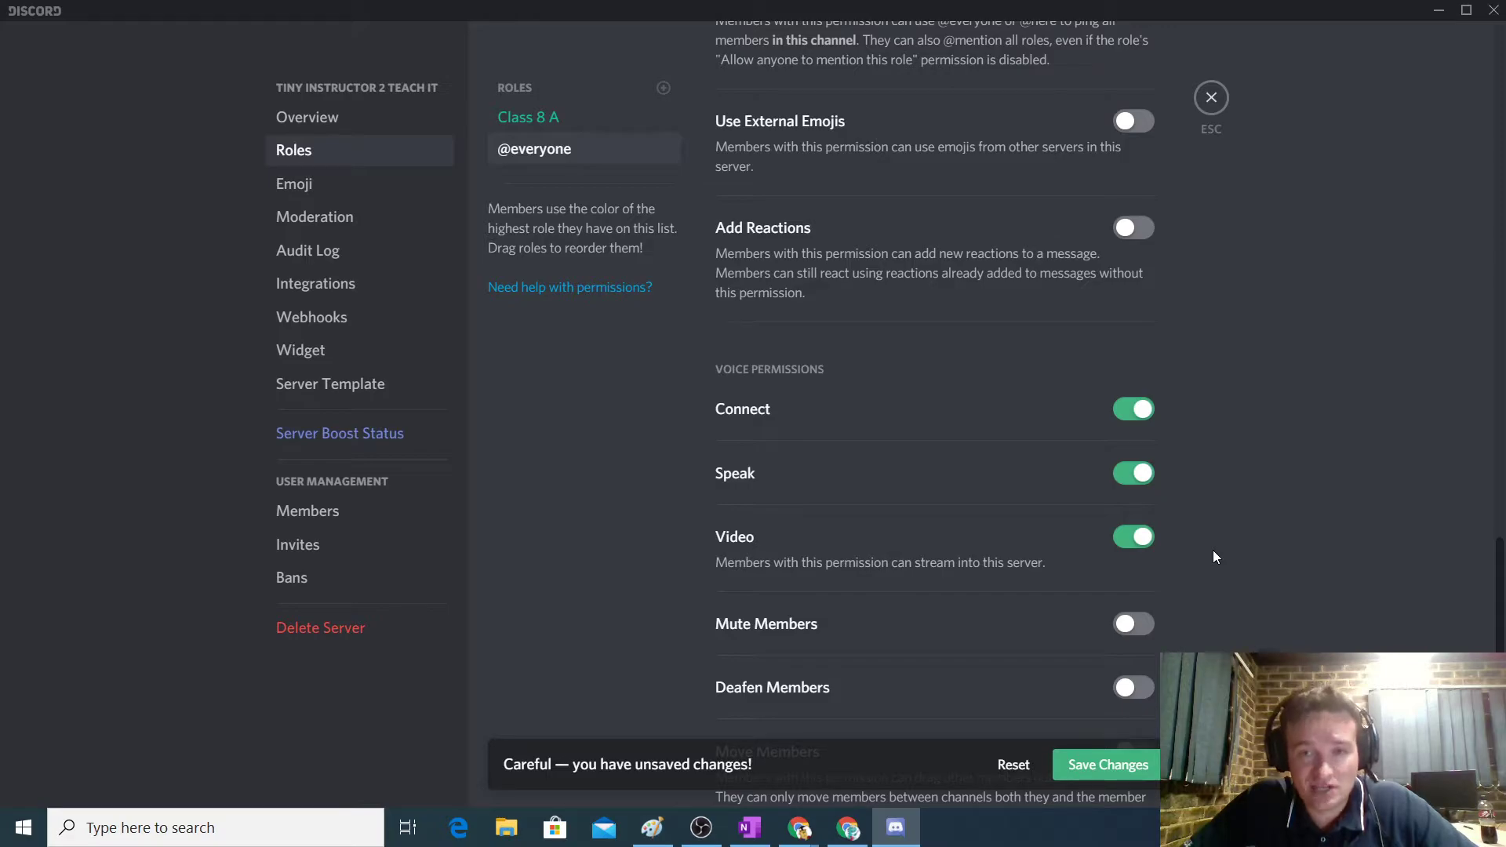
pyautogui.scroll(-4, 1213, 555)
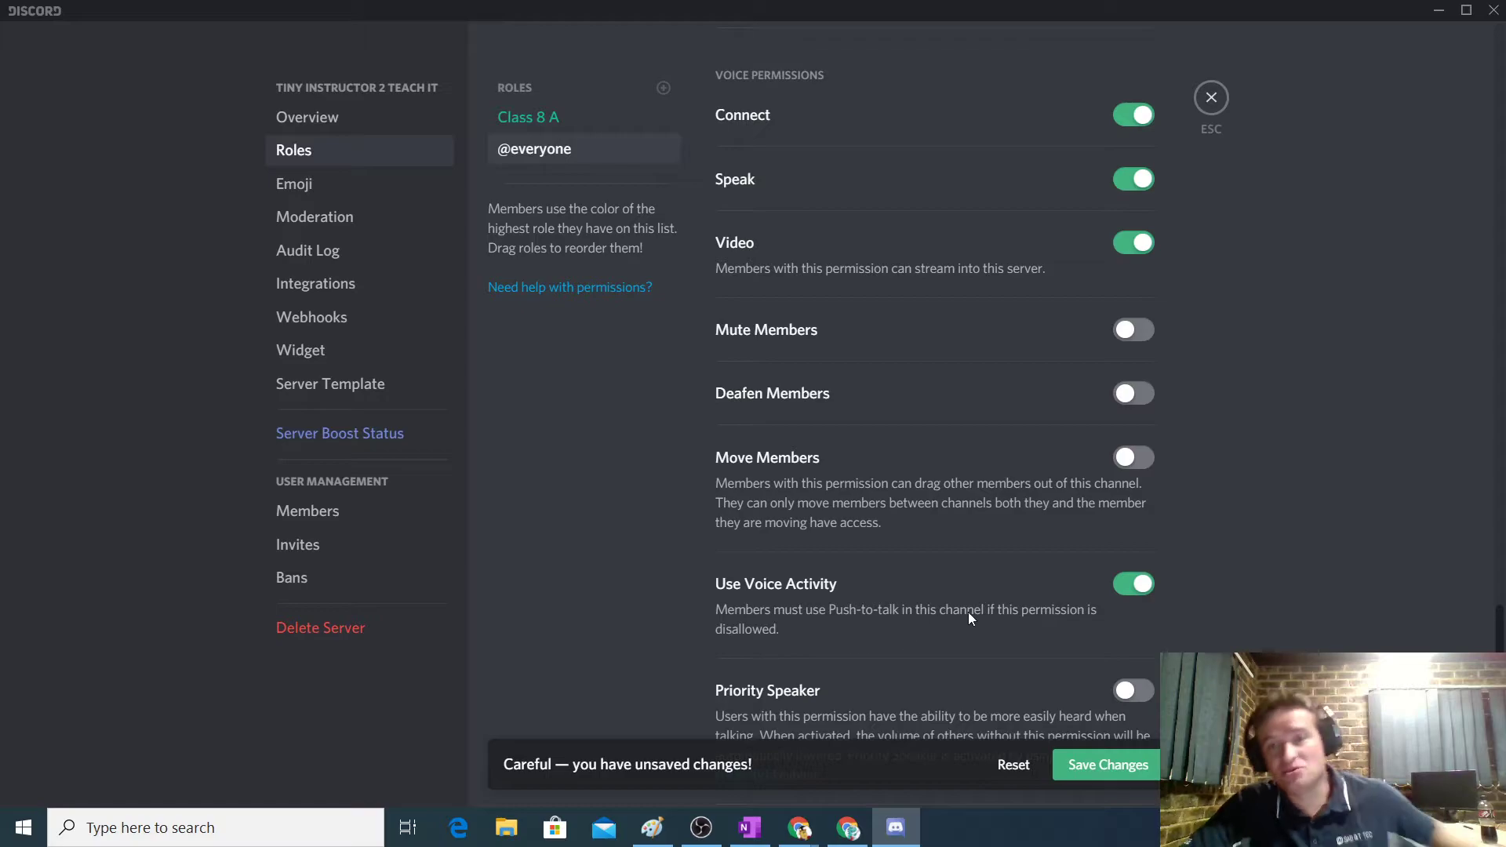
pyautogui.scroll(-1, 1147, 592)
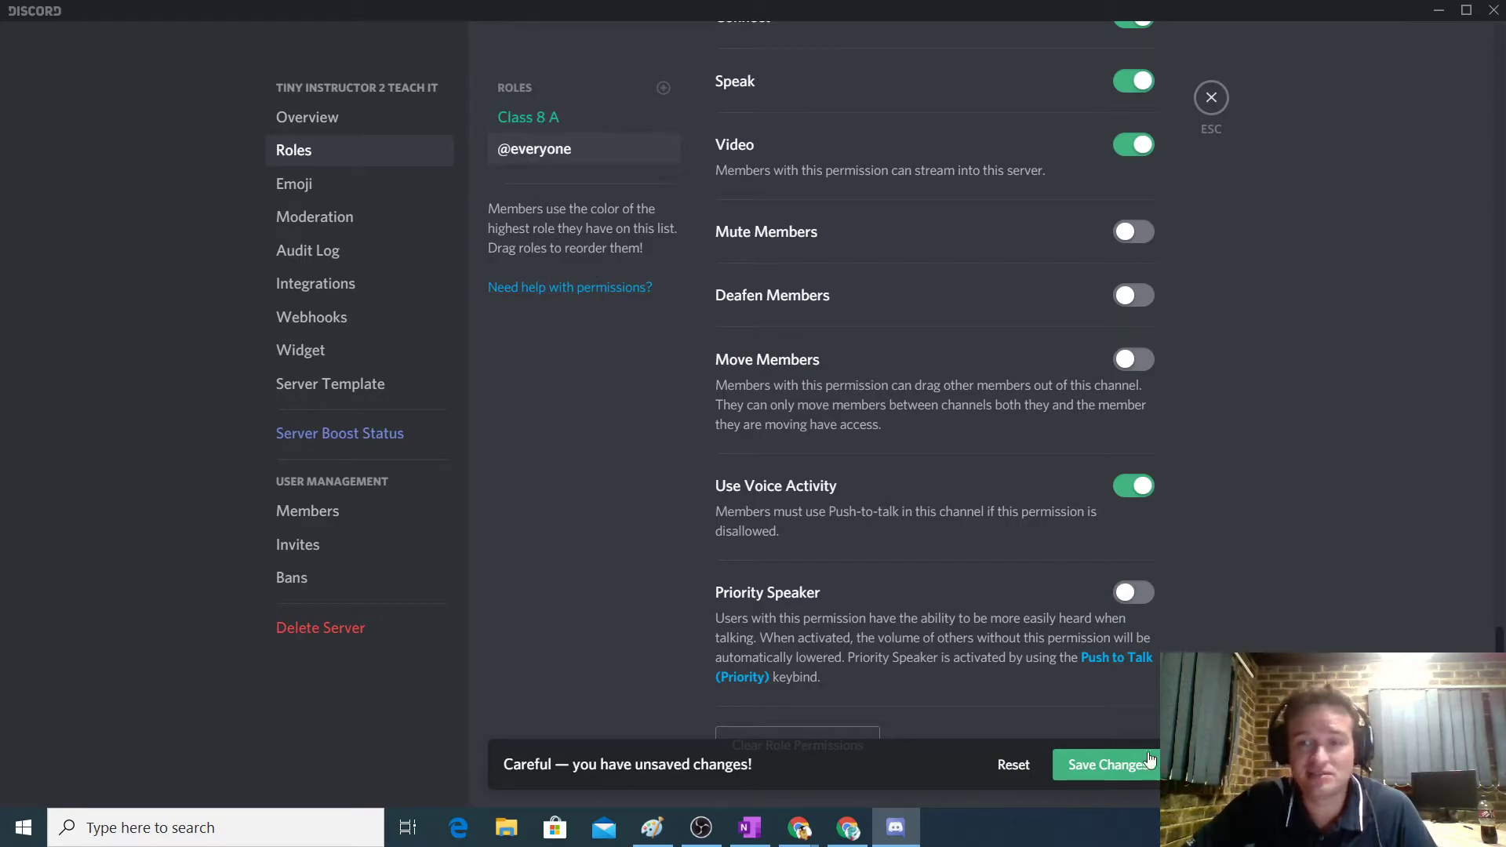
pyautogui.click(1115, 772)
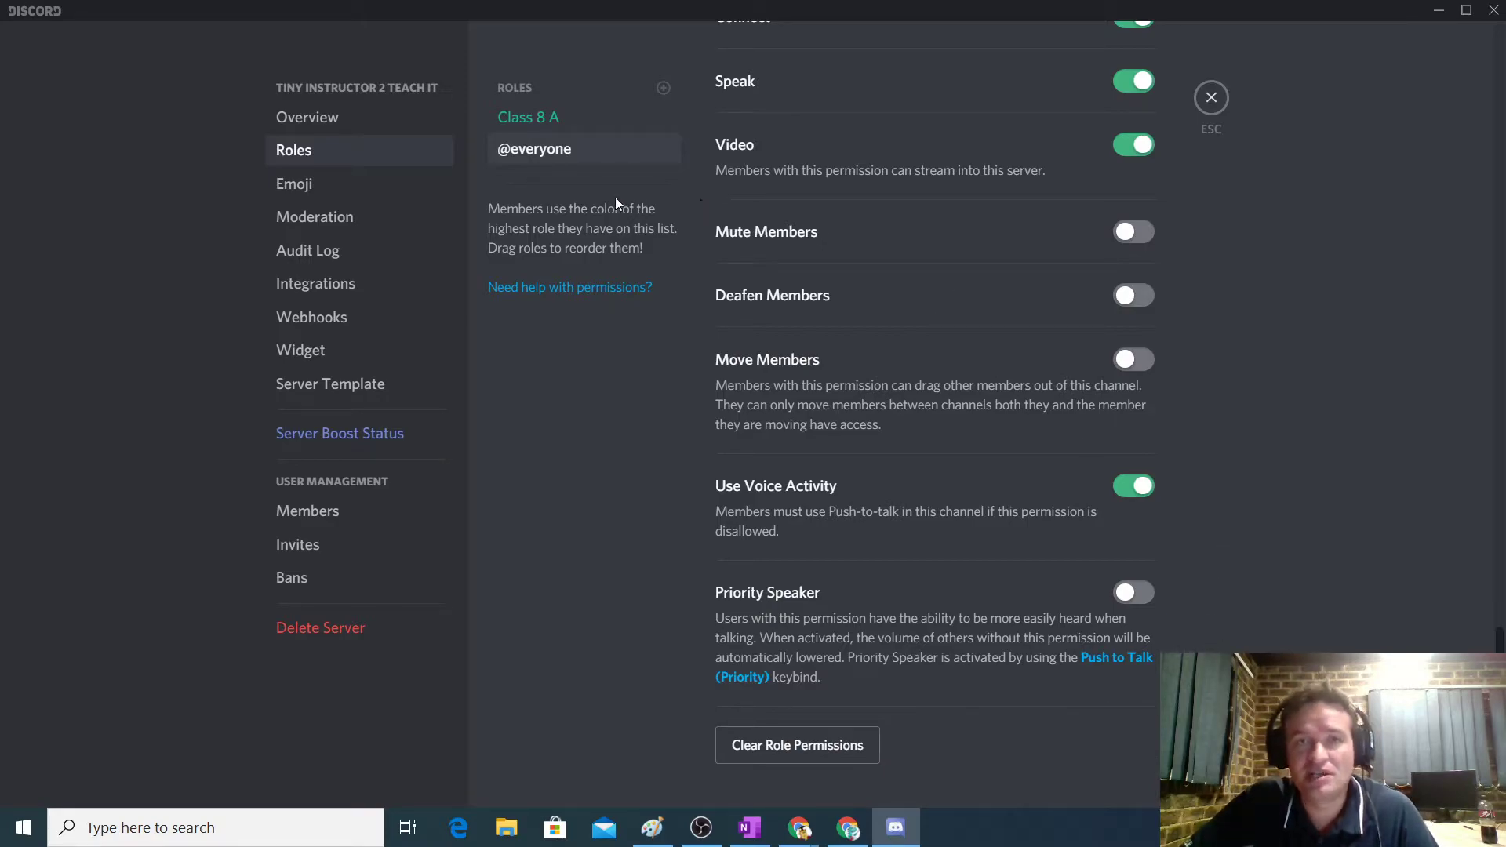
# Step: Turn off the Create Invite permission for the Class 8 A role
pyautogui.click(515, 126)
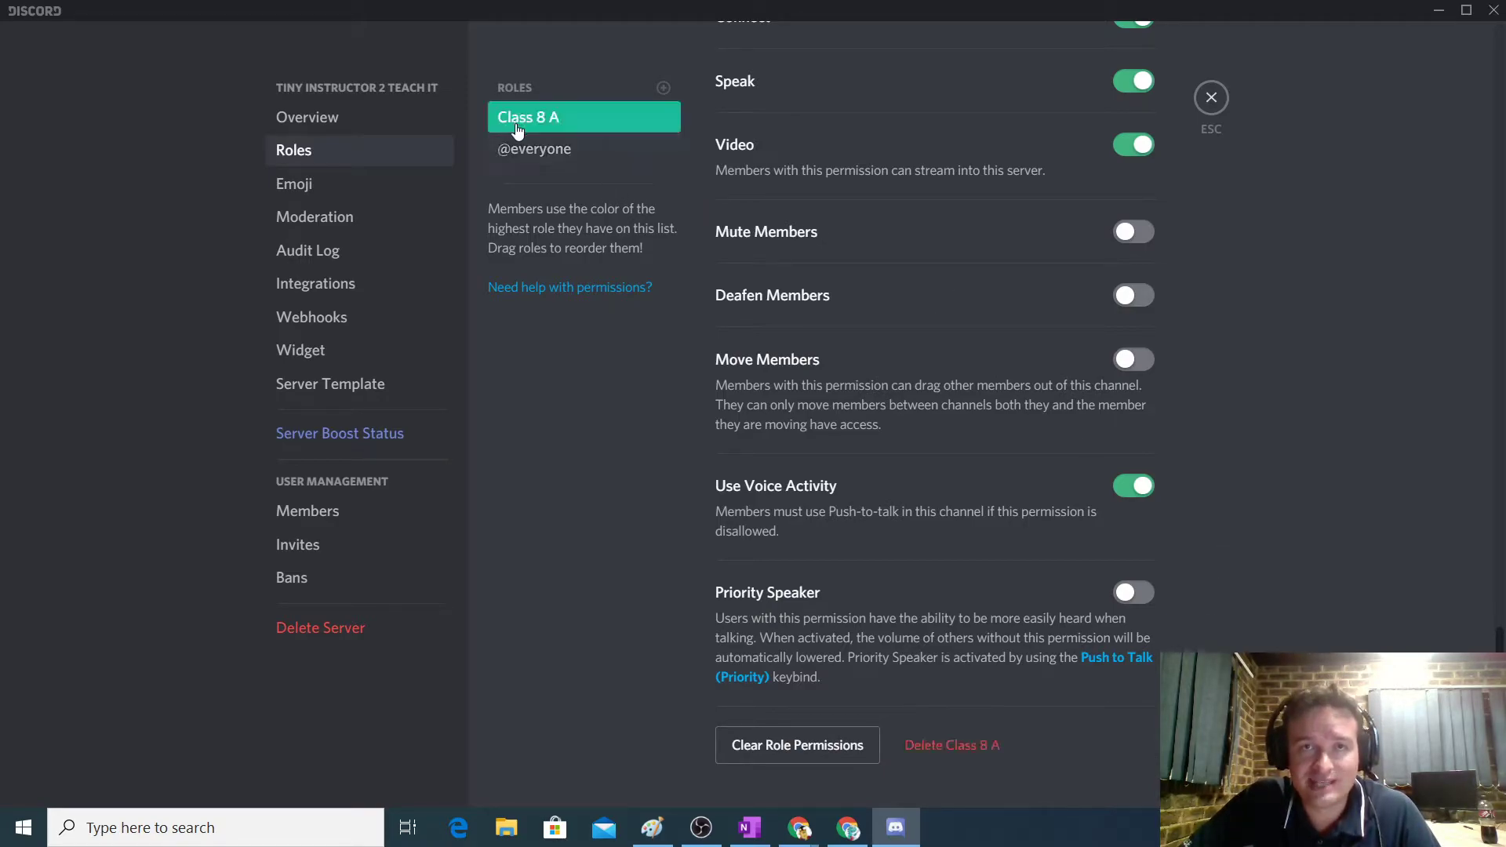
pyautogui.scroll(-1, 1048, 471)
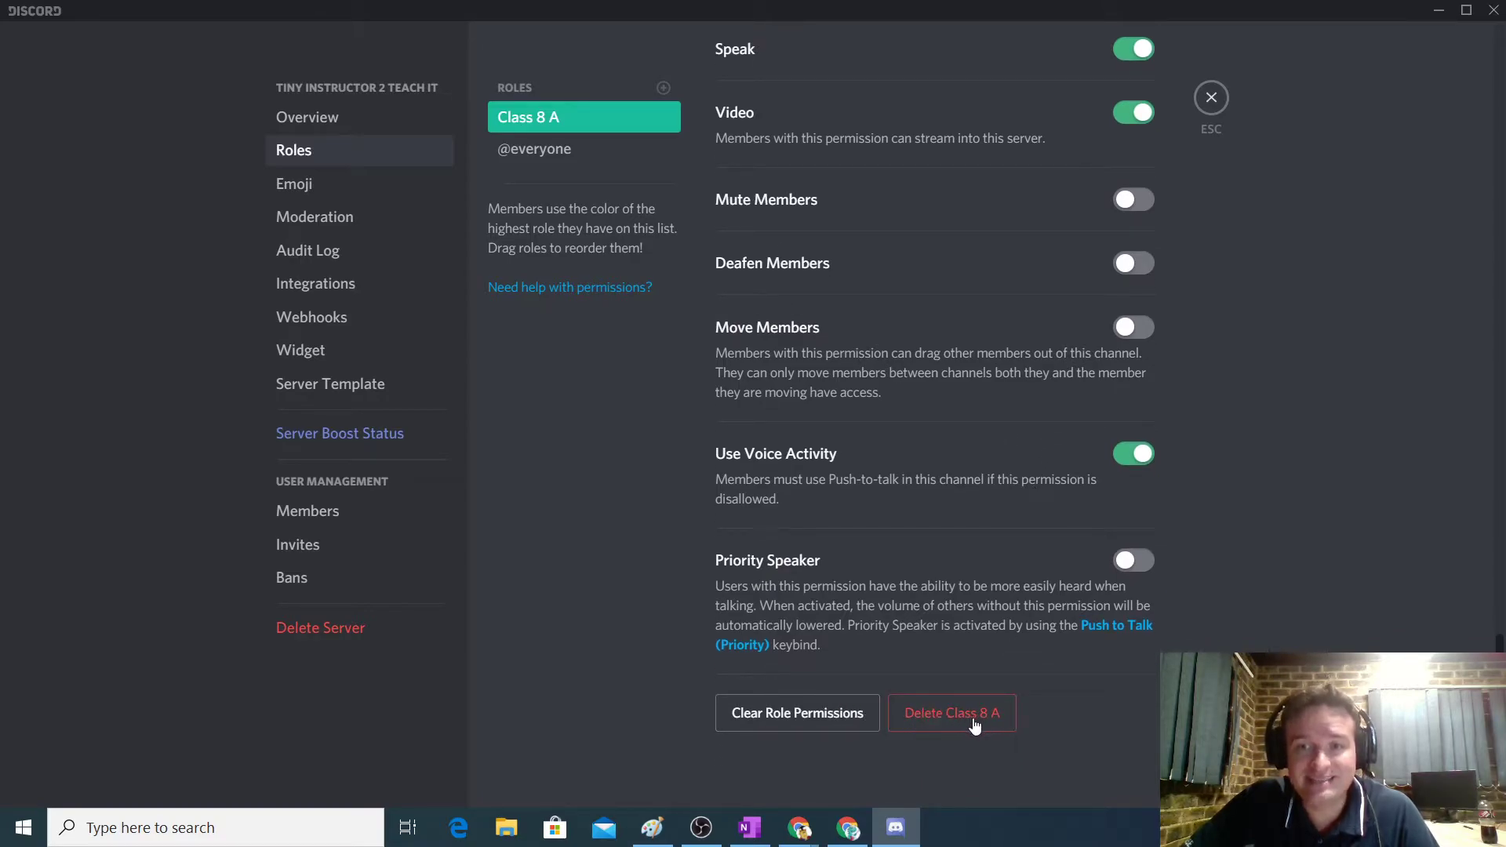
pyautogui.click(539, 149)
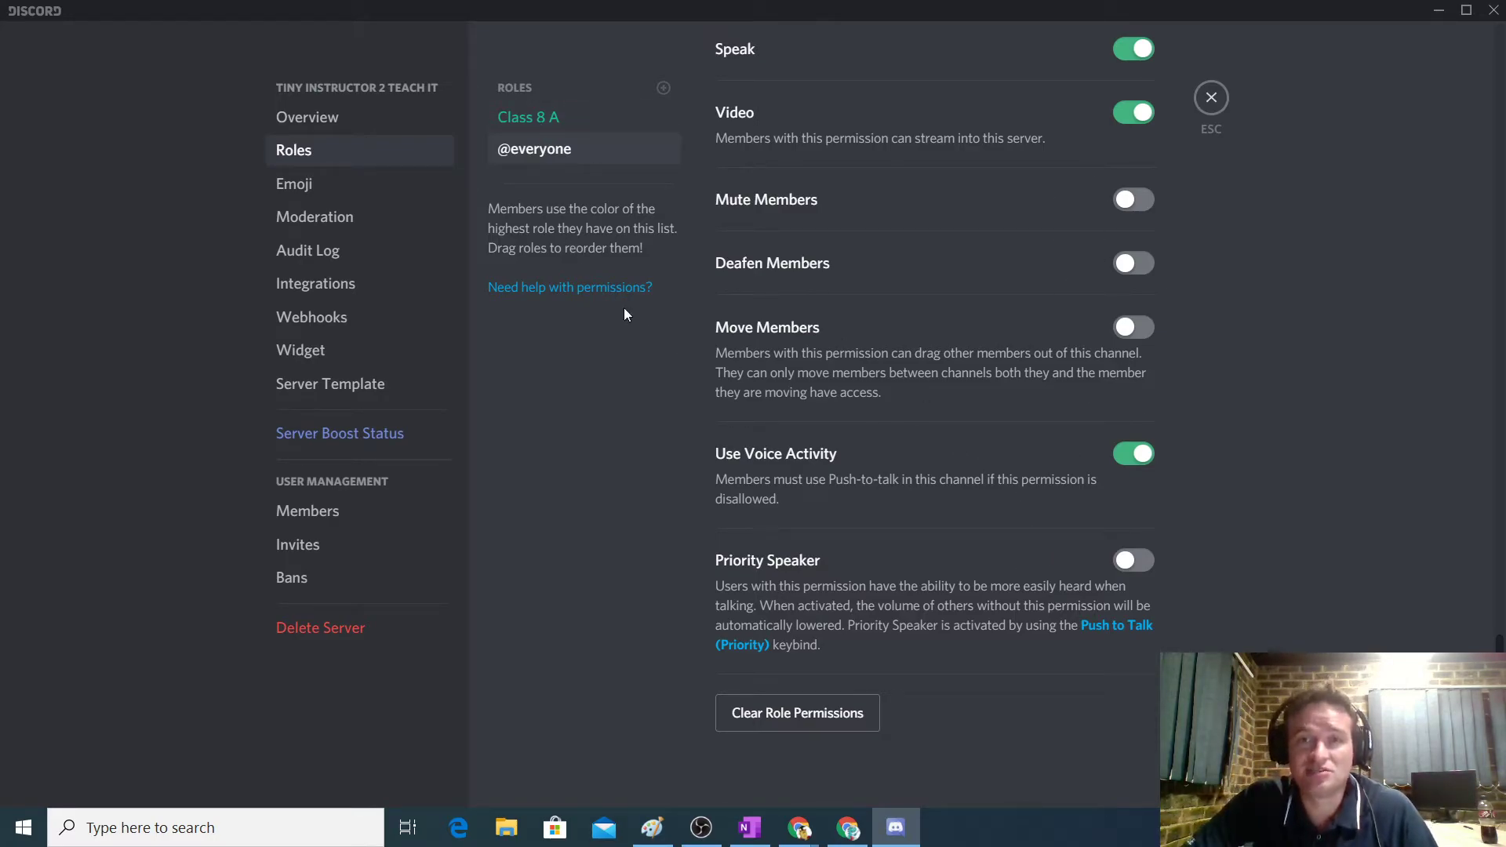
pyautogui.click(528, 131)
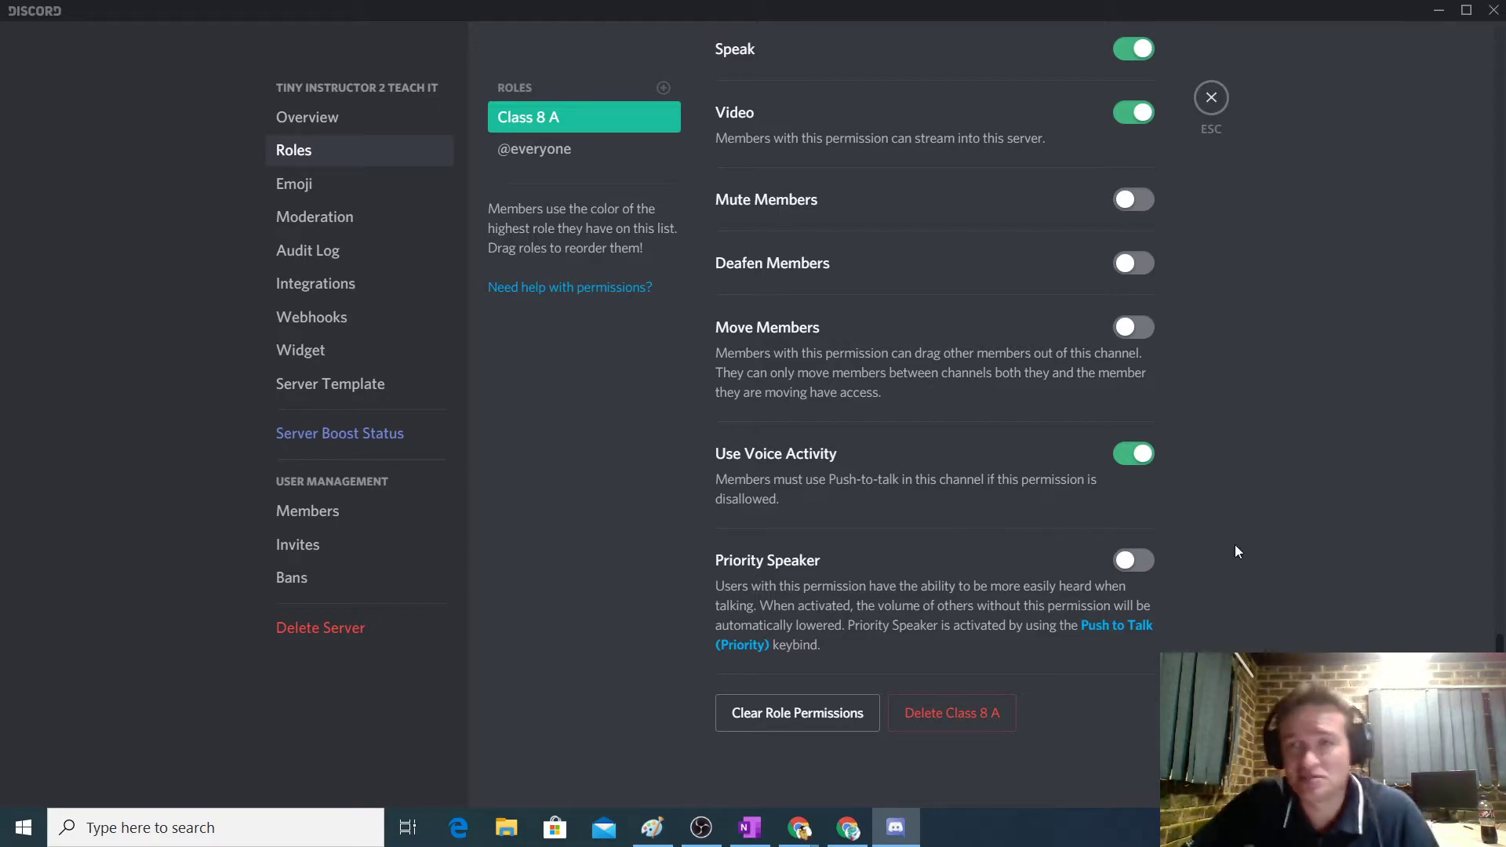
pyautogui.scroll(15, 1234, 546)
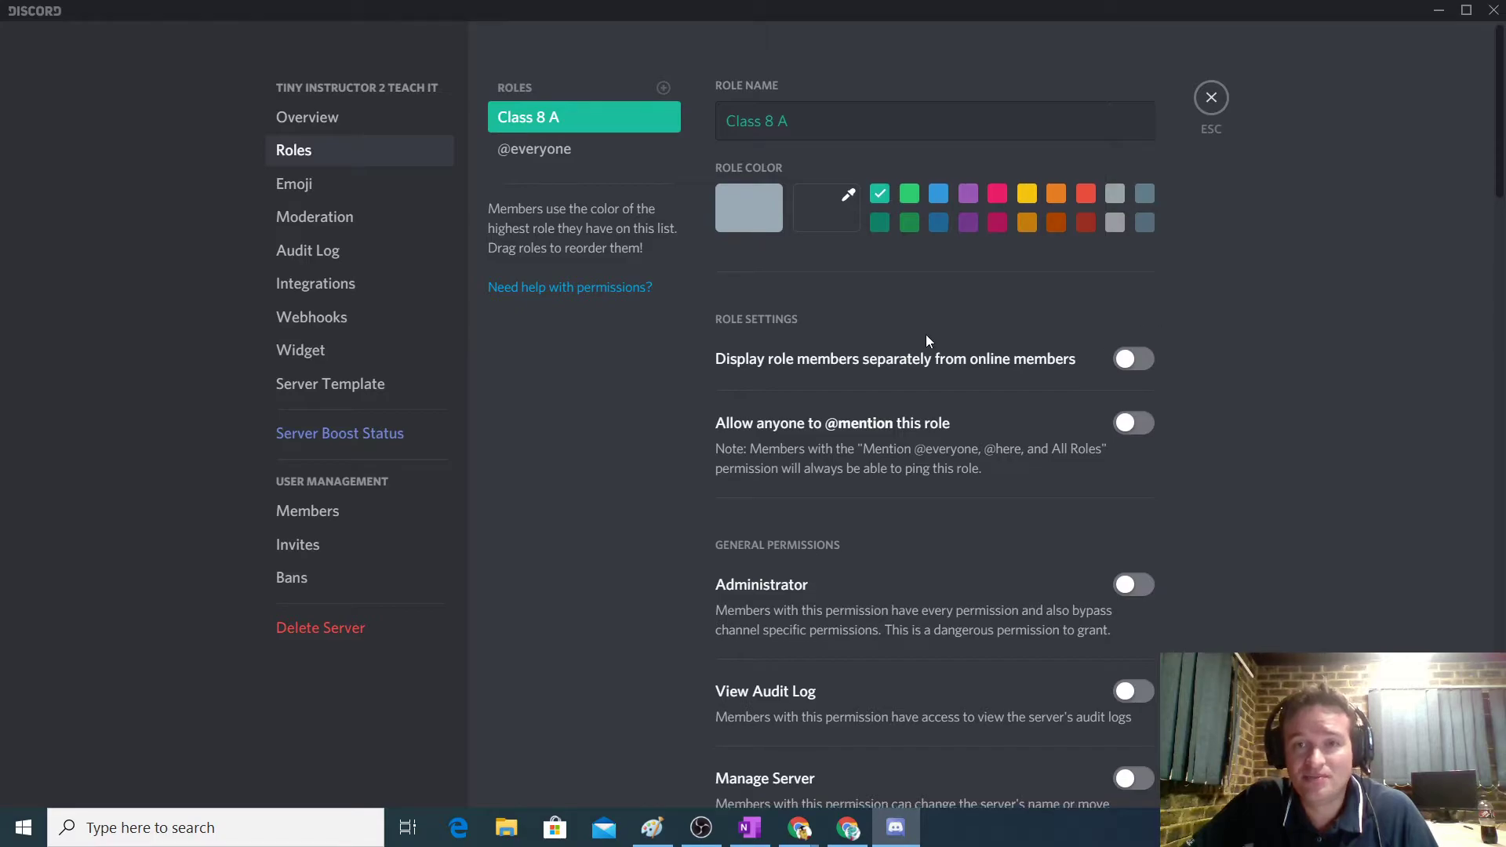
pyautogui.scroll(-8, 926, 334)
pyautogui.scroll(-3, 925, 334)
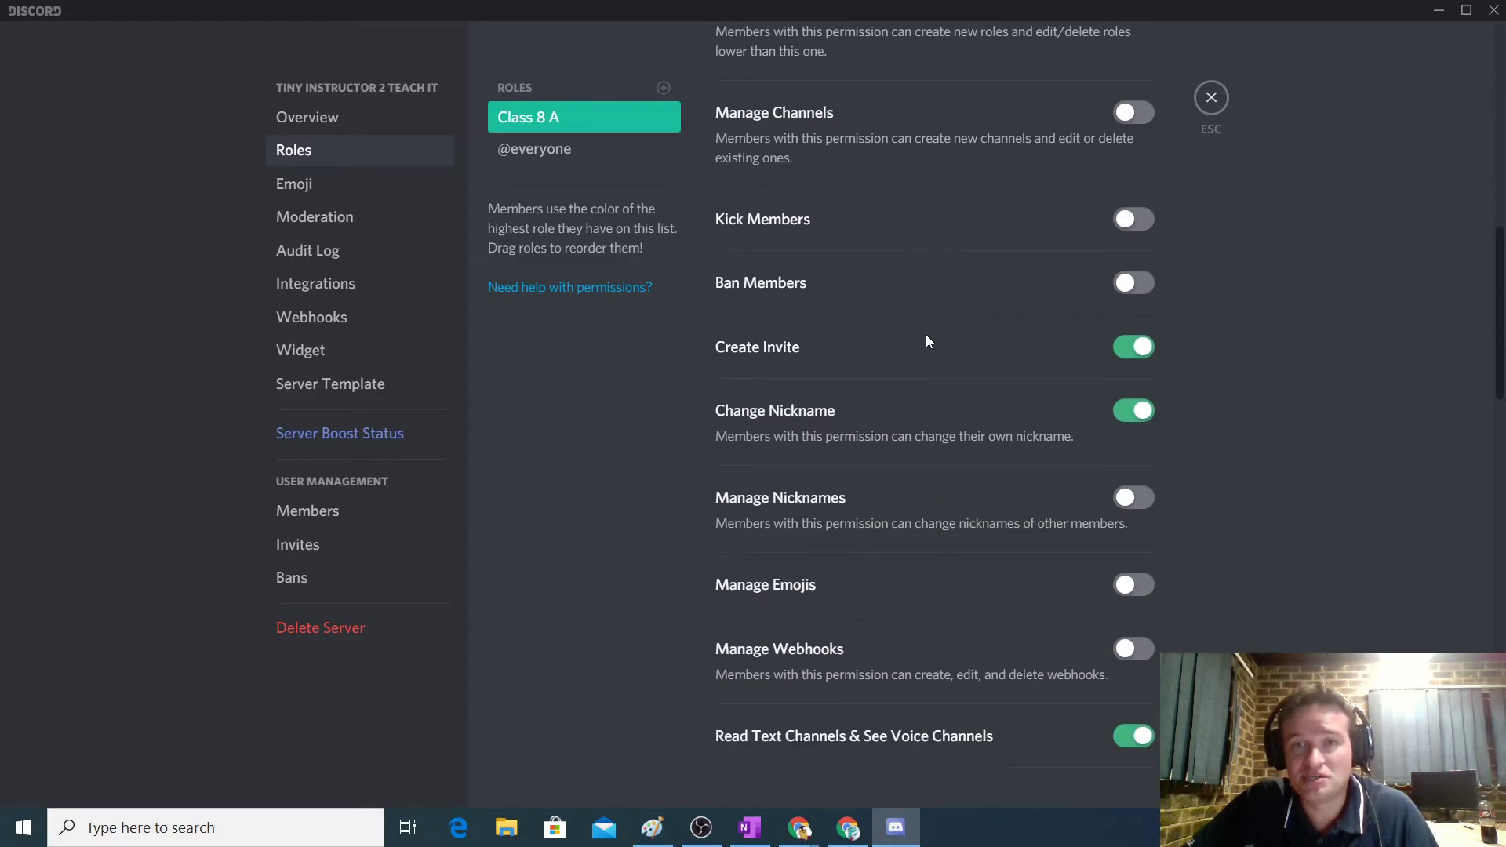
pyautogui.click(1140, 349)
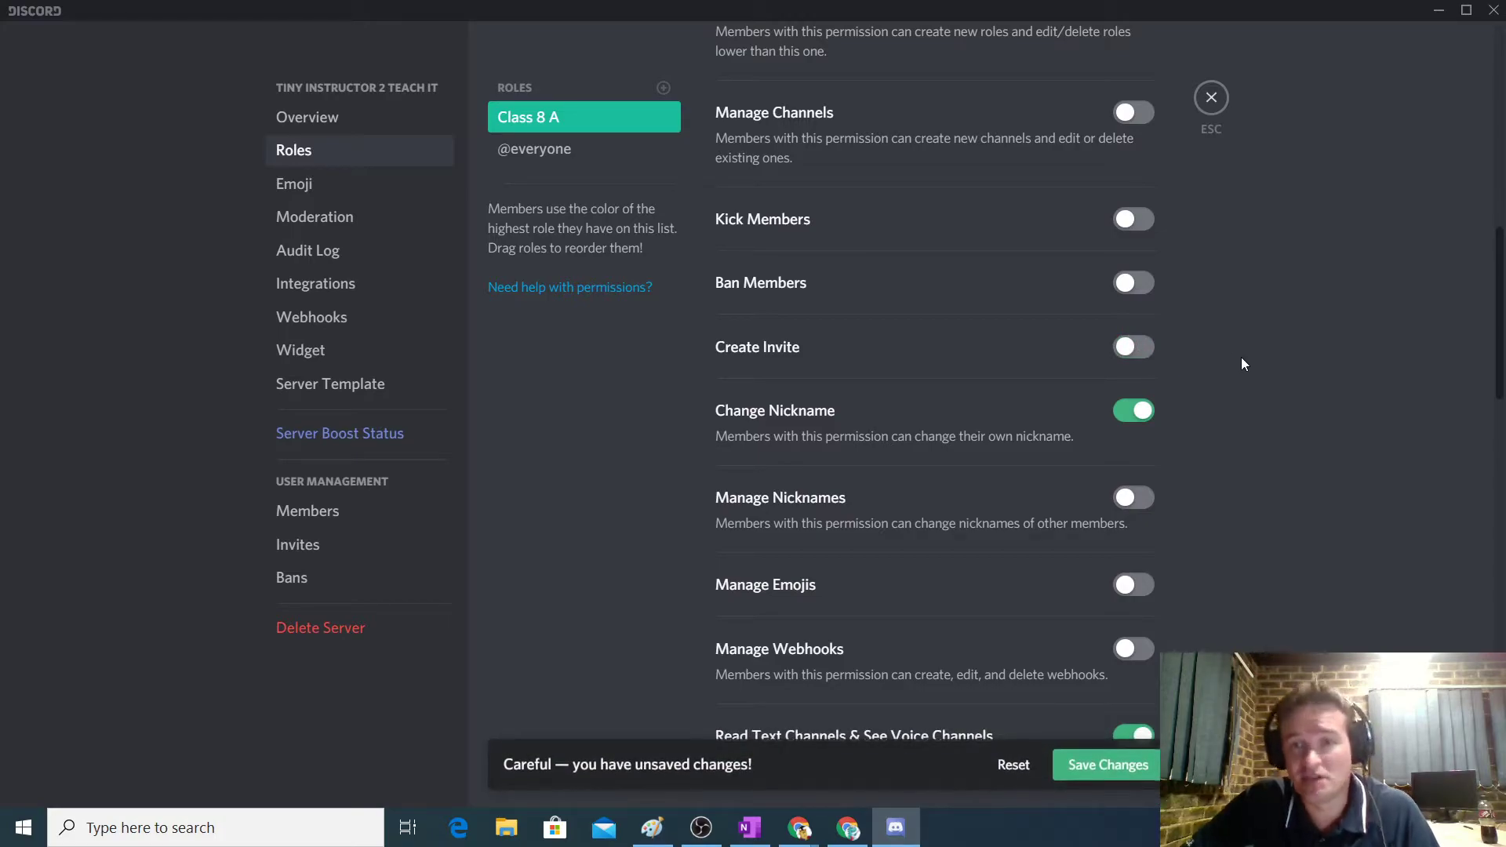
# Step: Save the Class 8 A role changes and turn off its Use External Emojis and Add Reactions permissions
pyautogui.click(1098, 765)
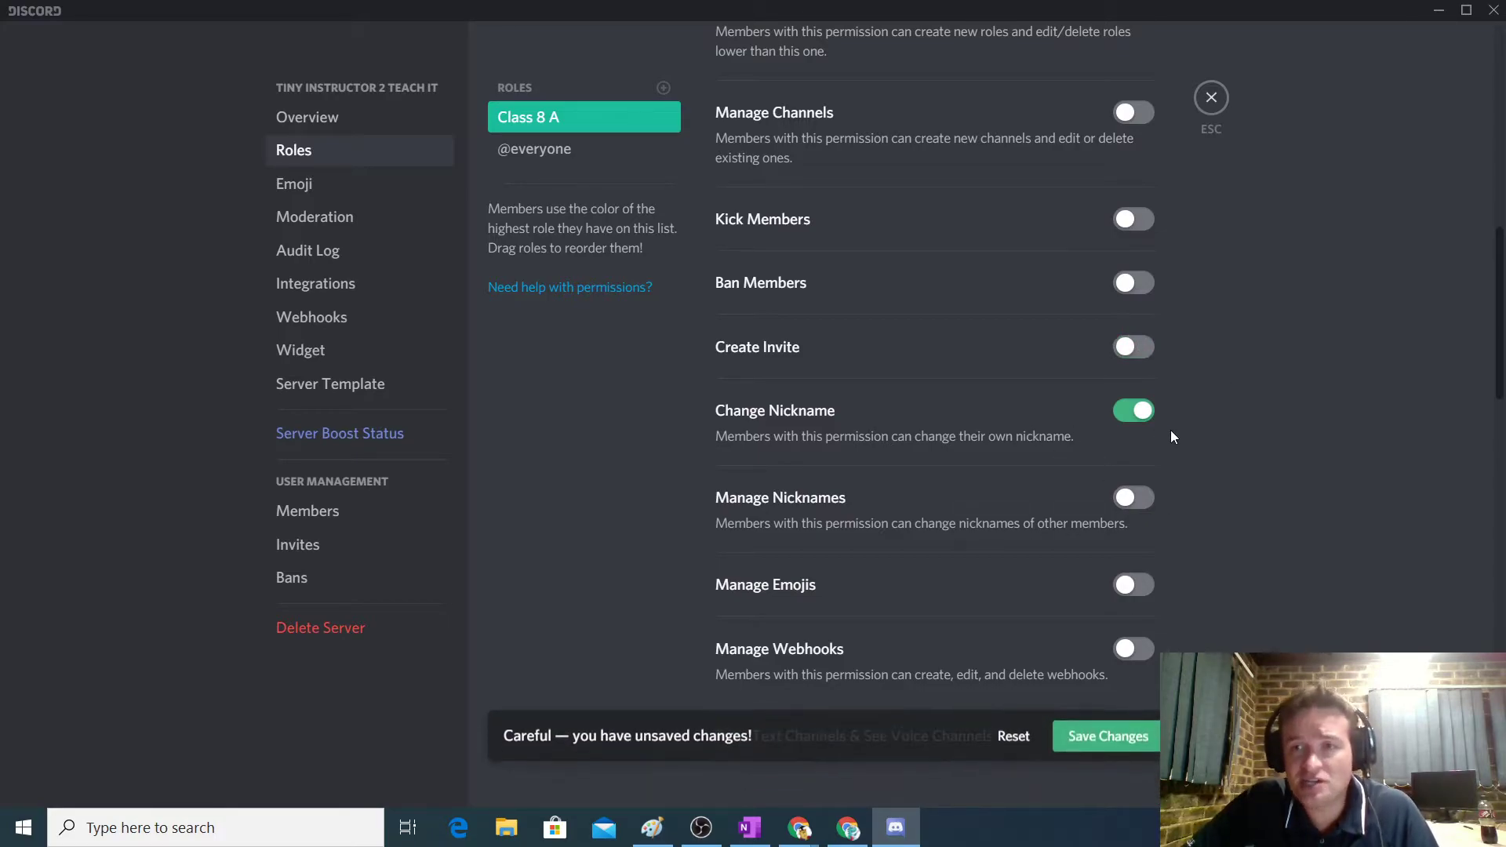
pyautogui.scroll(-3, 1047, 279)
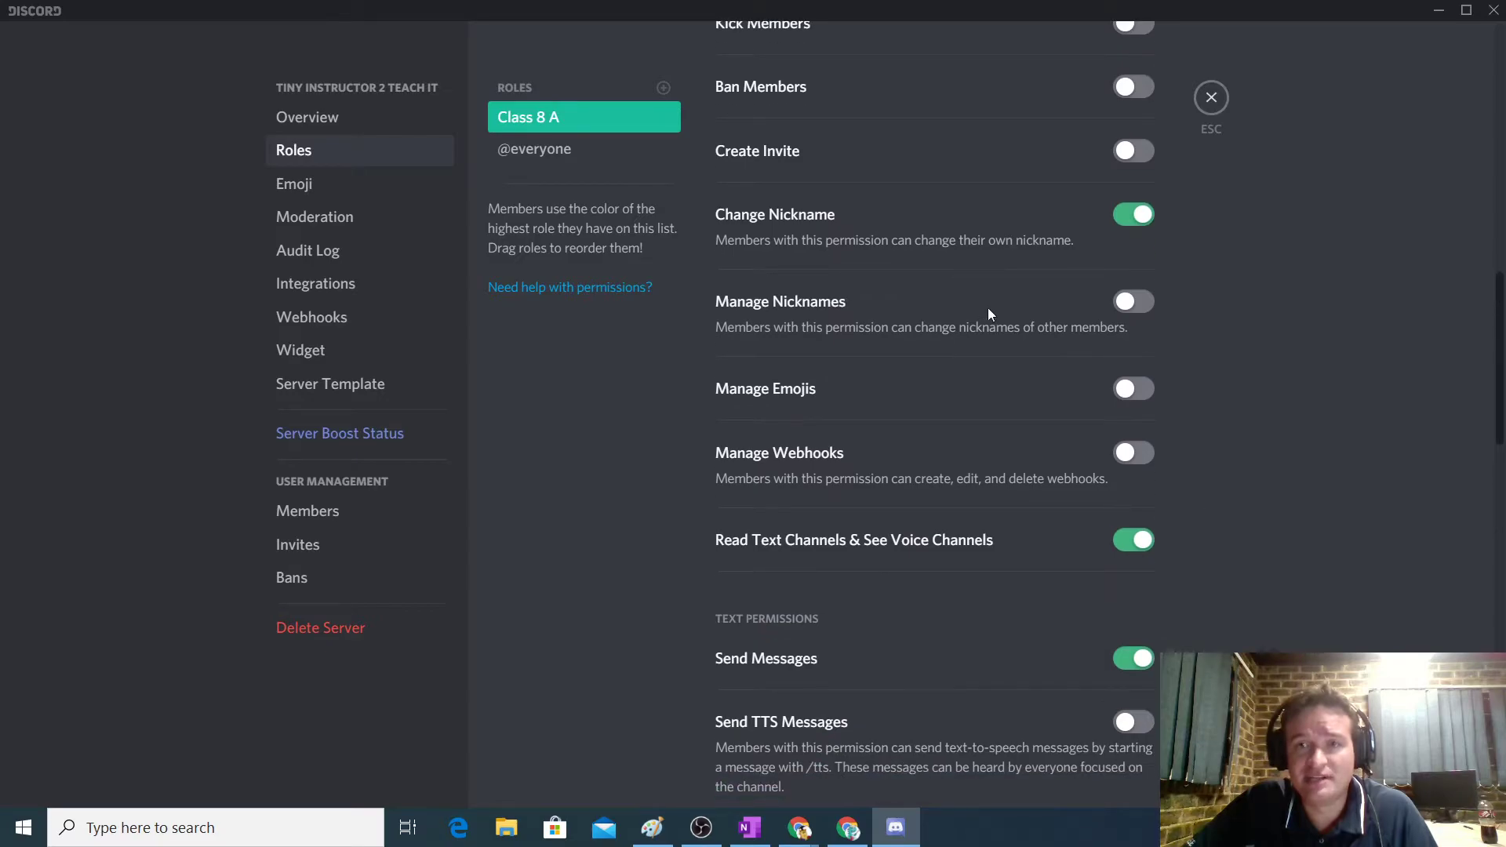
pyautogui.scroll(-2, 1010, 554)
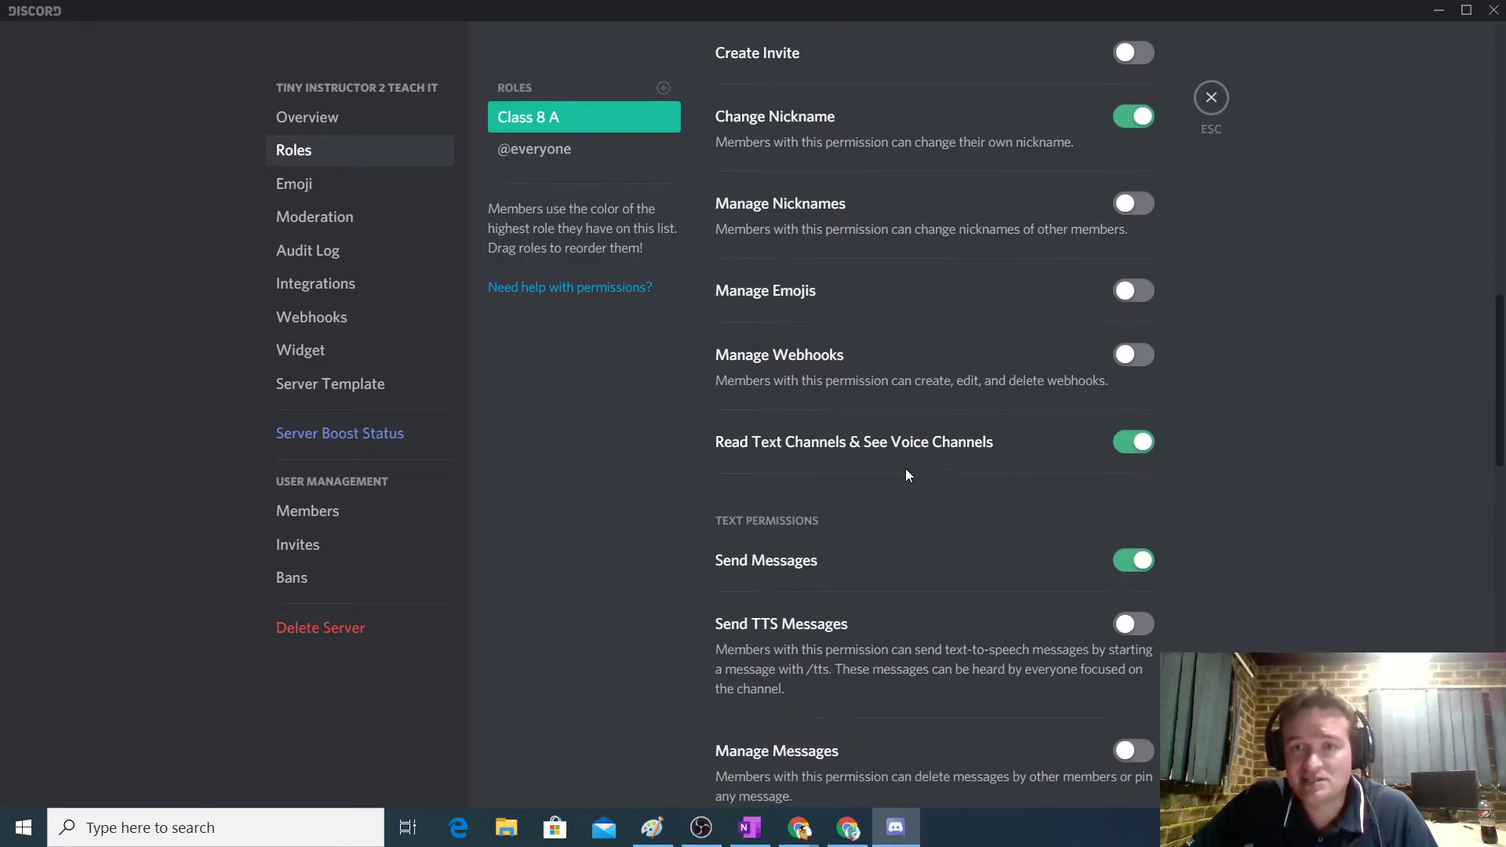
pyautogui.scroll(-3, 1318, 566)
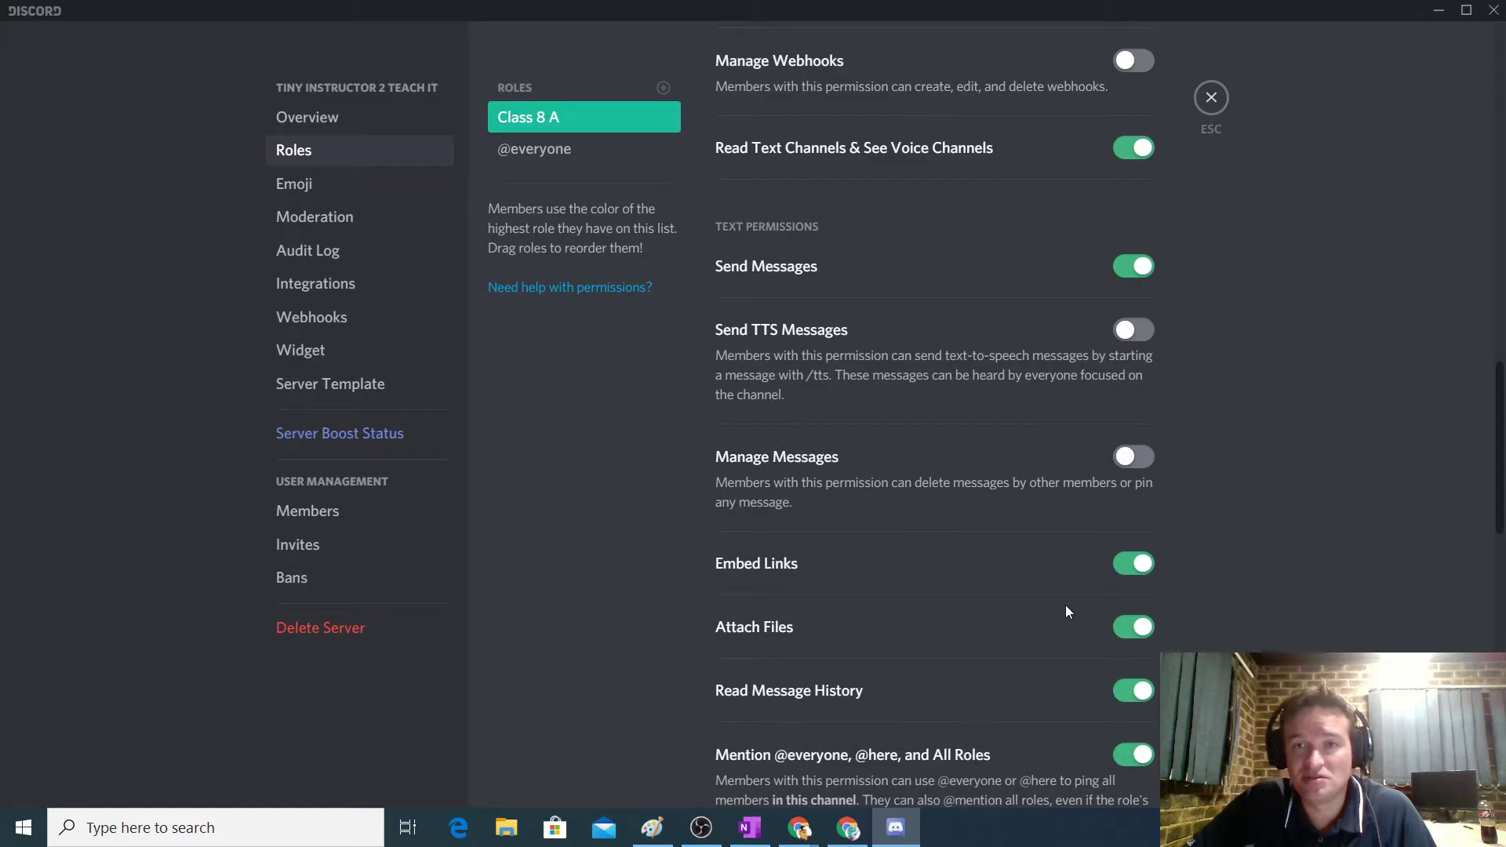
pyautogui.scroll(-2, 1178, 619)
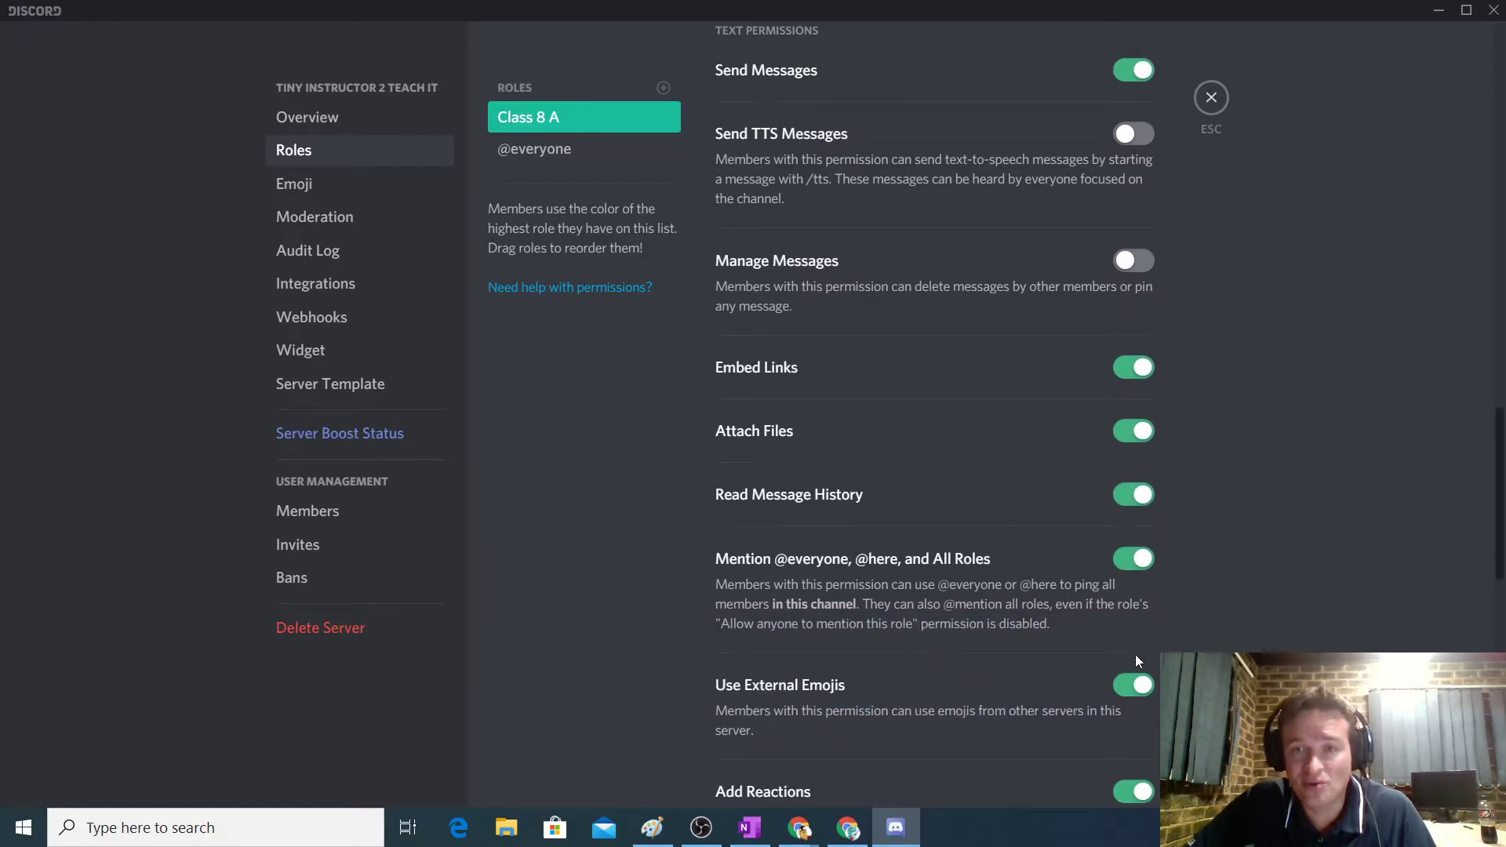
pyautogui.scroll(-2, 1260, 544)
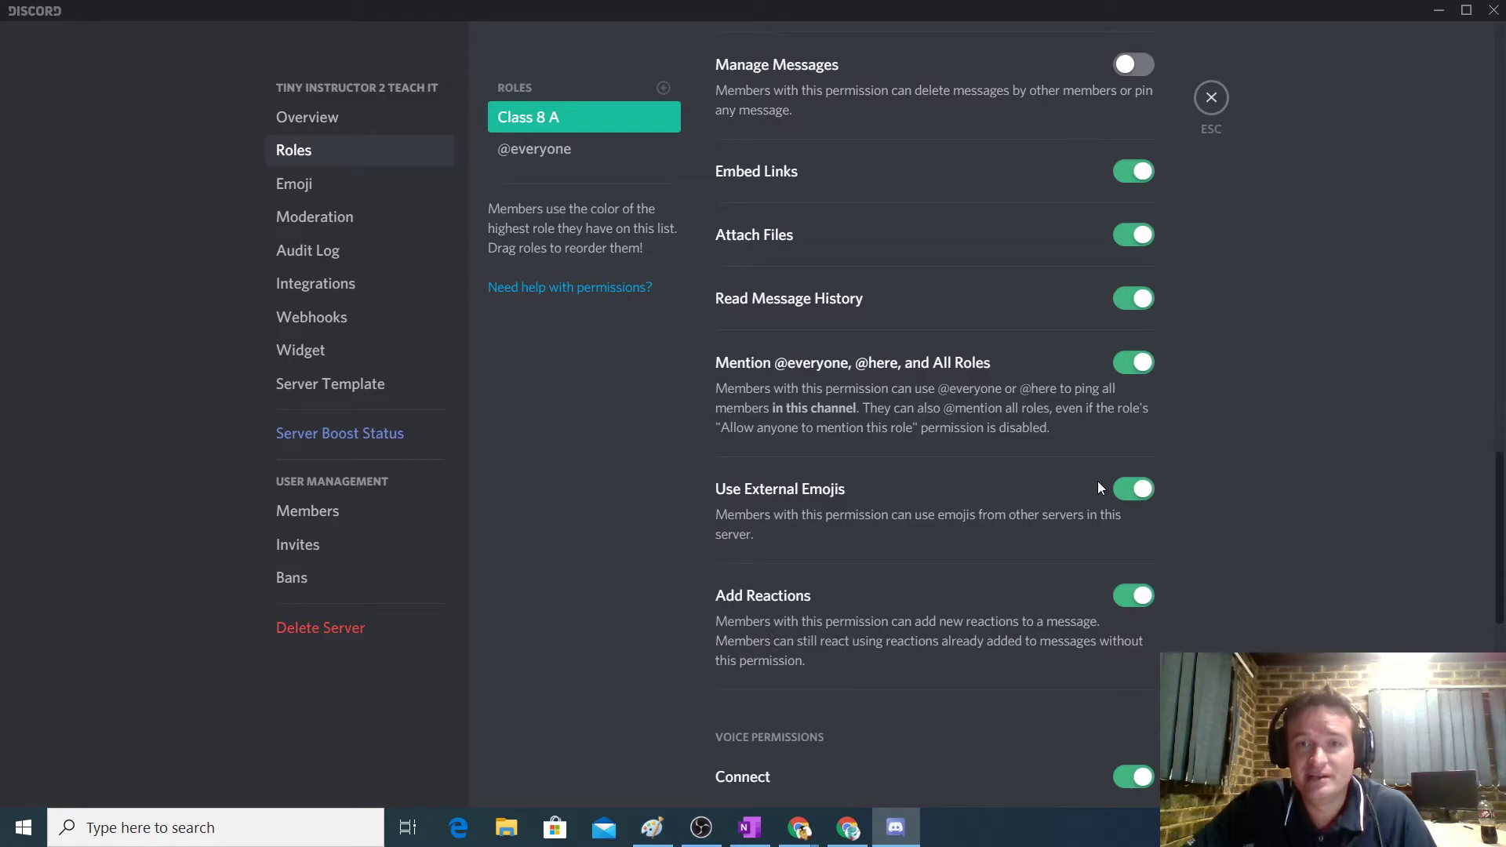
pyautogui.click(1144, 492)
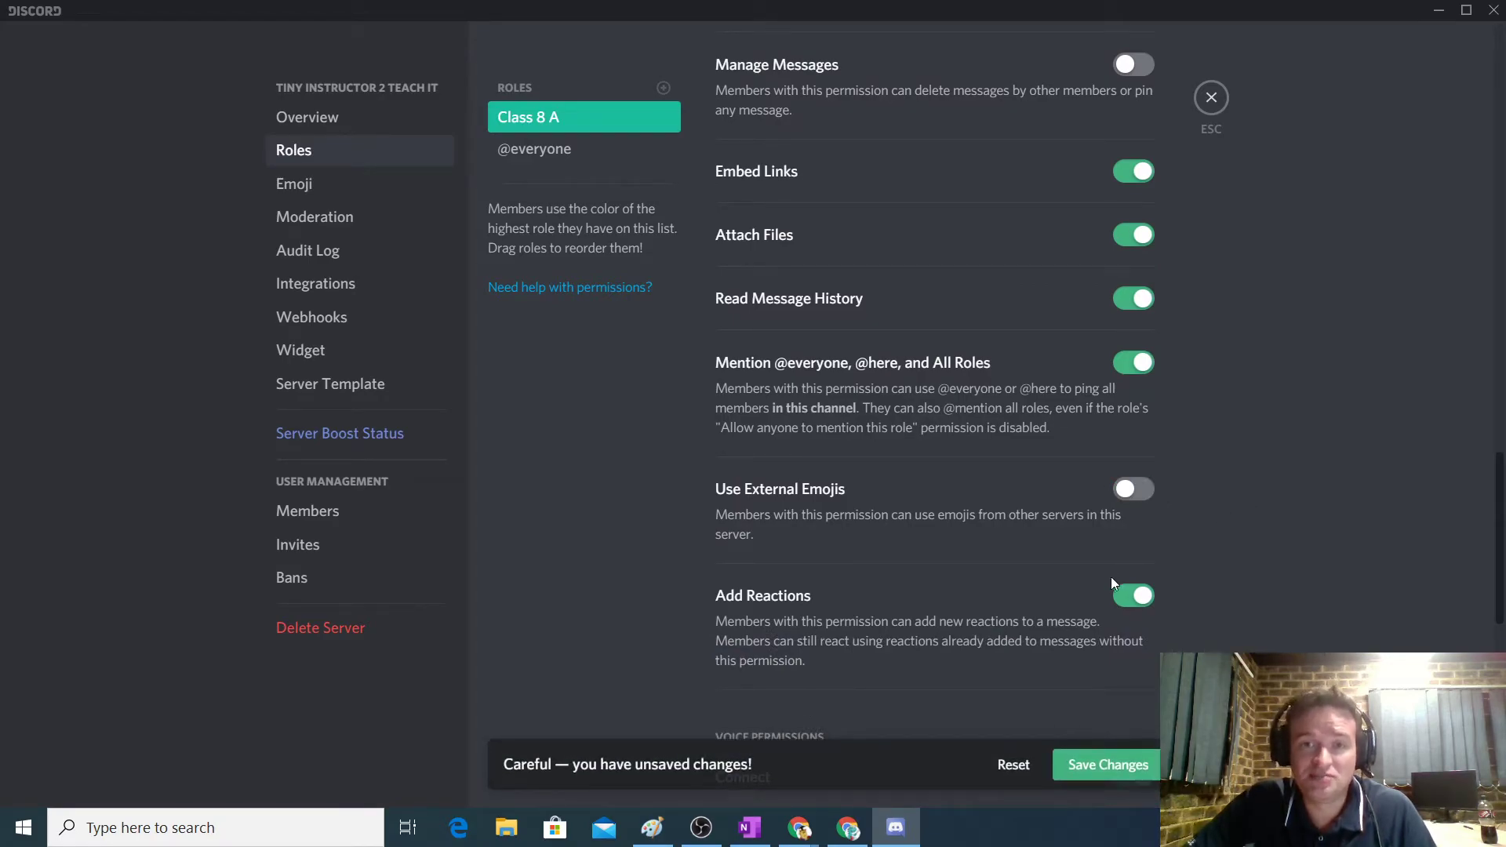
pyautogui.click(1142, 597)
# Step: Review the voice permissions of the Class 8 A role and save the role changes
pyautogui.scroll(-4, 1194, 529)
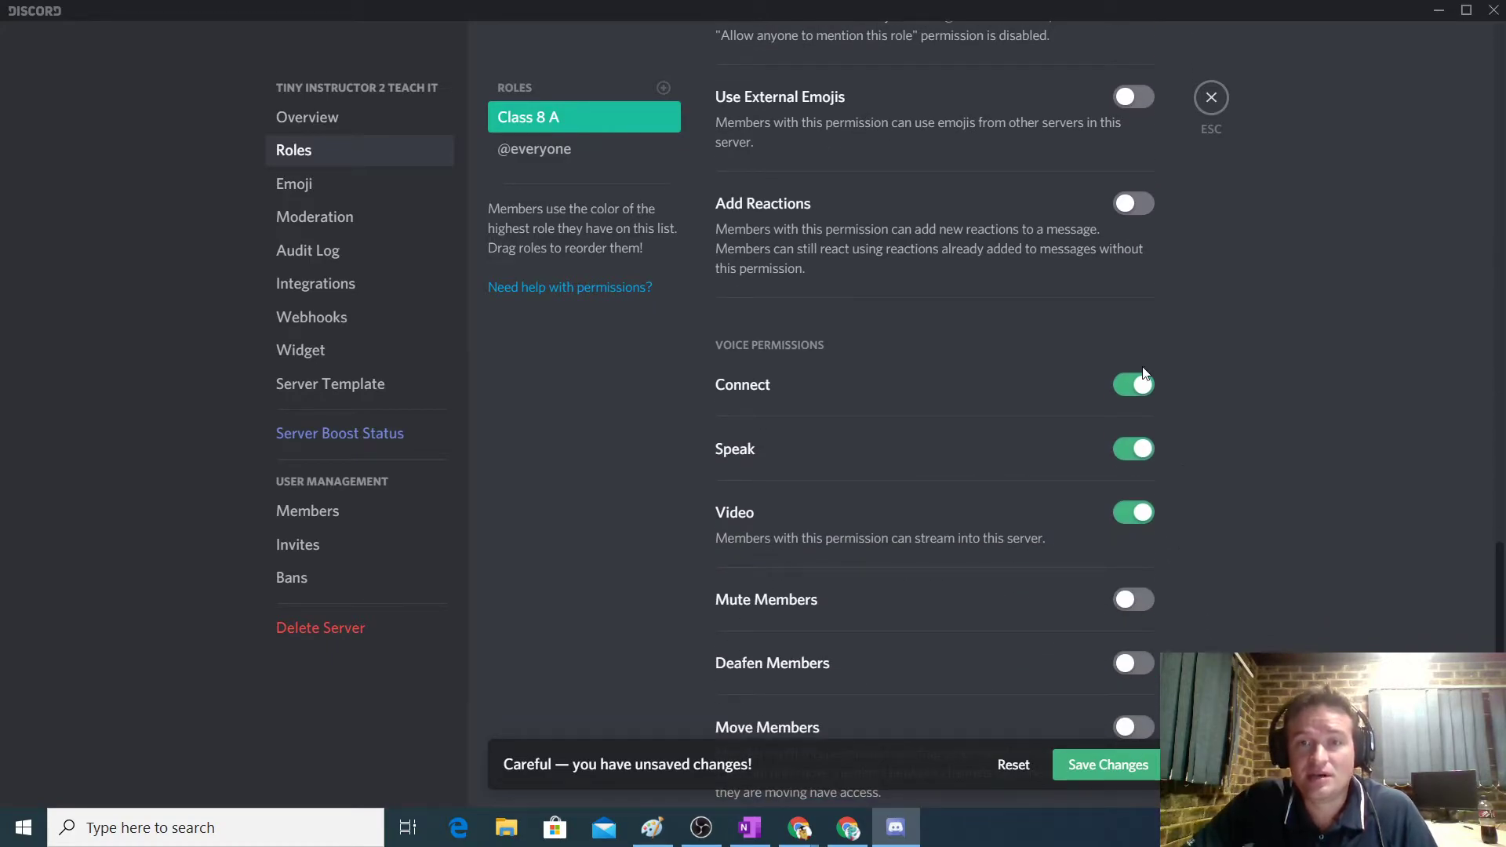
pyautogui.scroll(-1, 1206, 295)
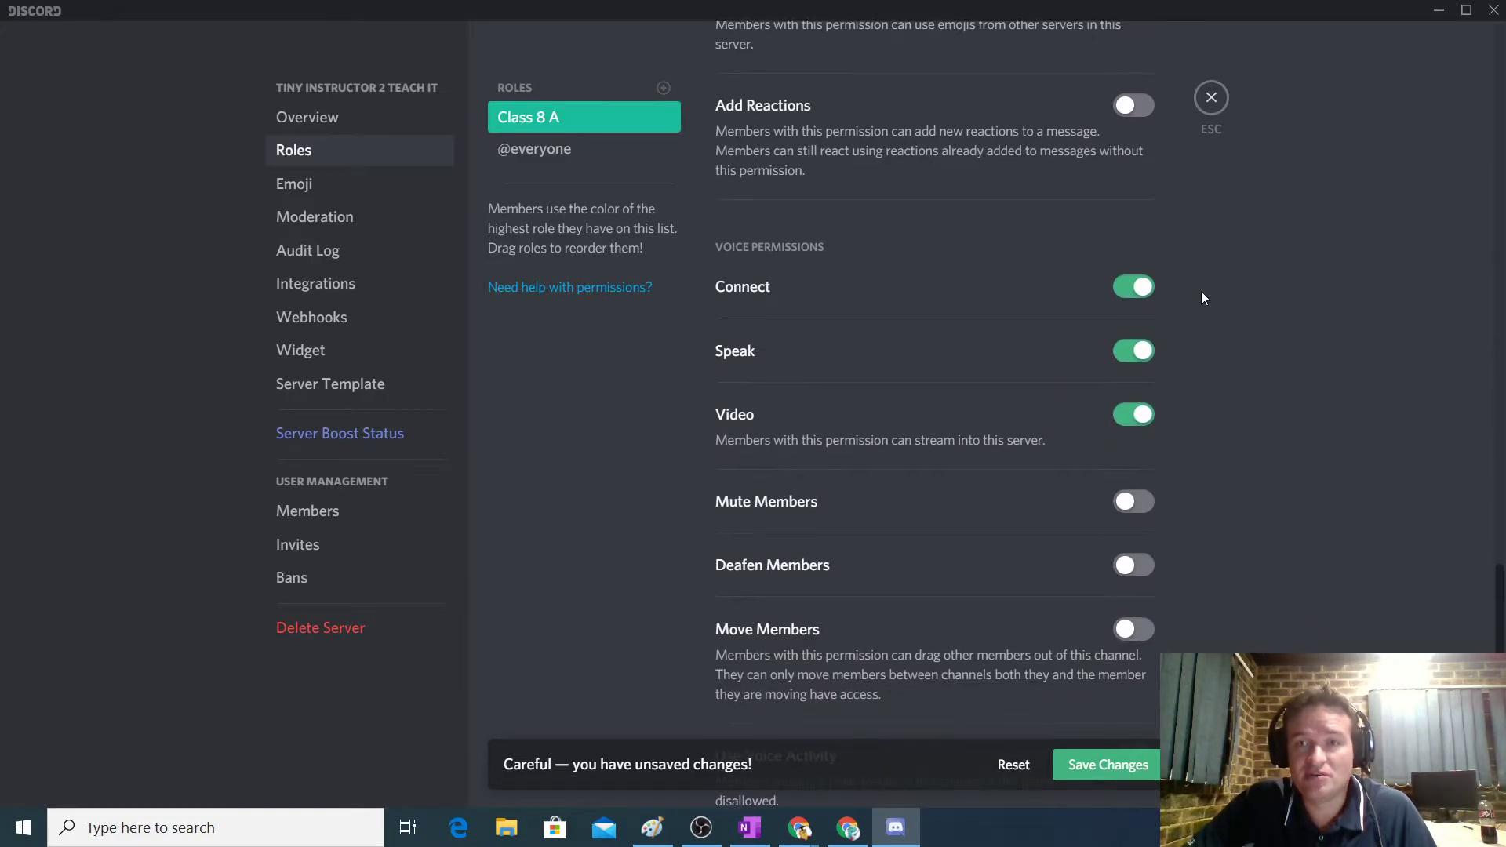
pyautogui.scroll(-2, 1179, 487)
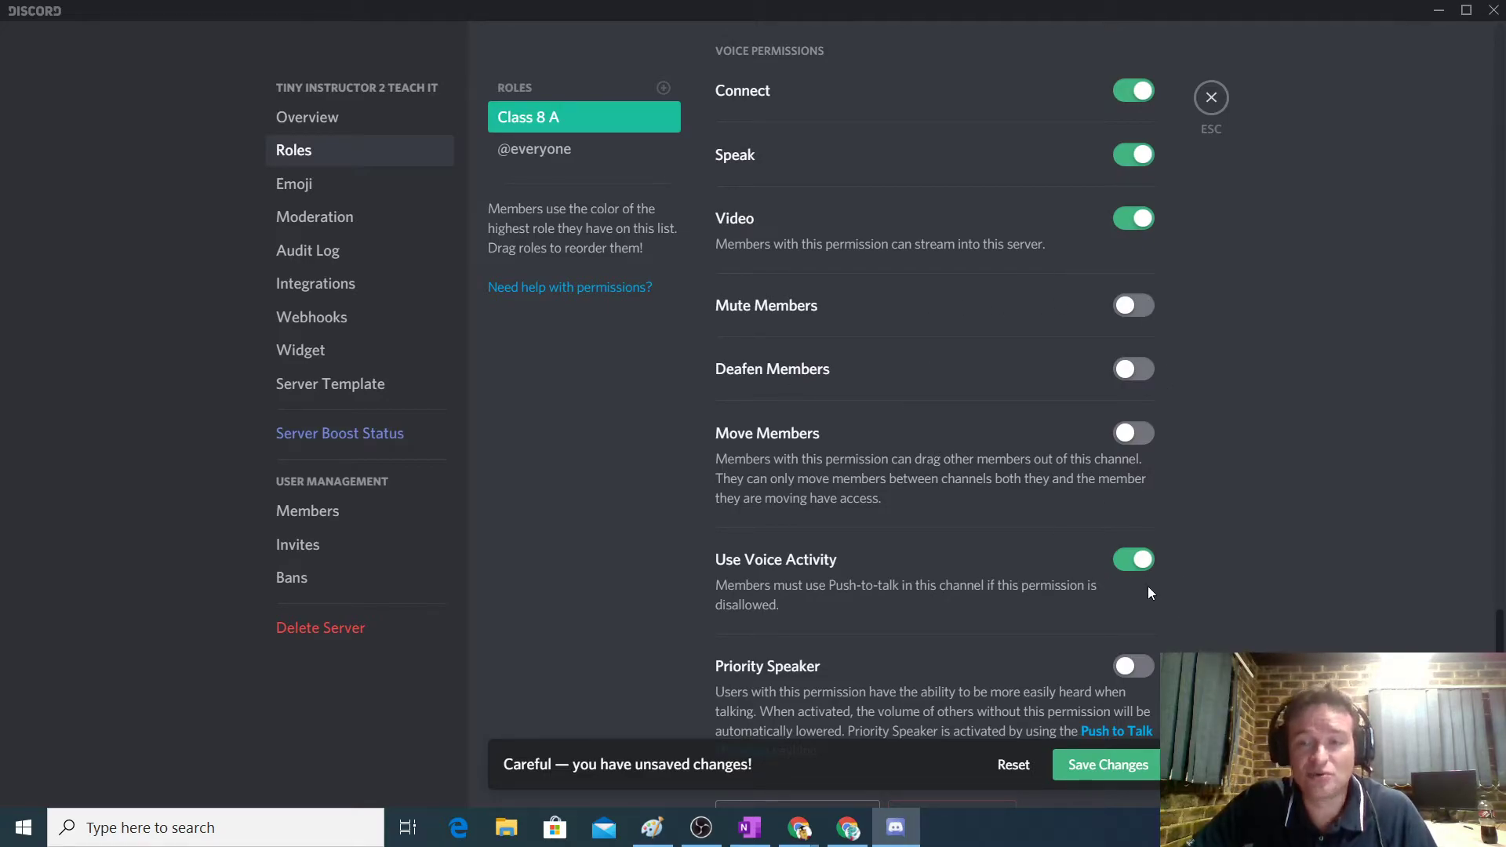
pyautogui.scroll(-1, 1181, 589)
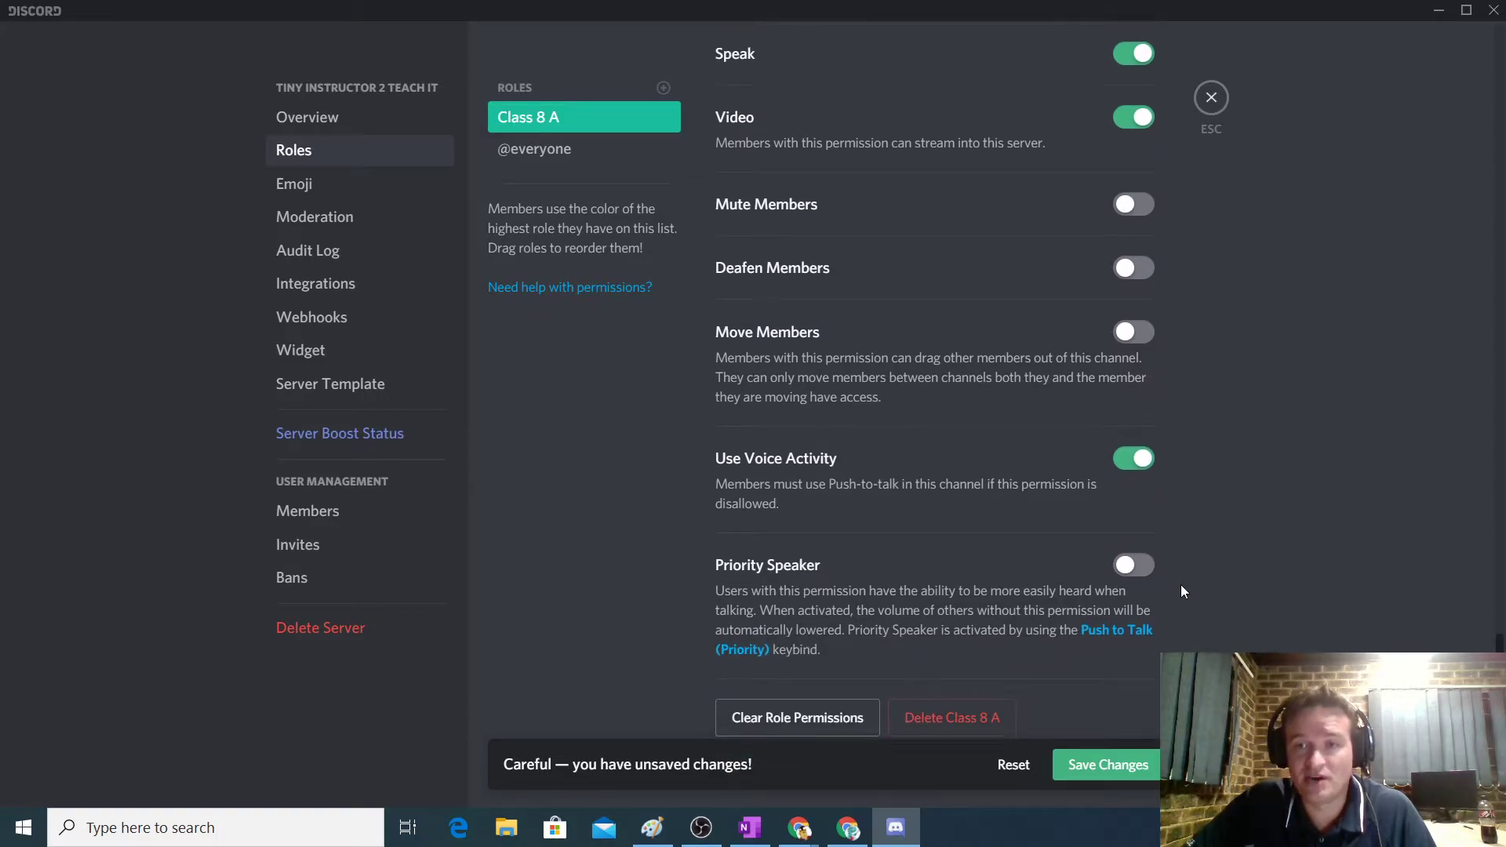
pyautogui.scroll(2, 1180, 586)
pyautogui.click(1108, 767)
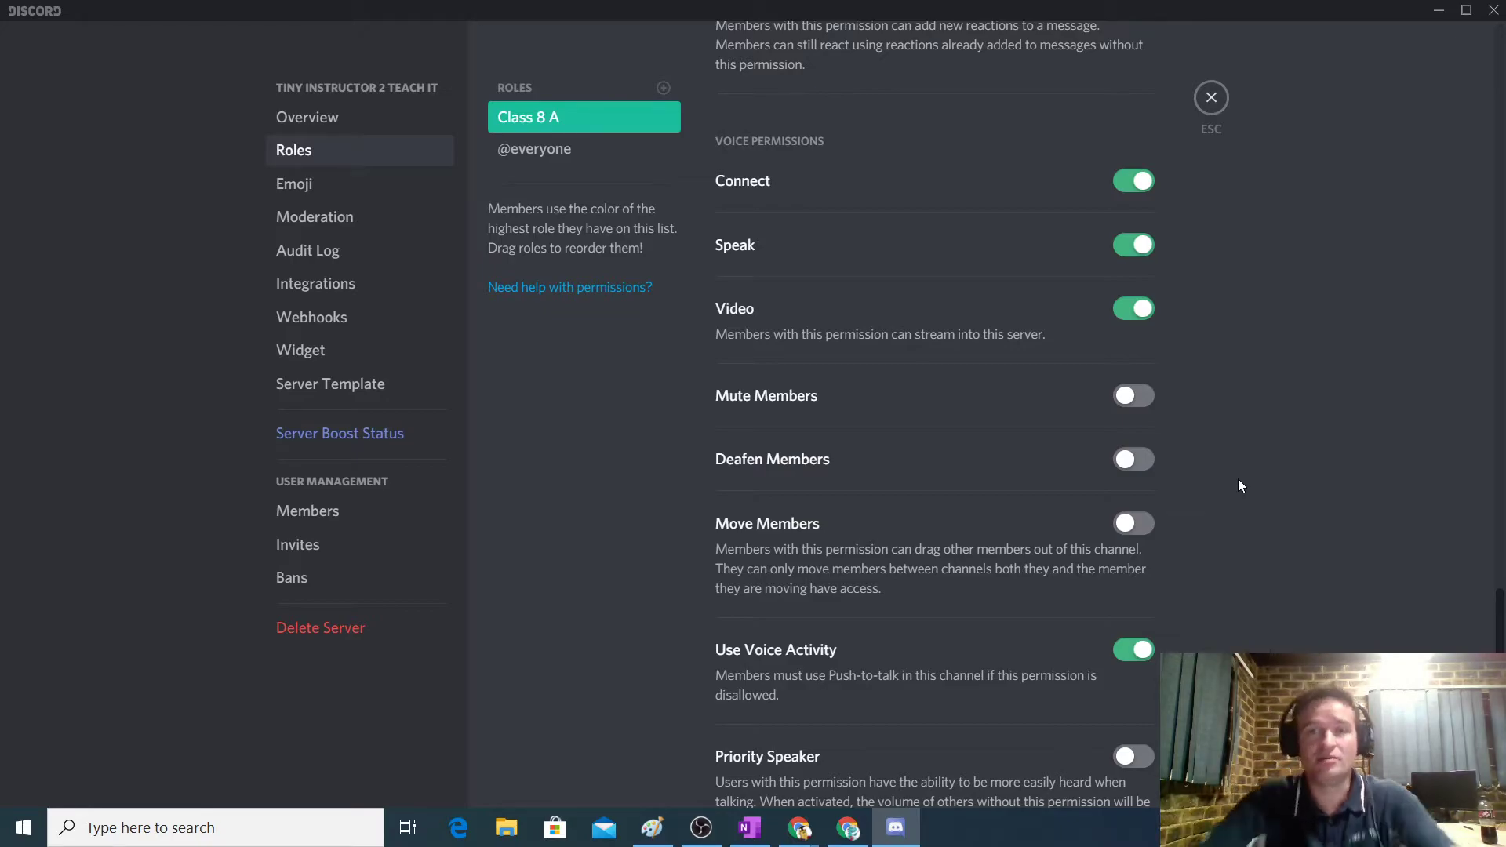
# Step: Reopen the server's role settings and create a role named Class 8 B with the dark teal color
pyautogui.click(1211, 97)
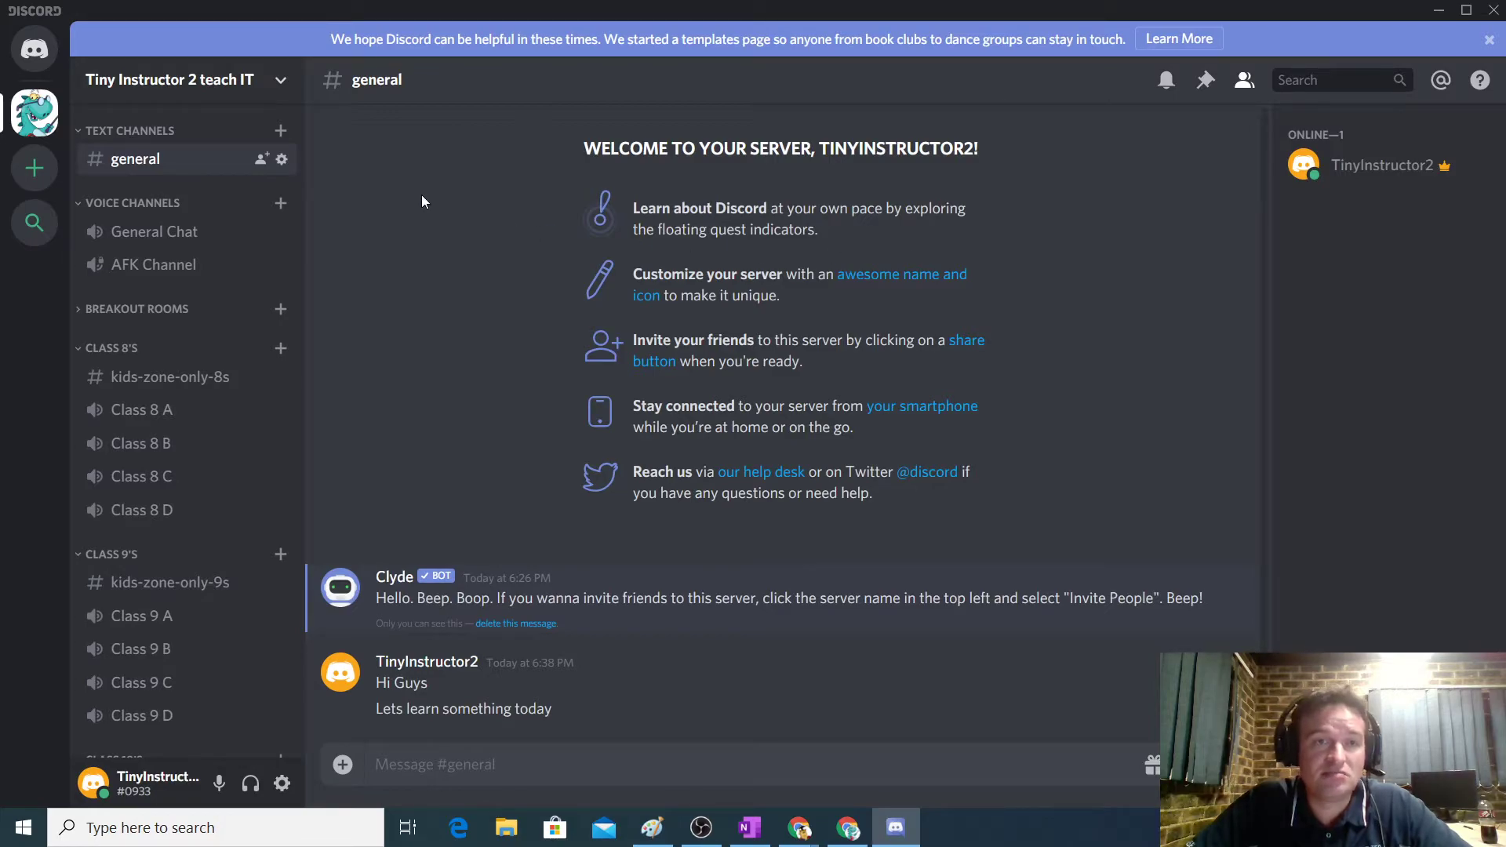
pyautogui.click(284, 91)
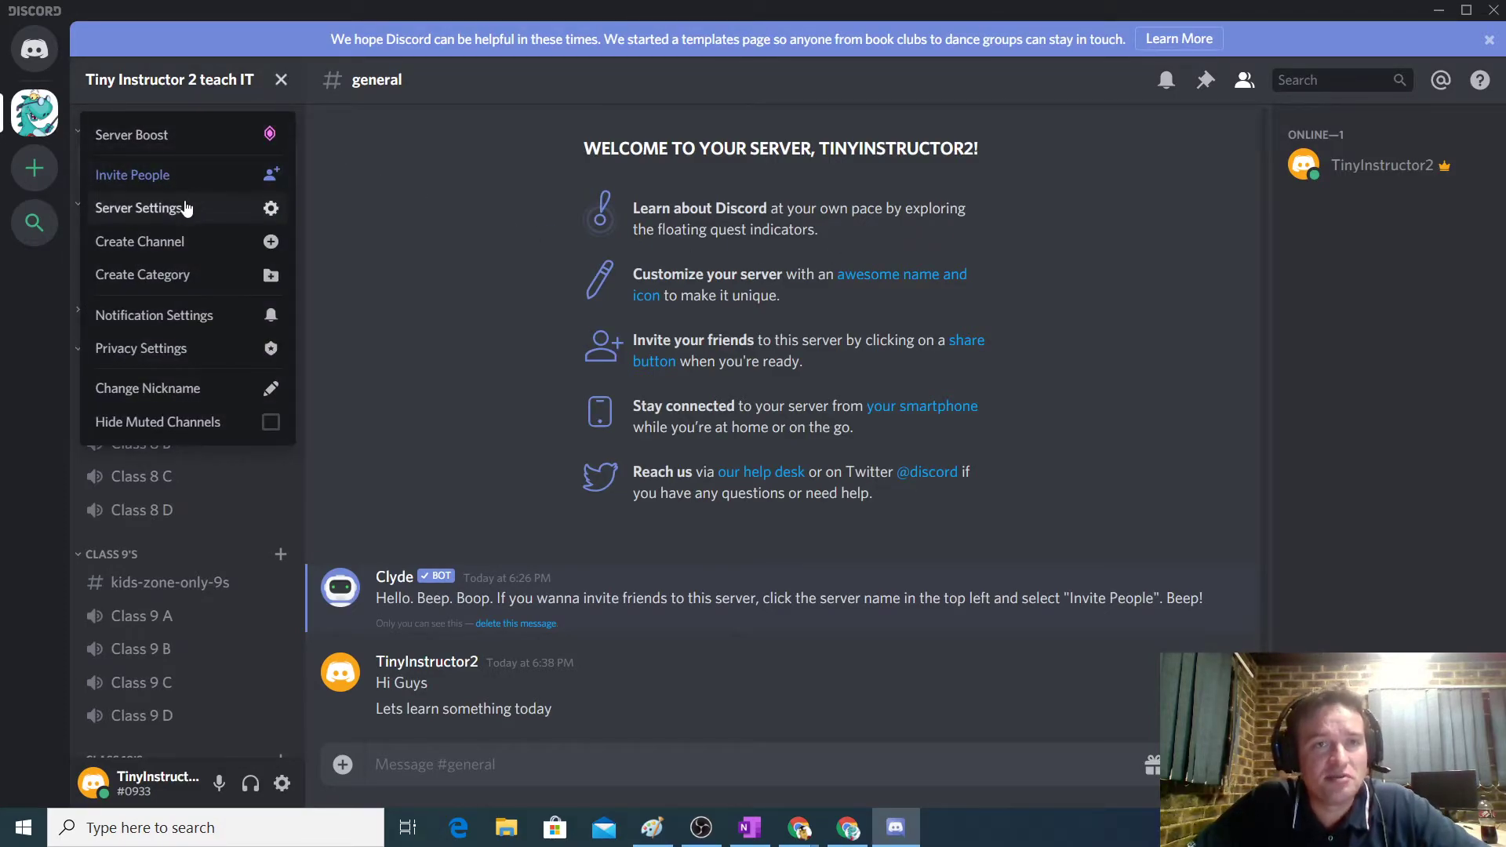
pyautogui.click(212, 210)
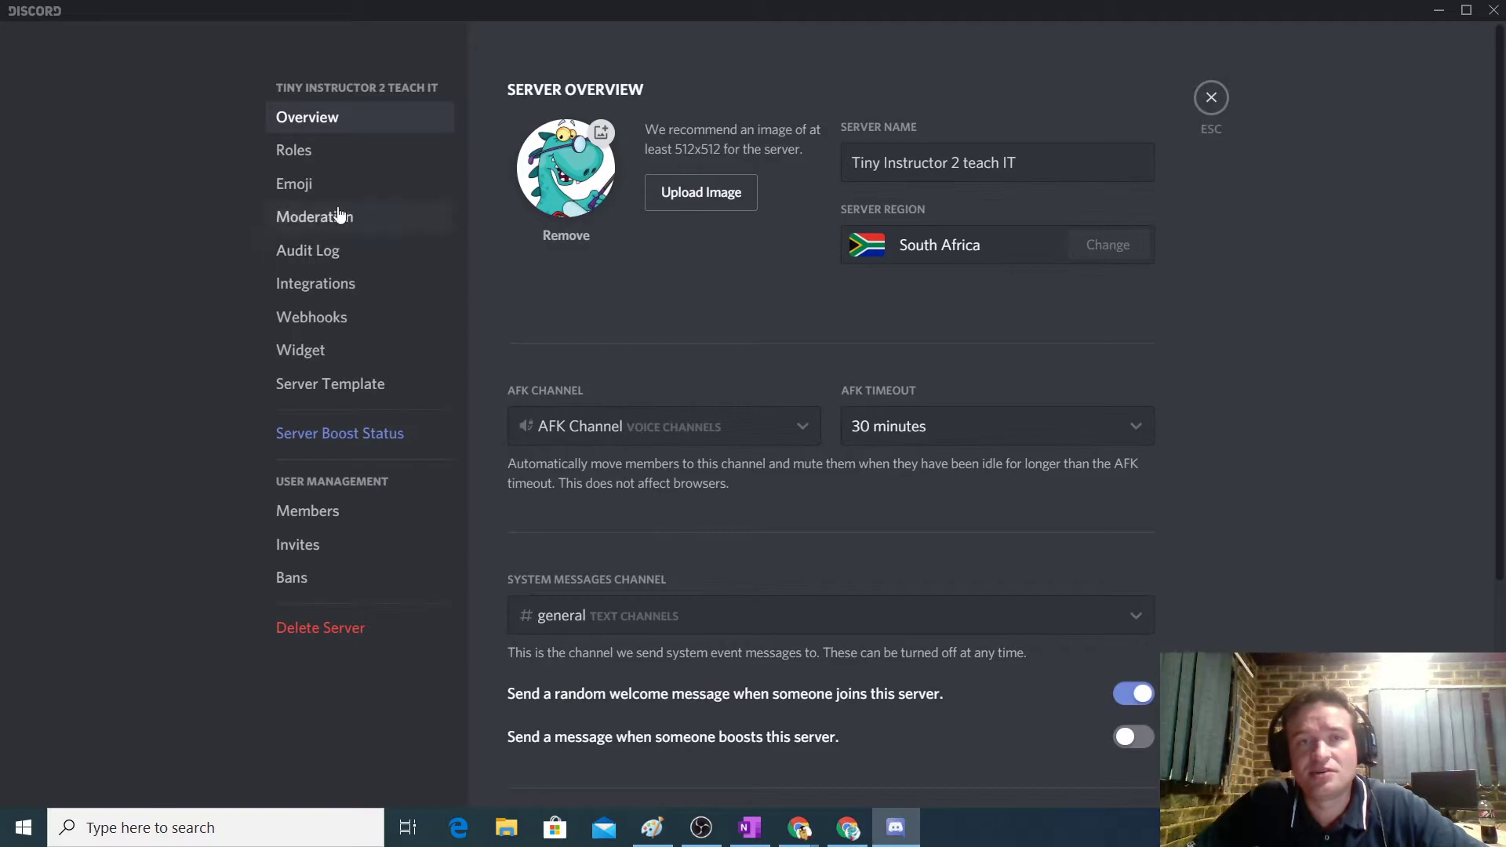
pyautogui.click(293, 161)
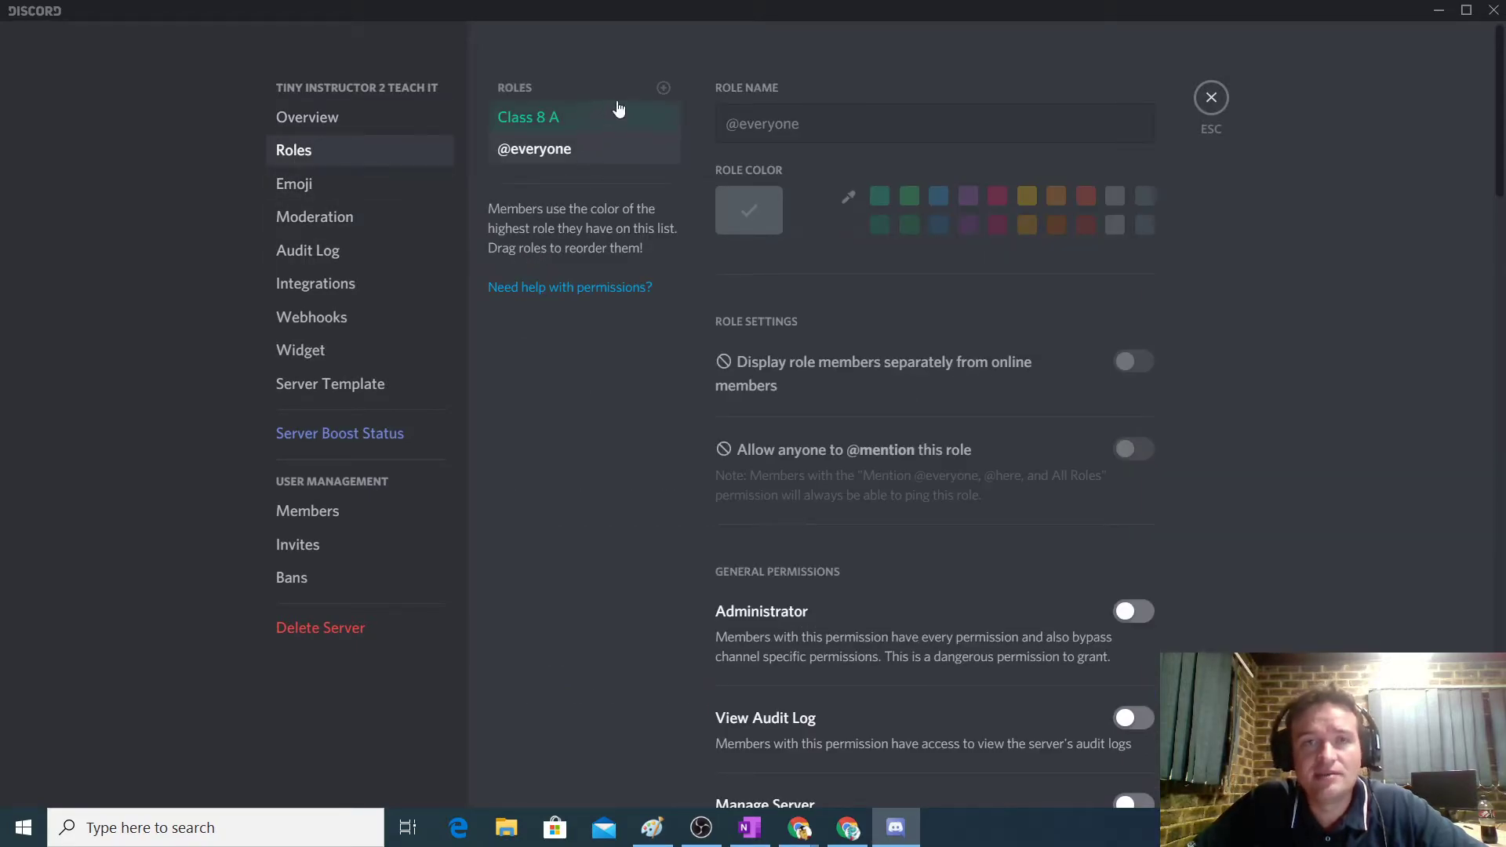
pyautogui.click(663, 88)
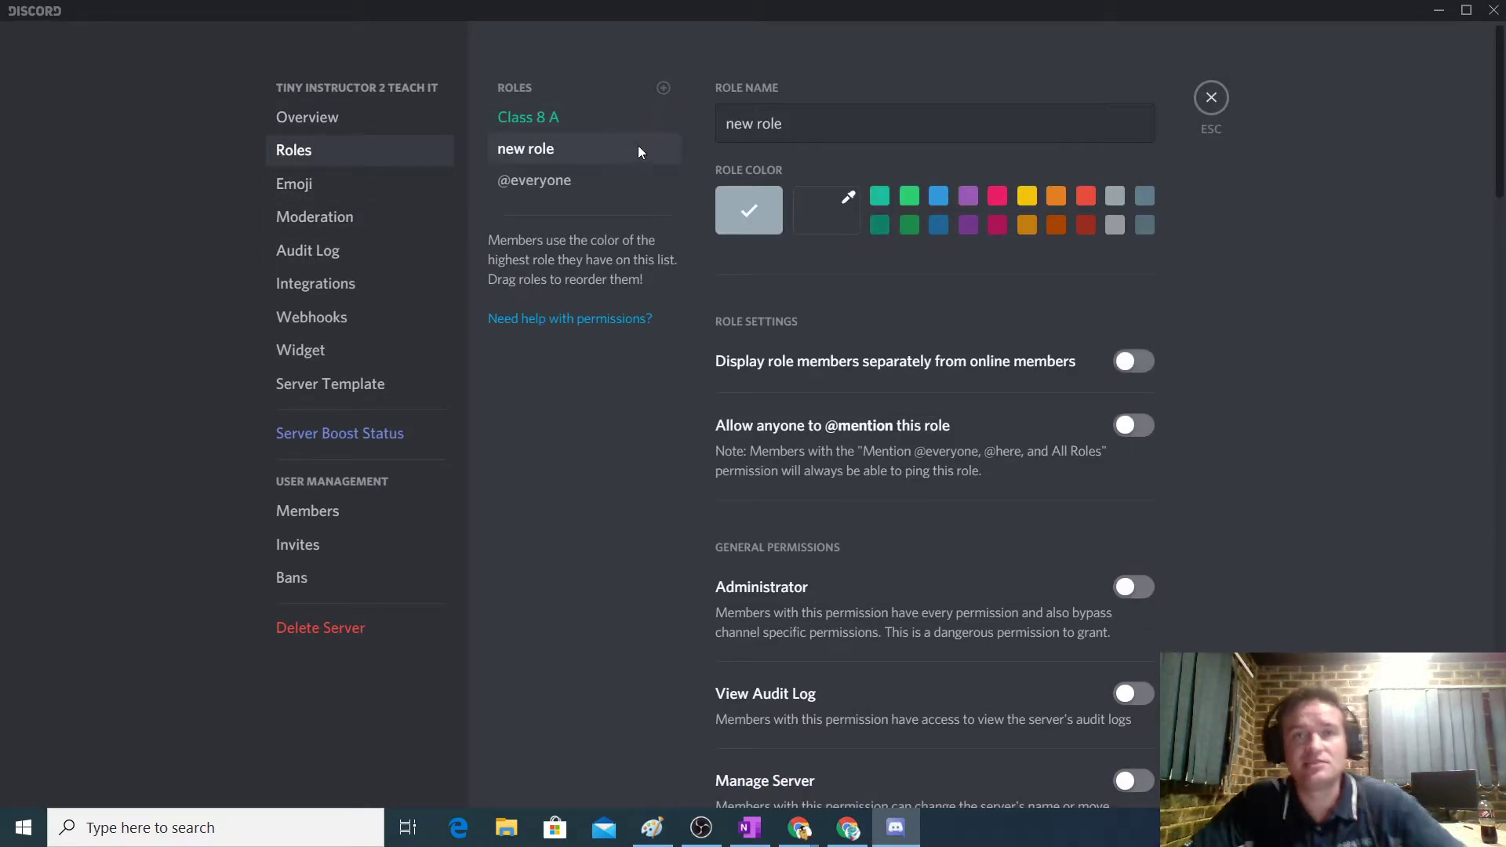
pyautogui.moveTo(857, 124); pyautogui.dragTo(699, 154)
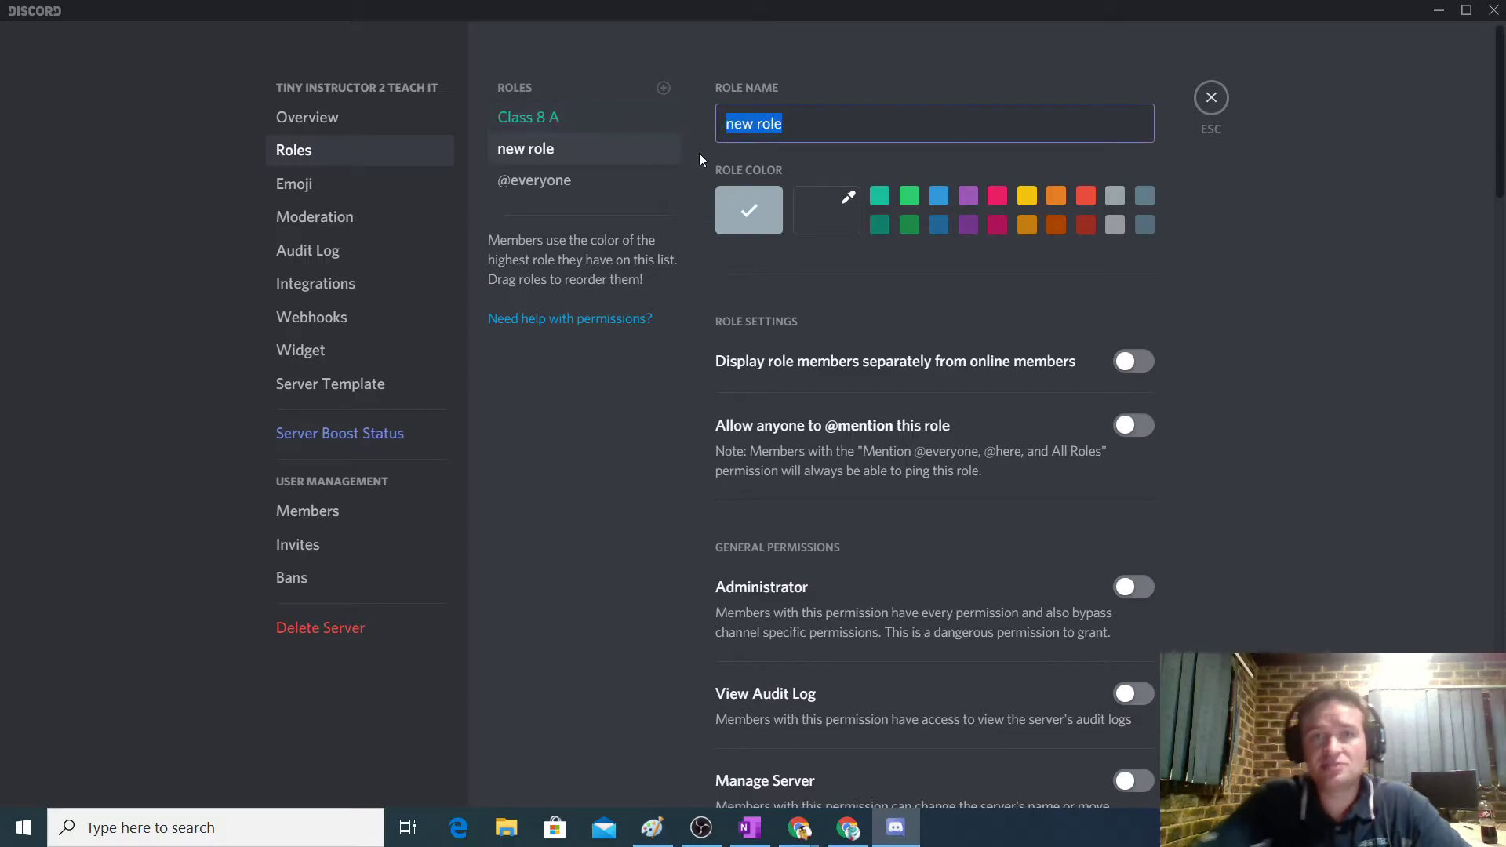
pyautogui.write('Class 8')
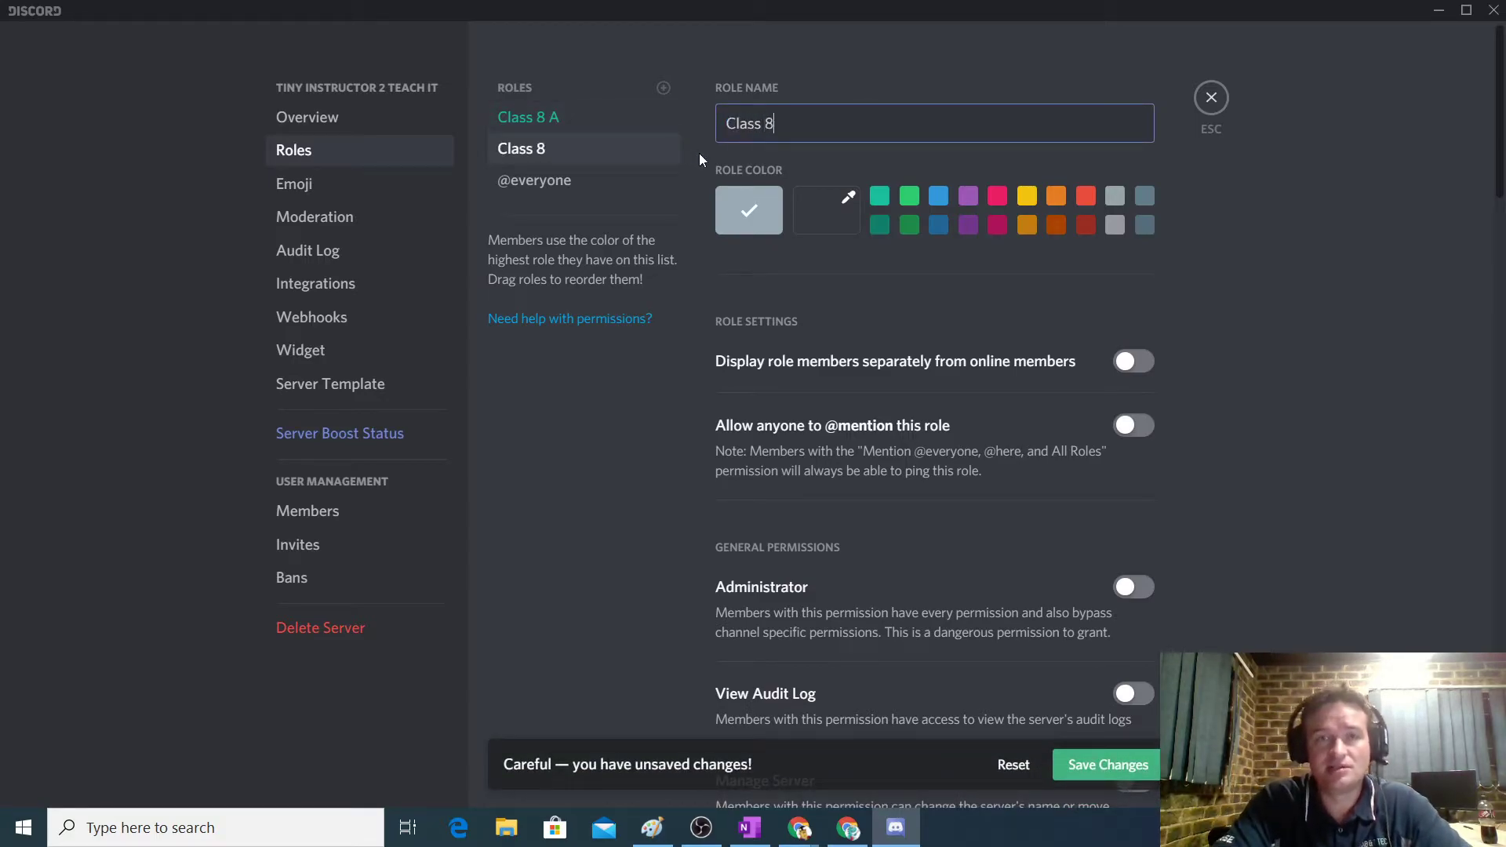
pyautogui.write(' B')
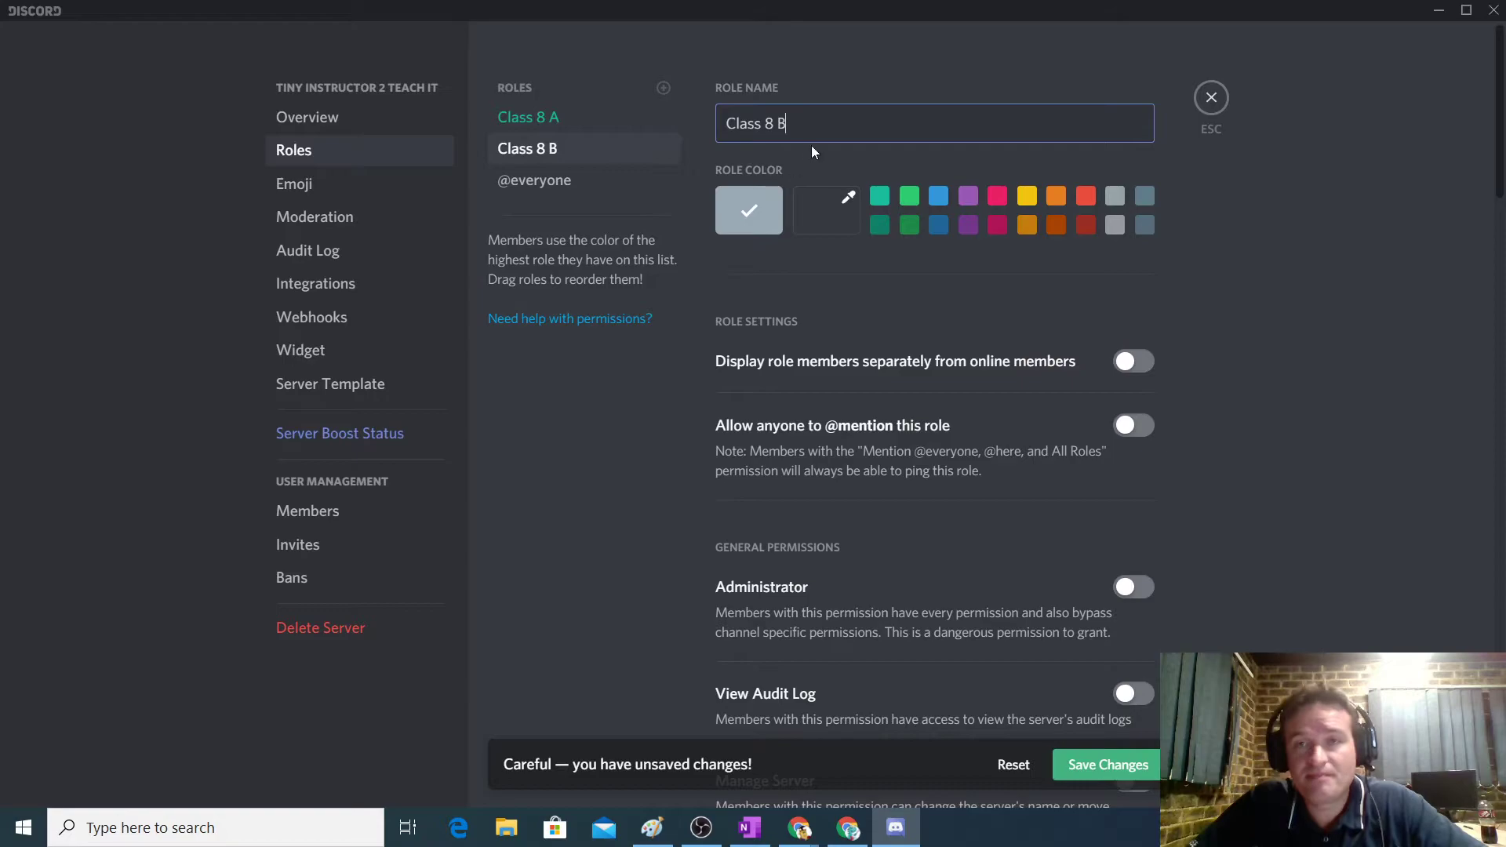
pyautogui.click(879, 226)
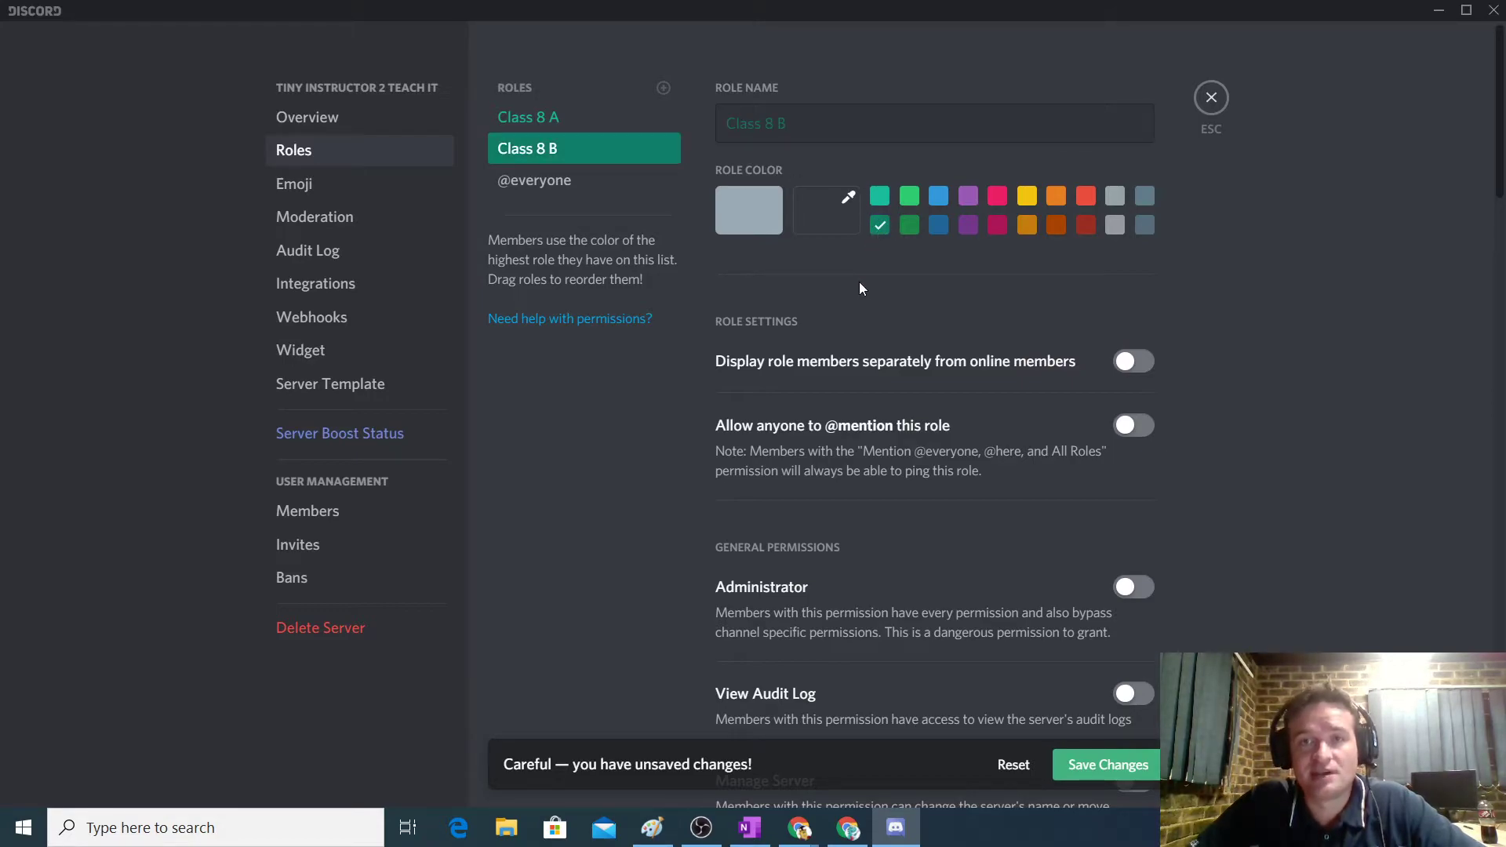
# Step: Review the general, text and voice permissions of the Class 8 B role and save the role
pyautogui.scroll(-10, 1190, 358)
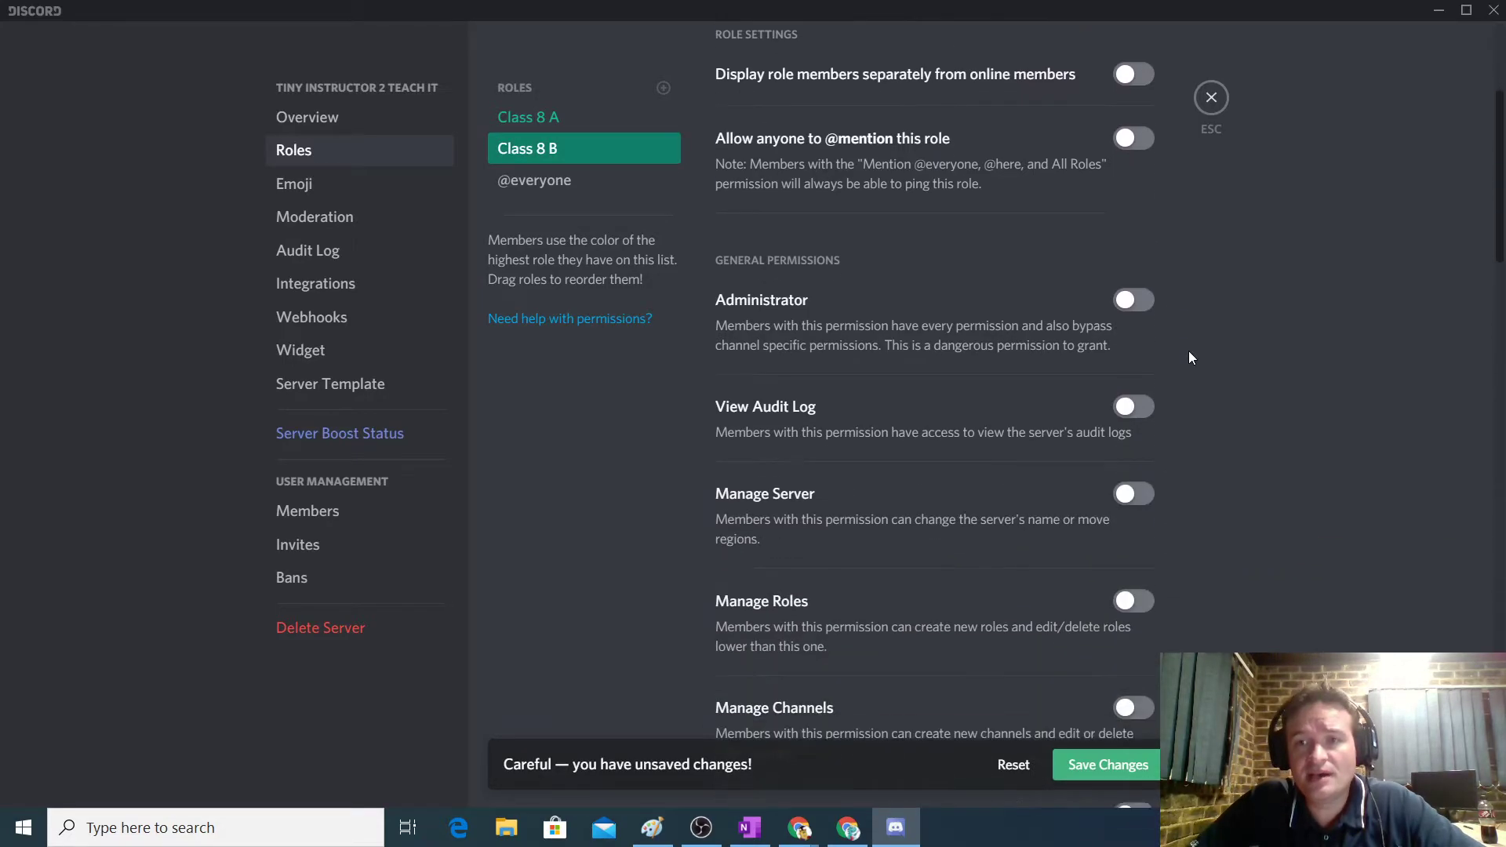
pyautogui.scroll(-8, 1190, 357)
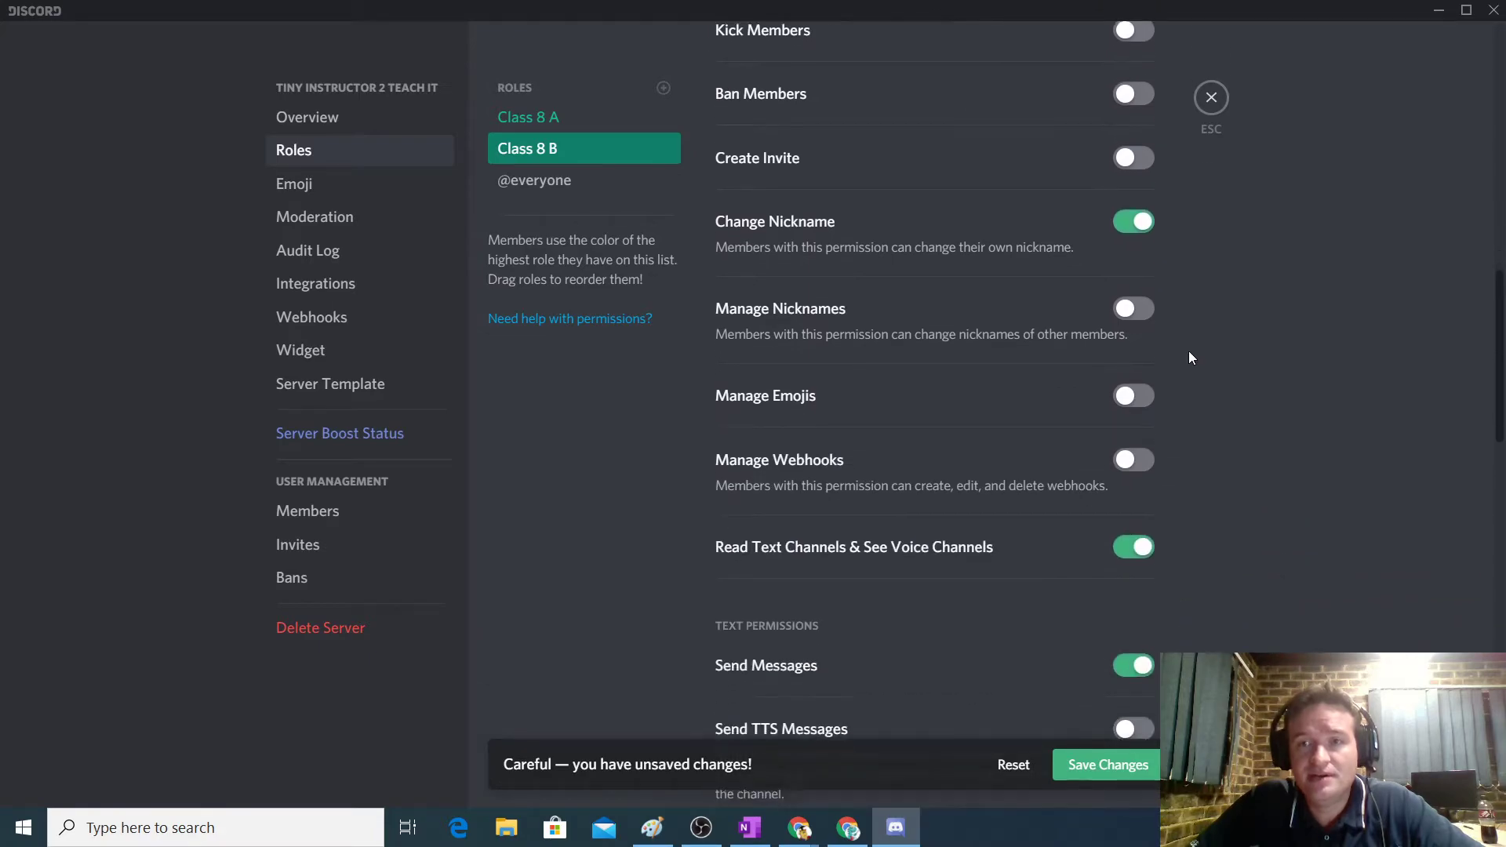
pyautogui.scroll(-4, 1190, 358)
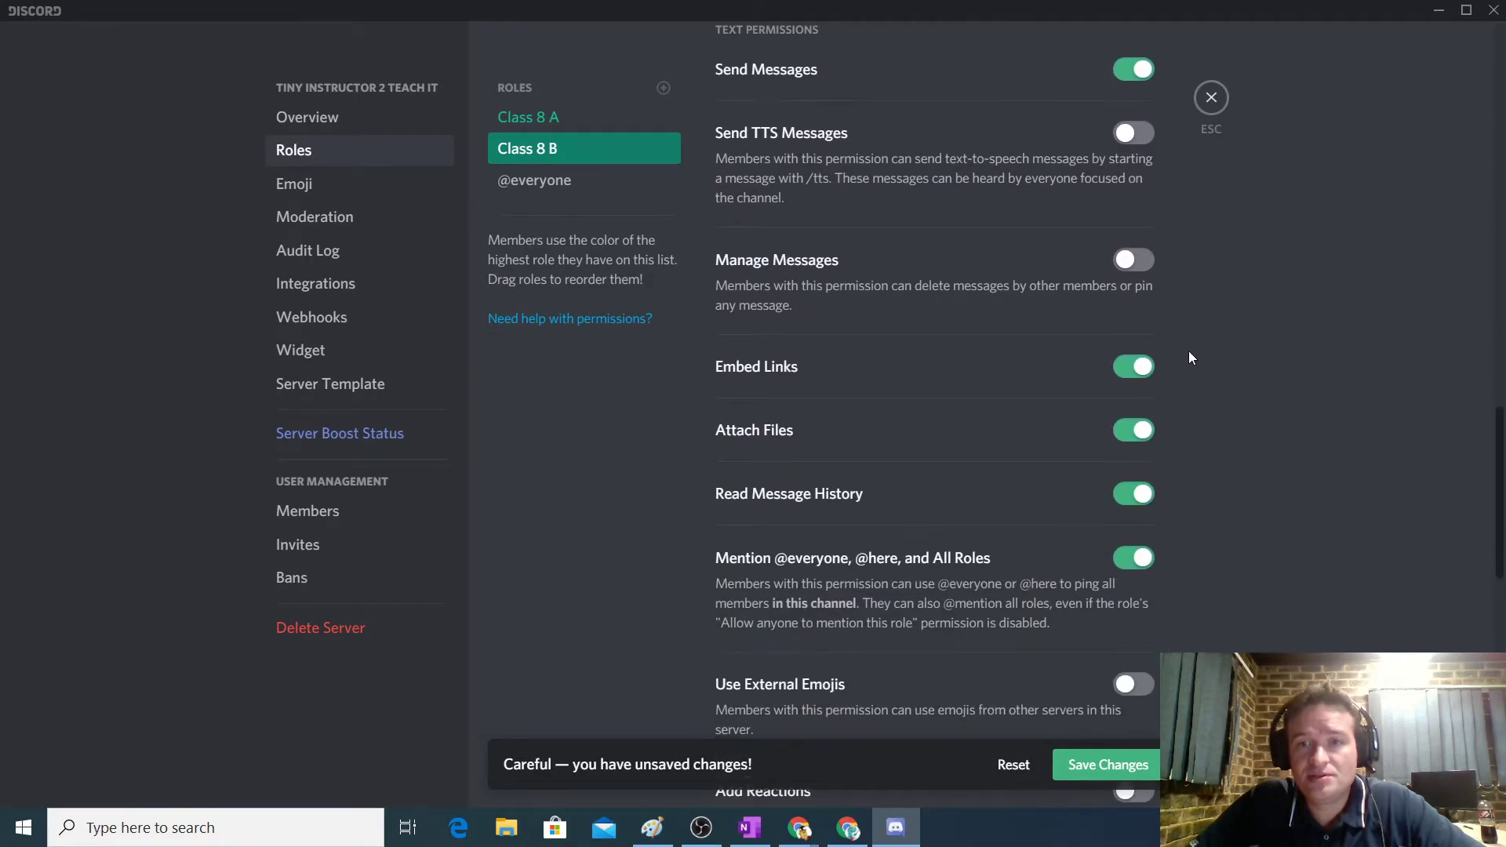
pyautogui.scroll(-3, 1205, 389)
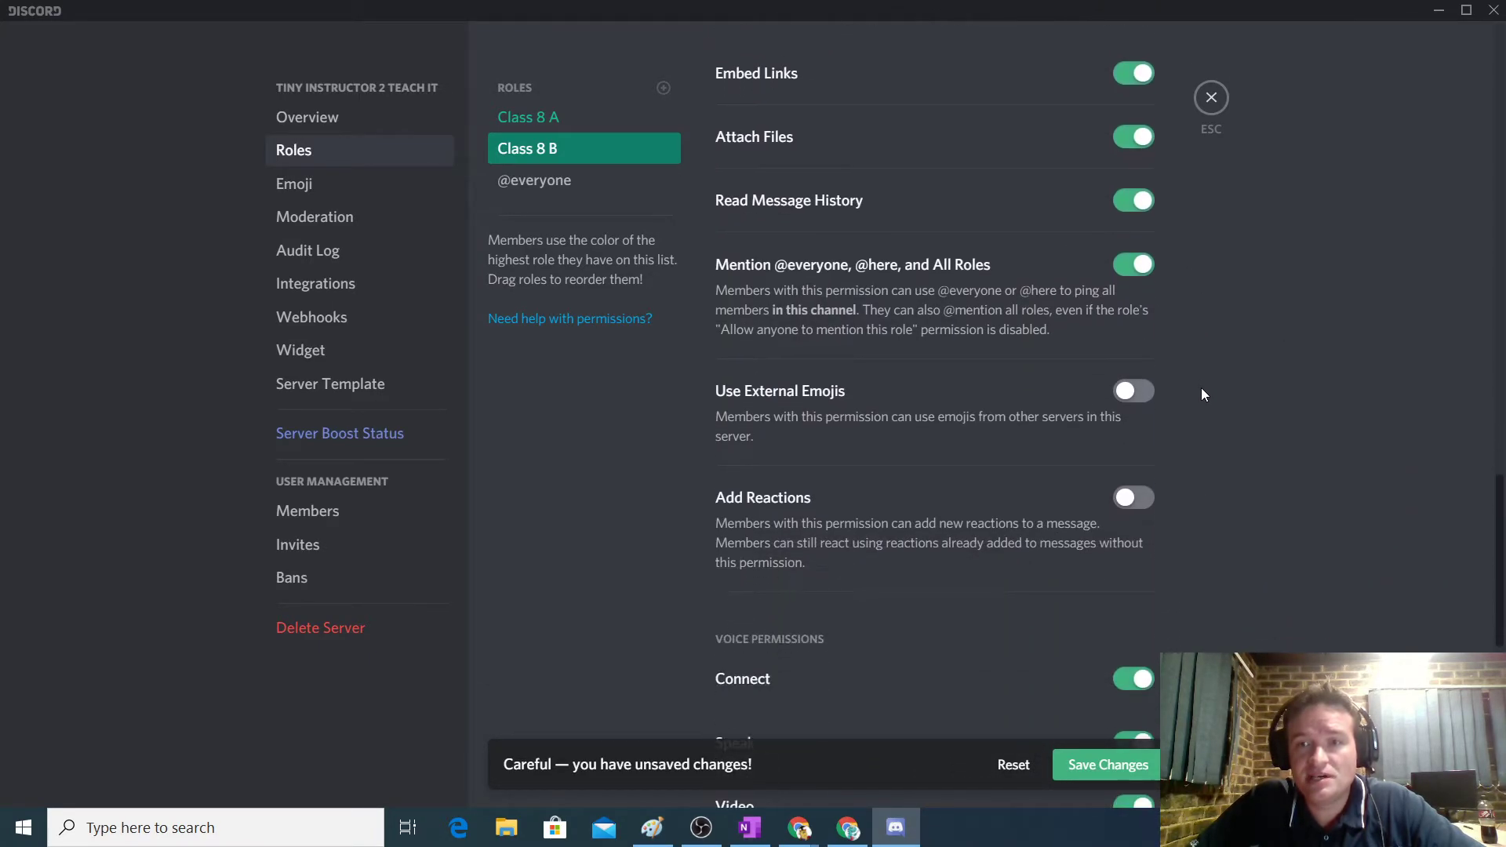
pyautogui.scroll(-5, 1189, 358)
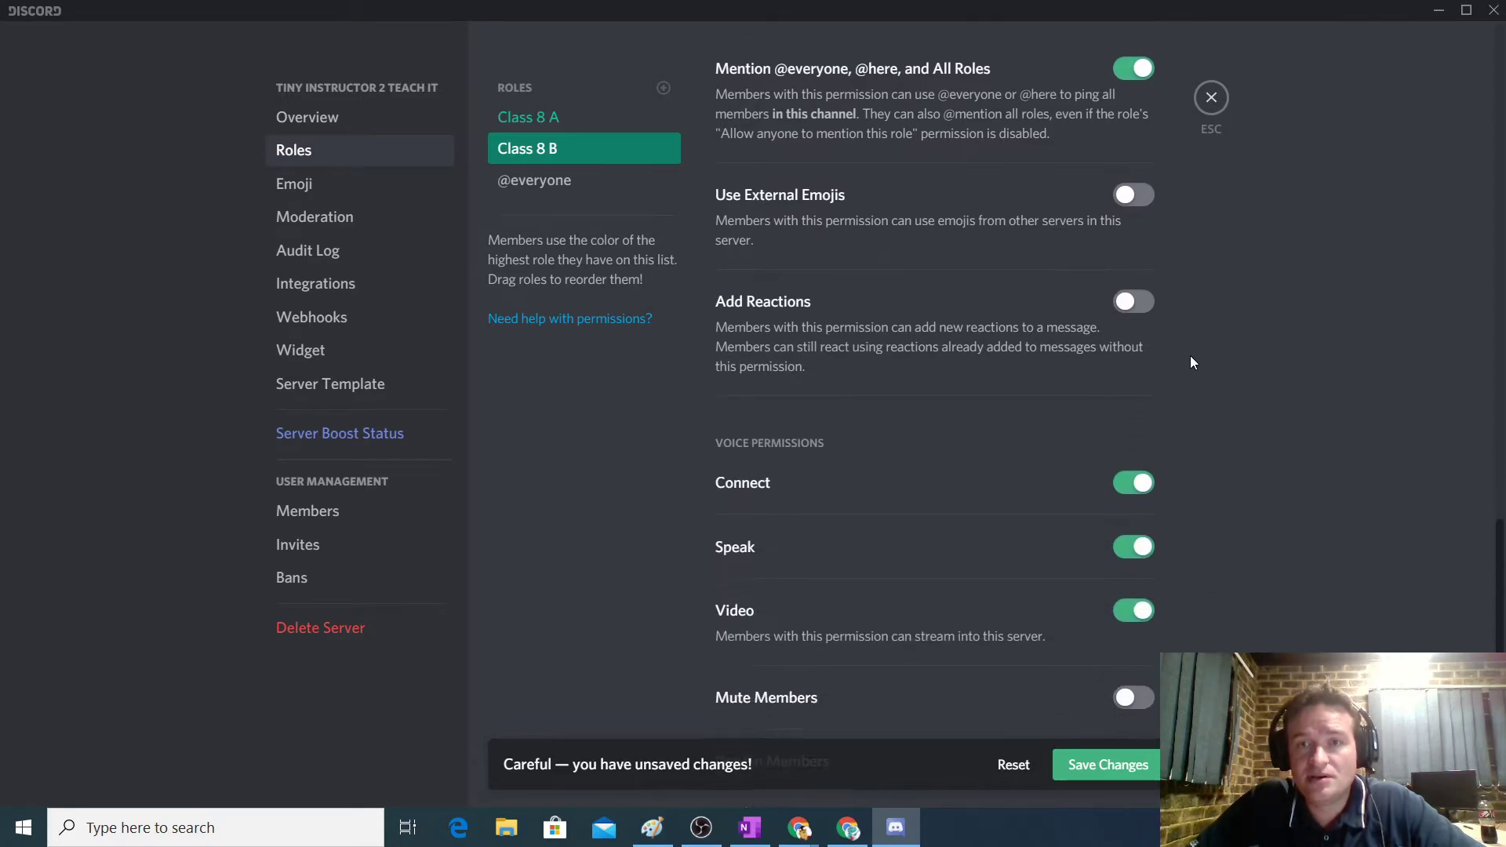
pyautogui.scroll(-3, 1190, 357)
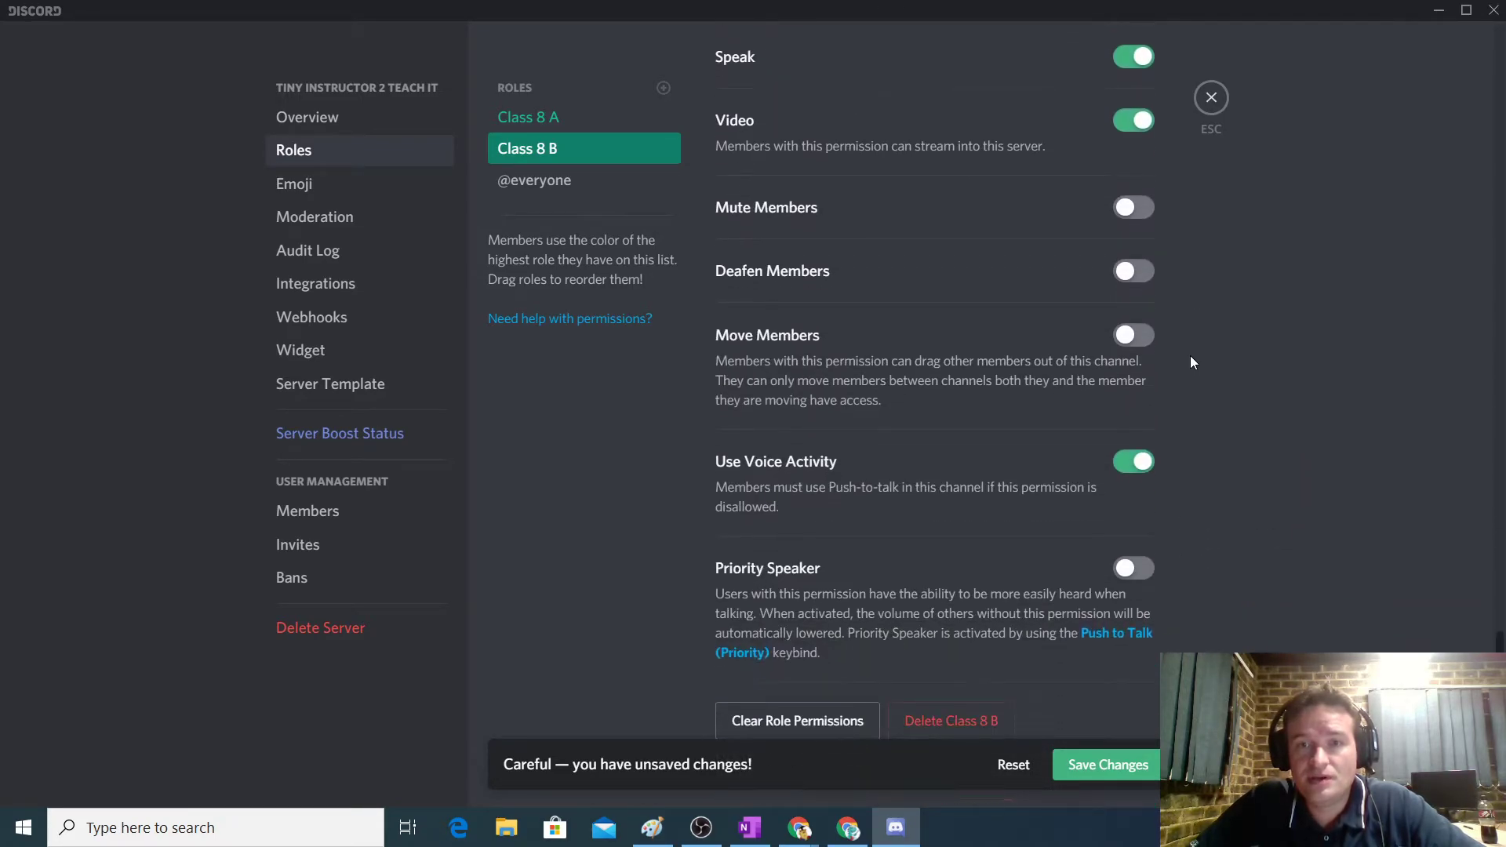
pyautogui.scroll(3, 1190, 357)
pyautogui.scroll(10, 1191, 363)
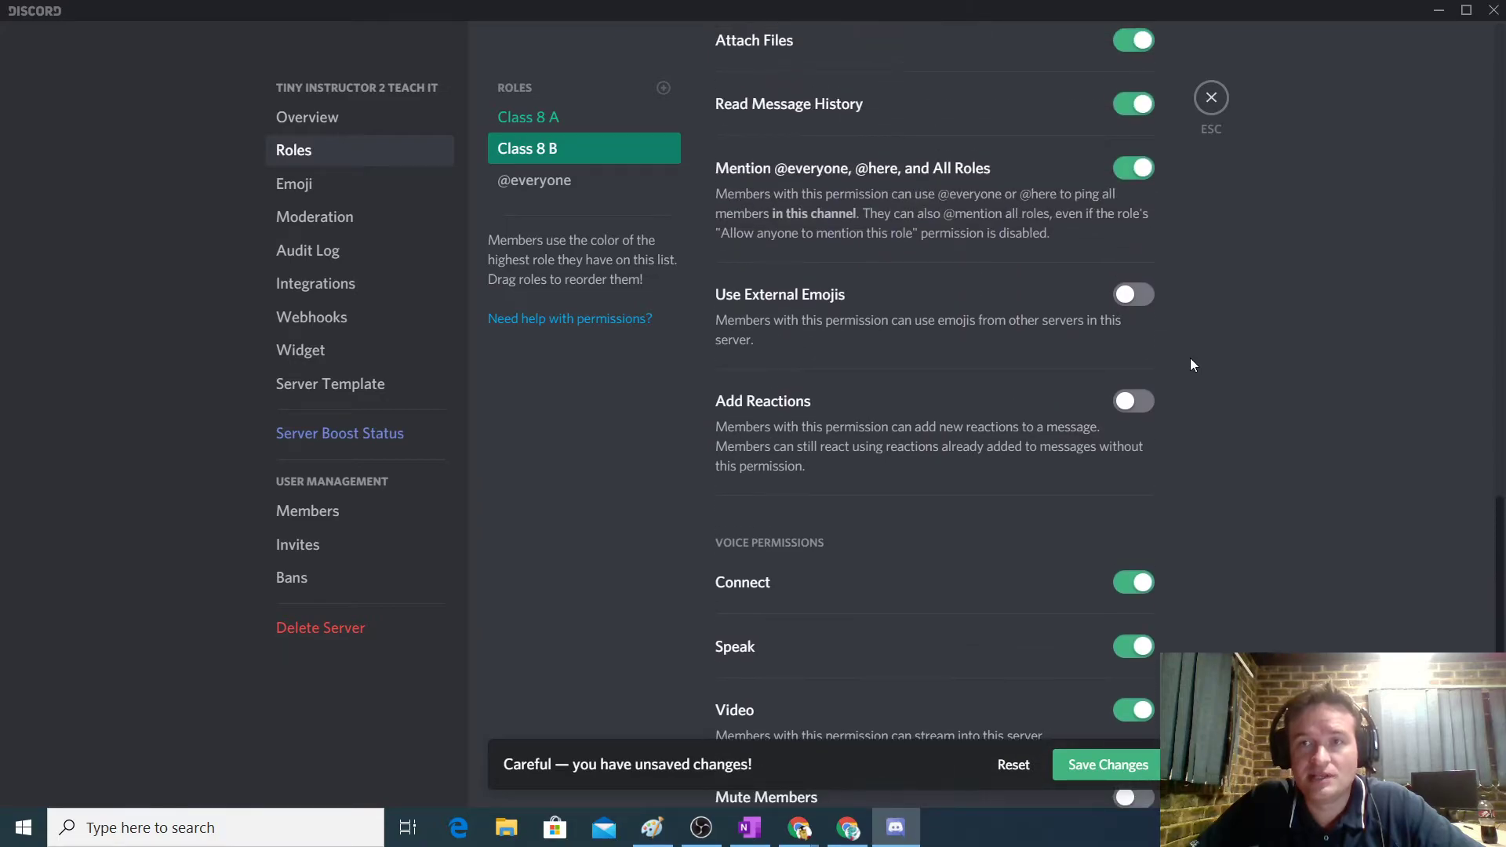
pyautogui.scroll(4, 1188, 374)
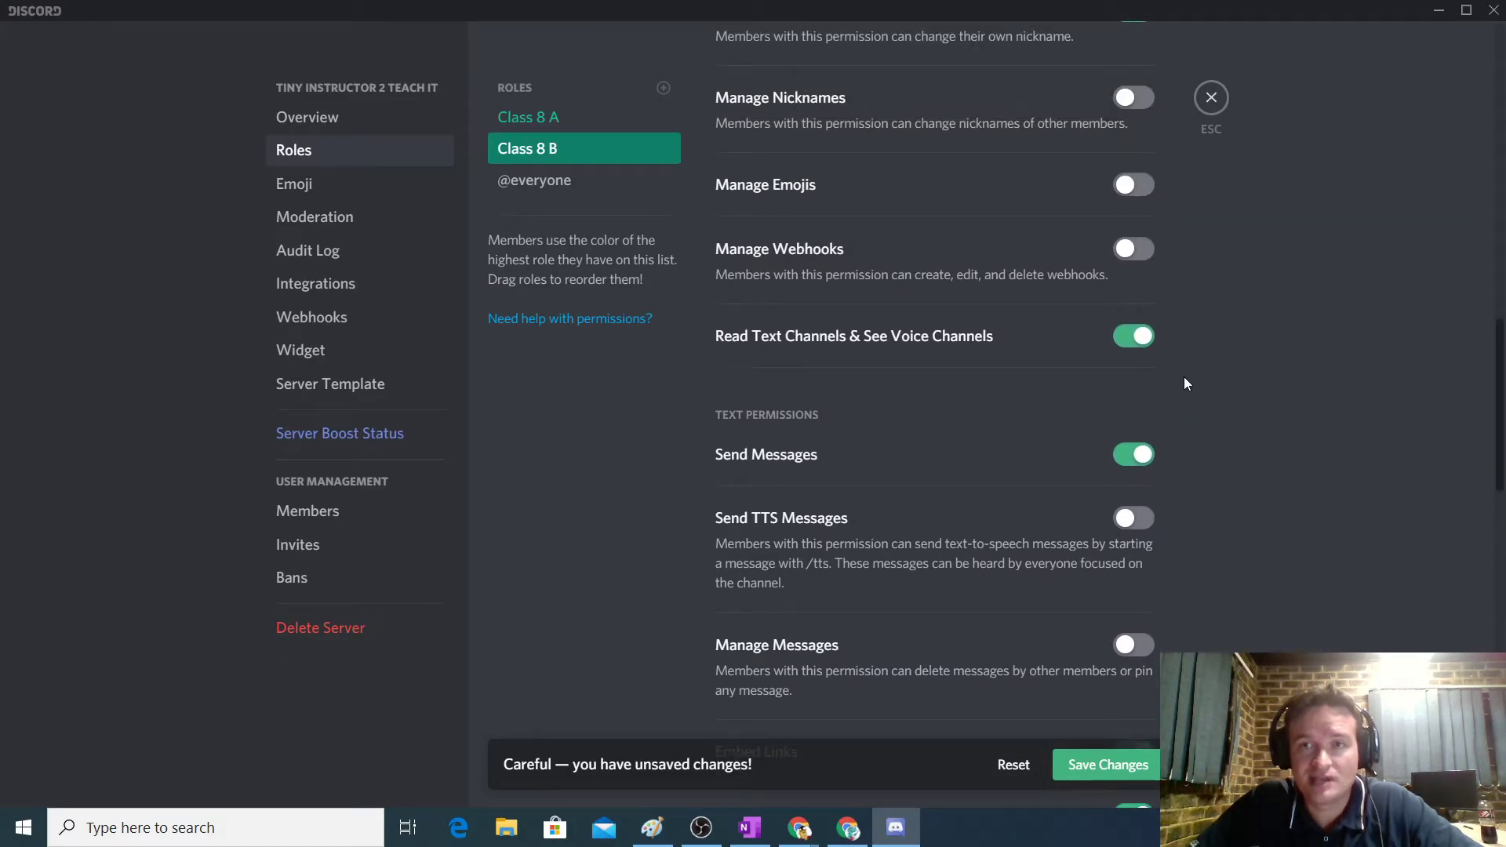
pyautogui.scroll(5, 1189, 383)
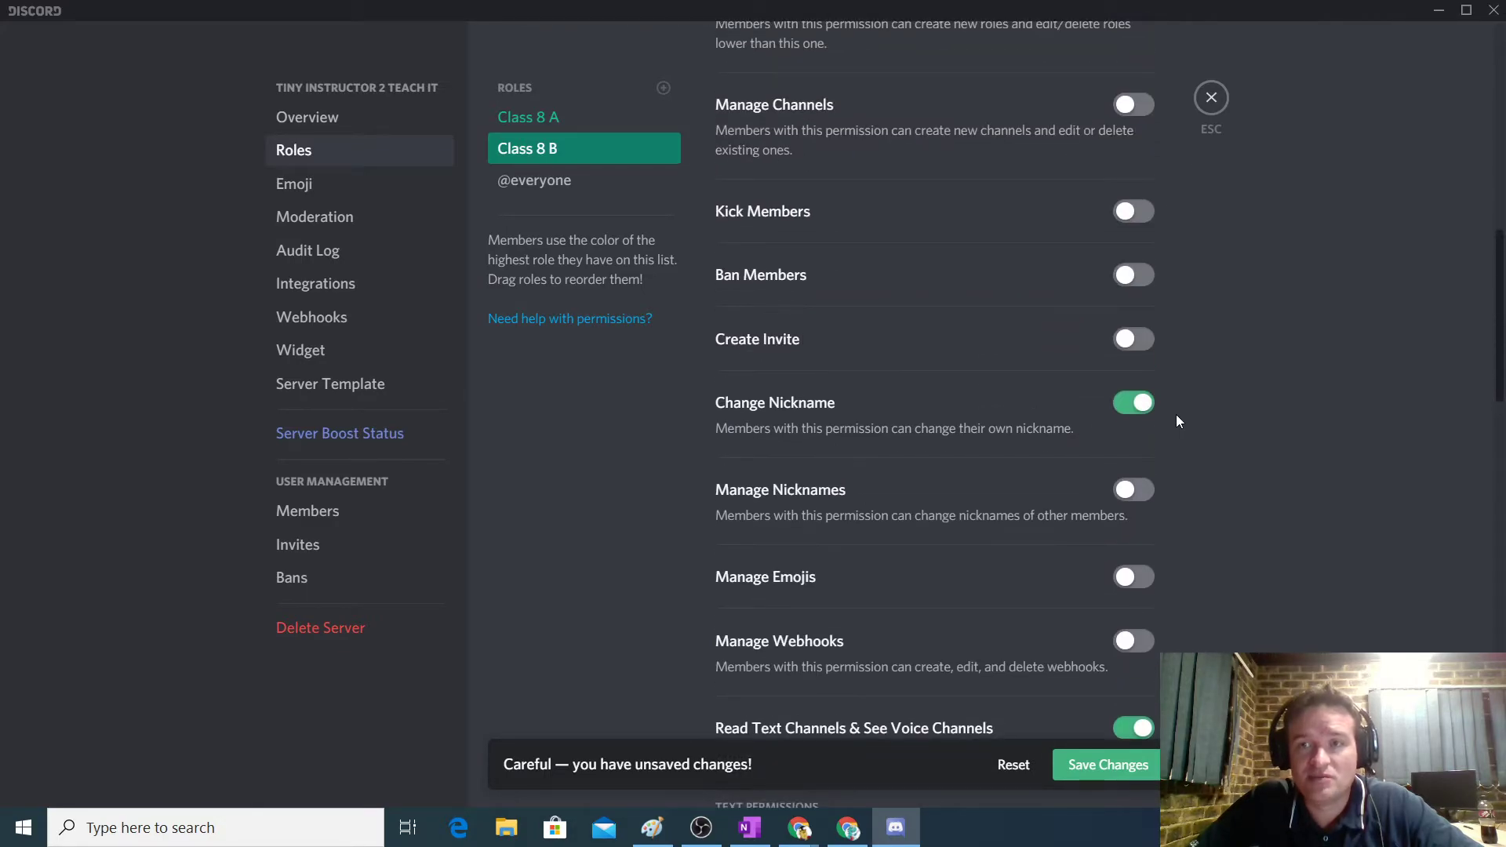
pyautogui.click(1114, 777)
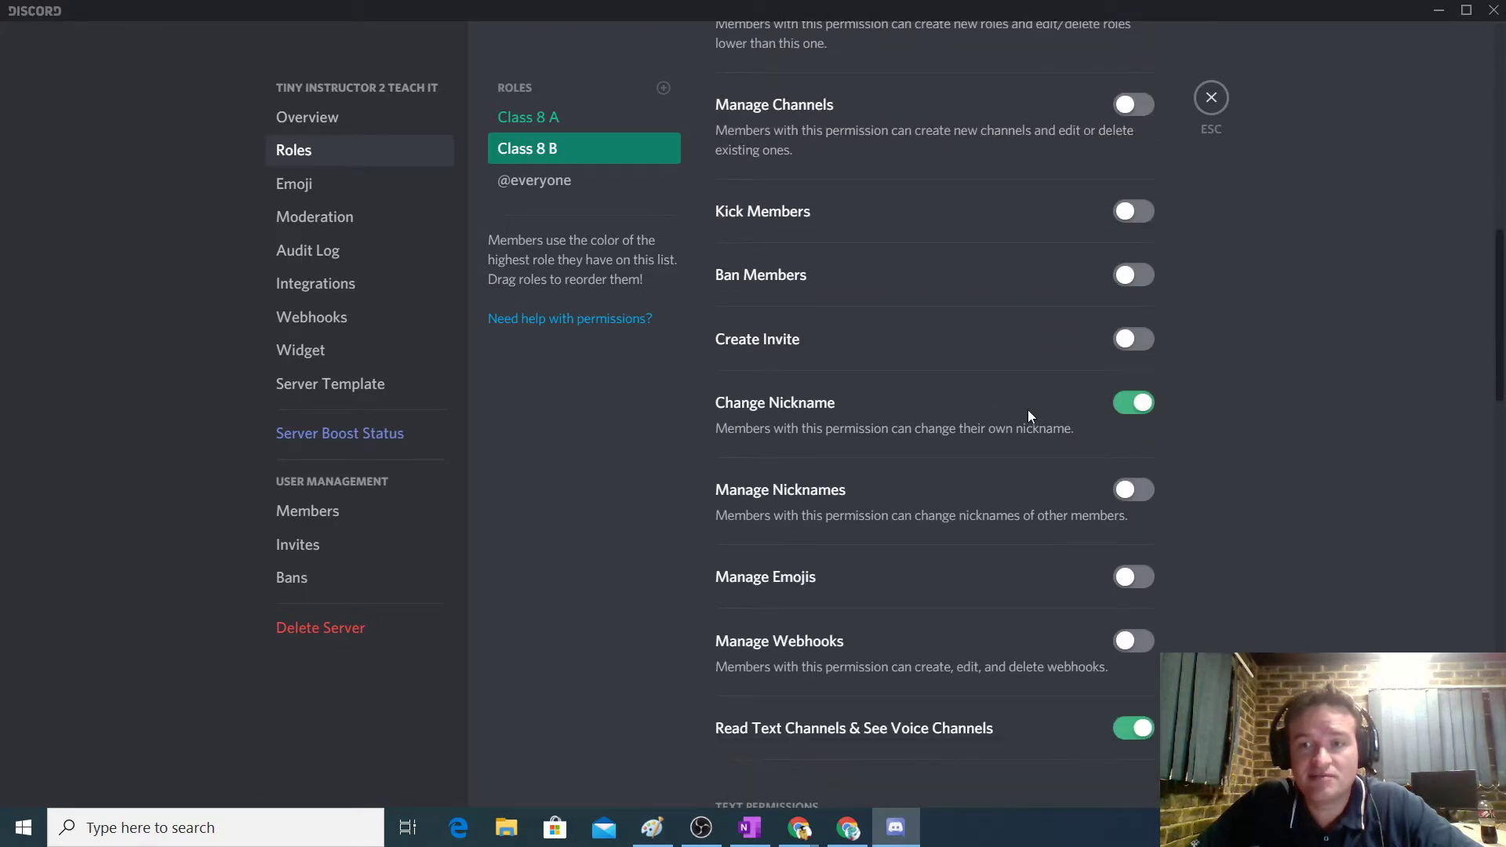
# Step: Compare the permissions of the Class 8 A and Class 8 B roles by switching between them
pyautogui.scroll(-20, 1305, 541)
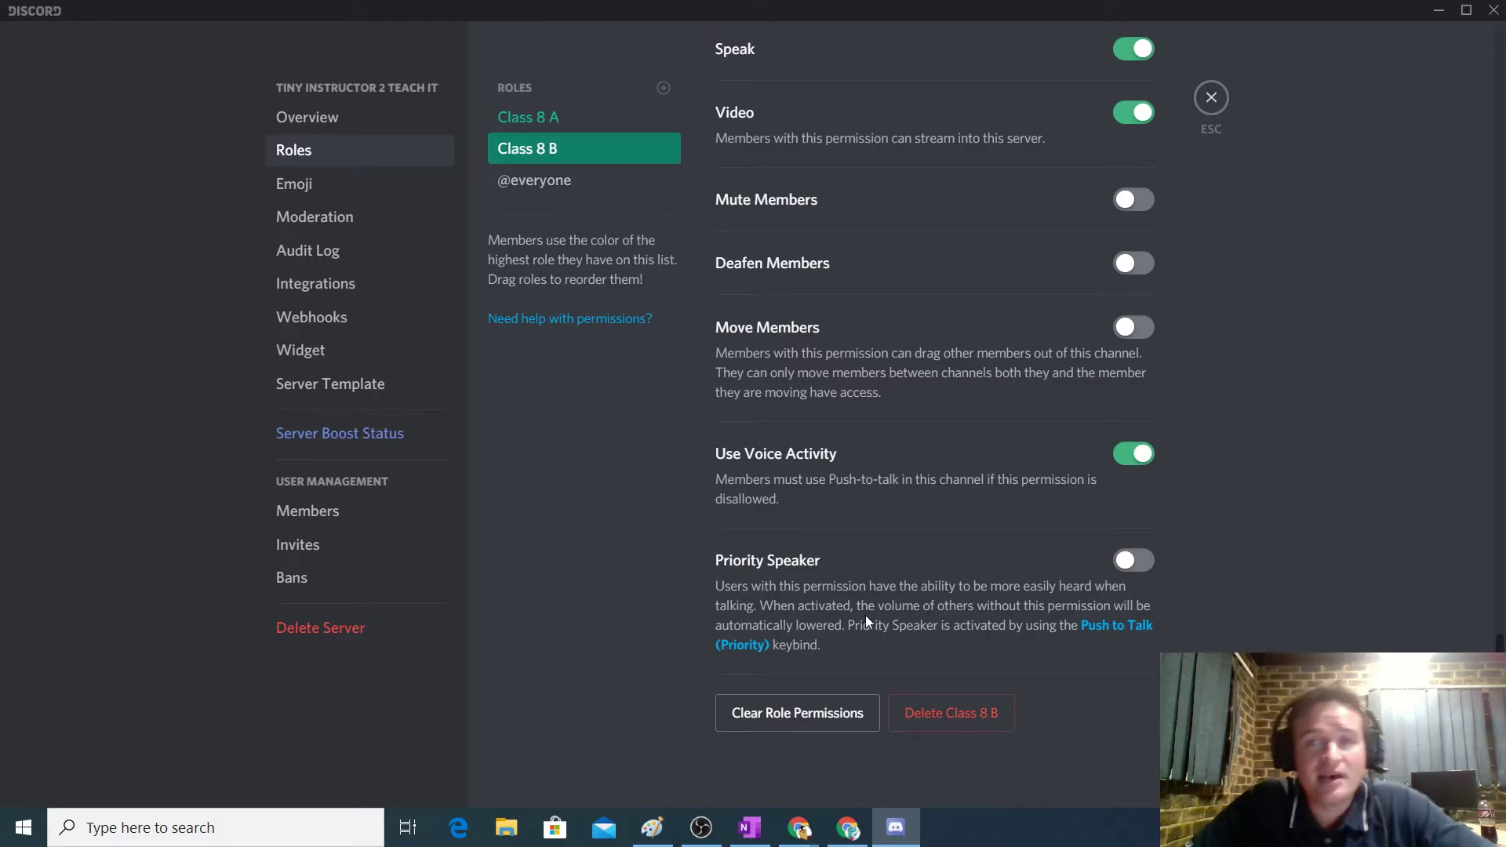
pyautogui.click(551, 125)
pyautogui.scroll(5, 1260, 346)
pyautogui.scroll(4, 1261, 349)
pyautogui.click(563, 155)
pyautogui.click(561, 124)
pyautogui.click(559, 152)
pyautogui.scroll(7, 1188, 377)
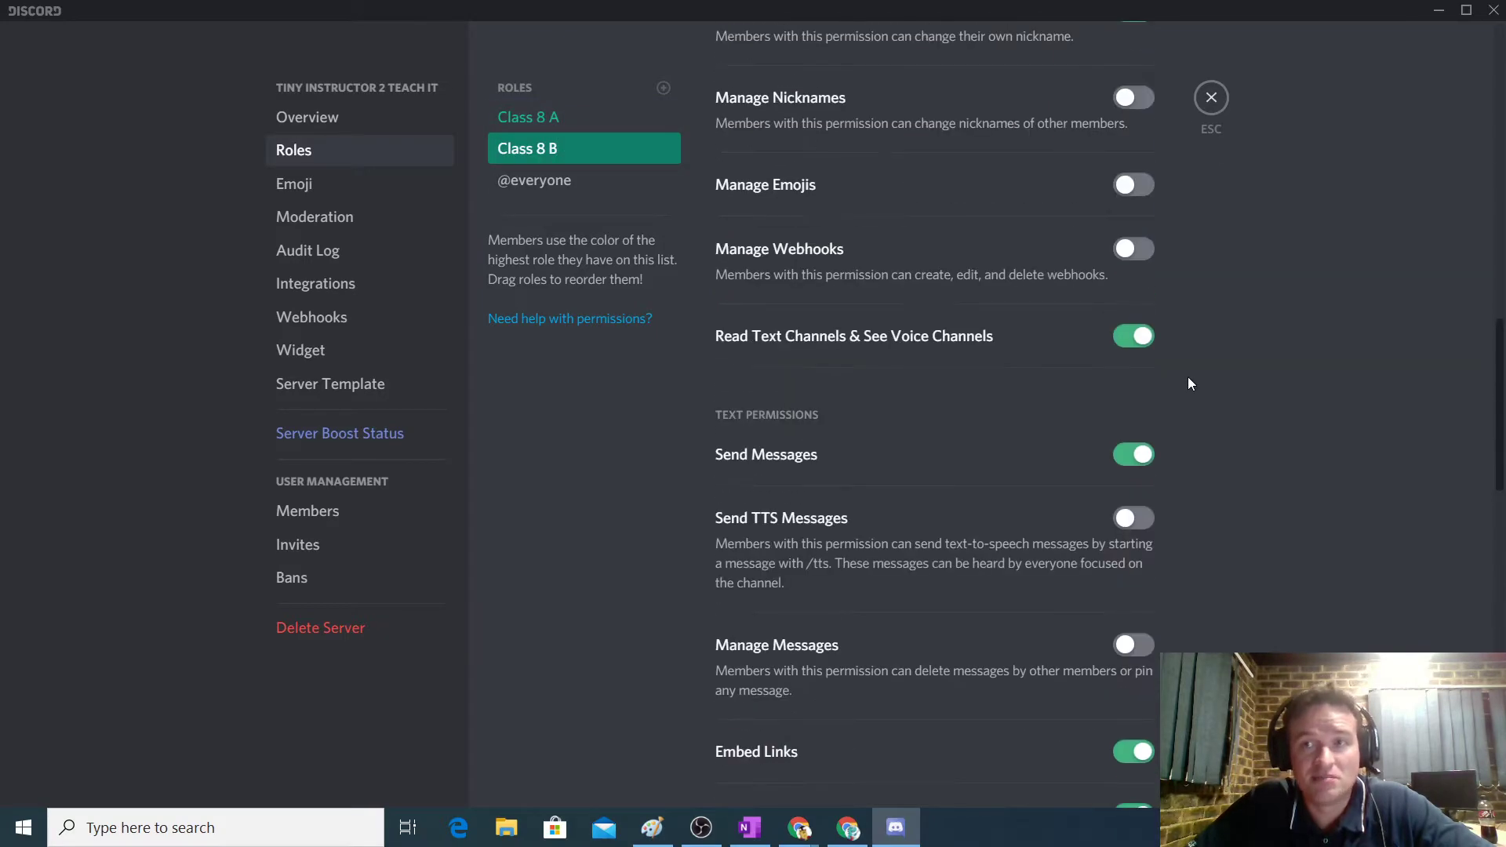
pyautogui.click(530, 125)
pyautogui.click(530, 150)
pyautogui.scroll(8, 942, 345)
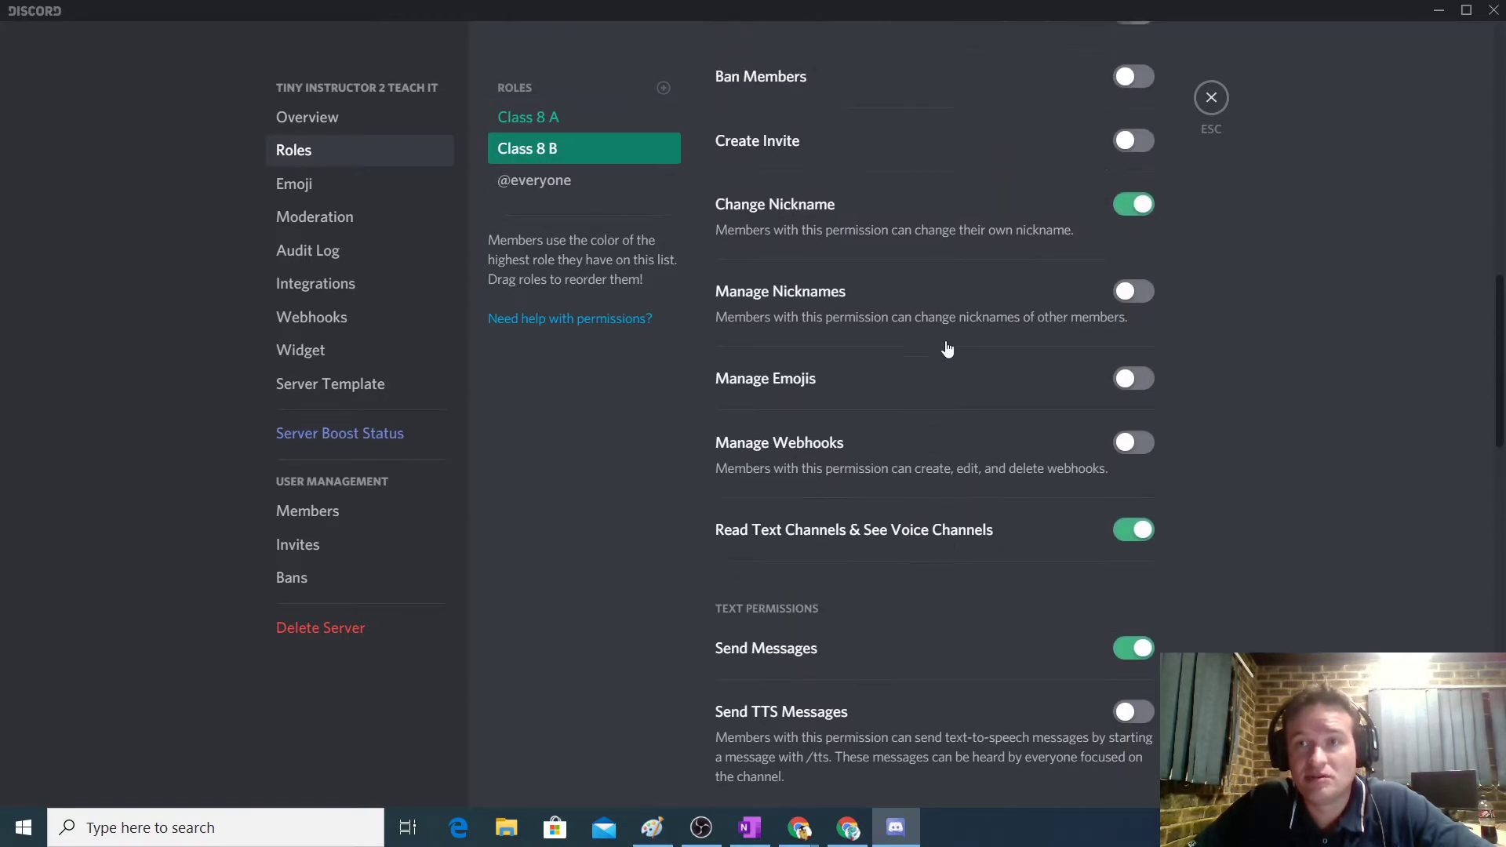
pyautogui.click(541, 117)
pyautogui.click(545, 149)
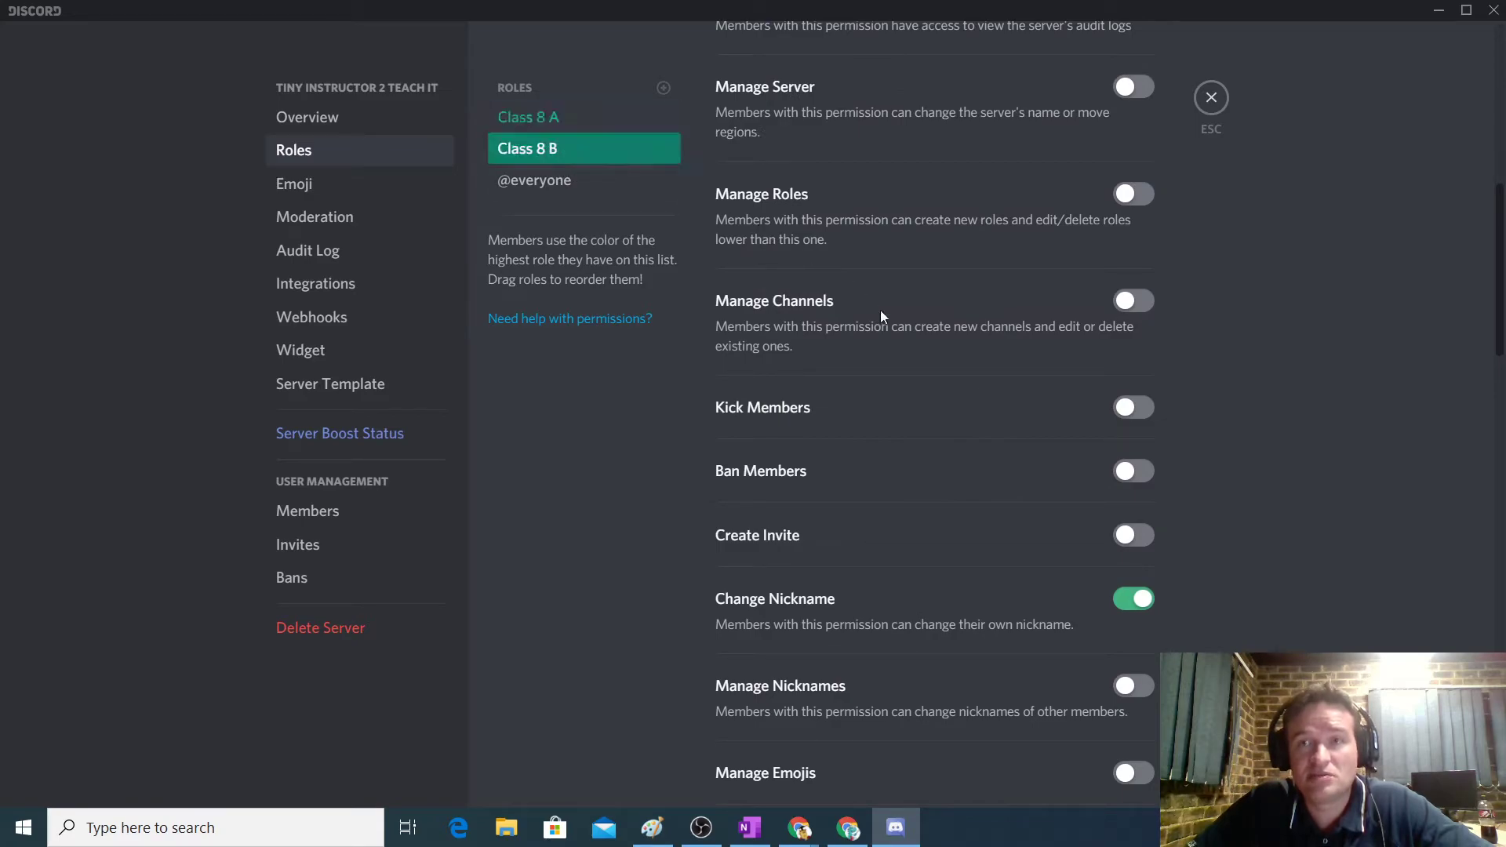
# Step: Compare the colors and role settings of Class 8 A and Class 8 B by alternating between the two roles
pyautogui.scroll(3, 909, 339)
pyautogui.scroll(5, 908, 339)
pyautogui.click(542, 121)
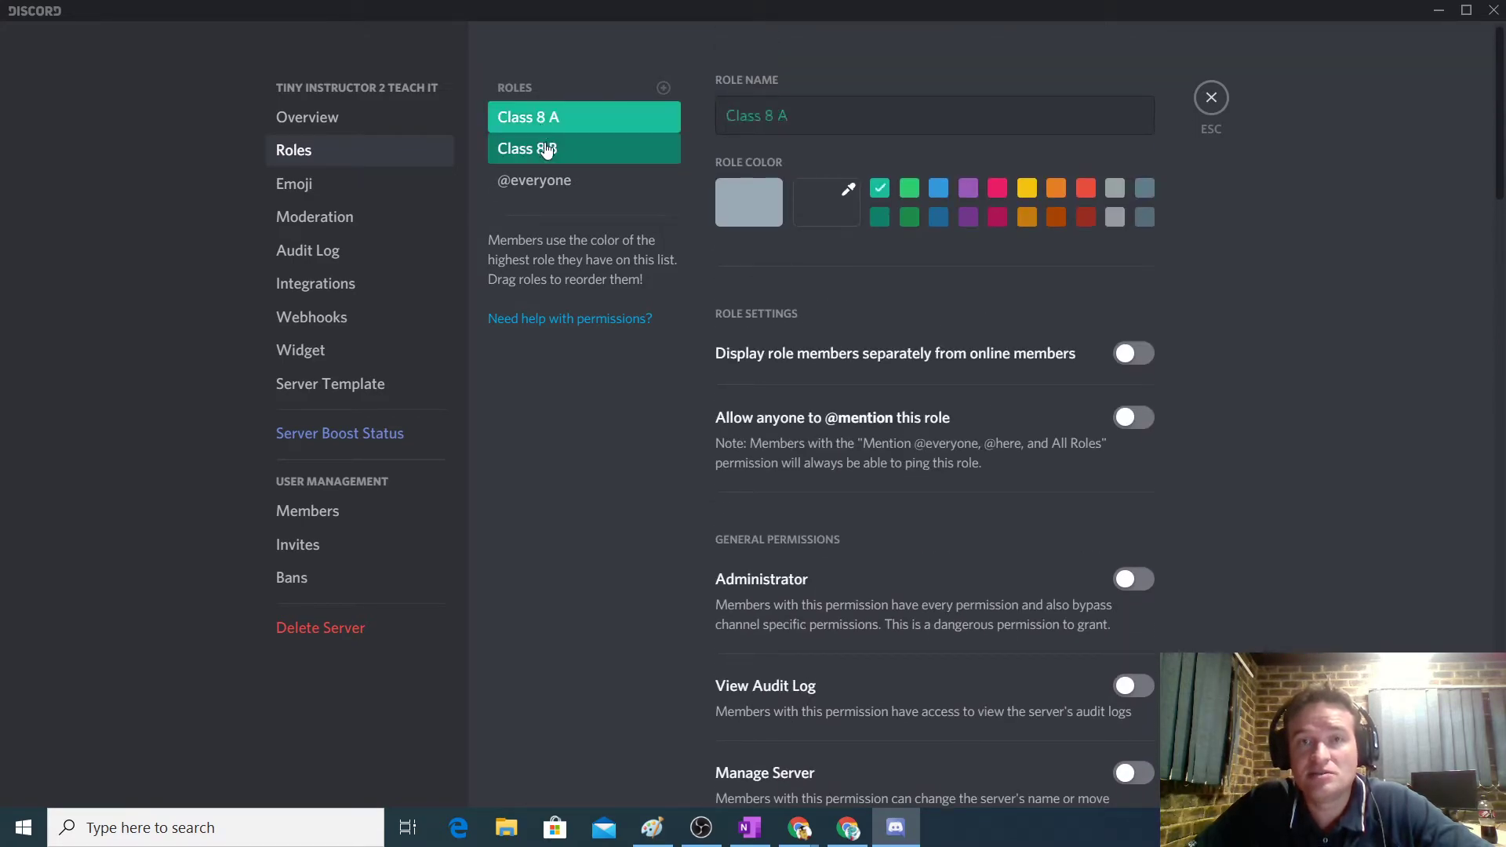
pyautogui.click(542, 149)
pyautogui.click(552, 126)
pyautogui.click(547, 149)
pyautogui.click(549, 121)
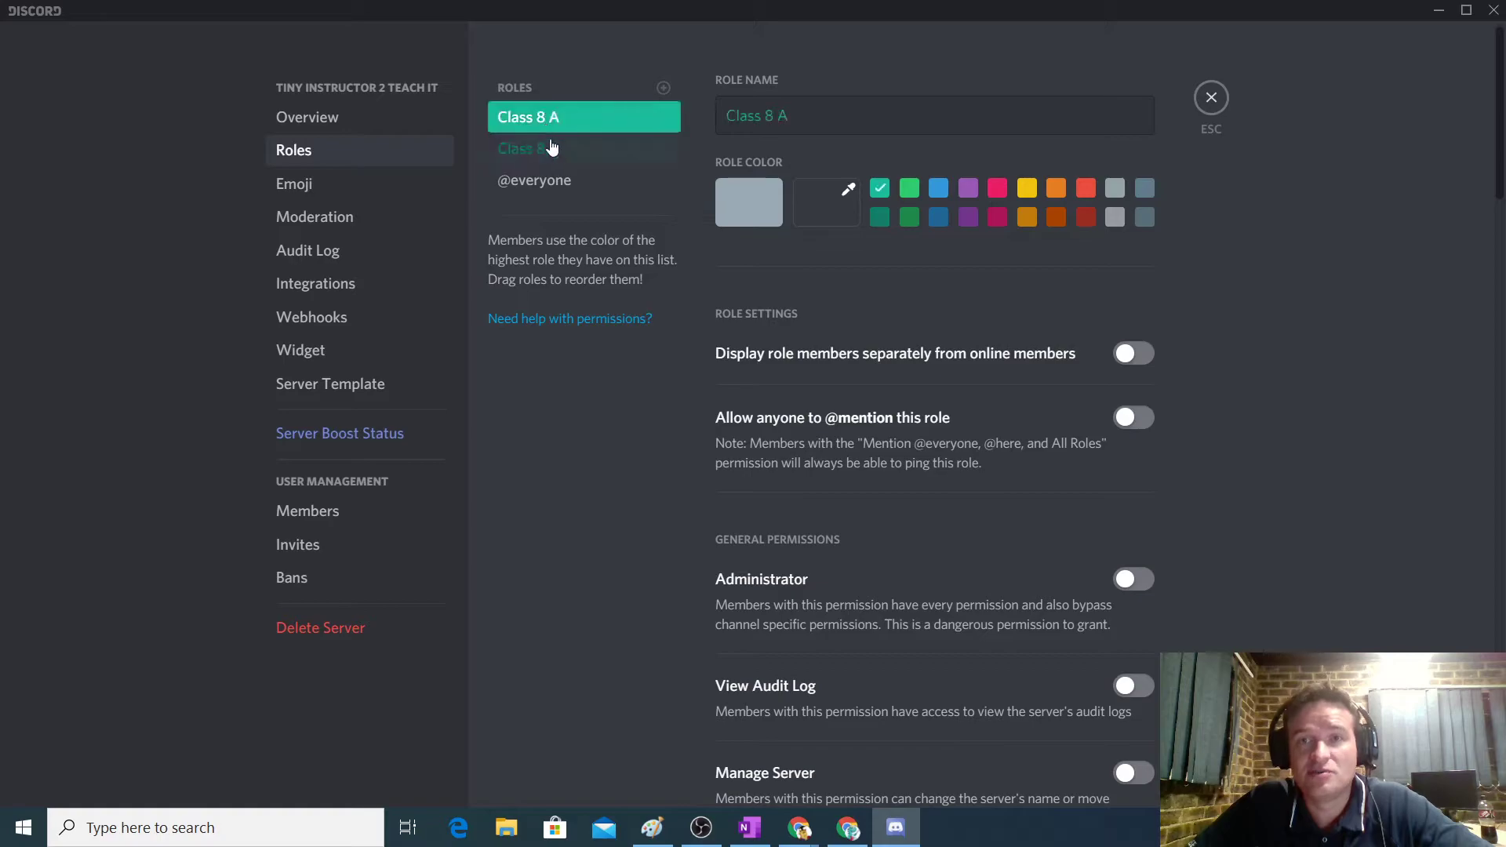
pyautogui.click(561, 148)
pyautogui.click(559, 121)
pyautogui.click(551, 153)
pyautogui.click(562, 123)
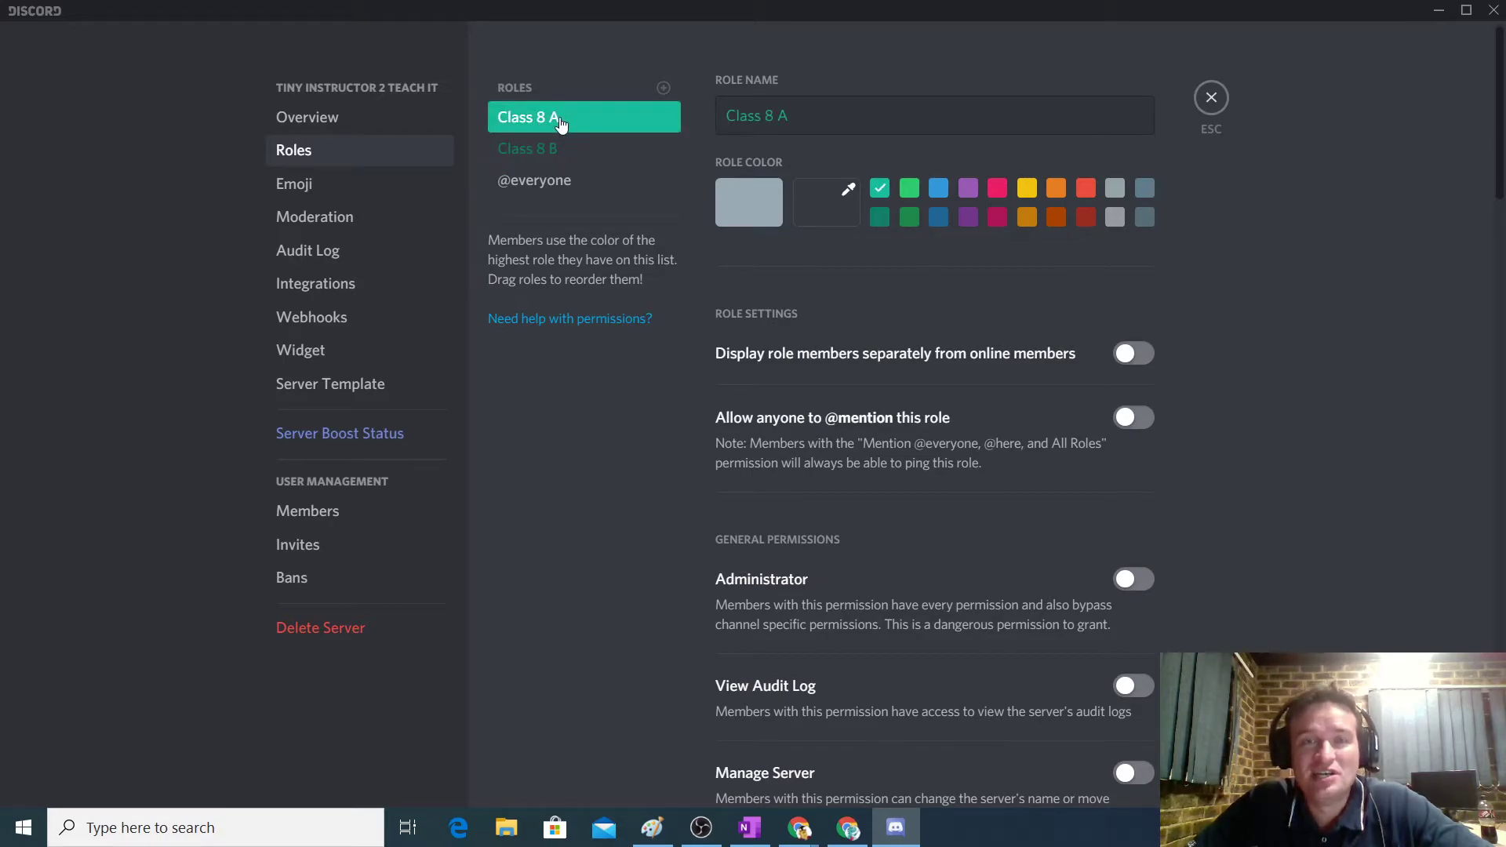
# Step: Create a role named Class 8 C with the light green color and save it
pyautogui.click(663, 88)
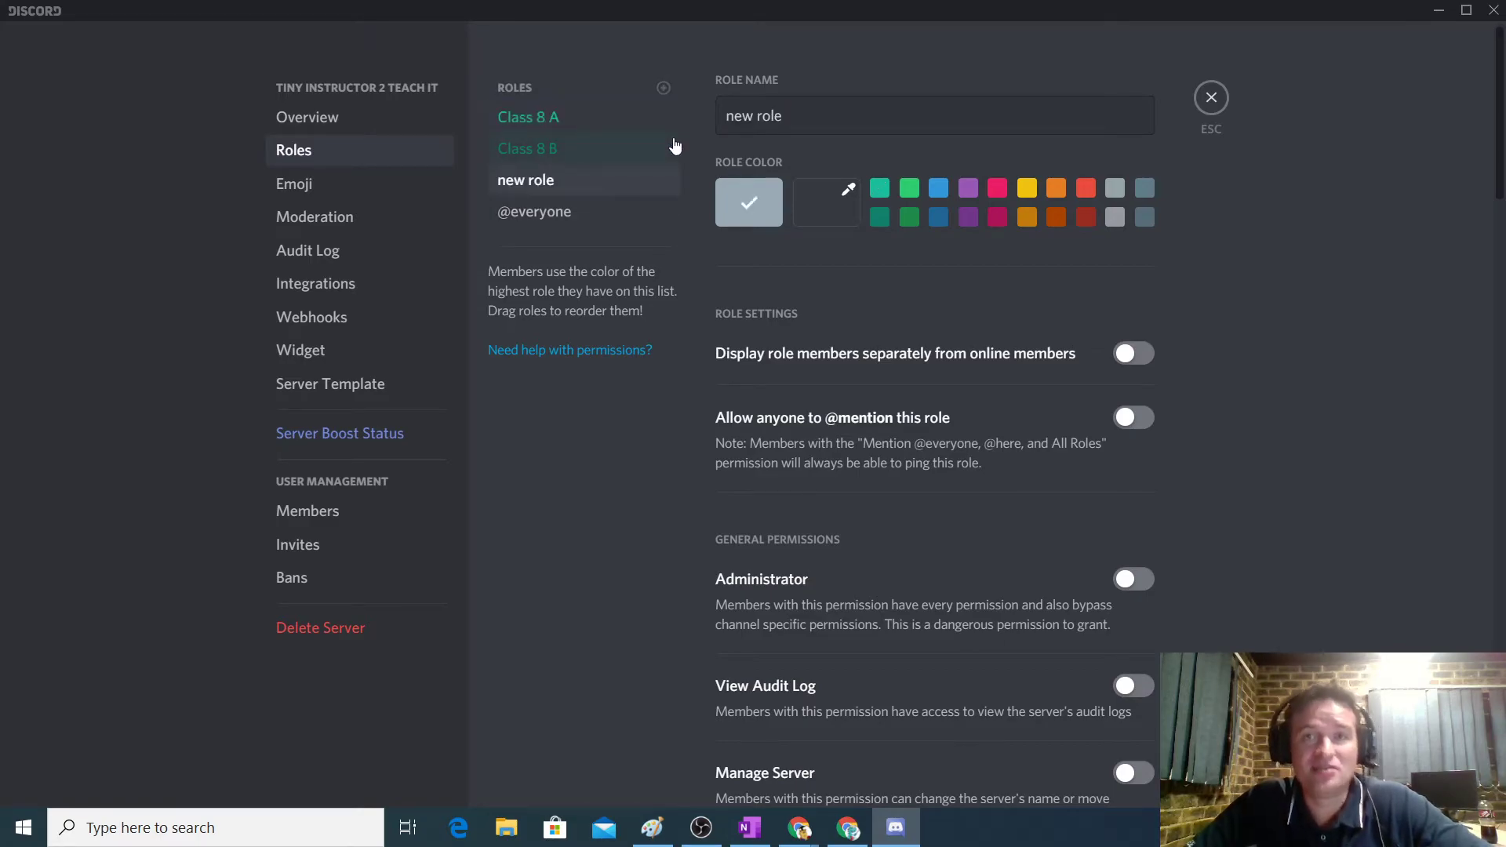
pyautogui.tripleClick(810, 112)
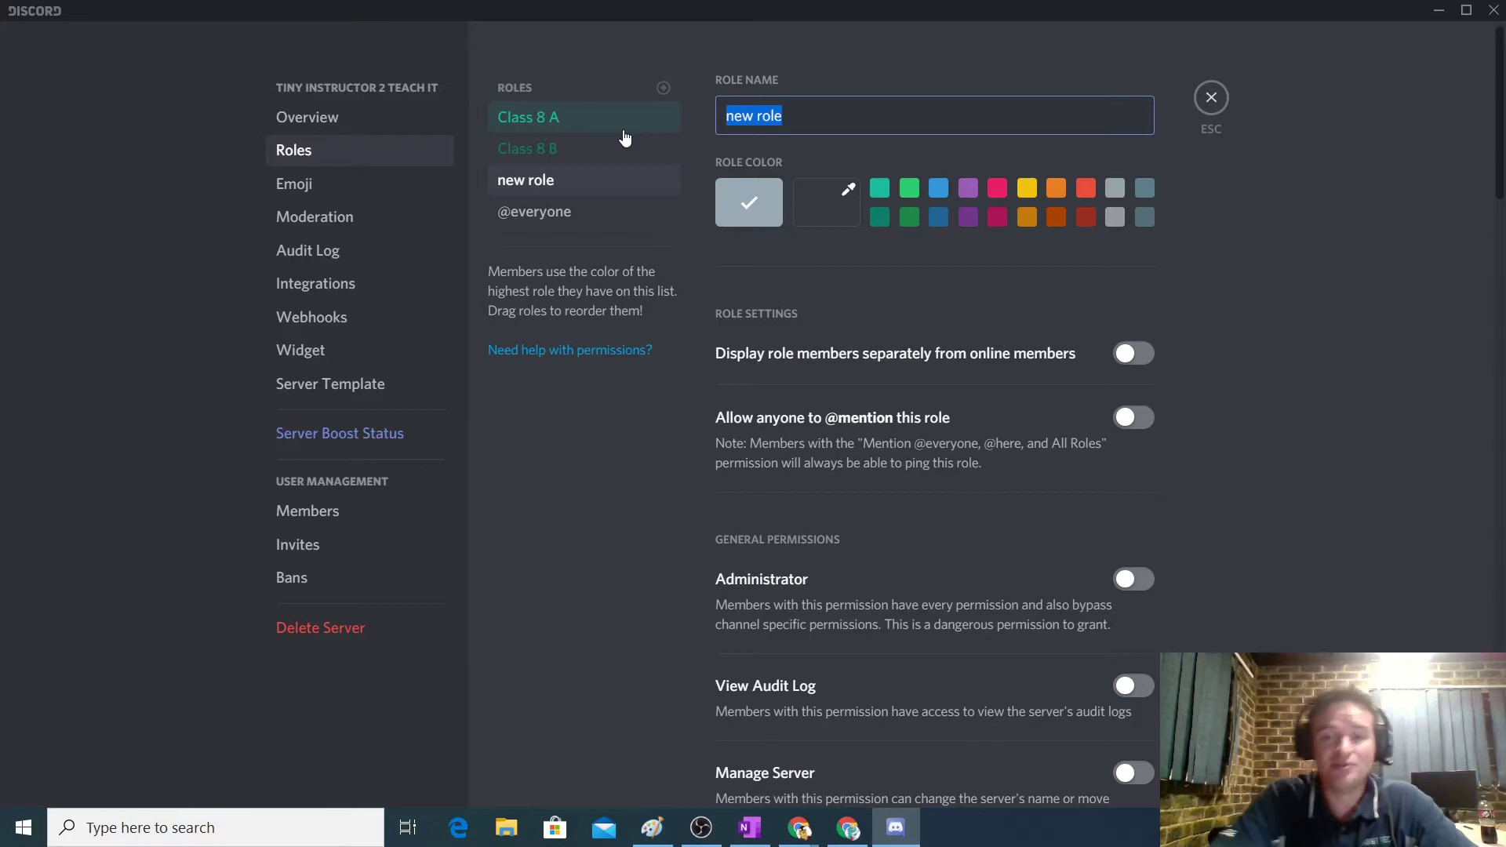
pyautogui.write('Clas')
pyautogui.write('9 C')
pyautogui.press('BackSpace')
pyautogui.press('BackSpace')
pyautogui.press('BackSpace')
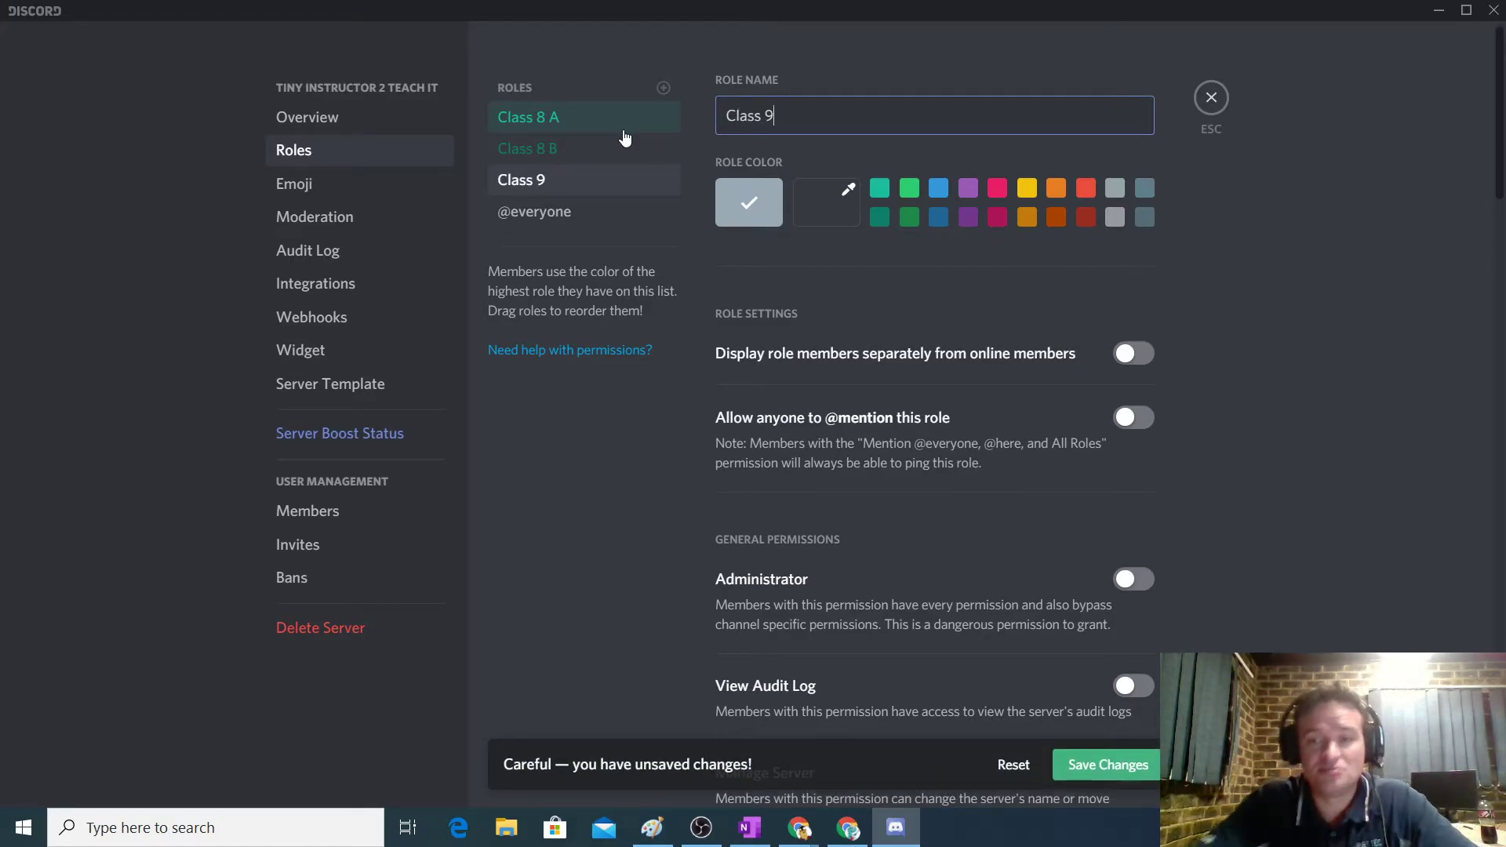
pyautogui.write('8 C')
pyautogui.click(909, 189)
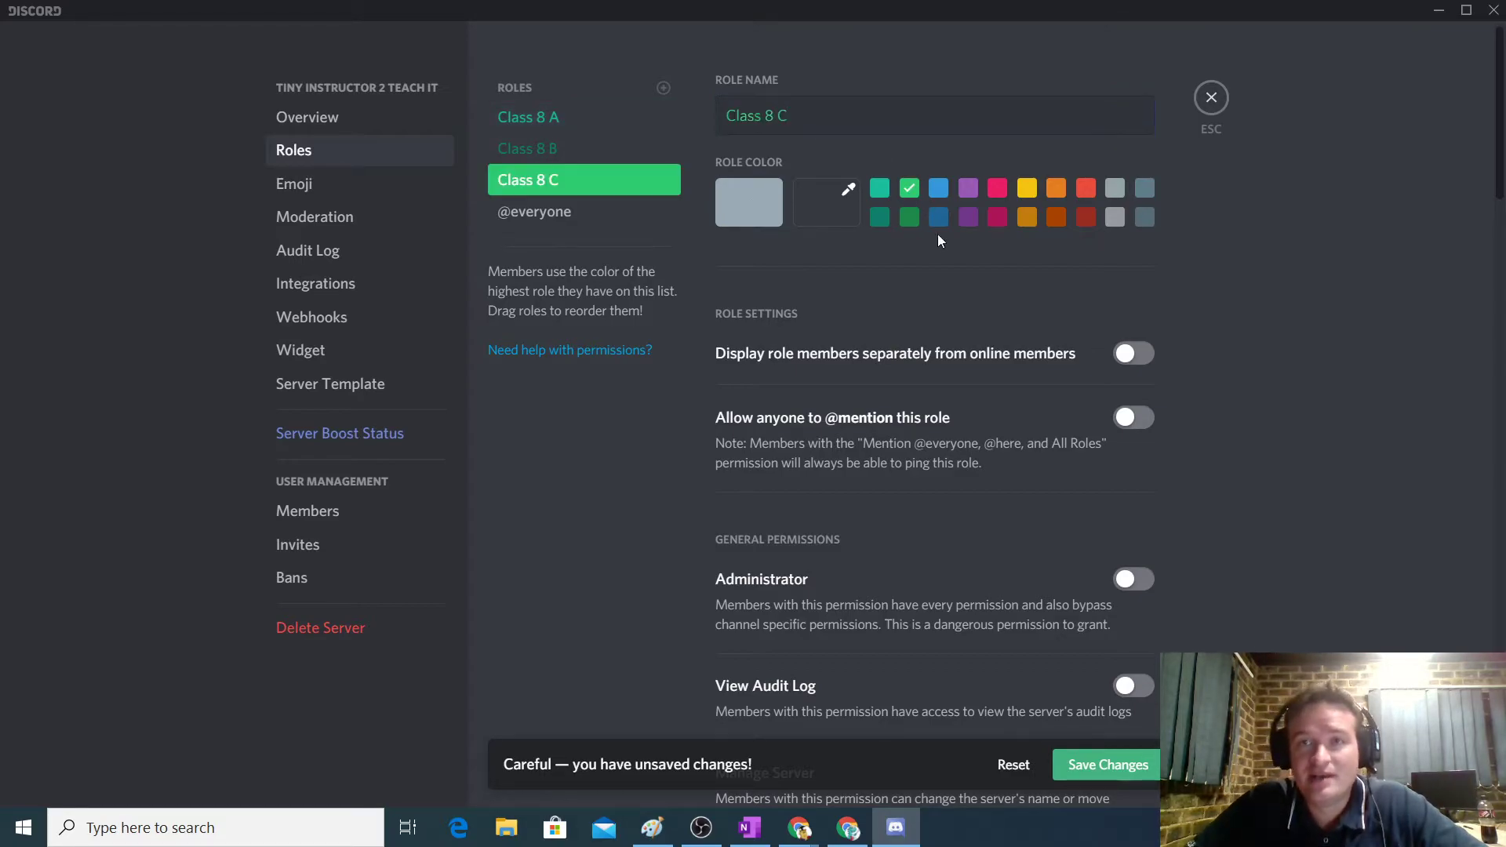
pyautogui.click(1108, 765)
# Step: Create a role named Class 8 D with the dark green color and save it
pyautogui.click(664, 88)
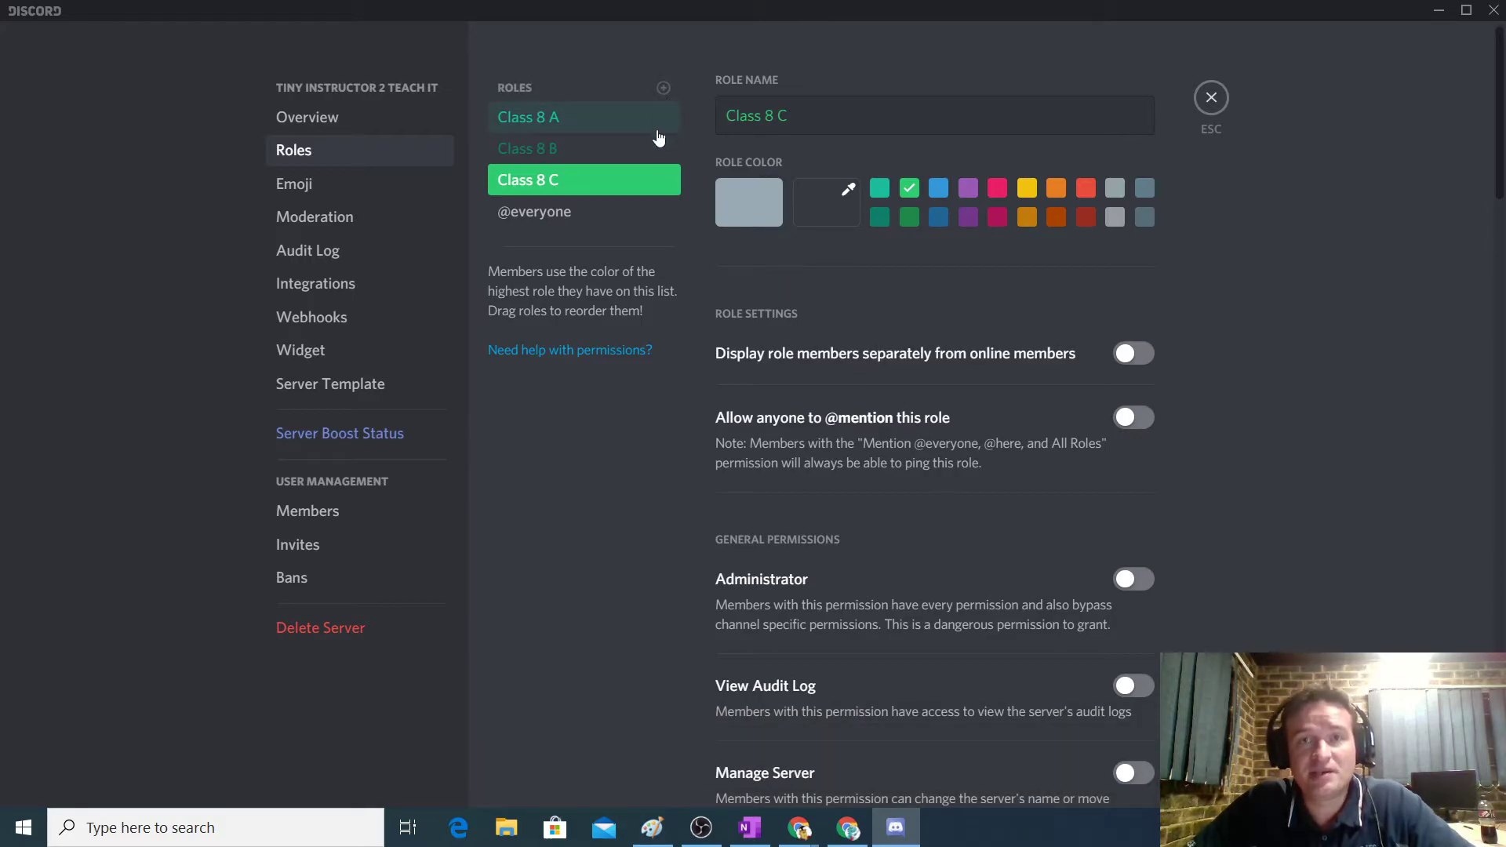
pyautogui.write('Cl')
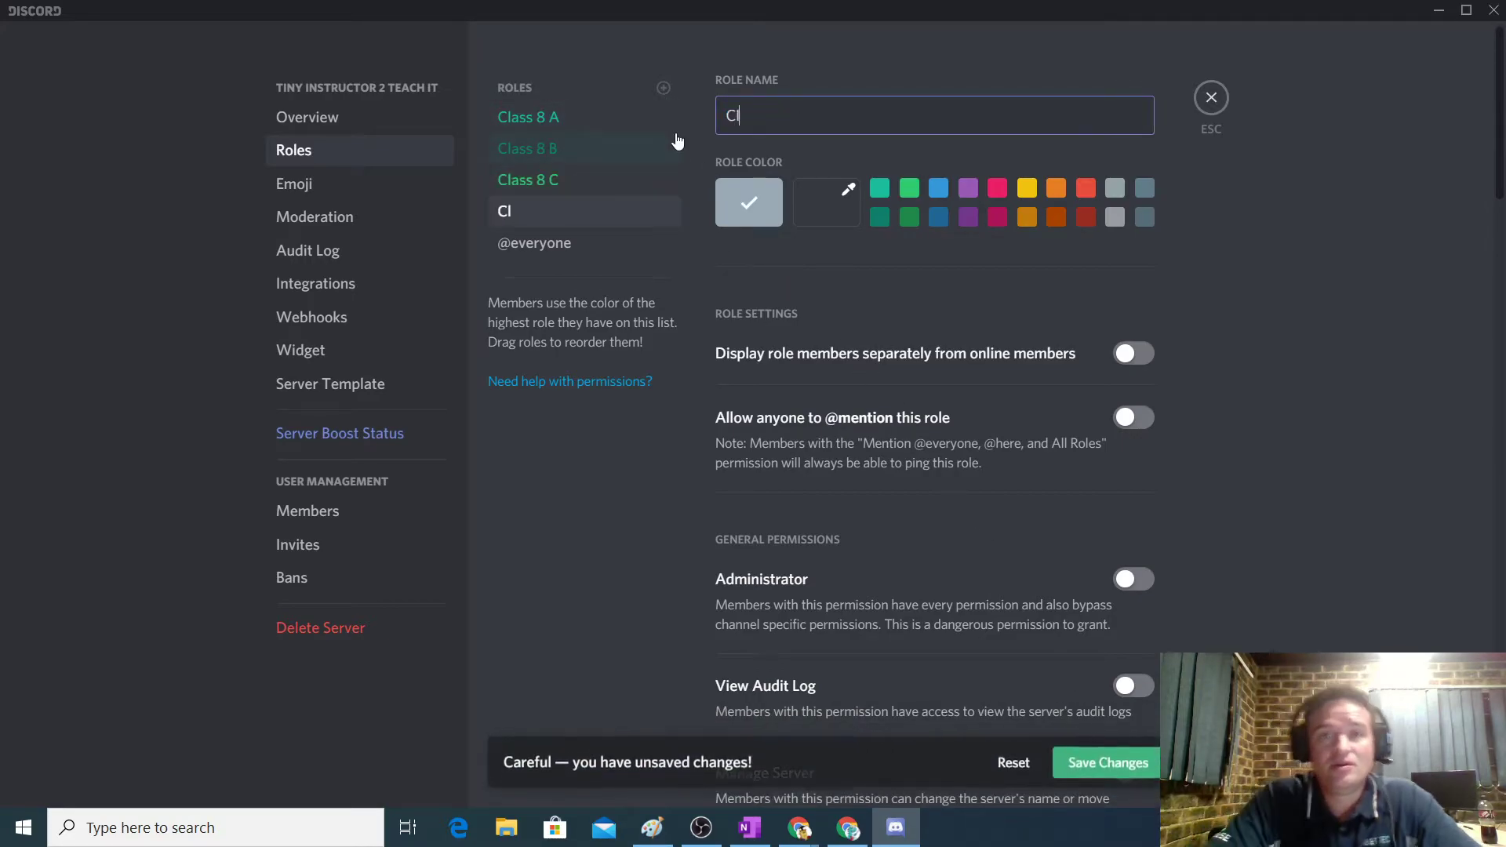
pyautogui.write('ass 8 D')
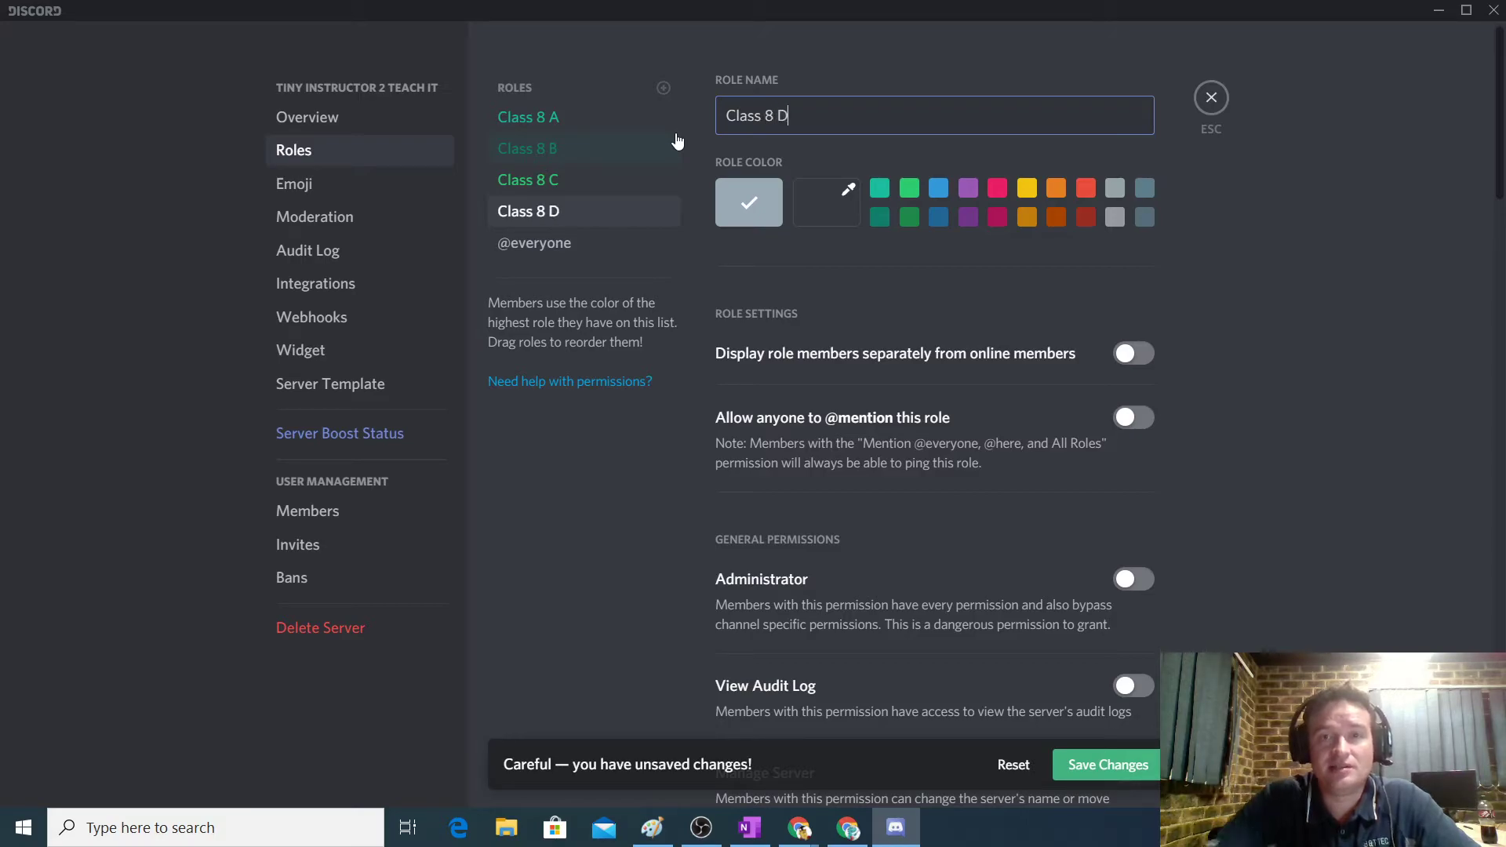
pyautogui.click(909, 218)
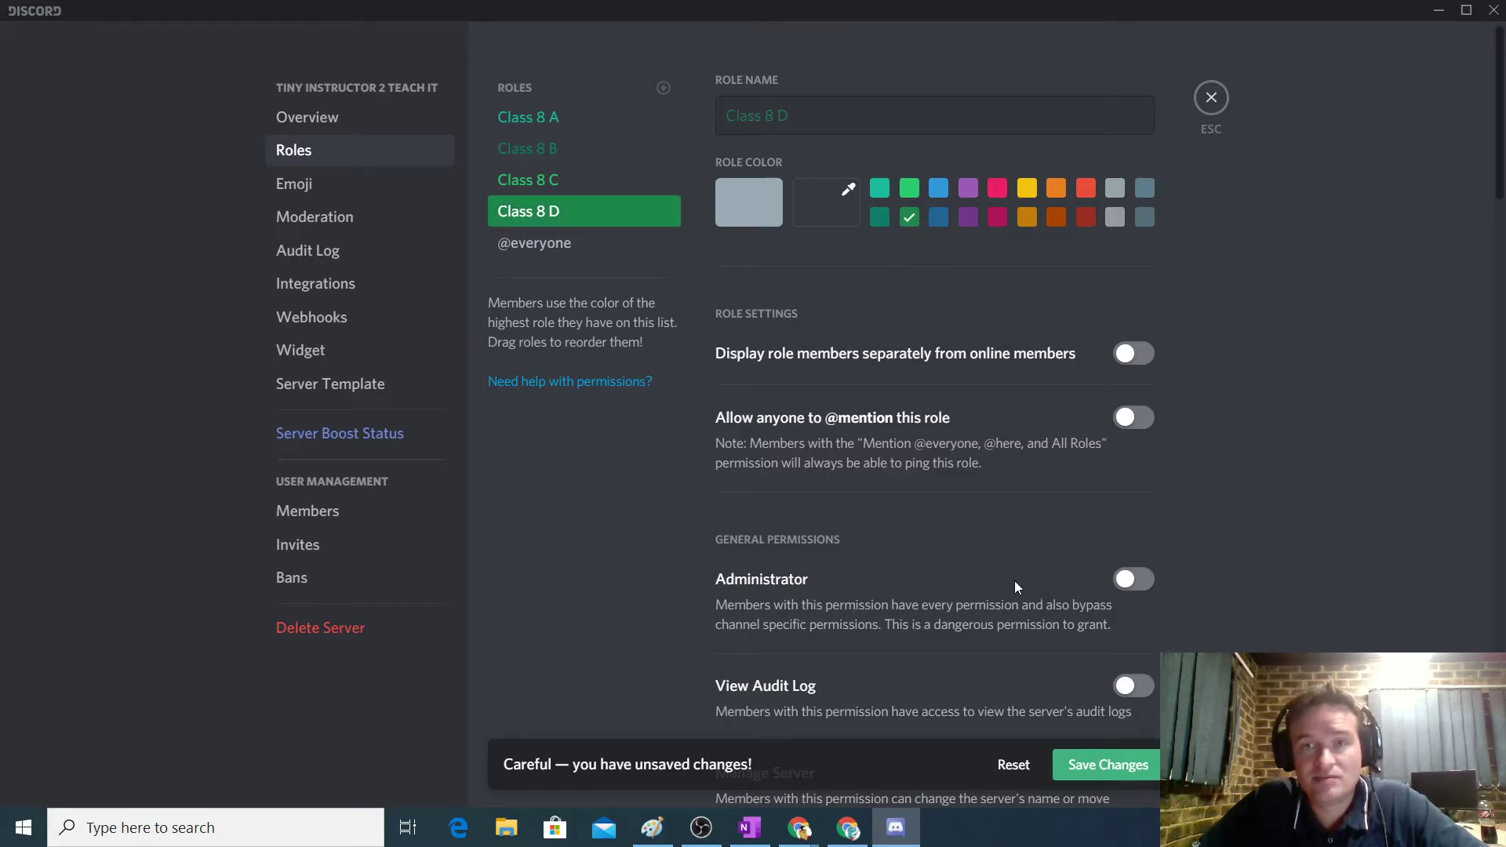
pyautogui.click(1108, 765)
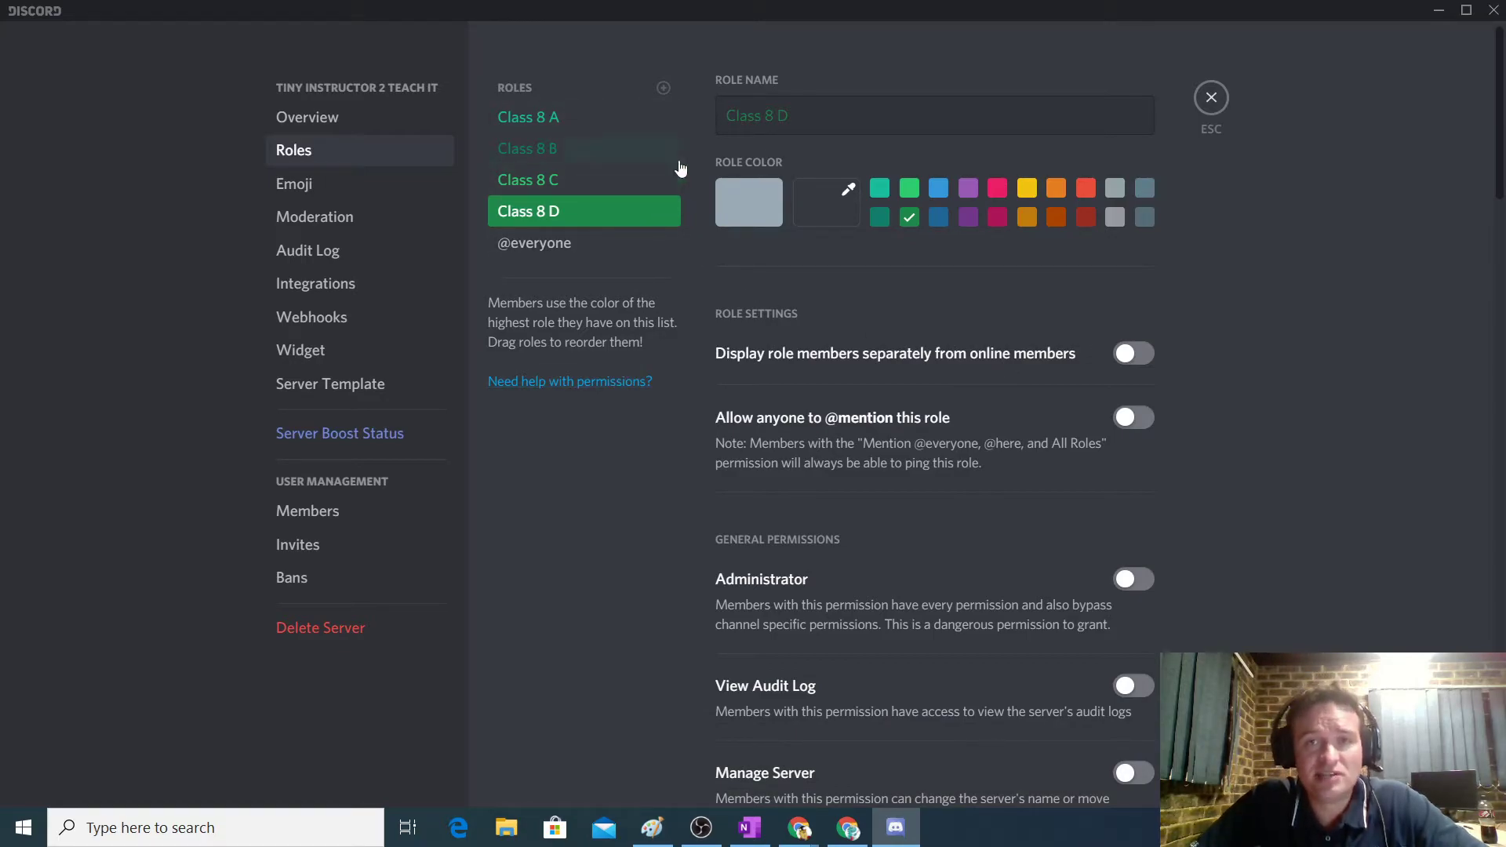
# Step: Create a role named Teacher with the light blue color
pyautogui.click(663, 88)
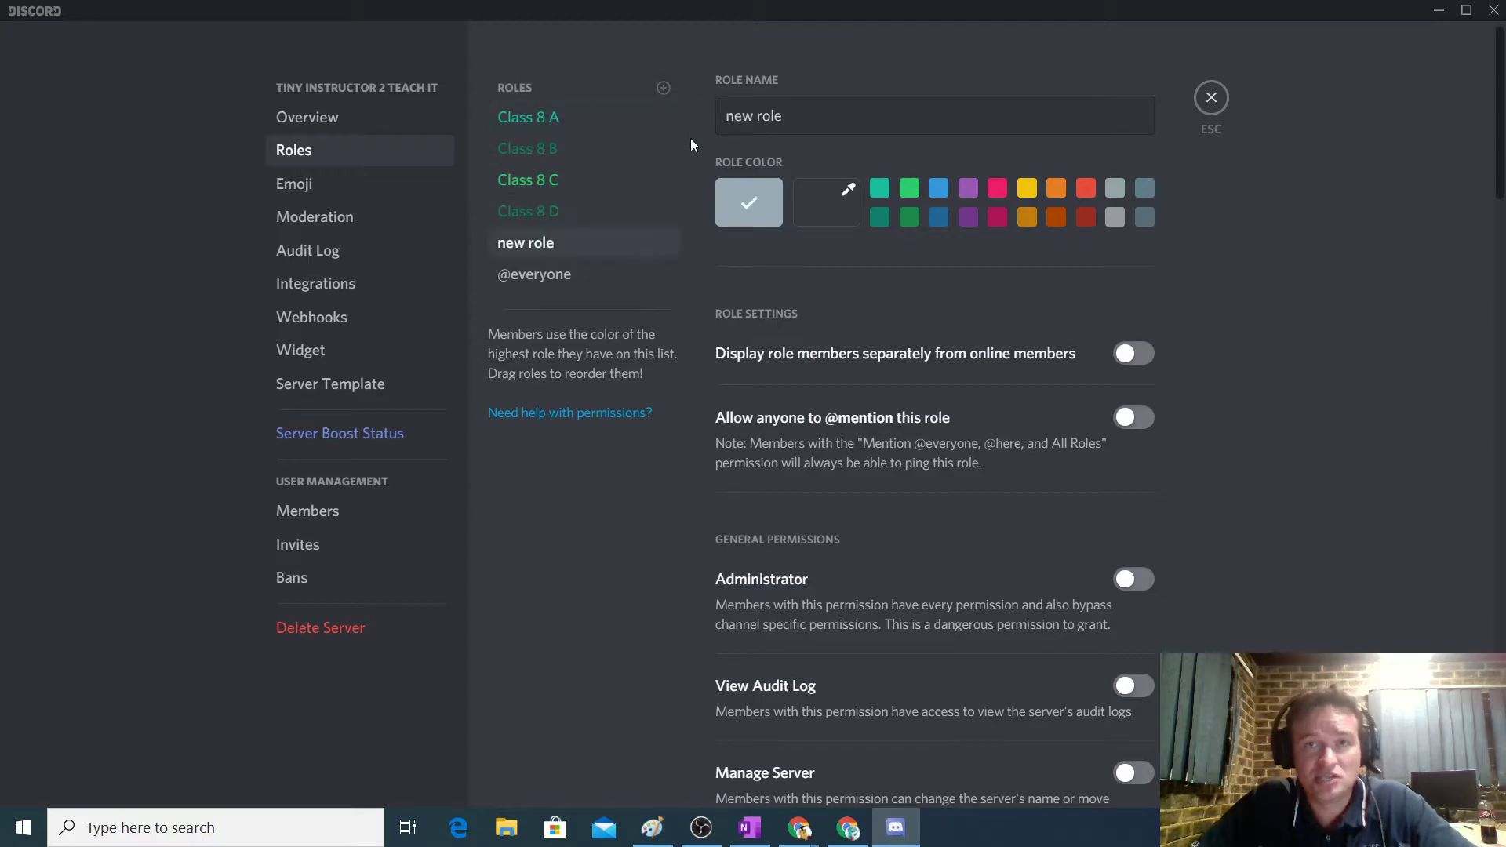
pyautogui.tripleClick(775, 130)
pyautogui.write('Te')
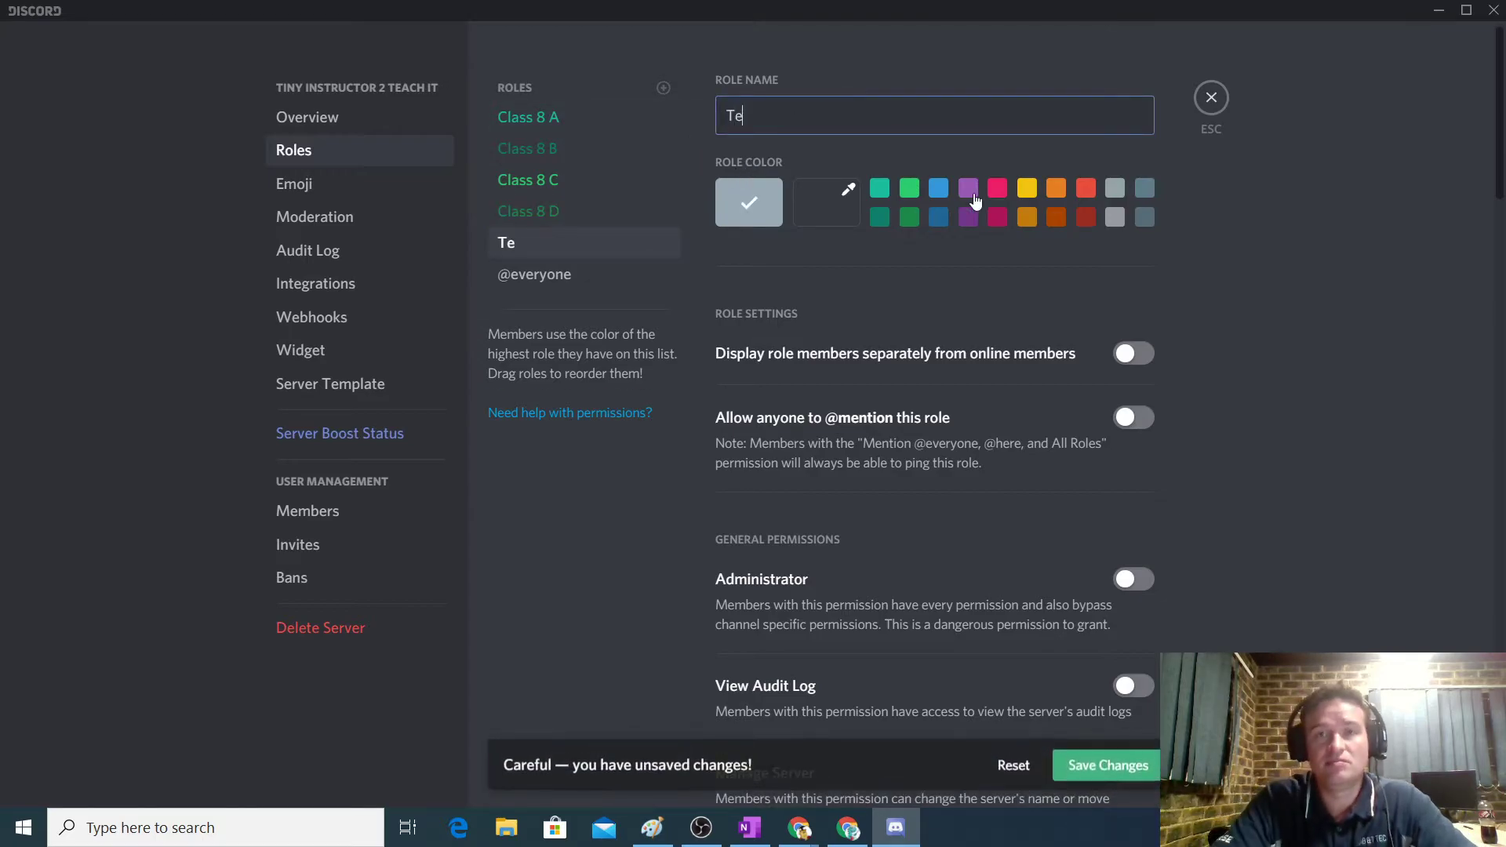
pyautogui.write('acher')
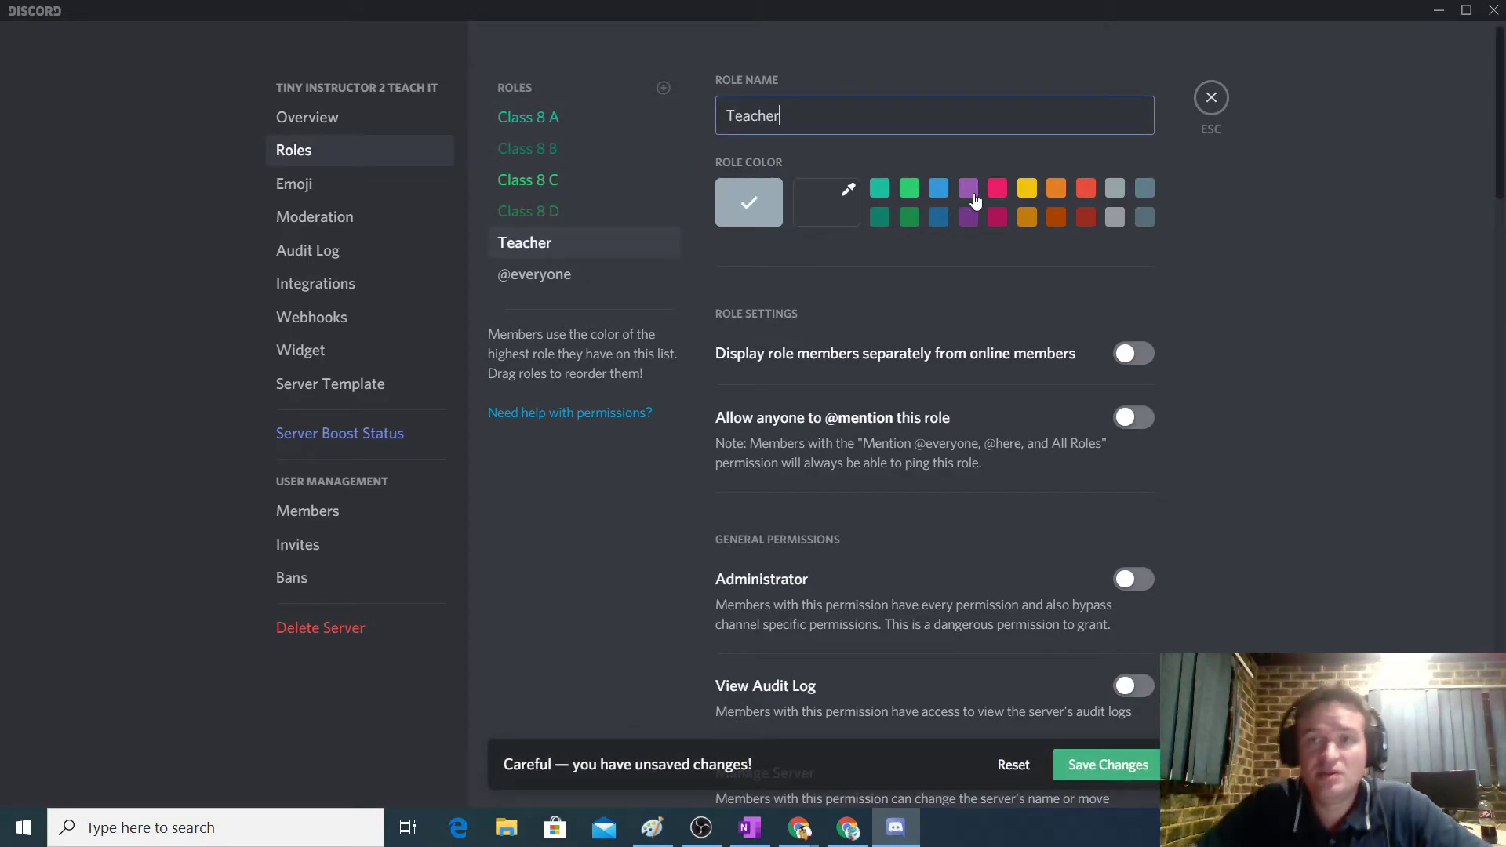
pyautogui.click(944, 198)
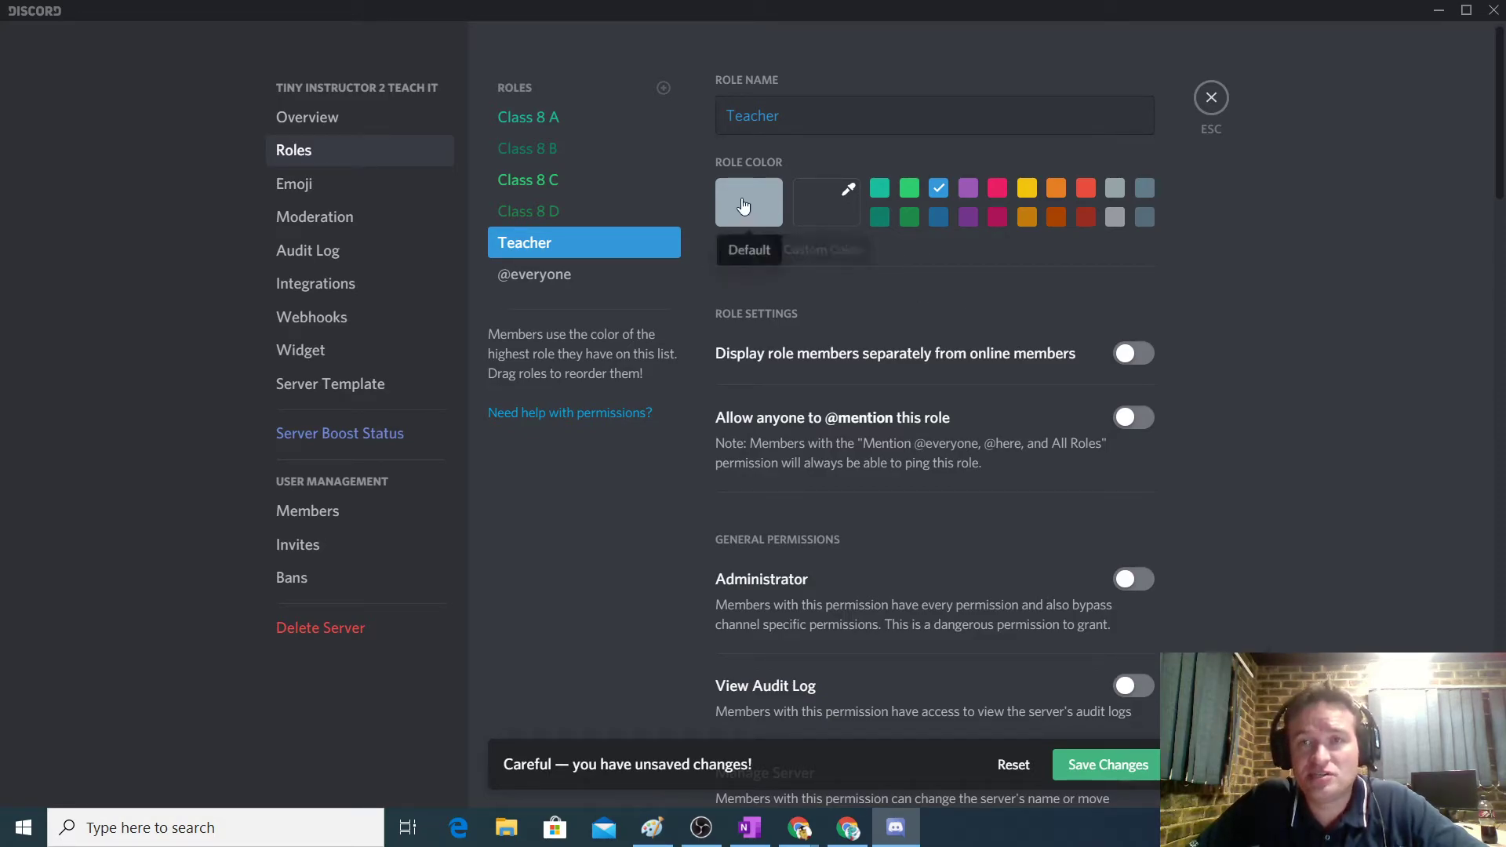
# Step: Create a role named Student Body with the light purple color and save the role changes
pyautogui.click(663, 90)
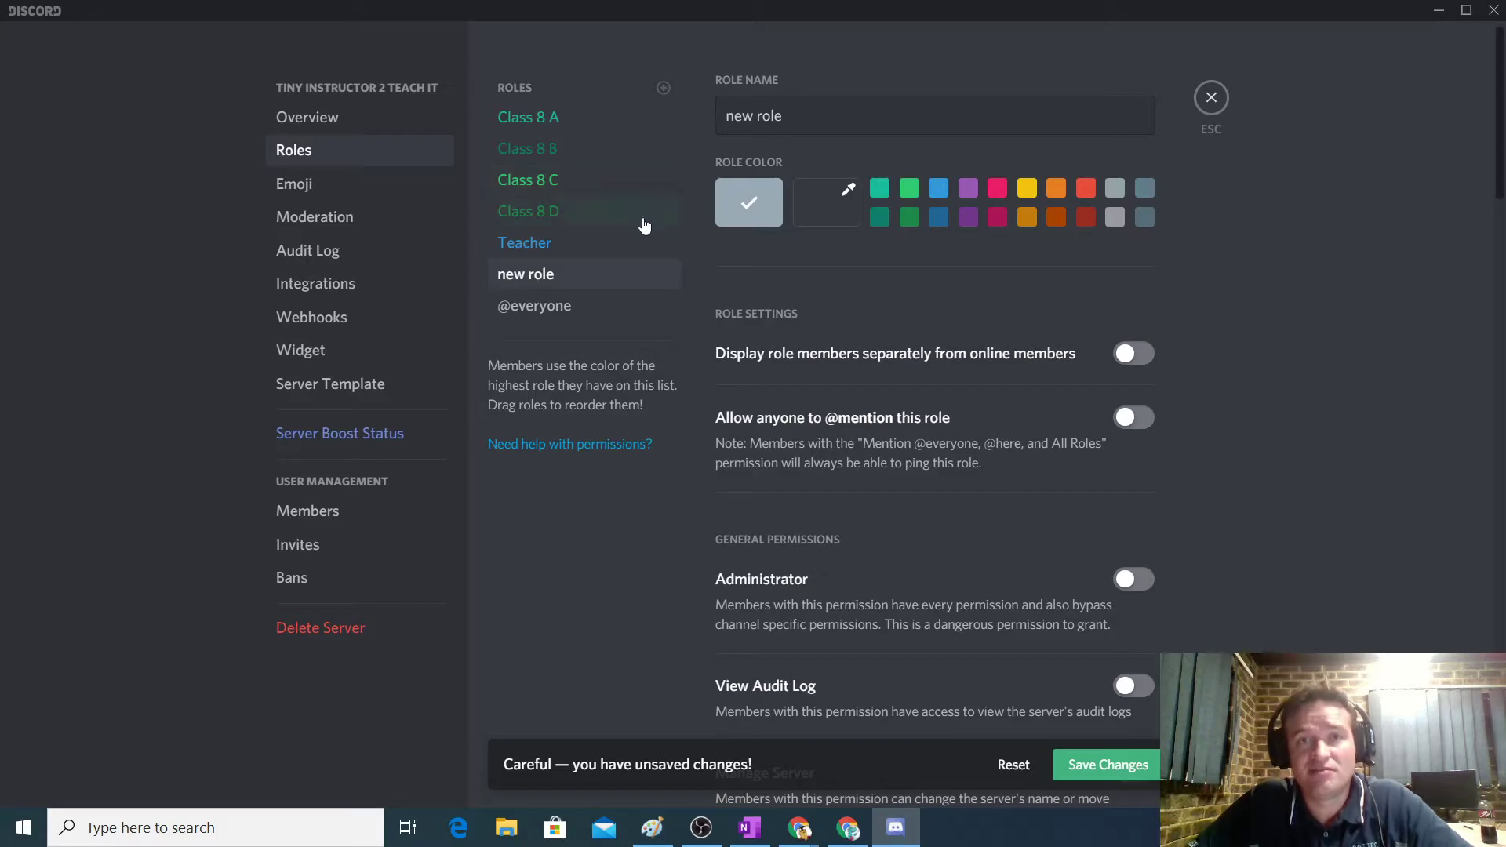
pyautogui.tripleClick(803, 118)
pyautogui.write('Stu')
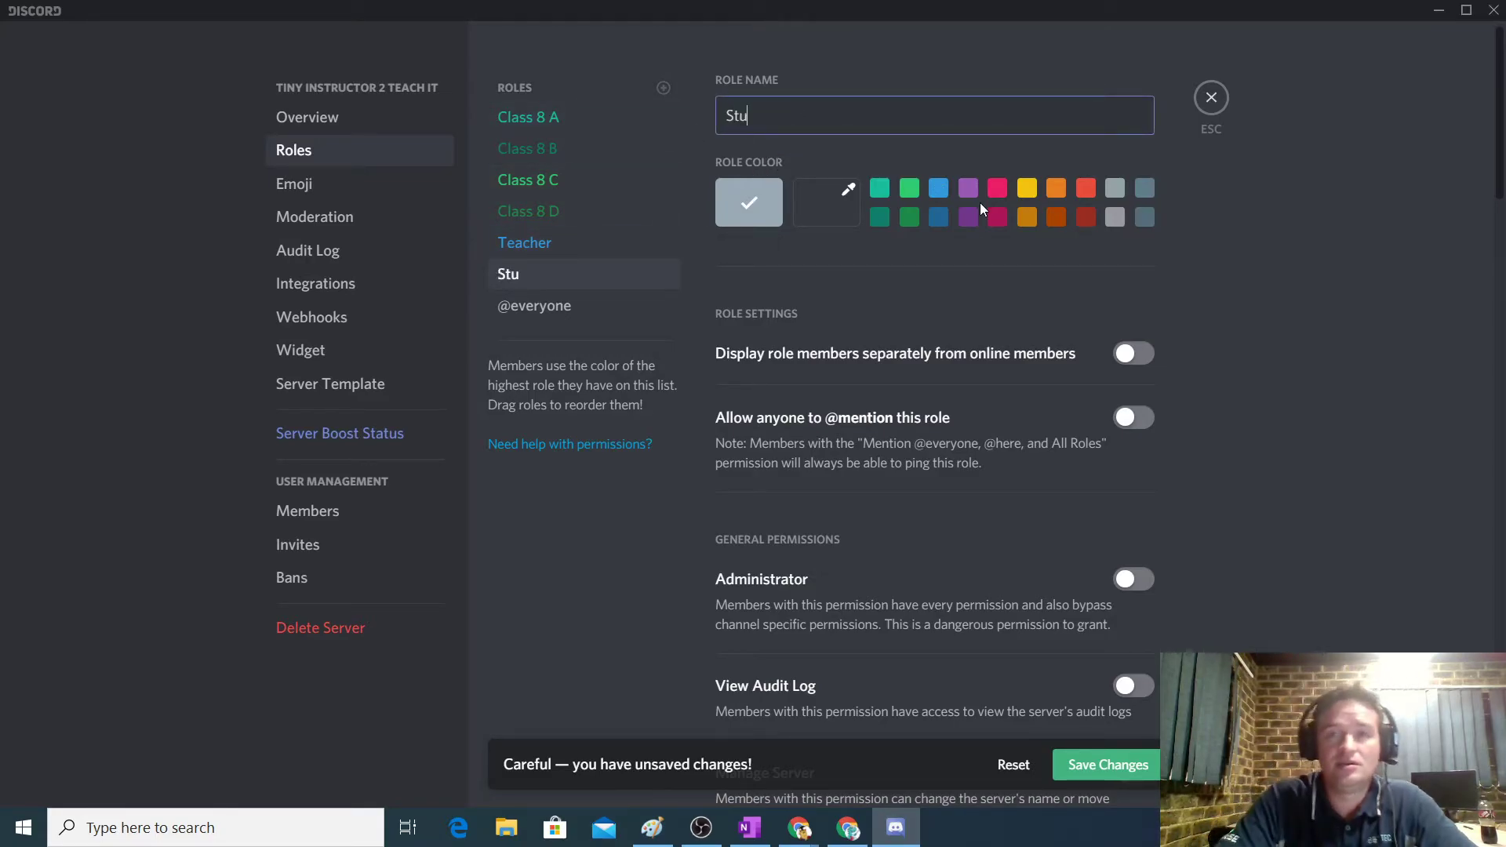
pyautogui.write('dent Body')
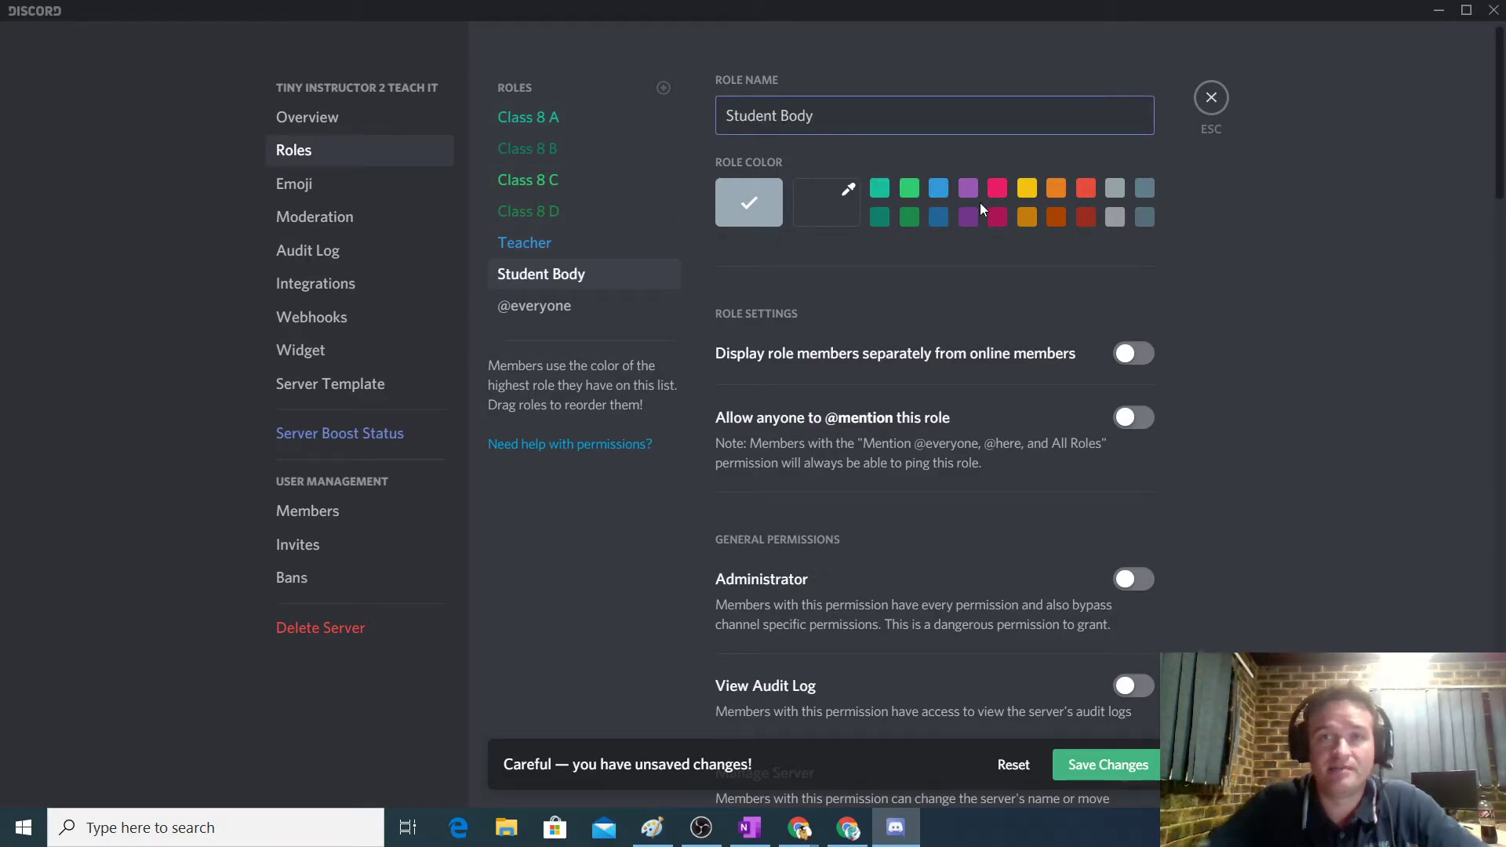
pyautogui.click(968, 190)
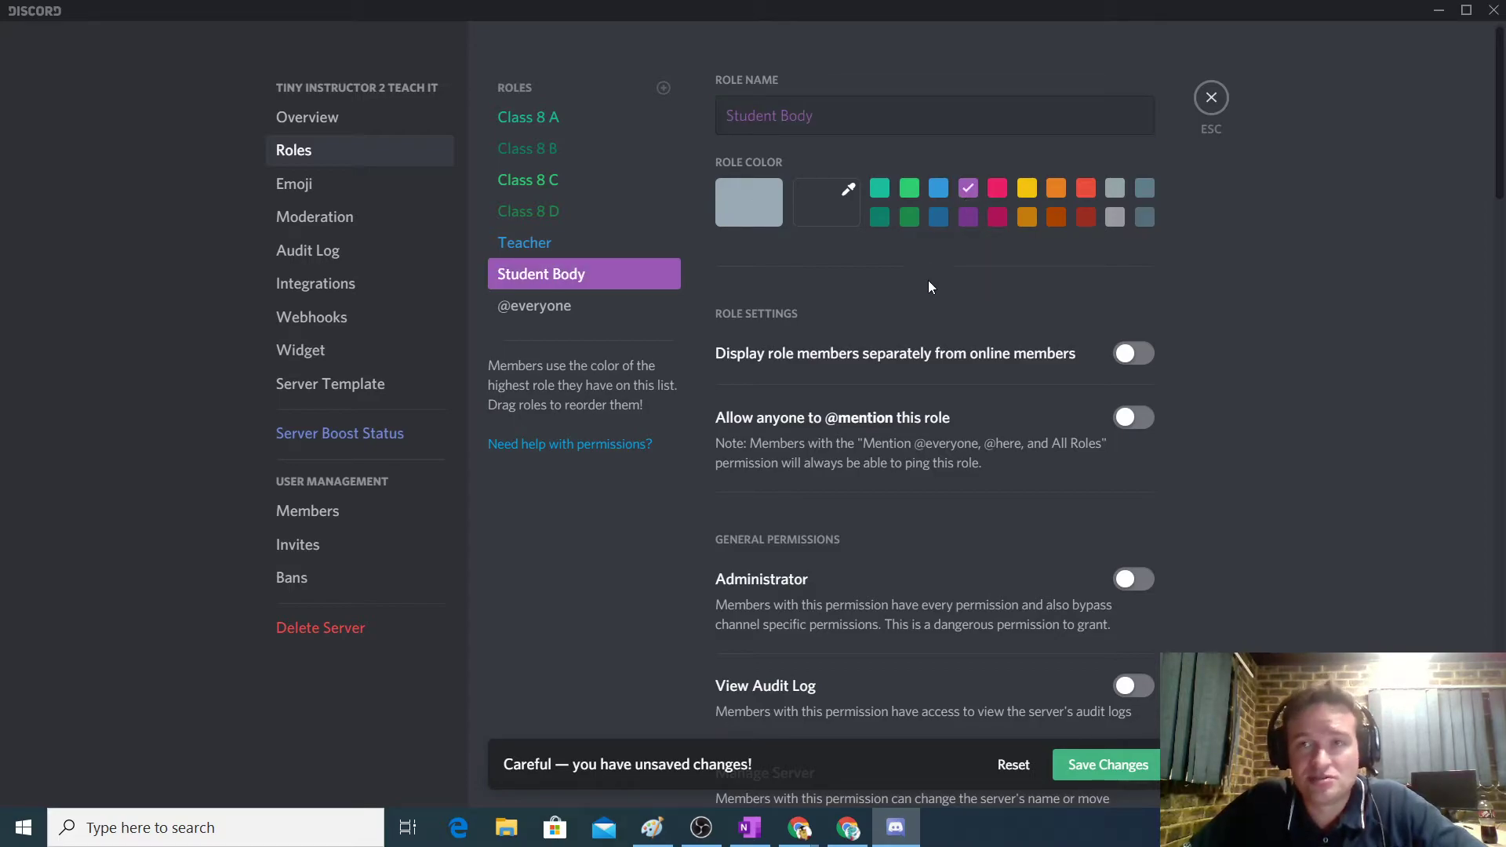
pyautogui.click(1123, 765)
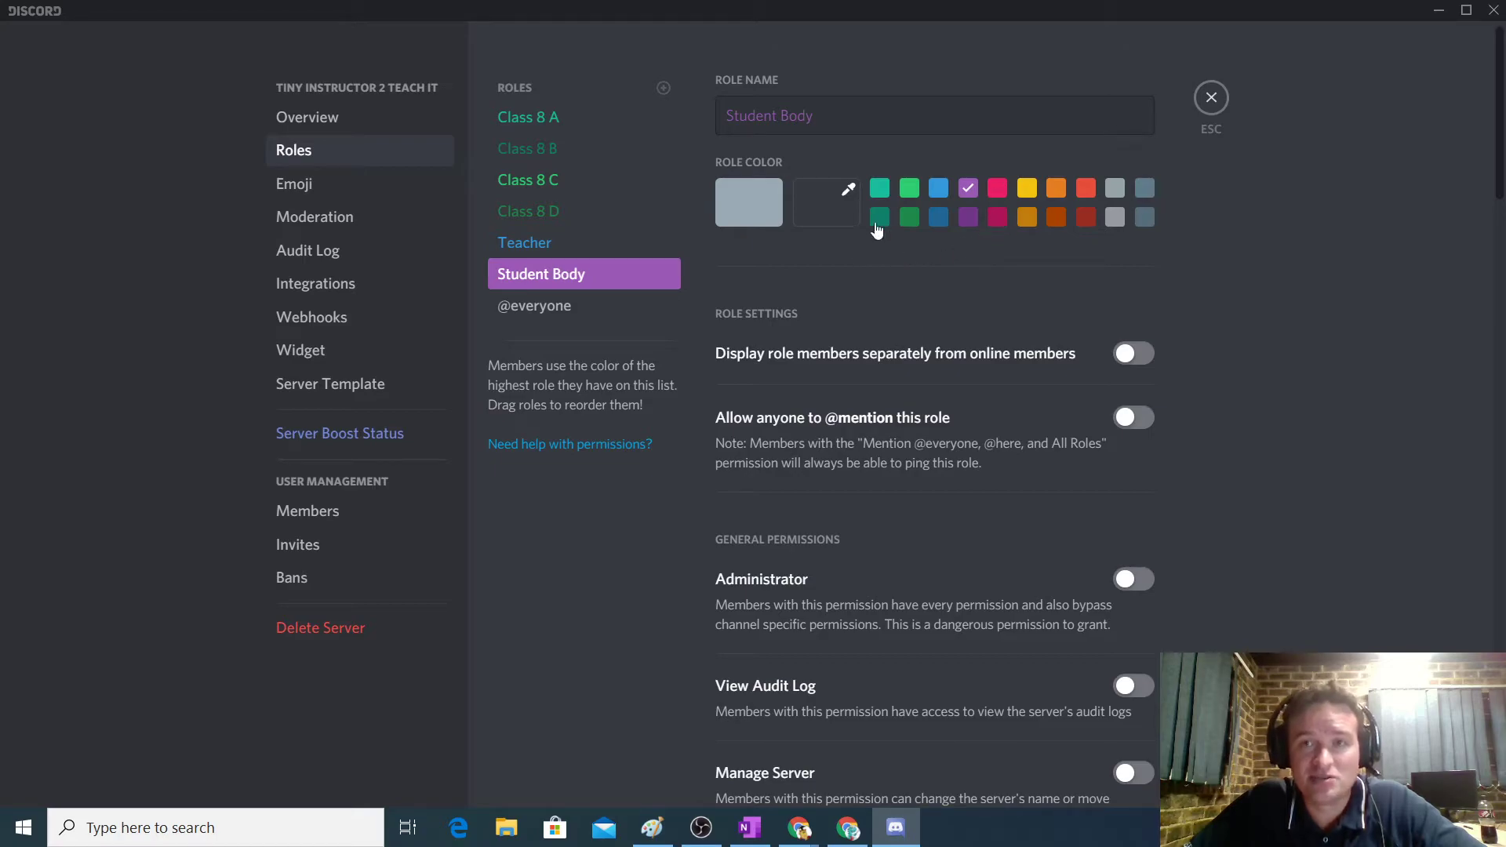
# Step: Try a custom black color on the Student Body role and set it back to light purple
pyautogui.click(832, 204)
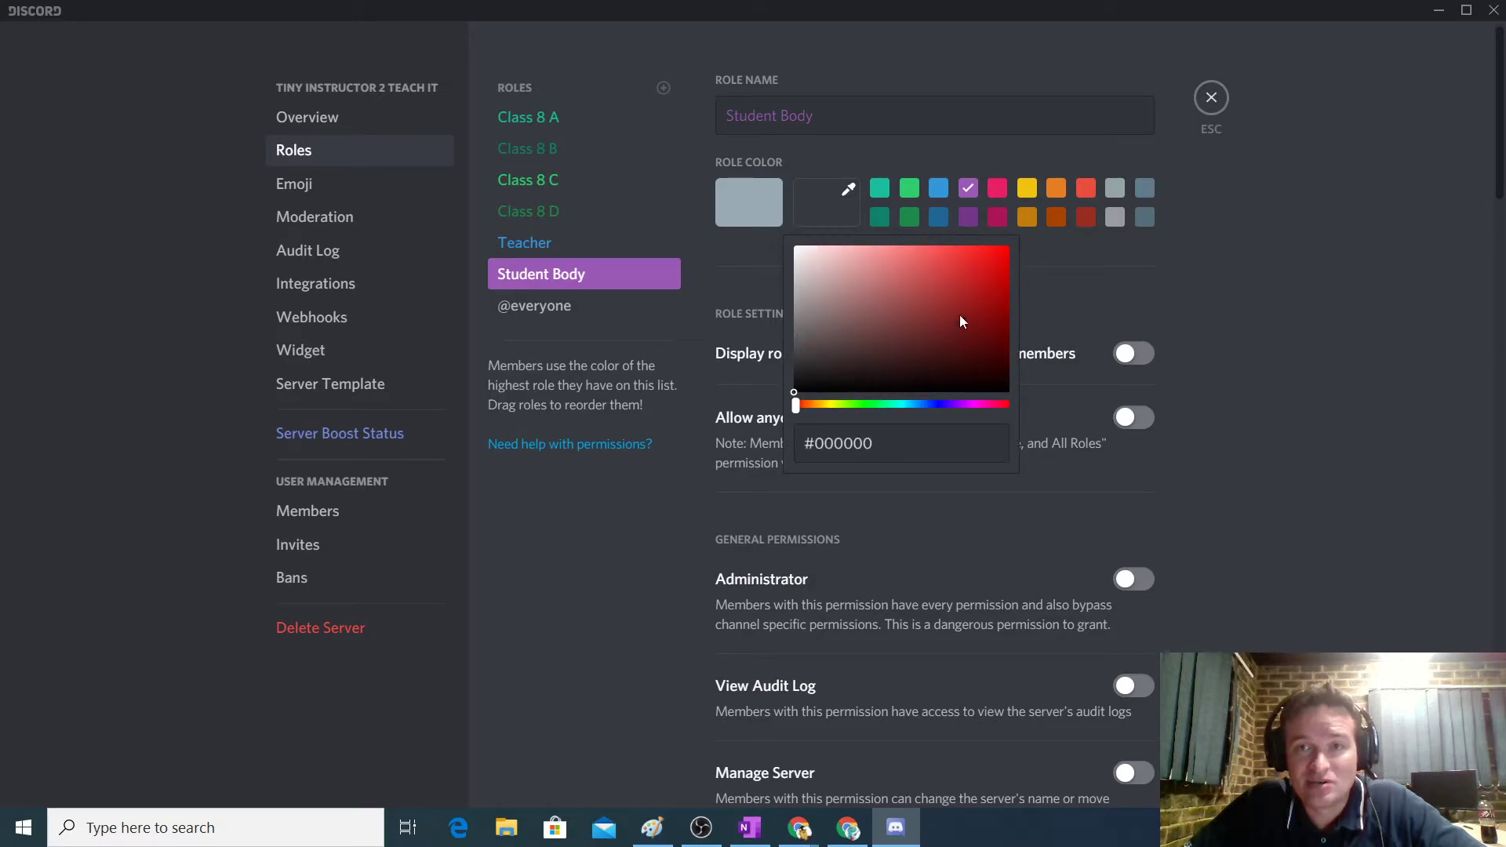
pyautogui.moveTo(794, 404)
pyautogui.mouseDown()
pyautogui.moveTo(1004, 404)
pyautogui.moveTo(778, 415)
pyautogui.mouseUp()
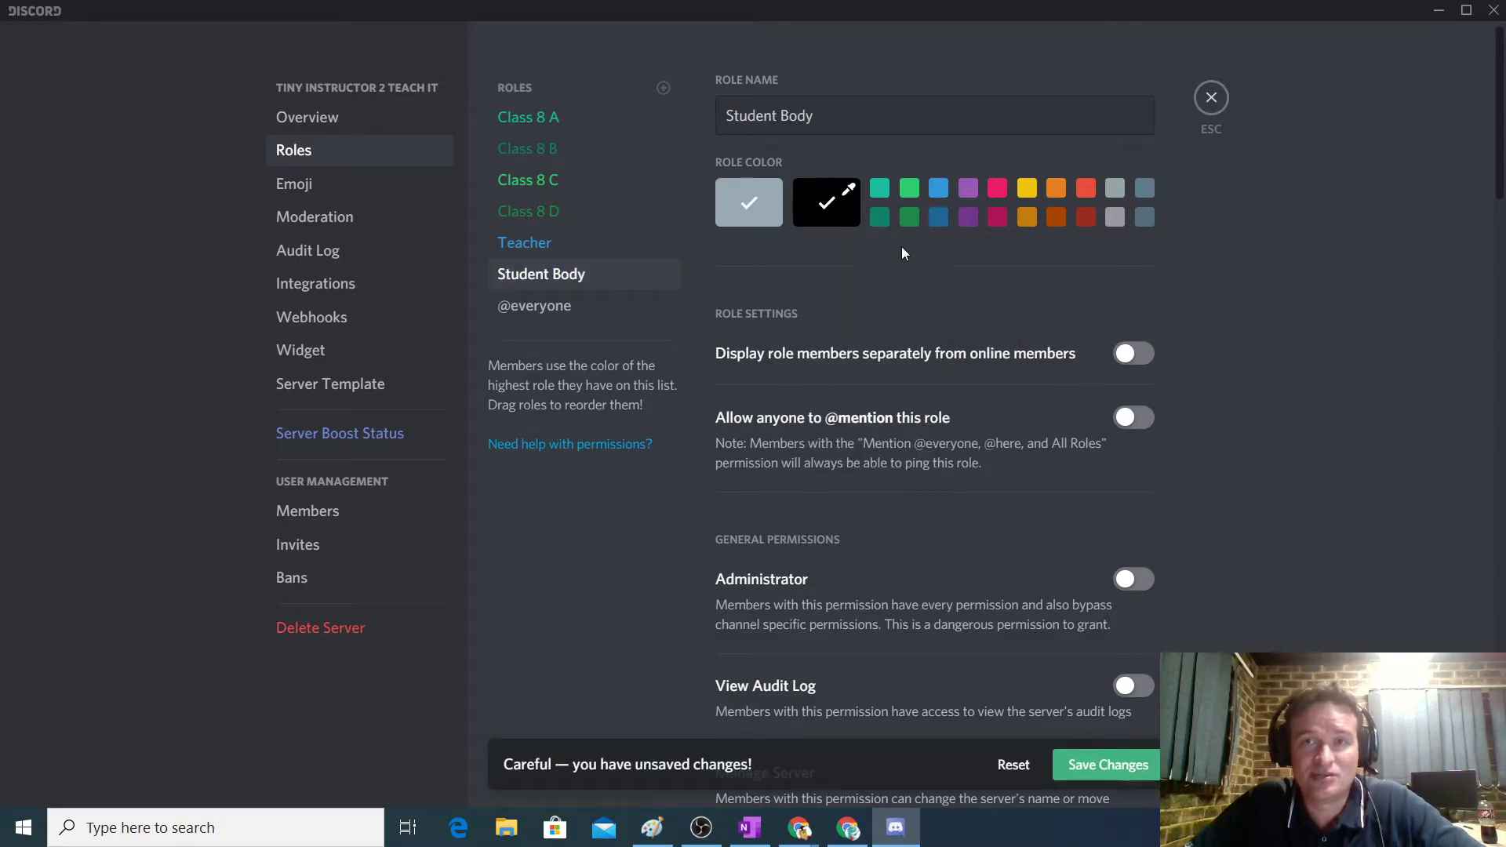
pyautogui.click(968, 188)
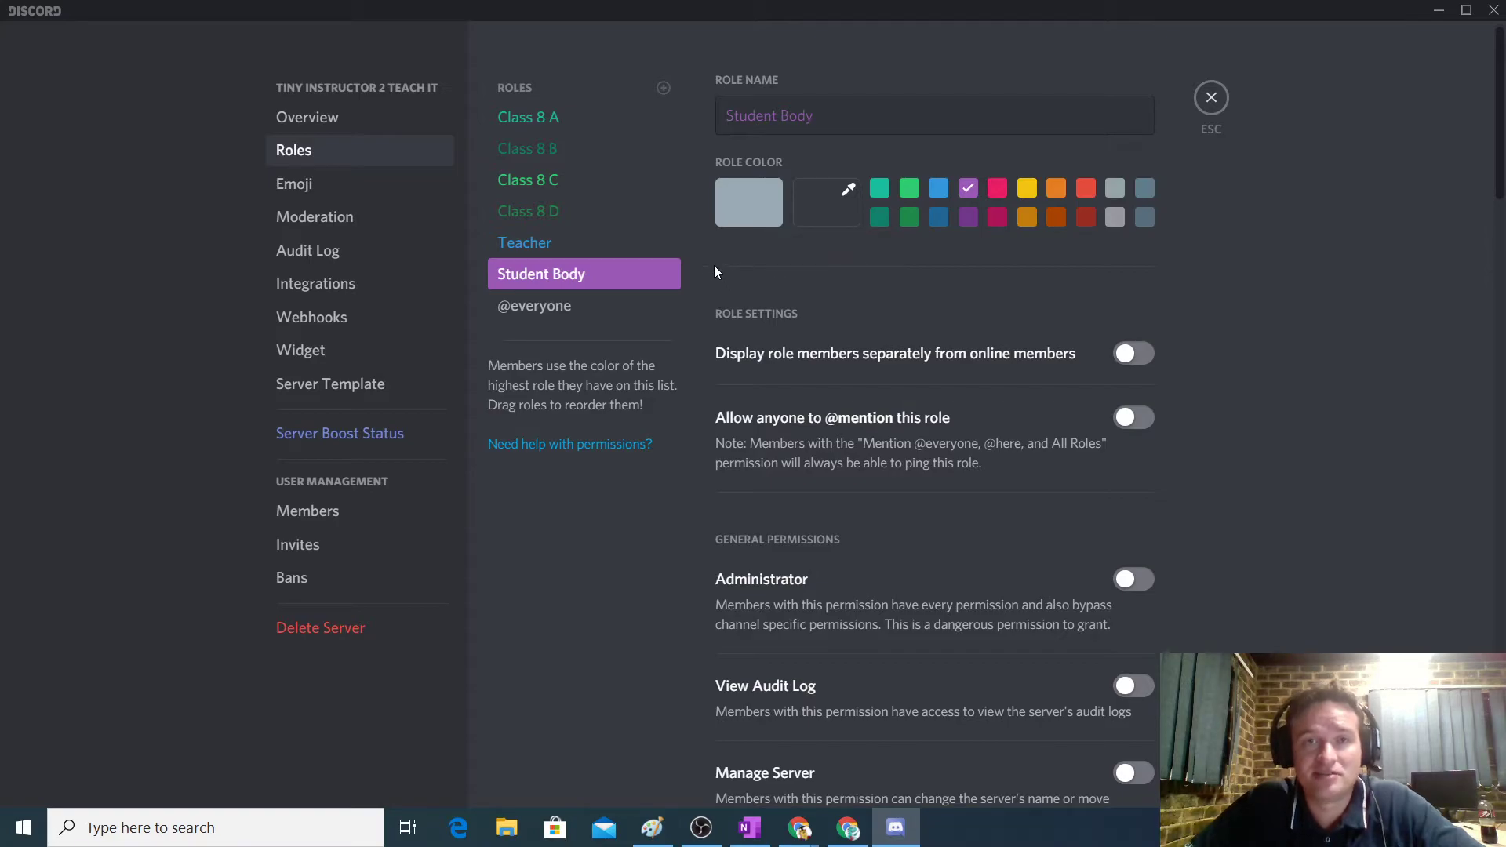
pyautogui.click(524, 248)
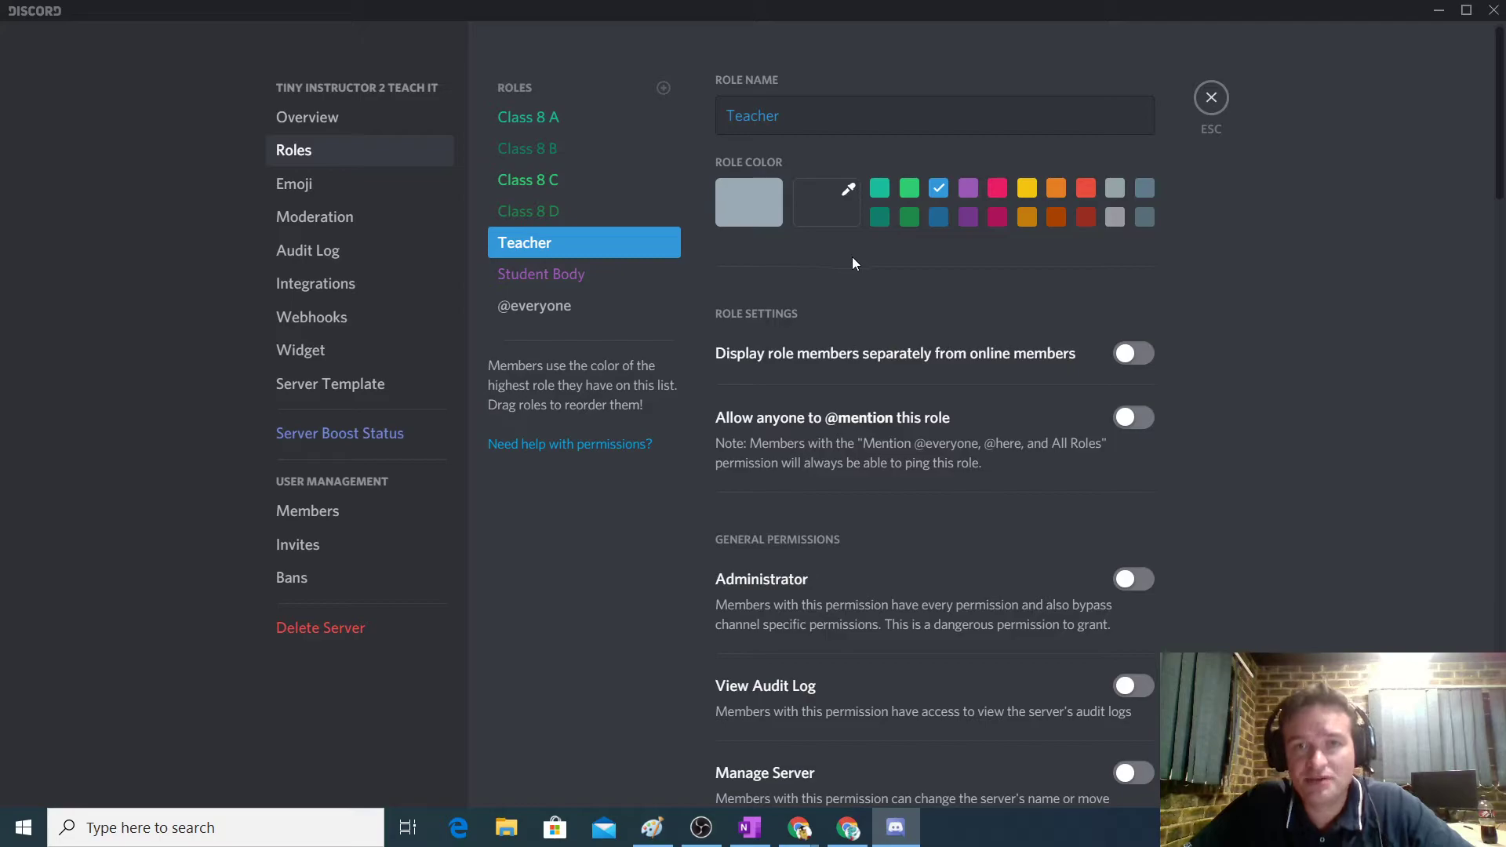
pyautogui.scroll(-3, 853, 263)
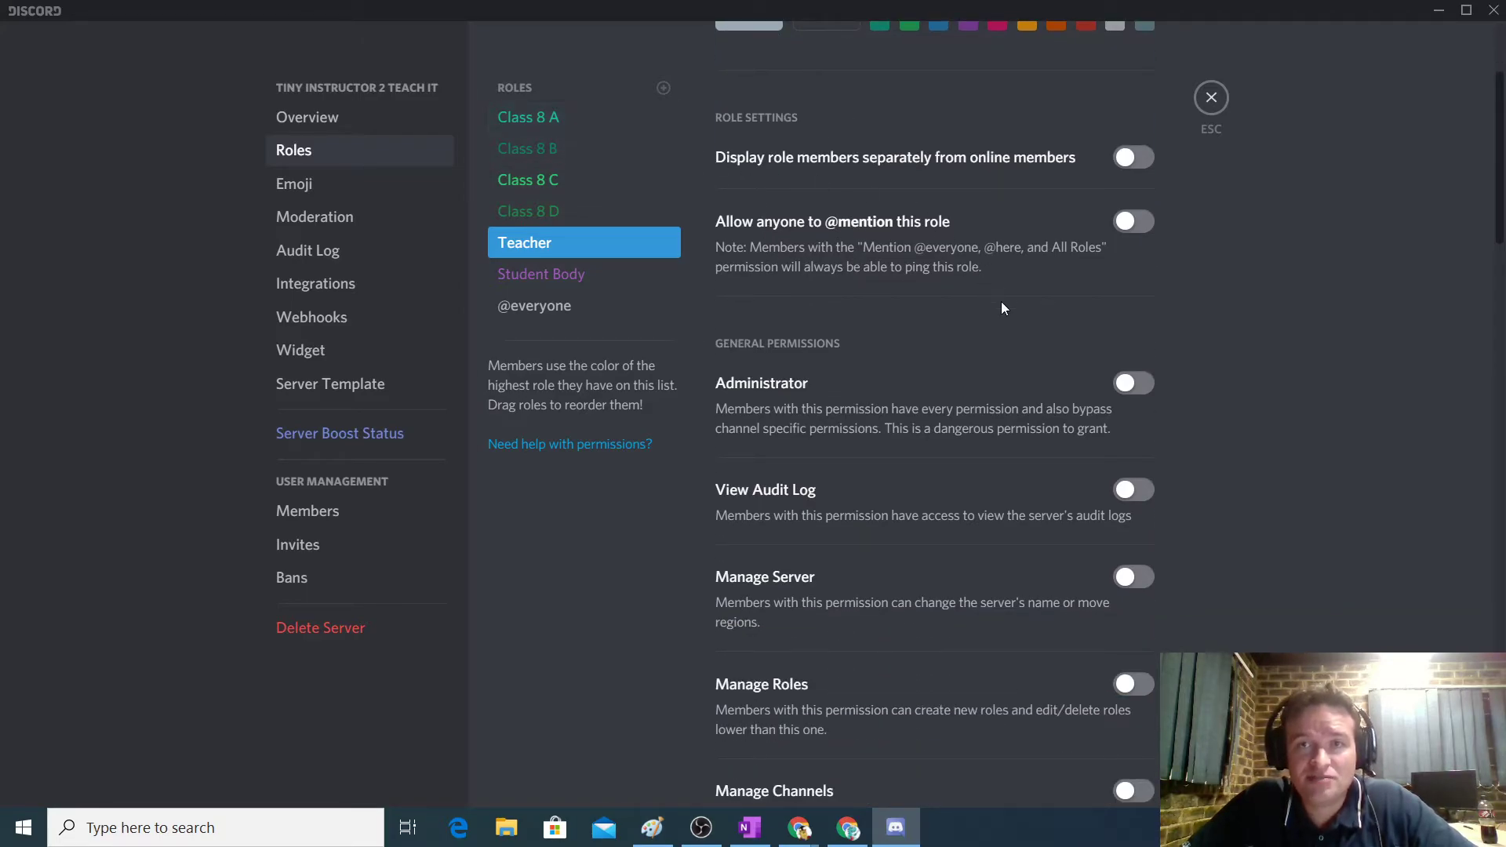
pyautogui.scroll(2, 1000, 303)
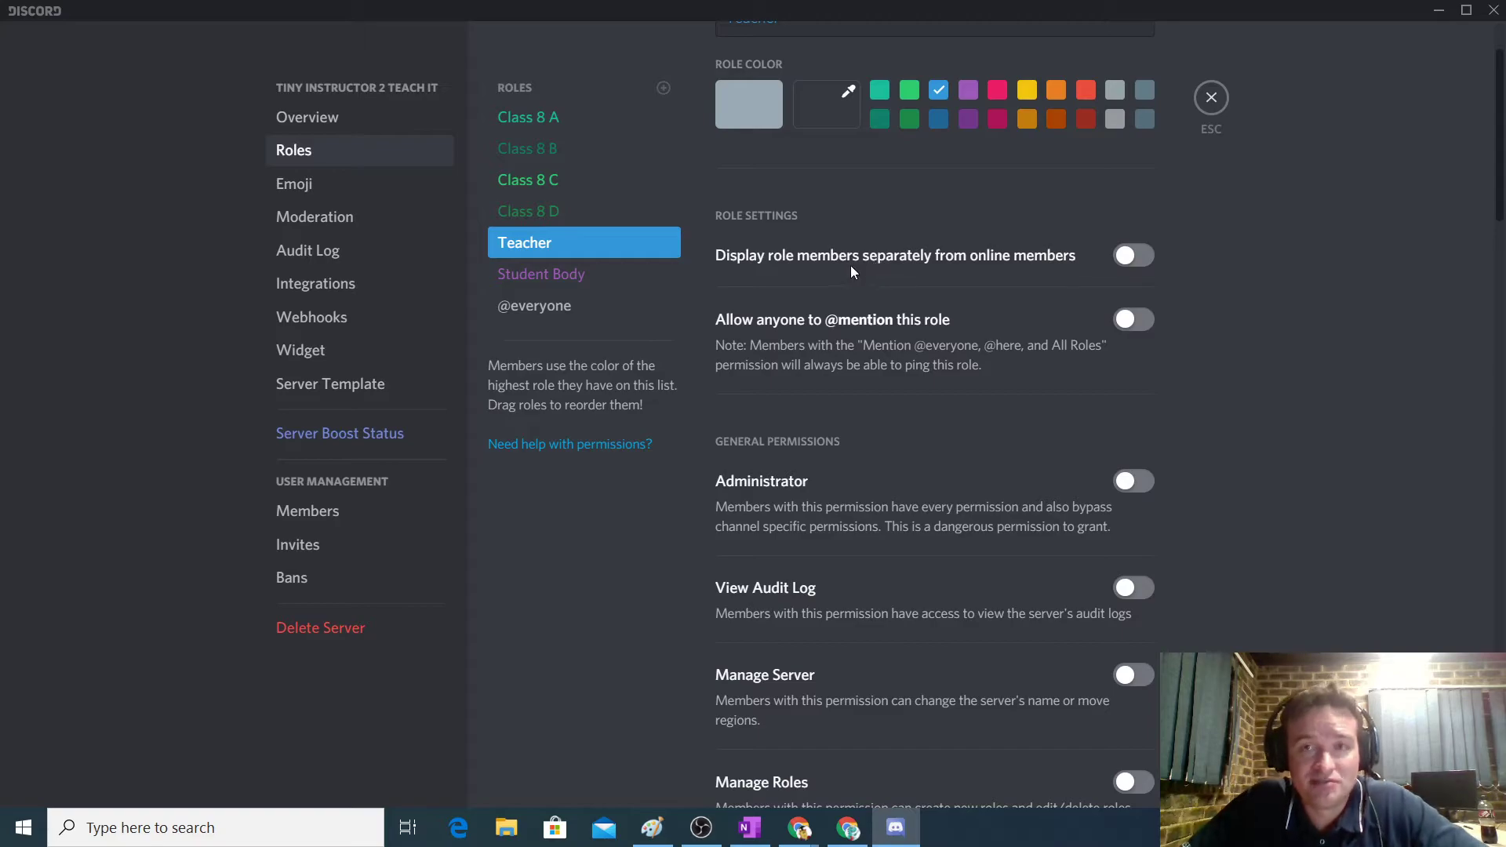
pyautogui.click(543, 128)
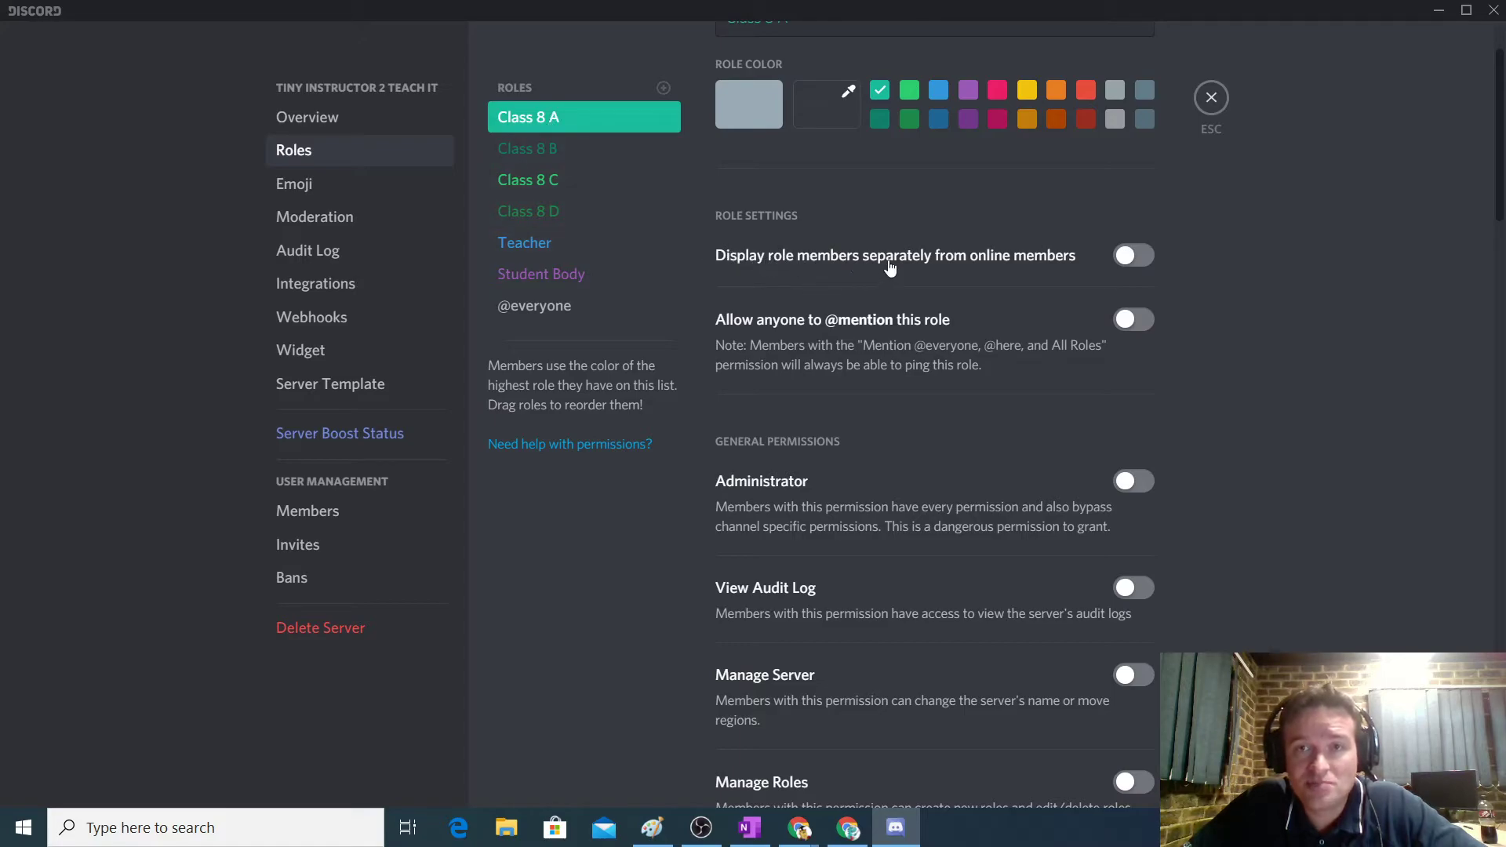
pyautogui.click(1133, 255)
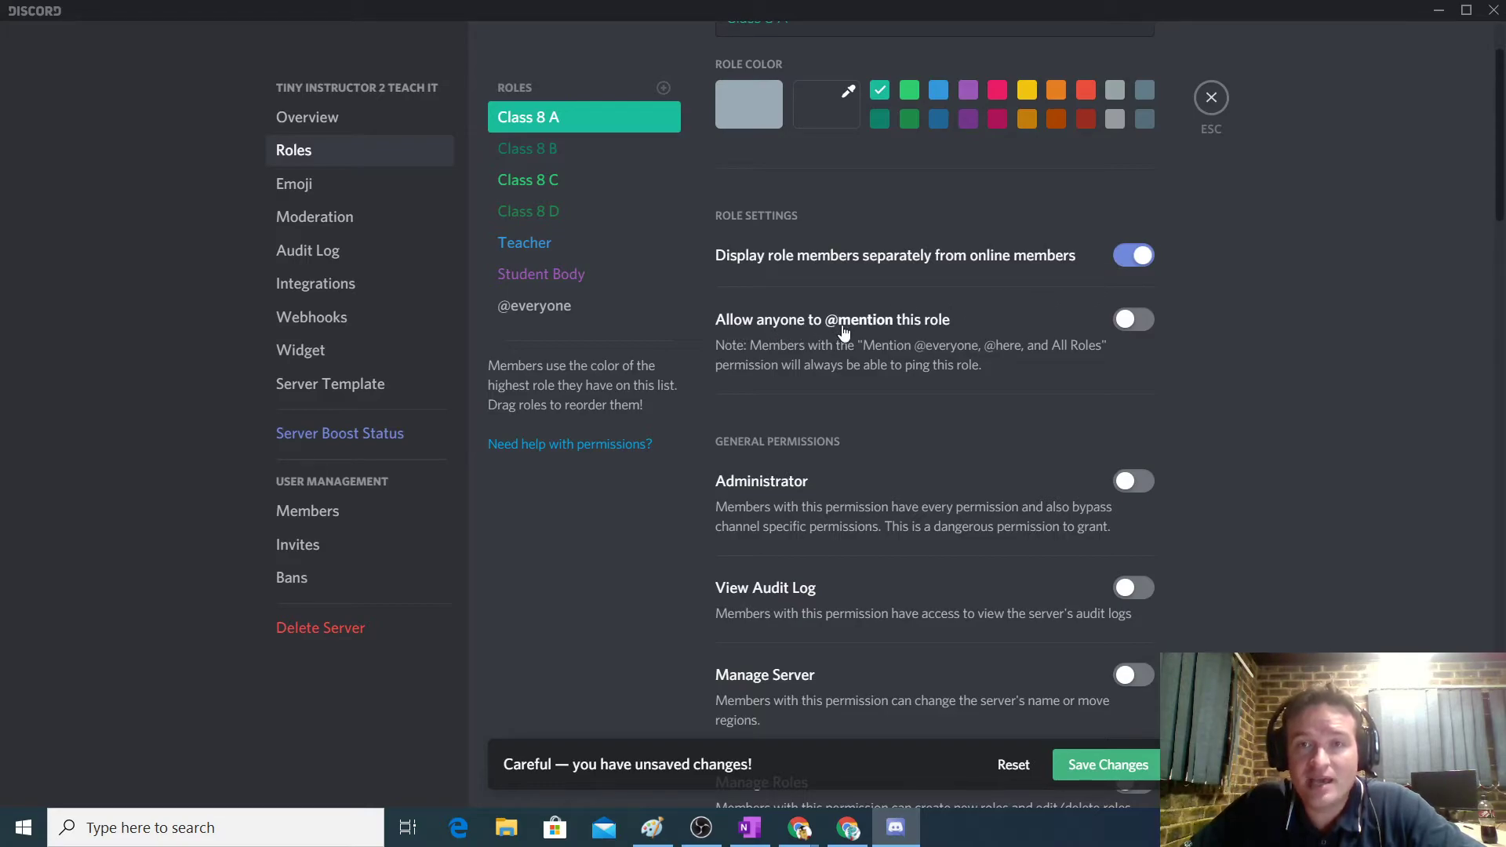
pyautogui.click(1126, 320)
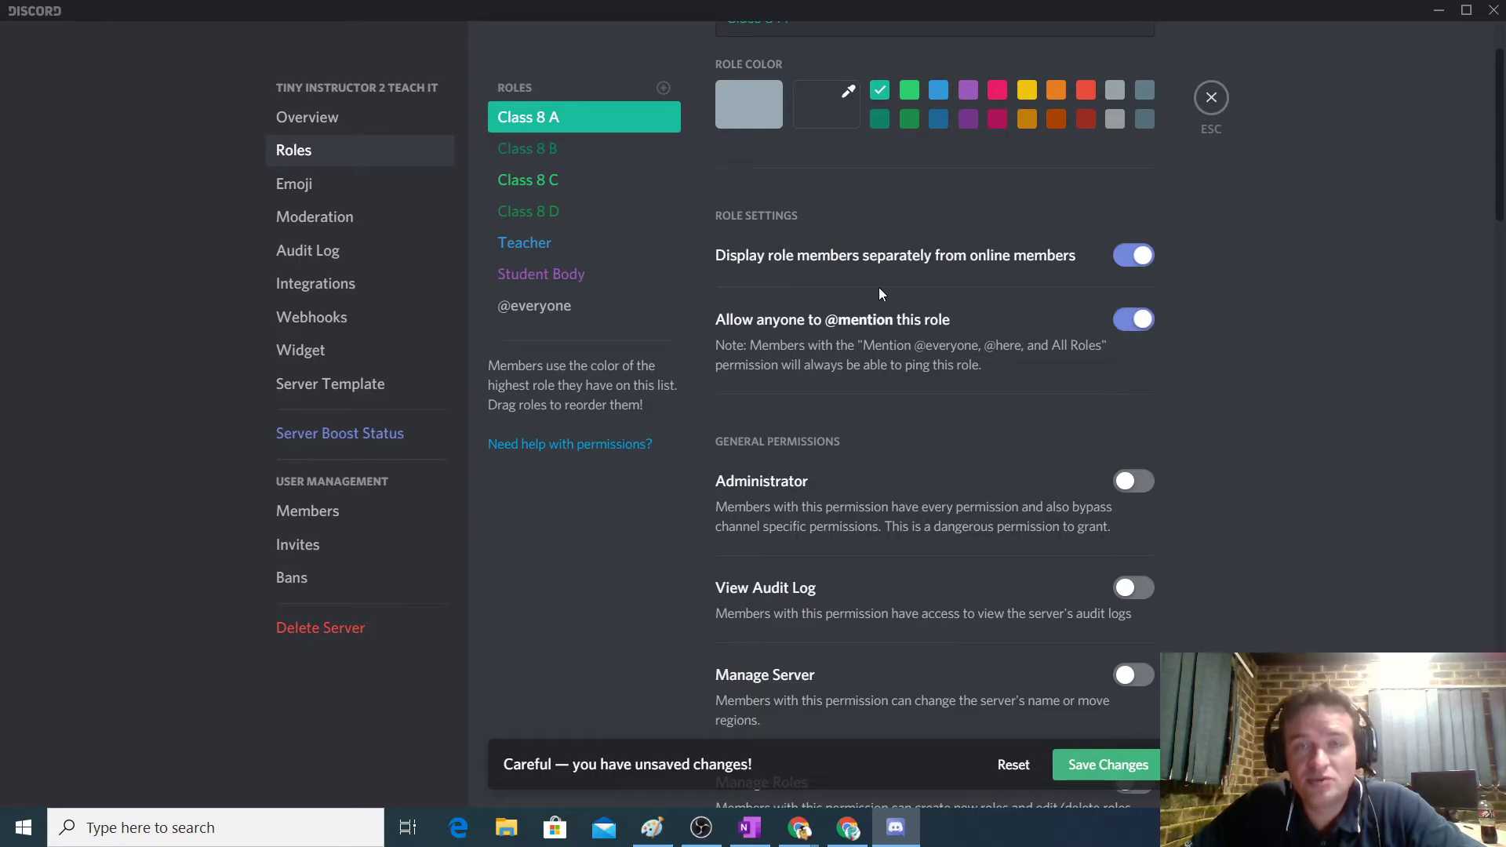
pyautogui.click(575, 151)
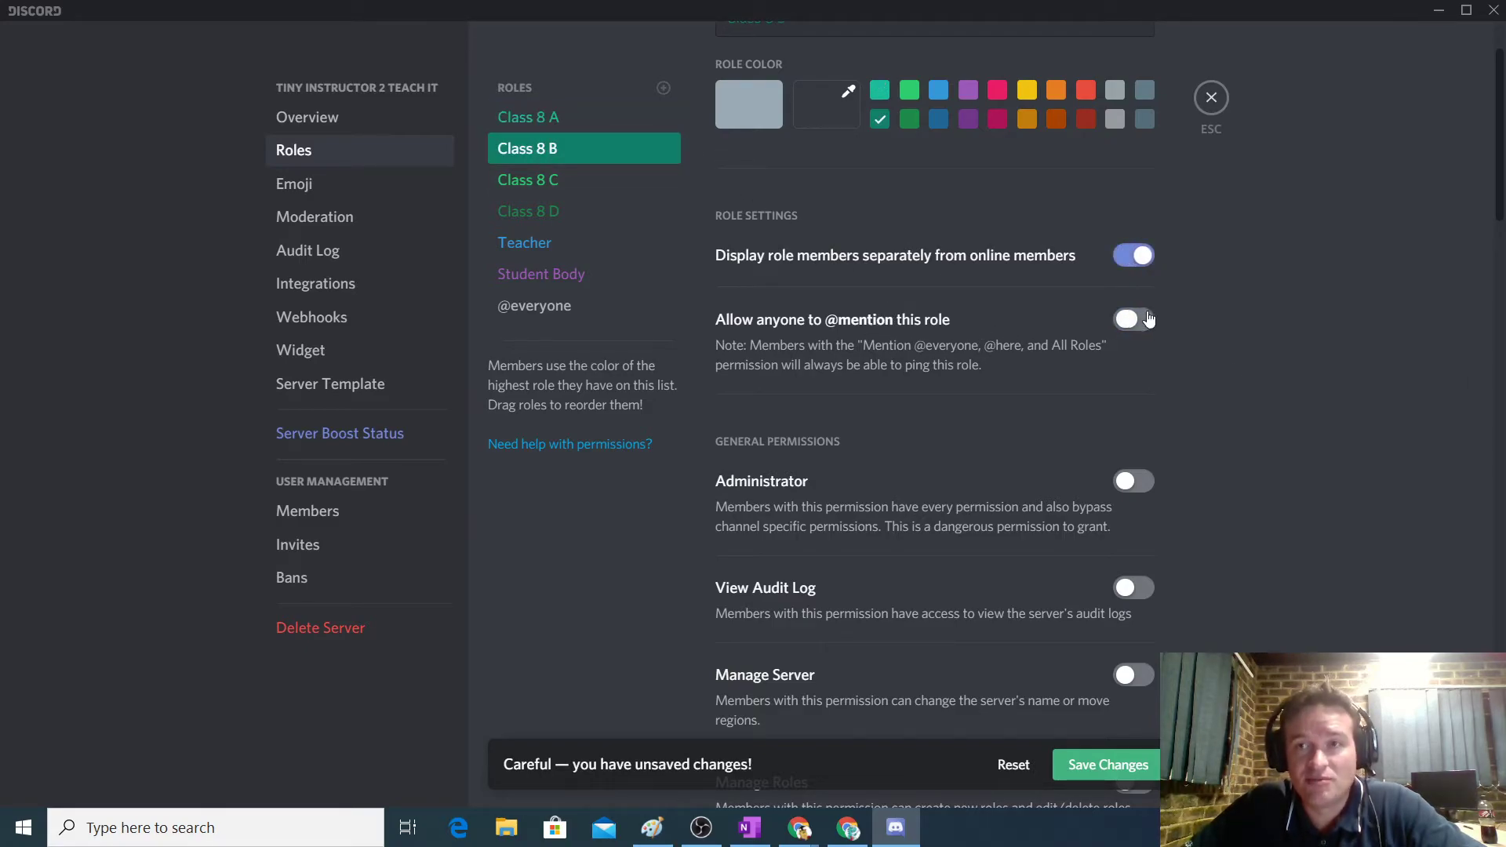
pyautogui.click(562, 187)
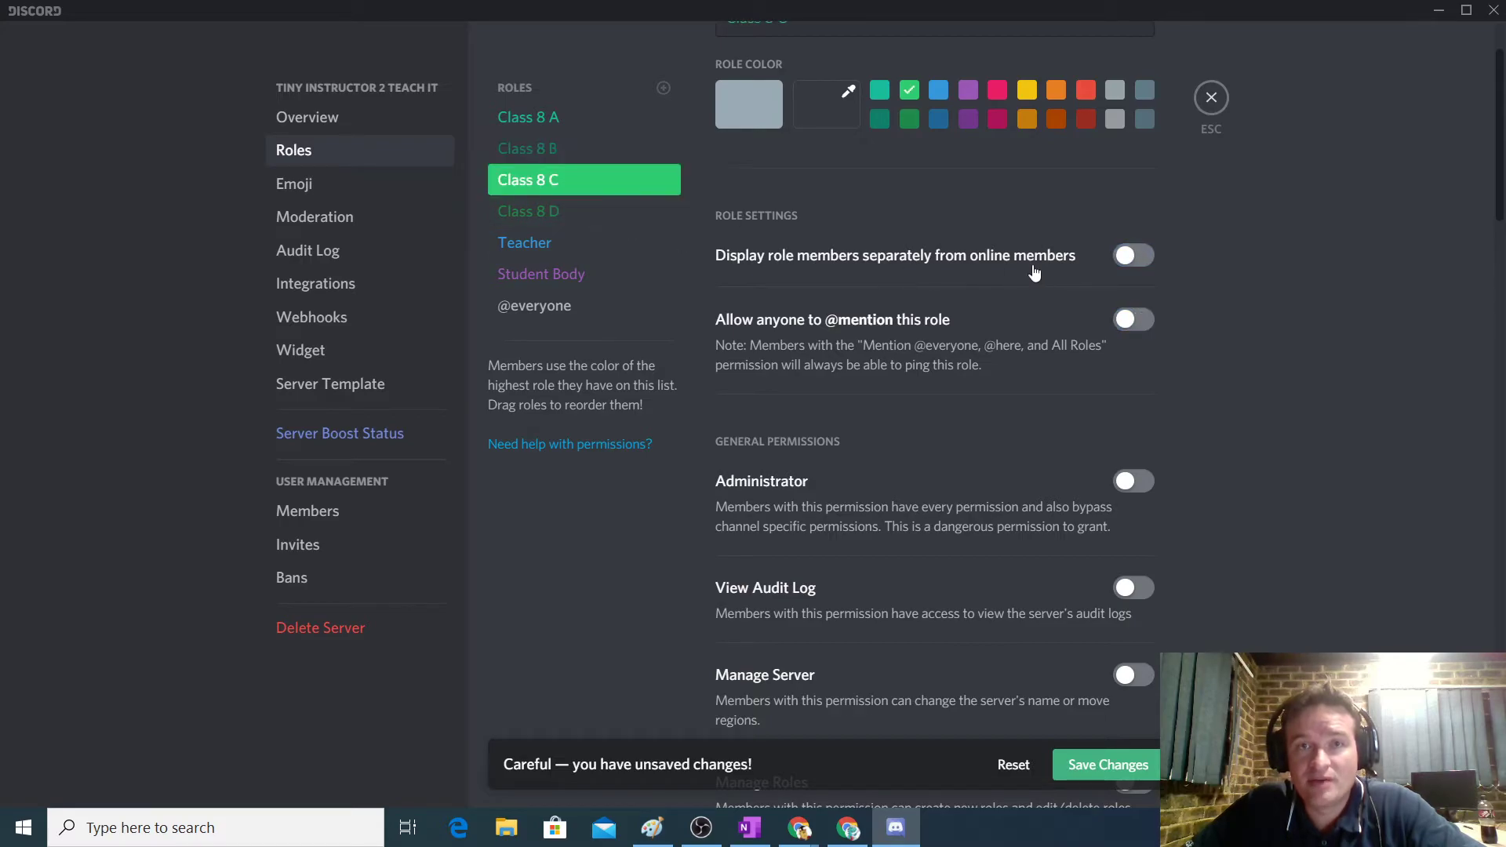
pyautogui.click(1131, 256)
pyautogui.click(1131, 320)
pyautogui.click(558, 211)
pyautogui.click(1131, 256)
pyautogui.click(1135, 319)
pyautogui.click(584, 242)
pyautogui.click(1132, 256)
pyautogui.click(1141, 330)
pyautogui.click(598, 276)
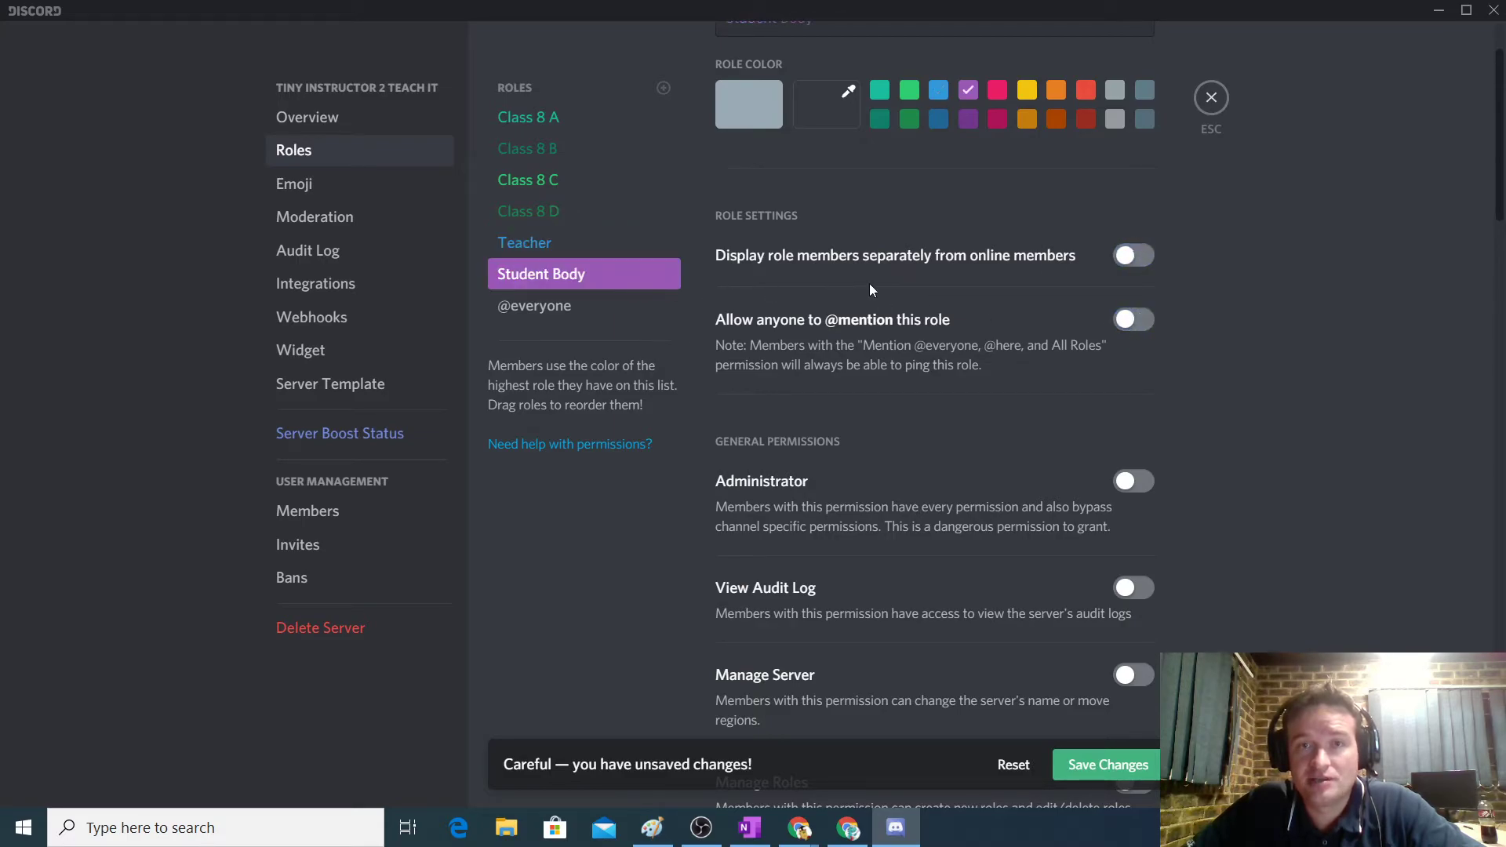
pyautogui.click(1132, 257)
pyautogui.click(1121, 330)
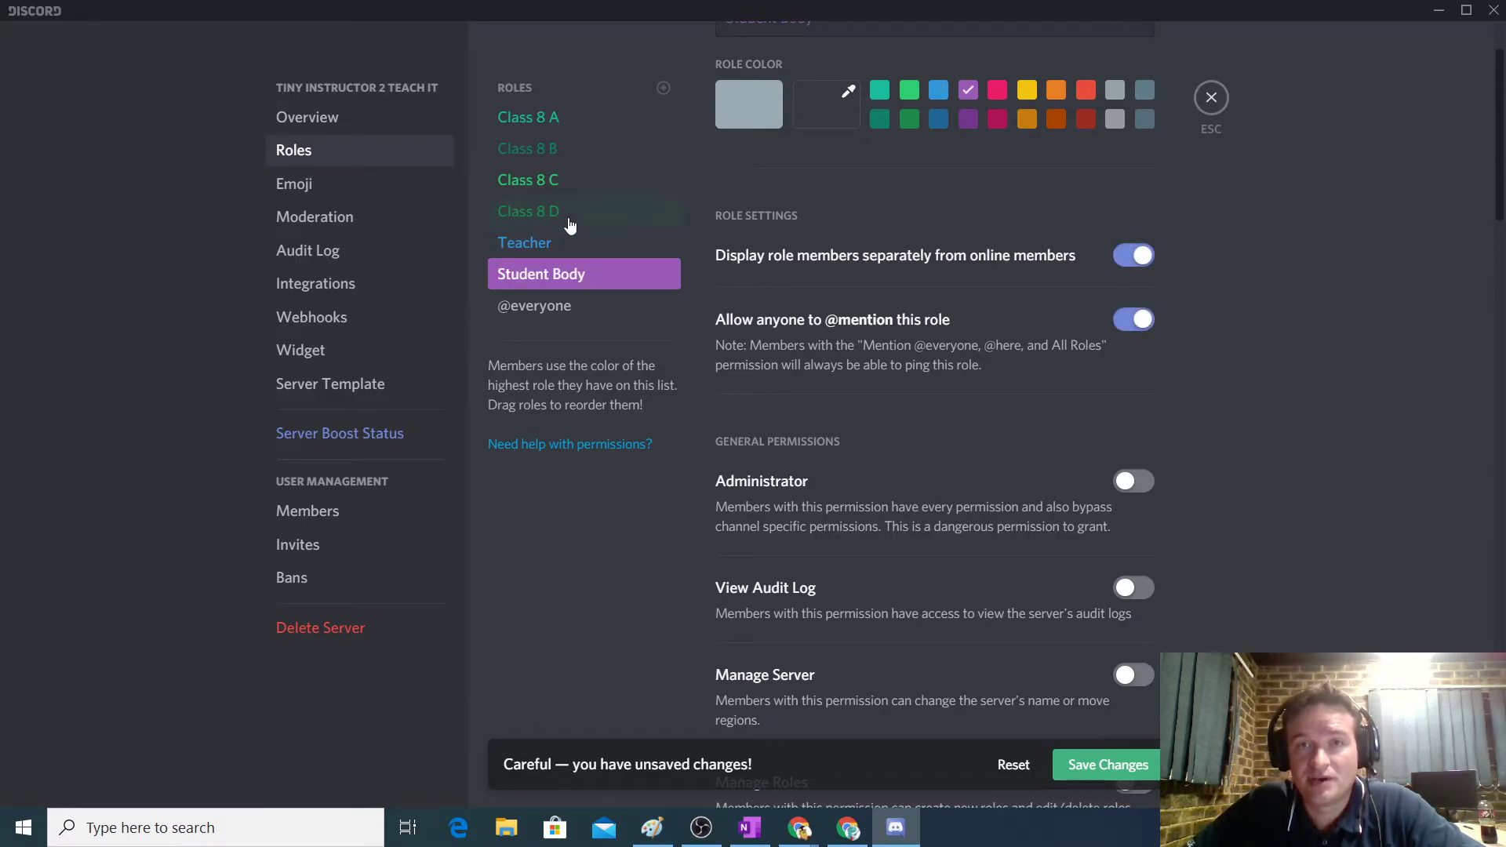
pyautogui.click(538, 244)
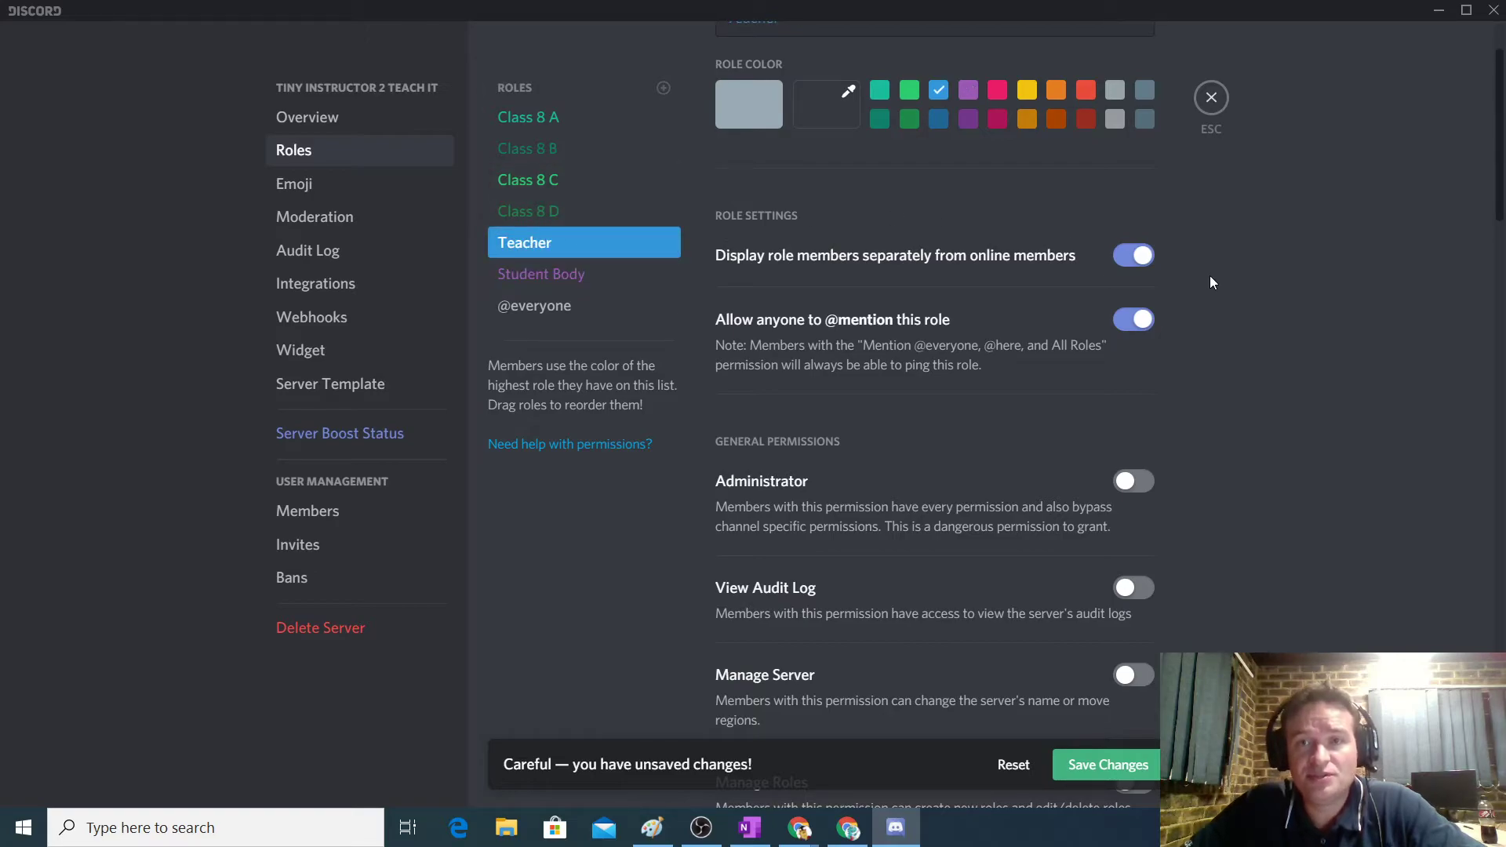
# Step: Grant the Teacher role the View Audit Log, Create Invite and Kick Members permissions
pyautogui.scroll(-4, 1209, 275)
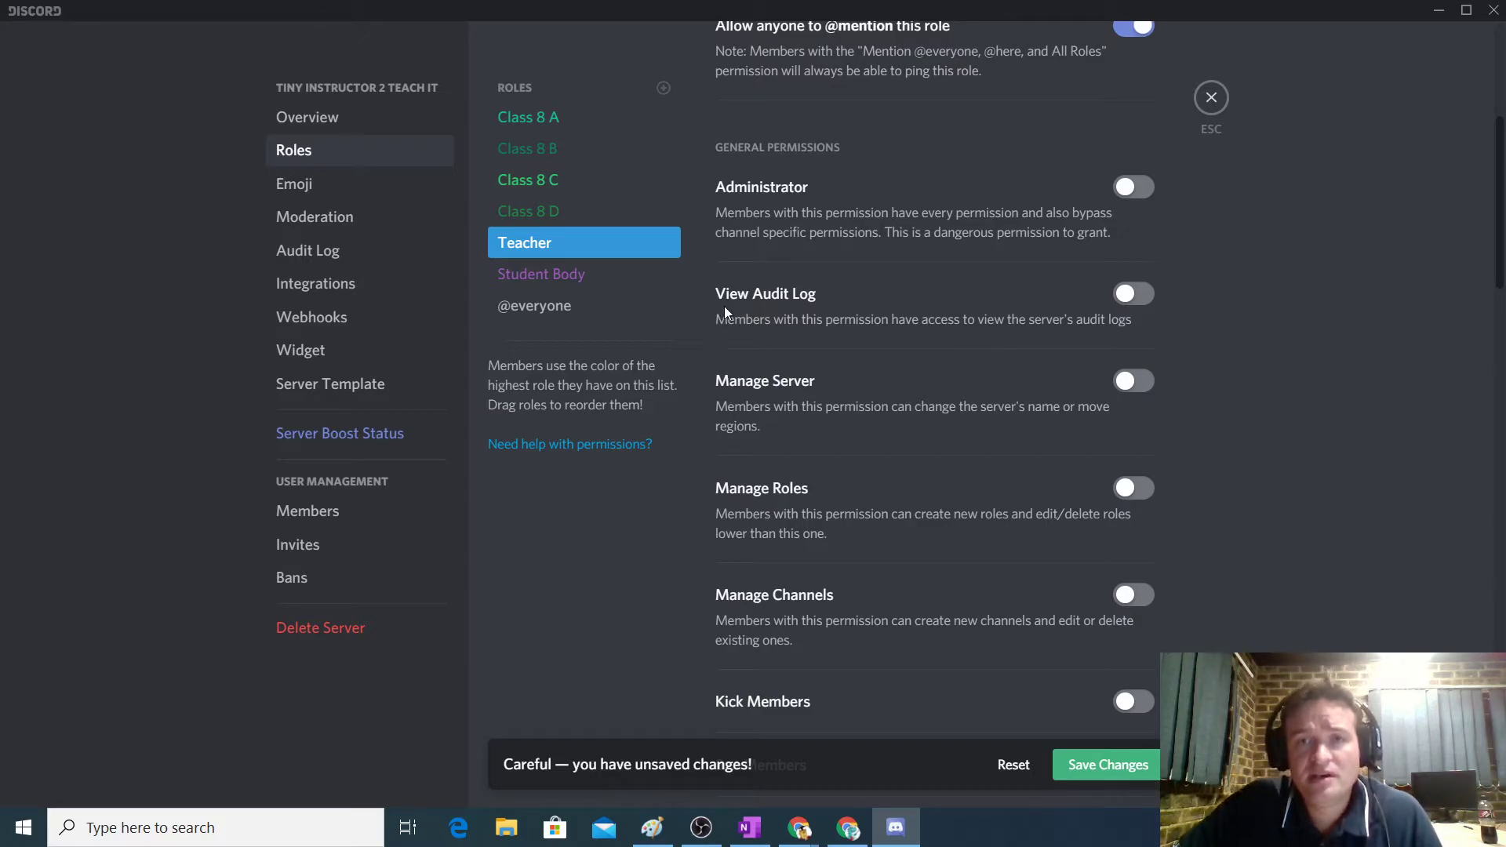
pyautogui.click(1132, 294)
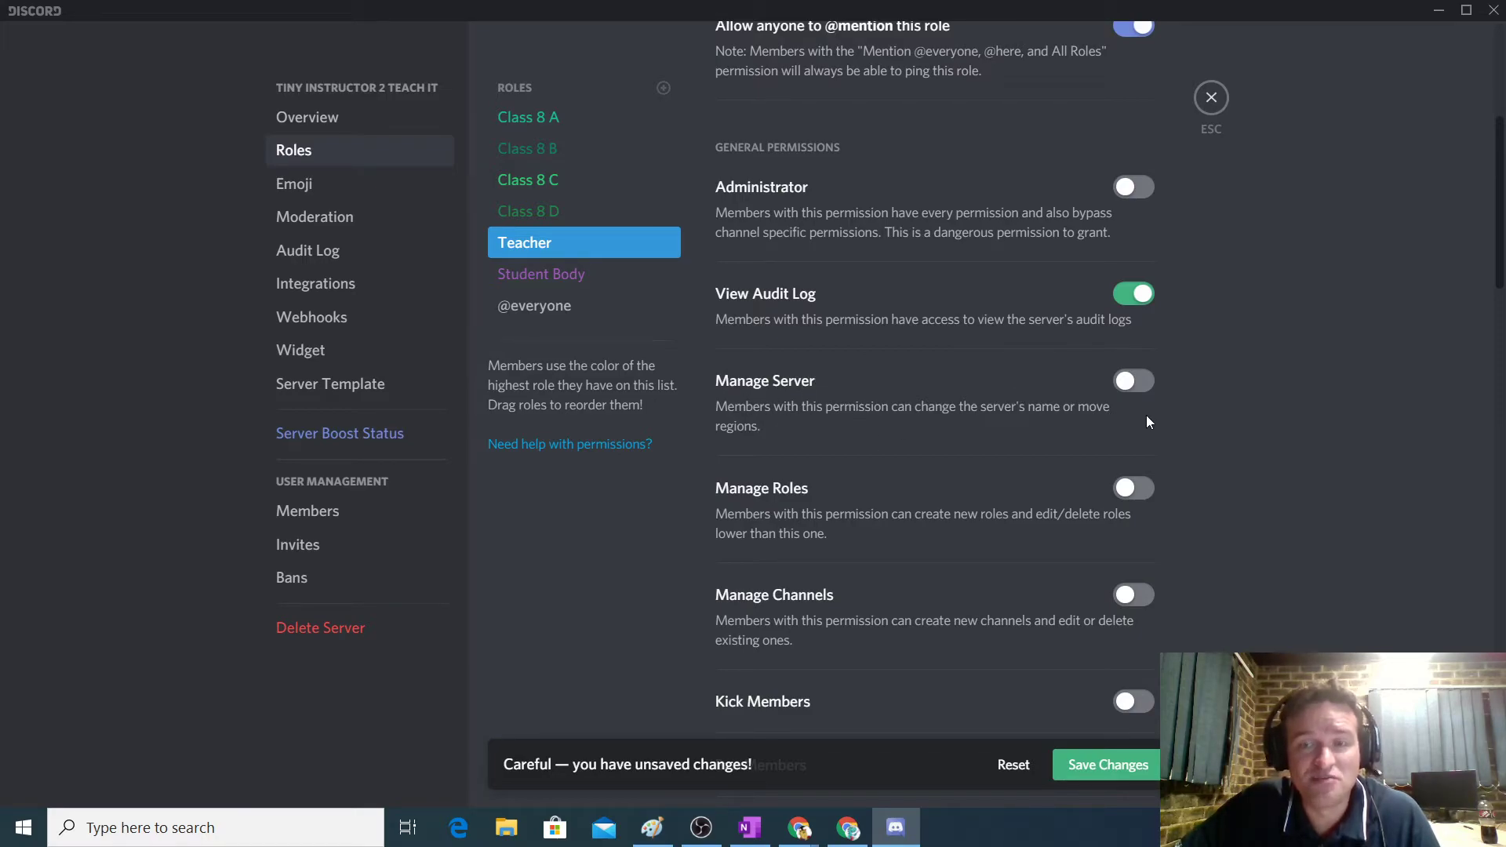
pyautogui.scroll(-1, 1220, 433)
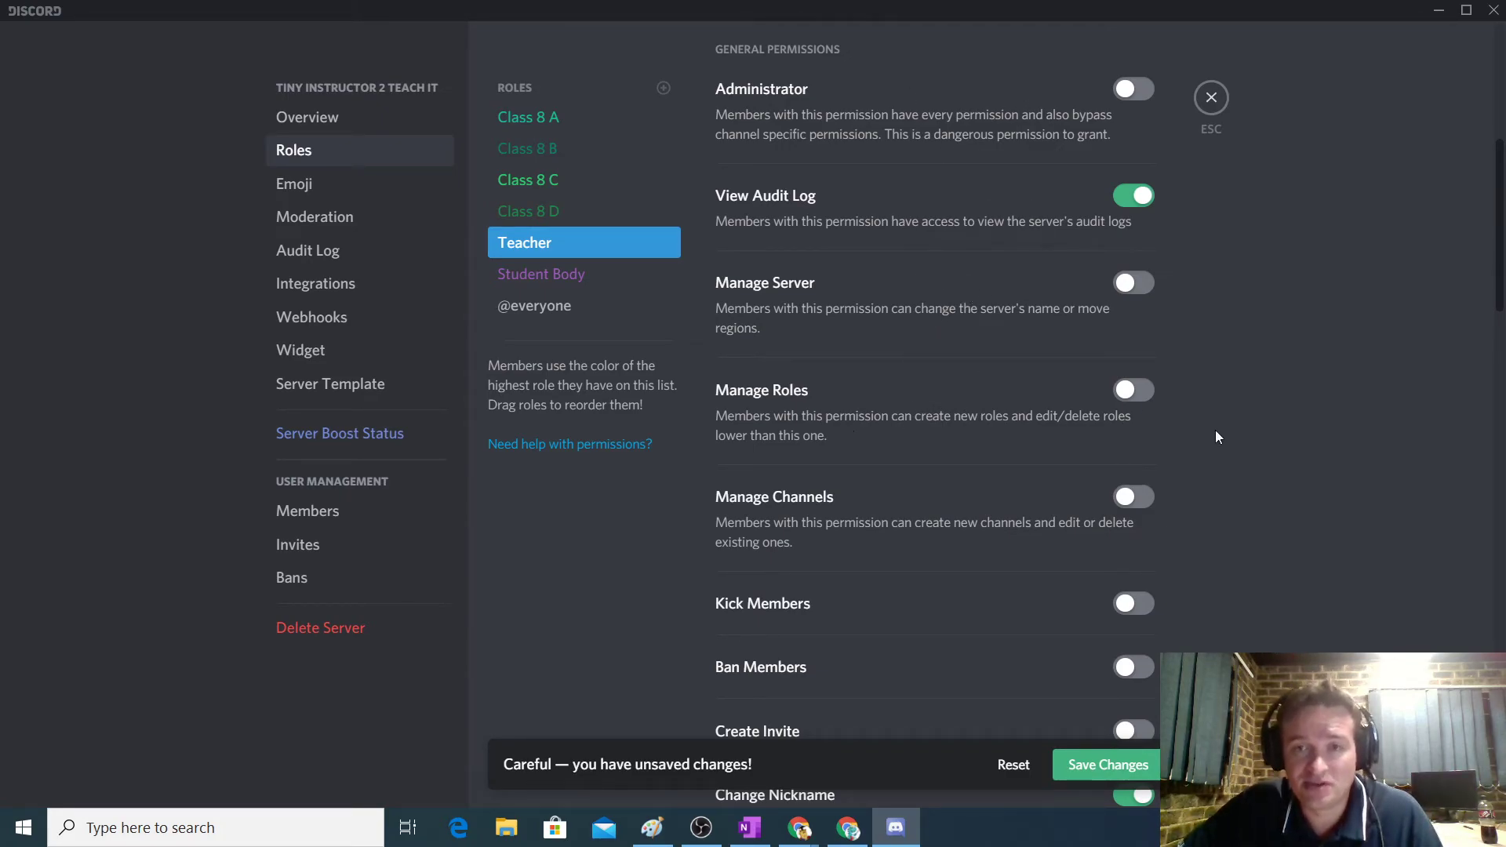
pyautogui.scroll(-1, 948, 437)
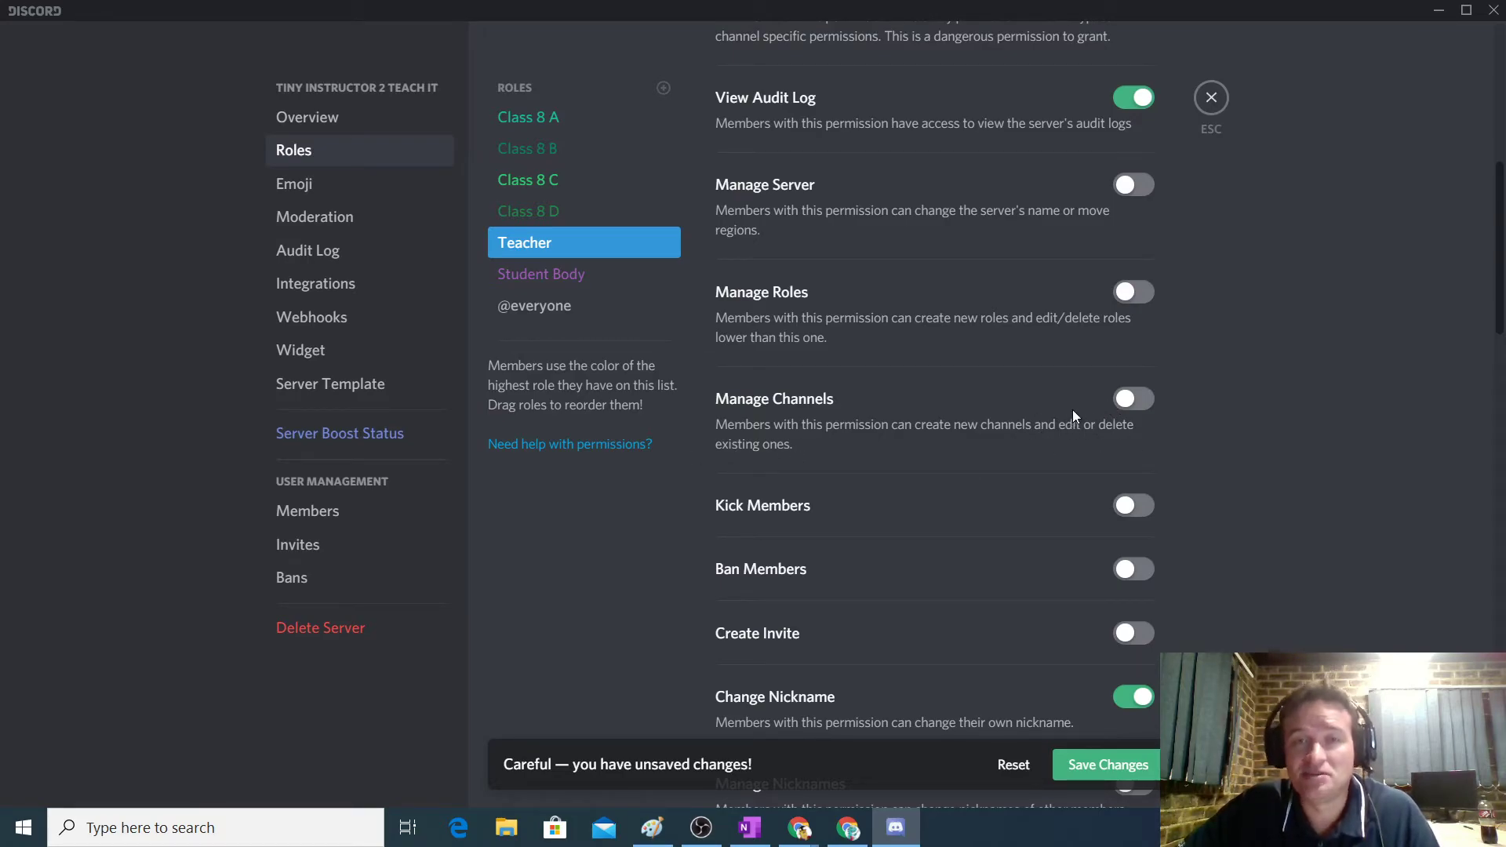
pyautogui.scroll(-2, 879, 470)
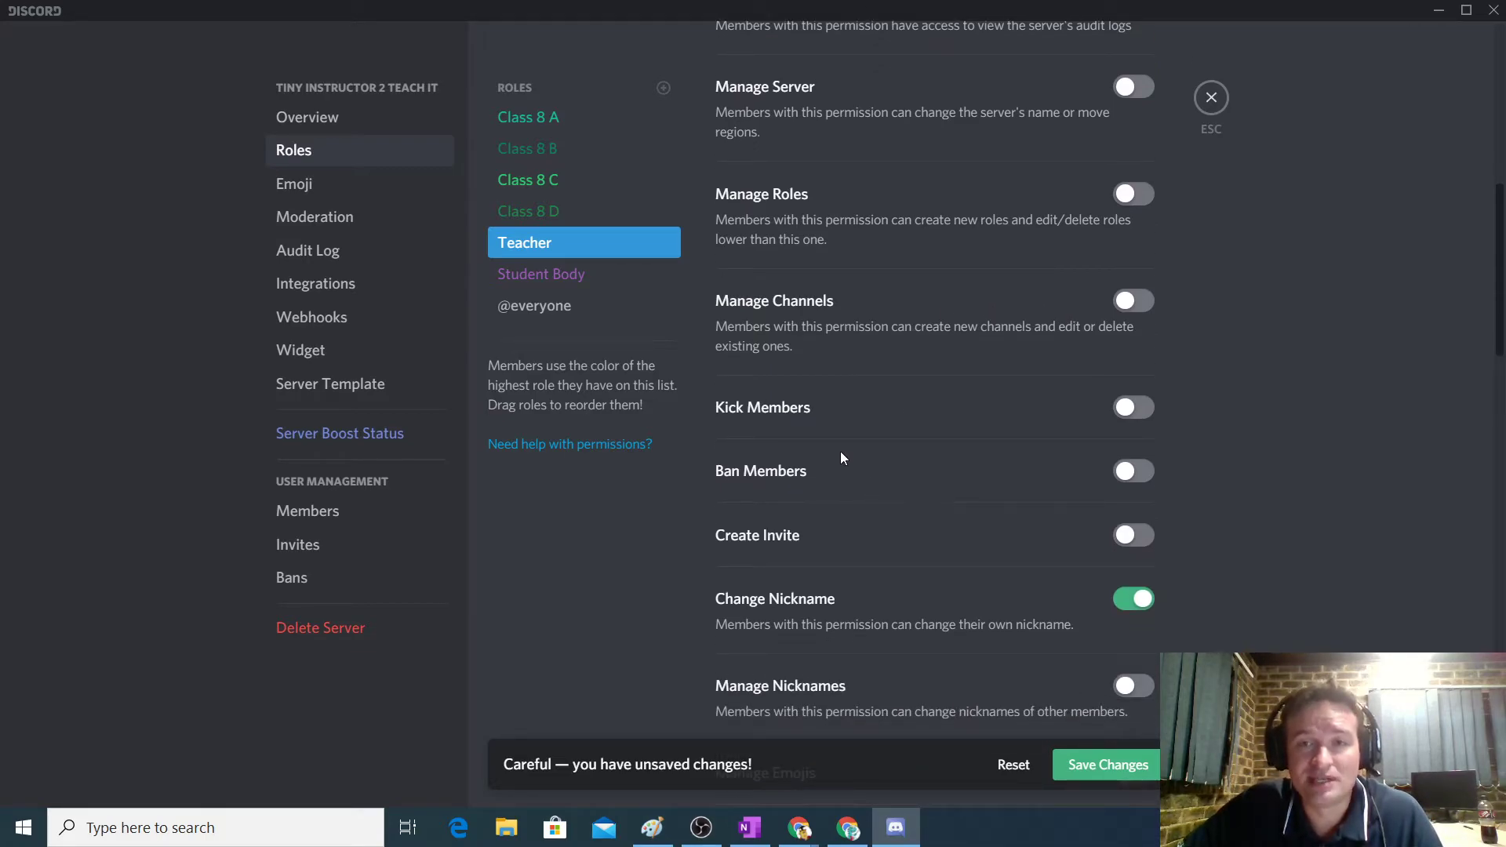
pyautogui.click(1130, 535)
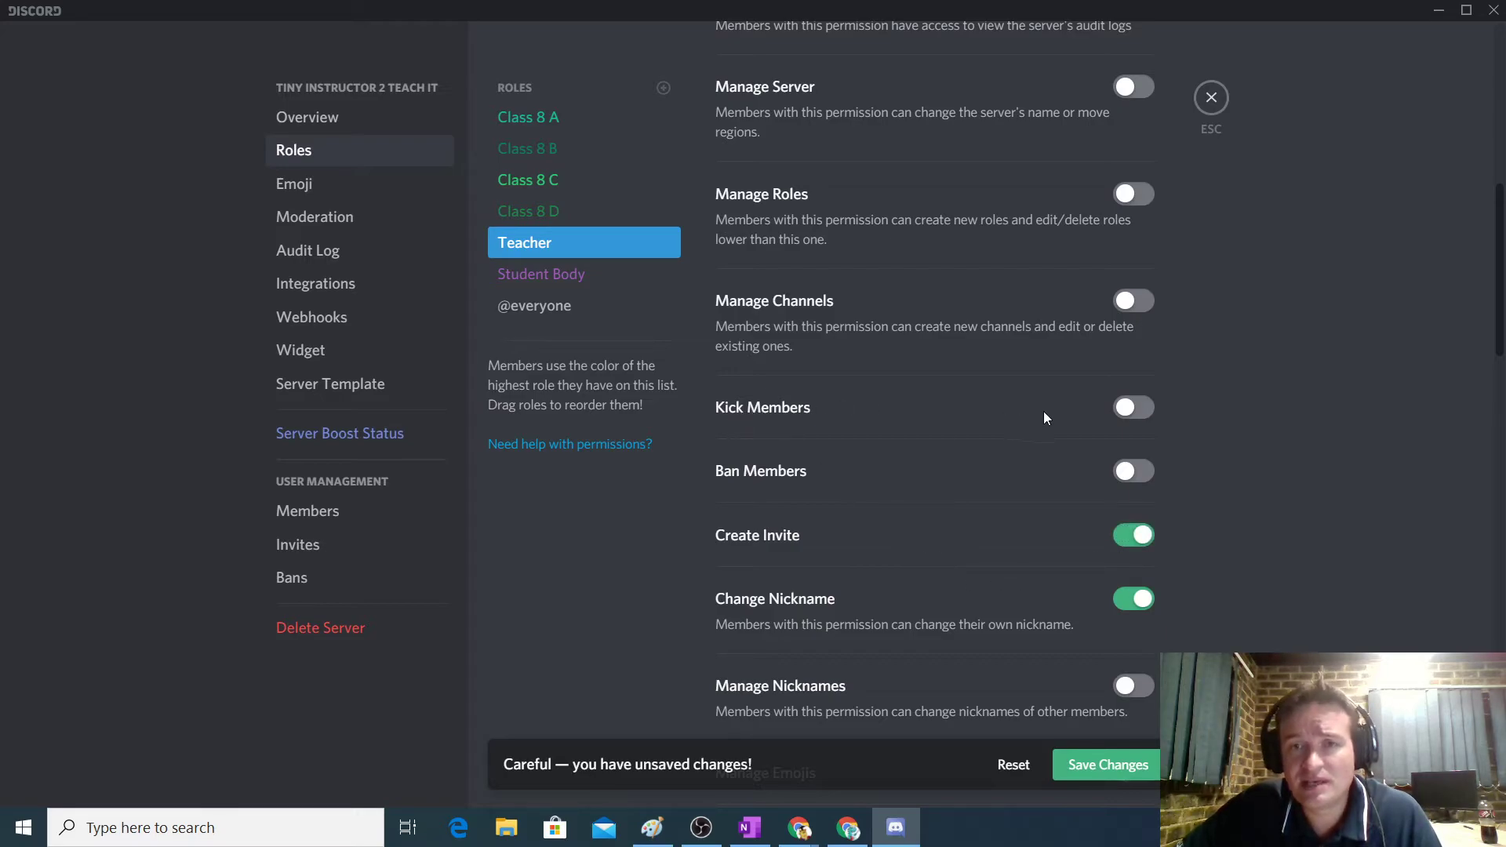
pyautogui.click(1134, 408)
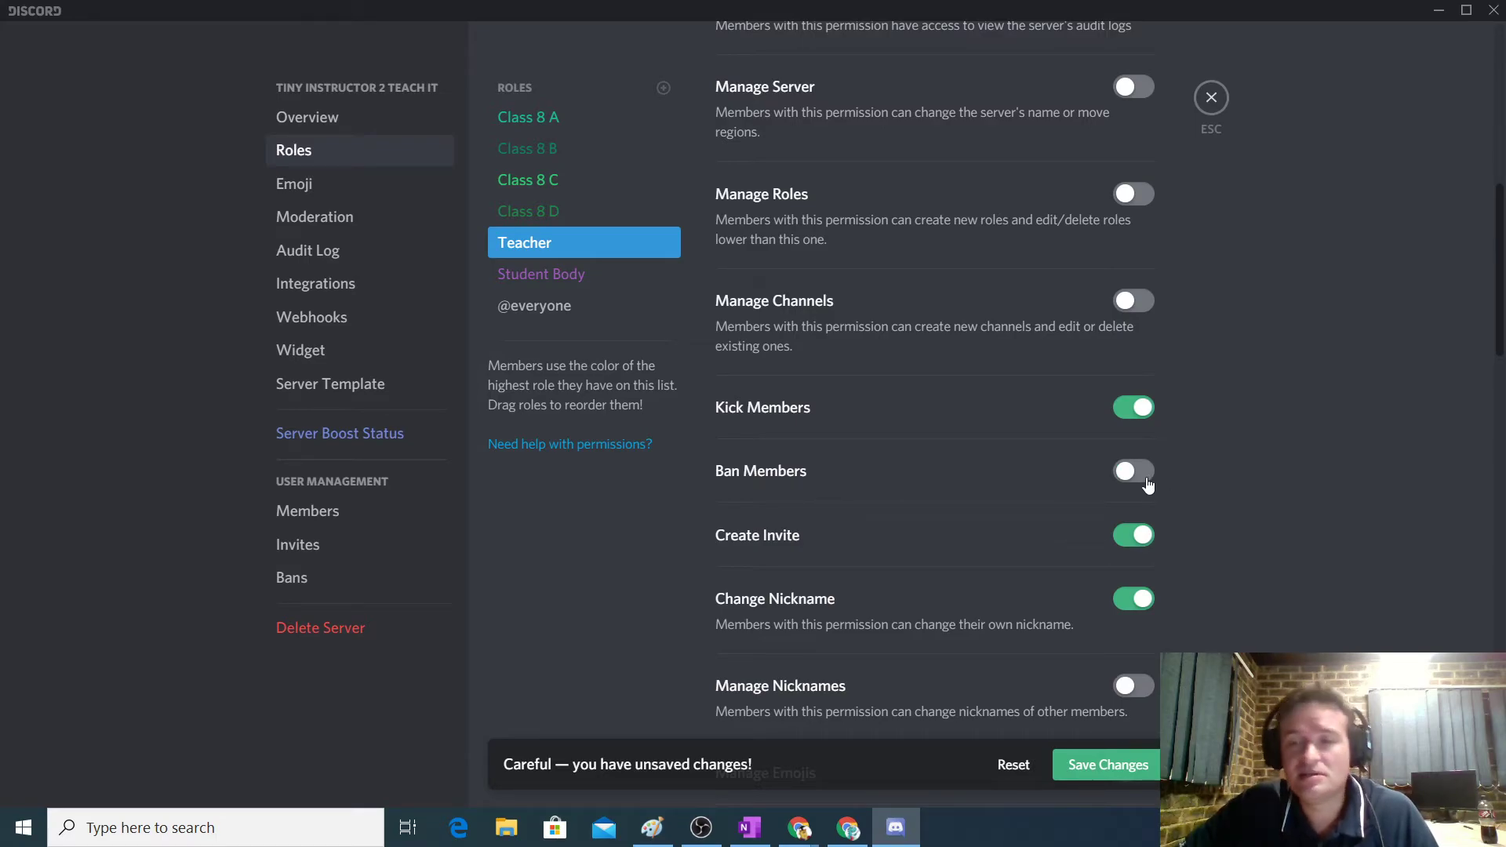
# Step: Grant the Teacher role the Ban Members, Manage Nicknames, Manage Emojis and Manage Webhooks permissions
pyautogui.scroll(-1, 1183, 435)
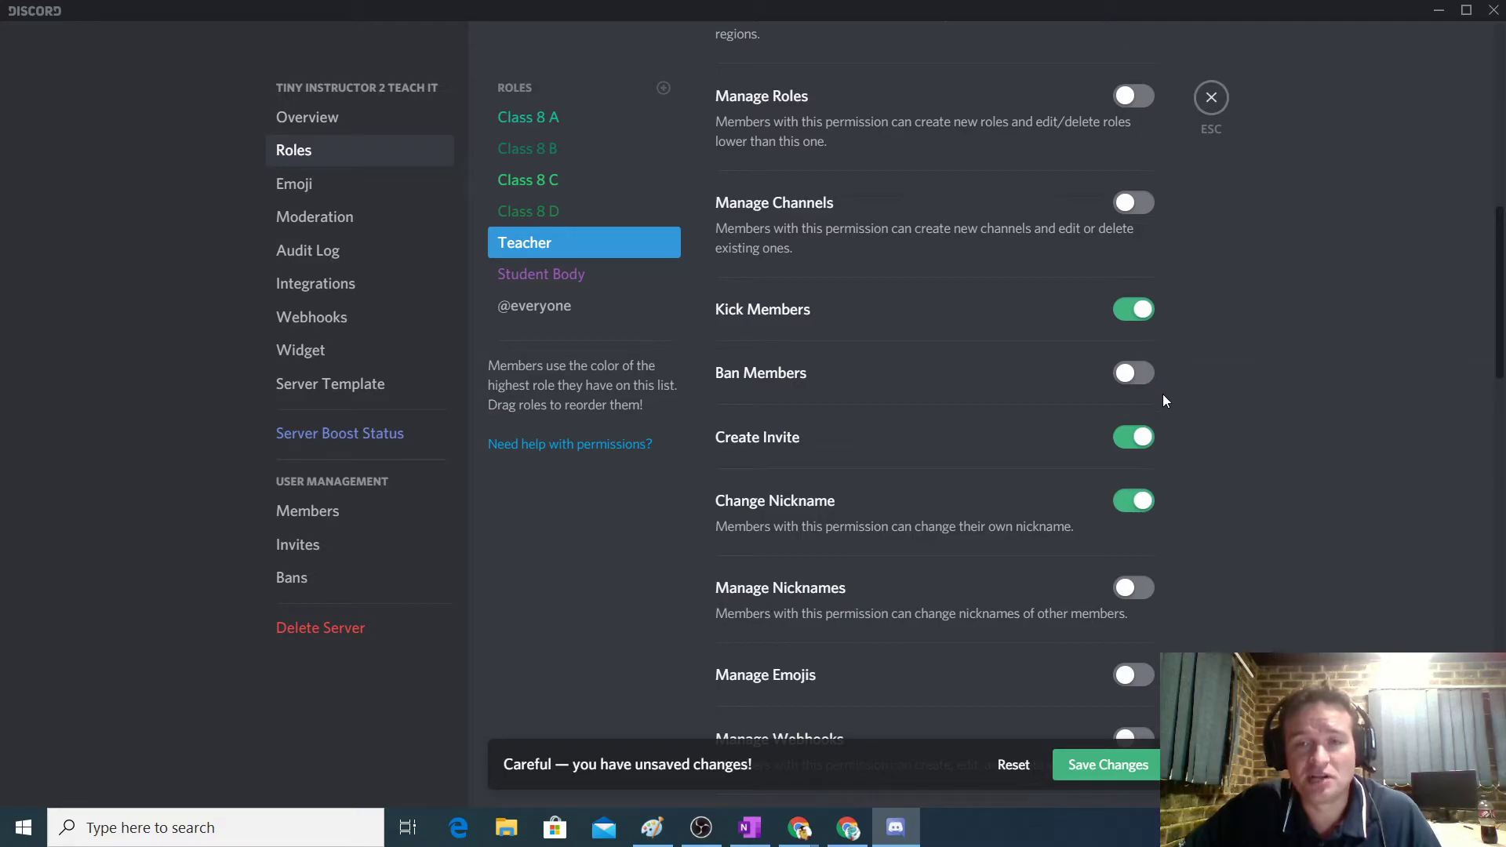
pyautogui.scroll(-1, 1189, 447)
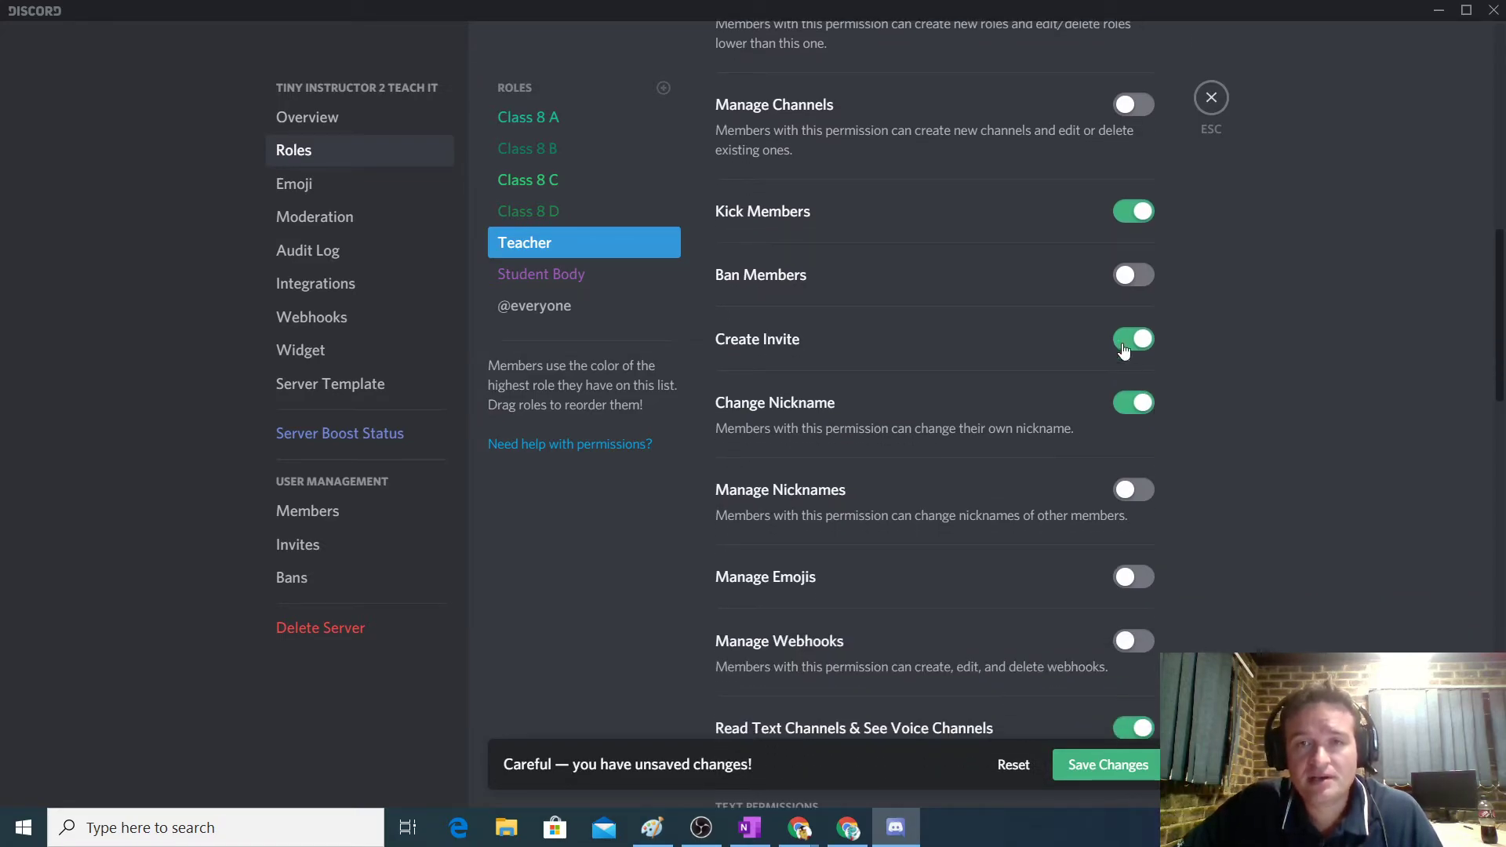
pyautogui.click(1131, 282)
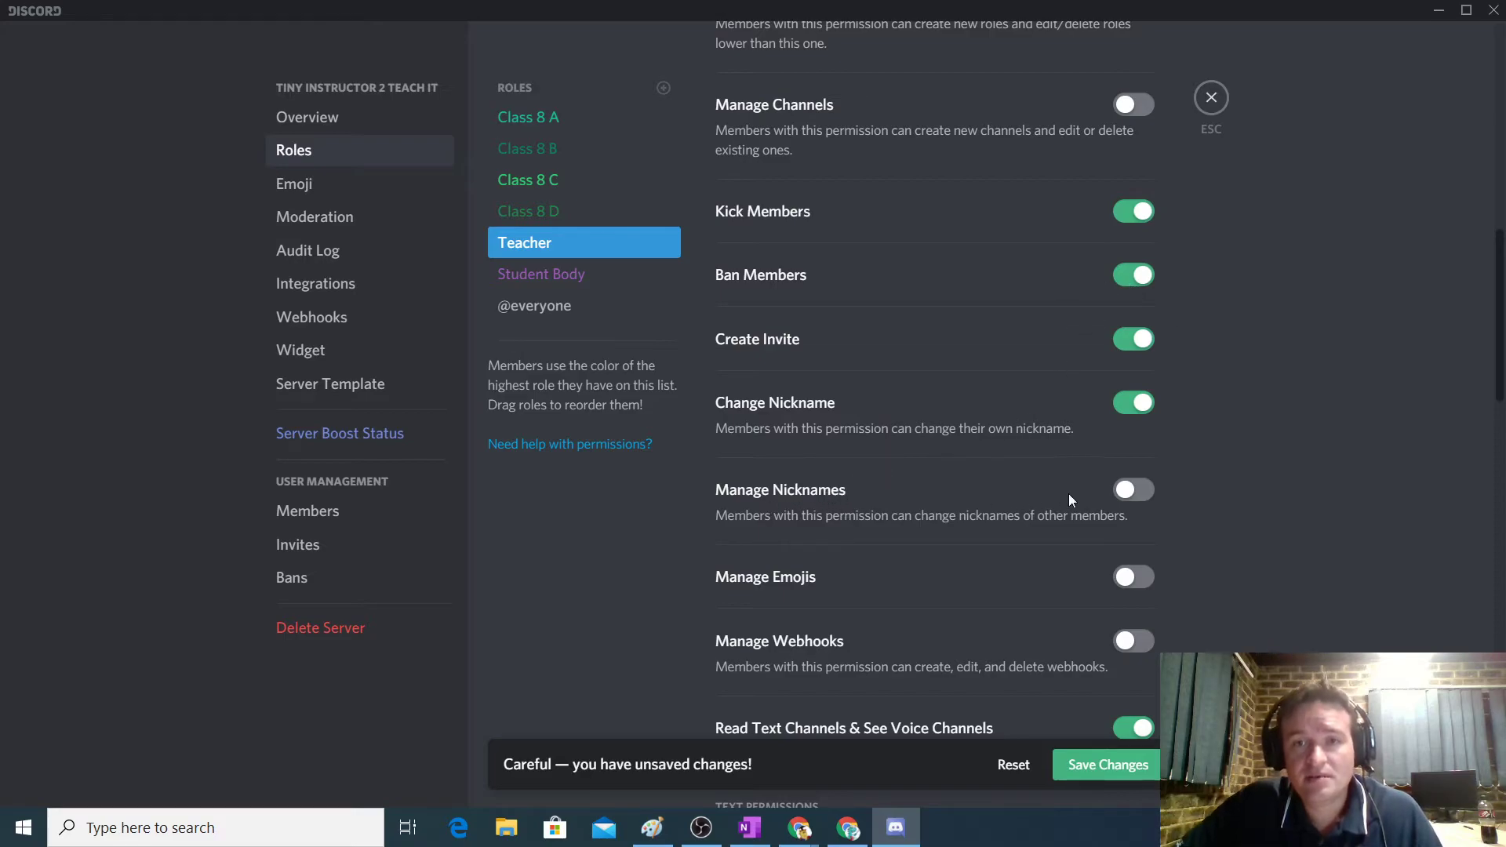
pyautogui.click(1130, 491)
pyautogui.scroll(-3, 1229, 497)
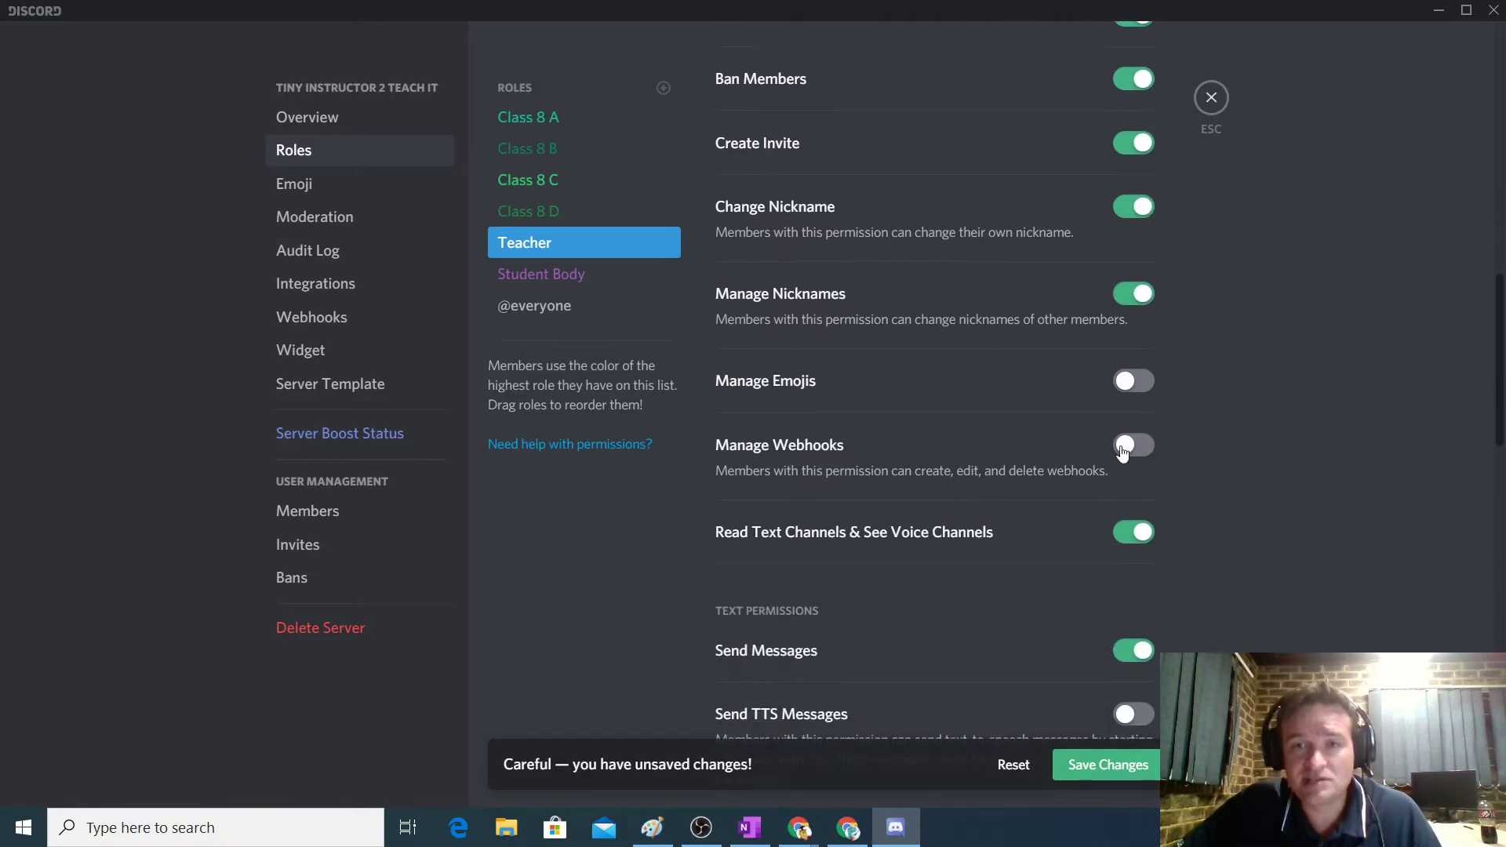
pyautogui.click(1134, 383)
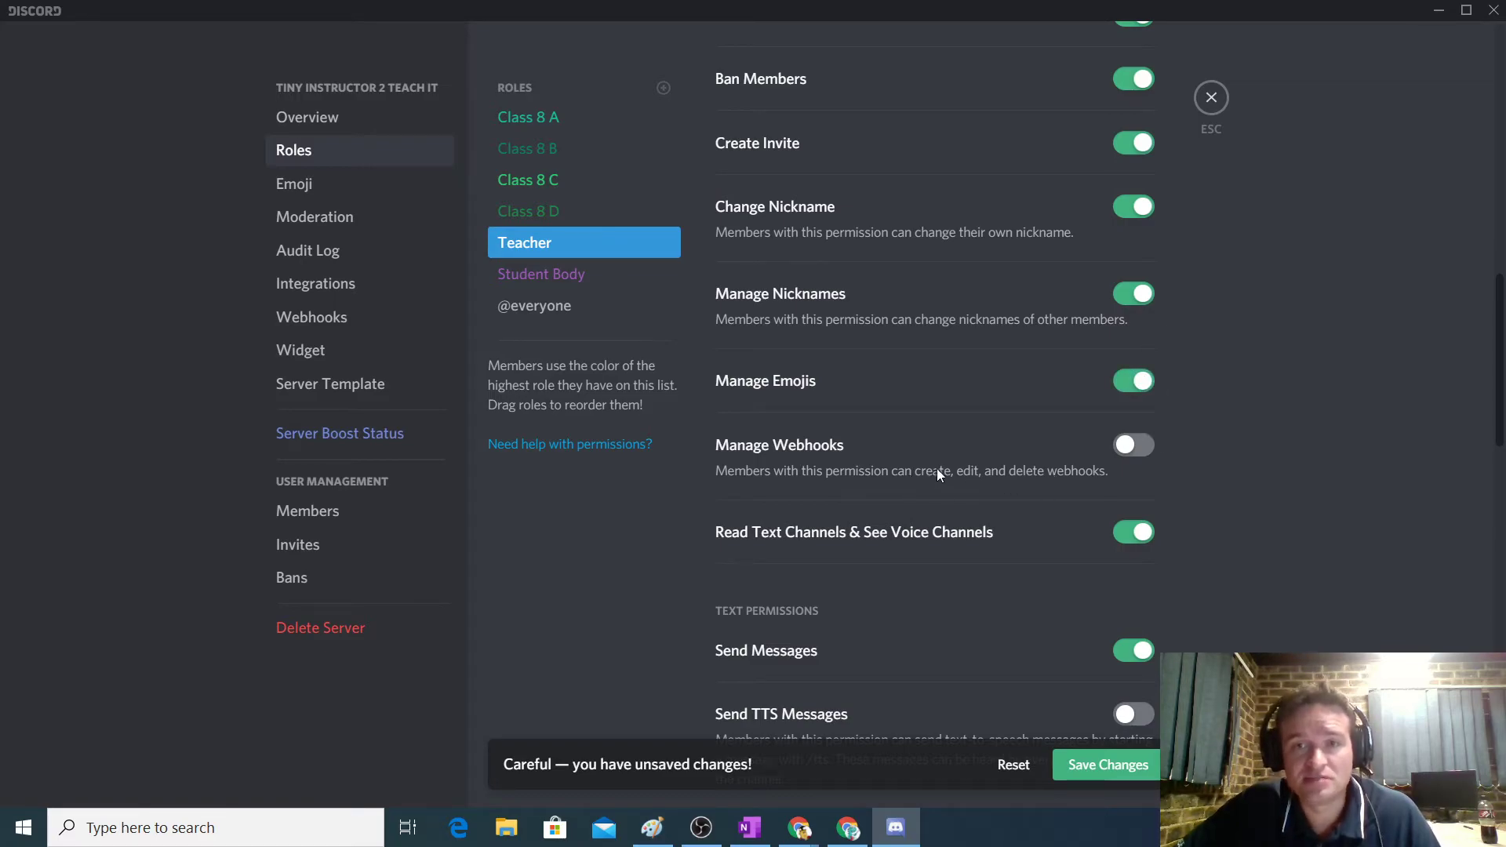
pyautogui.click(1128, 446)
# Step: Grant the Teacher role the text permissions Send TTS Messages, Manage Messages, Use External Emojis and Add Reactions
pyautogui.scroll(-3, 1198, 473)
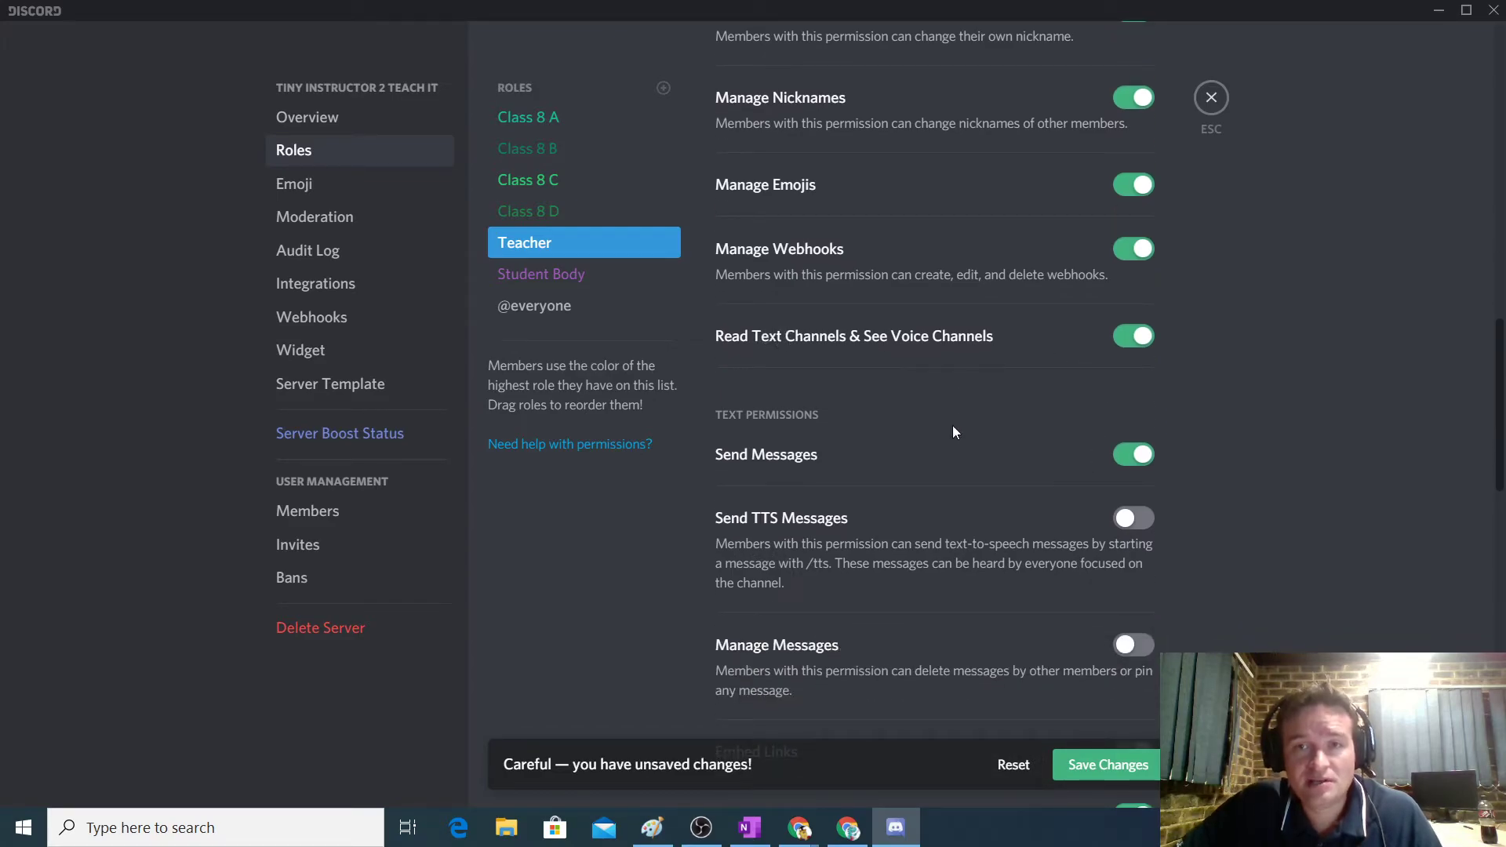
pyautogui.scroll(-3, 1269, 479)
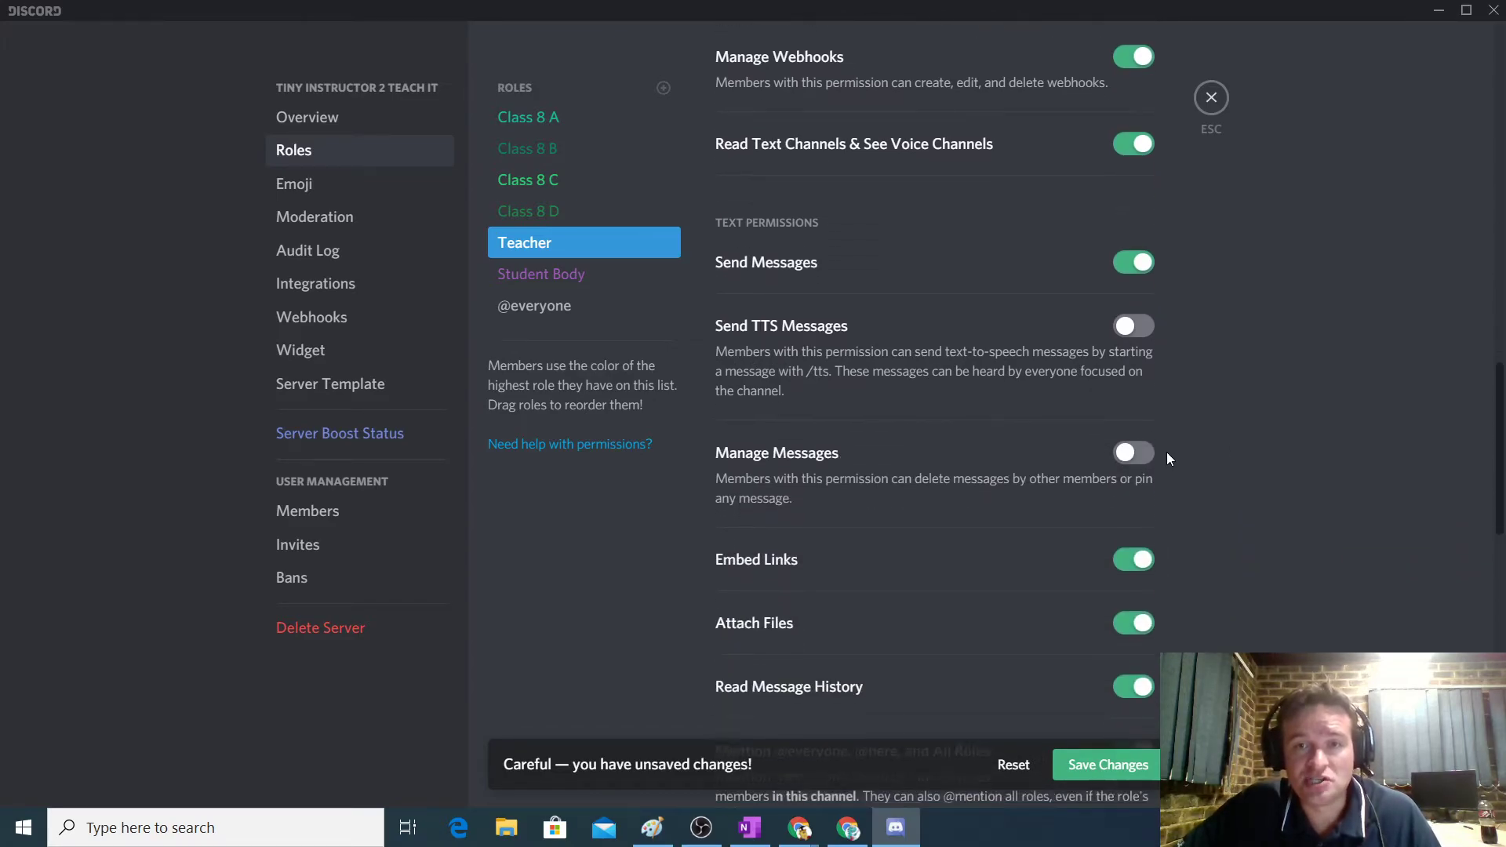
pyautogui.click(1132, 323)
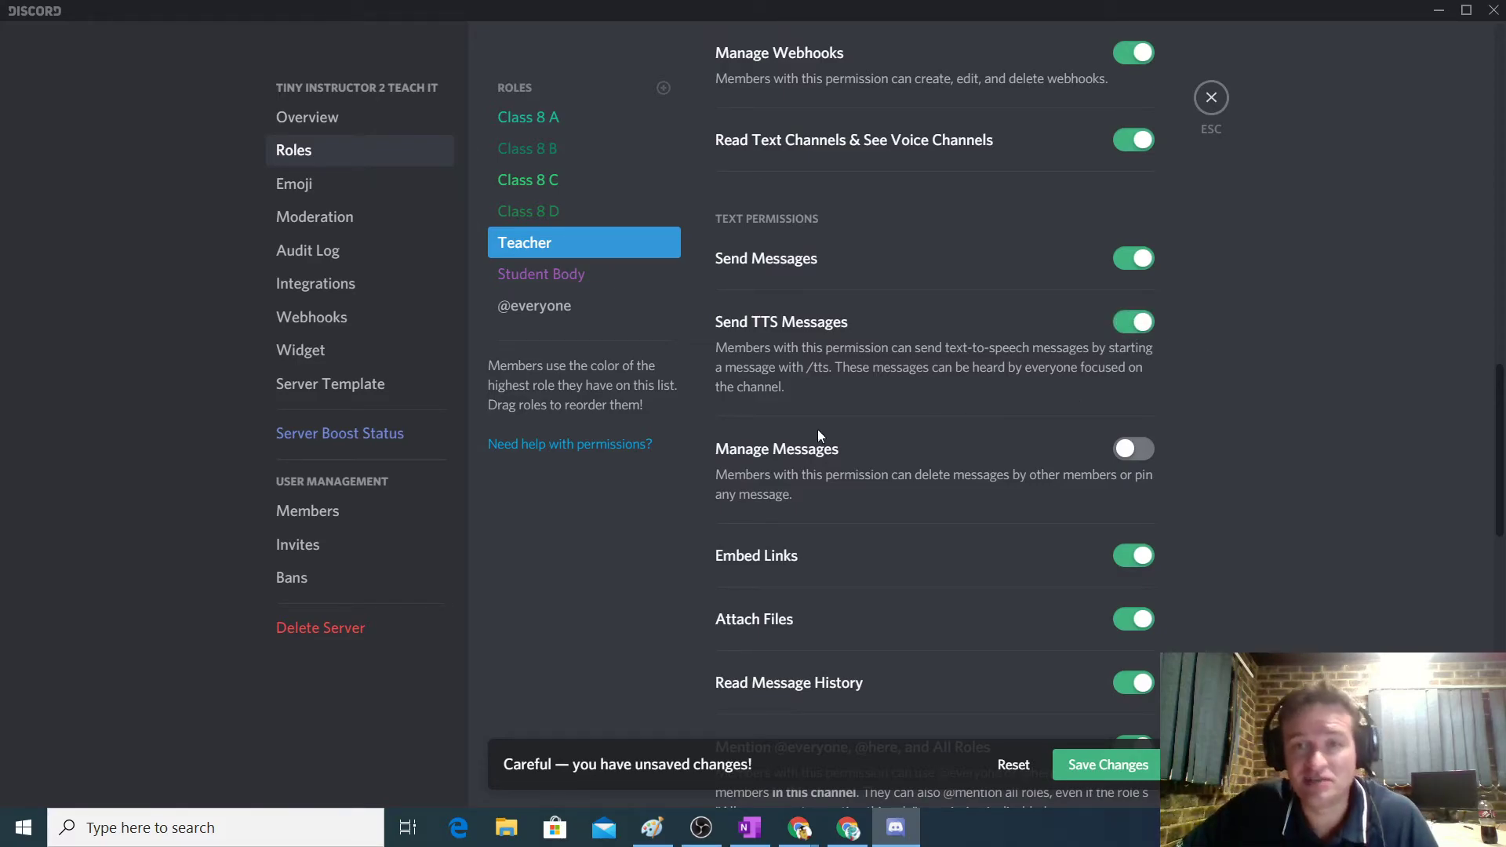
pyautogui.click(1132, 450)
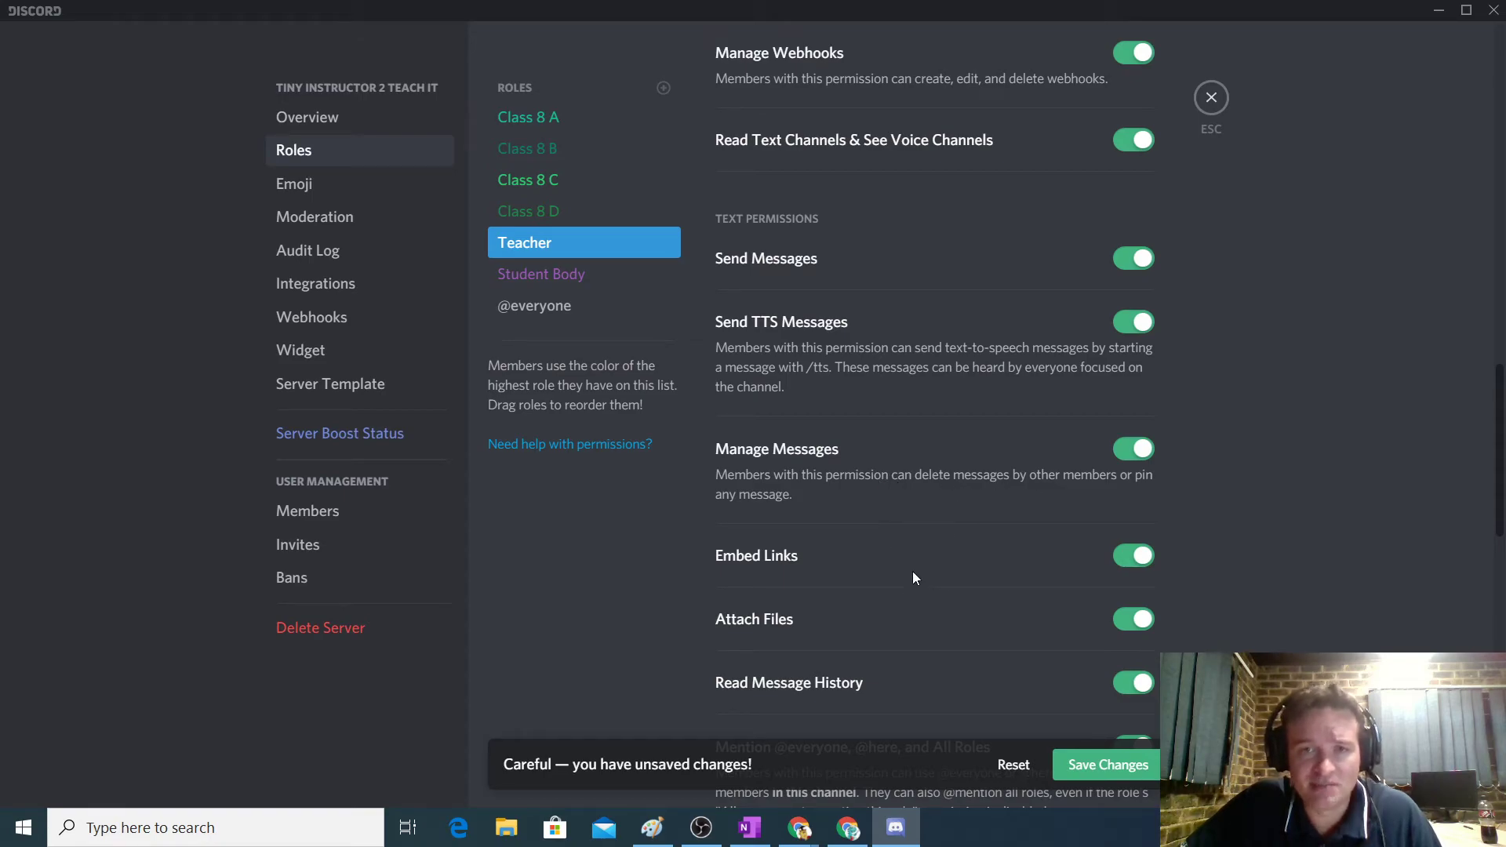
pyautogui.scroll(-1, 911, 571)
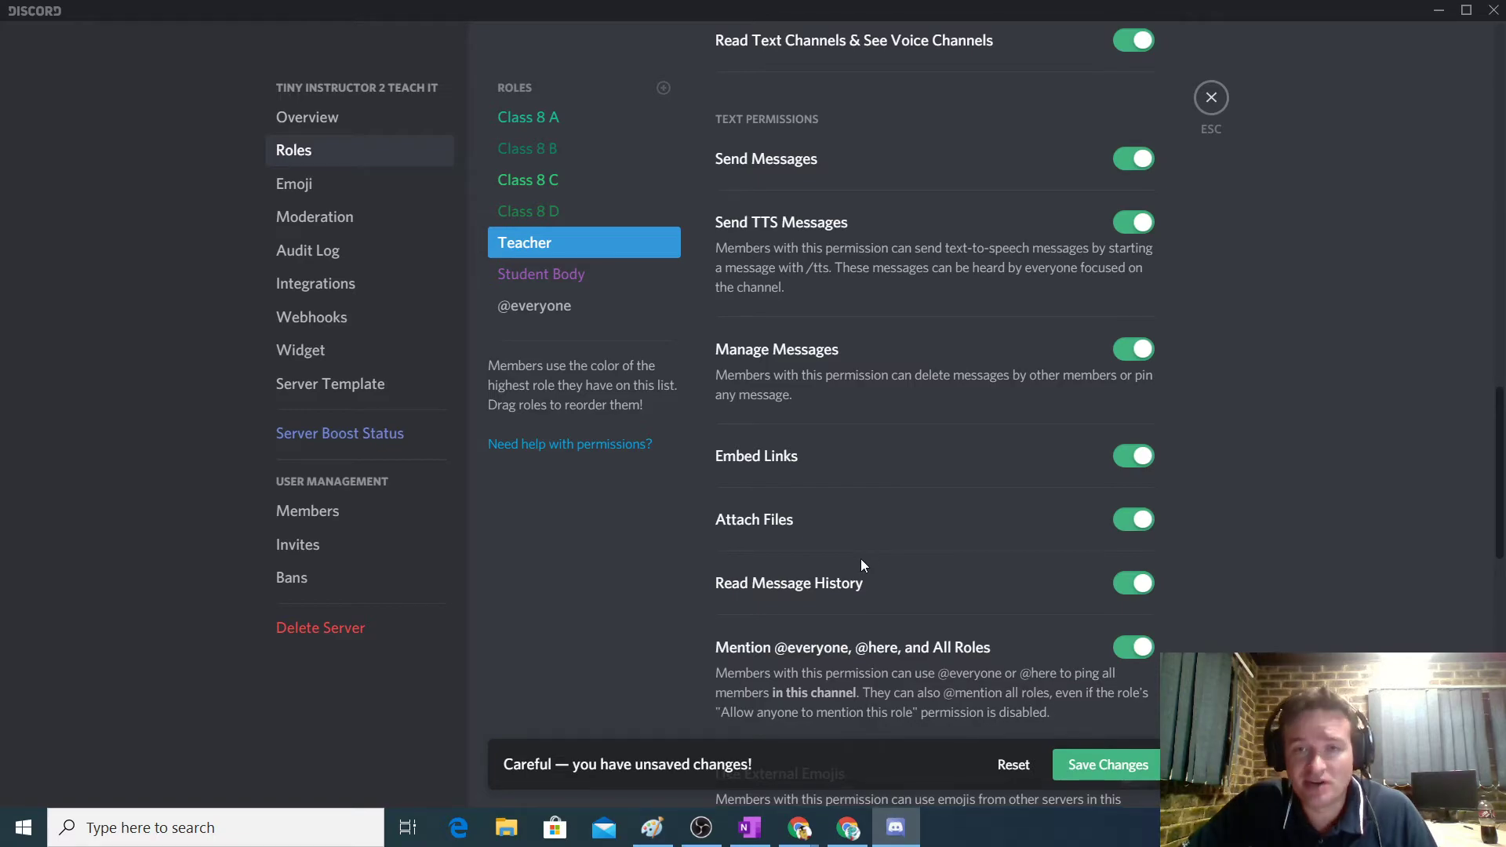
pyautogui.scroll(-3, 925, 492)
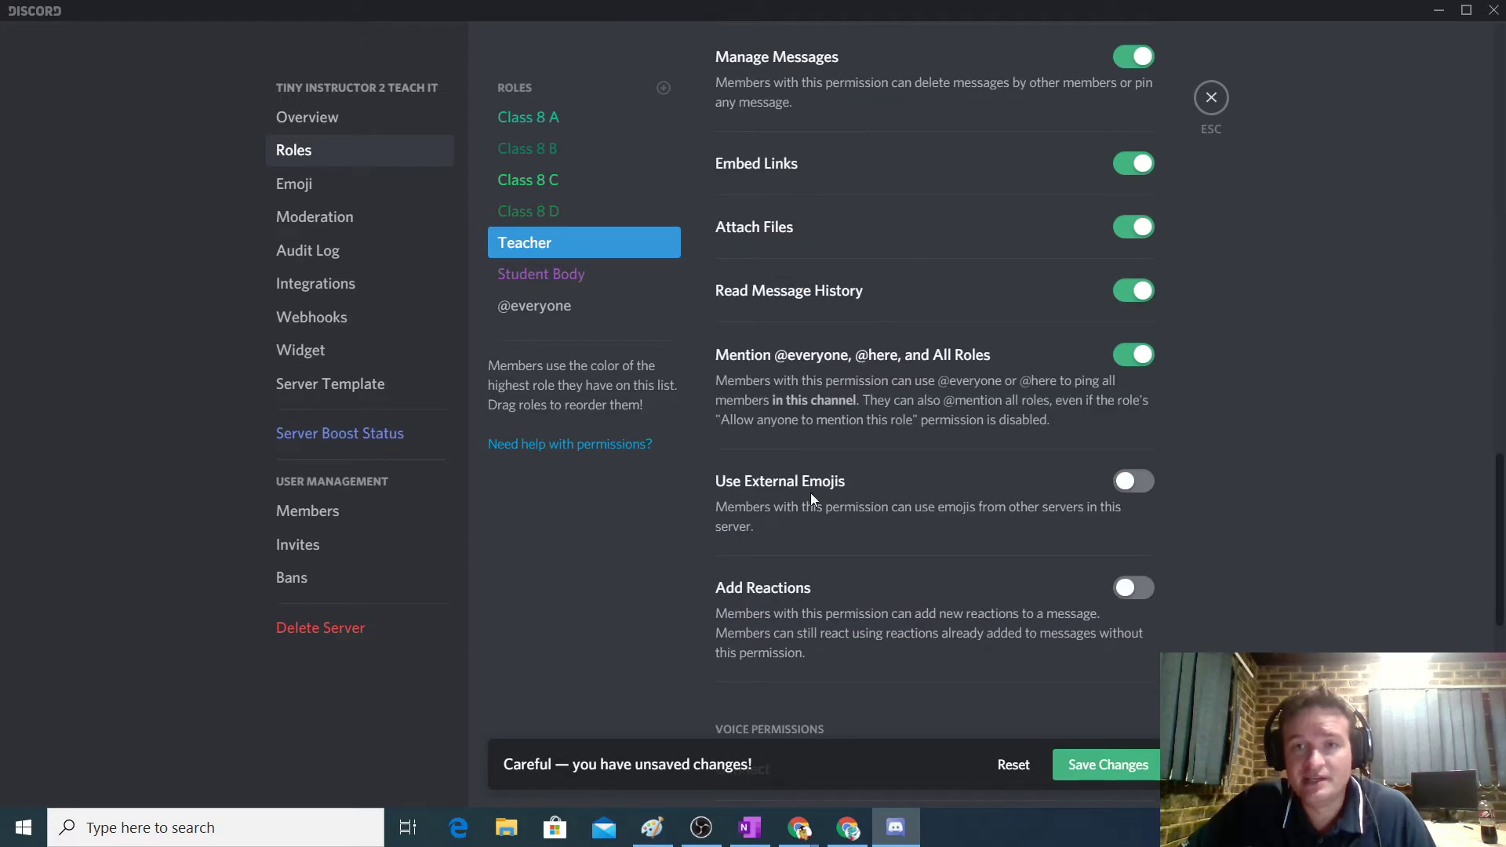
pyautogui.click(1135, 484)
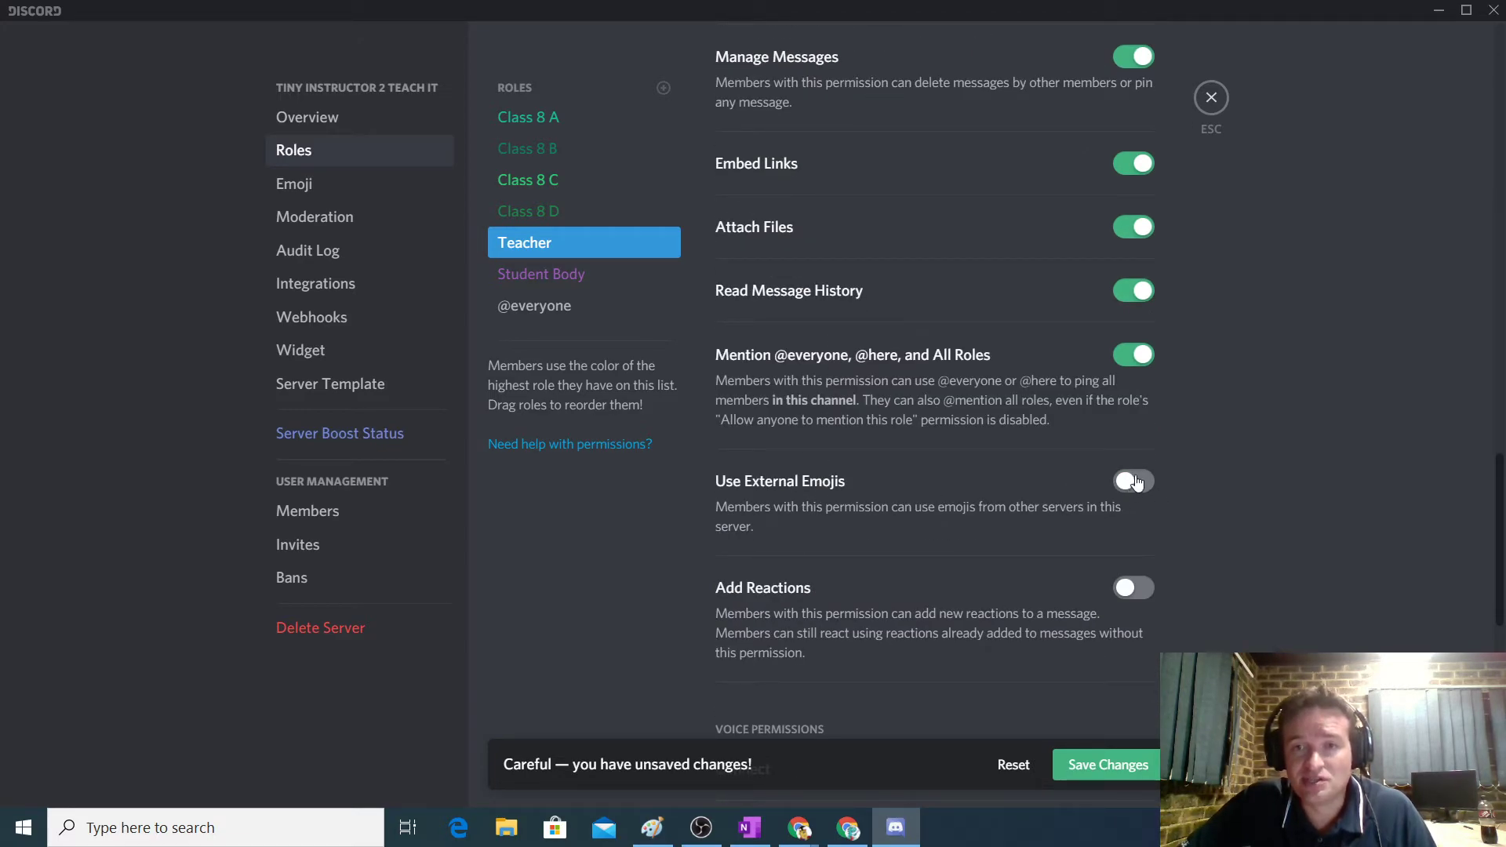
pyautogui.click(1136, 589)
# Step: Enable the Mute Members and Move Members voice permissions for the Teacher role, and turn Deafen Members on and off again
pyautogui.scroll(-2, 1231, 518)
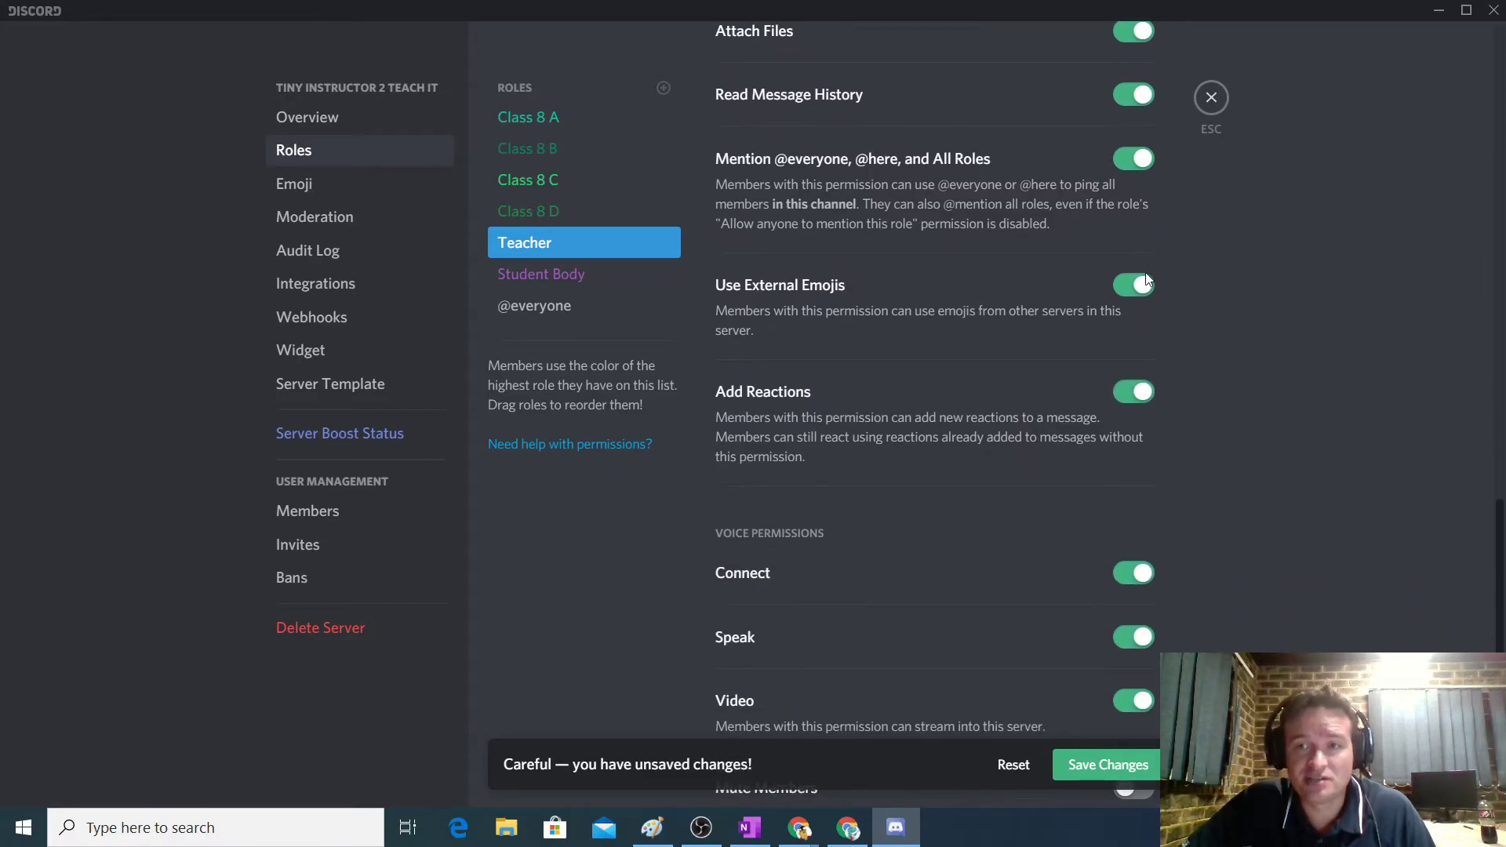
pyautogui.scroll(-3, 1175, 530)
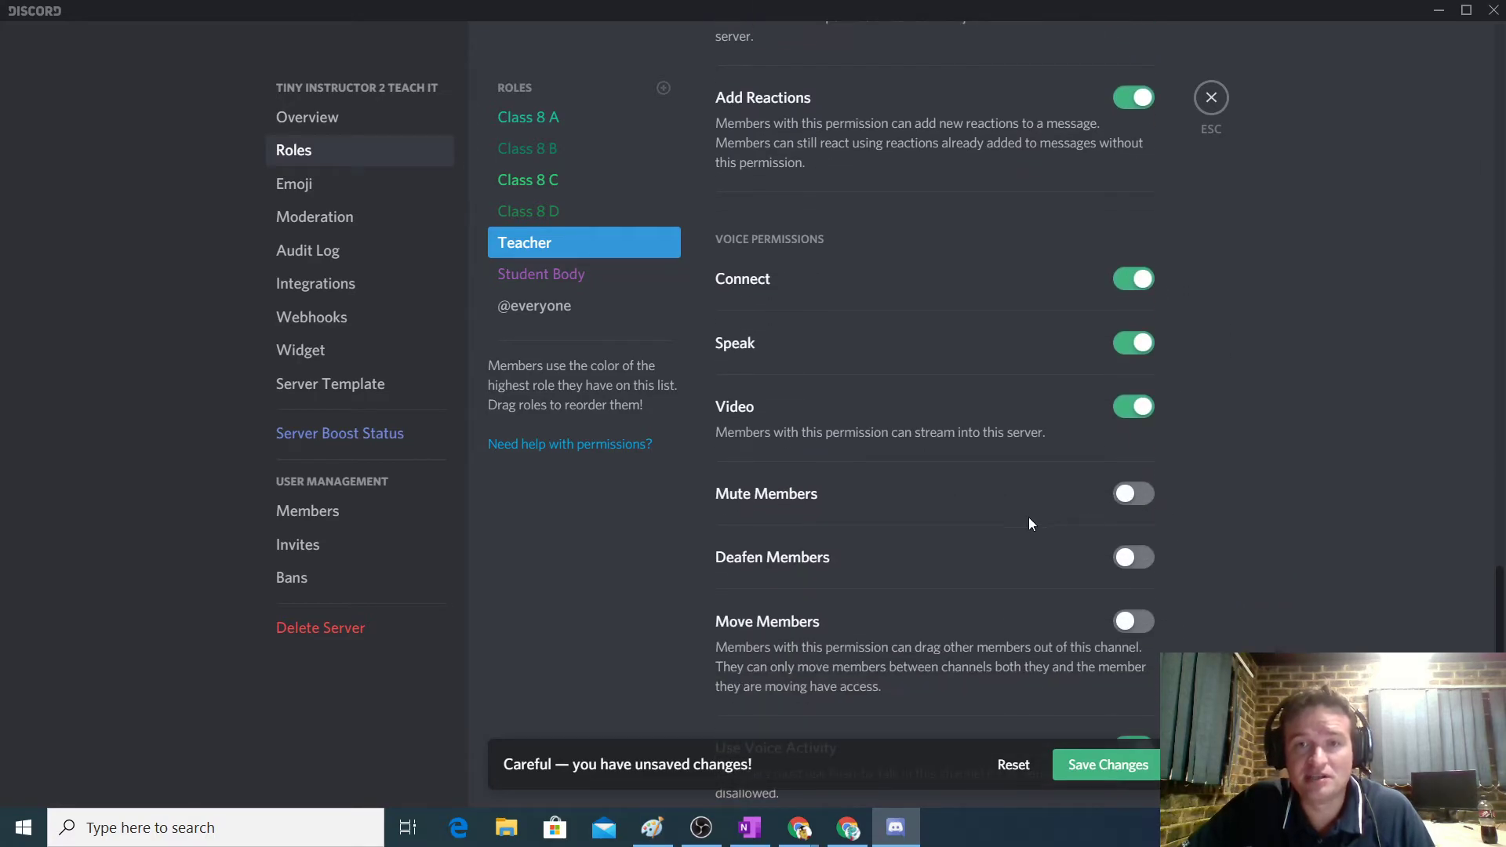
pyautogui.click(1128, 557)
pyautogui.scroll(-1, 1197, 543)
pyautogui.scroll(-2, 1197, 543)
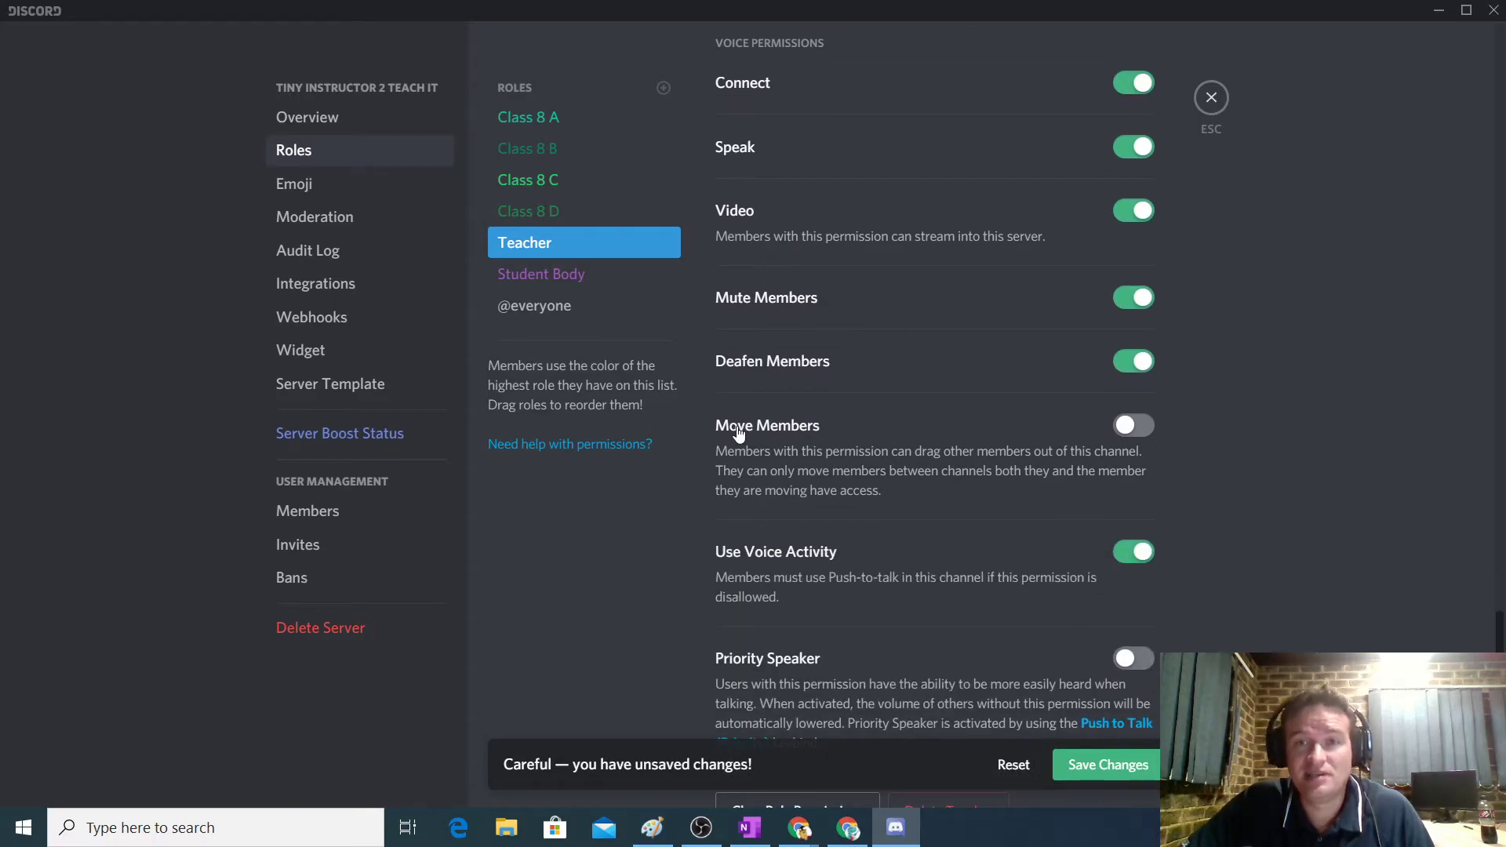
pyautogui.click(1140, 428)
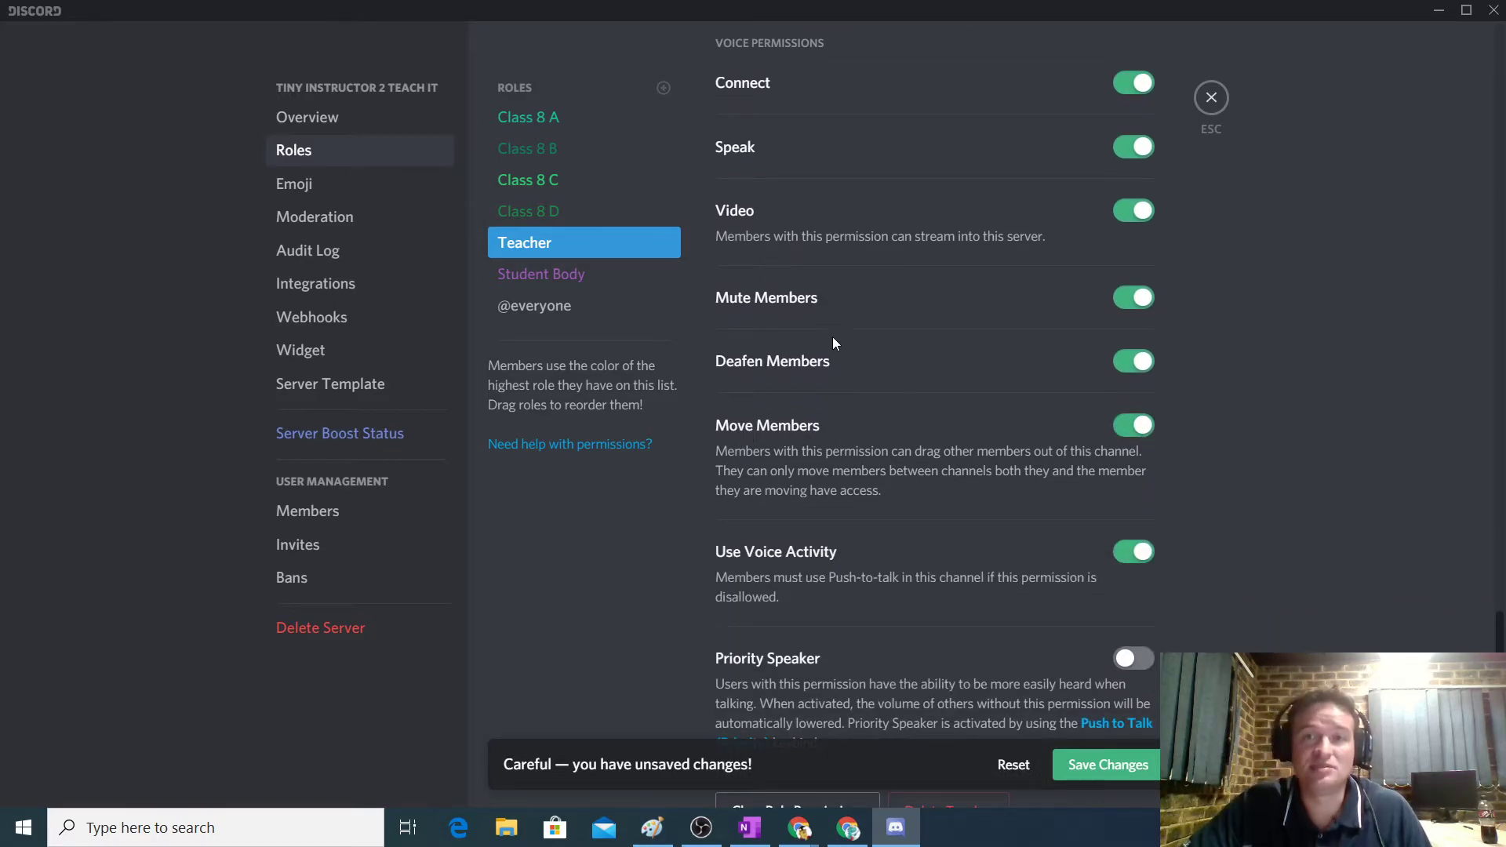
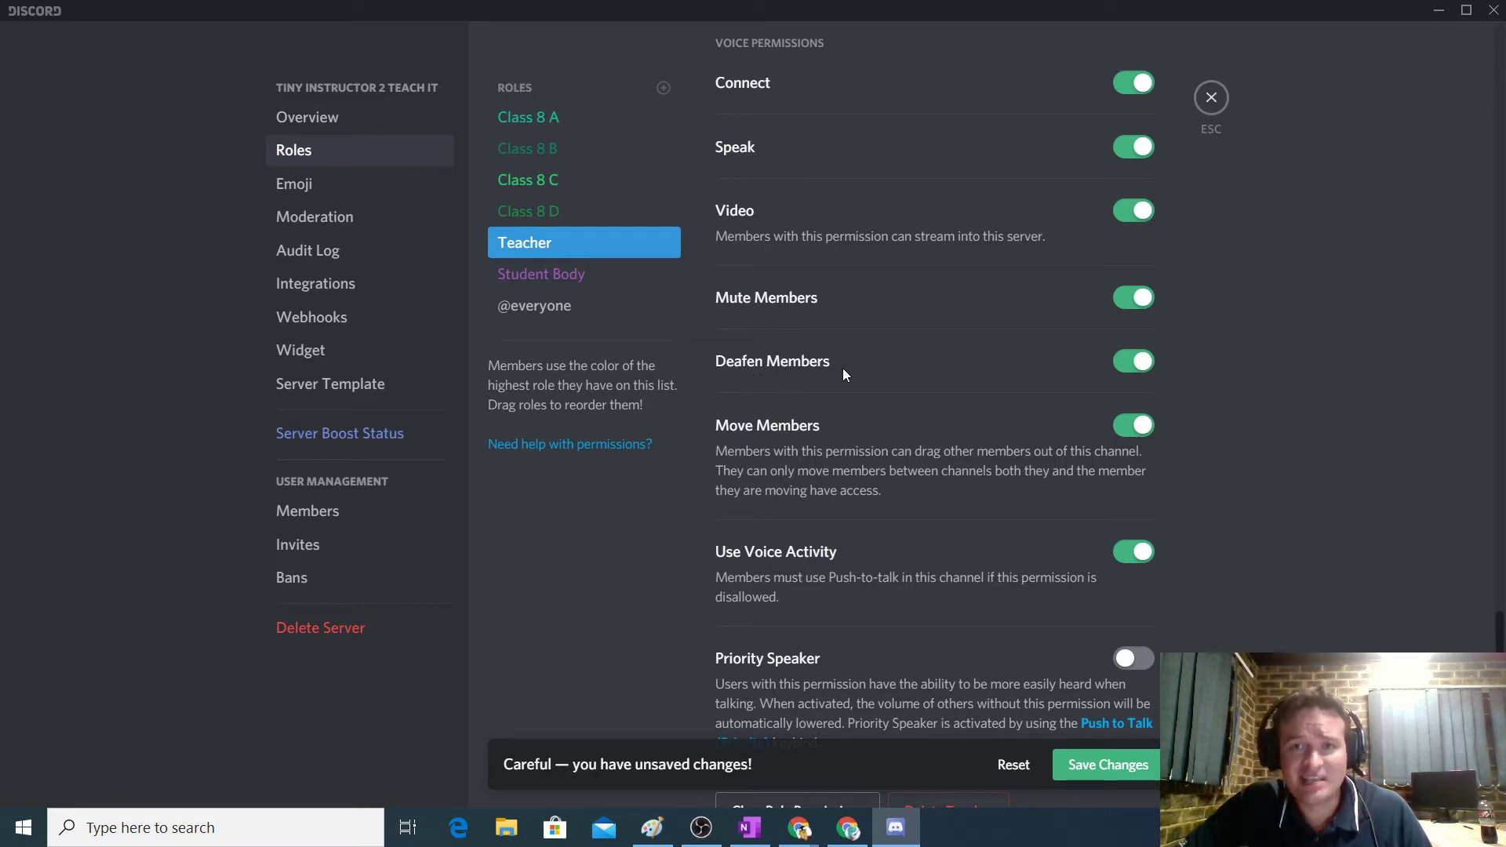
pyautogui.click(1118, 363)
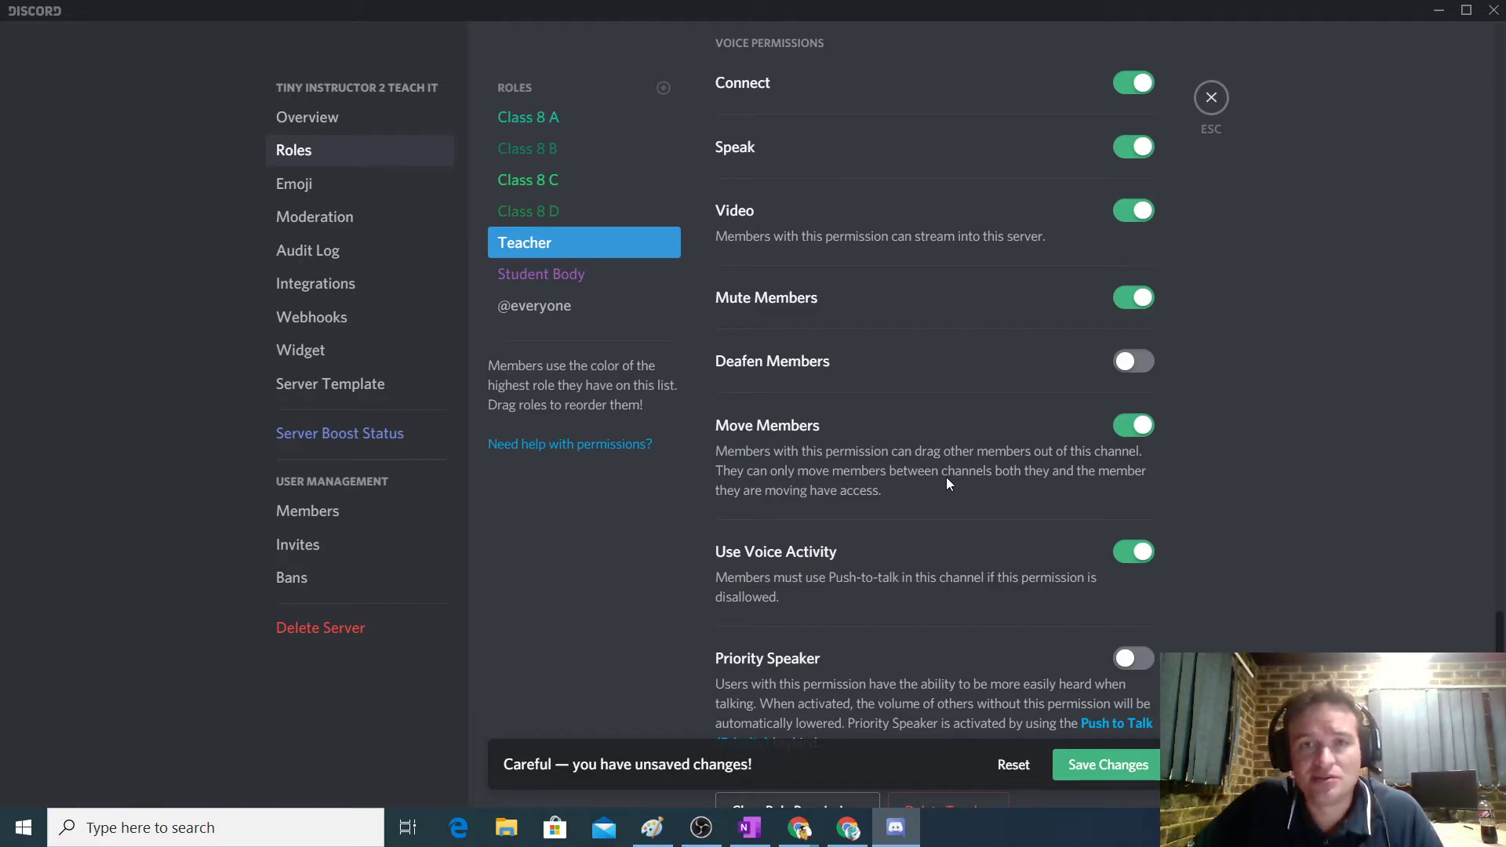
# Step: Grant the Teacher role the Priority Speaker permission and save the role changes
pyautogui.scroll(-1, 971, 478)
pyautogui.scroll(-1, 971, 480)
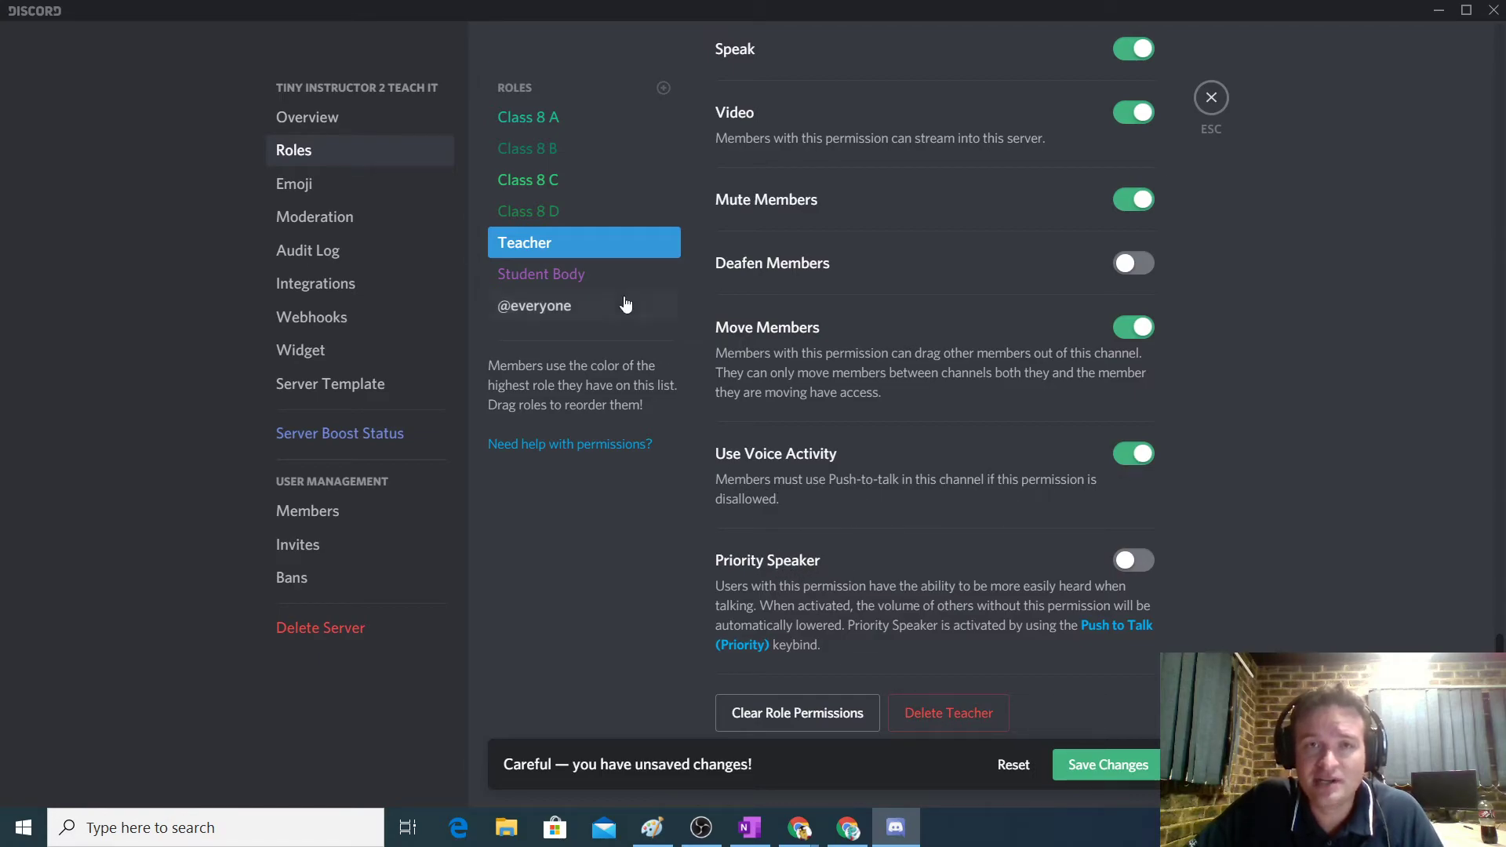
pyautogui.click(1133, 560)
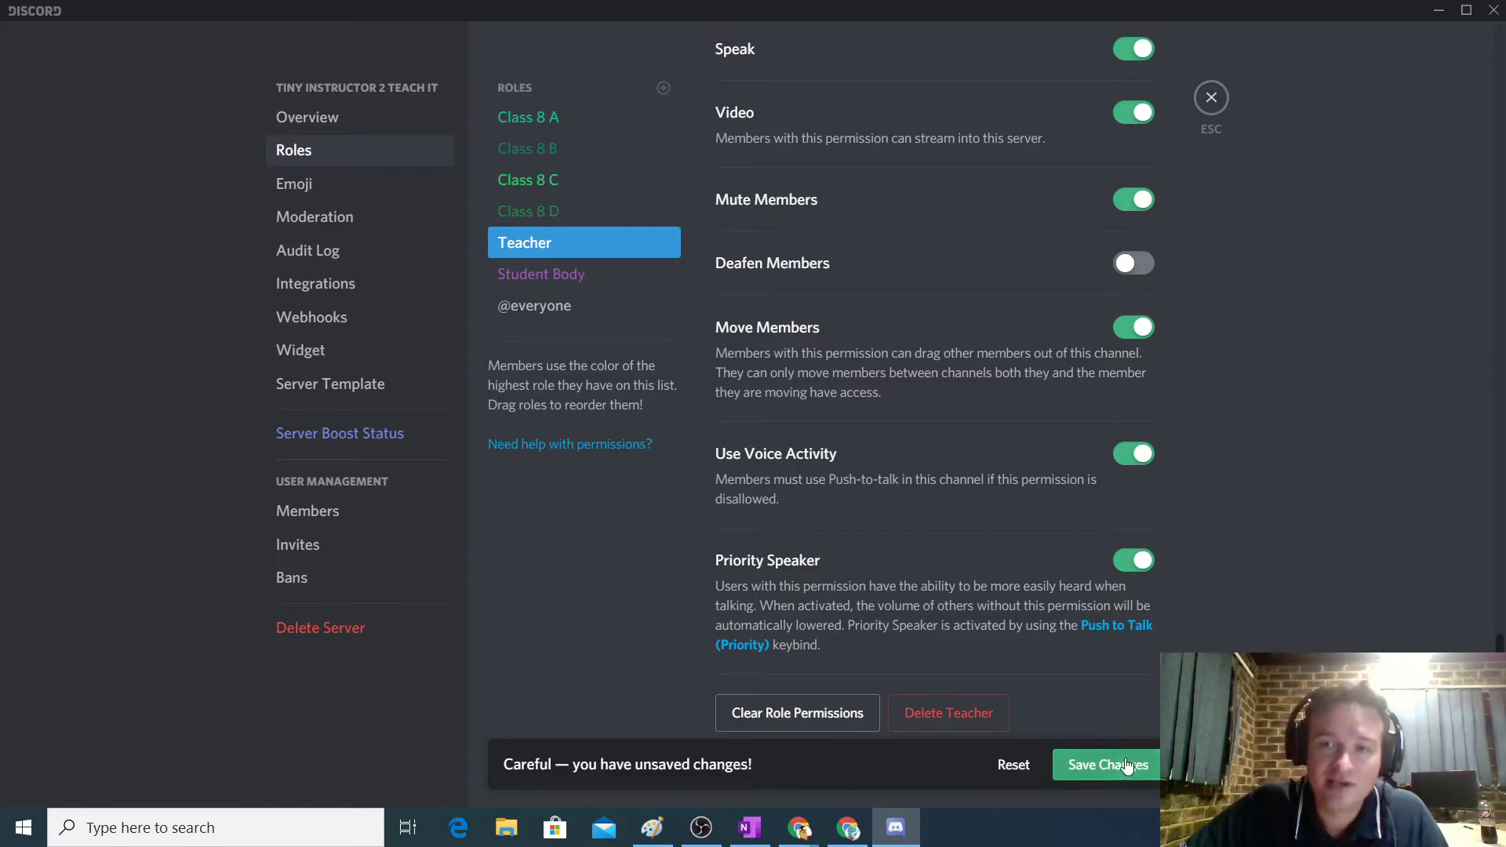
pyautogui.click(1074, 765)
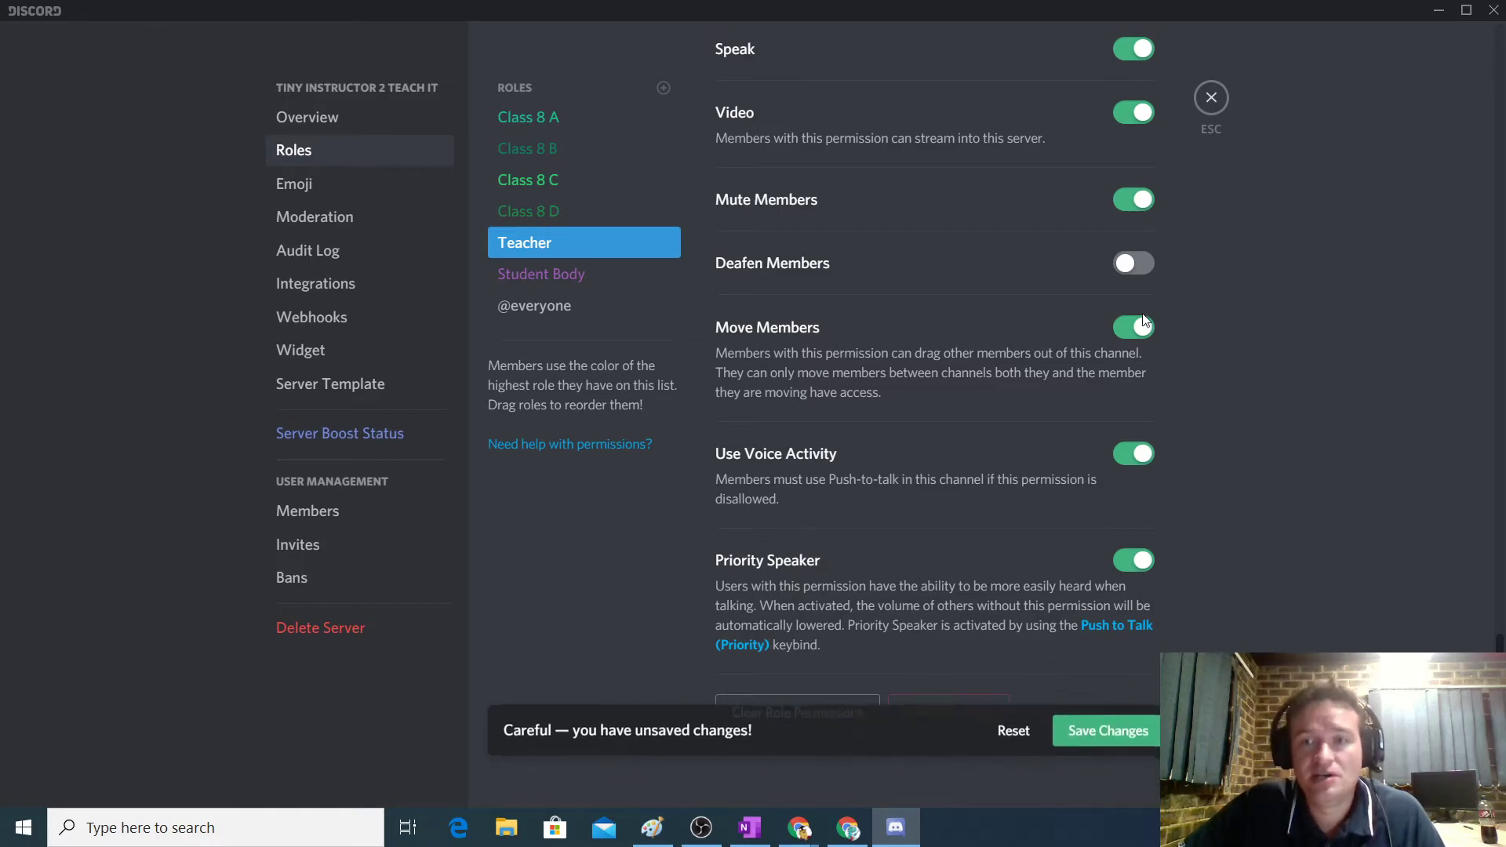
# Step: Open the Student Body role and grant it the Create Invite permission
pyautogui.click(560, 282)
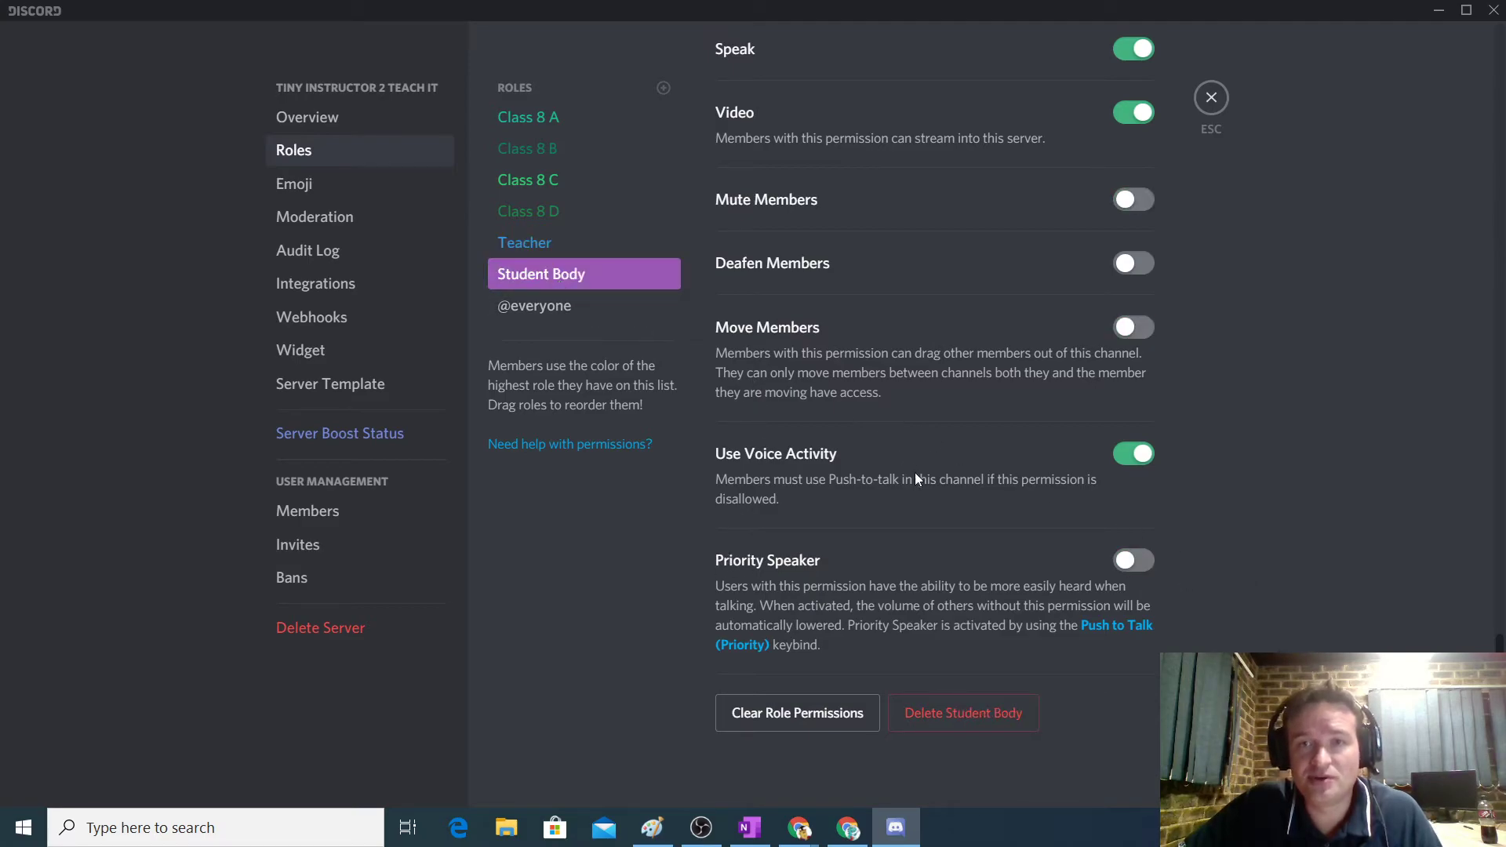
pyautogui.scroll(15, 1215, 497)
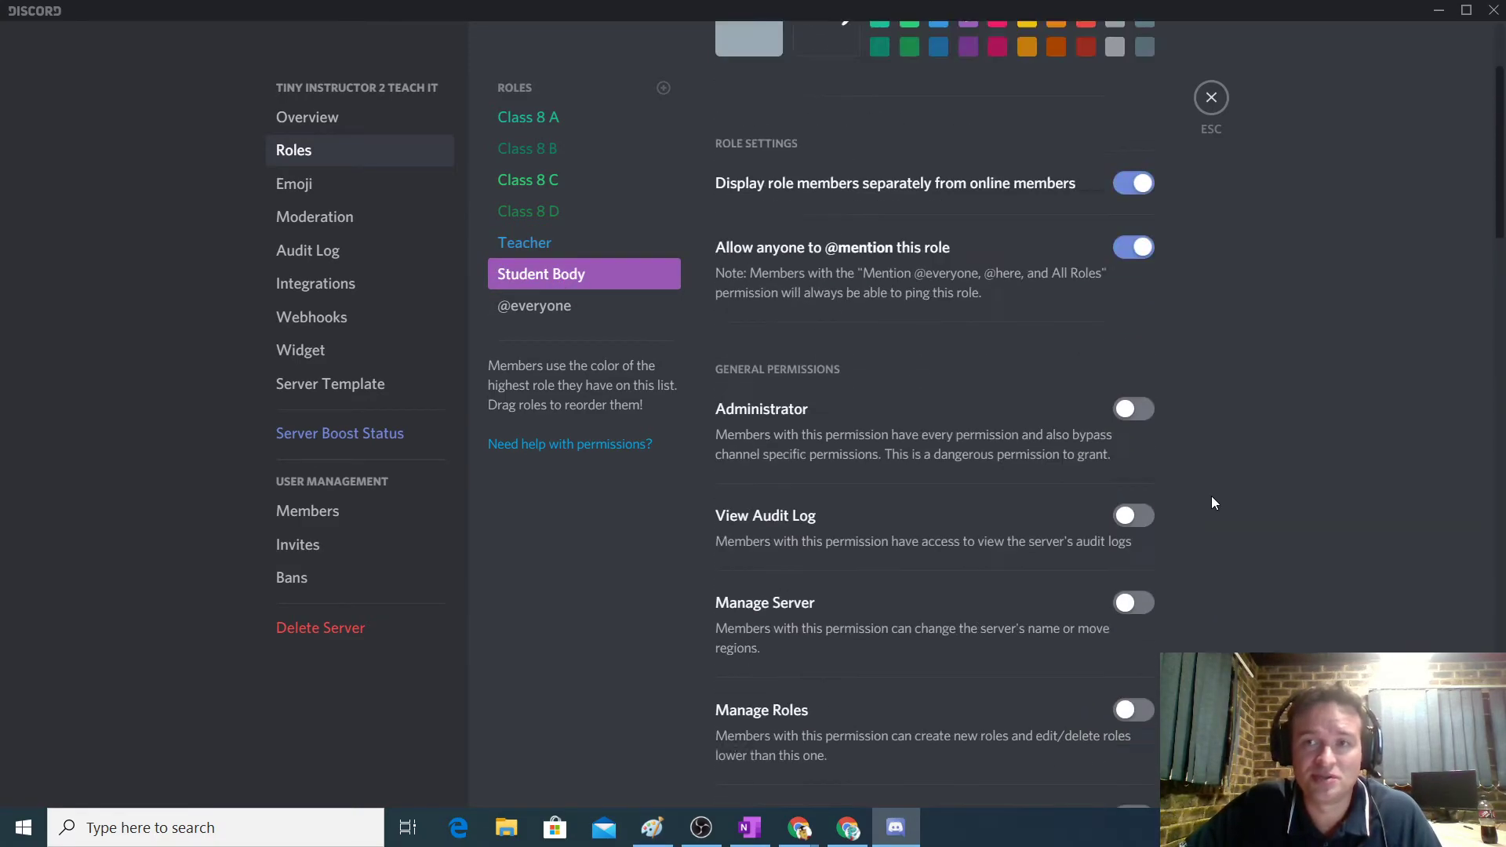
pyautogui.scroll(-5, 1211, 496)
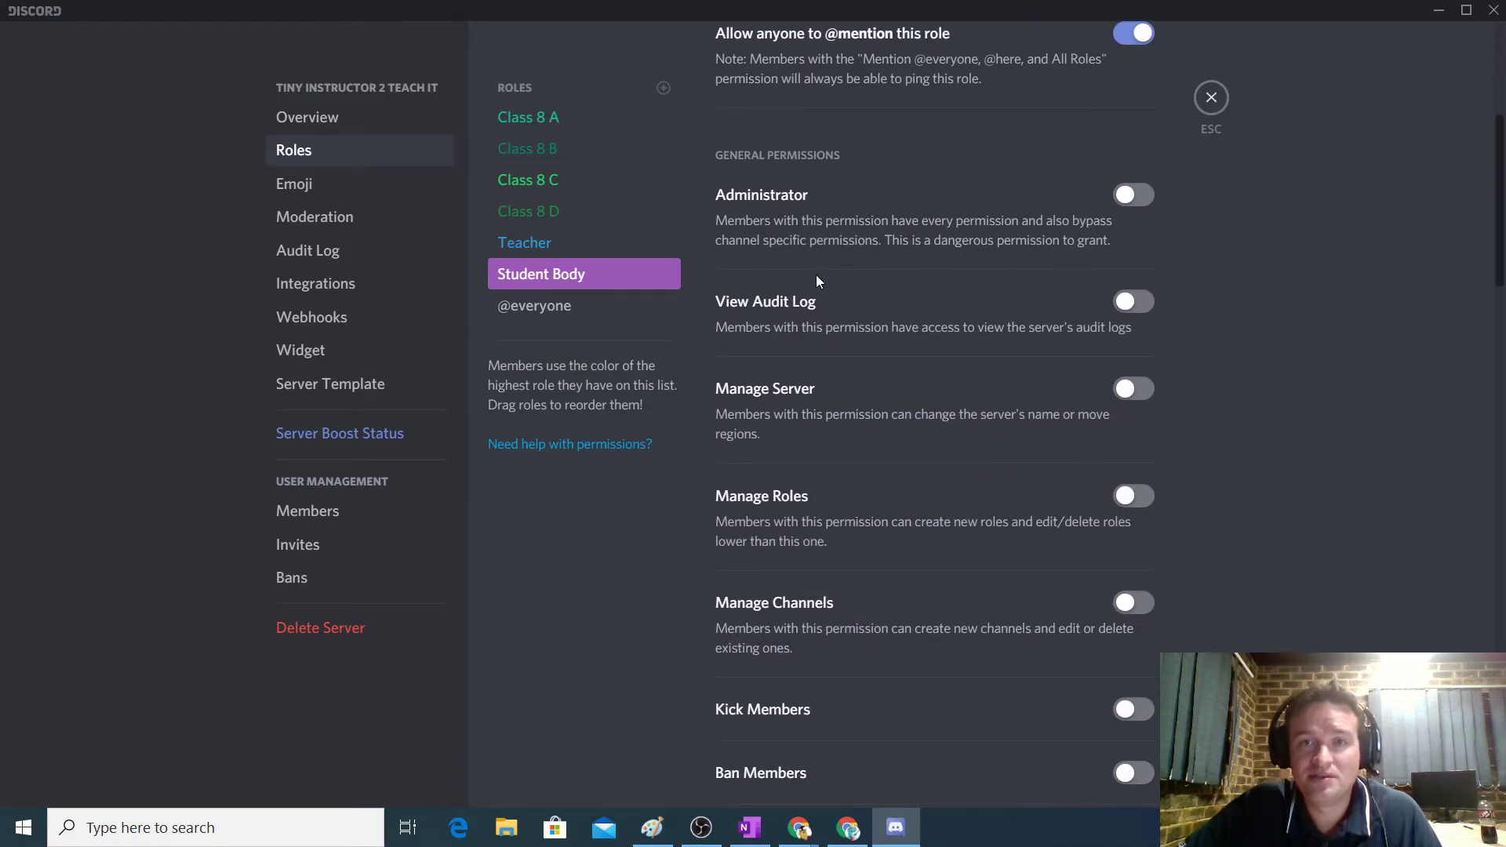
pyautogui.scroll(-4, 808, 473)
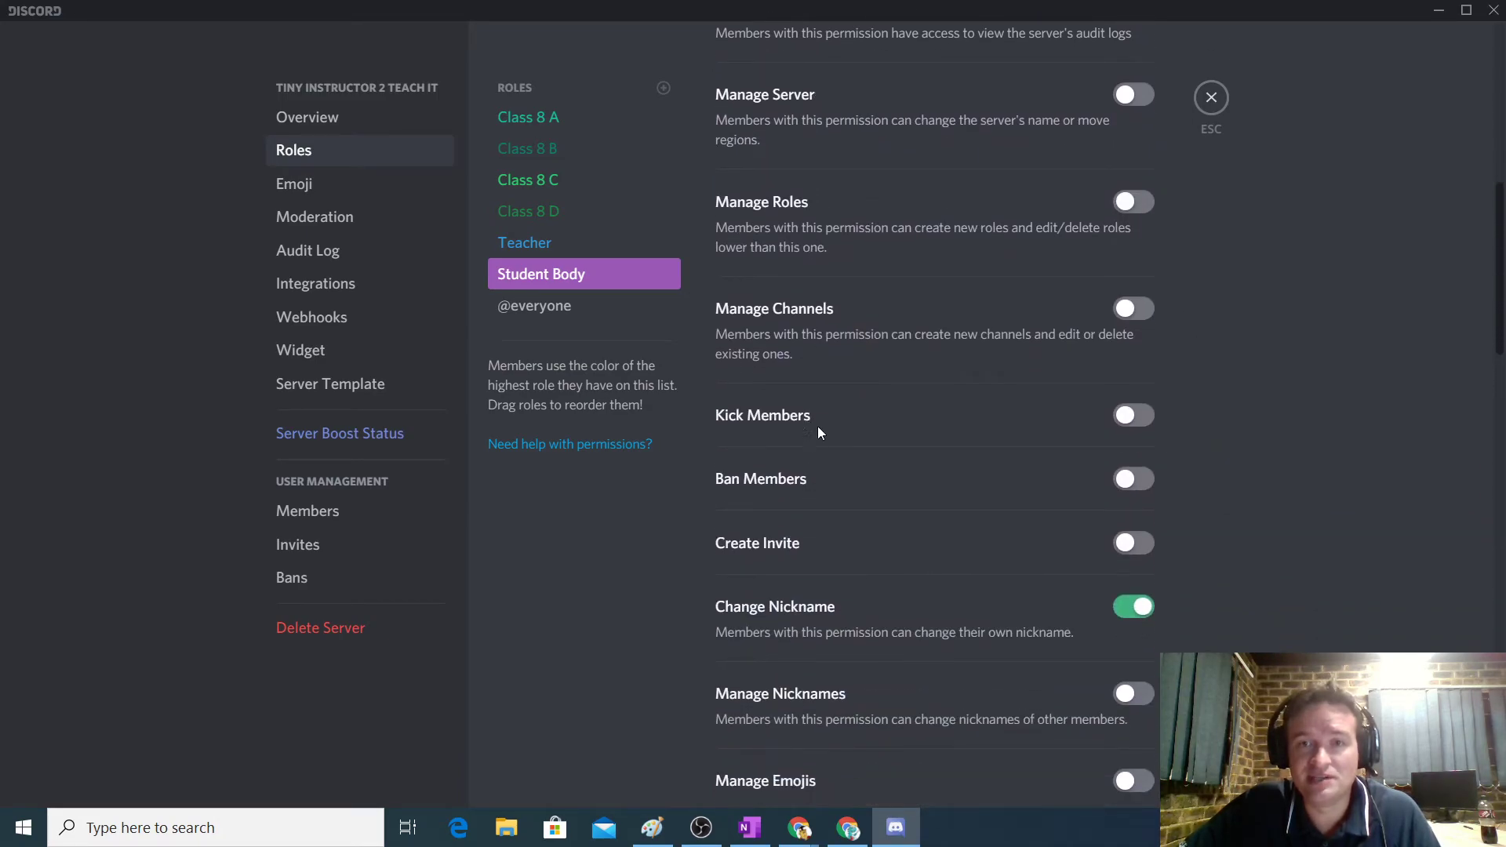
pyautogui.scroll(-1, 816, 455)
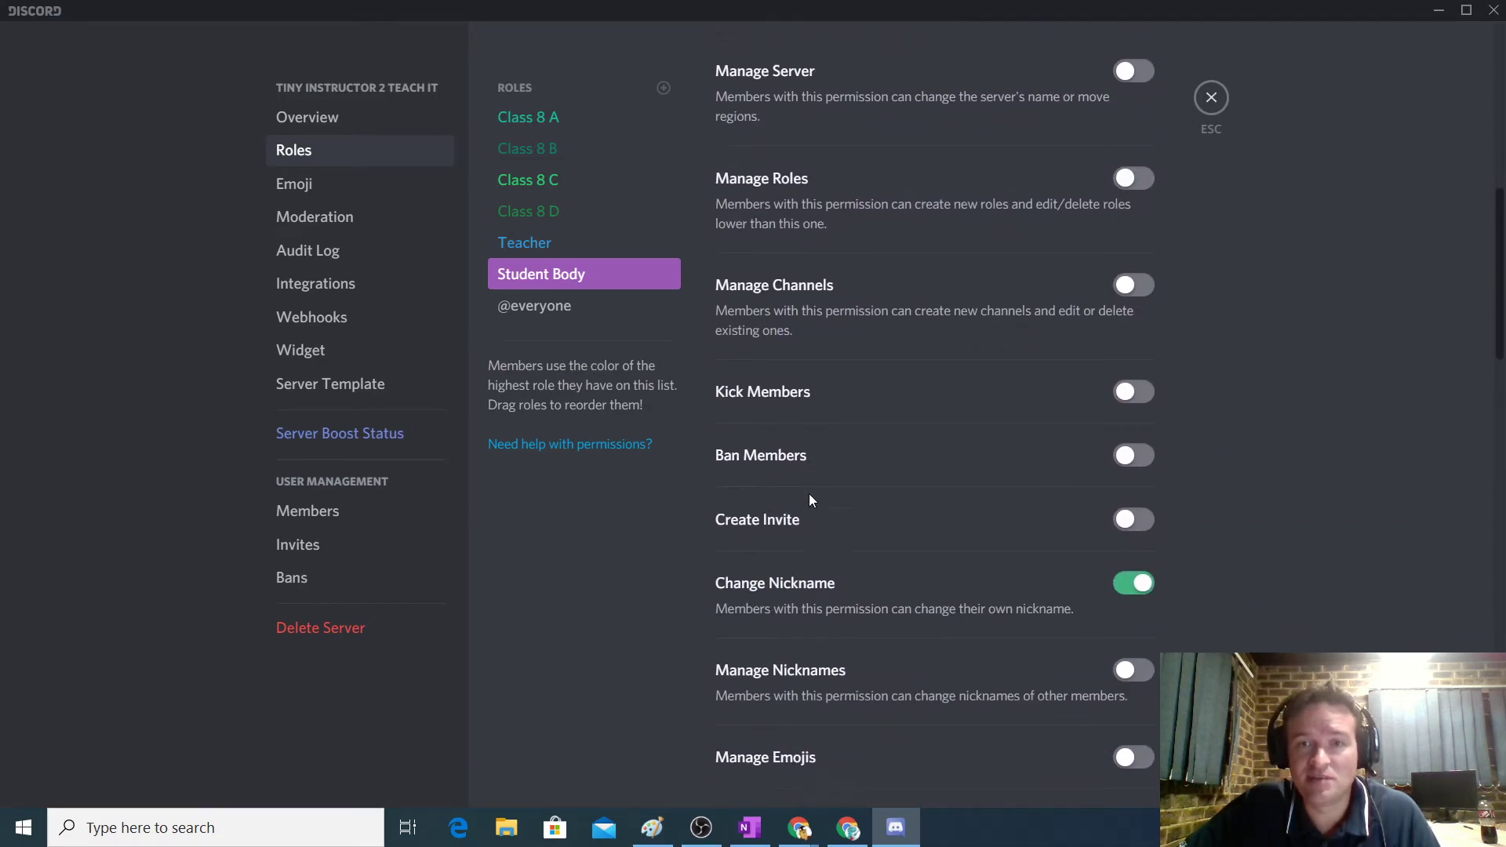
pyautogui.click(1133, 447)
pyautogui.scroll(-1, 1253, 459)
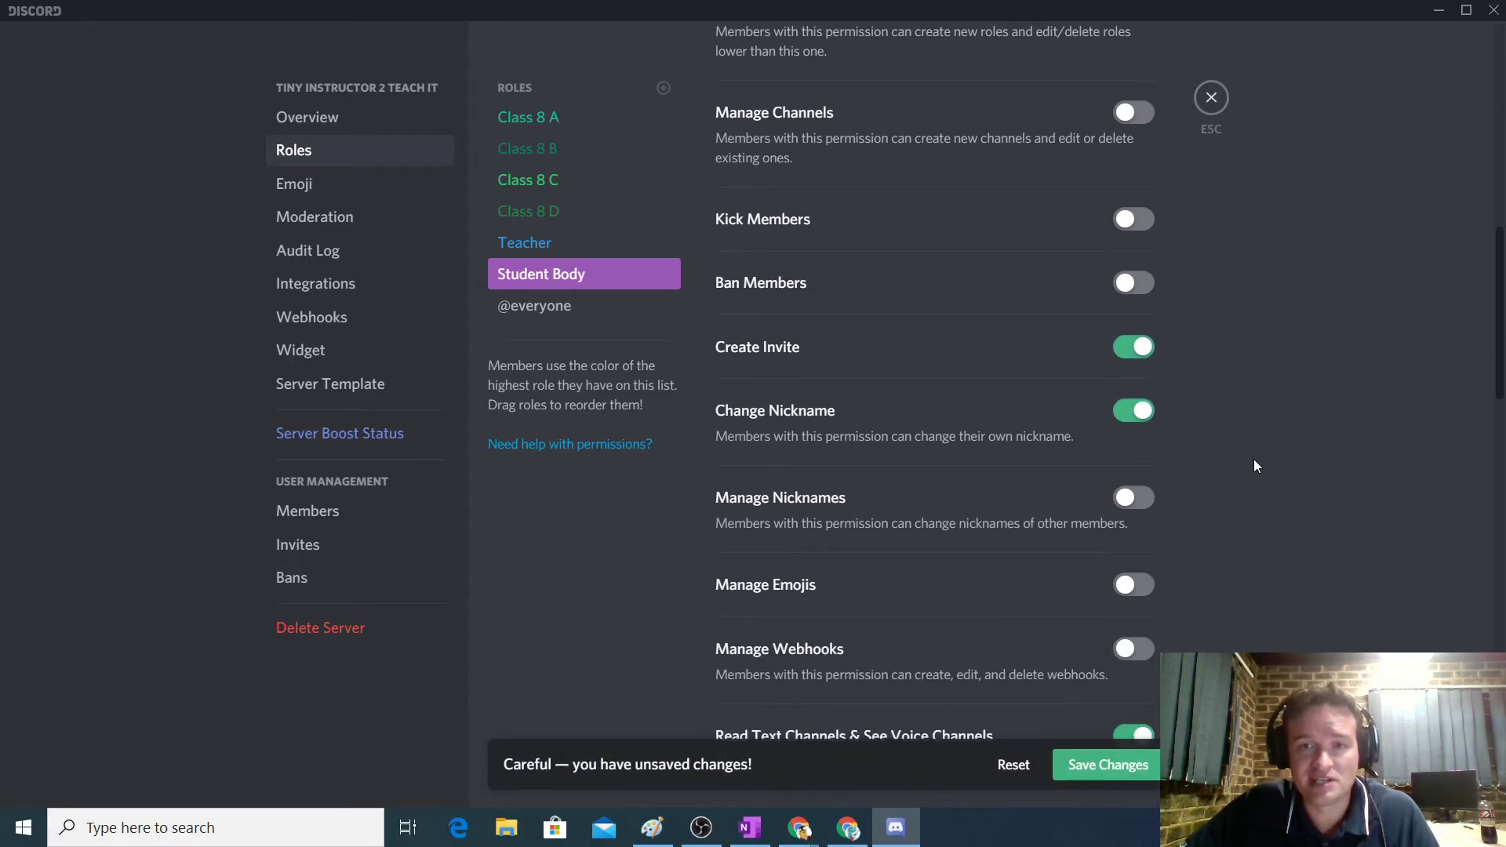
pyautogui.scroll(-1, 1251, 464)
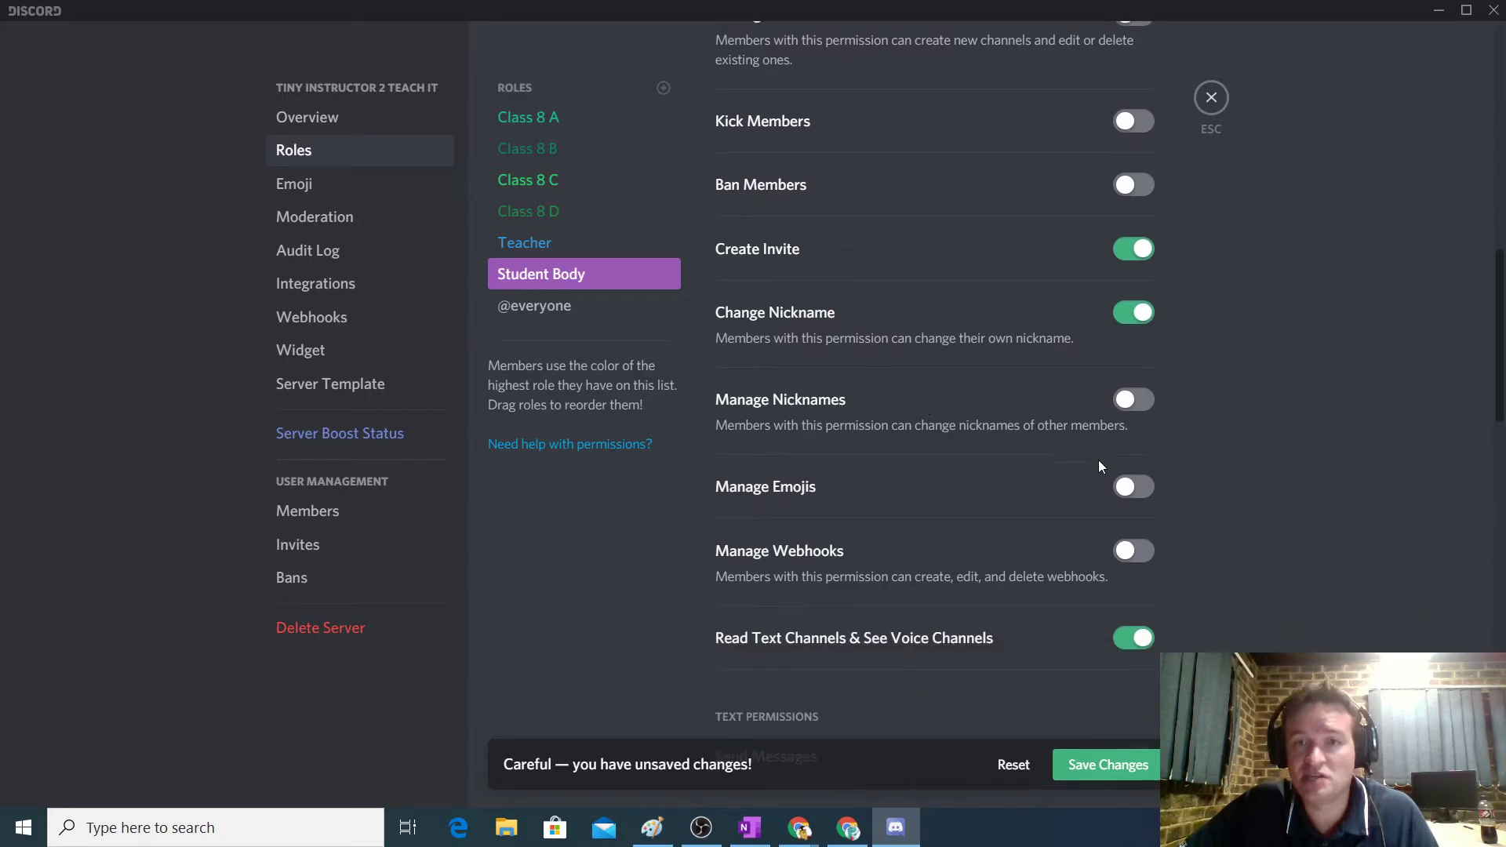
# Step: Grant the Student Body role the Manage Messages text permission
pyautogui.scroll(-4, 910, 562)
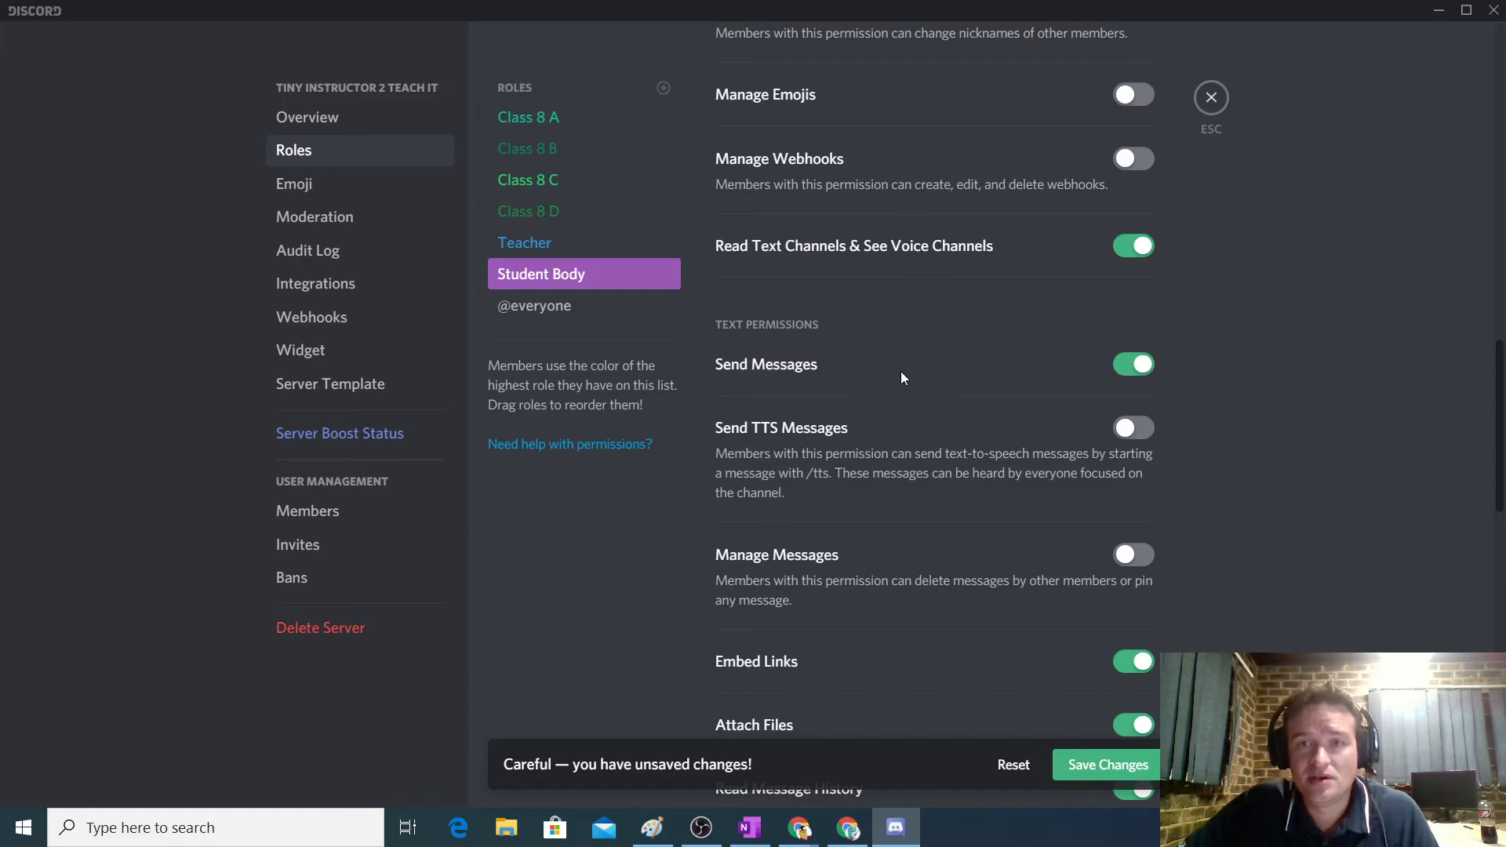
pyautogui.scroll(-2, 828, 447)
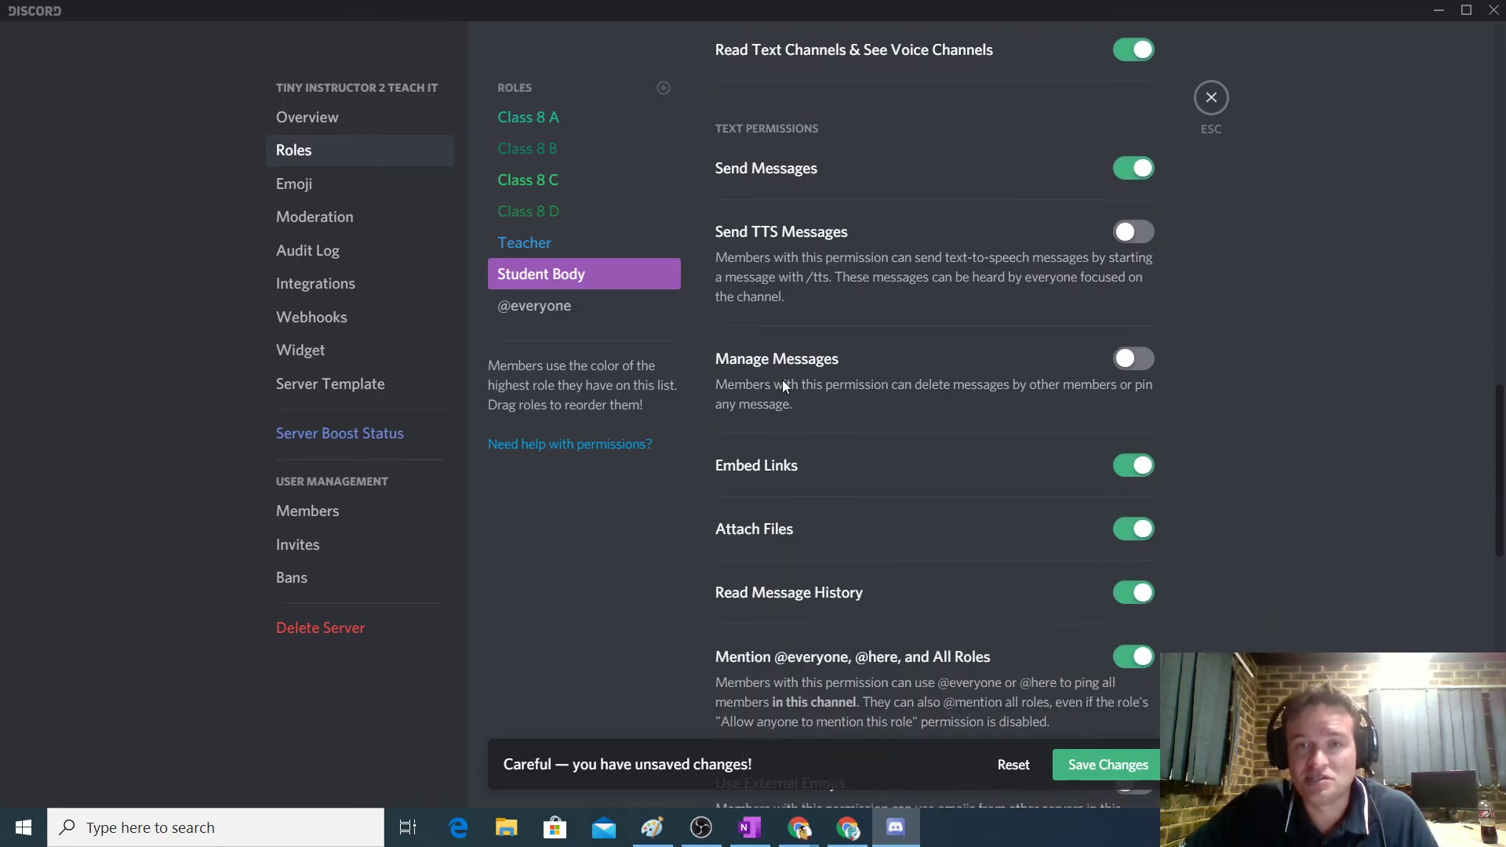
pyautogui.click(1133, 359)
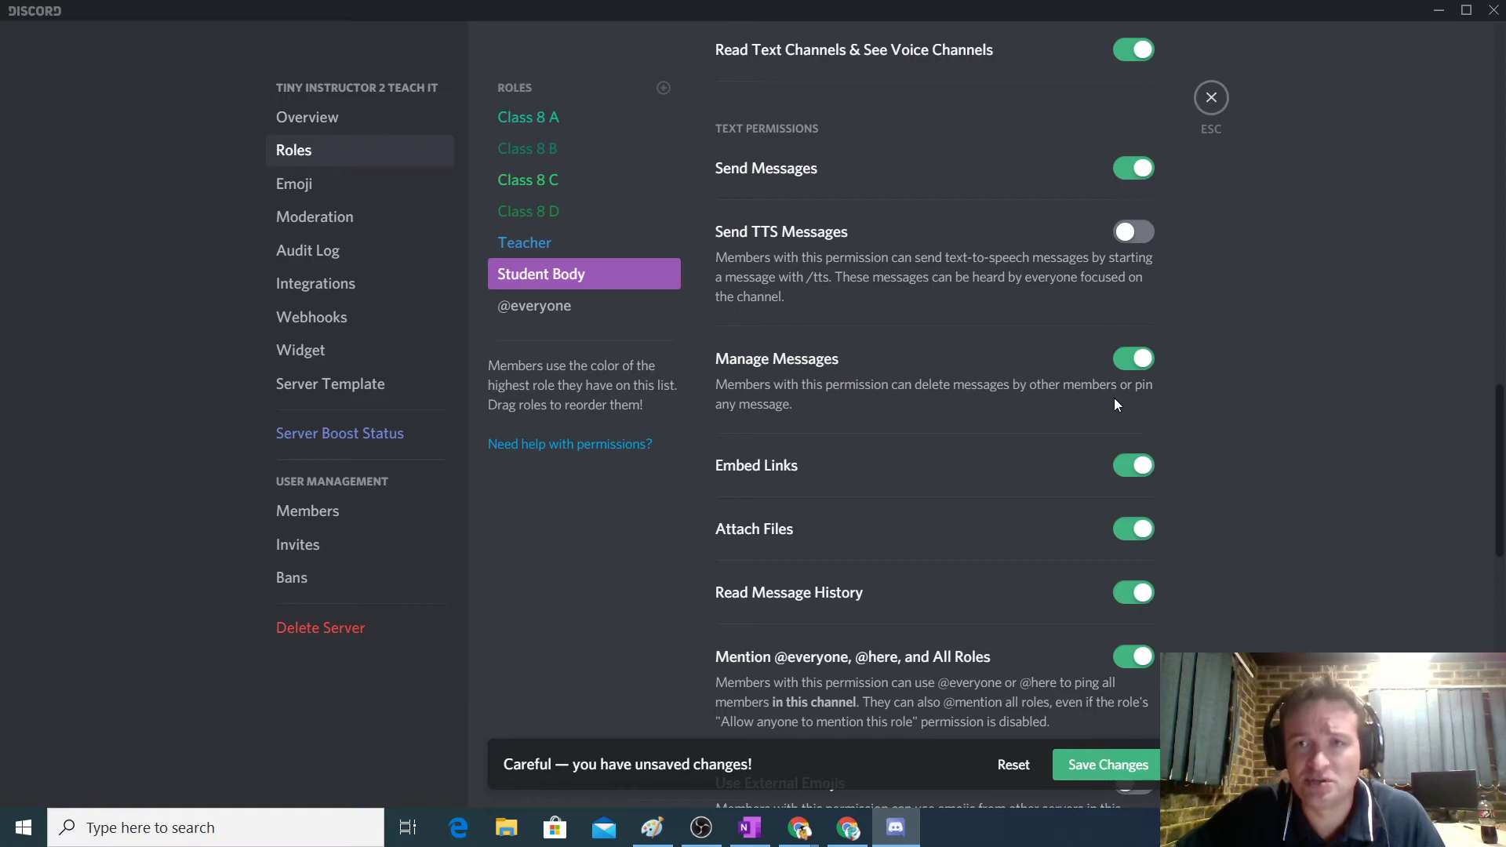
# Step: Enable the Mute Members and Move Members voice permissions for the Student Body role and save the changes
pyautogui.scroll(-5, 1029, 441)
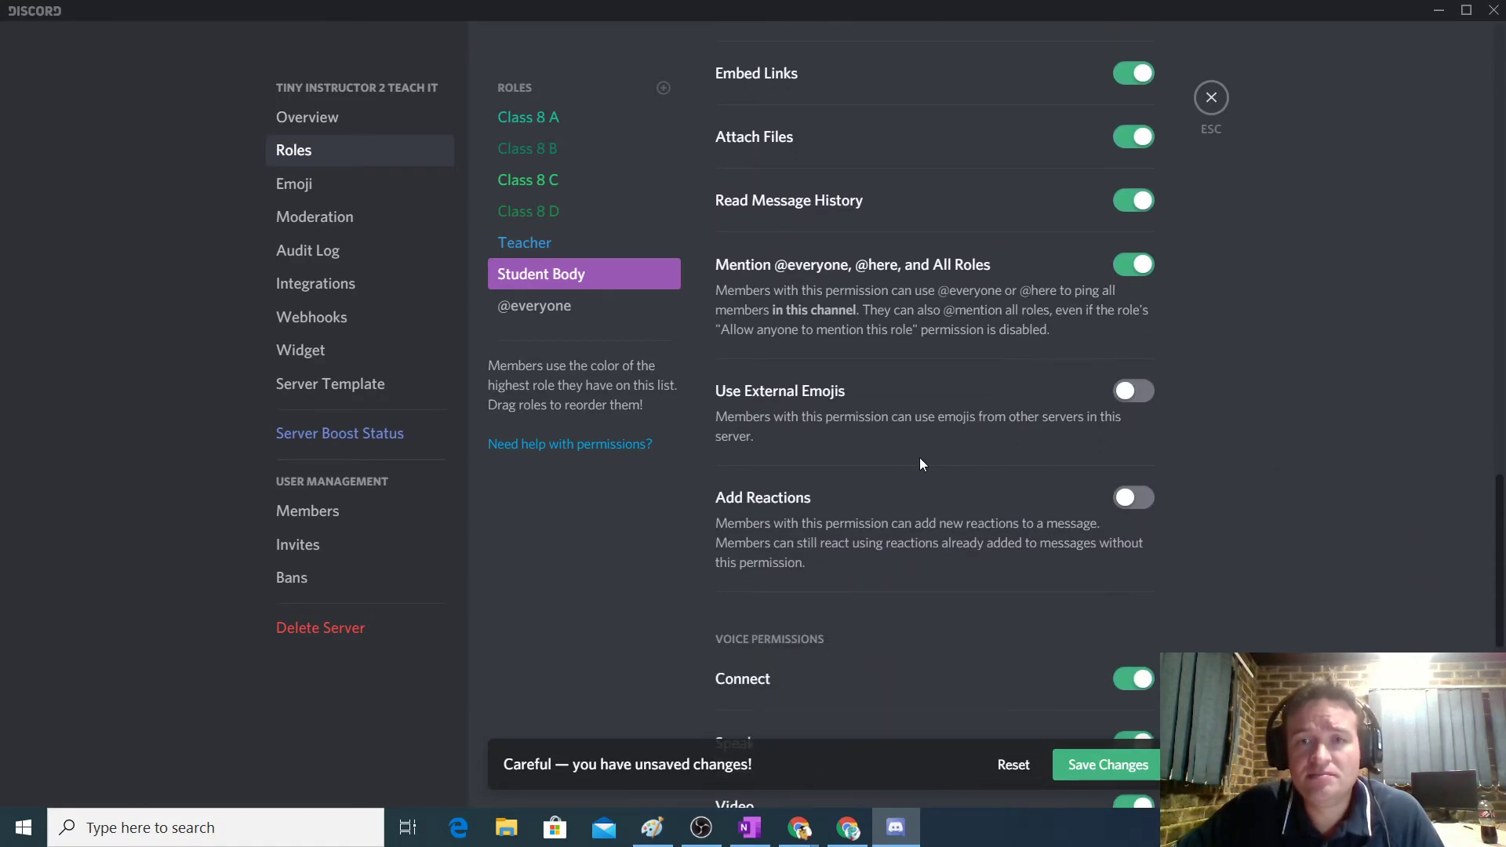
pyautogui.scroll(-2, 941, 430)
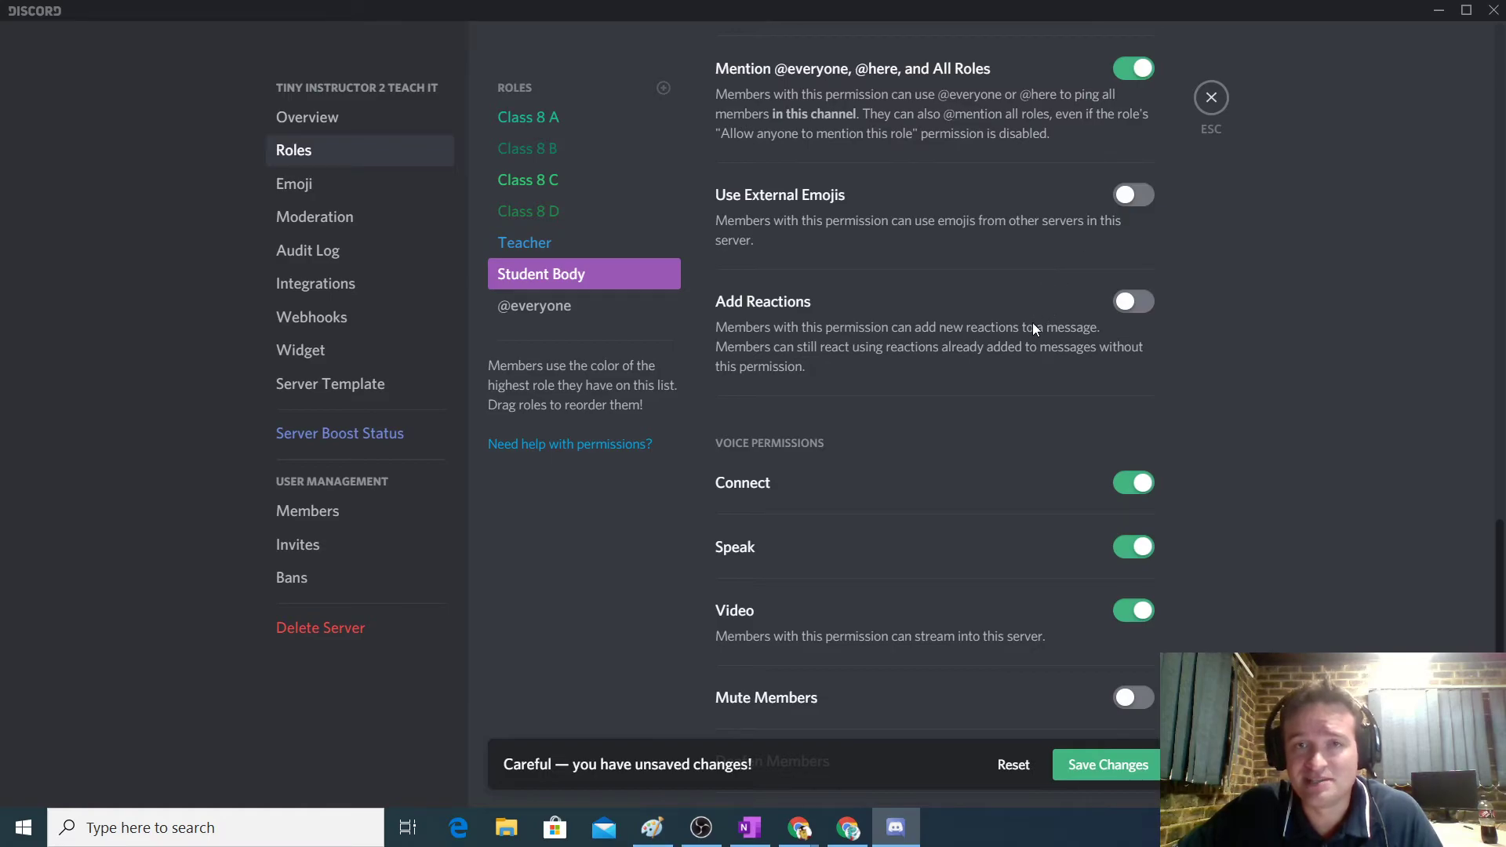
pyautogui.scroll(-2, 940, 552)
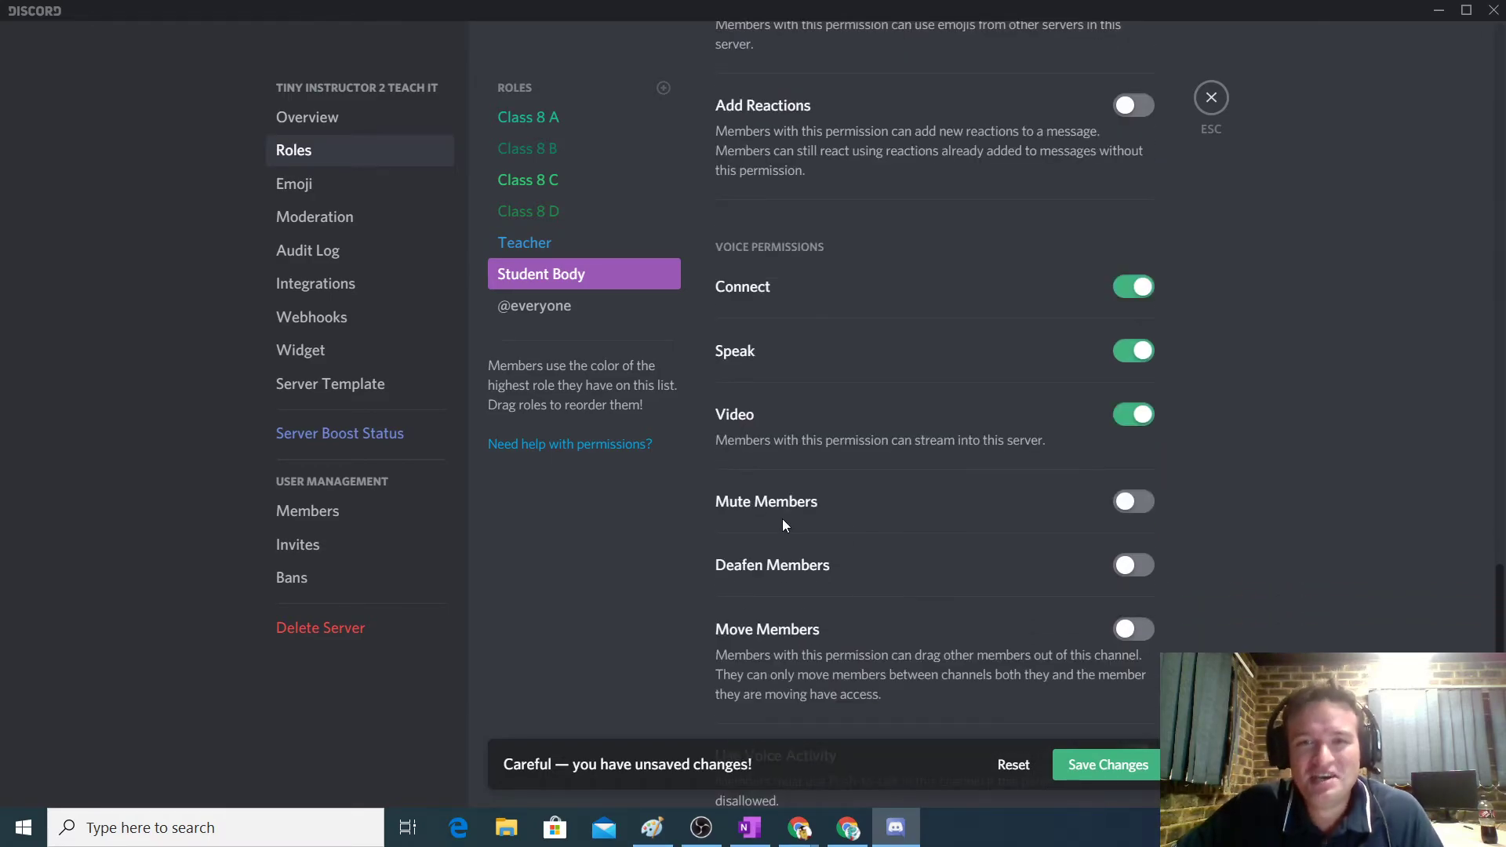
pyautogui.click(1127, 503)
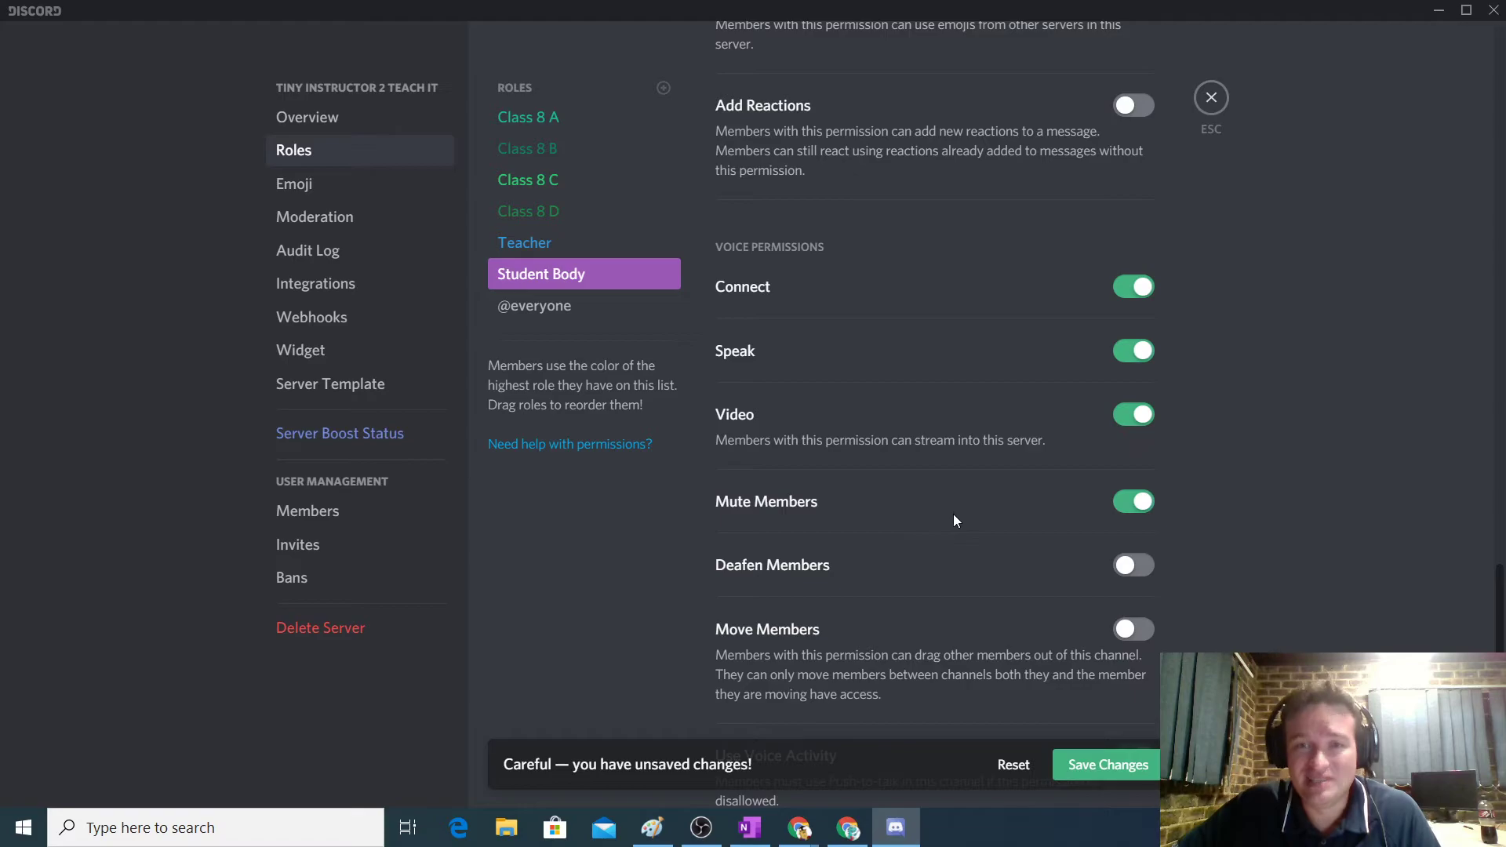
pyautogui.scroll(-2, 953, 514)
pyautogui.click(1134, 435)
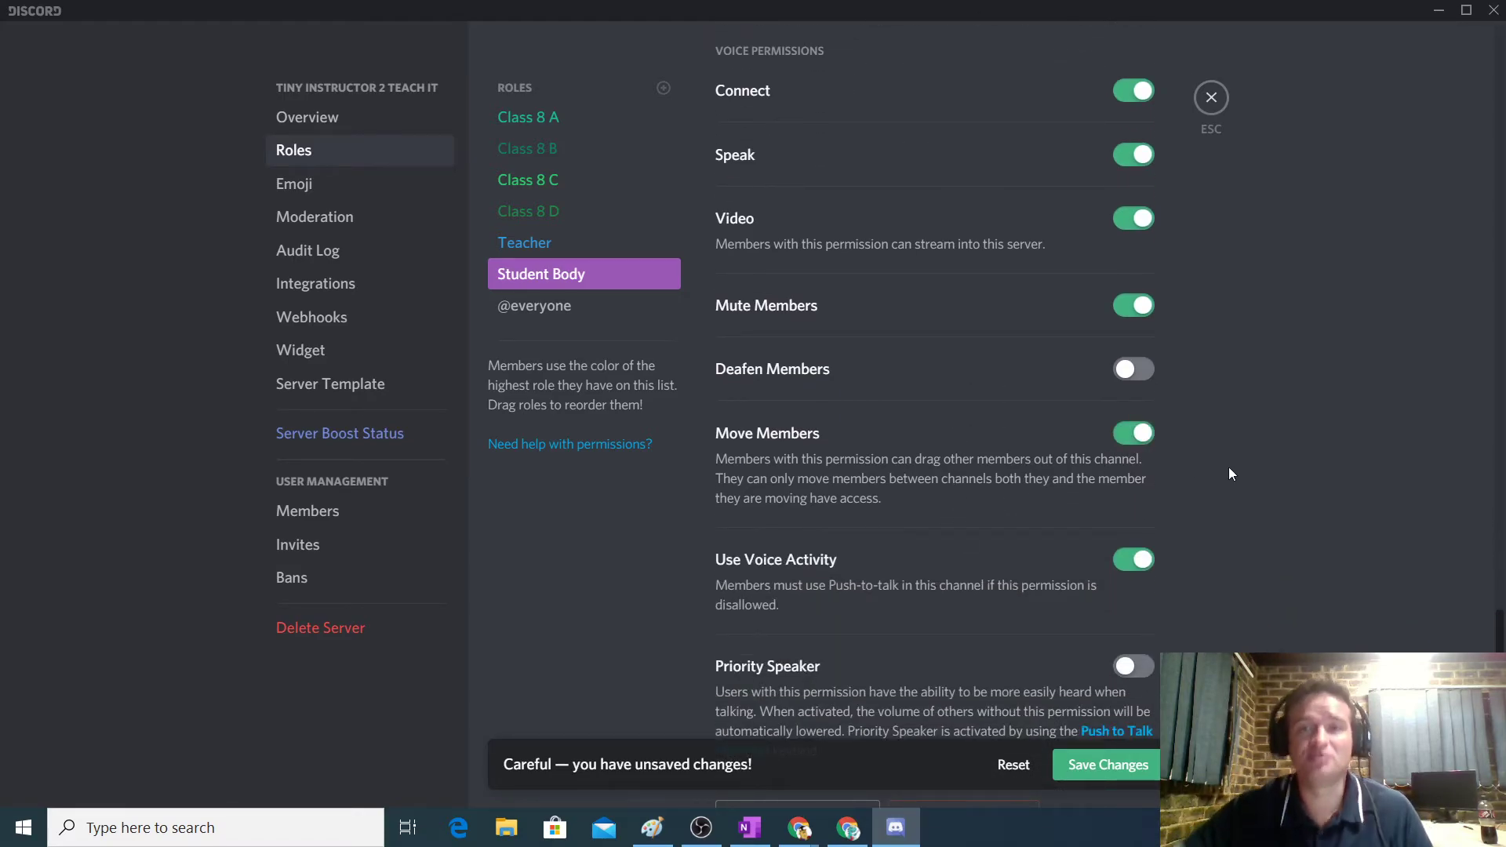
pyautogui.click(1126, 765)
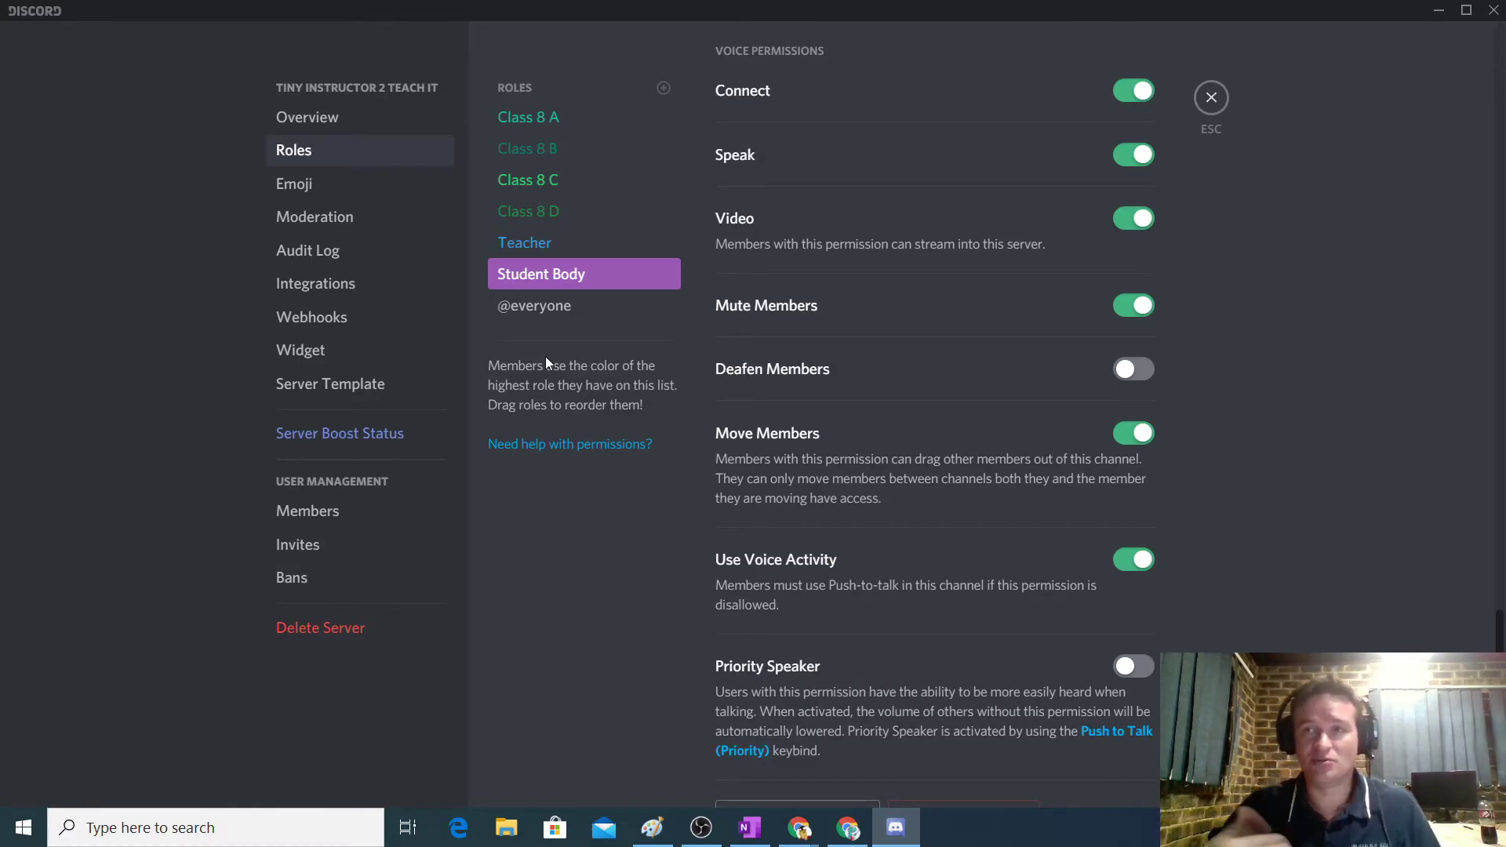
pyautogui.click(1212, 98)
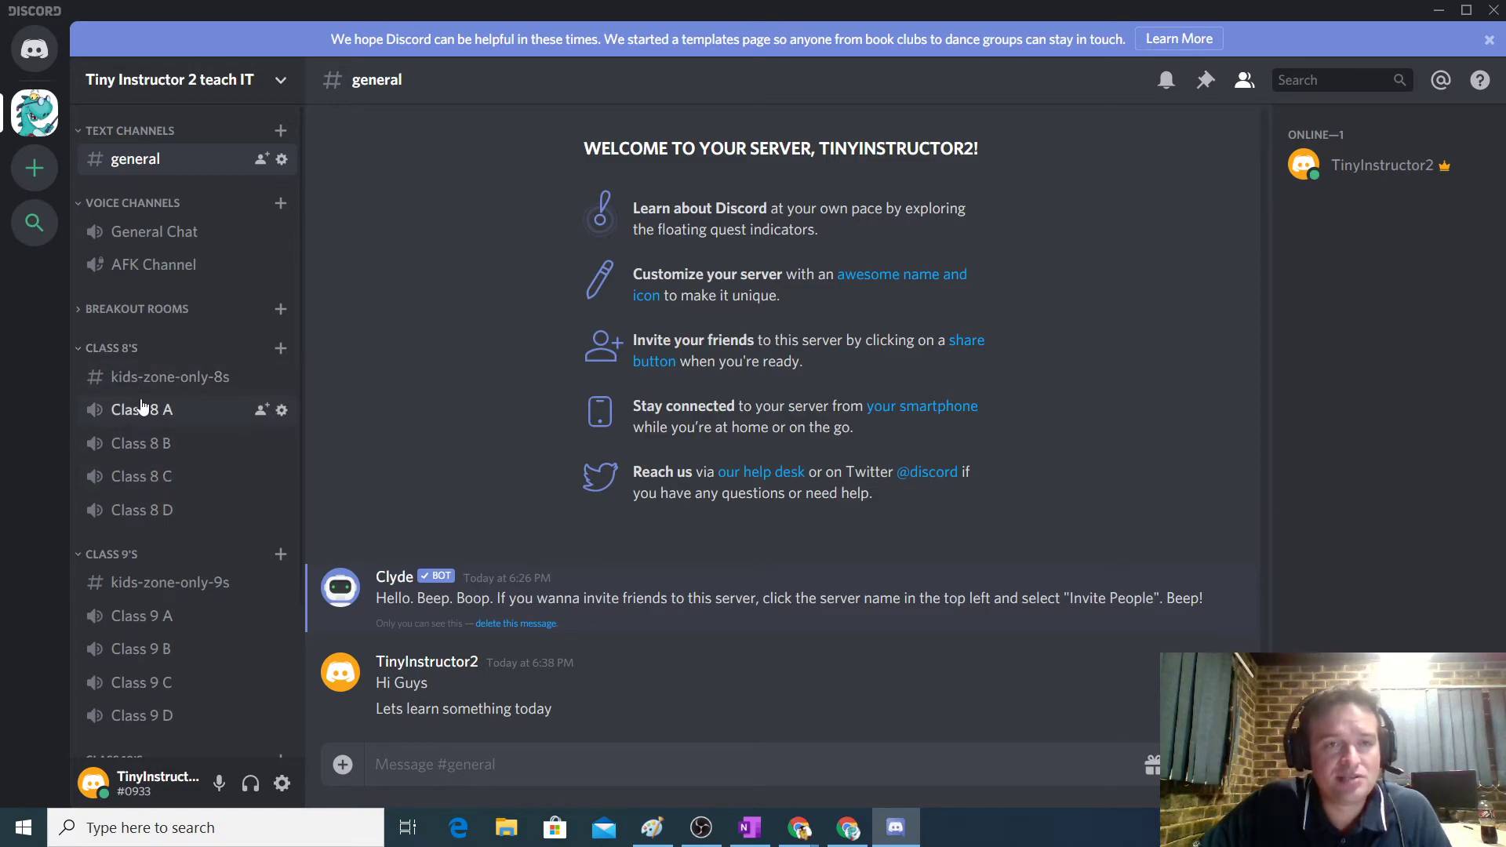
pyautogui.click(281, 412)
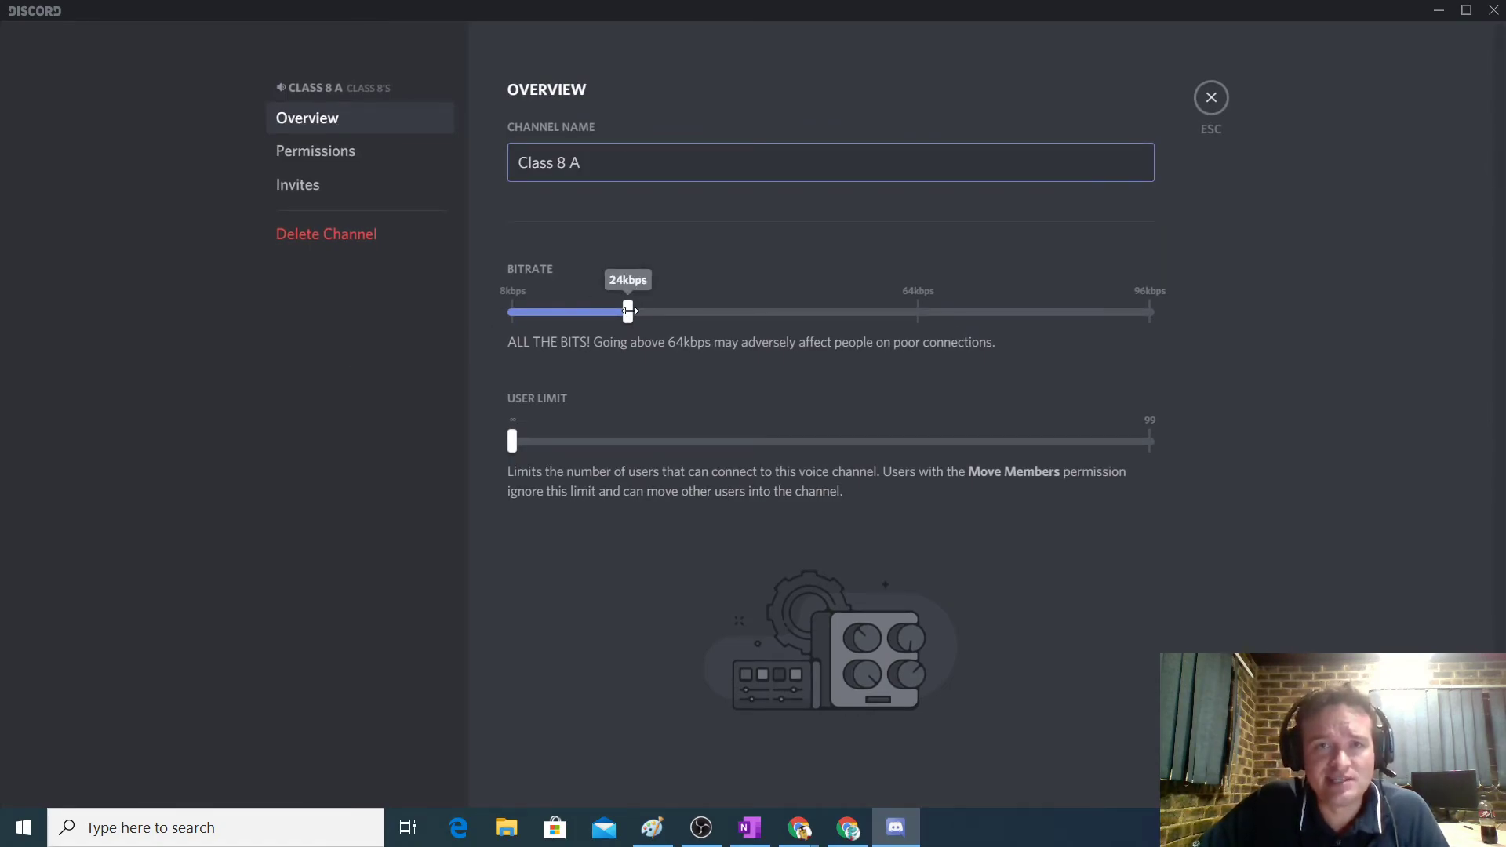
pyautogui.click(328, 165)
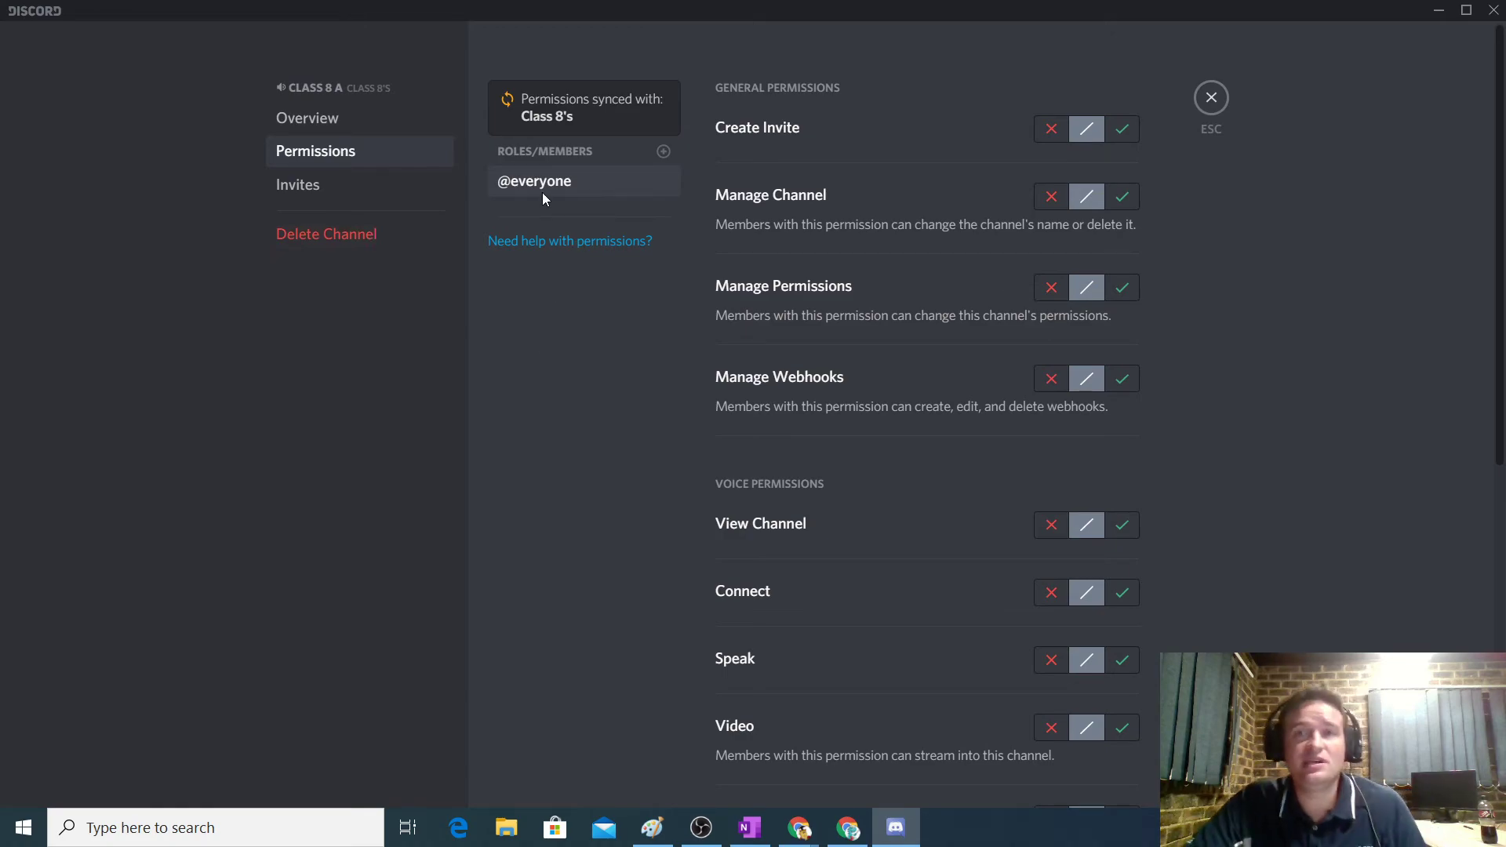
pyautogui.scroll(-6, 912, 506)
pyautogui.scroll(6, 913, 511)
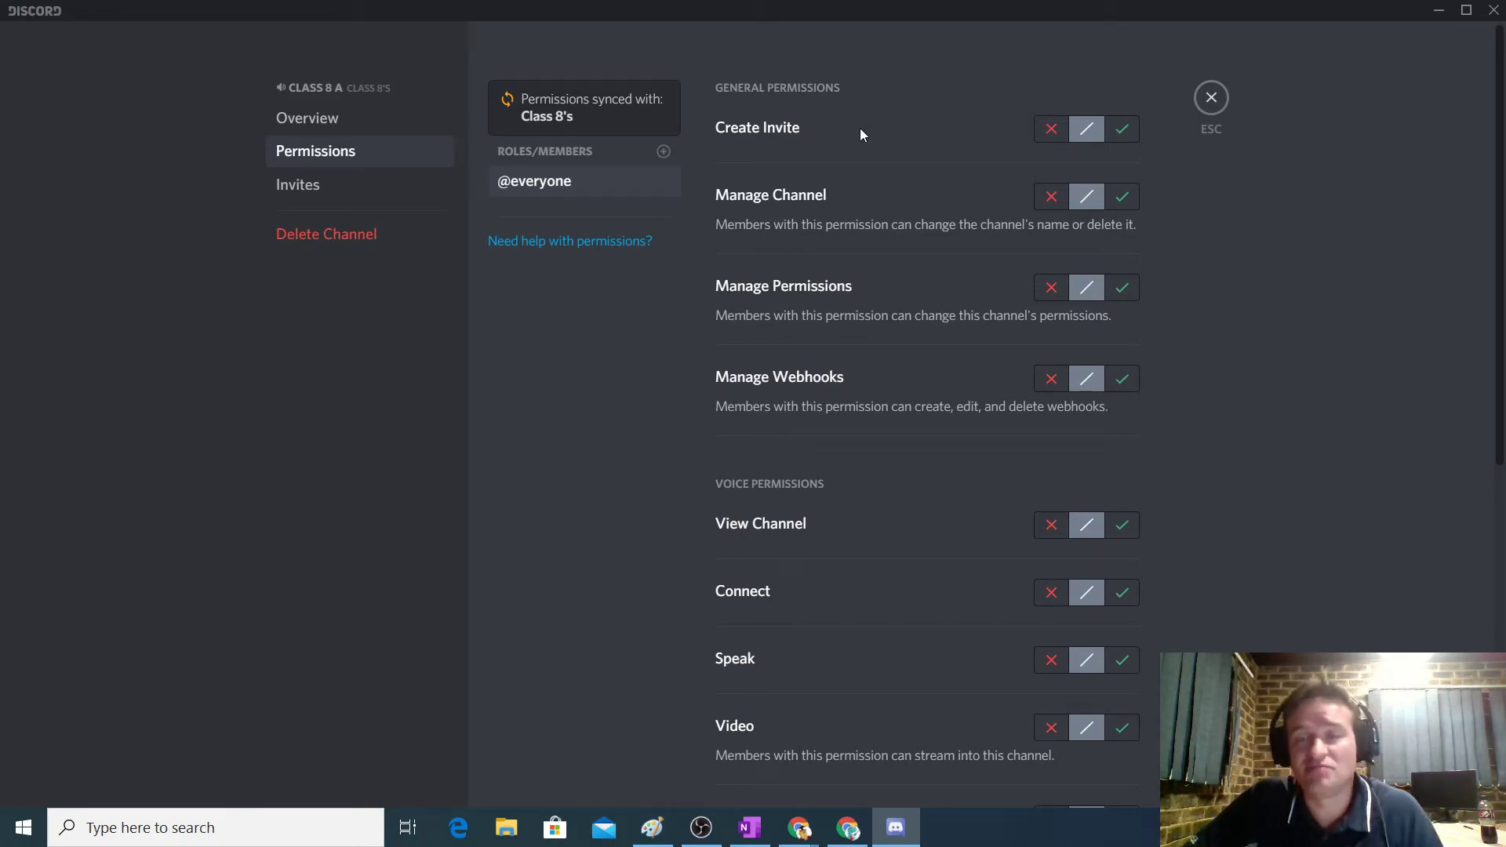
pyautogui.click(1051, 130)
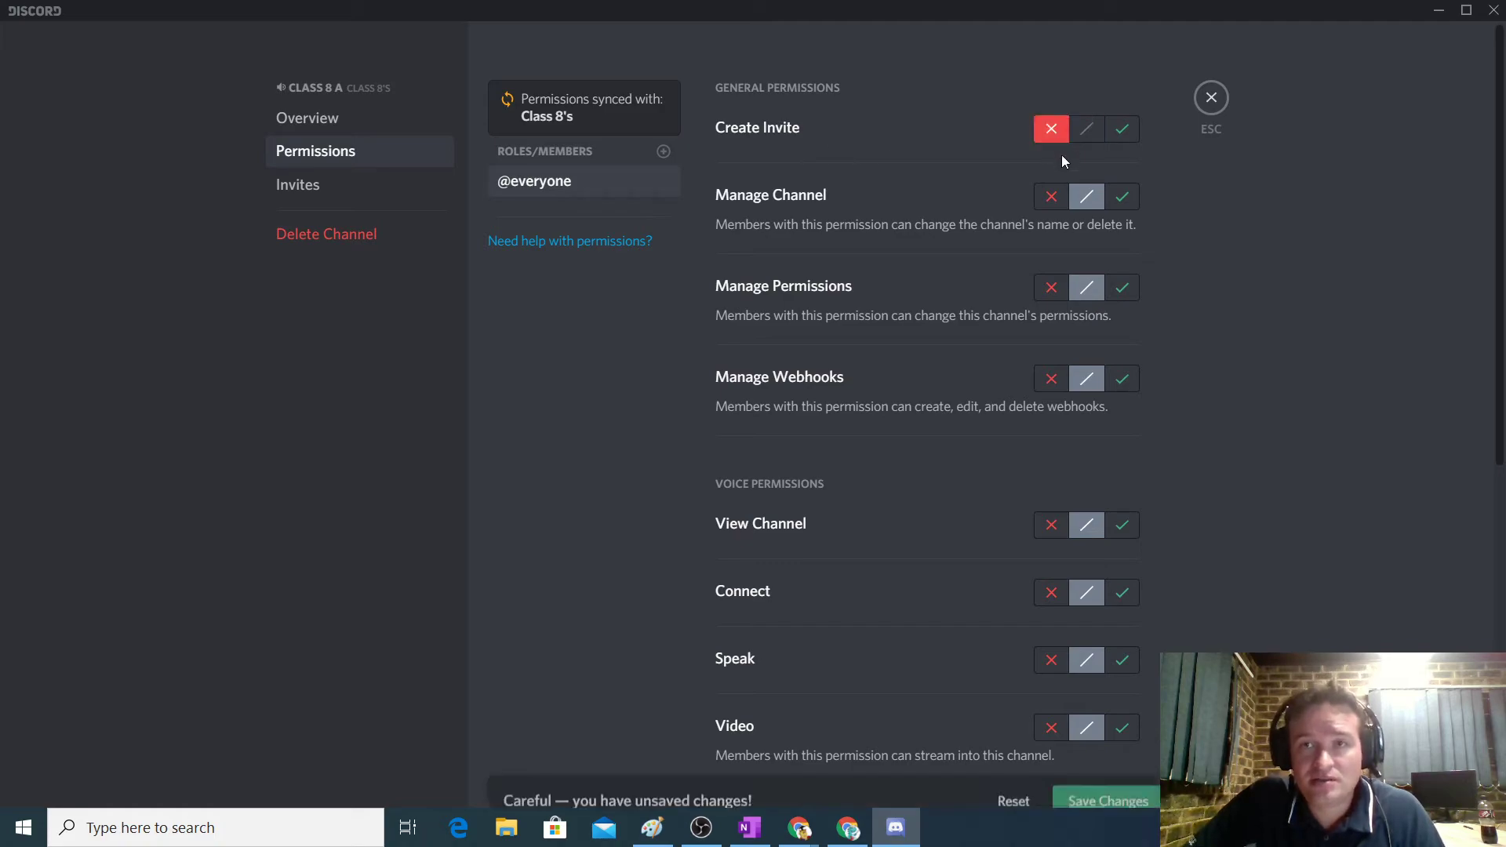
pyautogui.click(1051, 197)
pyautogui.click(1052, 287)
pyautogui.click(1051, 380)
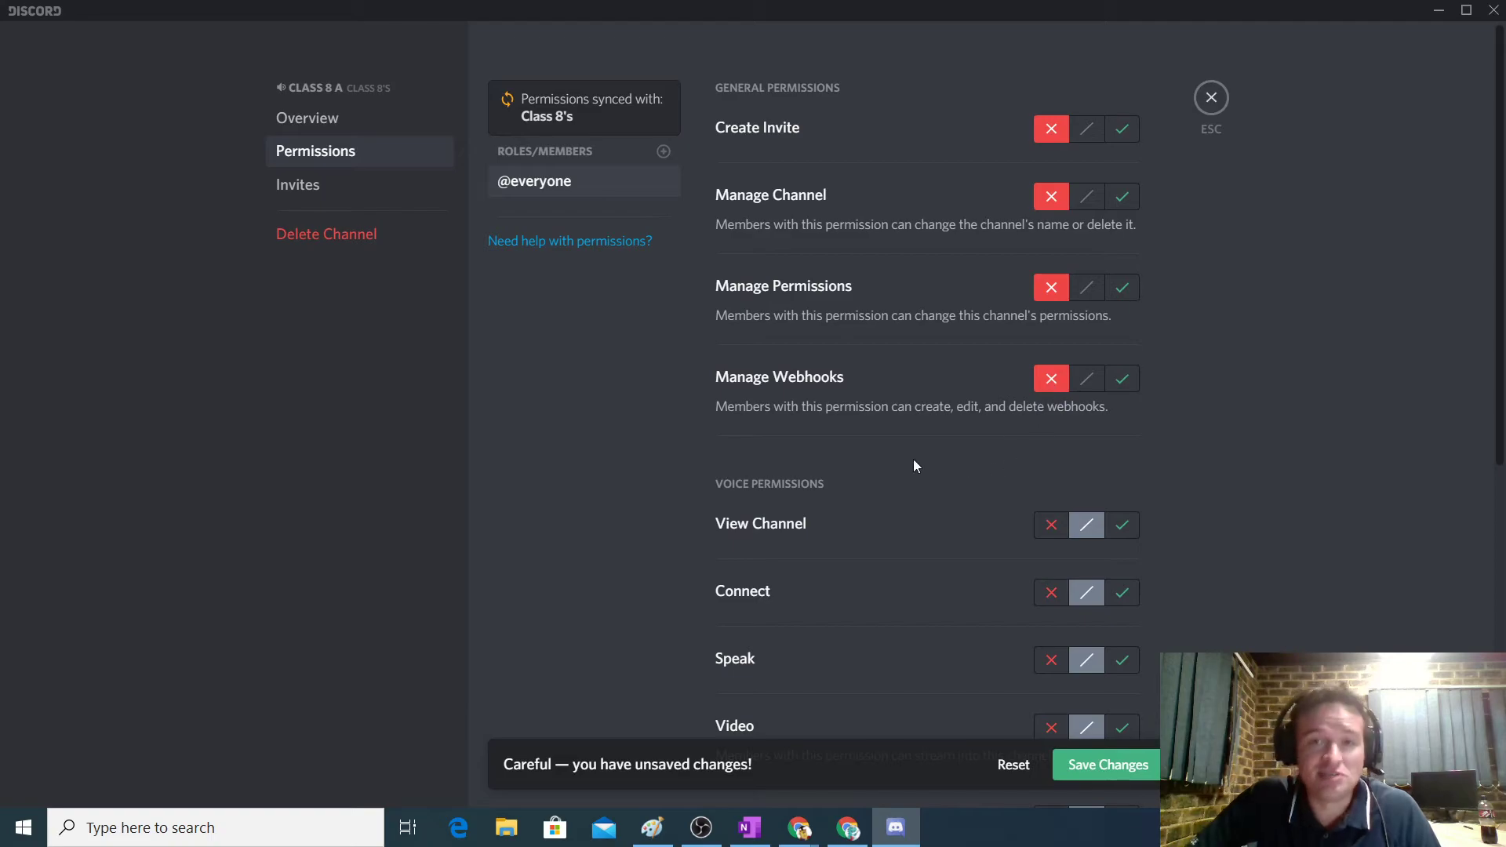
pyautogui.scroll(-3, 913, 468)
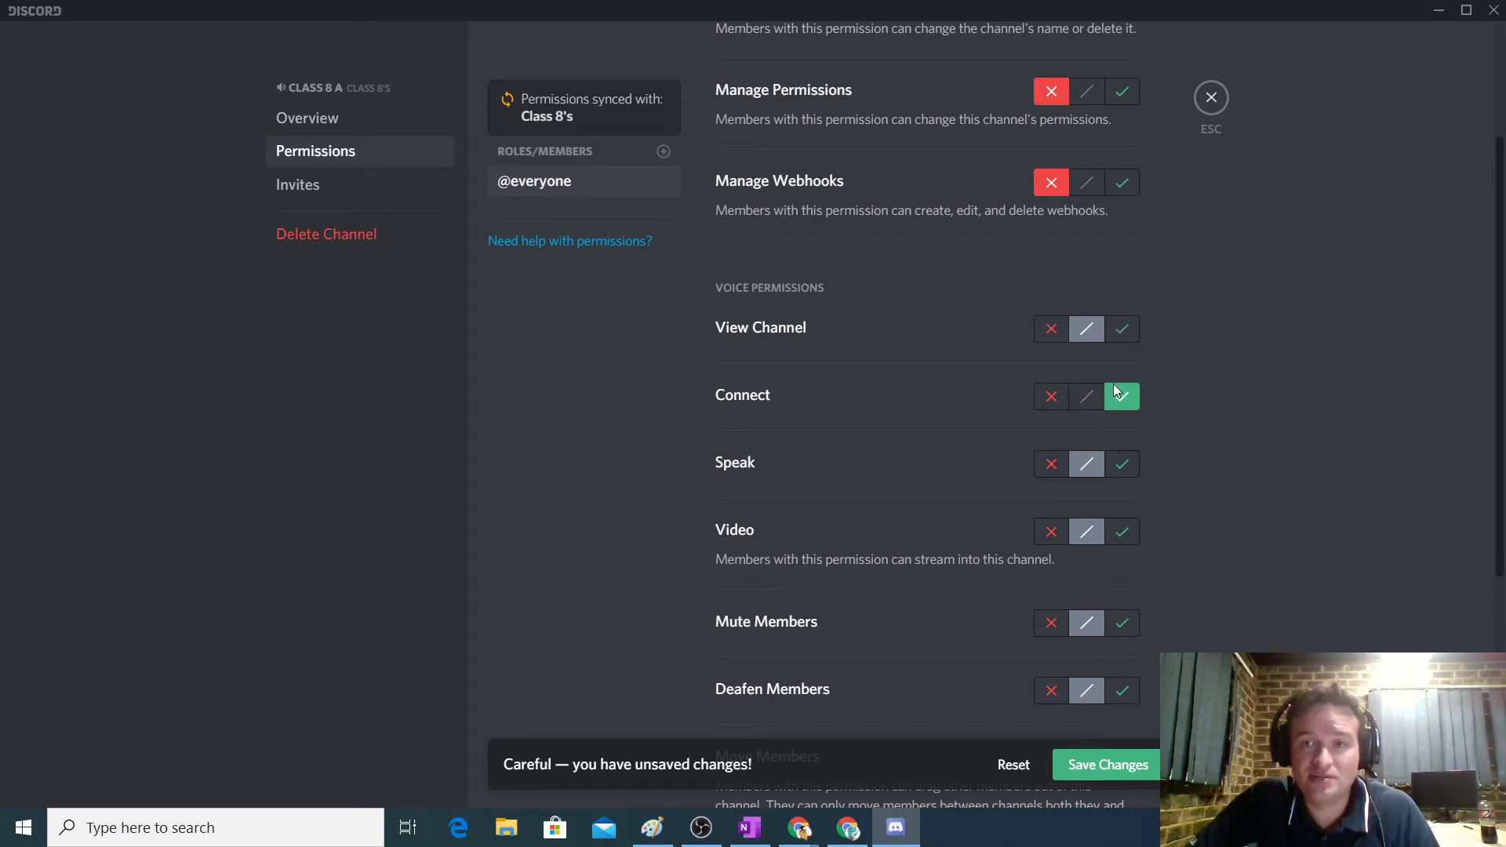
pyautogui.click(1048, 398)
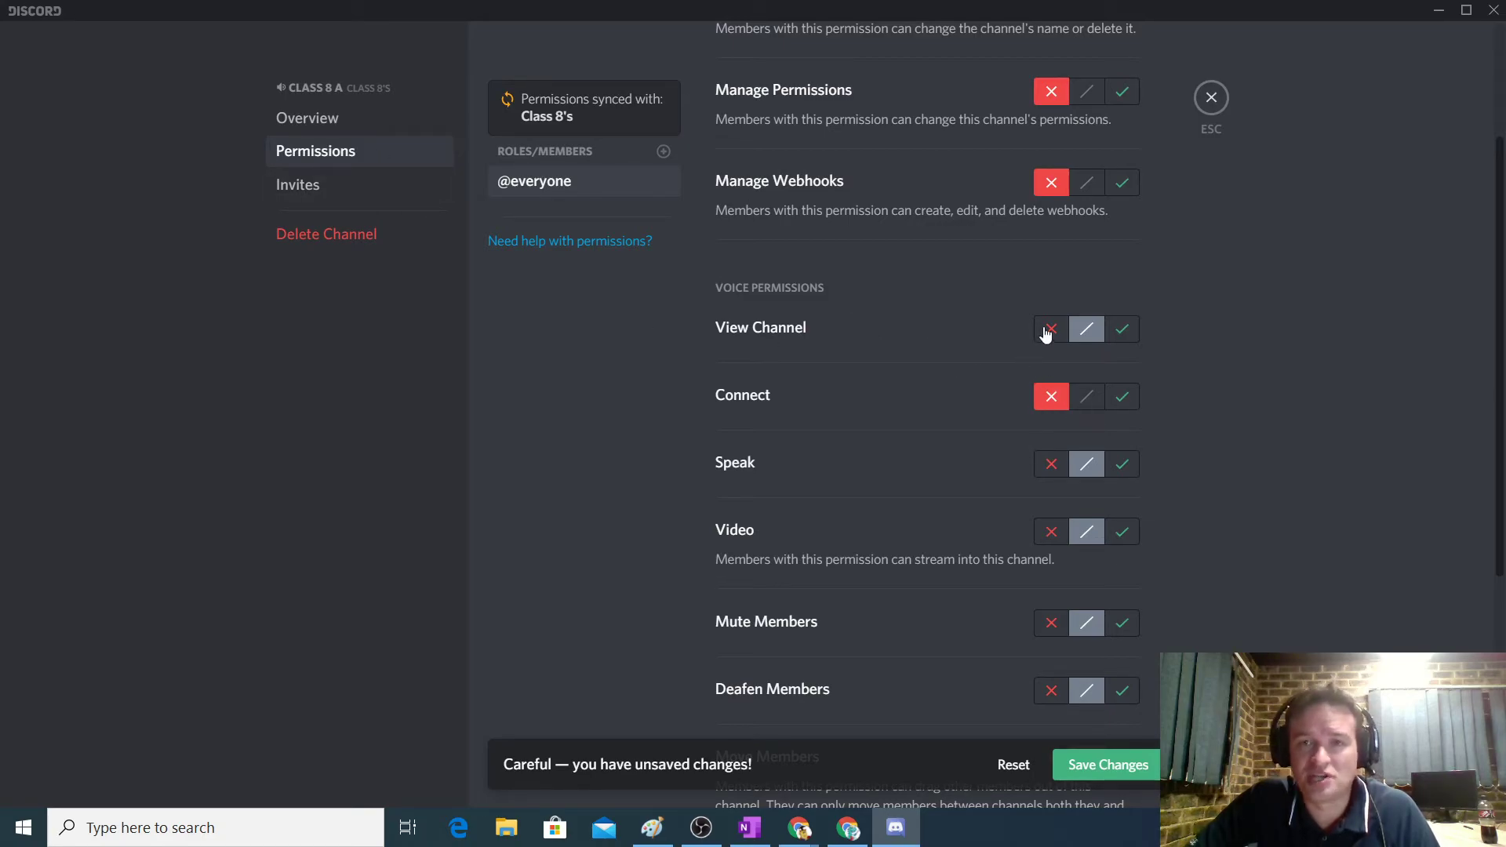
pyautogui.click(1123, 331)
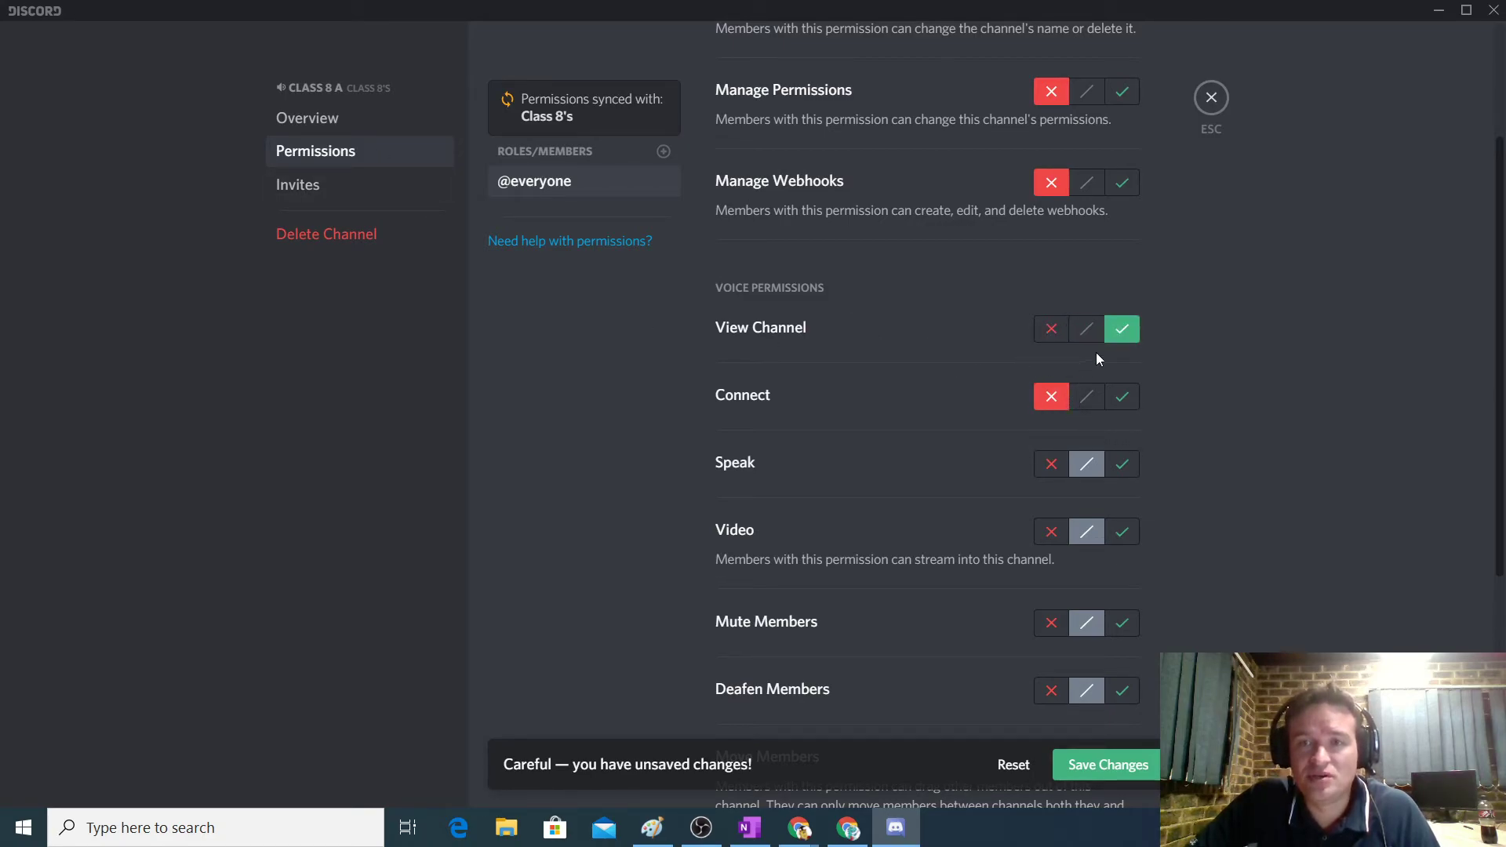
pyautogui.click(1051, 328)
pyautogui.click(1132, 469)
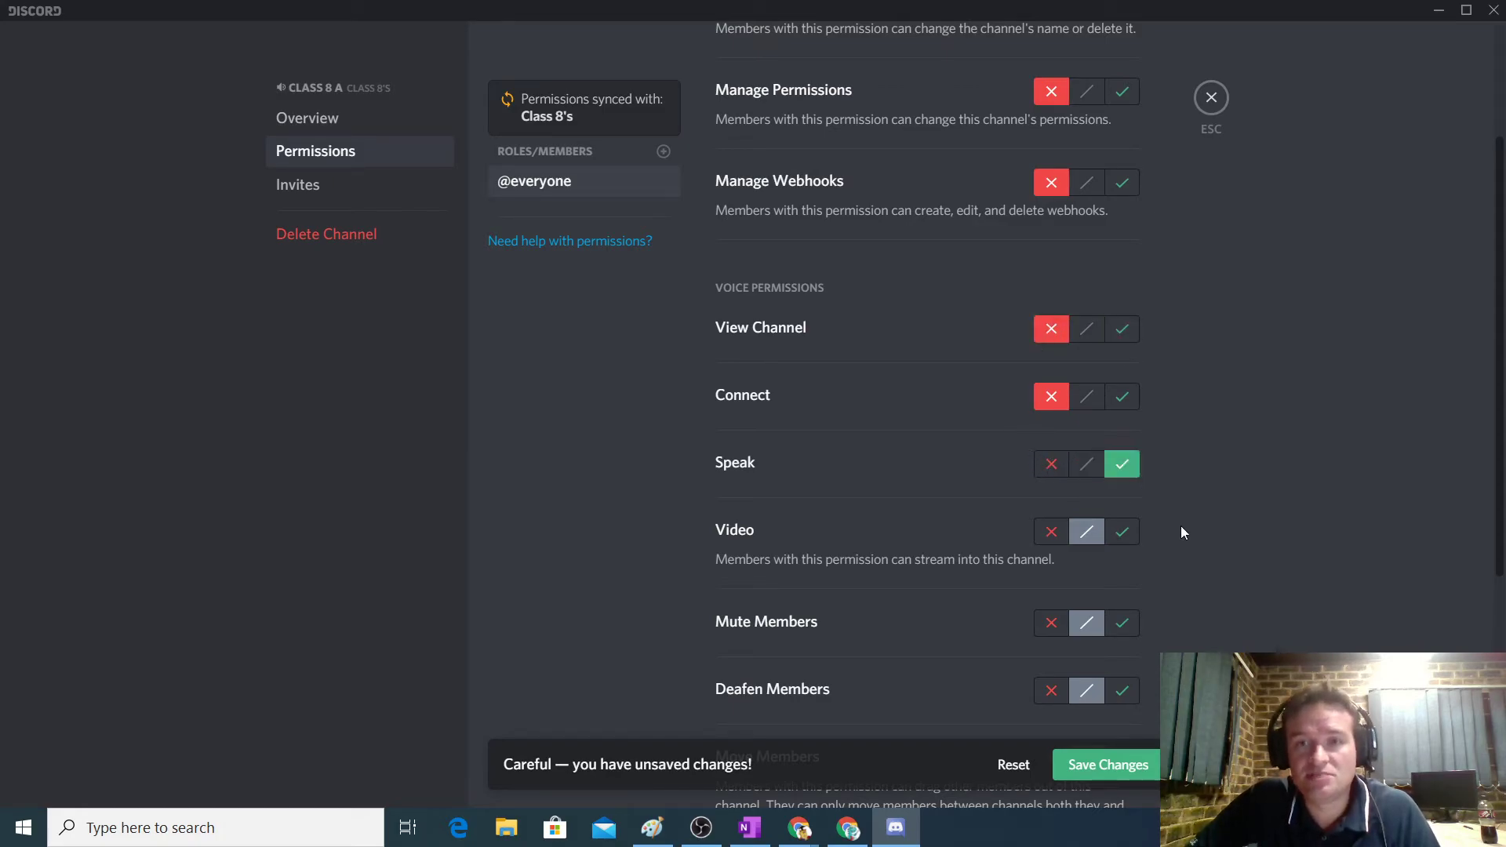
pyautogui.click(1128, 532)
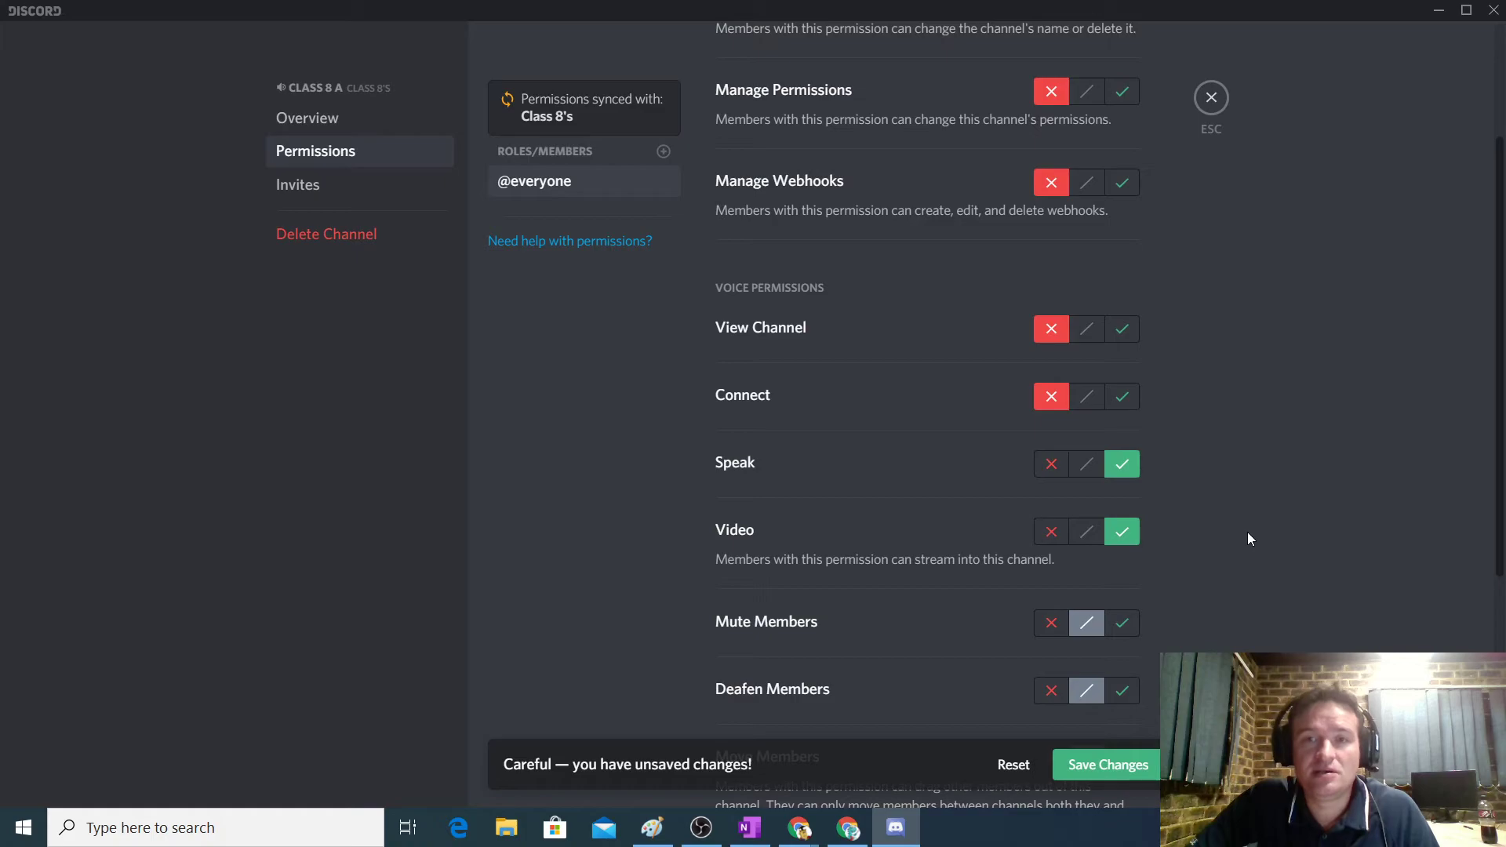
pyautogui.click(1051, 535)
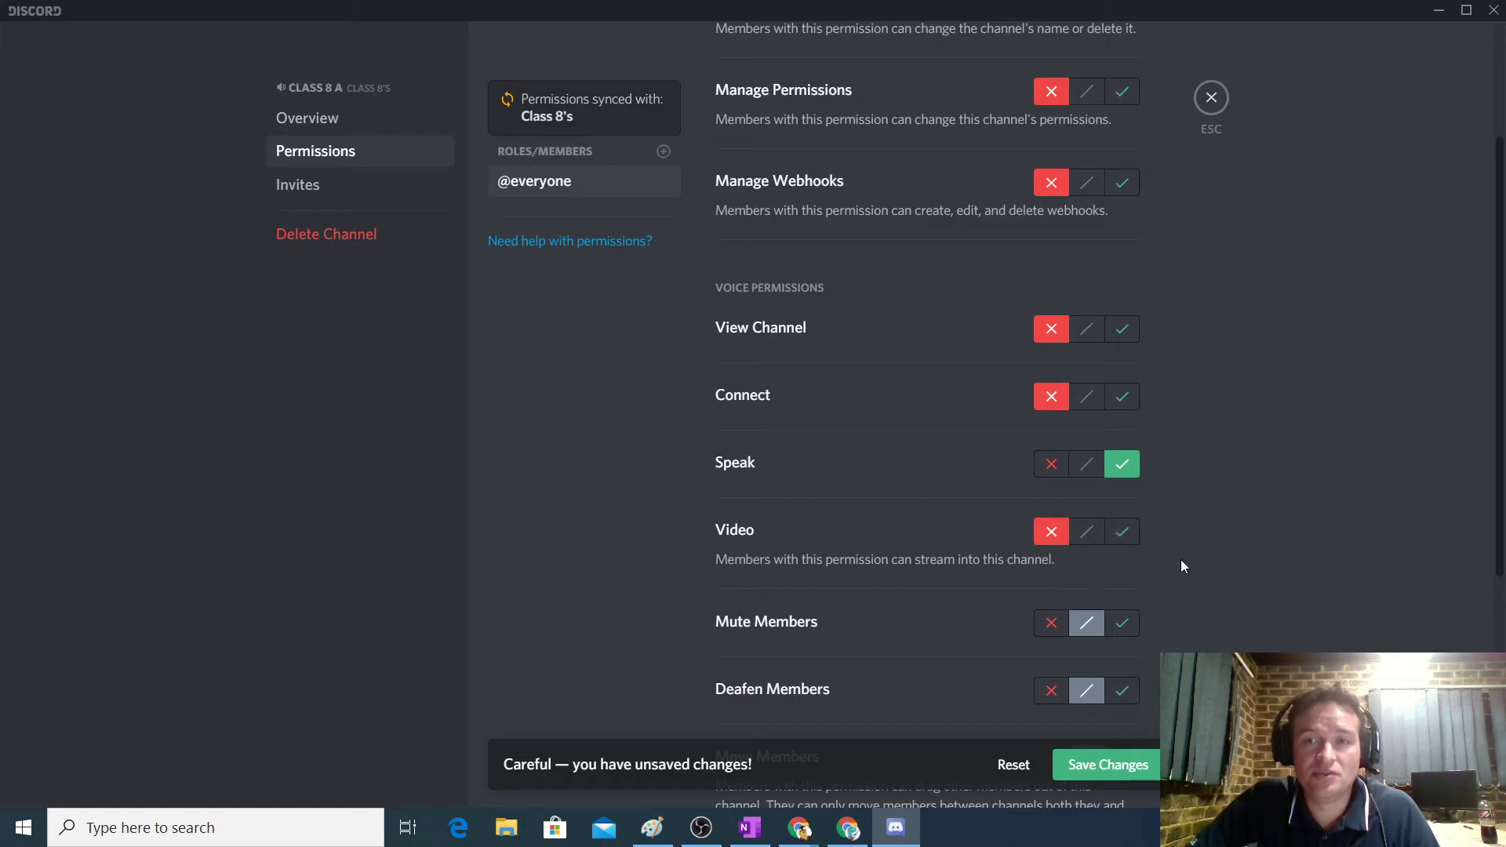
pyautogui.click(1051, 623)
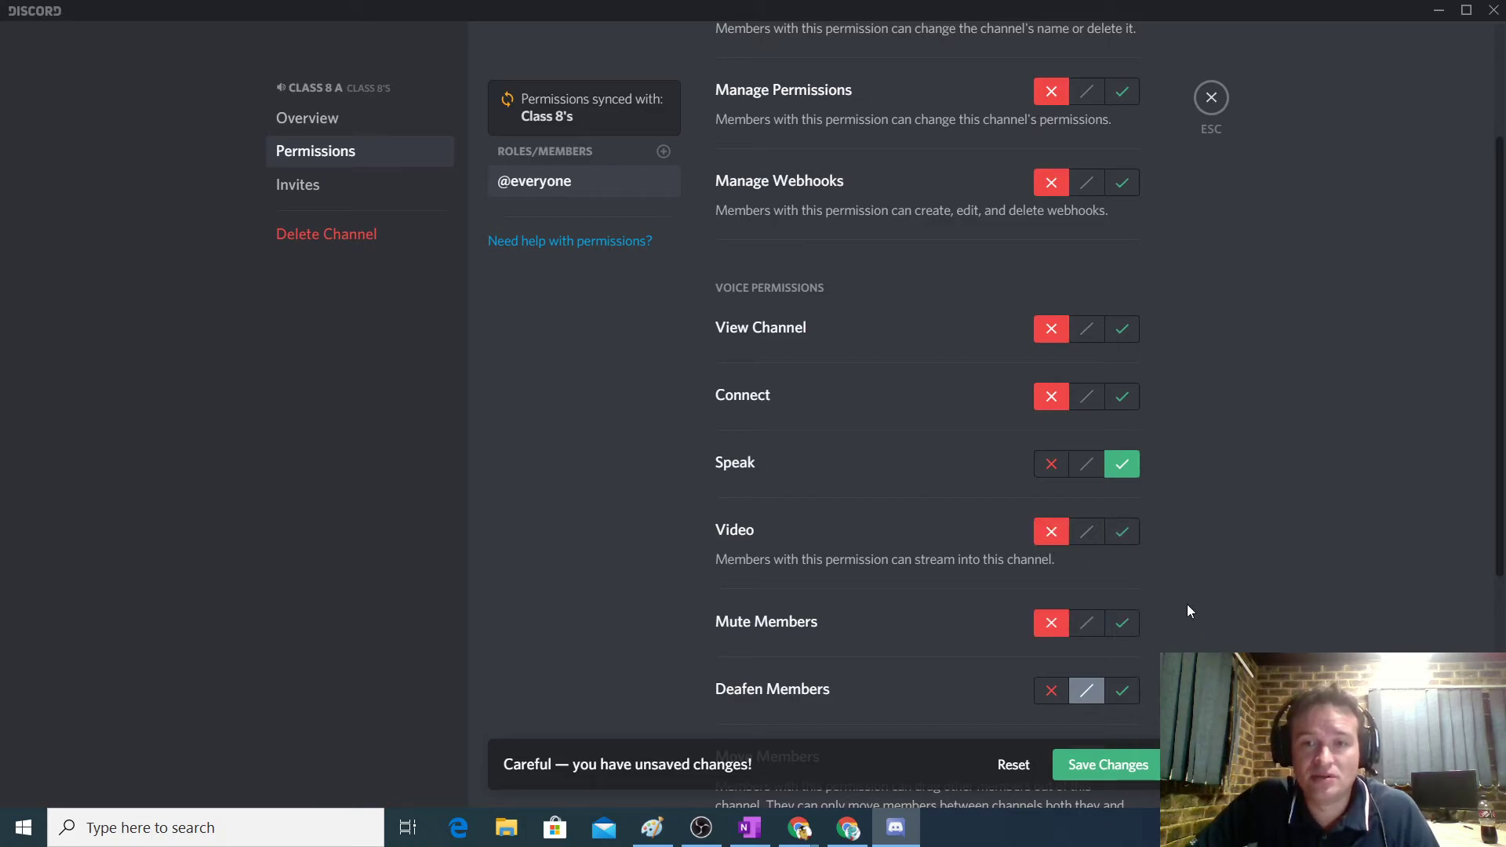
pyautogui.scroll(-3, 1137, 557)
pyautogui.click(1052, 502)
pyautogui.click(1051, 562)
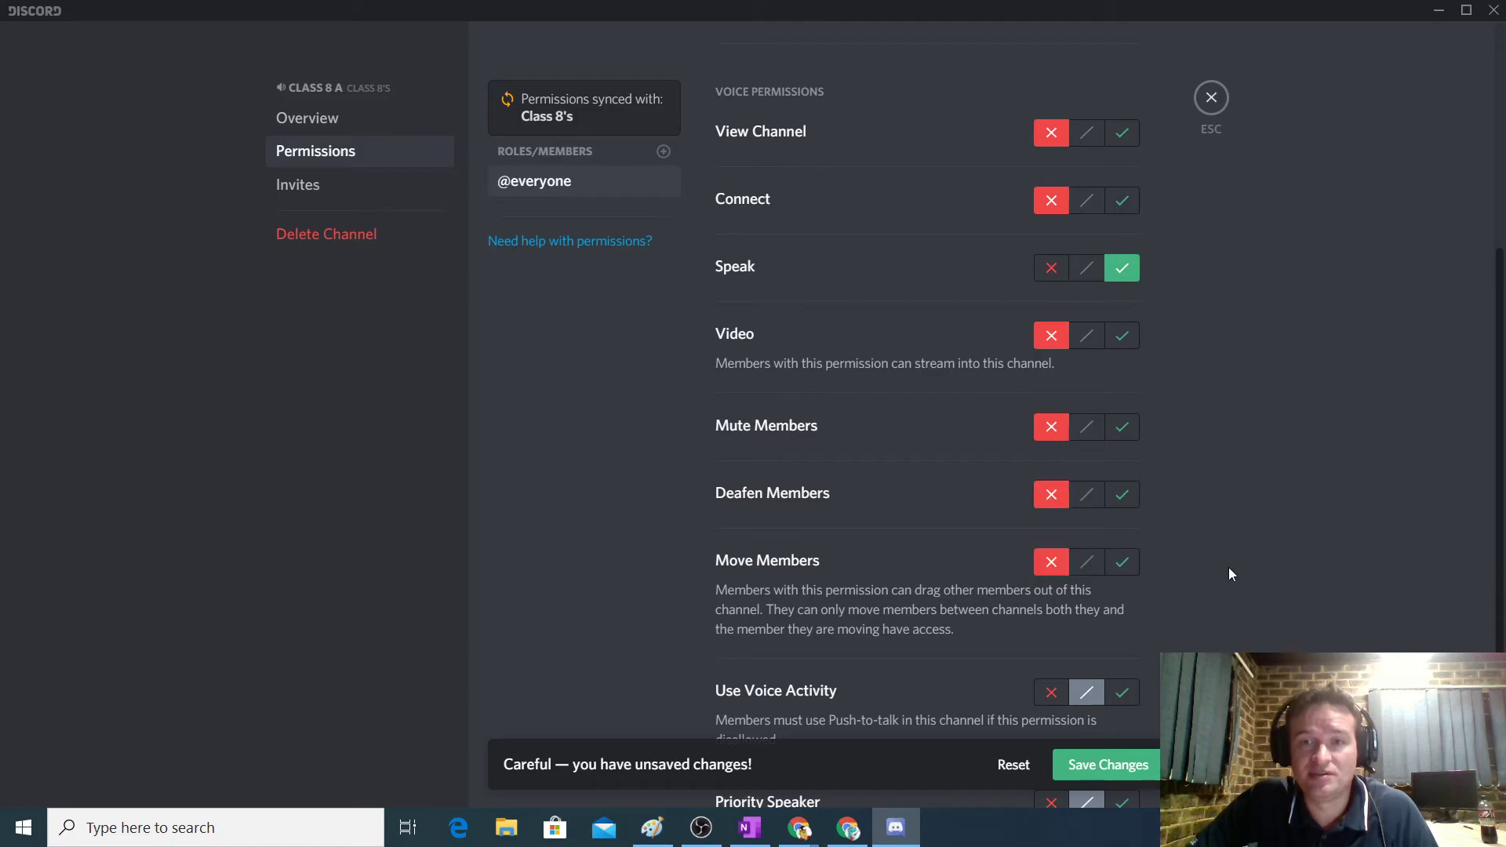
pyautogui.scroll(-3, 1138, 534)
pyautogui.click(1120, 485)
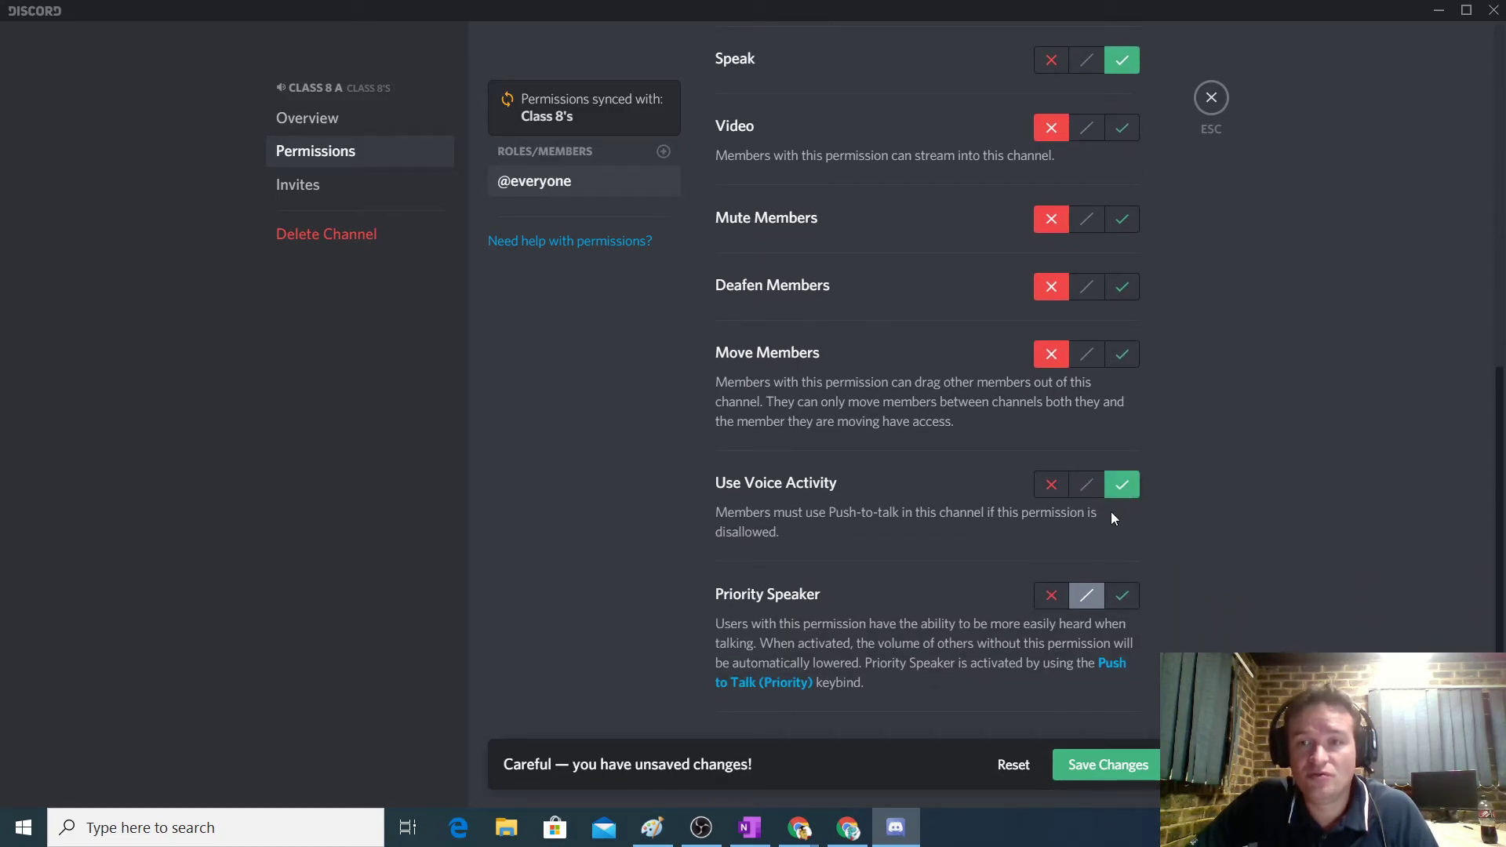
pyautogui.click(1050, 595)
pyautogui.scroll(7, 1217, 521)
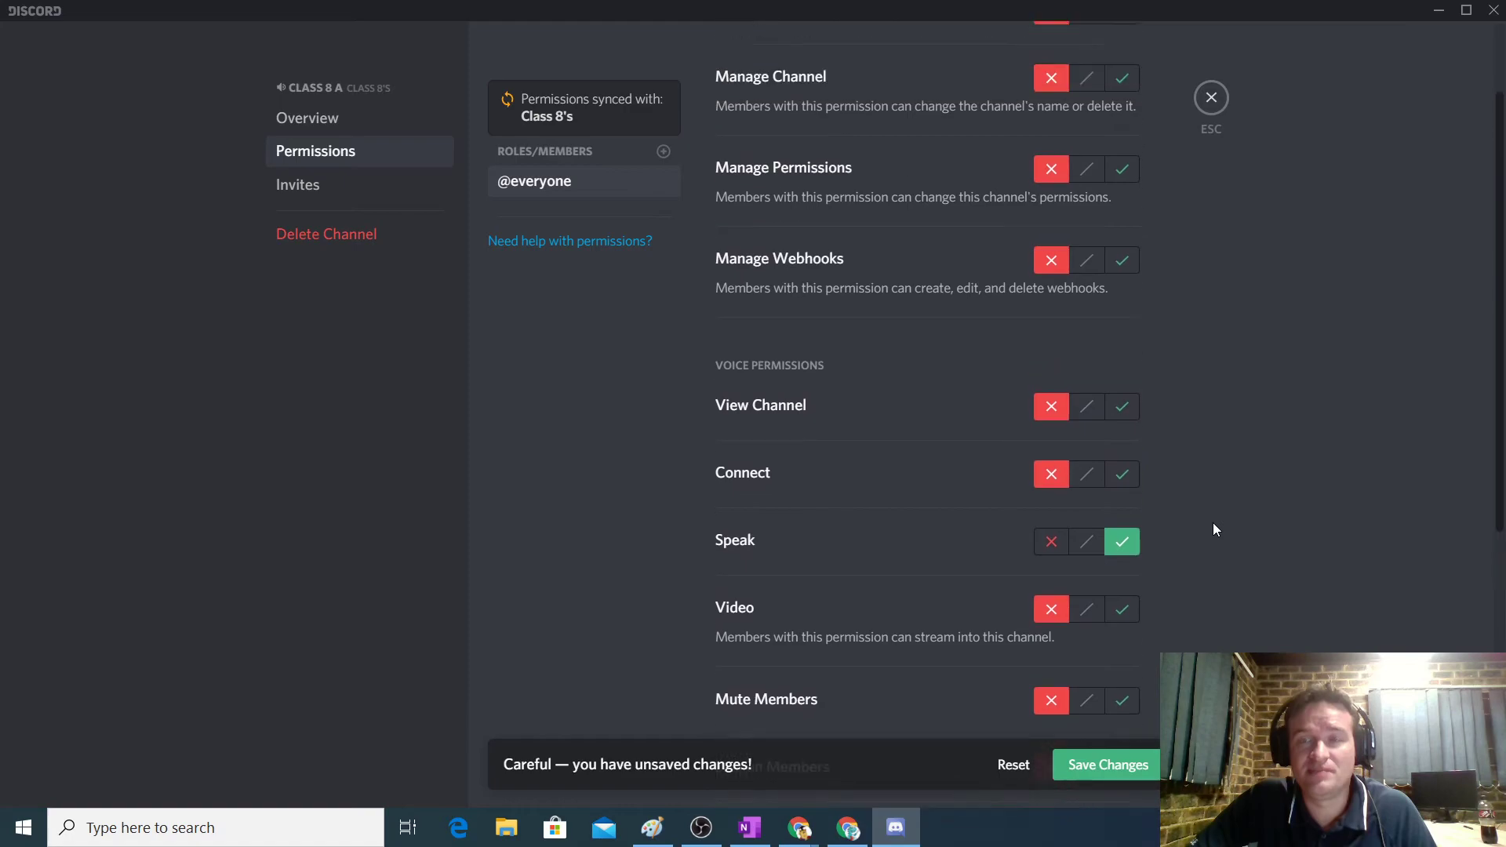
pyautogui.scroll(-1, 1211, 527)
pyautogui.scroll(1, 1208, 530)
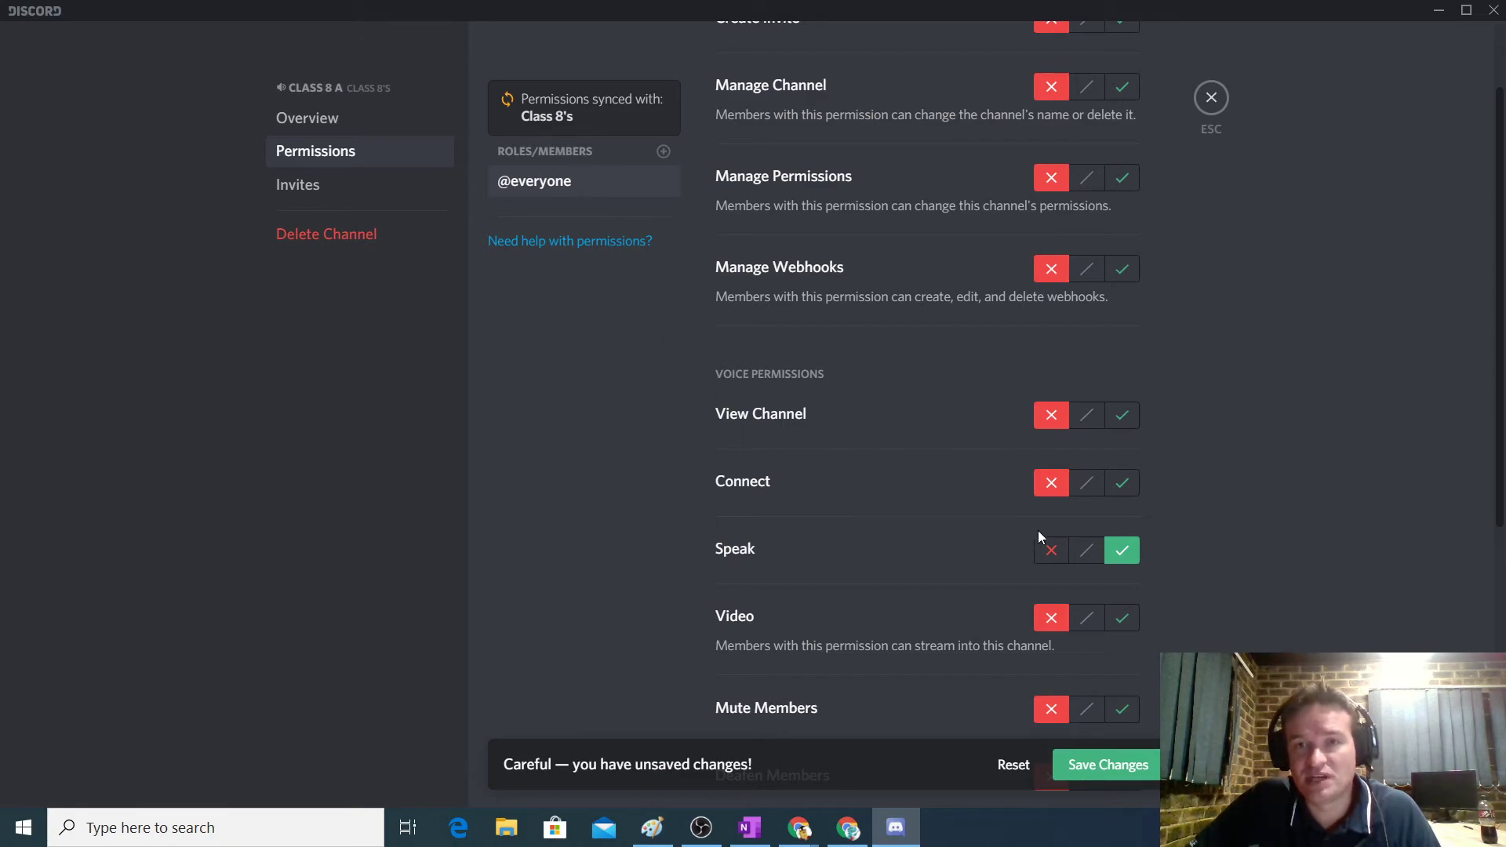
pyautogui.click(1098, 773)
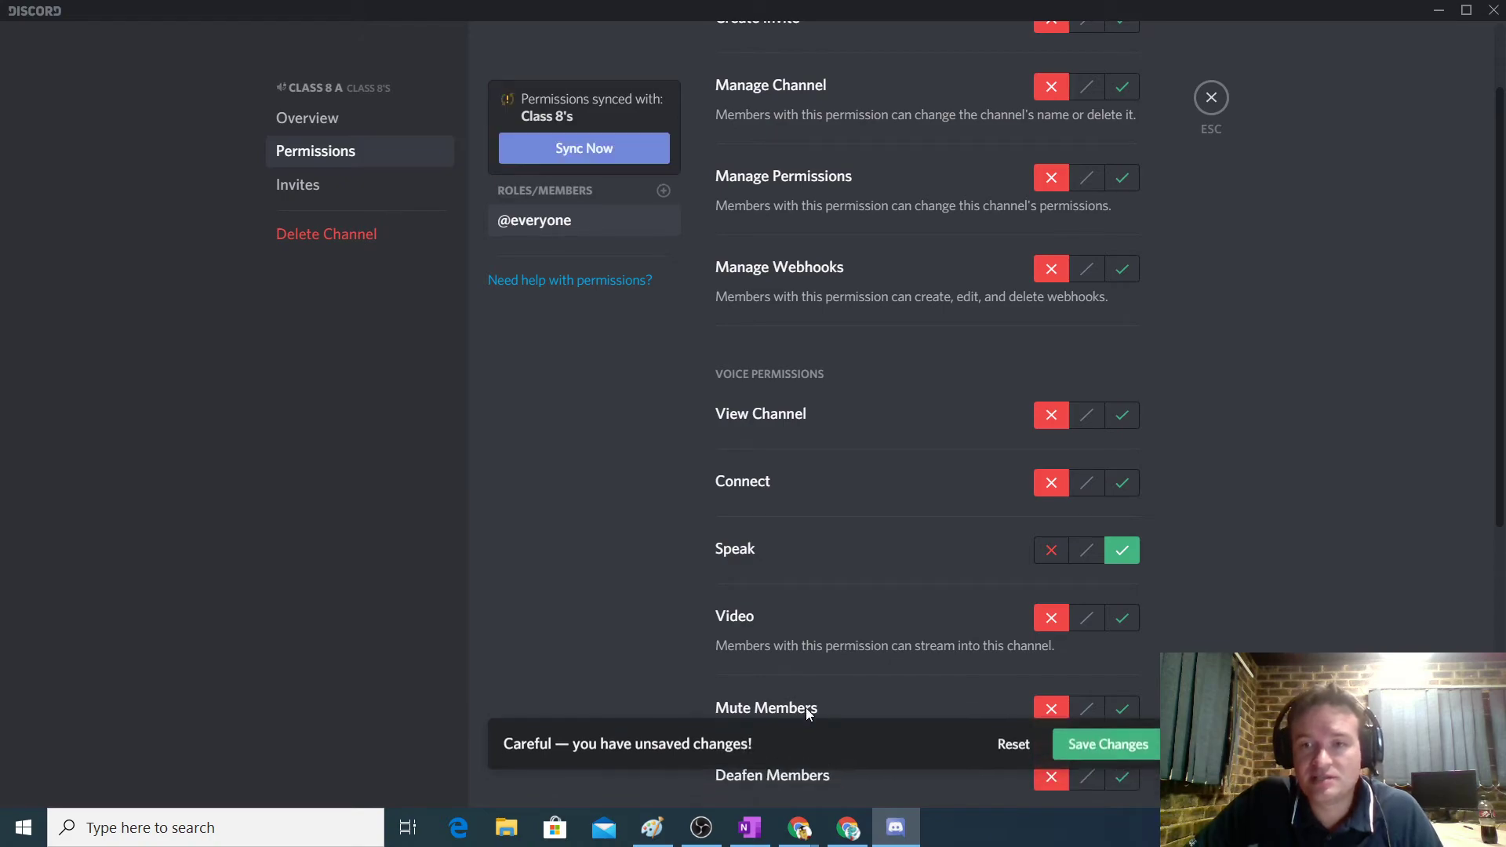
# Step: Add the Class 8 A role to the Class 8 A channel's permission list
pyautogui.click(663, 191)
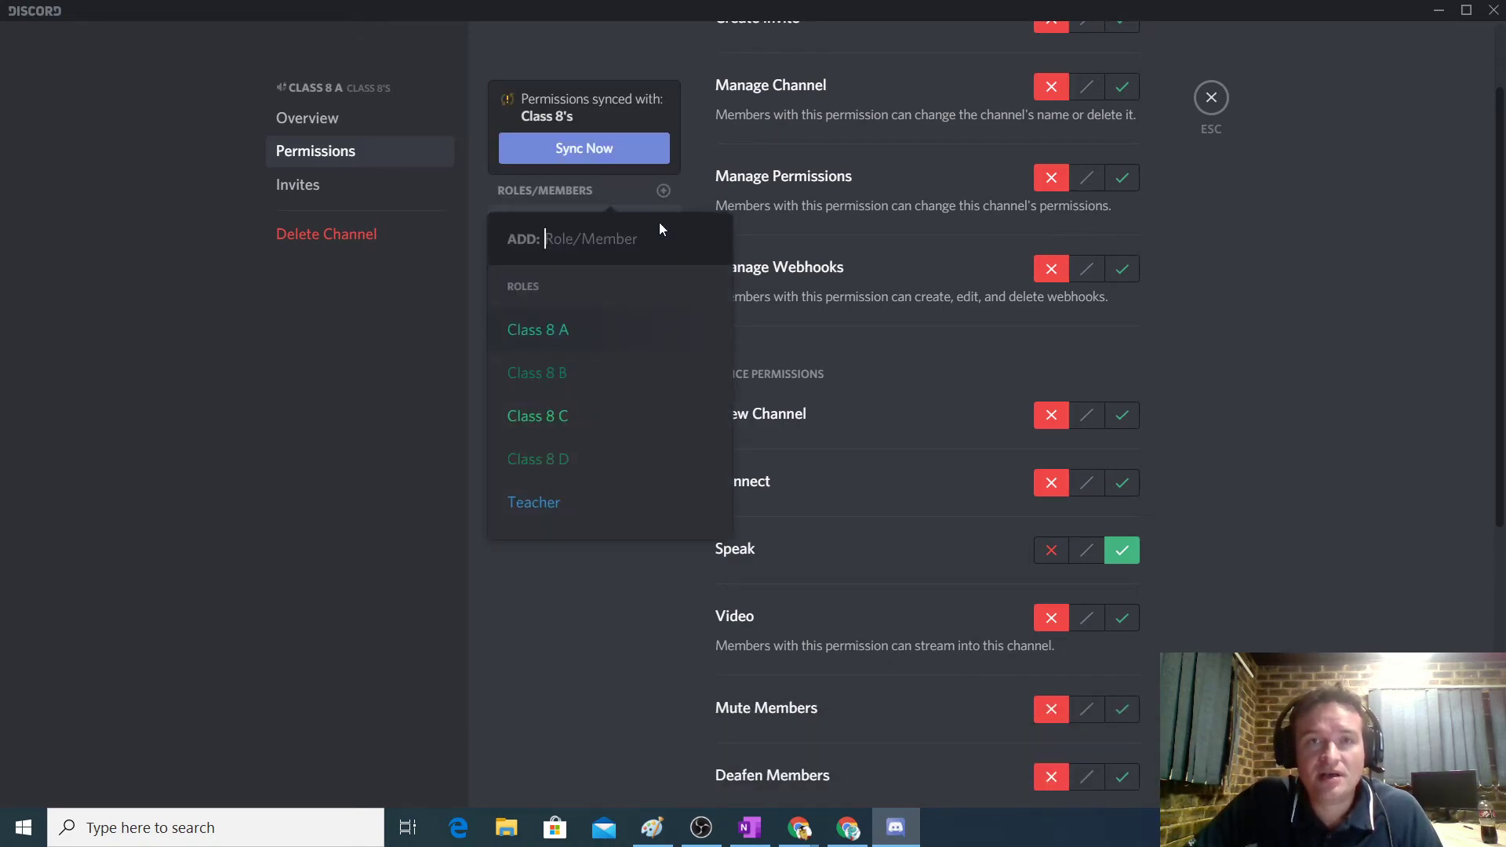
pyautogui.click(571, 332)
pyautogui.scroll(3, 1139, 313)
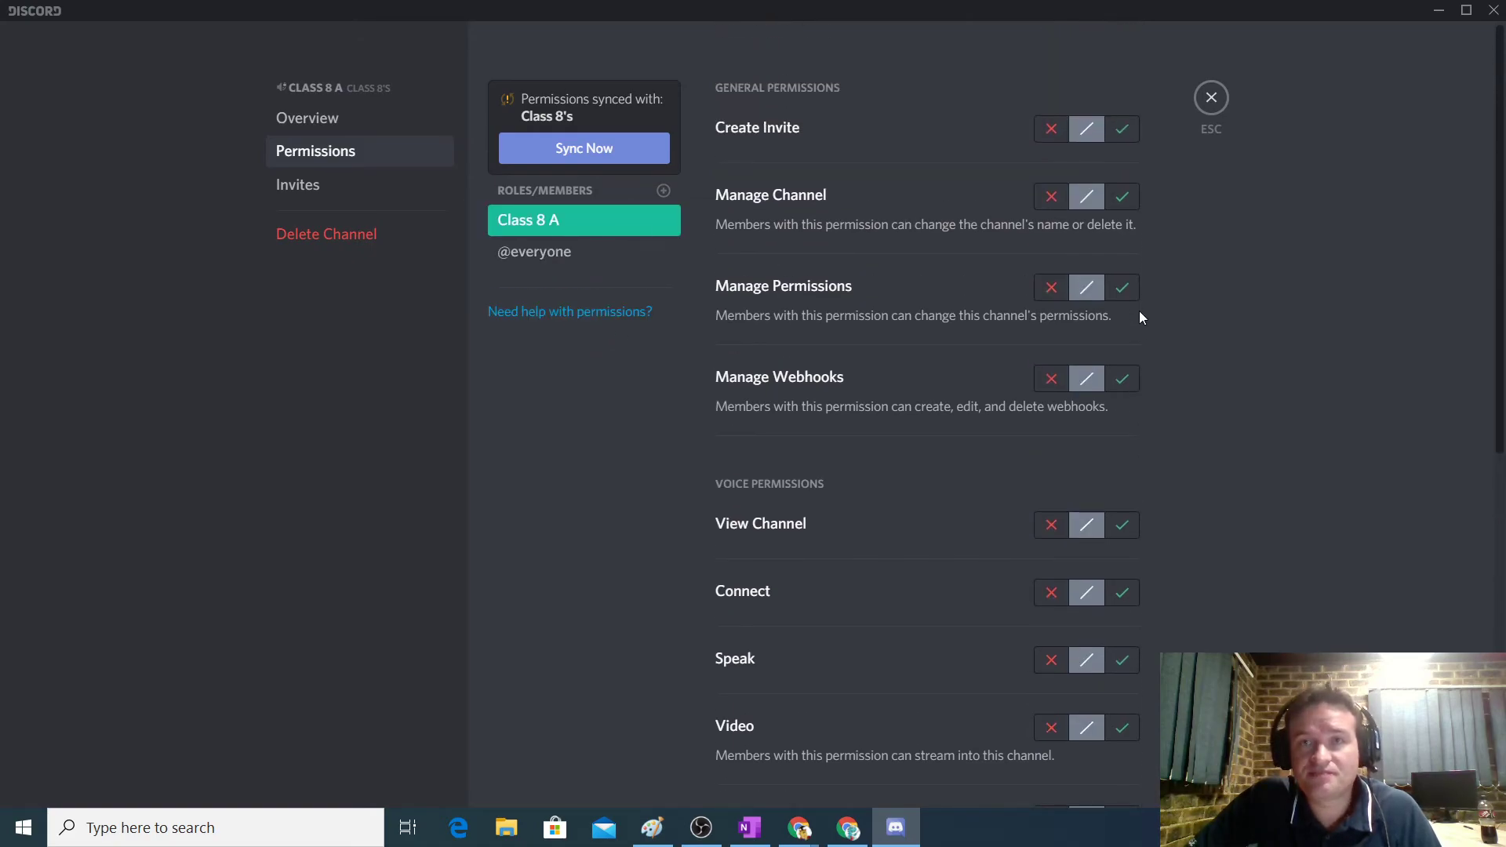
# Step: Close the channel settings, then reopen the Class 8 A channel's permissions and select the Class 8 A role
pyautogui.click(1211, 98)
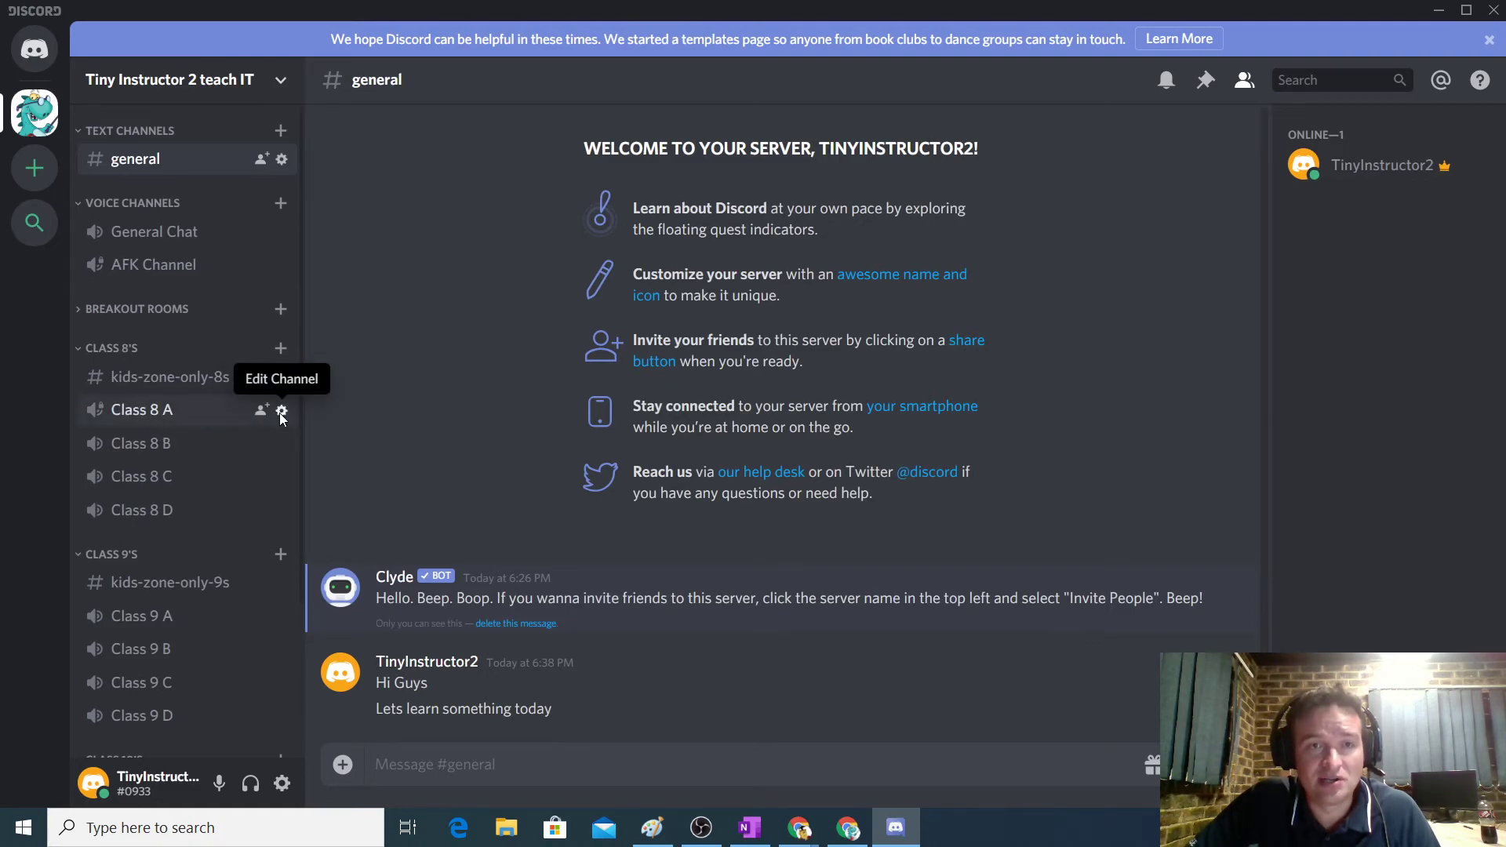
pyautogui.click(281, 411)
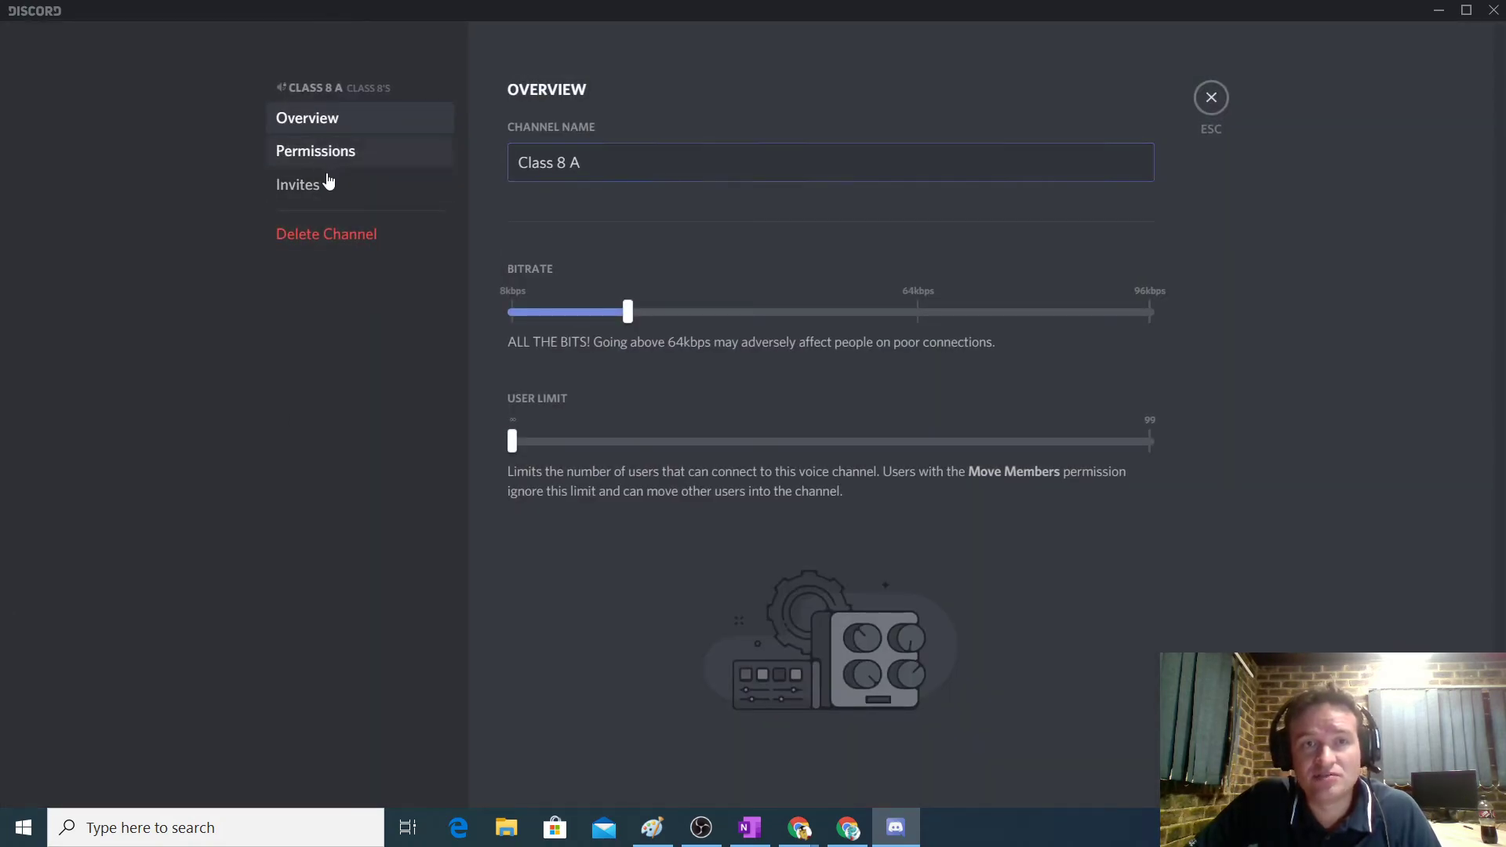
pyautogui.click(318, 152)
pyautogui.click(575, 229)
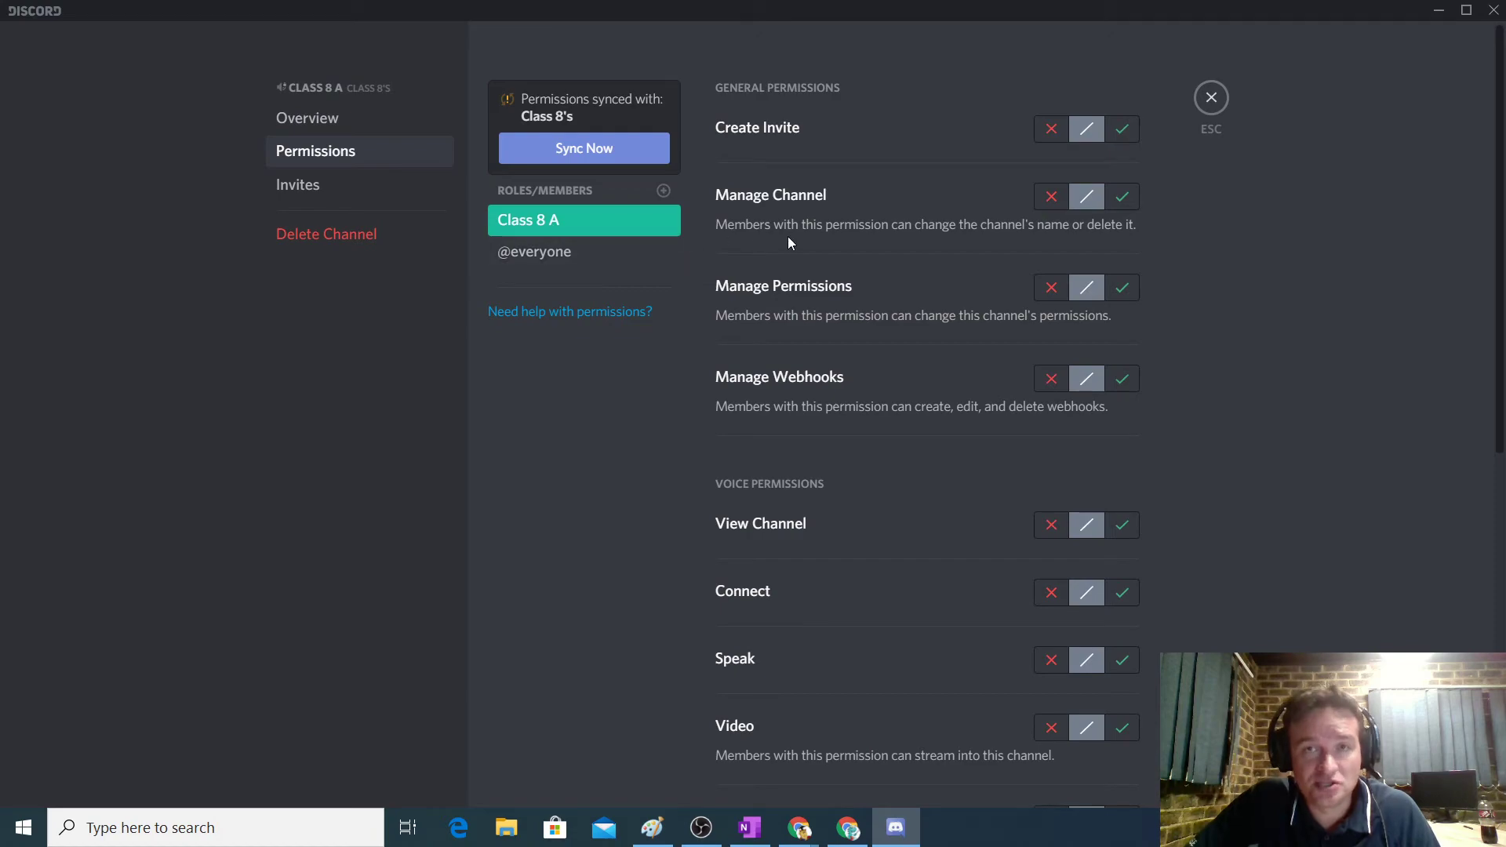
# Step: Deny the Class 8 A role Create Invite, Manage Channel, Manage Permissions and Manage Webhooks in the Class 8 A channel
pyautogui.click(1050, 129)
pyautogui.click(1049, 198)
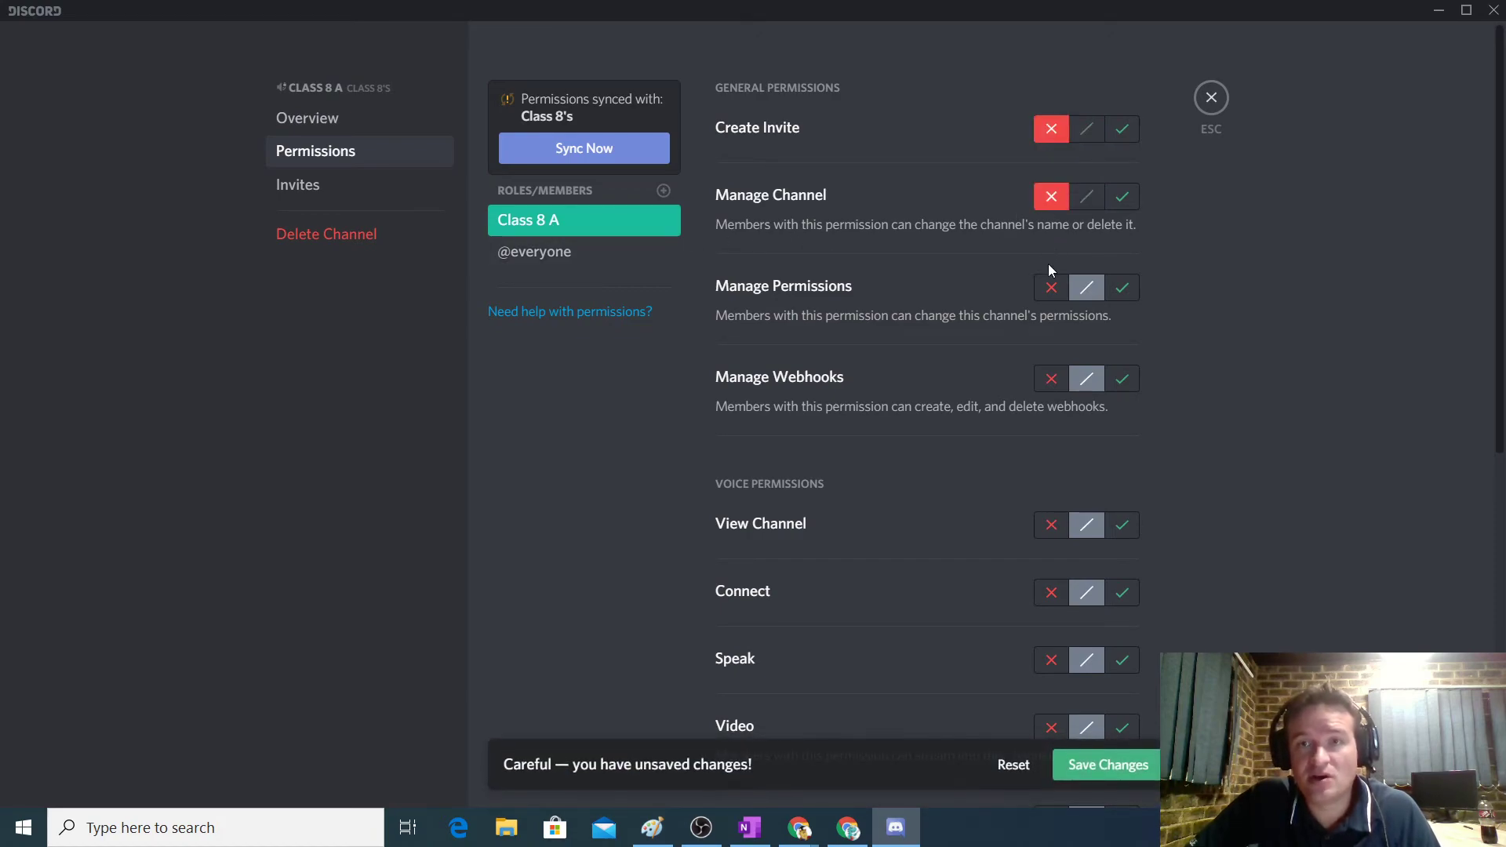
pyautogui.click(1051, 379)
pyautogui.click(1050, 289)
# Step: Allow the Class 8 A role the View Channel, Connect and Speak voice permissions in the Class 8 A channel
pyautogui.scroll(-3, 1177, 346)
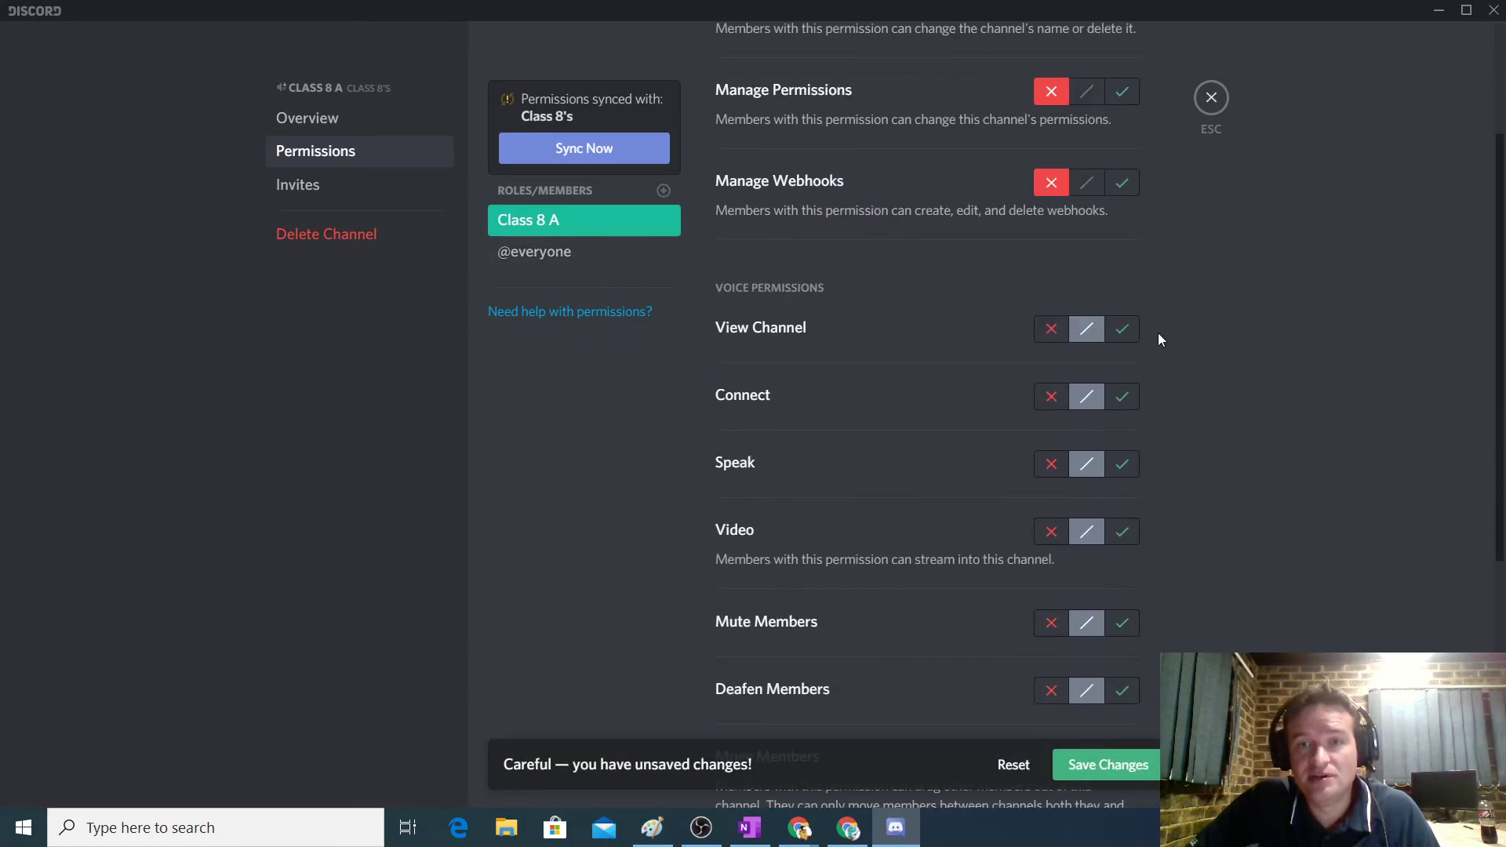
pyautogui.click(1123, 332)
pyautogui.click(1123, 397)
pyautogui.click(1123, 464)
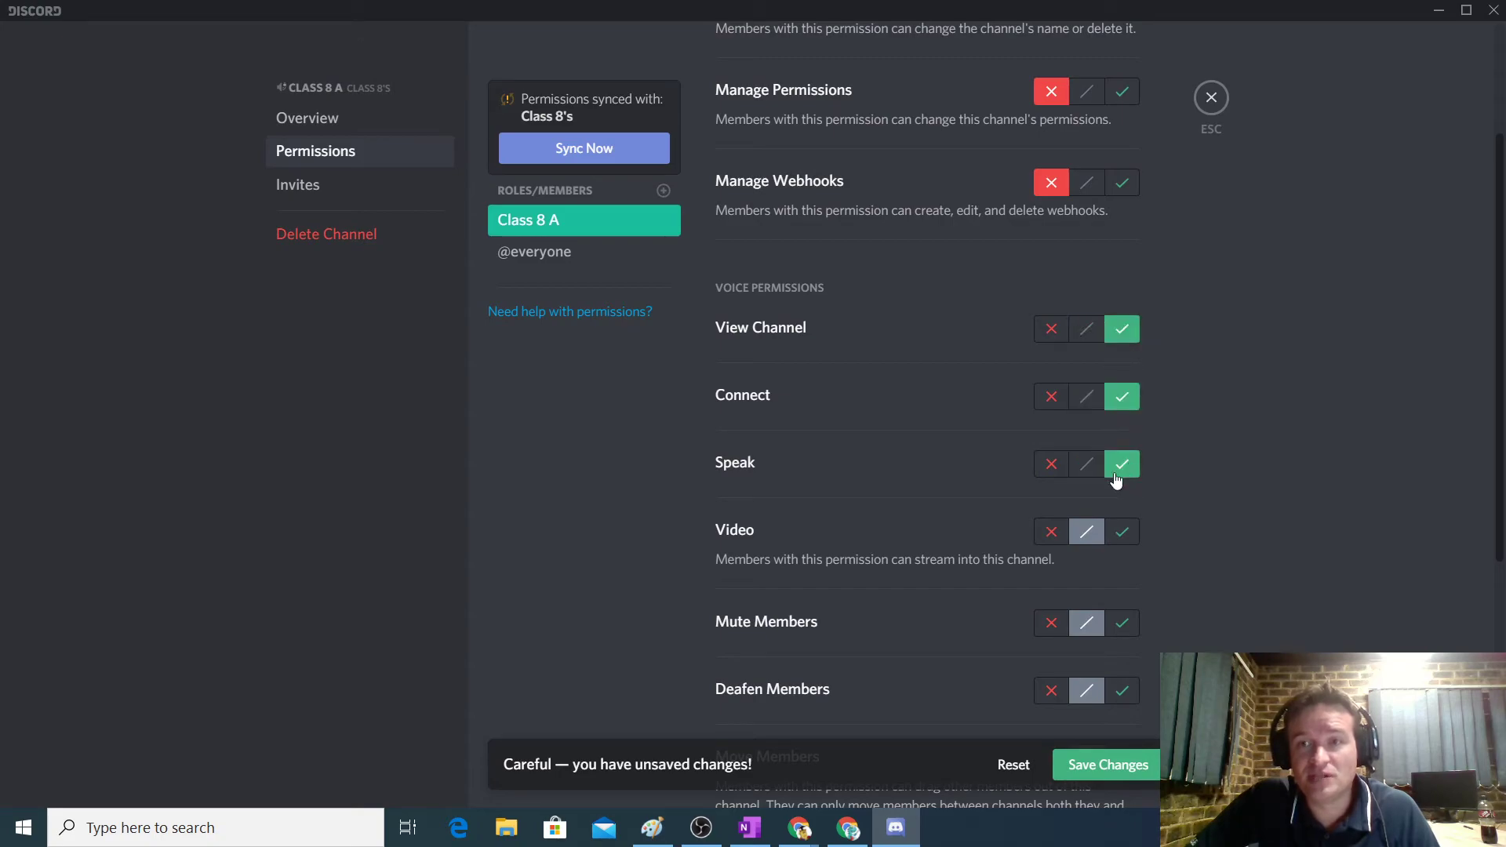
# Step: Deny the Class 8 A role the Video, Mute Members, Deafen Members and Move Members permissions in the Class 8 A channel
pyautogui.click(1050, 534)
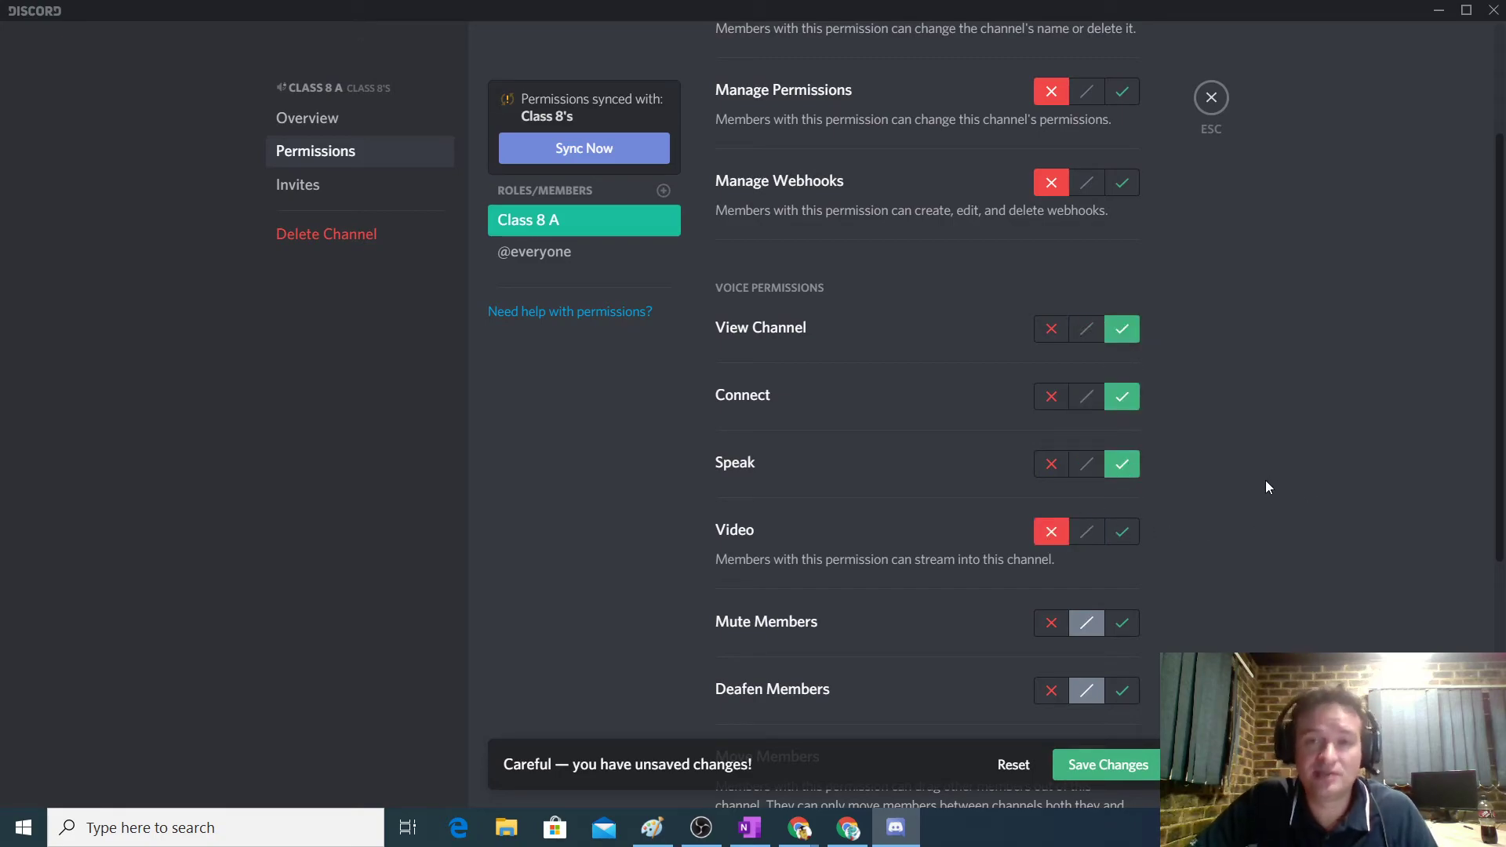
pyautogui.scroll(-3, 1246, 510)
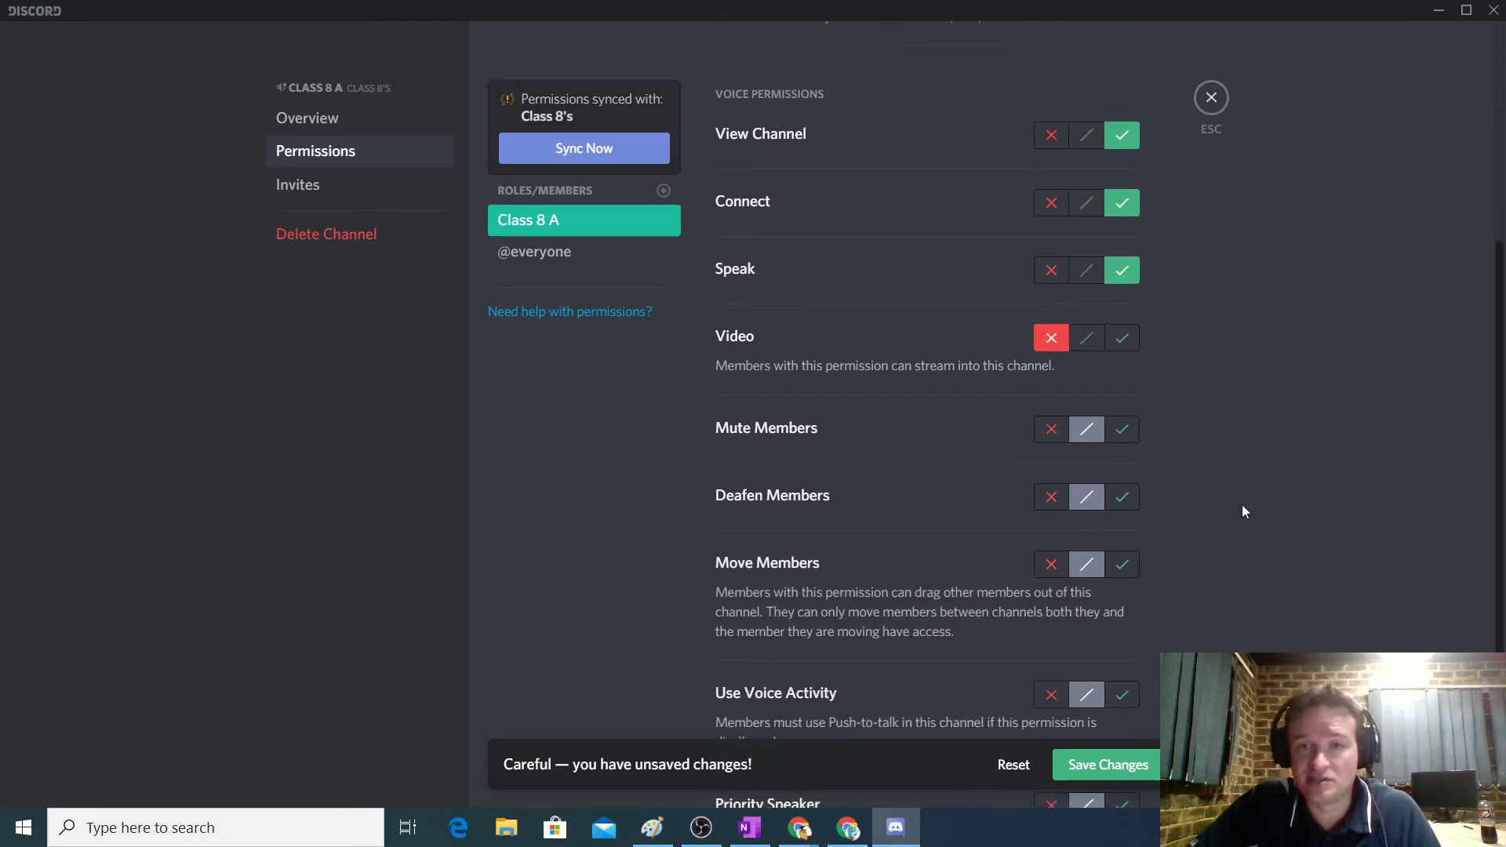
pyautogui.click(1050, 426)
pyautogui.click(1050, 494)
pyautogui.click(1050, 562)
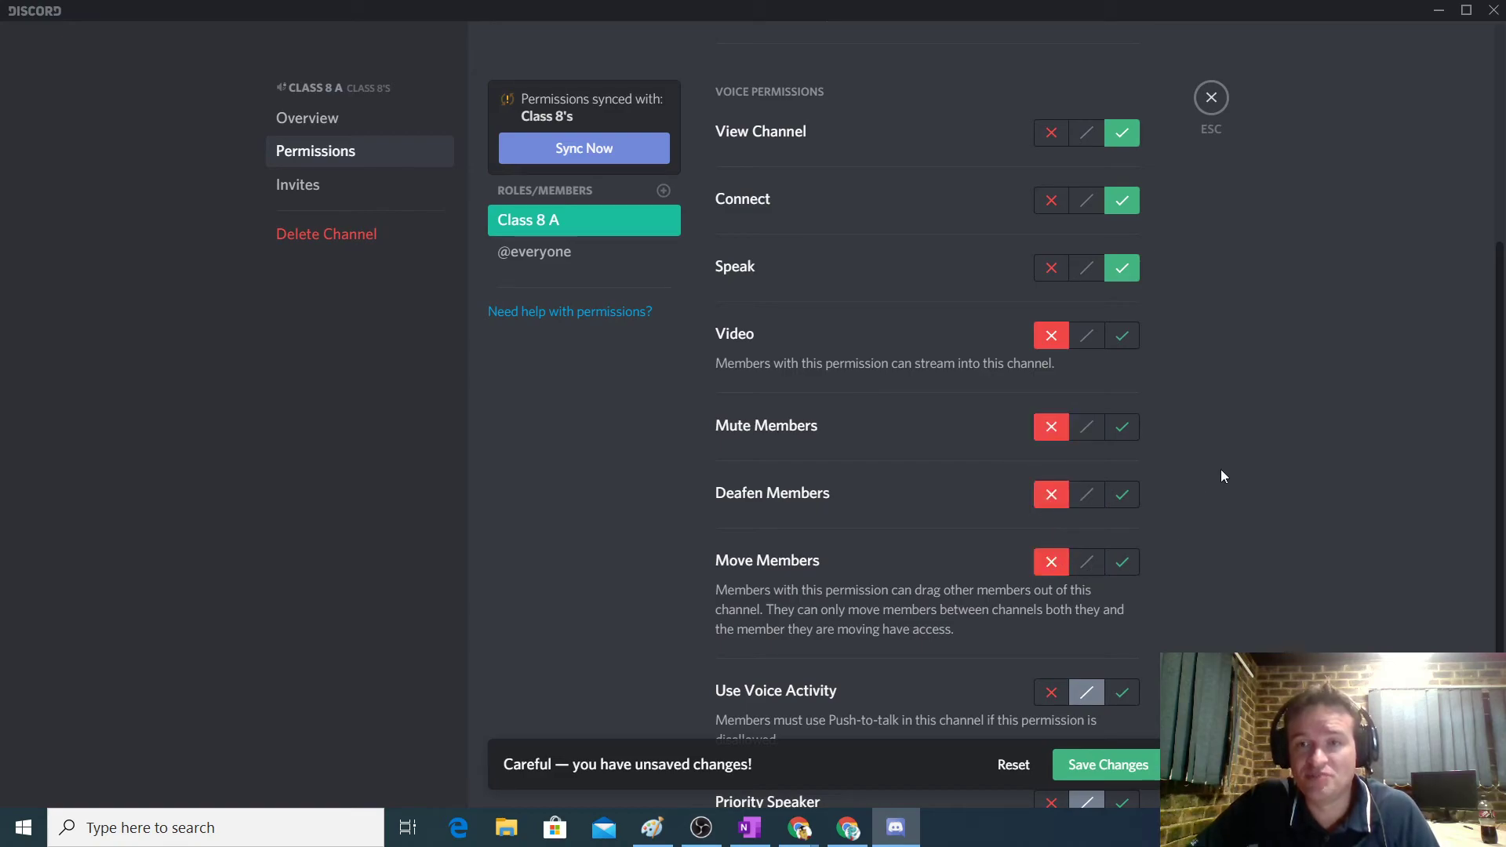
# Step: Allow the Class 8 A role Use Voice Activity, deny it Priority Speaker, and save the channel's permission changes
pyautogui.scroll(-3, 1243, 479)
pyautogui.click(1123, 497)
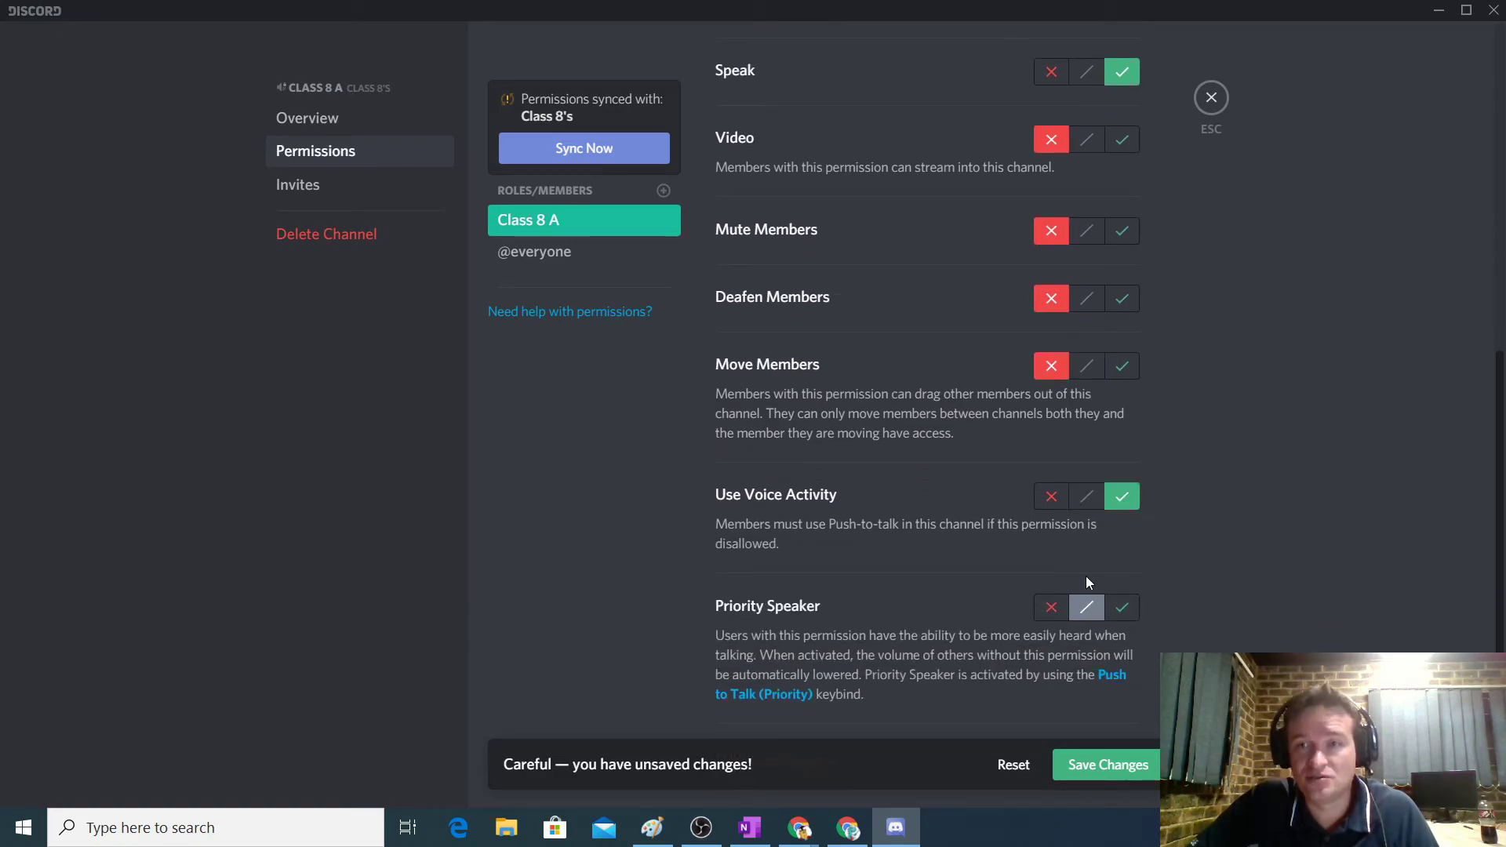
pyautogui.click(1050, 606)
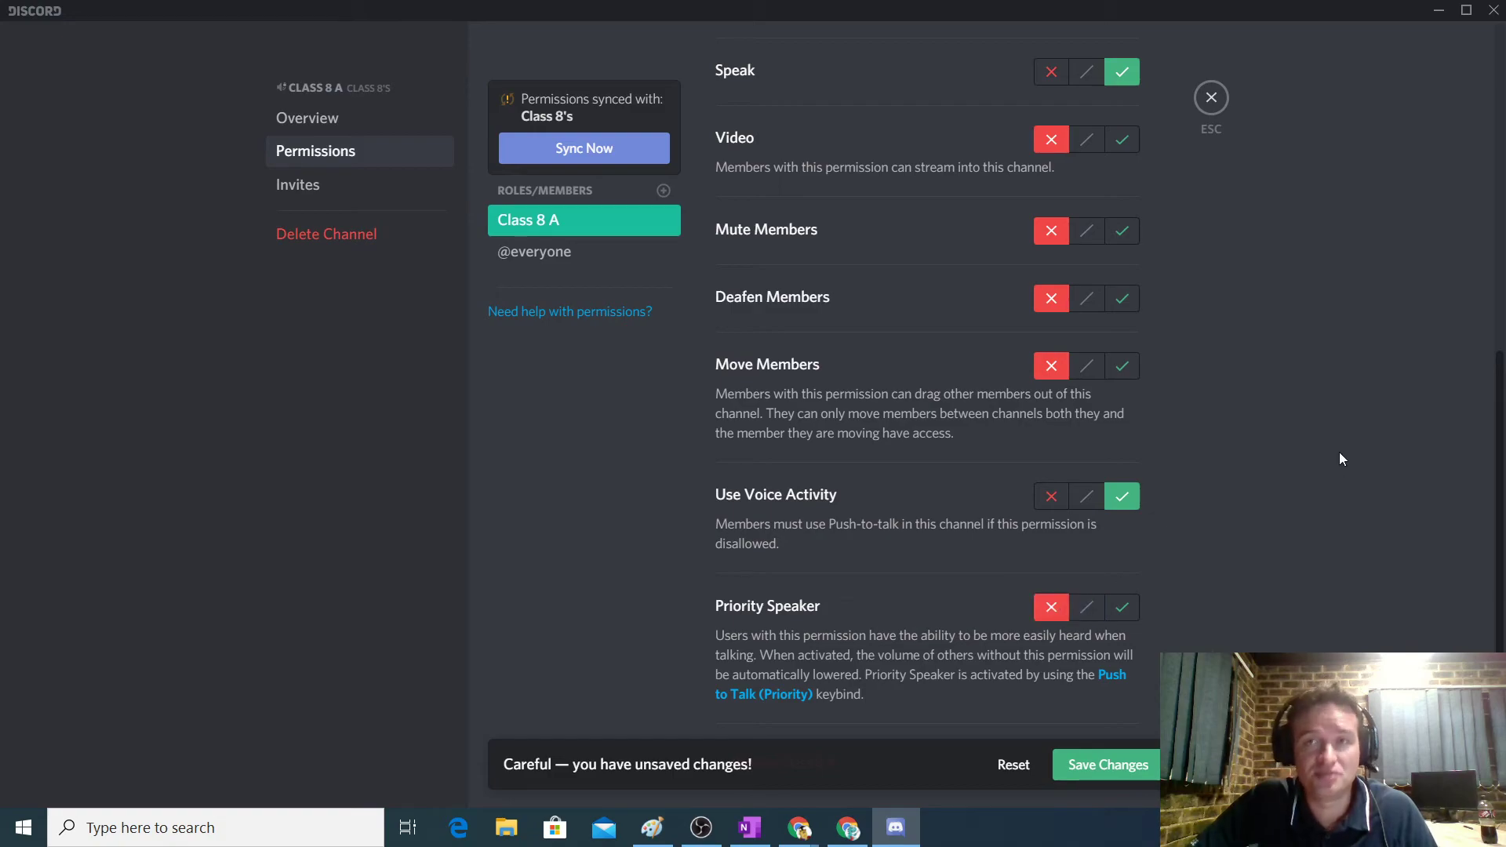
pyautogui.scroll(6, 1337, 458)
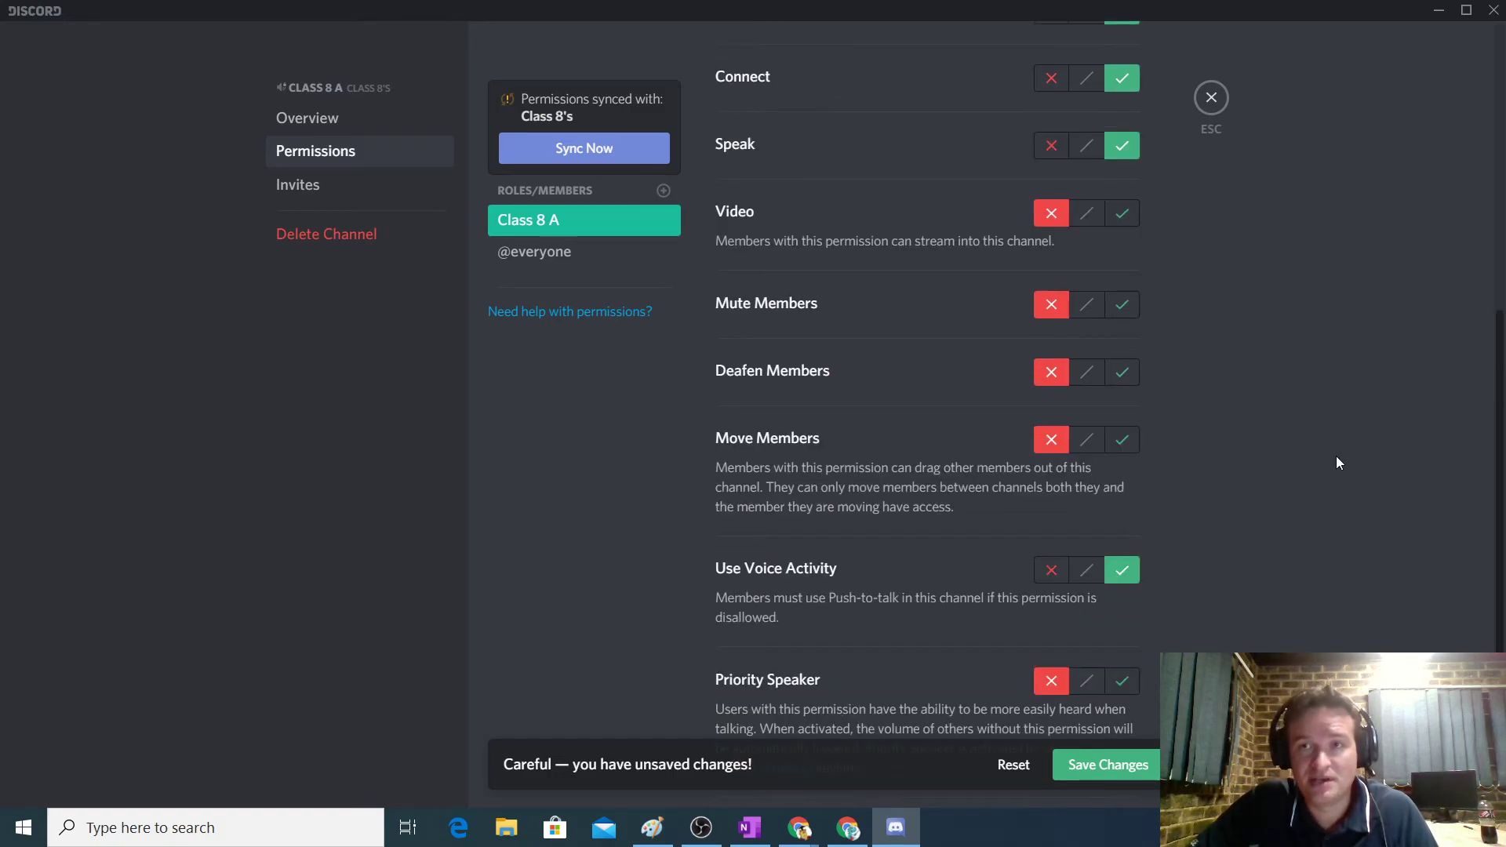
pyautogui.scroll(2, 1333, 461)
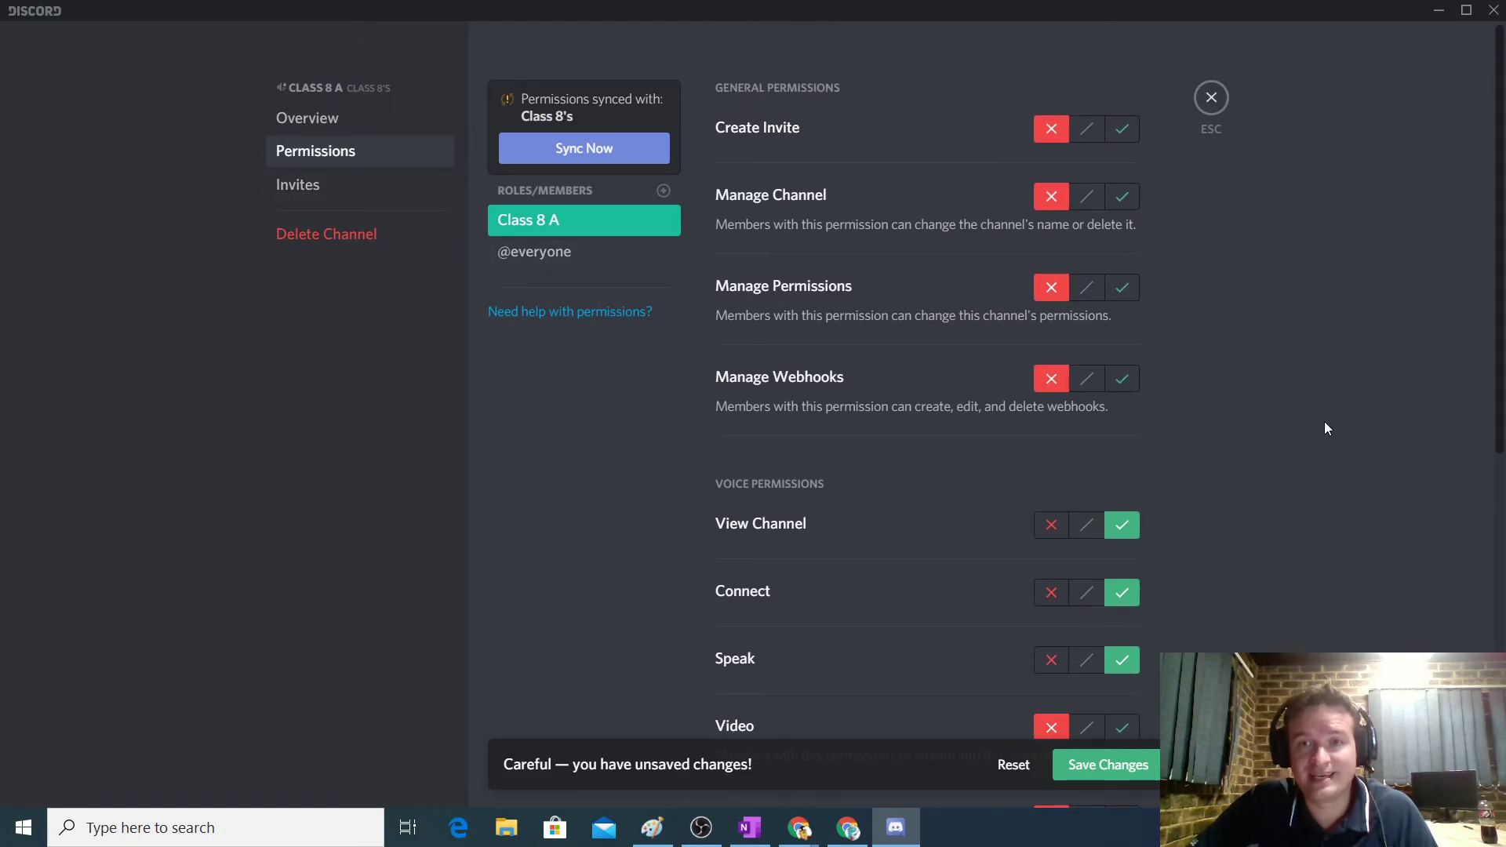
pyautogui.scroll(-4, 1325, 427)
pyautogui.scroll(-1, 1324, 428)
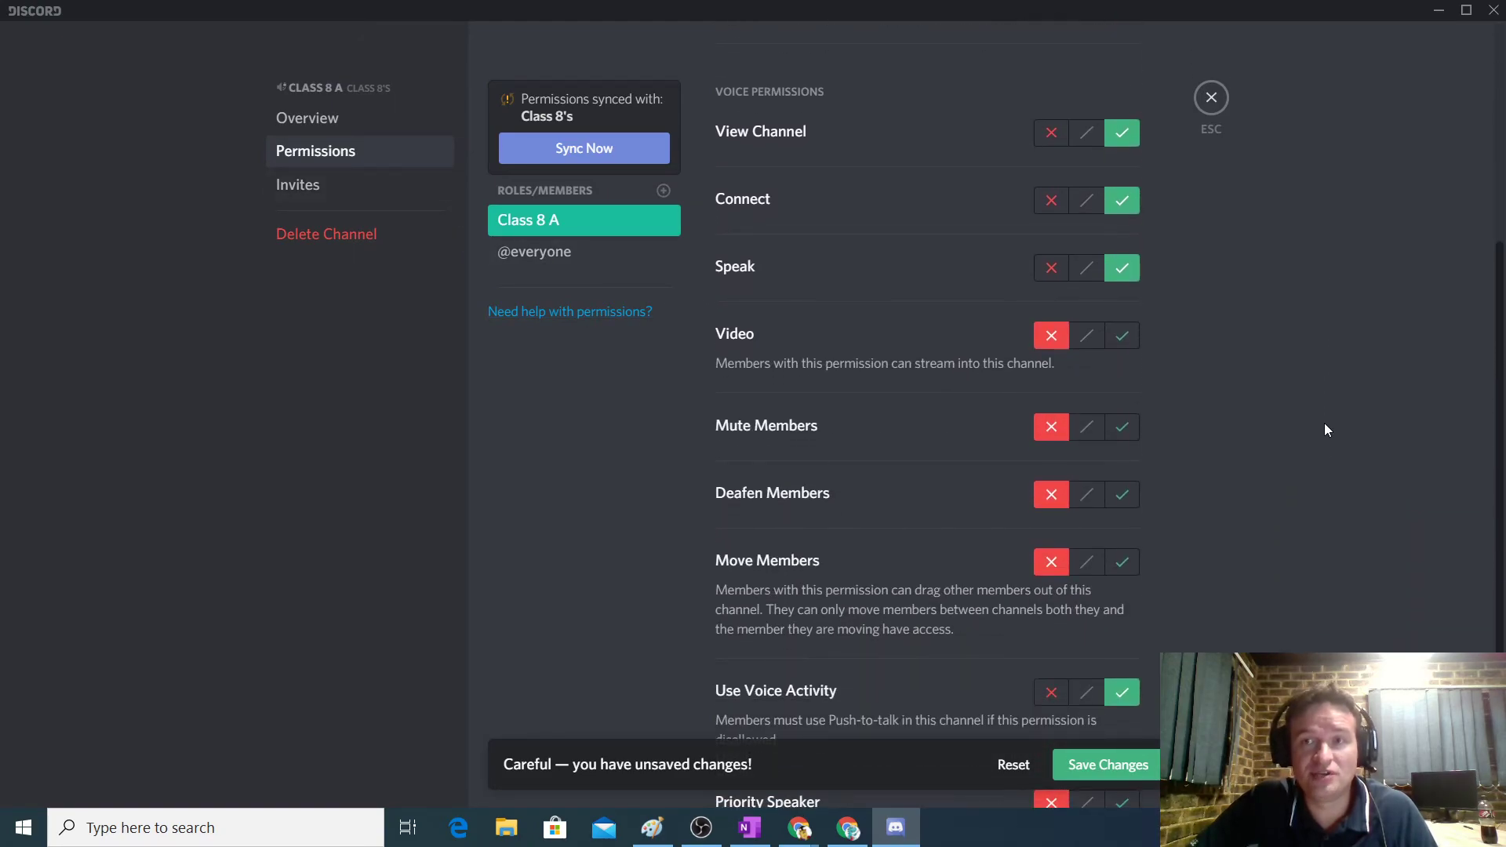
pyautogui.scroll(-2, 1324, 428)
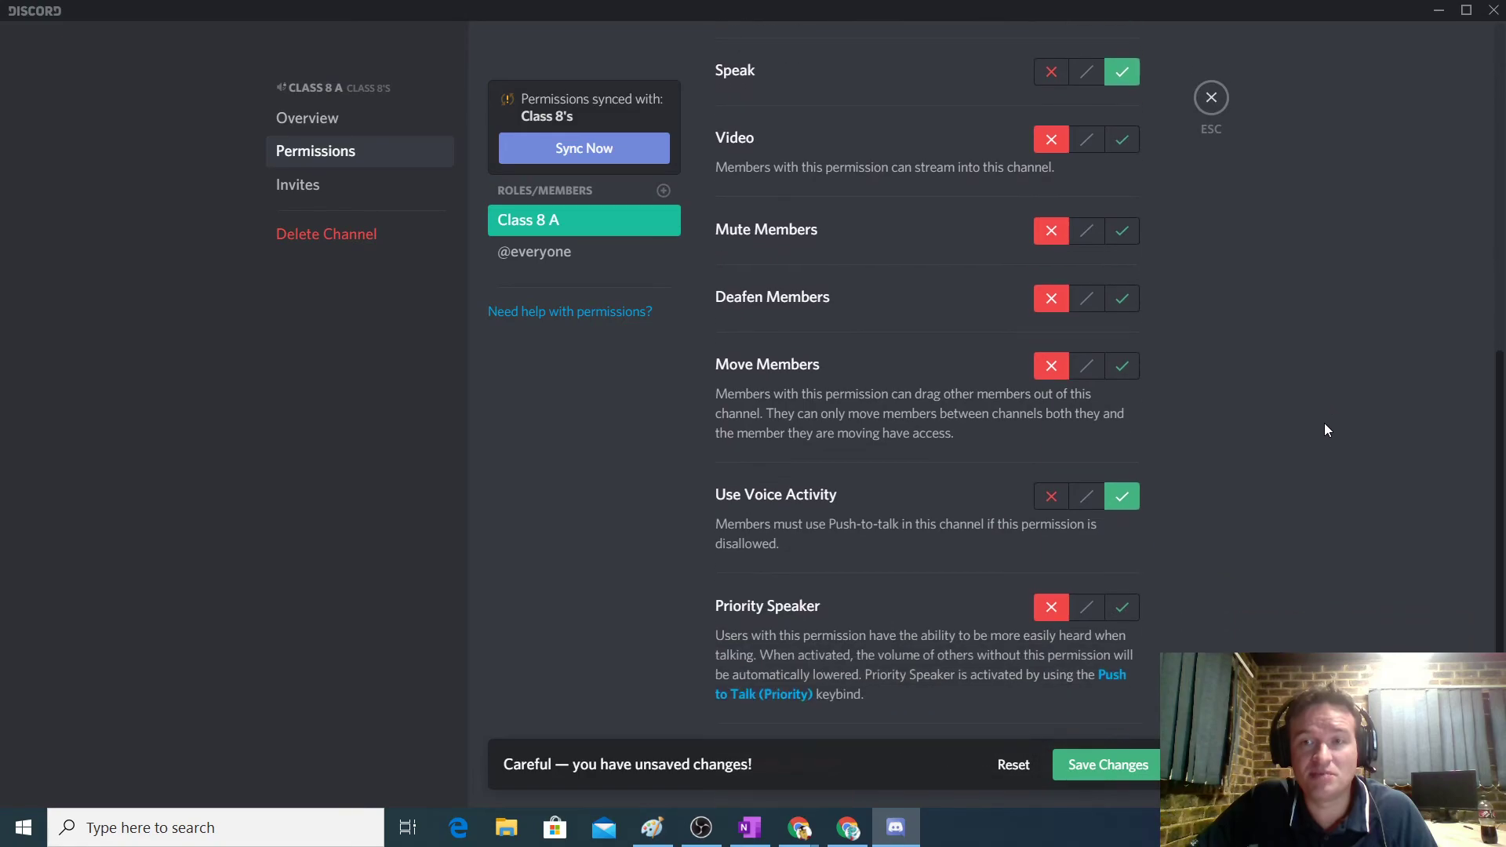
pyautogui.click(1141, 765)
# Step: Add the Student Body role to the Class 8 A channel and deny it Create Invite, Manage Channel, Manage Permissions and Manage Webhooks
pyautogui.click(667, 192)
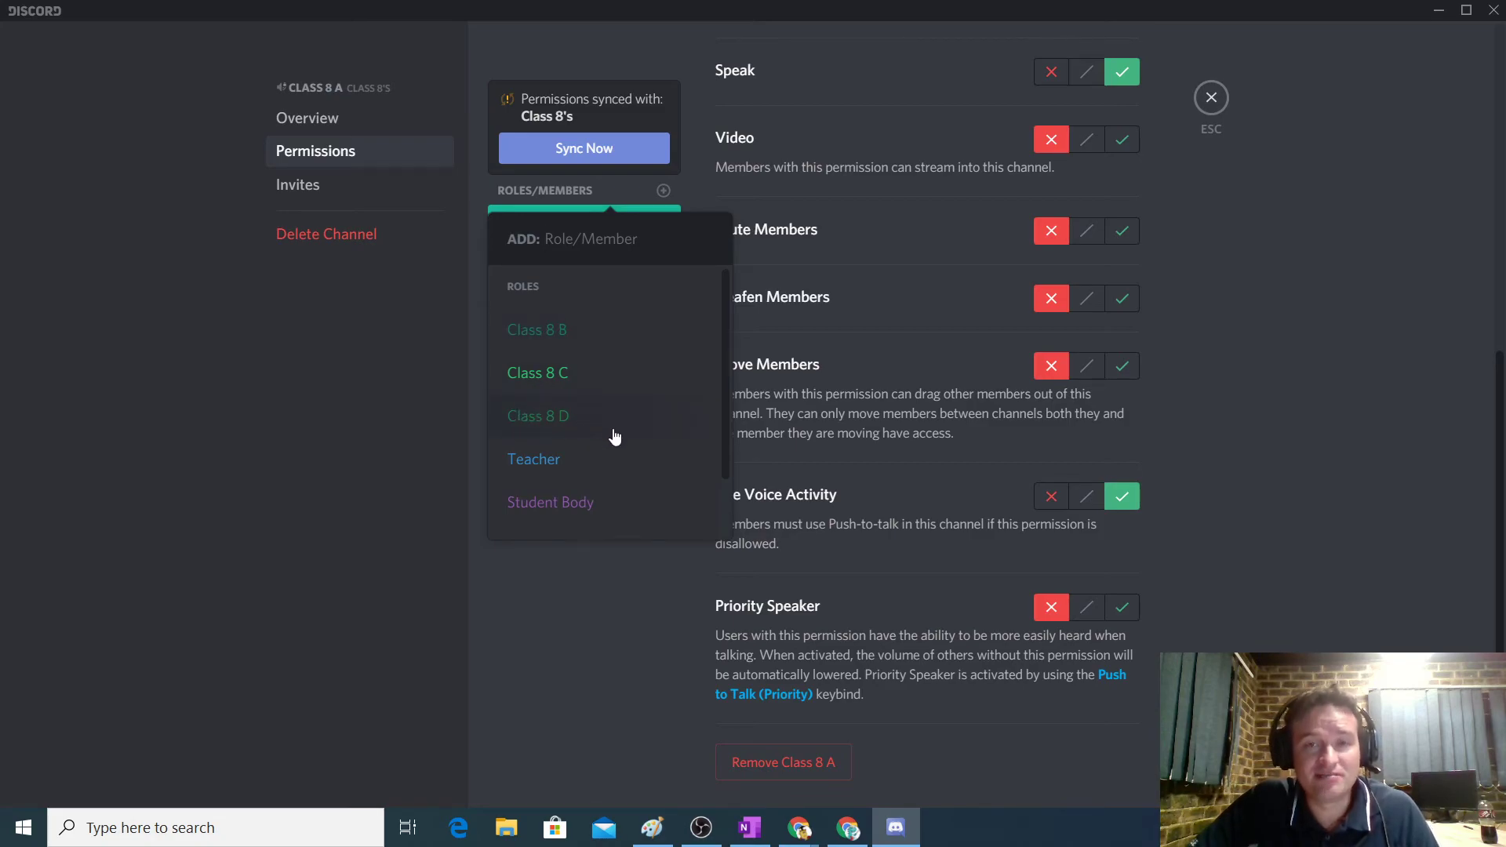
pyautogui.click(546, 505)
pyautogui.scroll(8, 1269, 227)
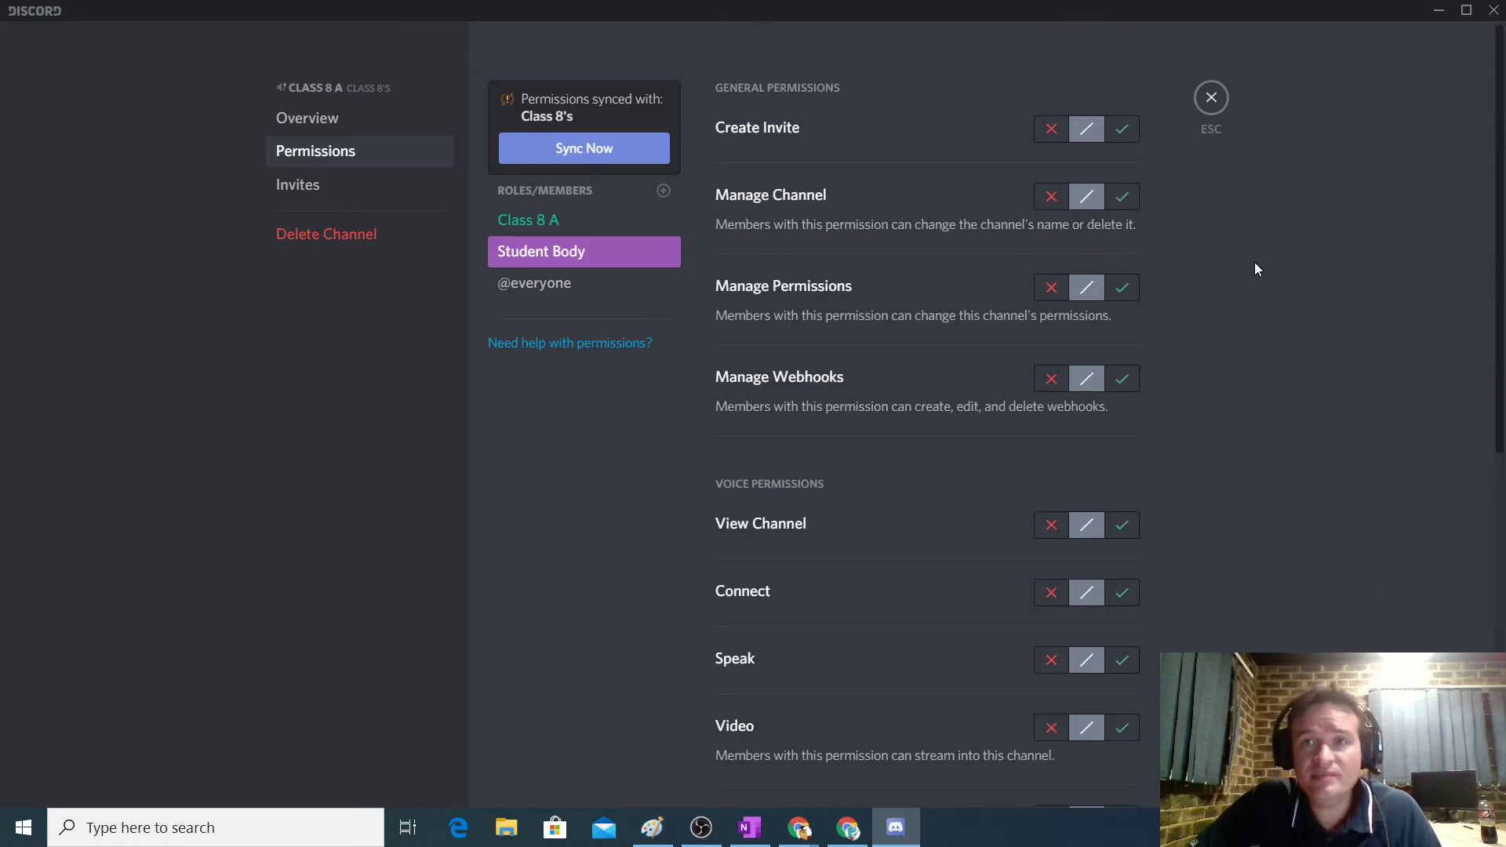
pyautogui.click(1052, 130)
pyautogui.click(1051, 197)
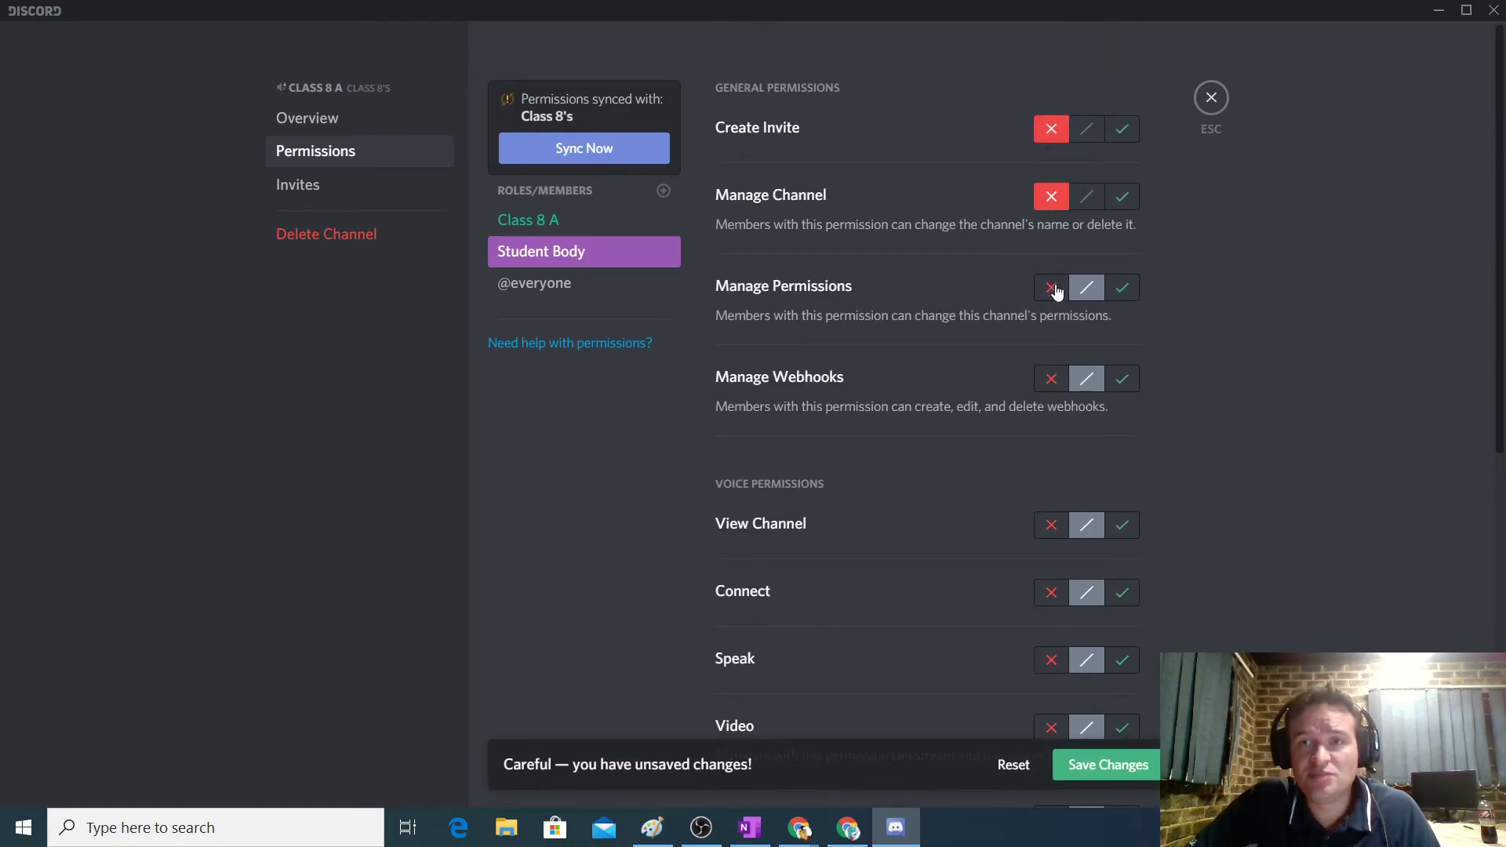
pyautogui.click(1051, 288)
pyautogui.click(1052, 378)
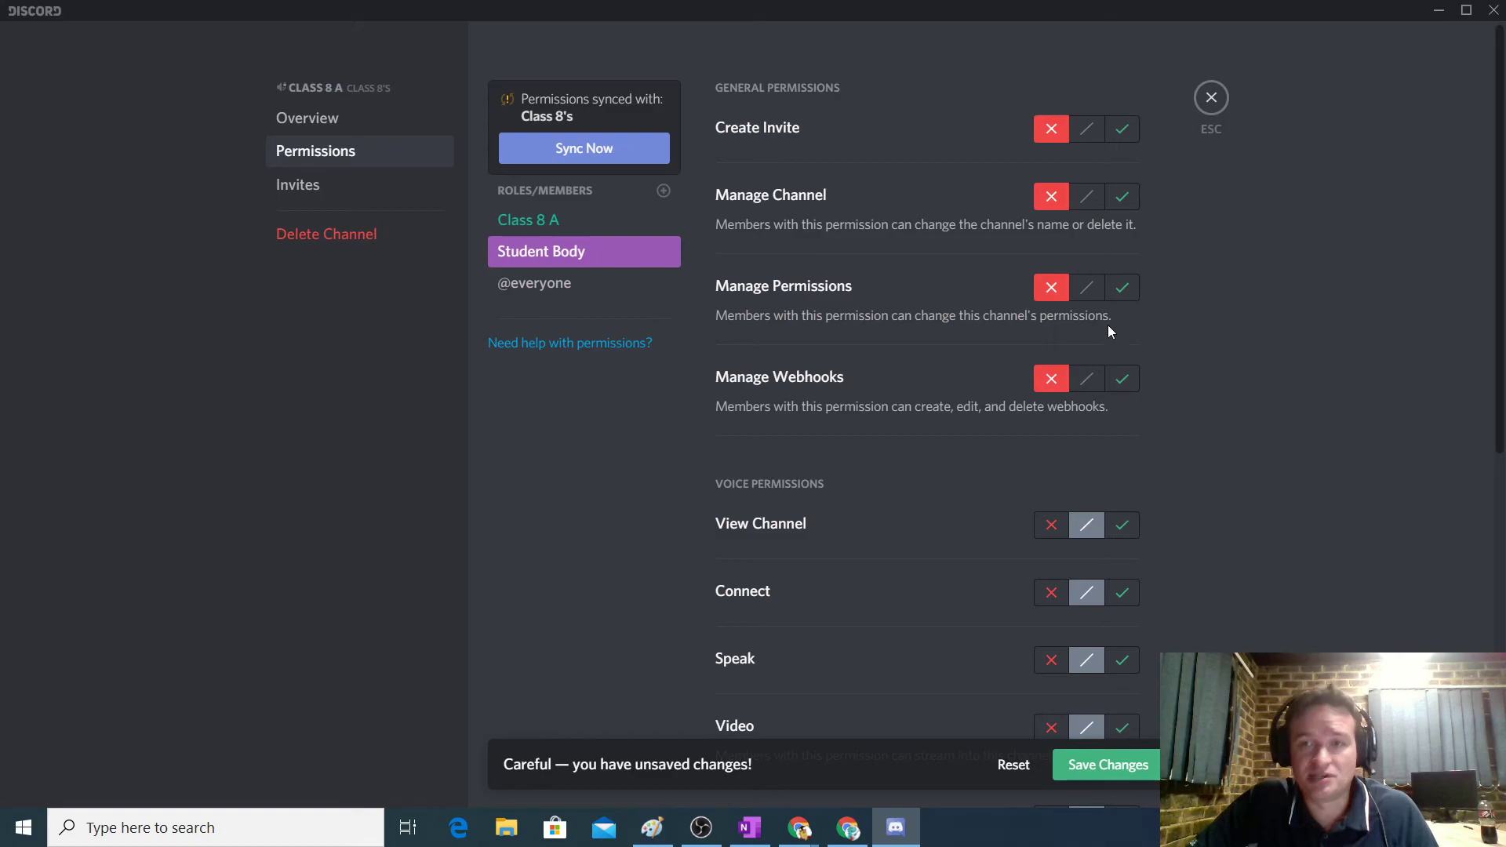
# Step: Allow the Student Body role View Channel, Connect and Speak in the Class 8 A channel, and deny it Video
pyautogui.scroll(-5, 1296, 377)
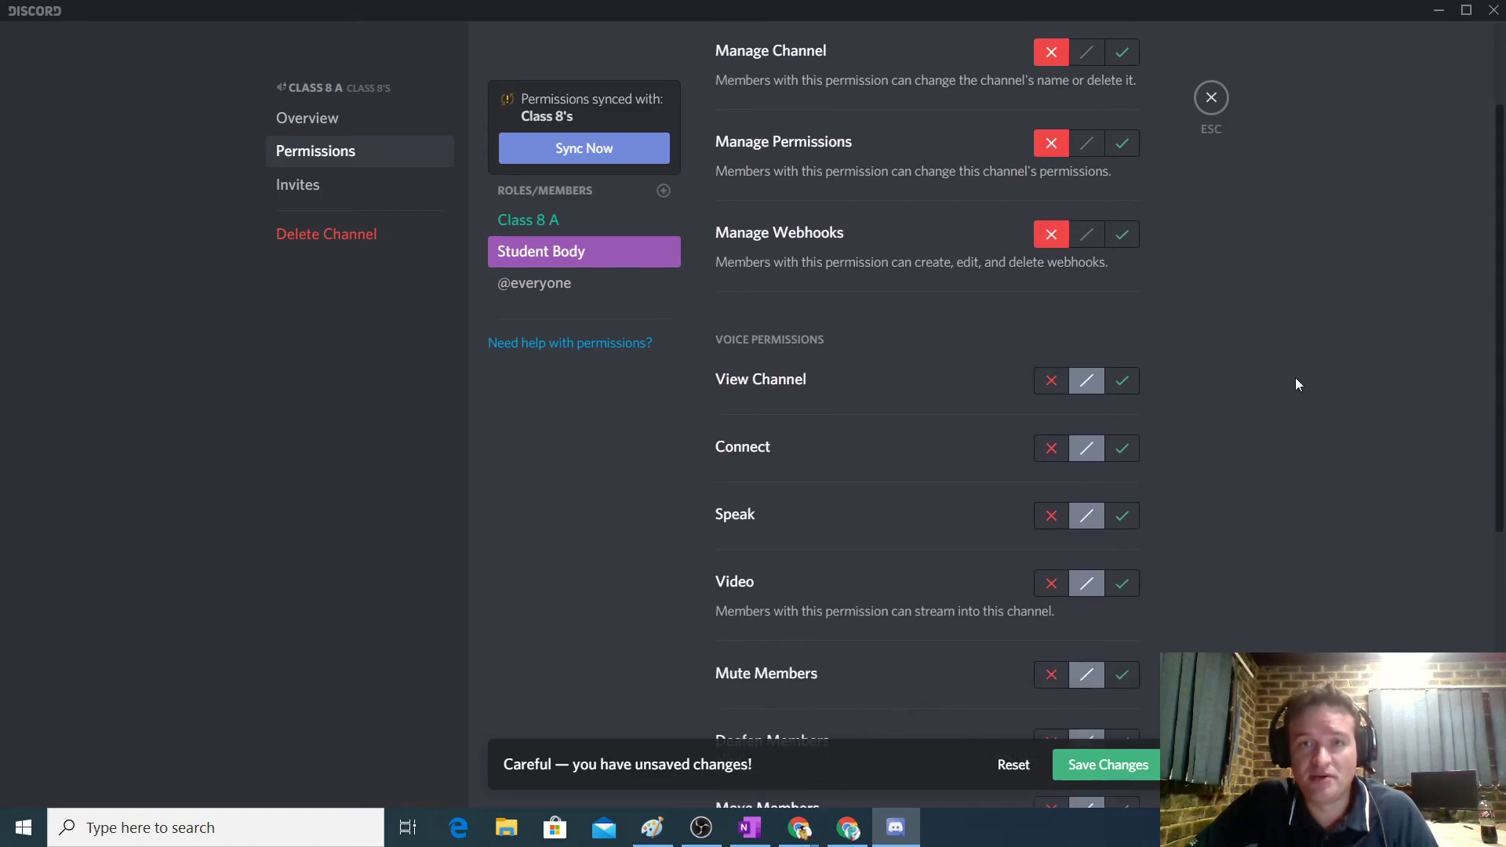
pyautogui.click(1122, 329)
pyautogui.click(1123, 397)
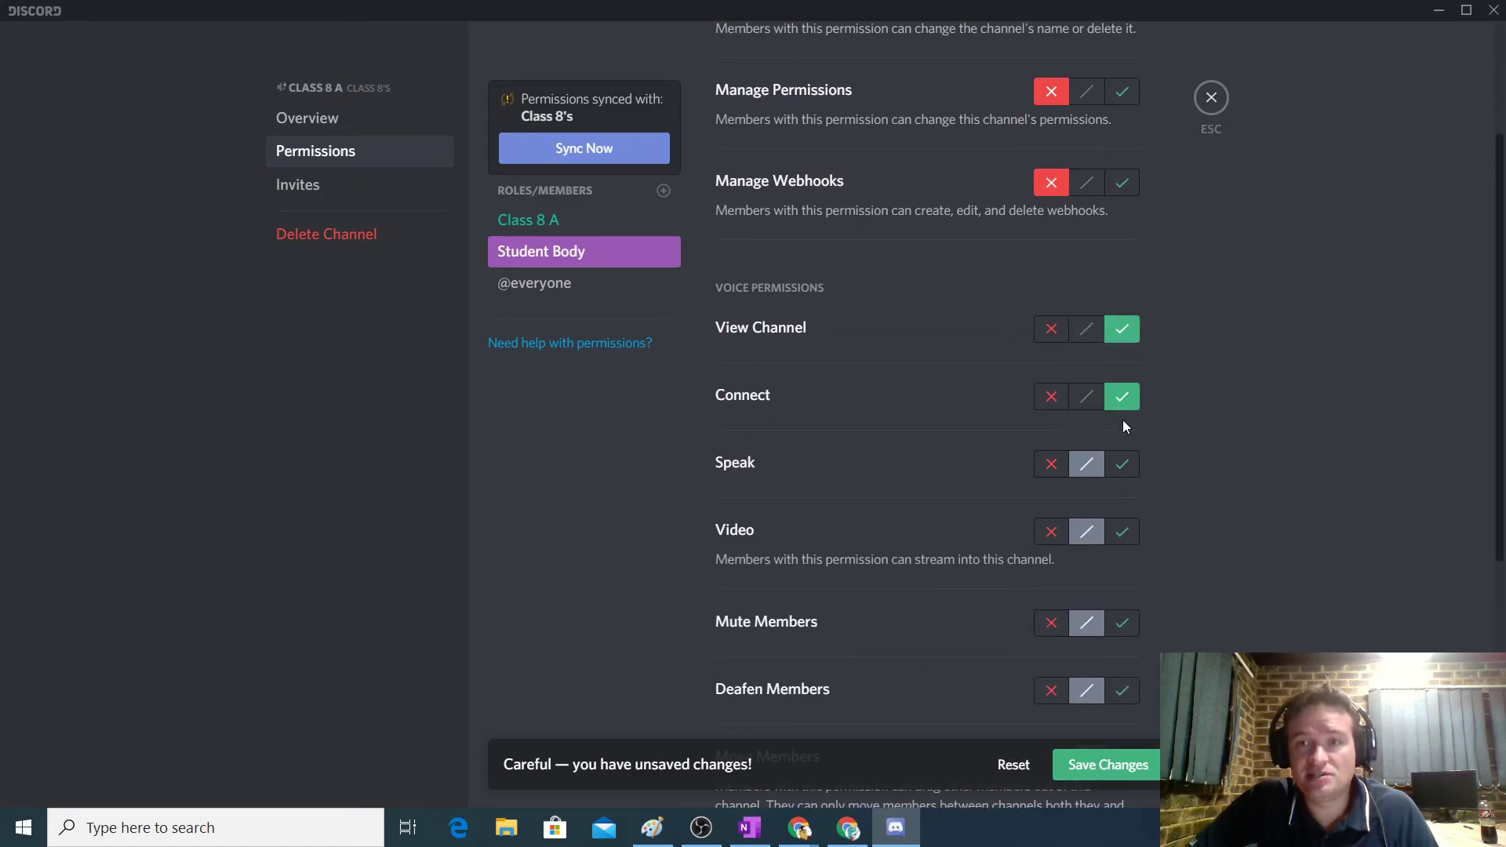
pyautogui.click(1125, 467)
pyautogui.click(1051, 532)
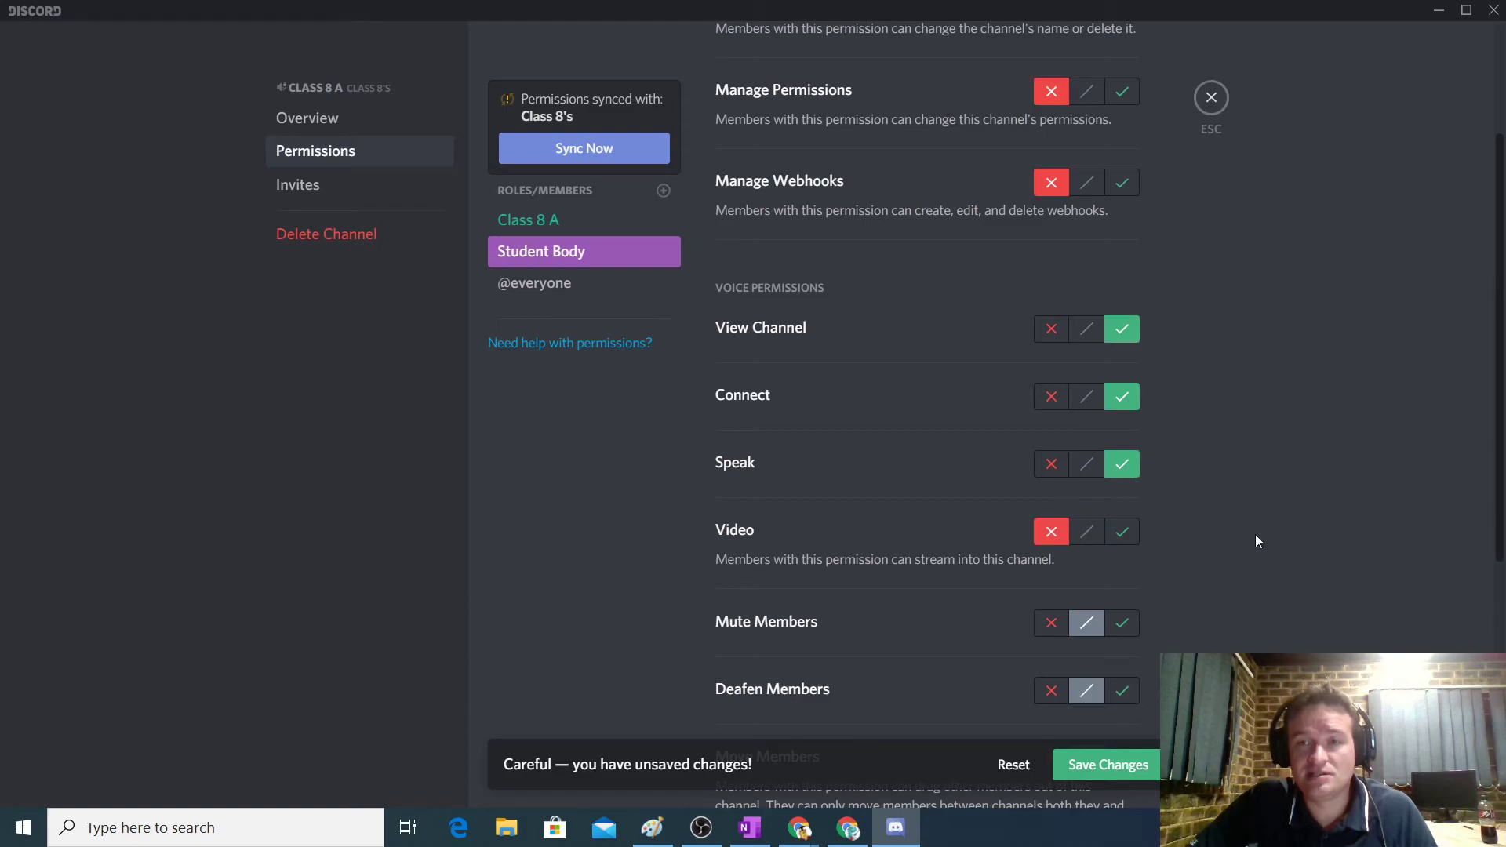
# Step: Allow the Student Body role Mute Members and Move Members in the Class 8 A channel, and deny it Deafen Members
pyautogui.scroll(-5, 1257, 537)
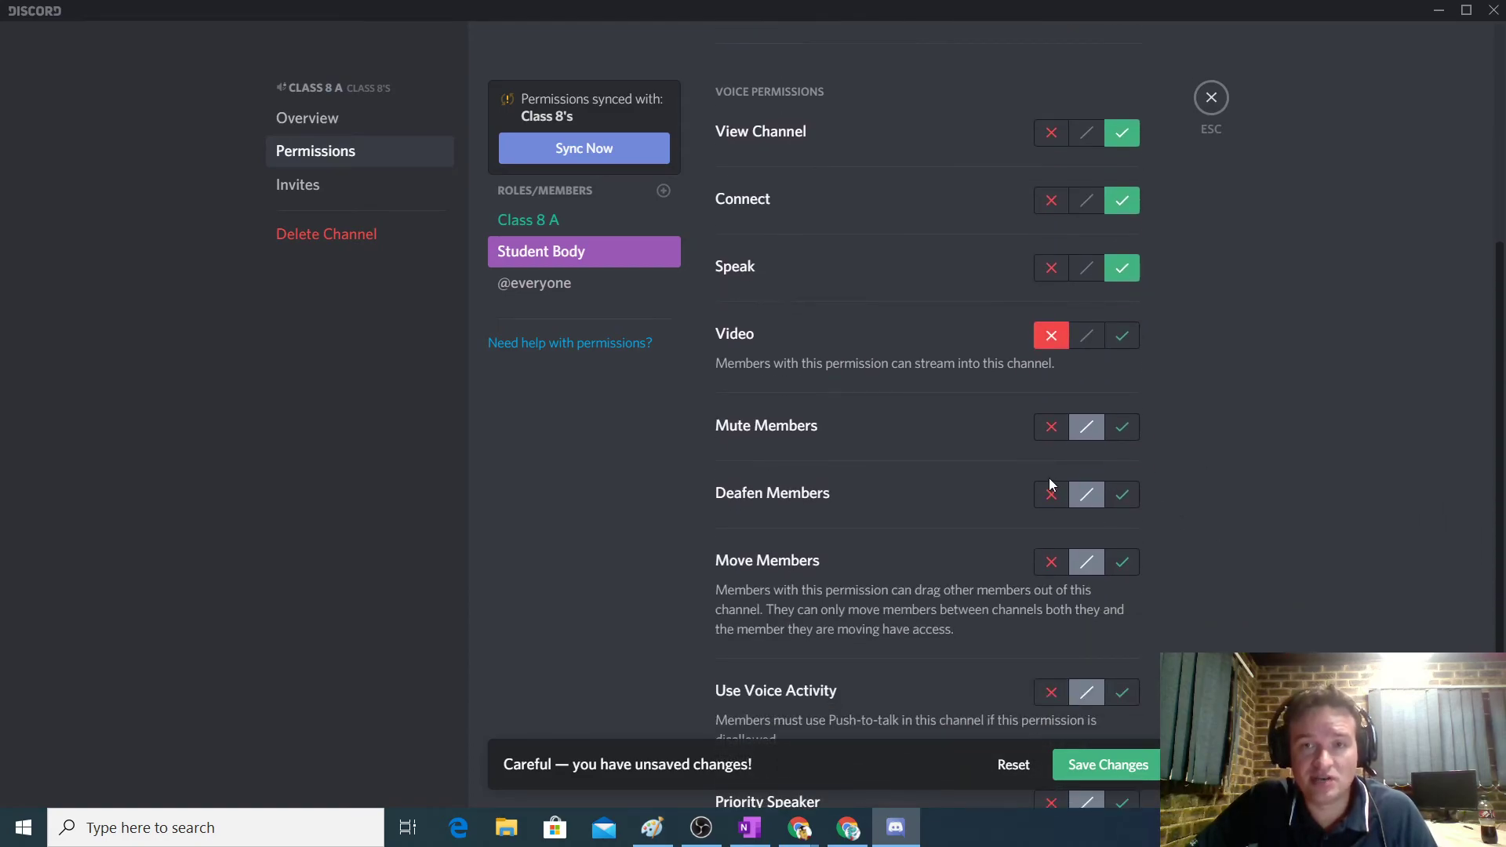
pyautogui.click(1122, 427)
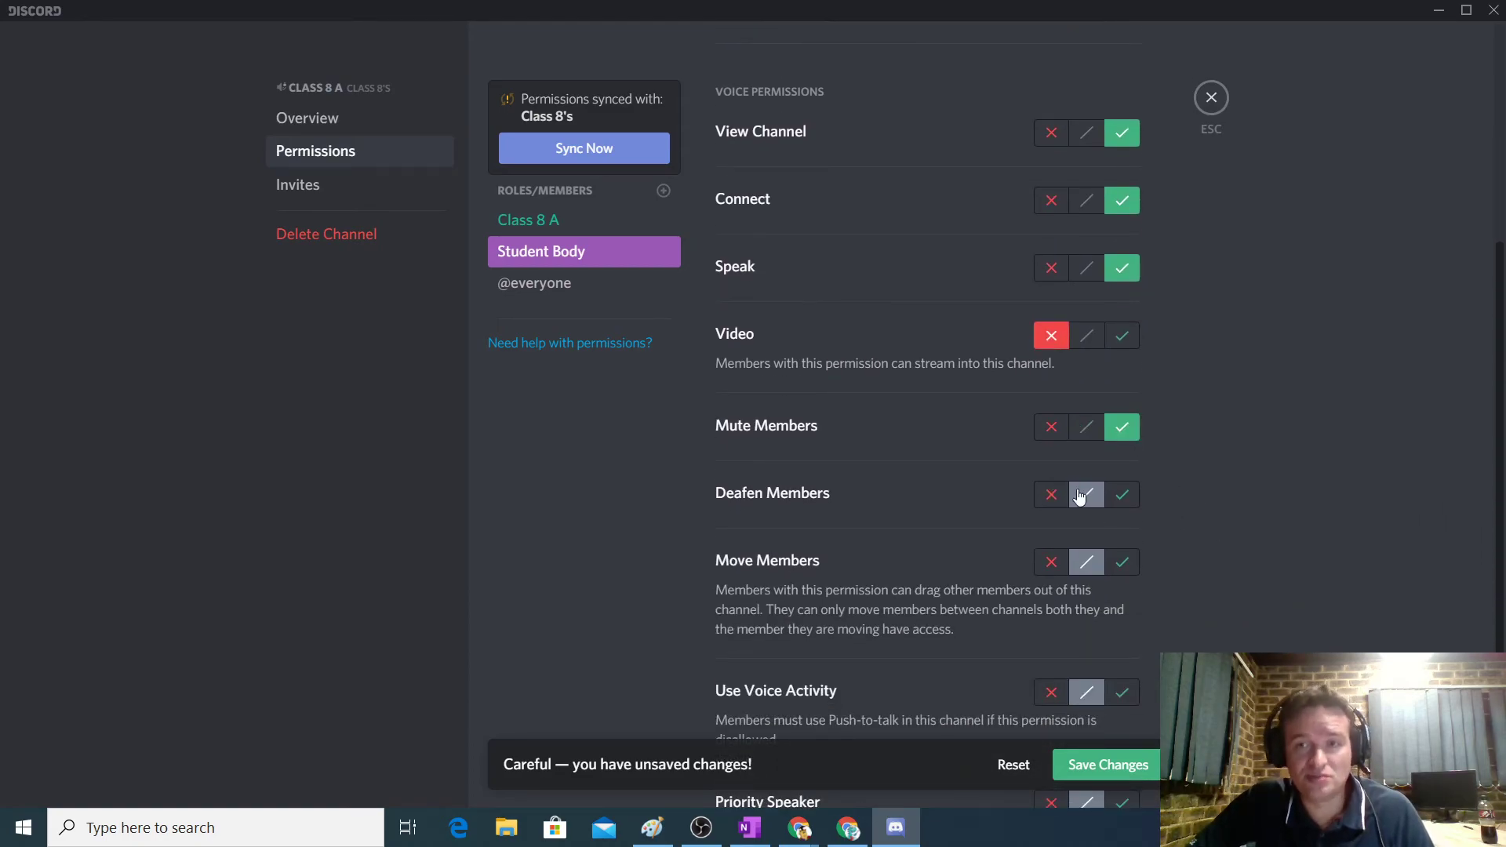
pyautogui.click(1050, 495)
pyautogui.click(1123, 561)
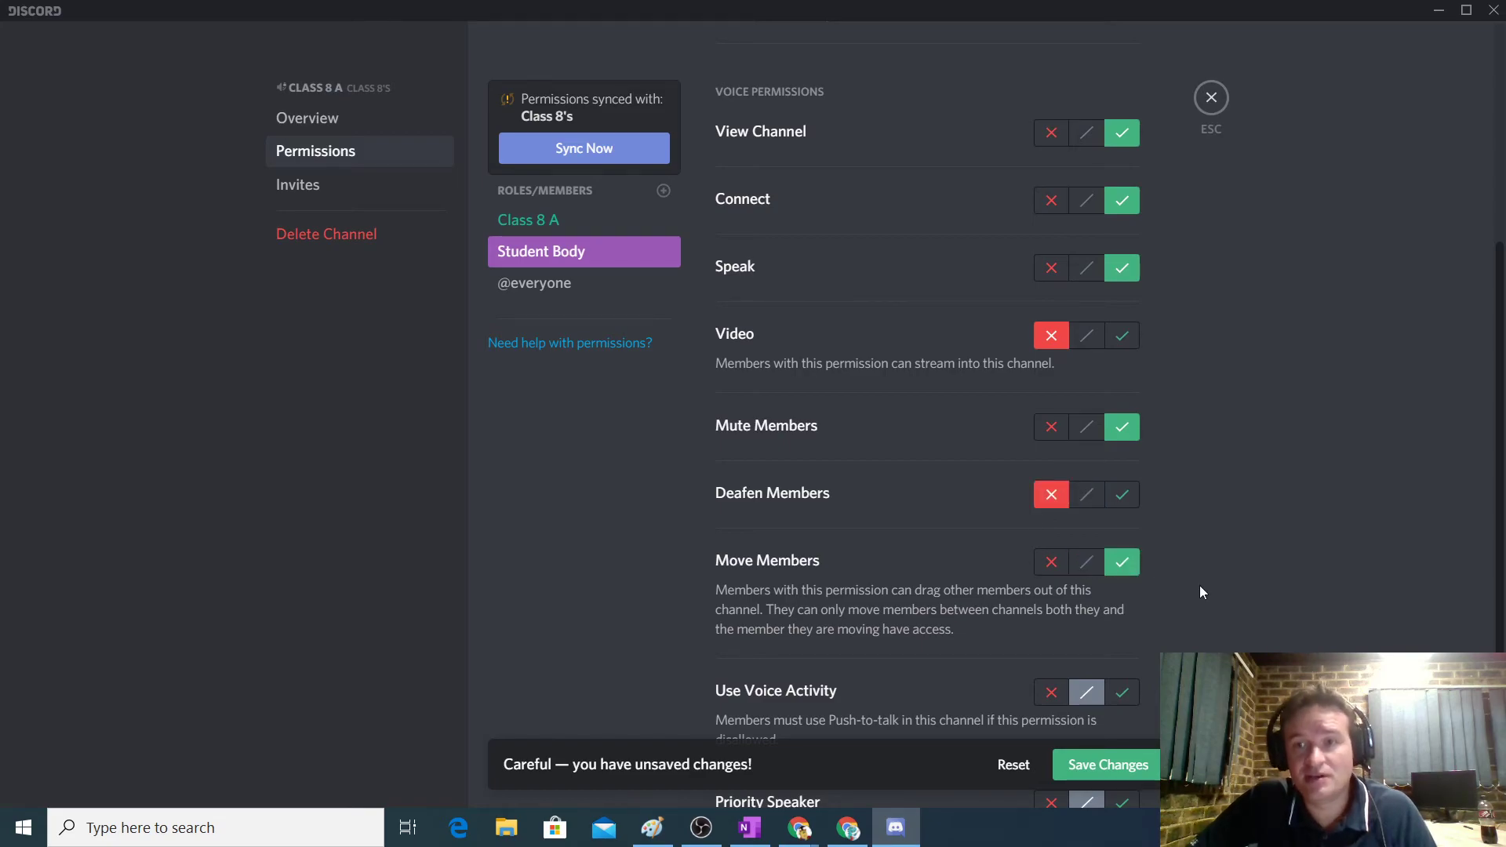
# Step: Allow the Student Body role Use Voice Activity, deny it Priority Speaker, and save the channel's permission changes
pyautogui.scroll(-2, 1230, 538)
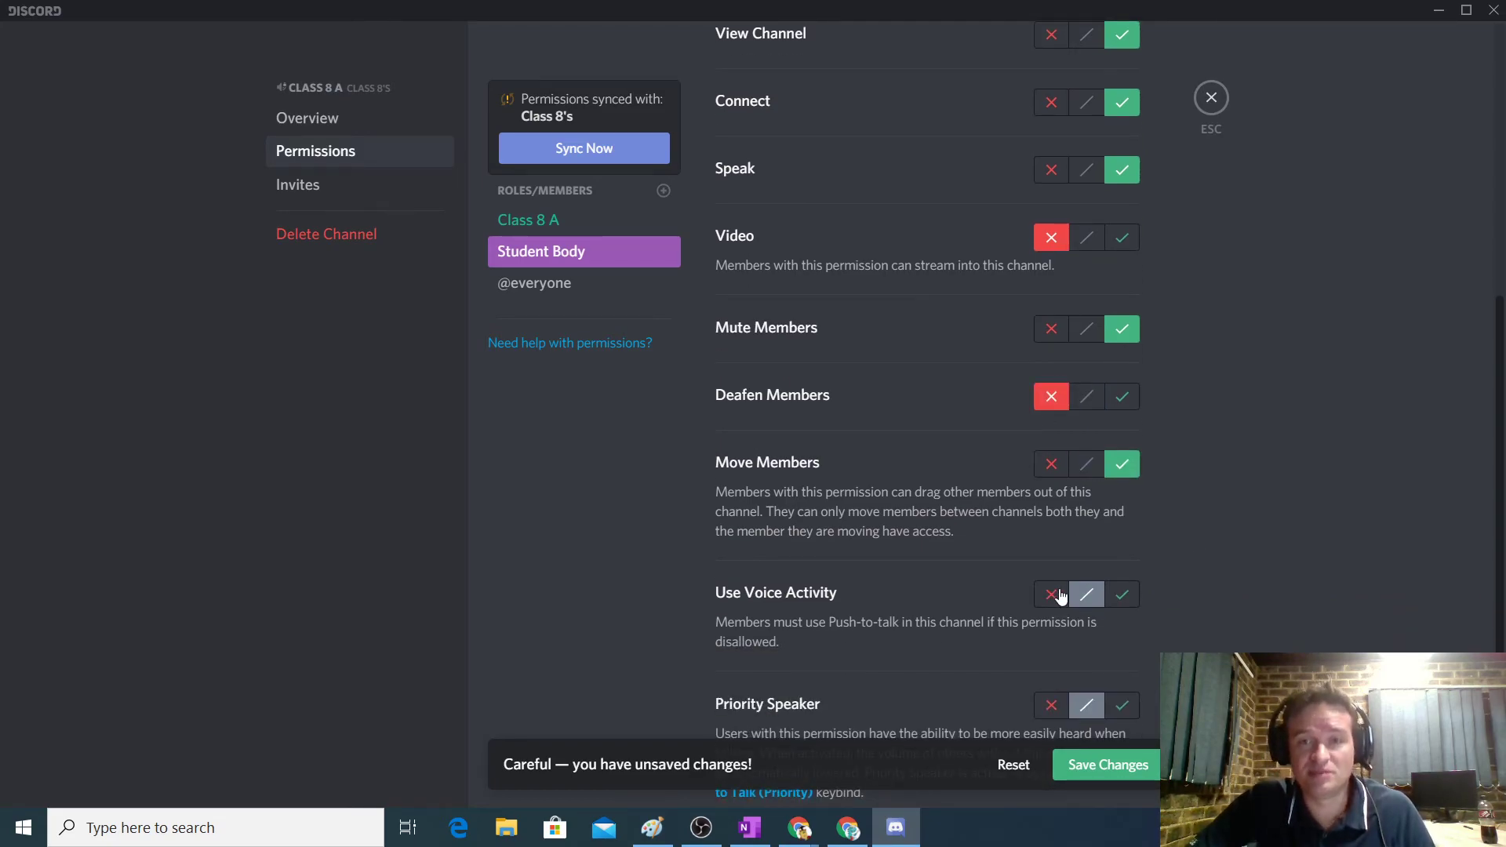
pyautogui.click(1123, 594)
pyautogui.scroll(-3, 1190, 581)
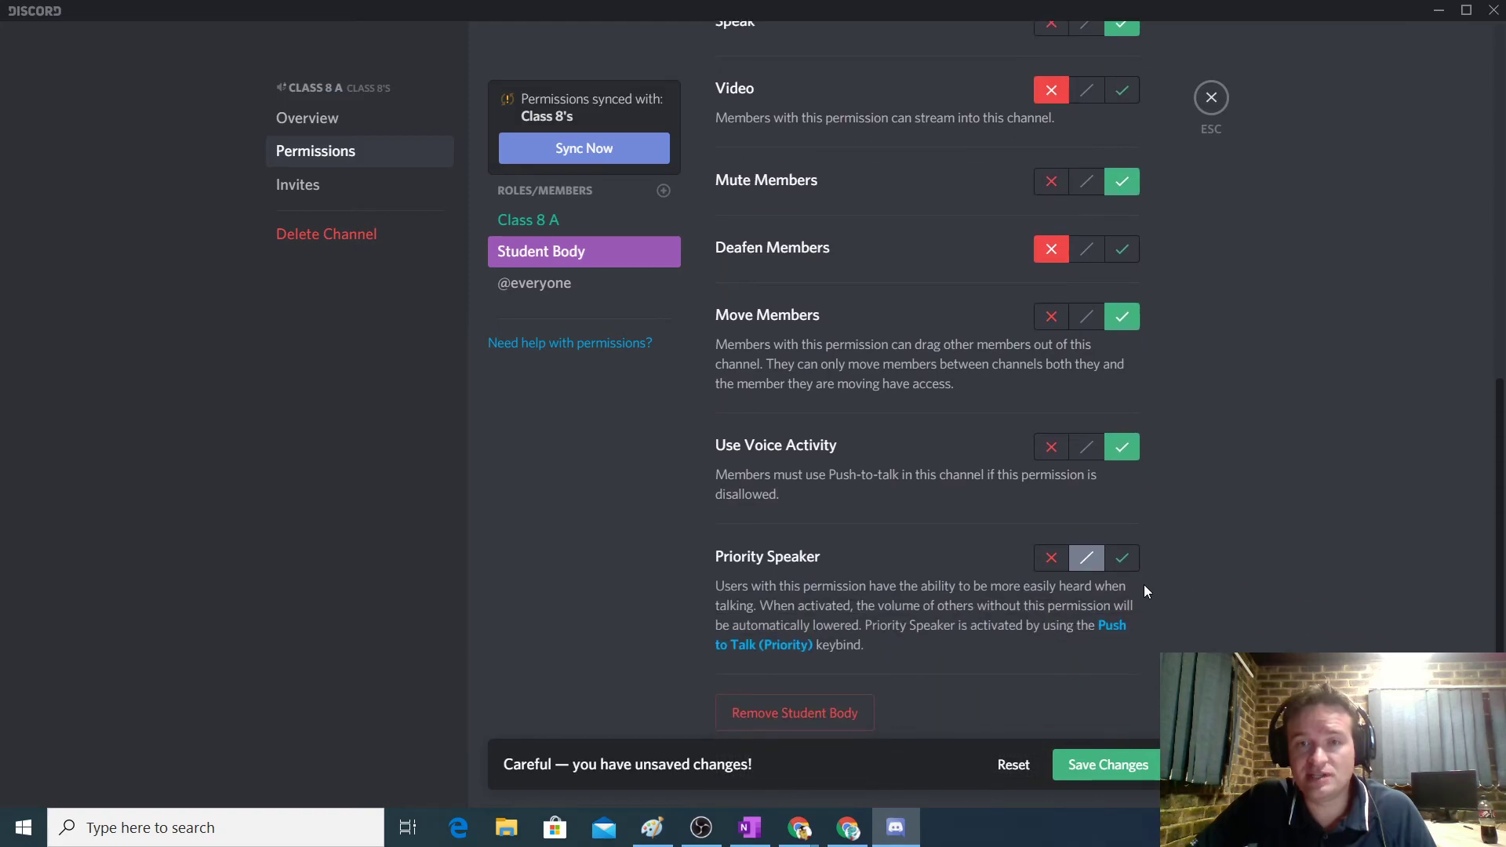
pyautogui.click(1051, 558)
pyautogui.scroll(2, 1243, 600)
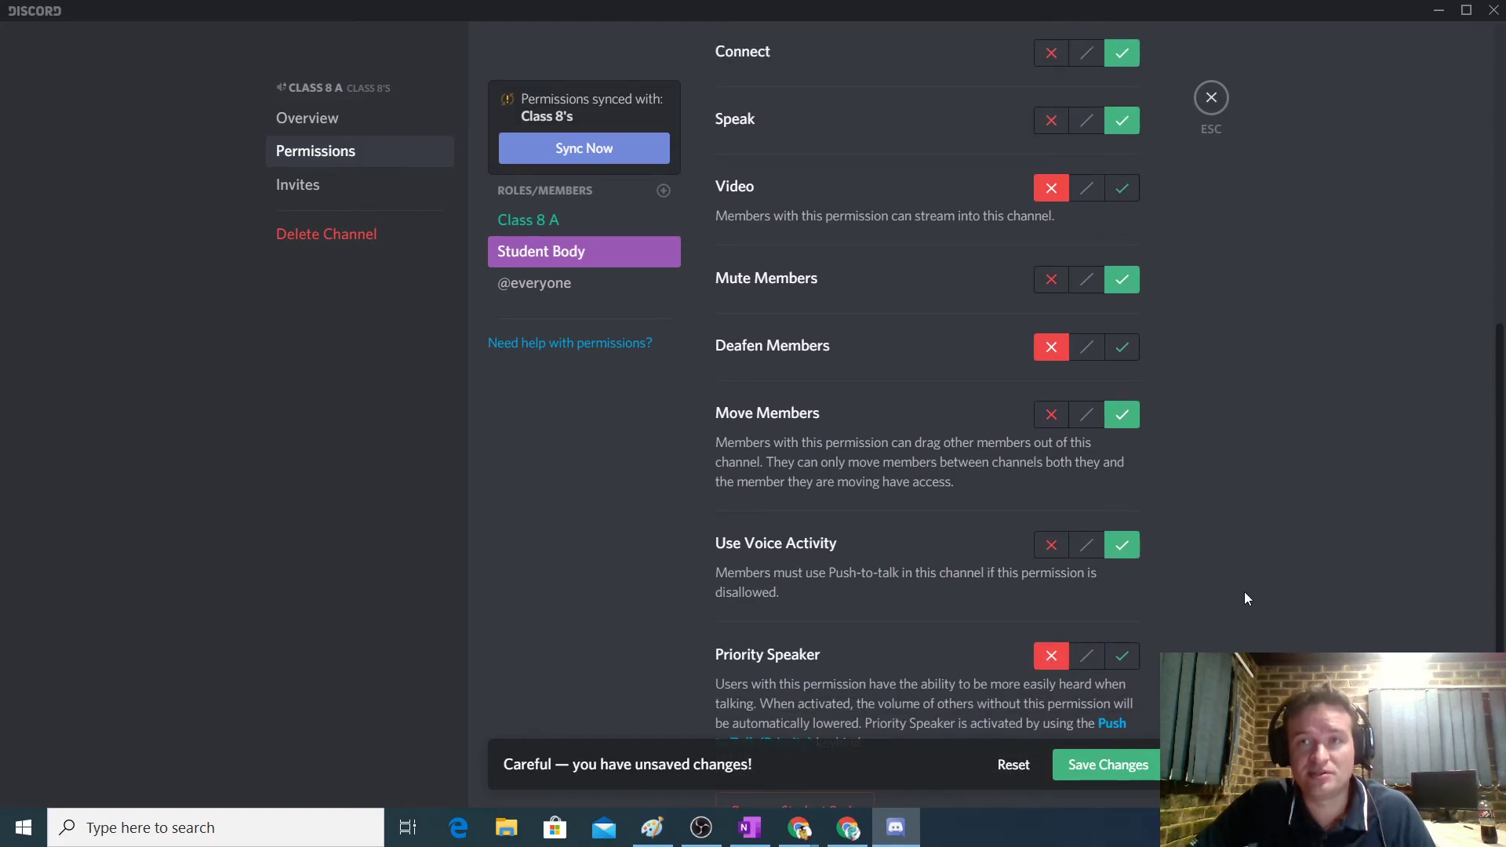
pyautogui.click(1114, 762)
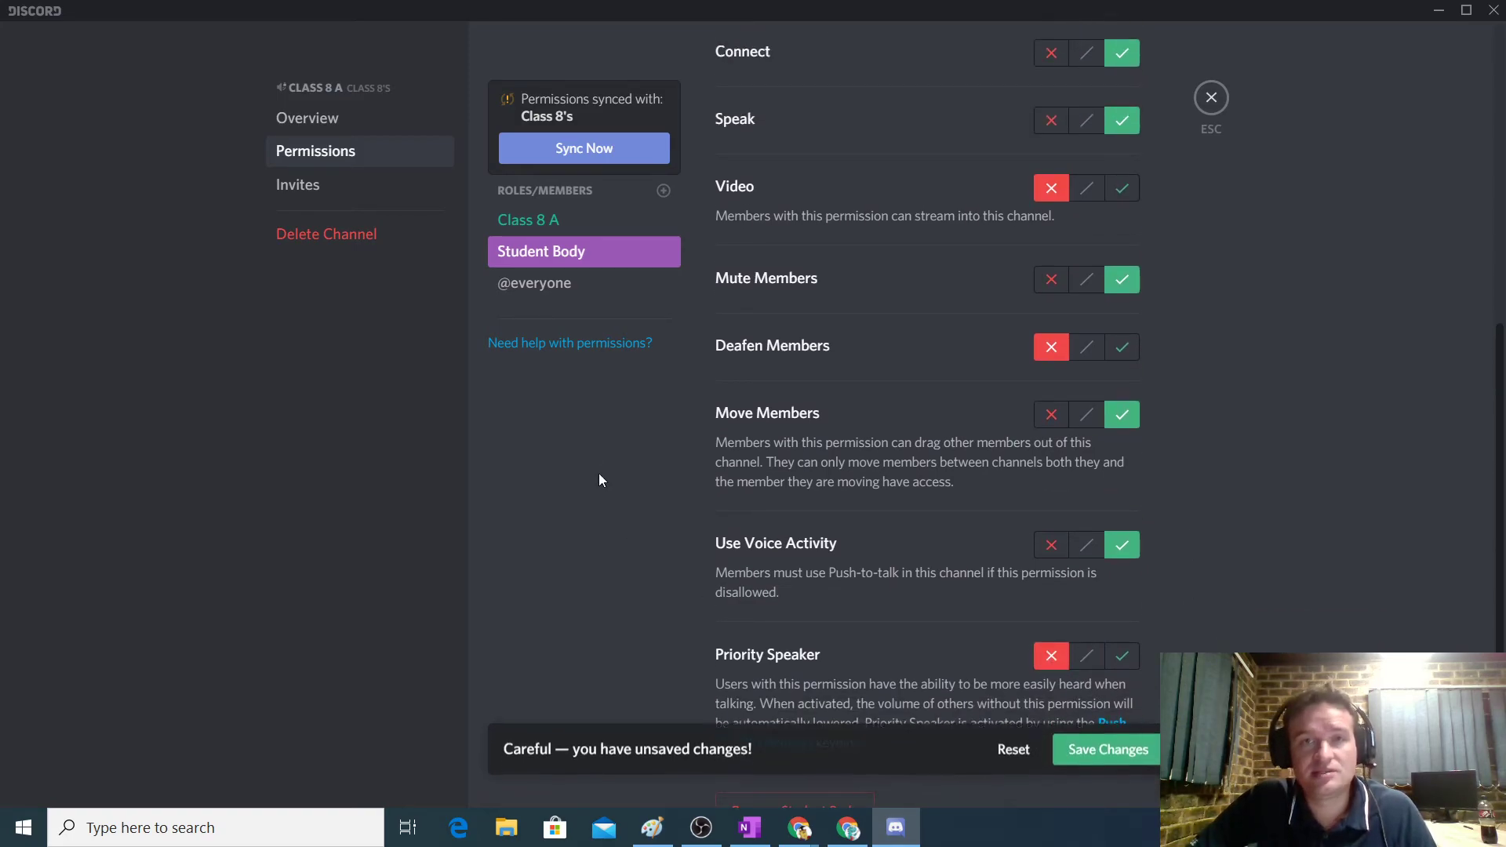
# Step: Add the Teacher role to the Class 8 A channel, allowing Create Invite and denying Manage Channel, Manage Permissions and Manage Webhooks
pyautogui.click(663, 191)
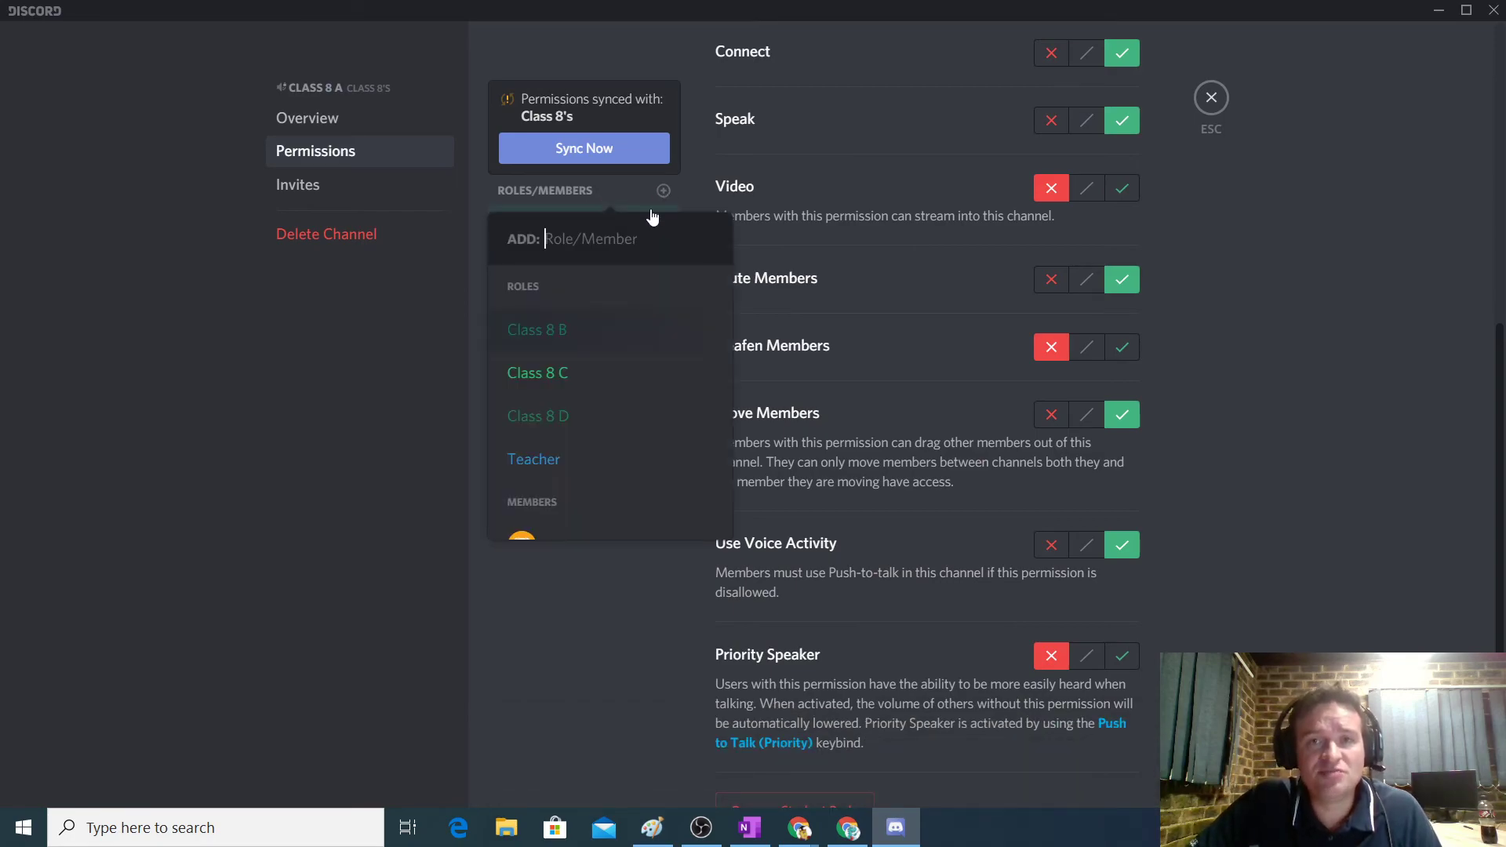
pyautogui.click(547, 463)
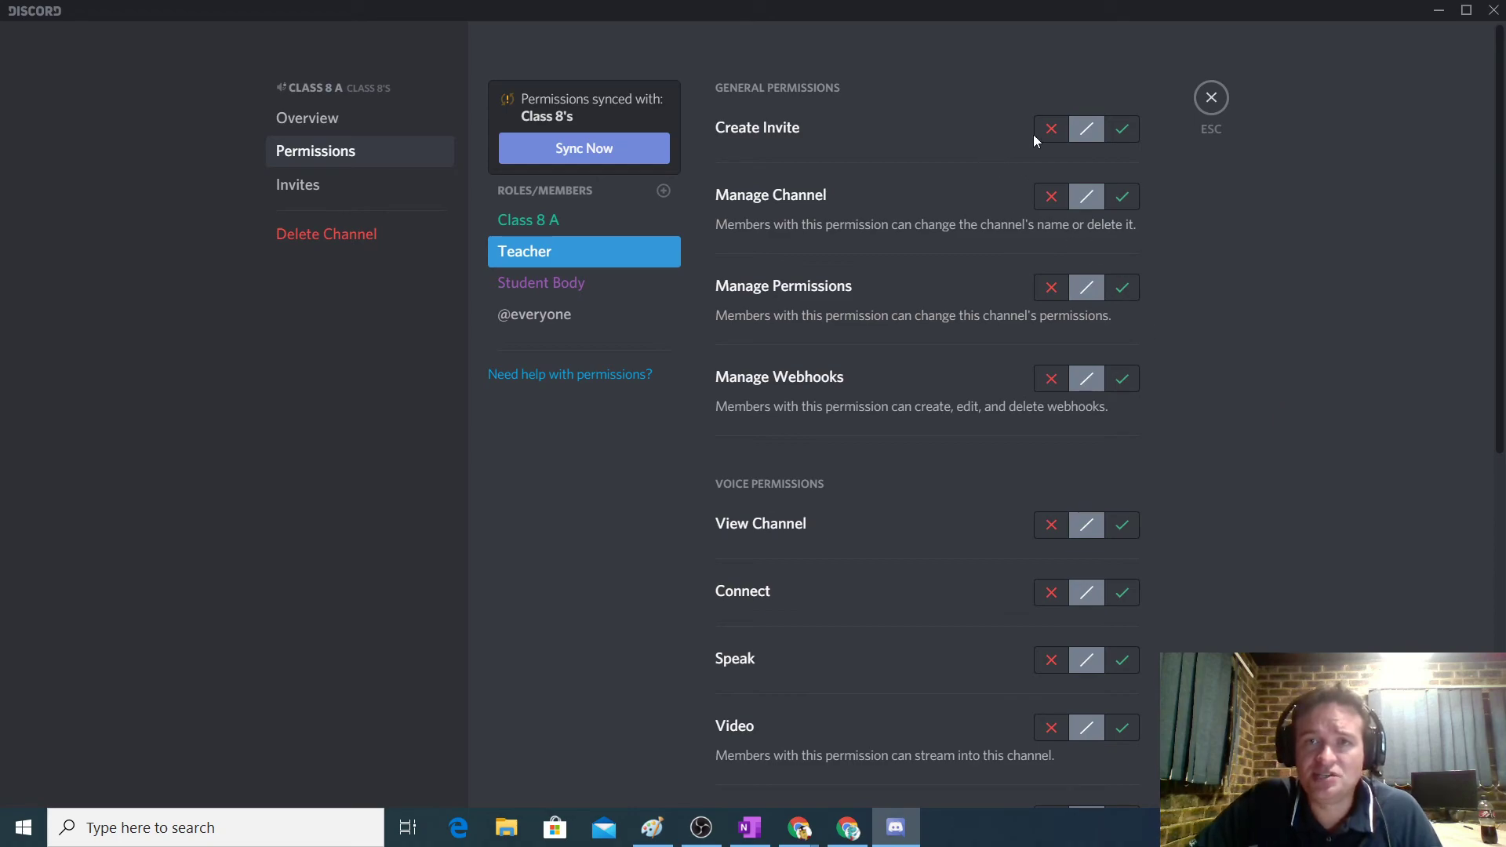
pyautogui.click(1122, 129)
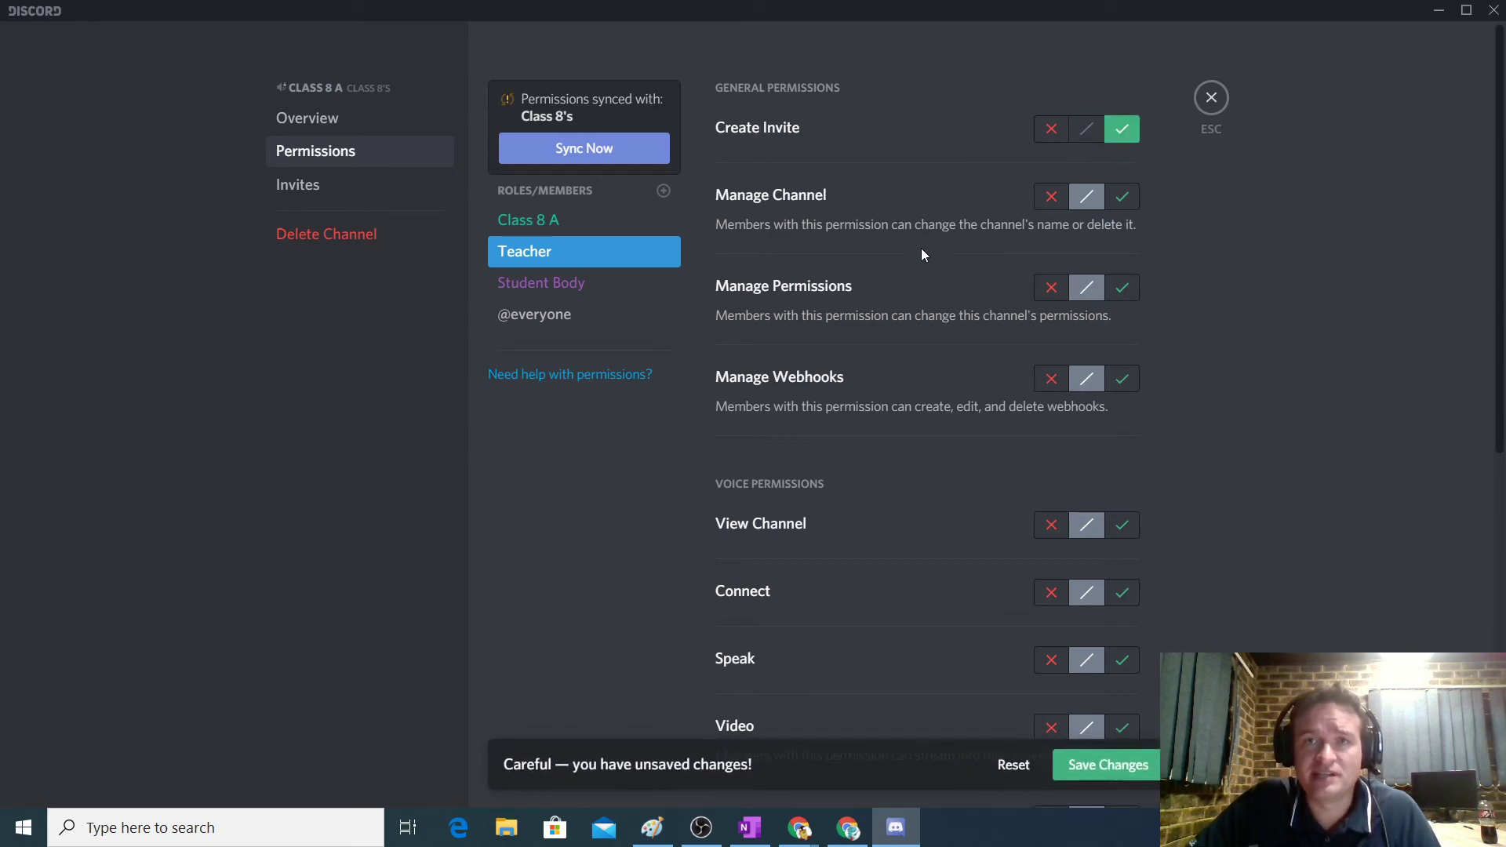
pyautogui.click(1051, 201)
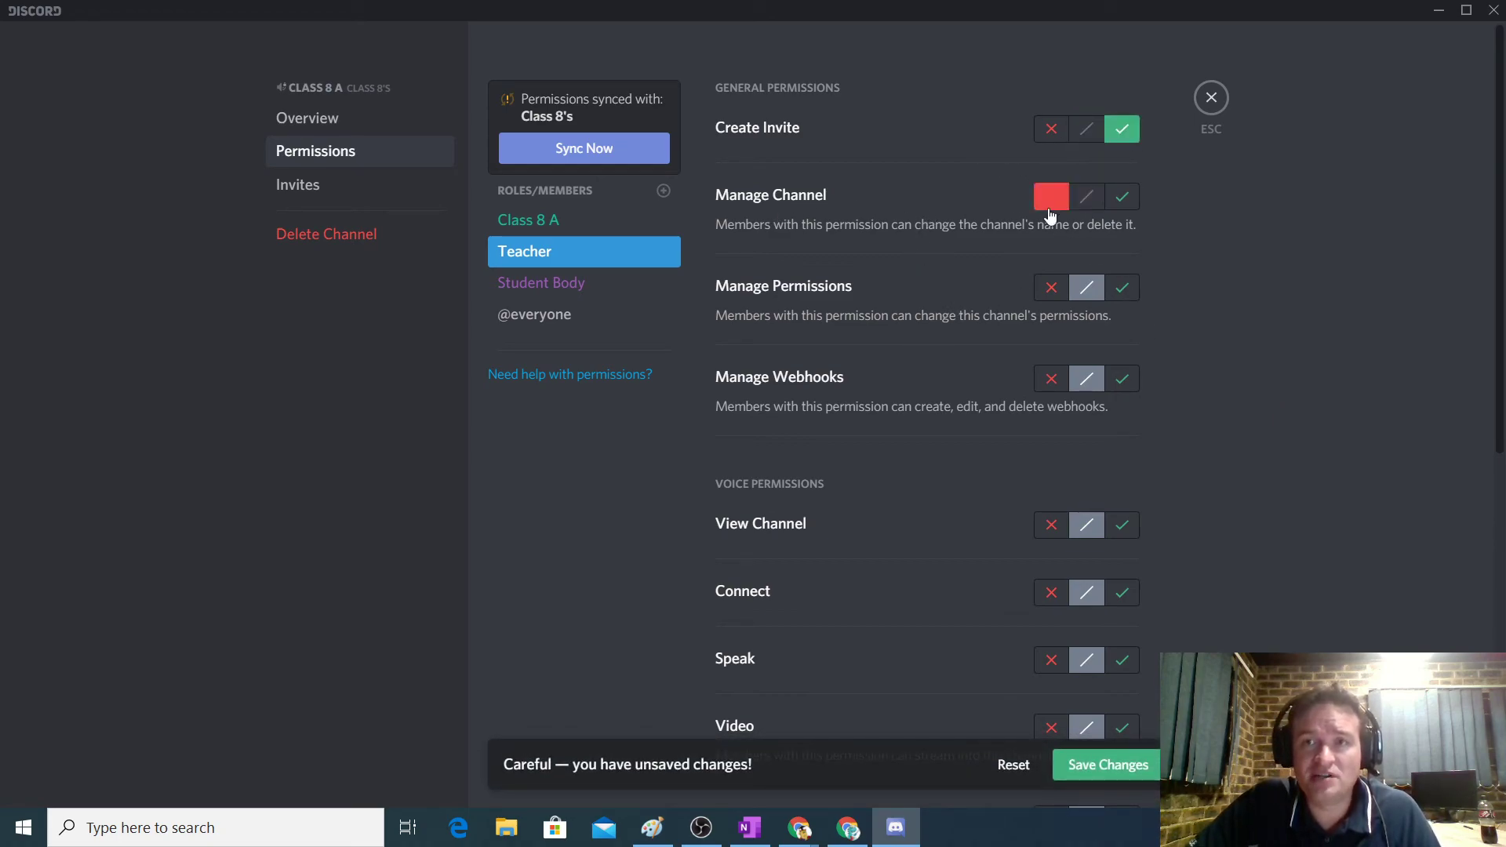
pyautogui.click(1051, 291)
pyautogui.click(1049, 382)
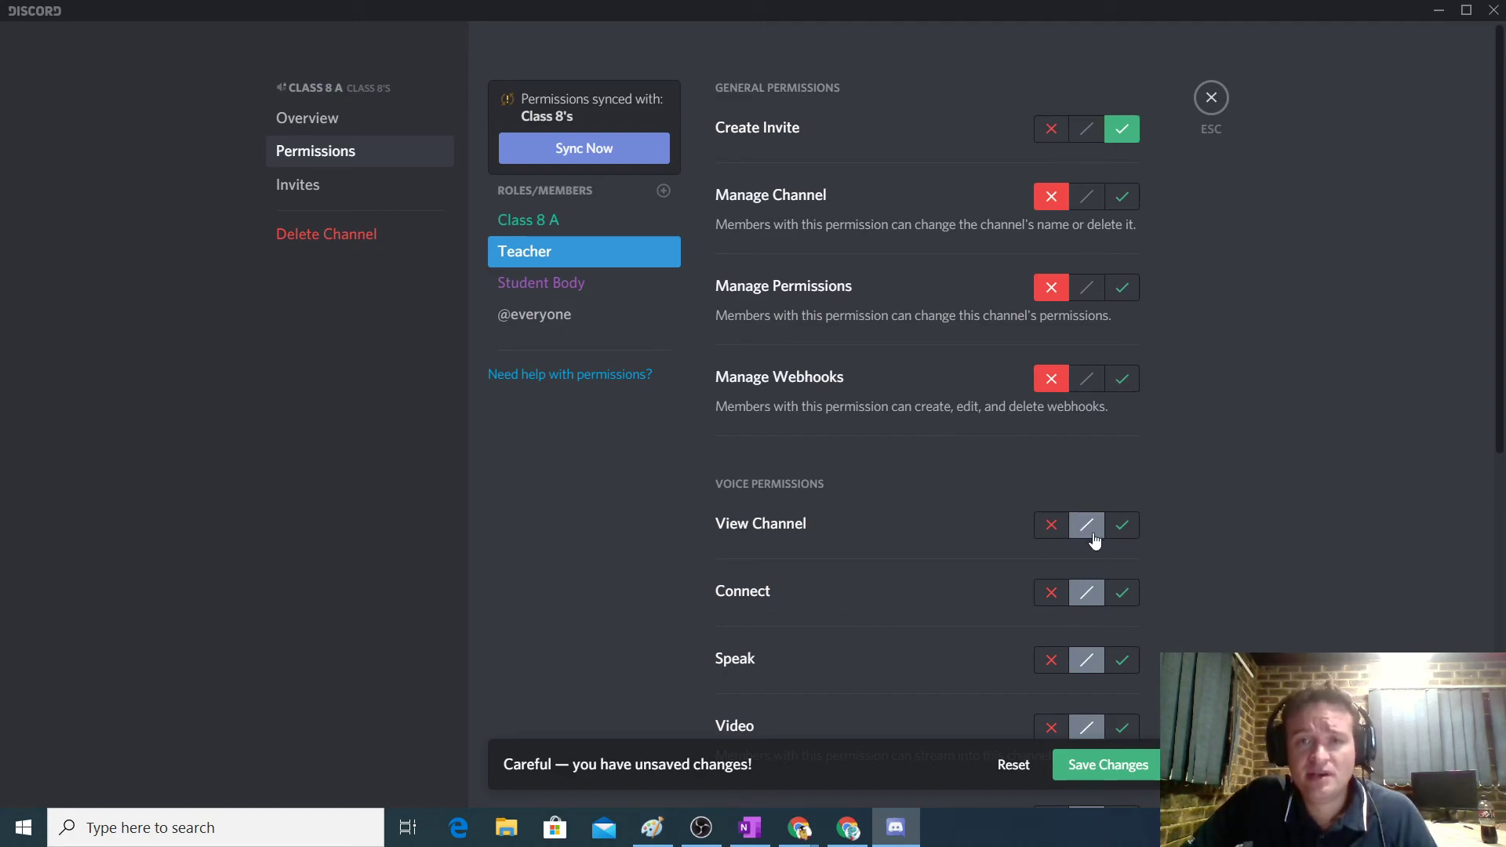
# Step: Allow the Teacher role the View Channel, Connect, Speak and Video permissions in the Class 8 A channel
pyautogui.click(1122, 525)
pyautogui.click(1131, 591)
pyautogui.scroll(-3, 1208, 522)
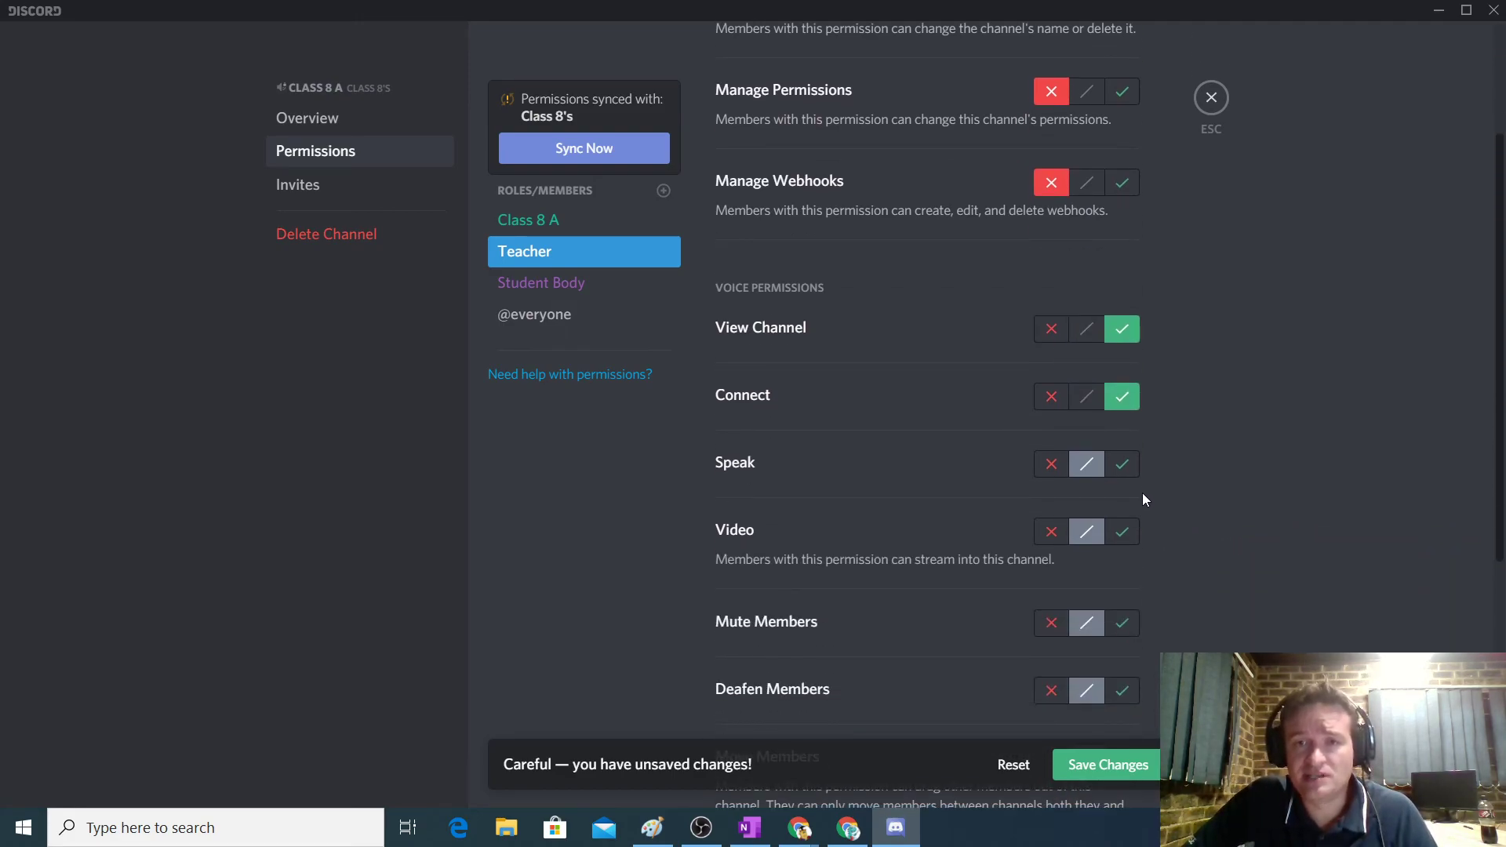
pyautogui.click(1126, 466)
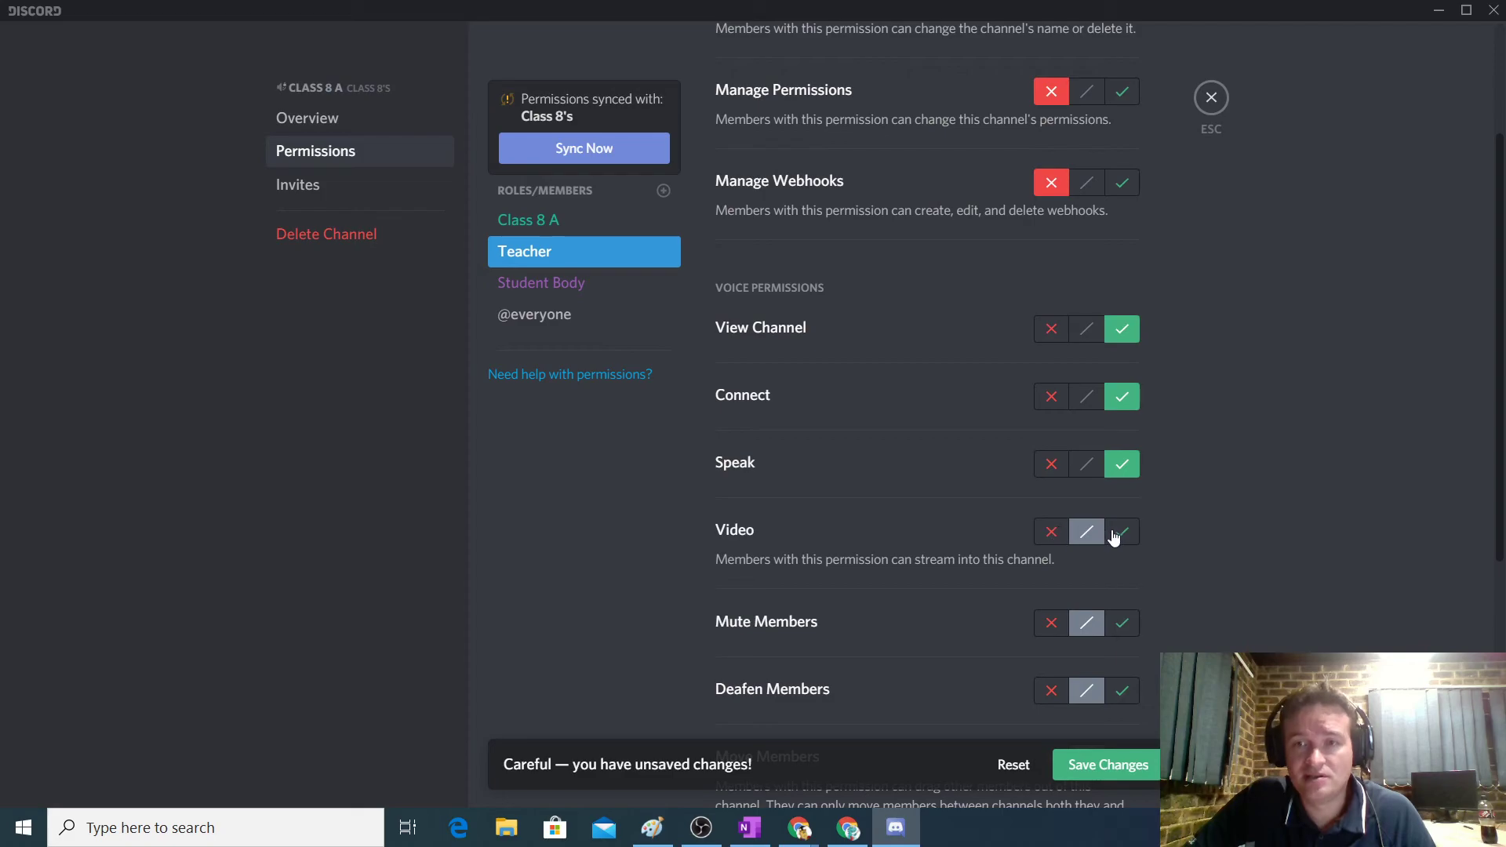
pyautogui.click(1122, 532)
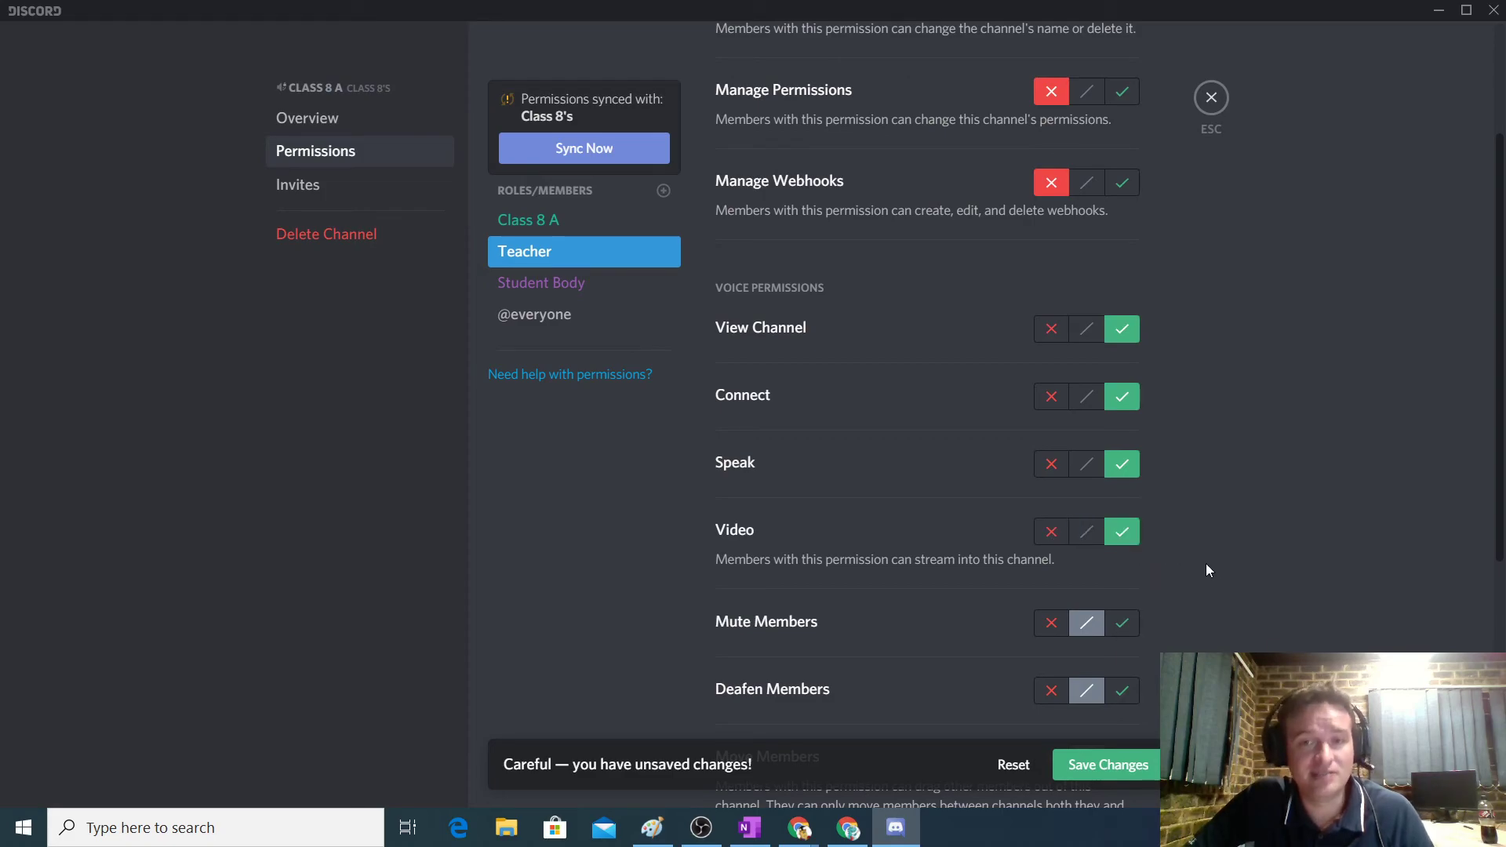
# Step: Allow the Teacher role Mute Members, Move Members and Use Voice Activity in the Class 8 A channel, and deny it Deafen Members
pyautogui.scroll(-3, 1206, 563)
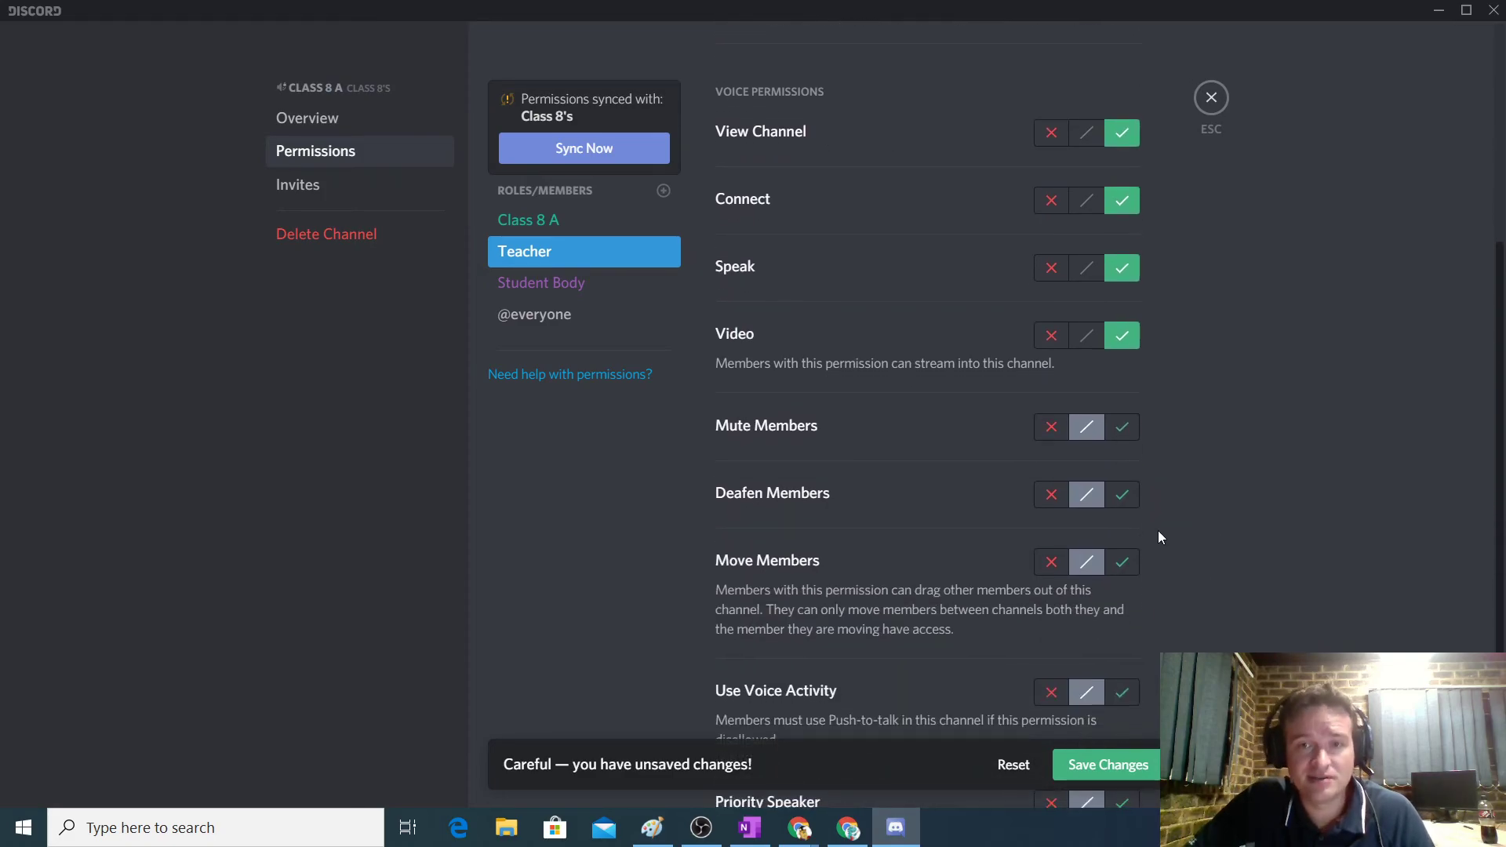
pyautogui.click(1050, 496)
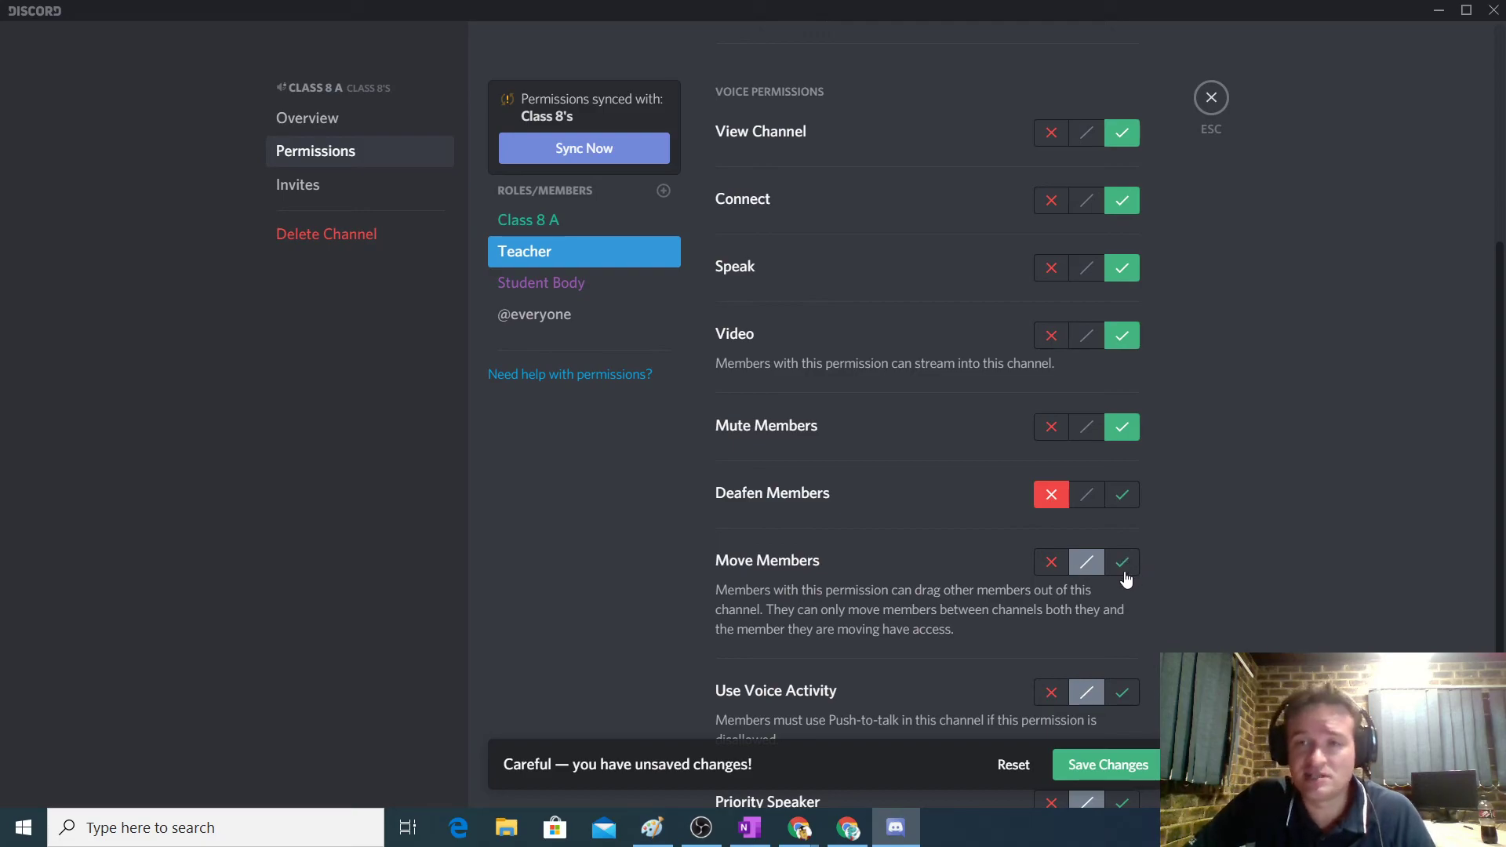
pyautogui.click(1122, 563)
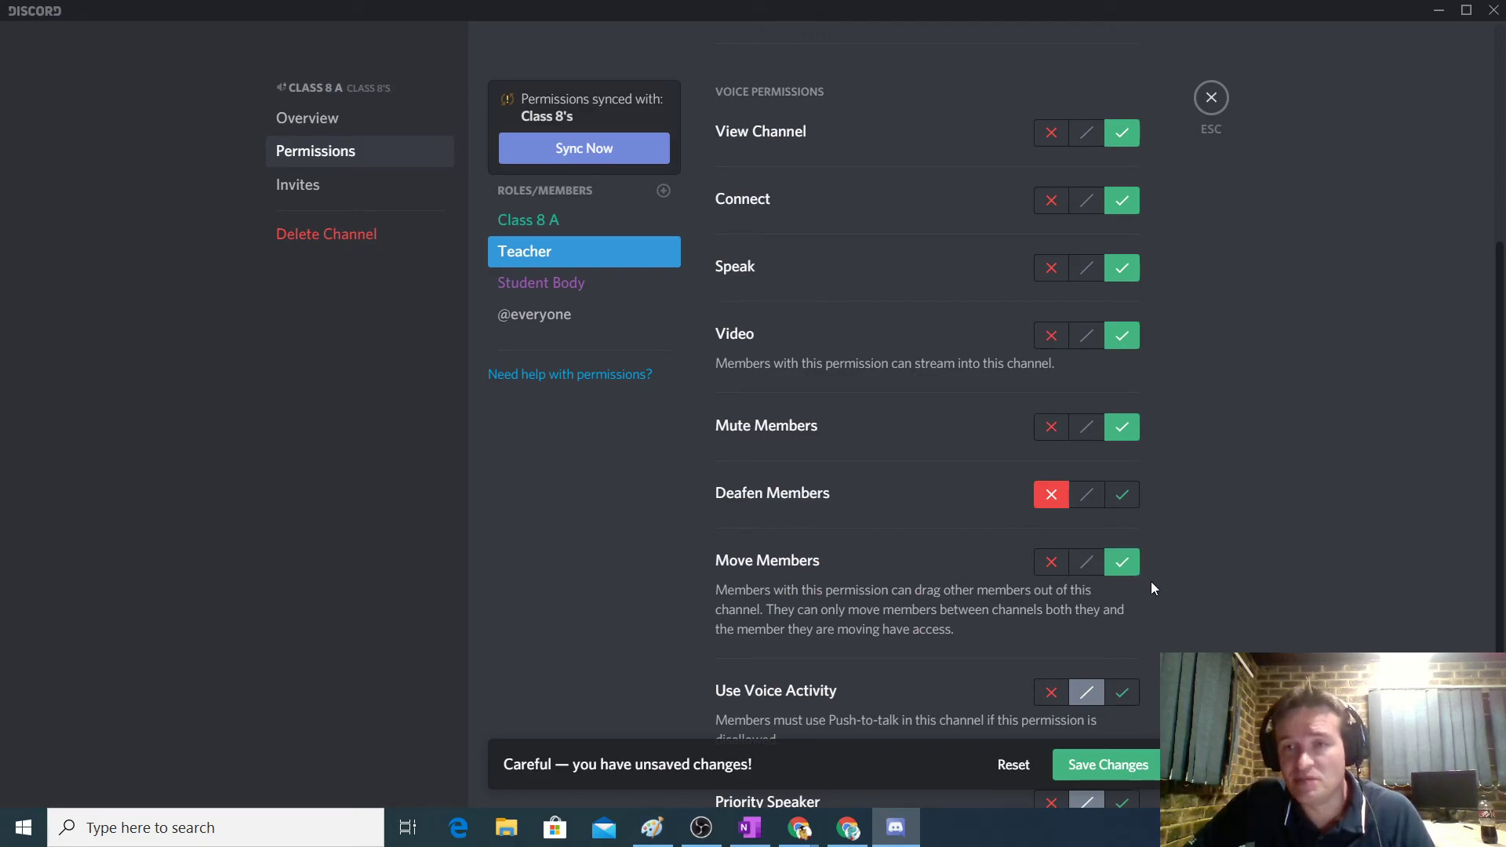
pyautogui.scroll(-3, 1150, 584)
pyautogui.click(1121, 502)
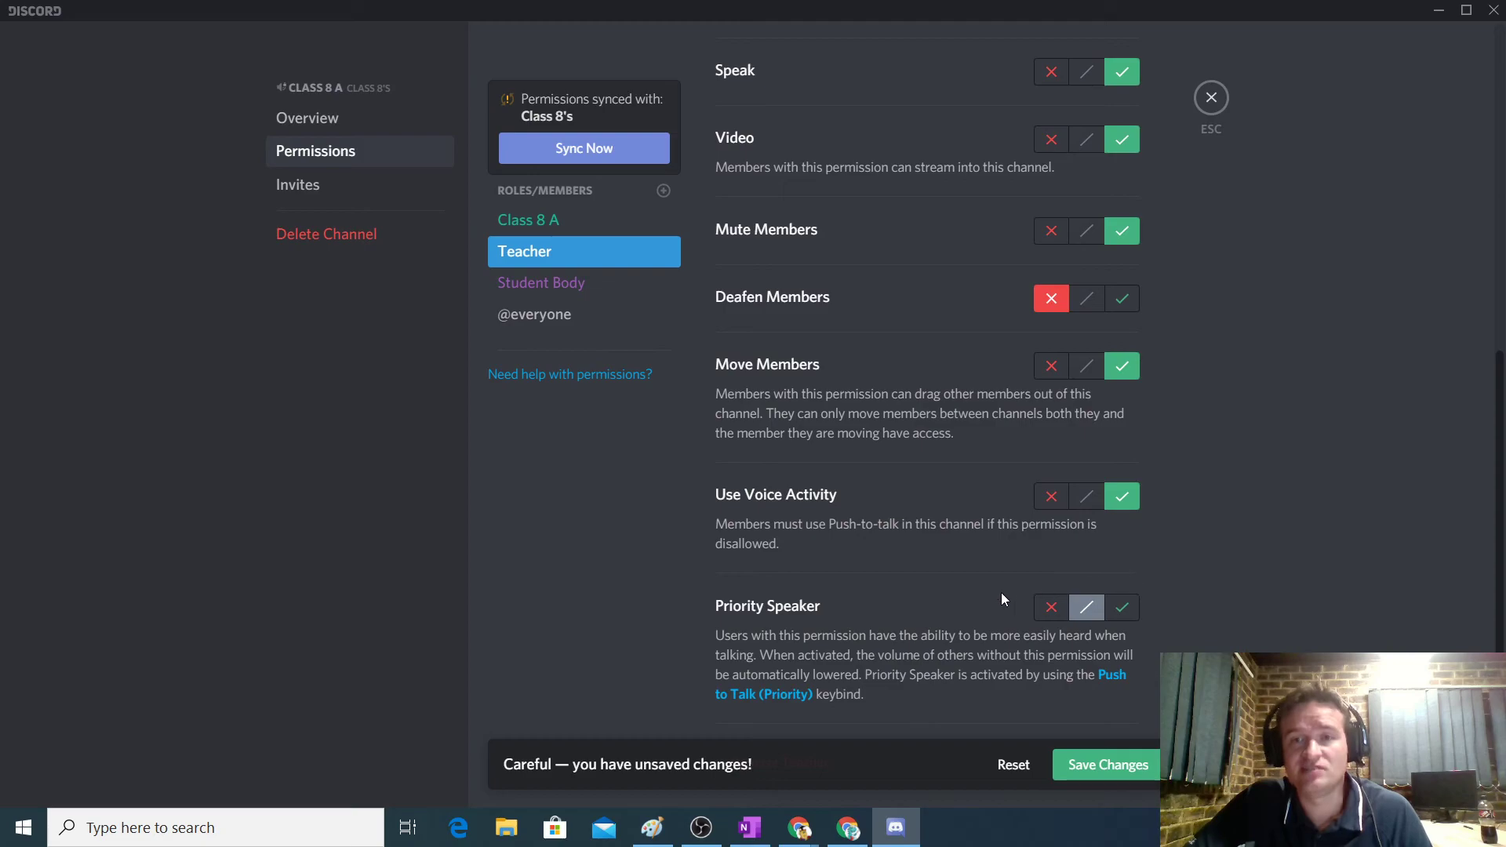
# Step: Allow the Teacher role Priority Speaker in the Class 8 A channel, save the permission changes and leave the channel settings
pyautogui.click(1122, 609)
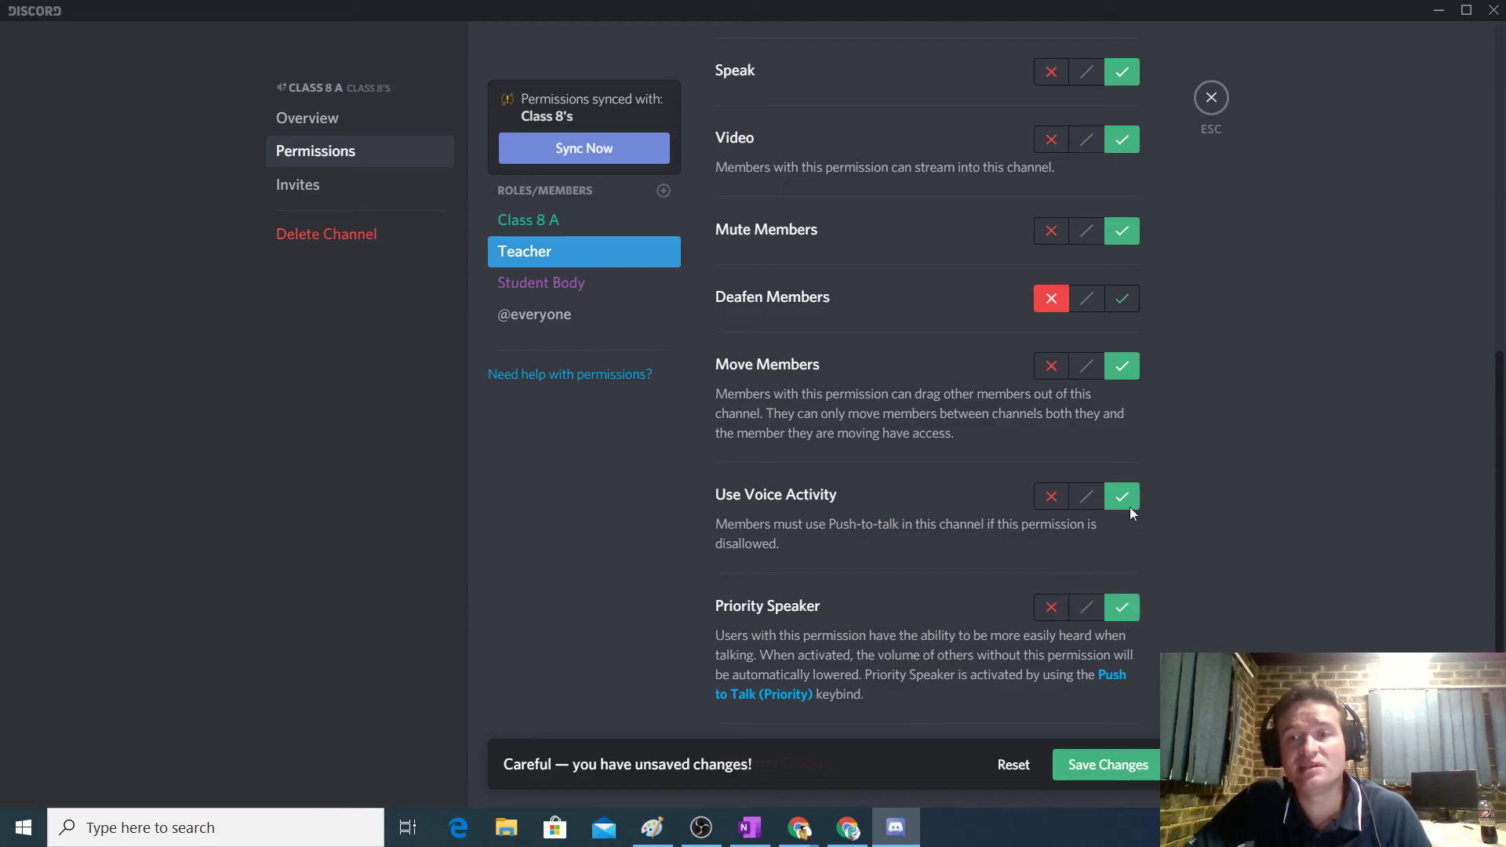
pyautogui.click(1142, 767)
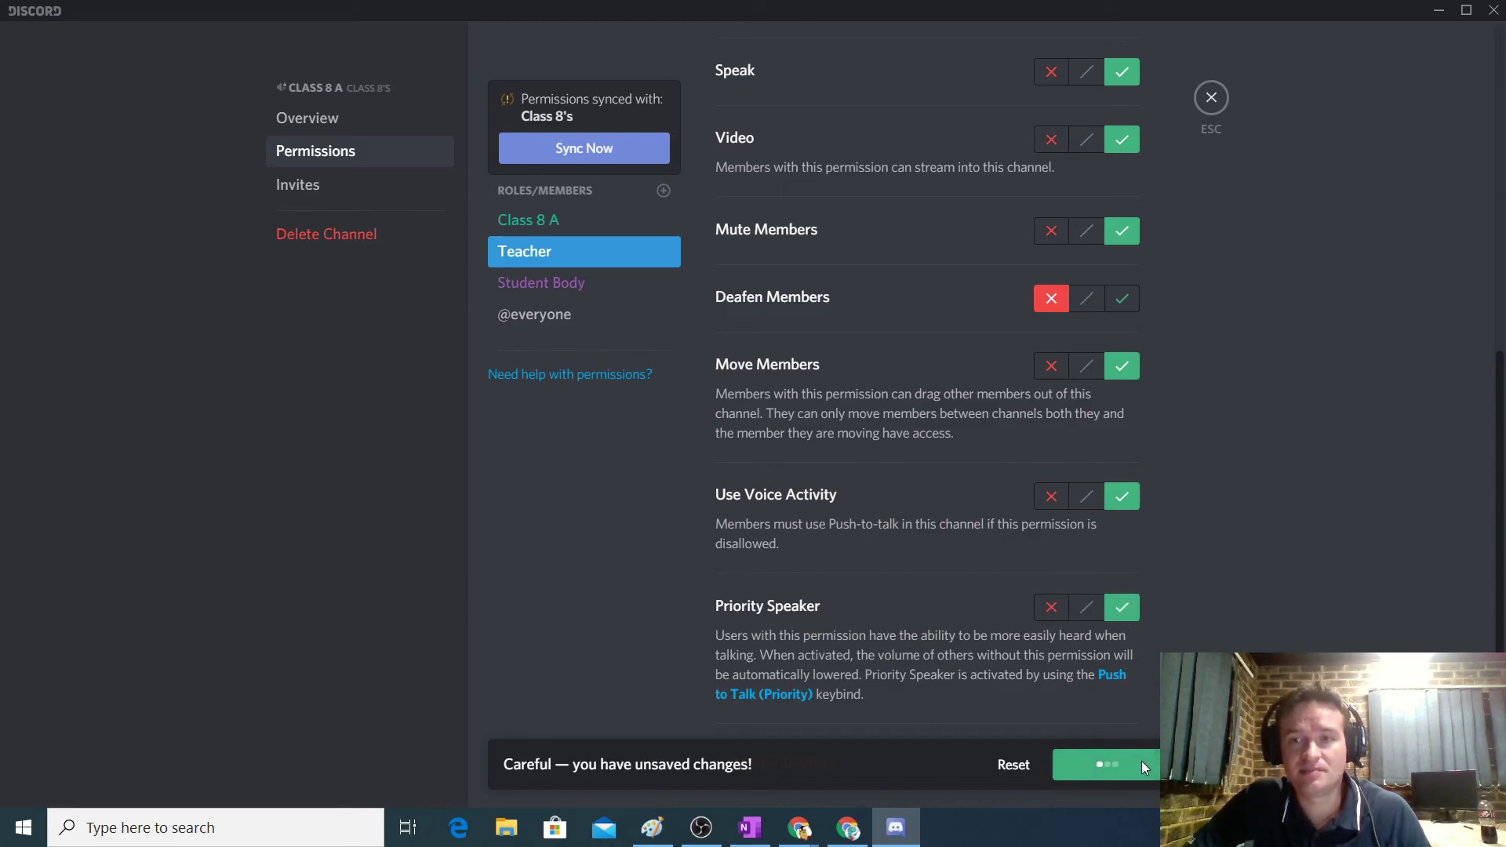
pyautogui.click(1215, 100)
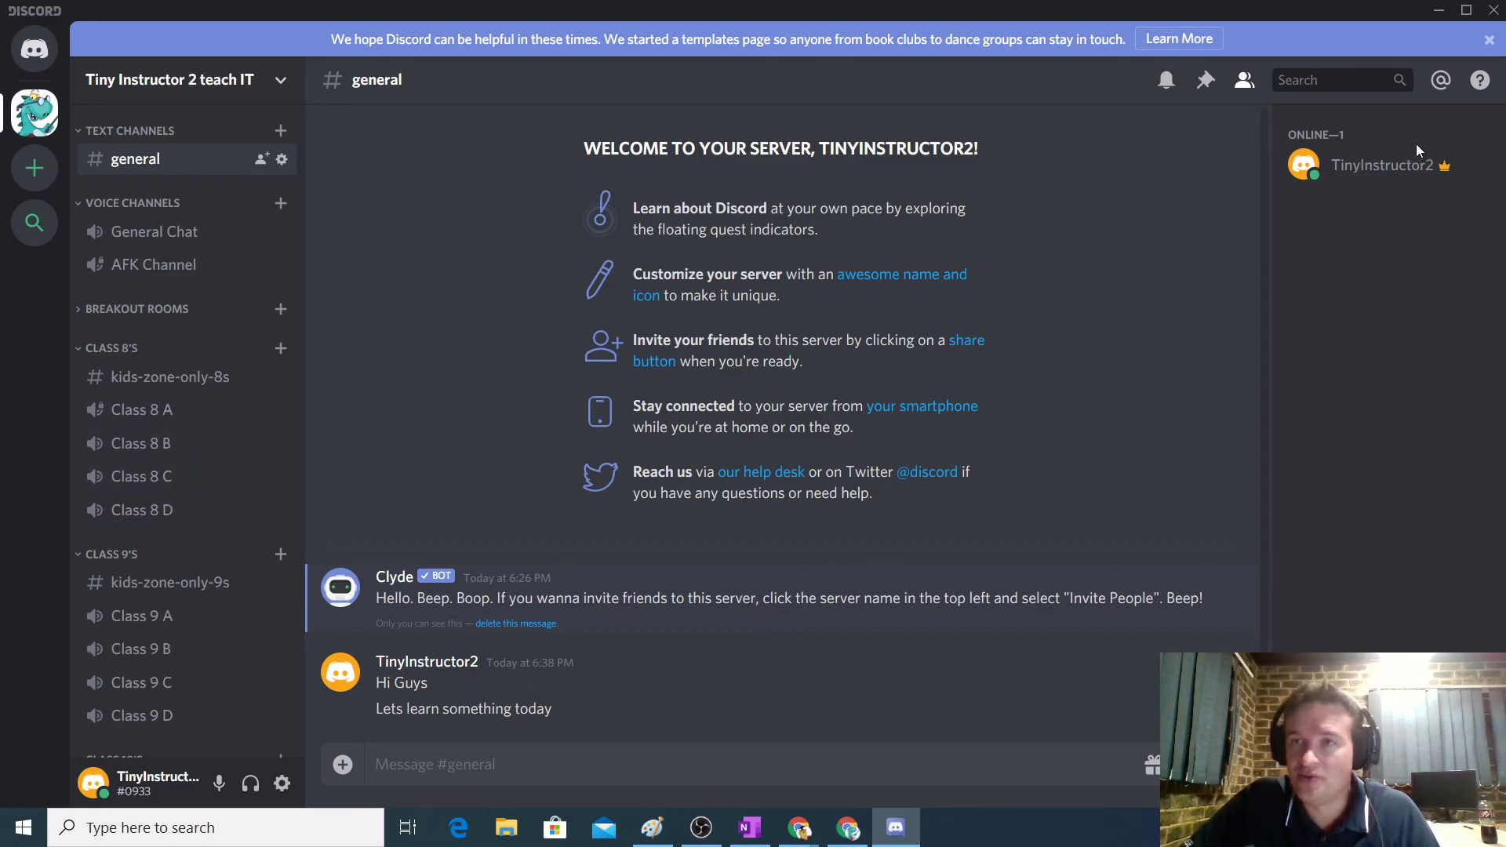
# Step: Assign the Teacher role to the server owner in the member list
pyautogui.rightClick(1363, 167)
pyautogui.moveTo(1318, 363)
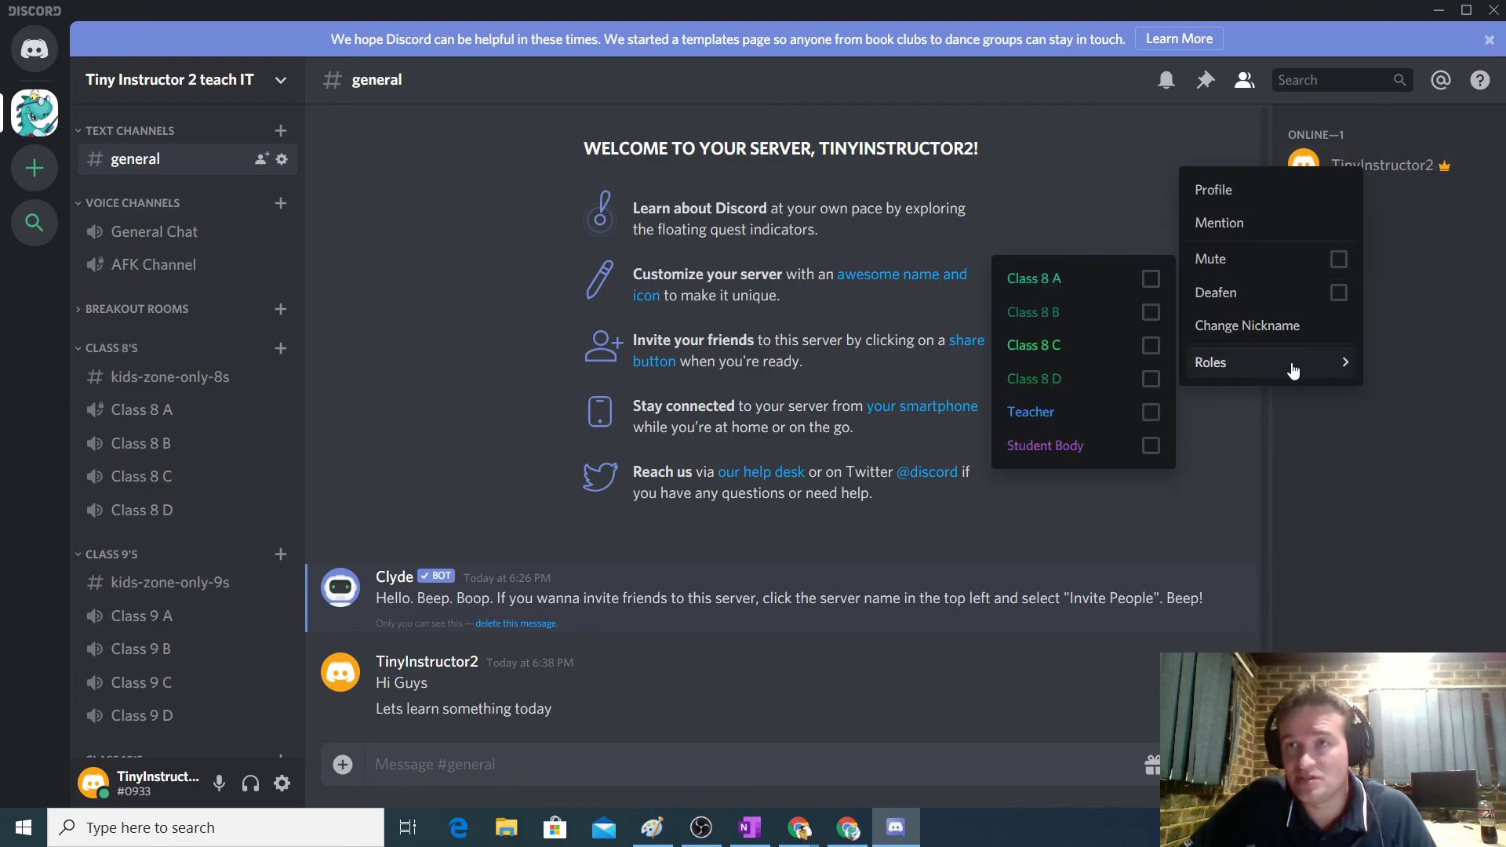
pyautogui.click(1151, 416)
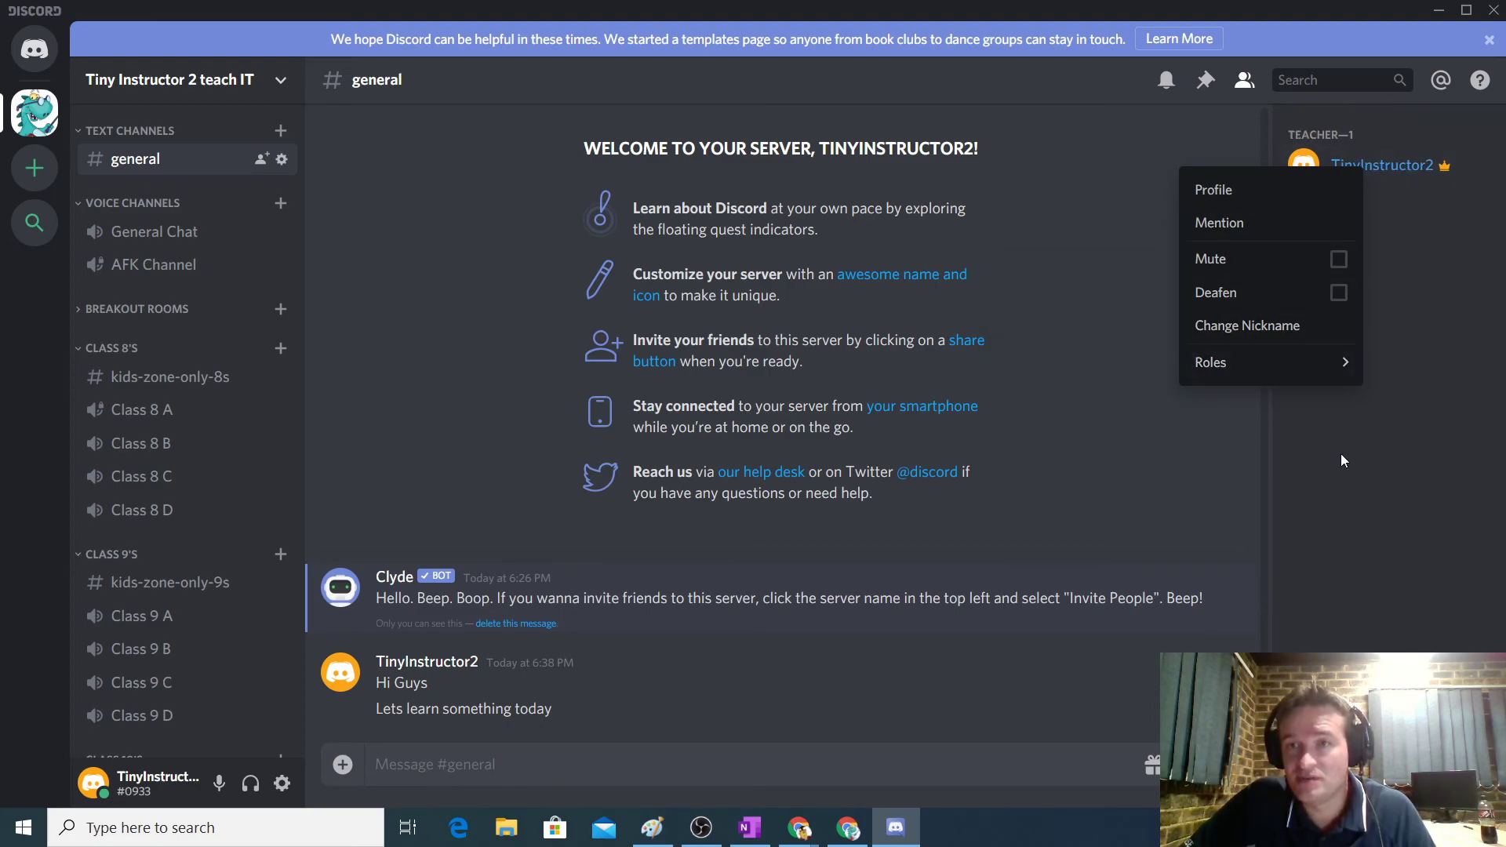
pyautogui.click(1358, 483)
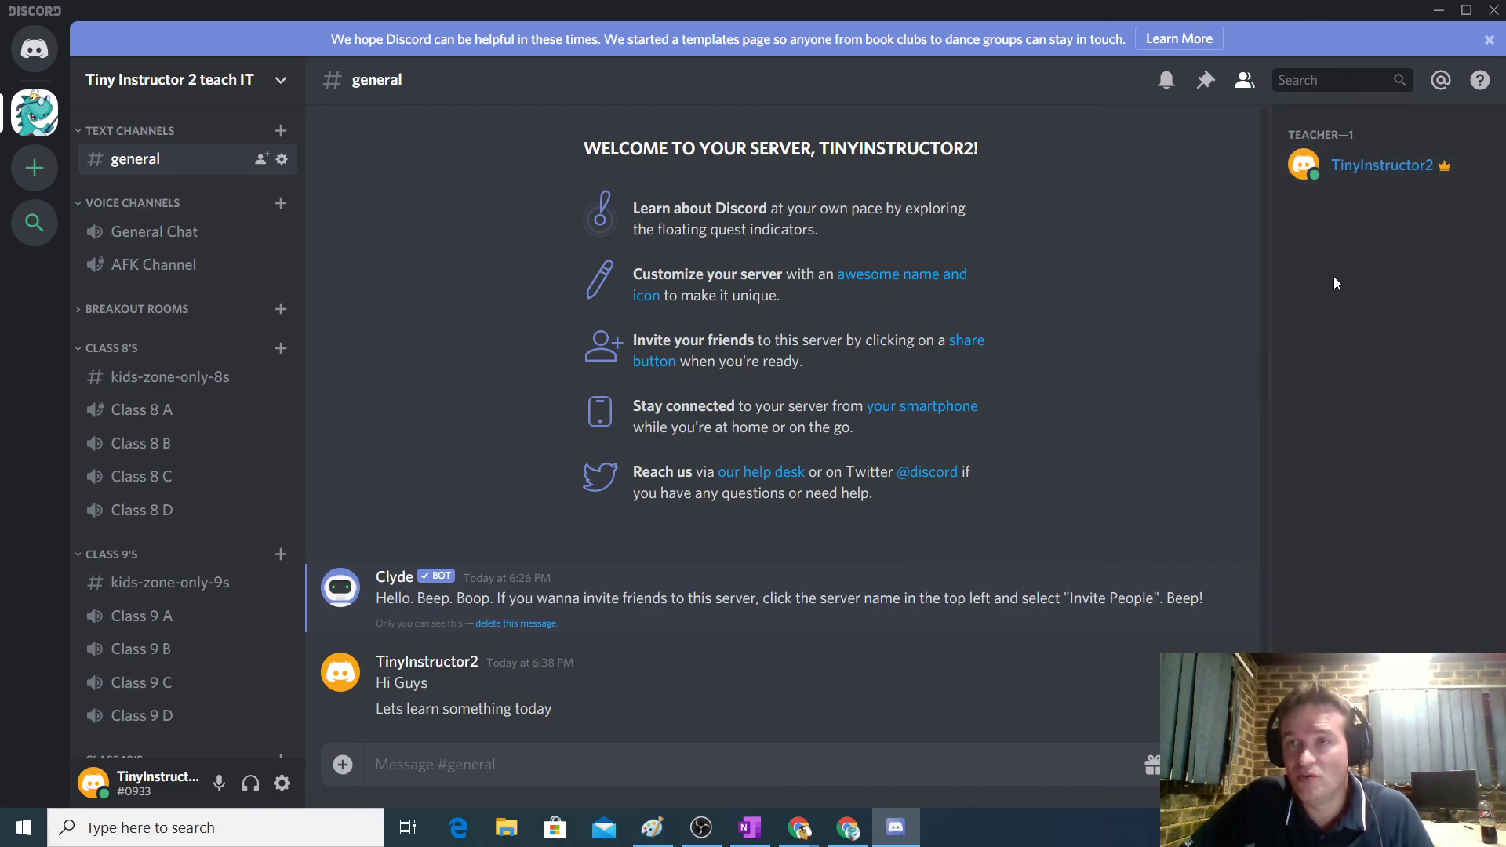
# Step: Replace the server owner's Teacher role with the Student Body role
pyautogui.rightClick(1338, 174)
pyautogui.moveTo(1292, 380)
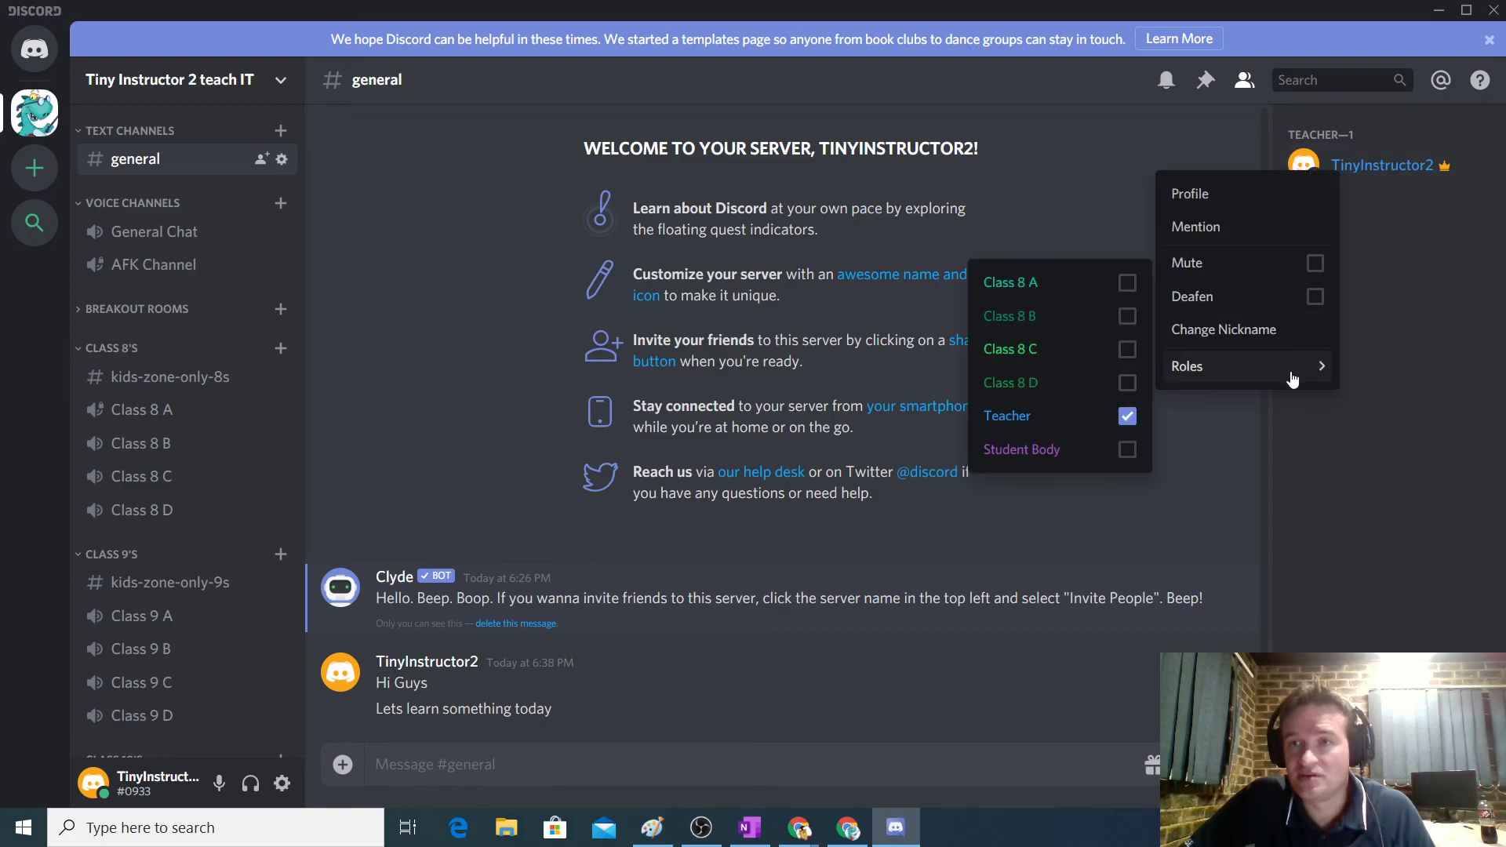
pyautogui.click(1128, 417)
pyautogui.click(1127, 451)
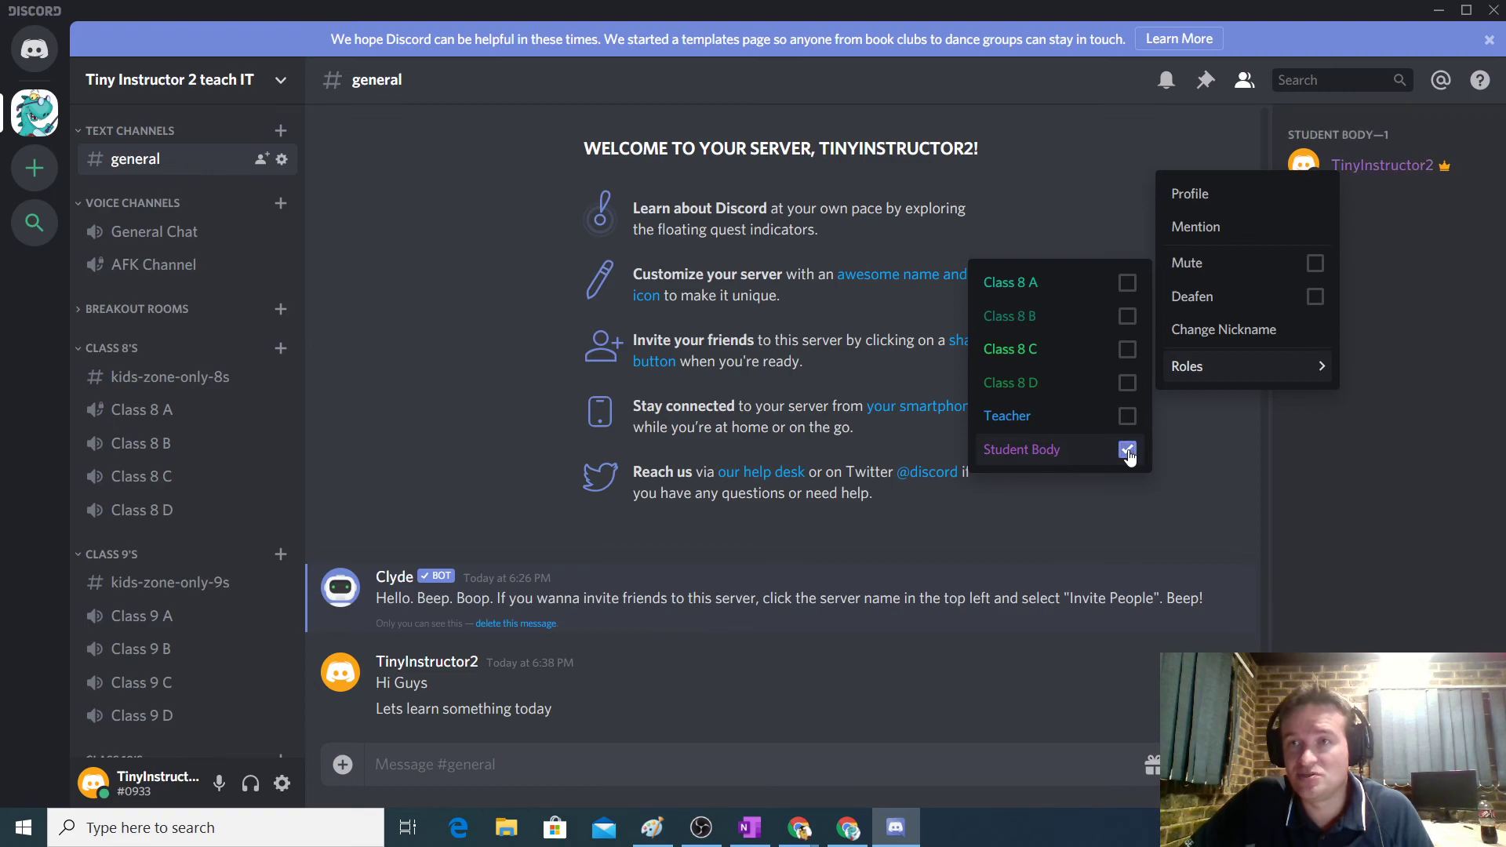
pyautogui.click(1394, 393)
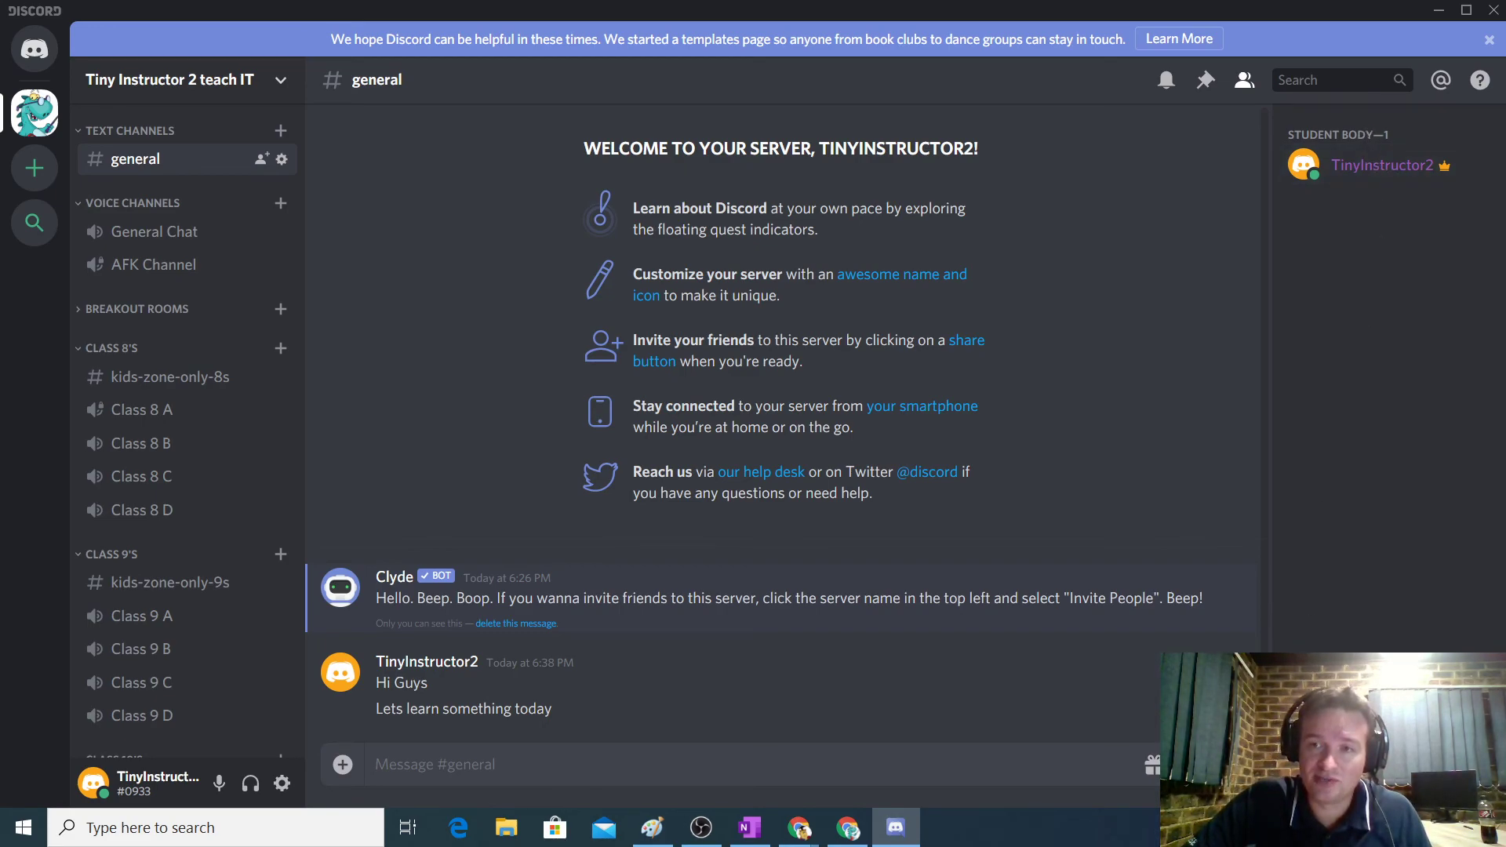
# Step: Give the server owner the Teacher role again and remove the Student Body role
pyautogui.rightClick(1337, 166)
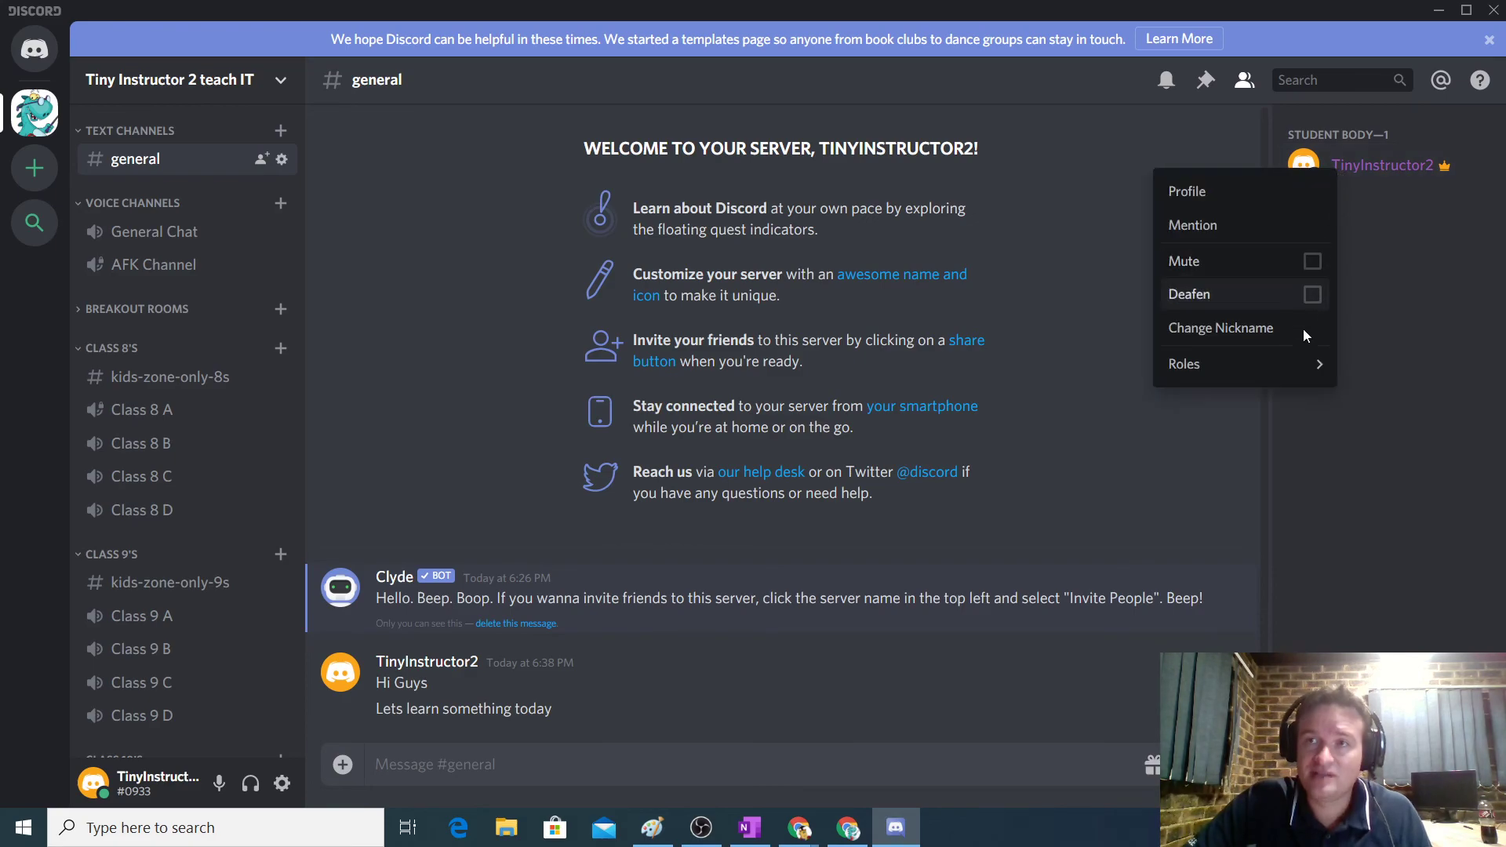
pyautogui.moveTo(1293, 376)
pyautogui.click(1125, 414)
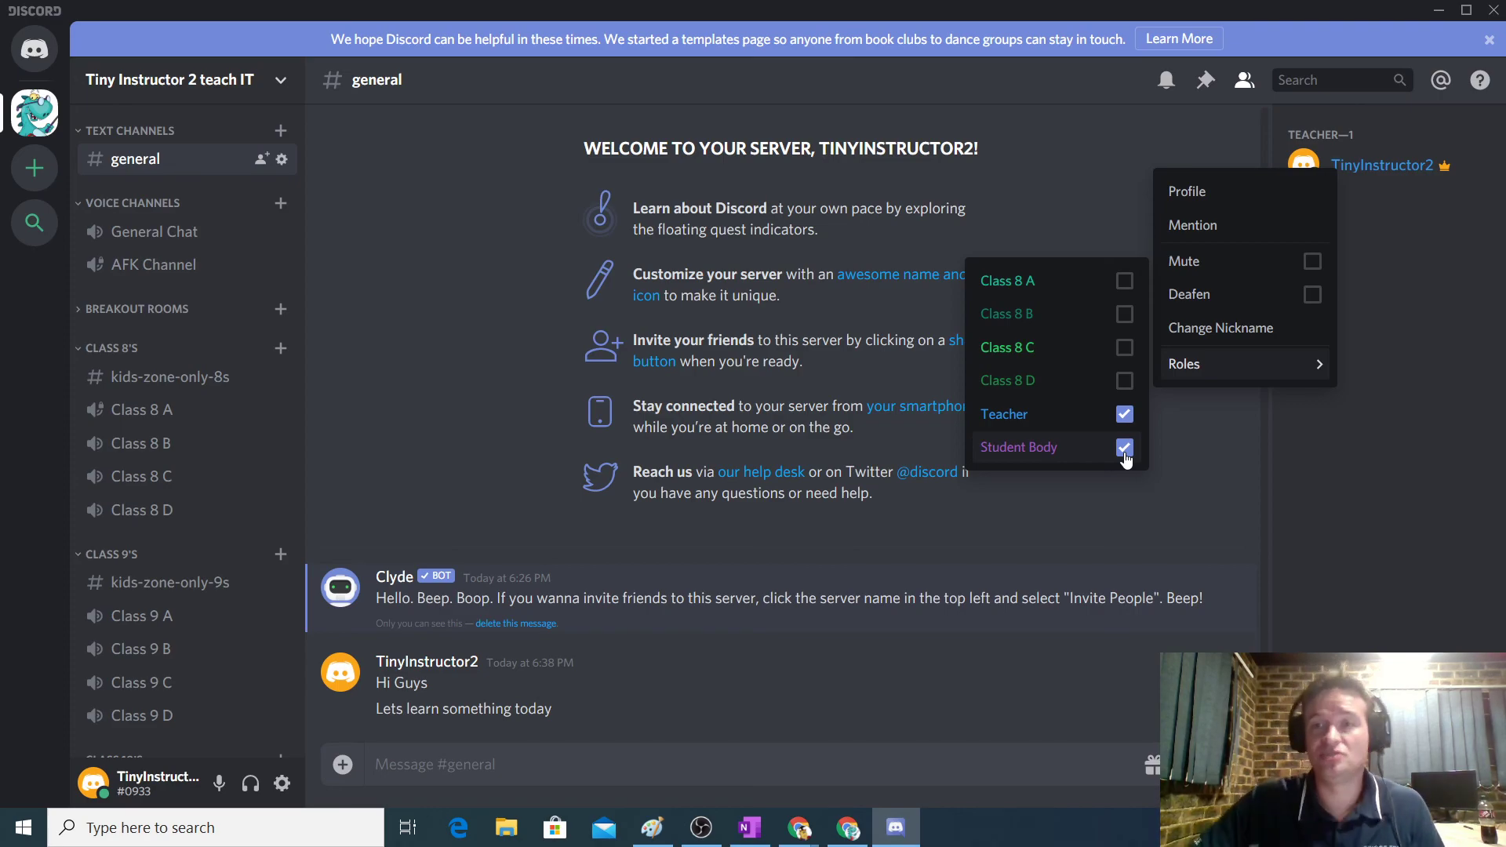
pyautogui.click(1386, 433)
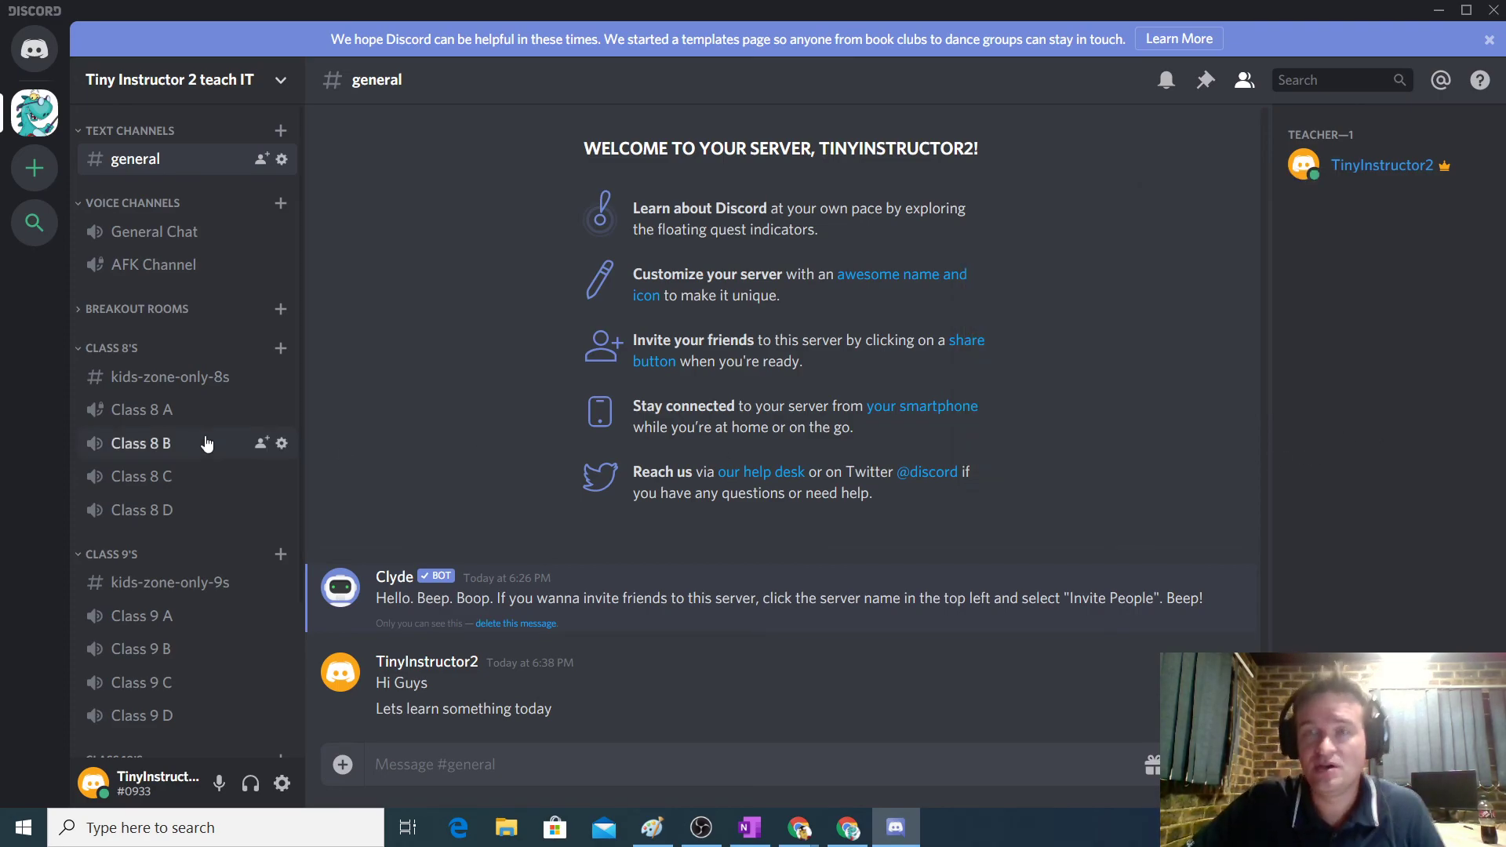
# Step: Reorder the server's roles so Teacher comes first and Student Body second, above the Class 8 roles, and save the changes
pyautogui.click(278, 80)
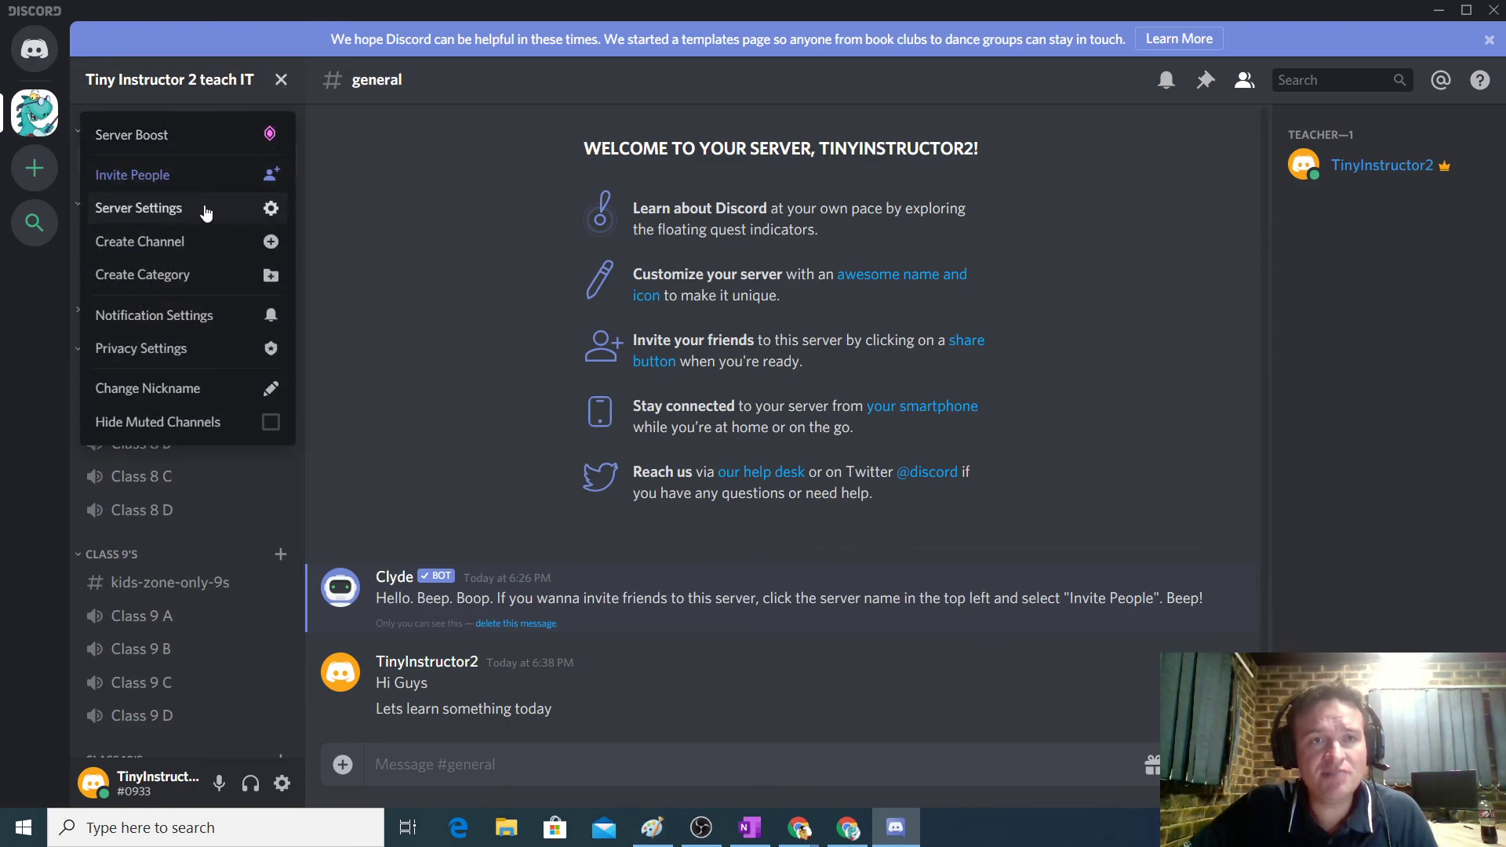
pyautogui.click(254, 215)
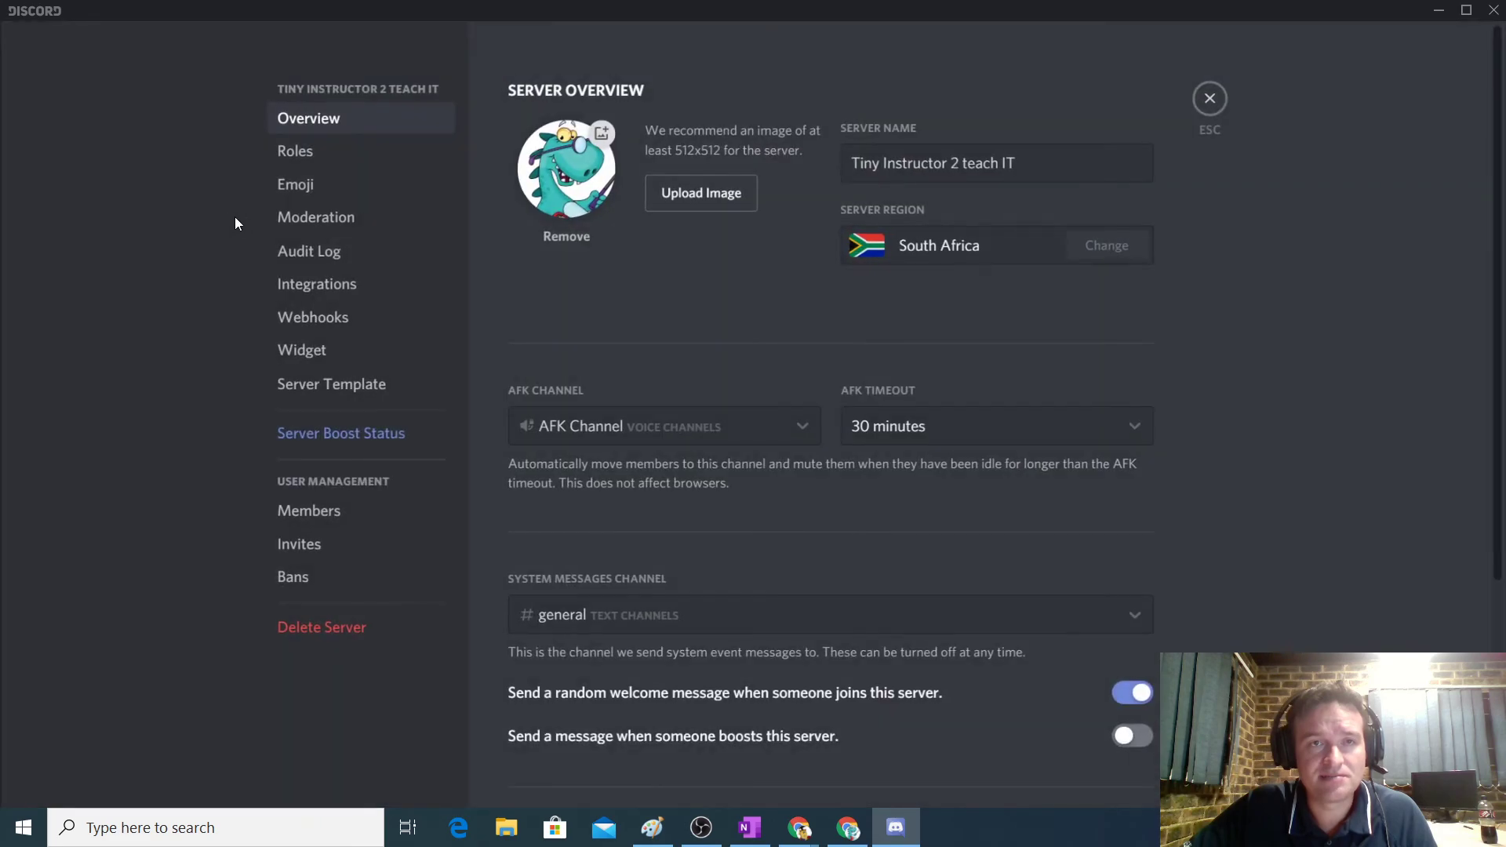
pyautogui.click(292, 151)
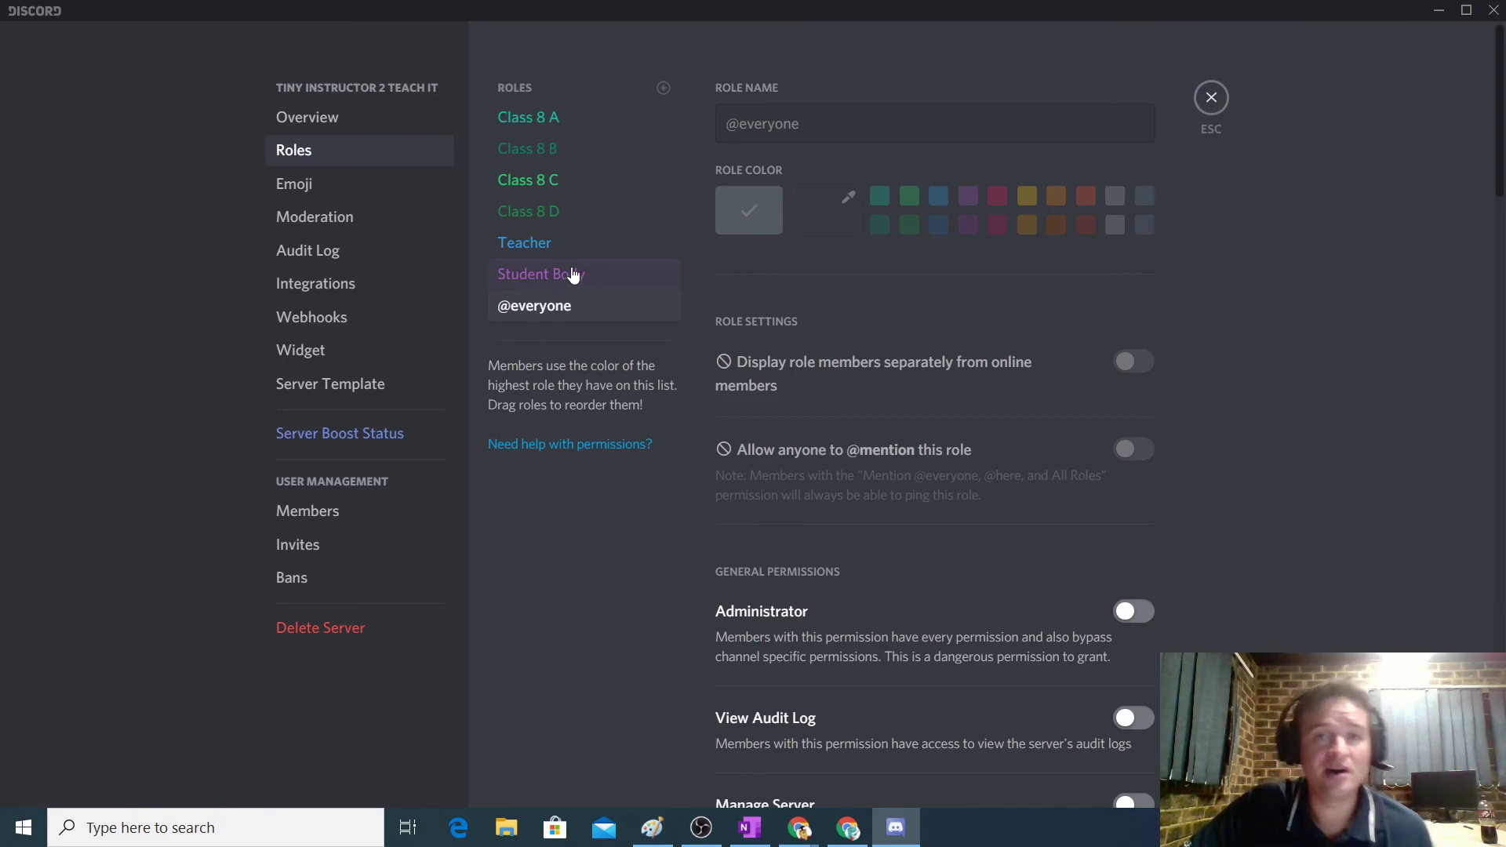
pyautogui.moveTo(564, 249); pyautogui.dragTo(573, 116)
pyautogui.moveTo(545, 280); pyautogui.dragTo(539, 153)
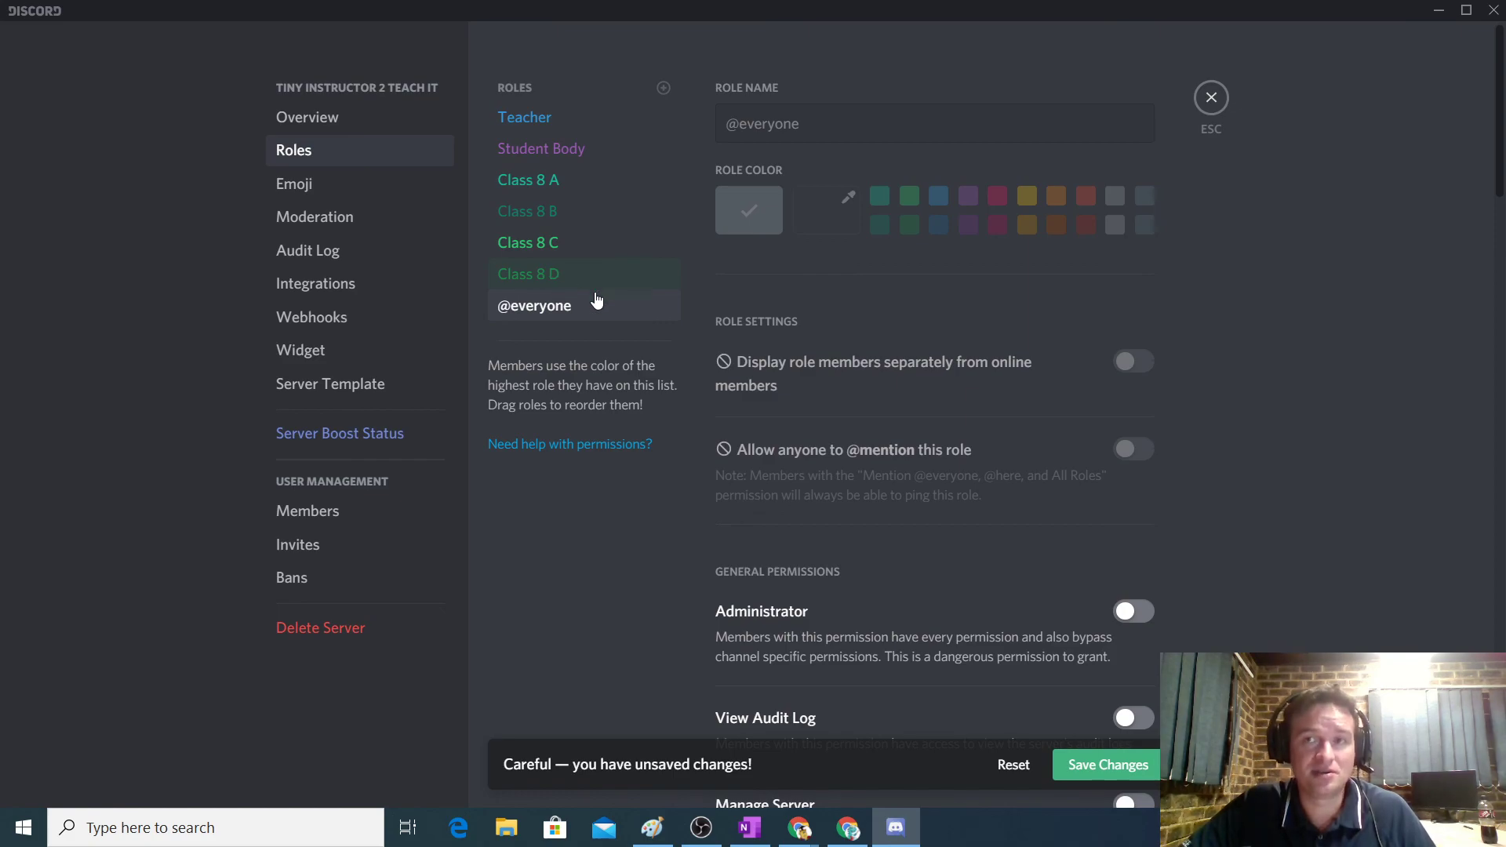
pyautogui.click(1211, 97)
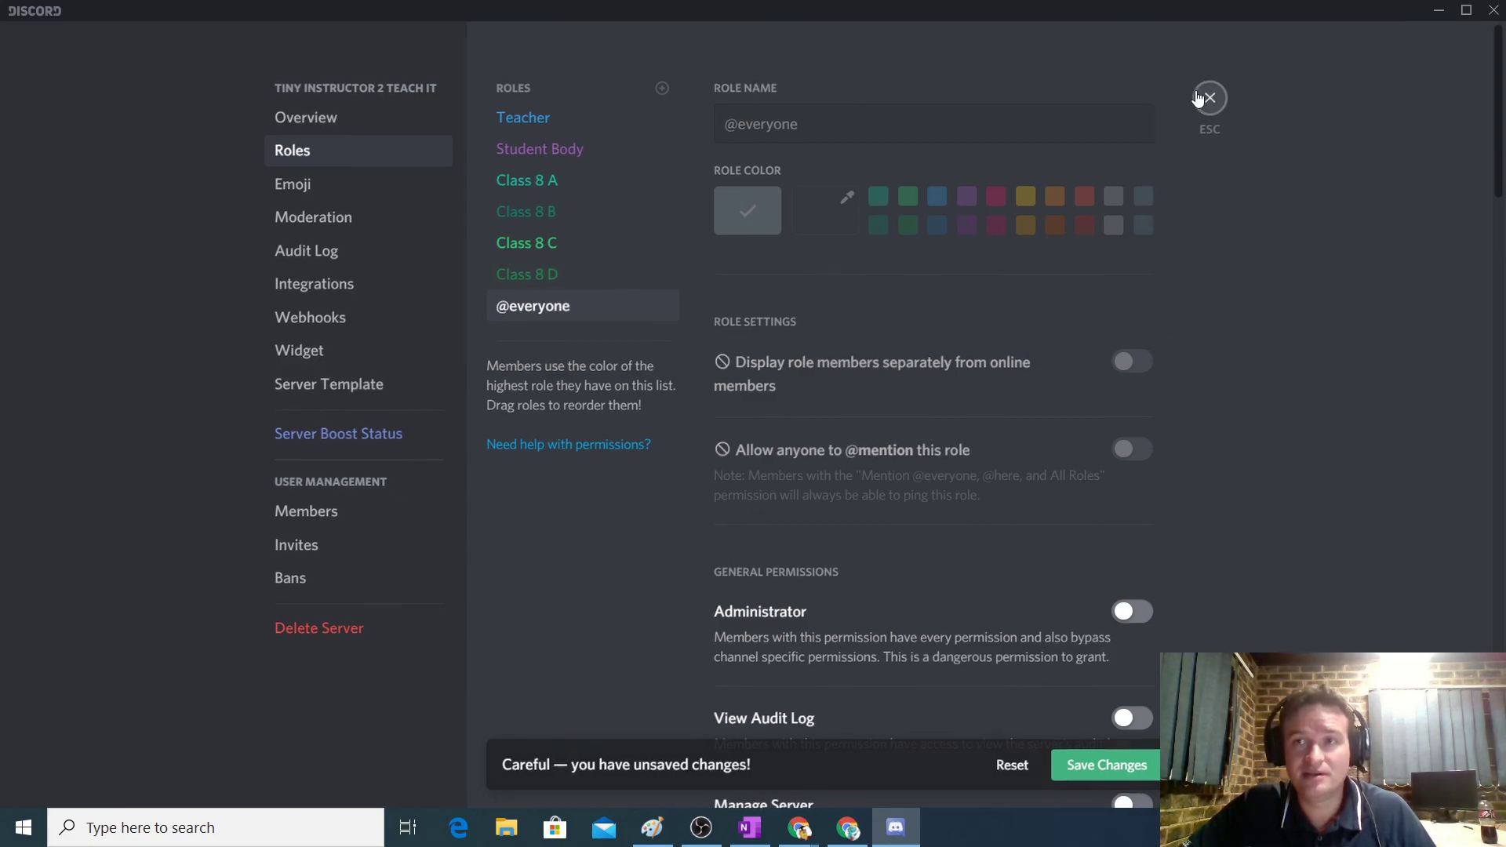
pyautogui.click(1115, 772)
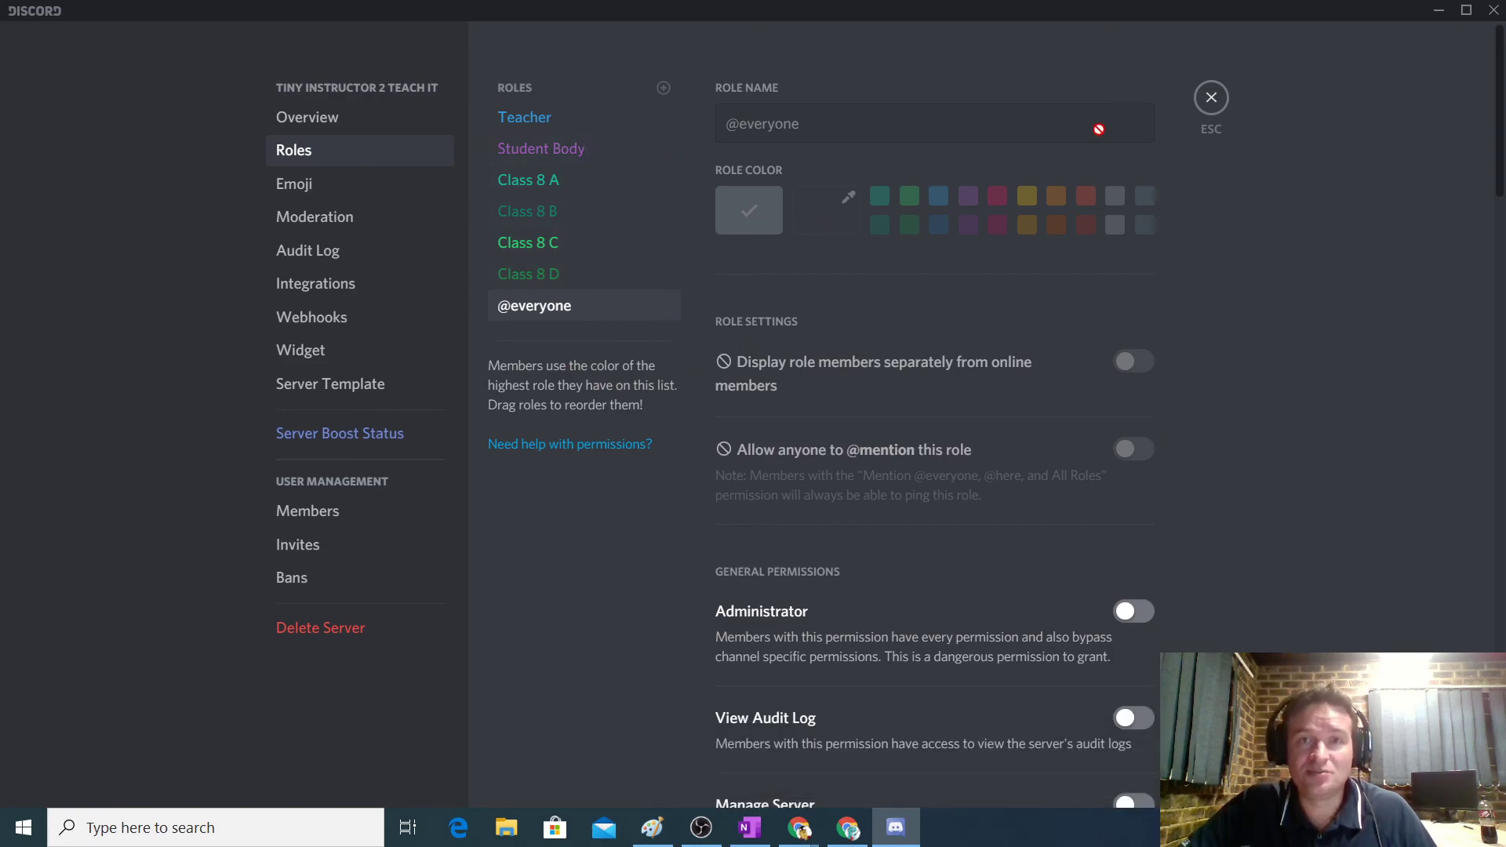
pyautogui.click(1211, 105)
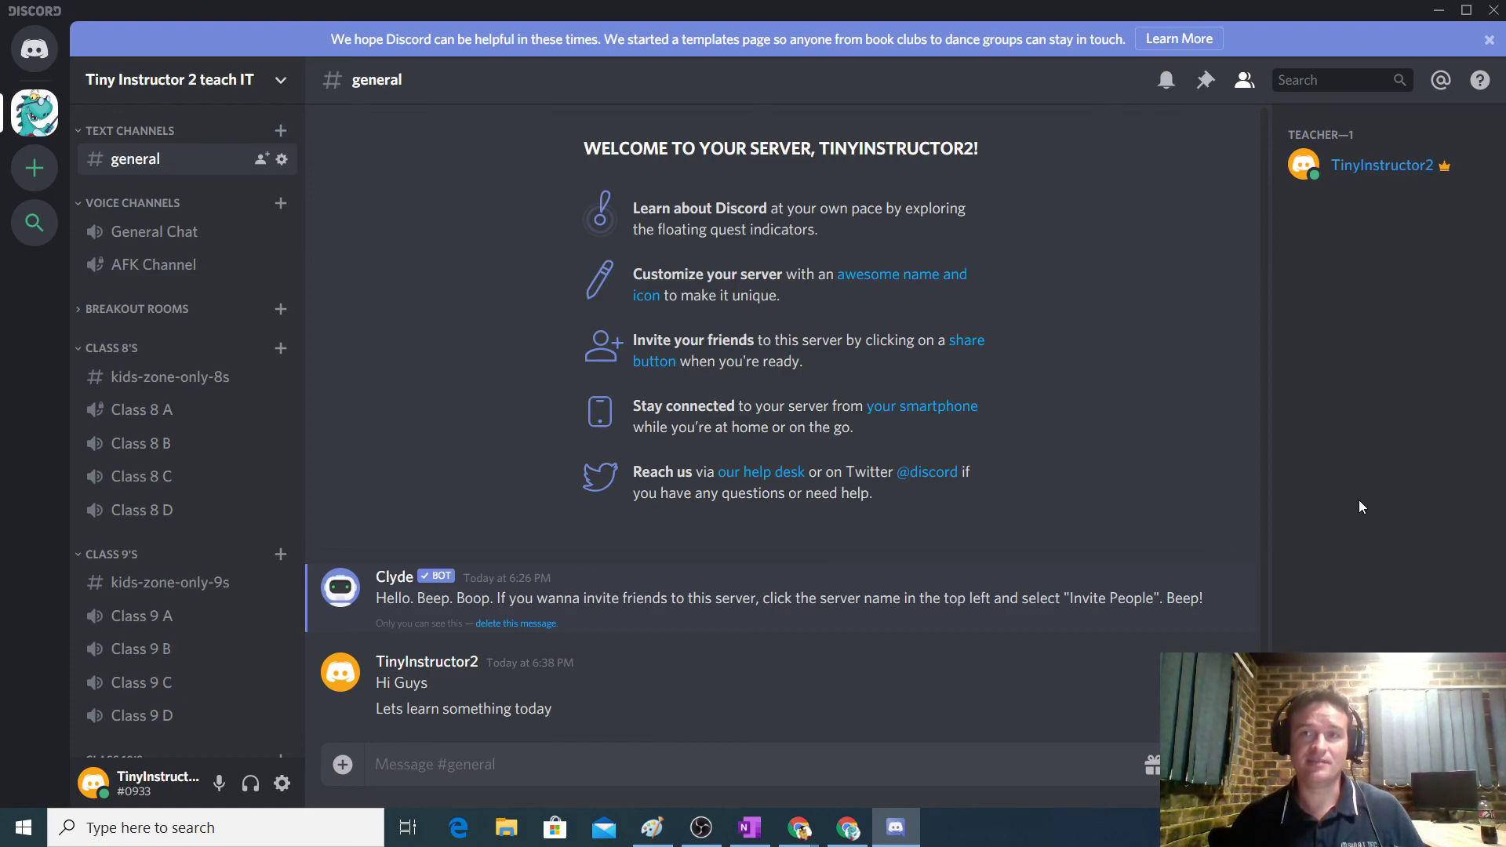
# Step: Add the Student Body and Class 8 A roles to the server owner alongside Teacher
pyautogui.rightClick(1395, 163)
pyautogui.moveTo(1342, 357)
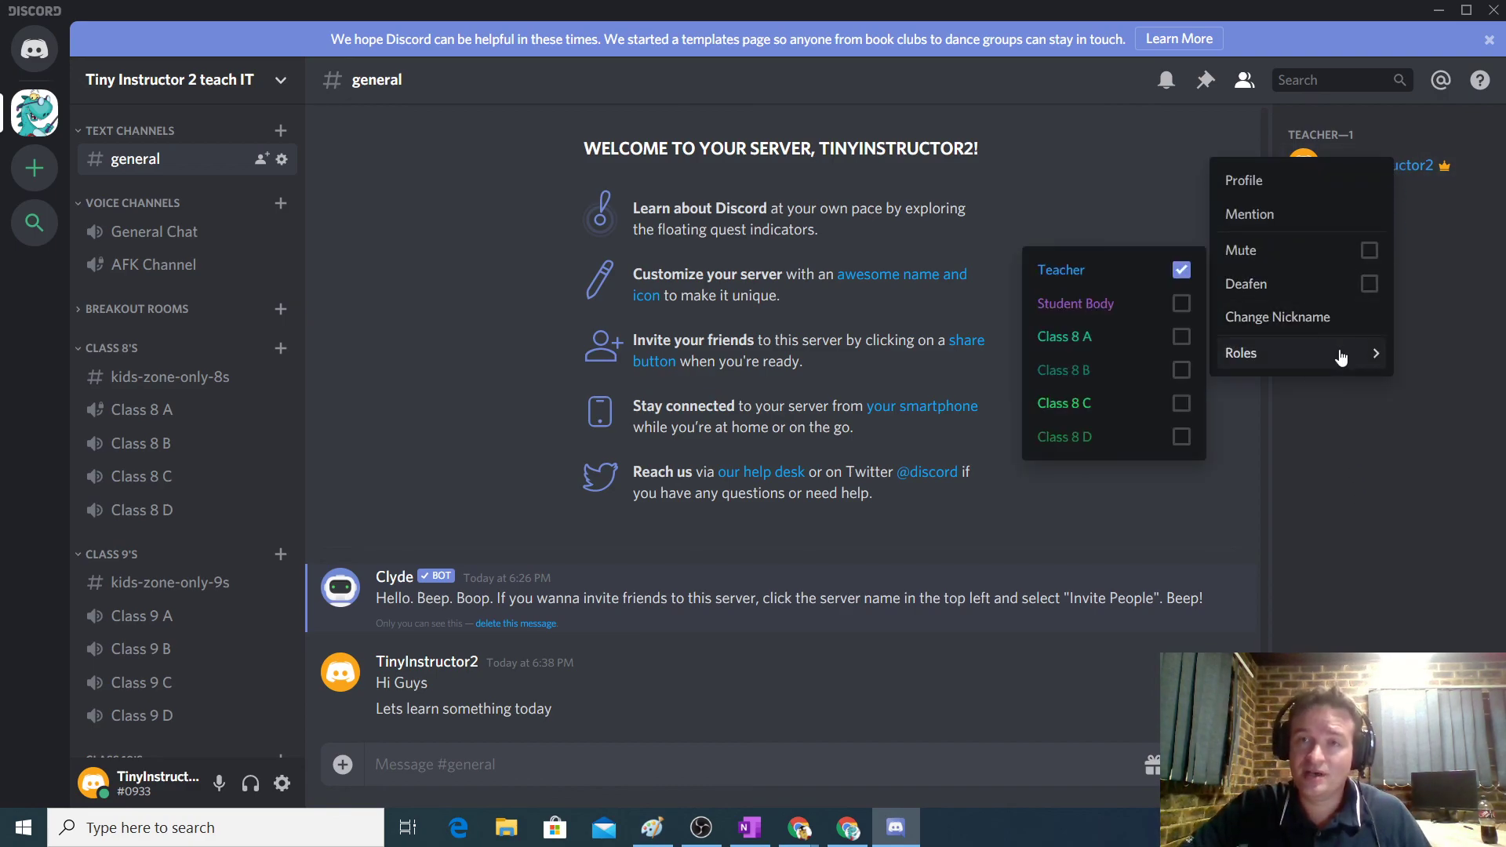
pyautogui.click(1177, 306)
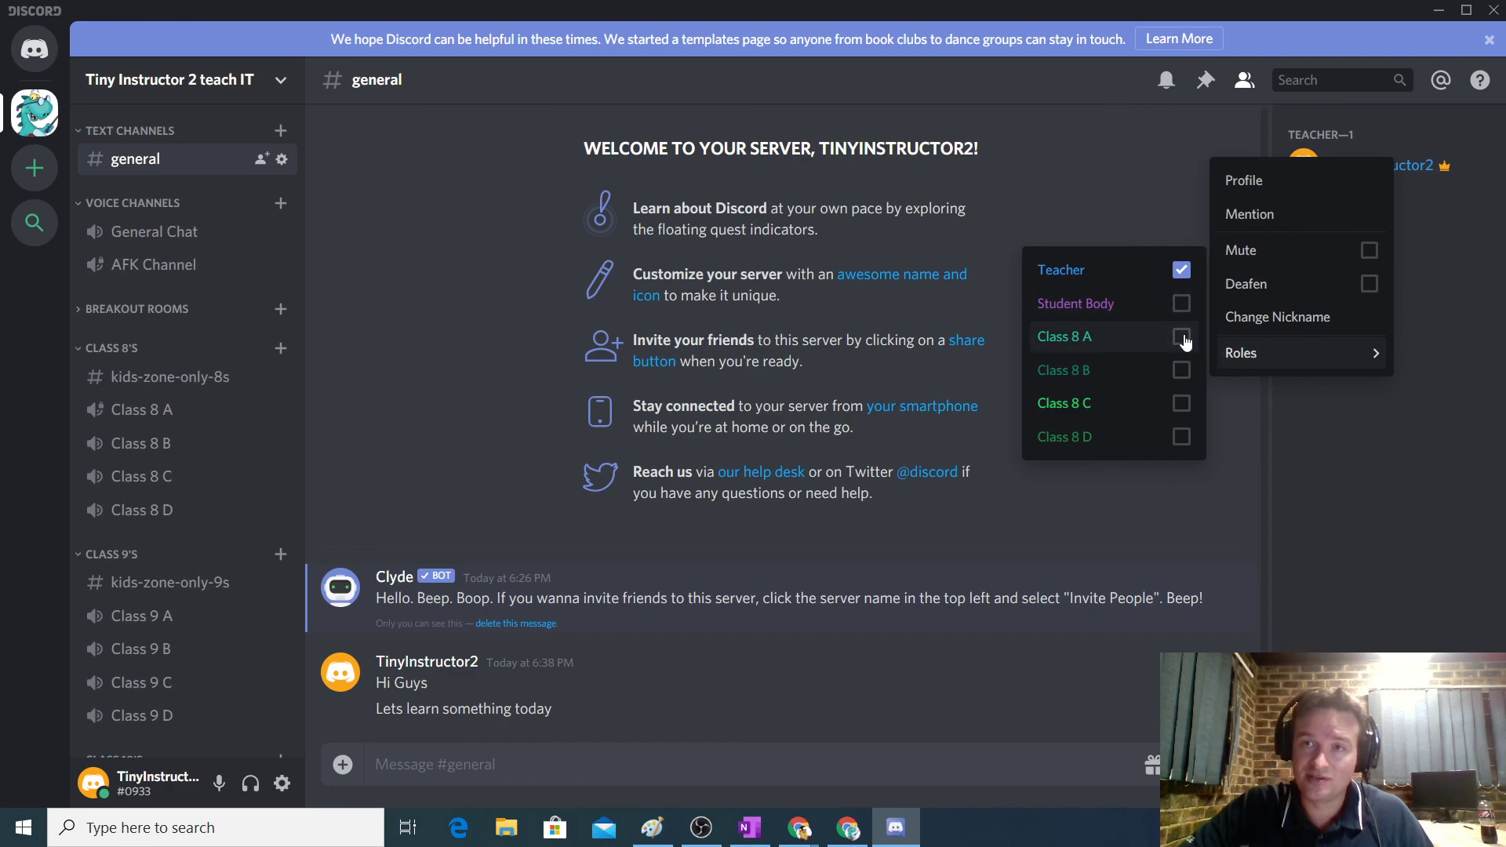
pyautogui.click(1384, 469)
# Step: Remove the Class 8 A and Student Body roles from the server owner, keeping only Teacher
pyautogui.rightClick(1394, 178)
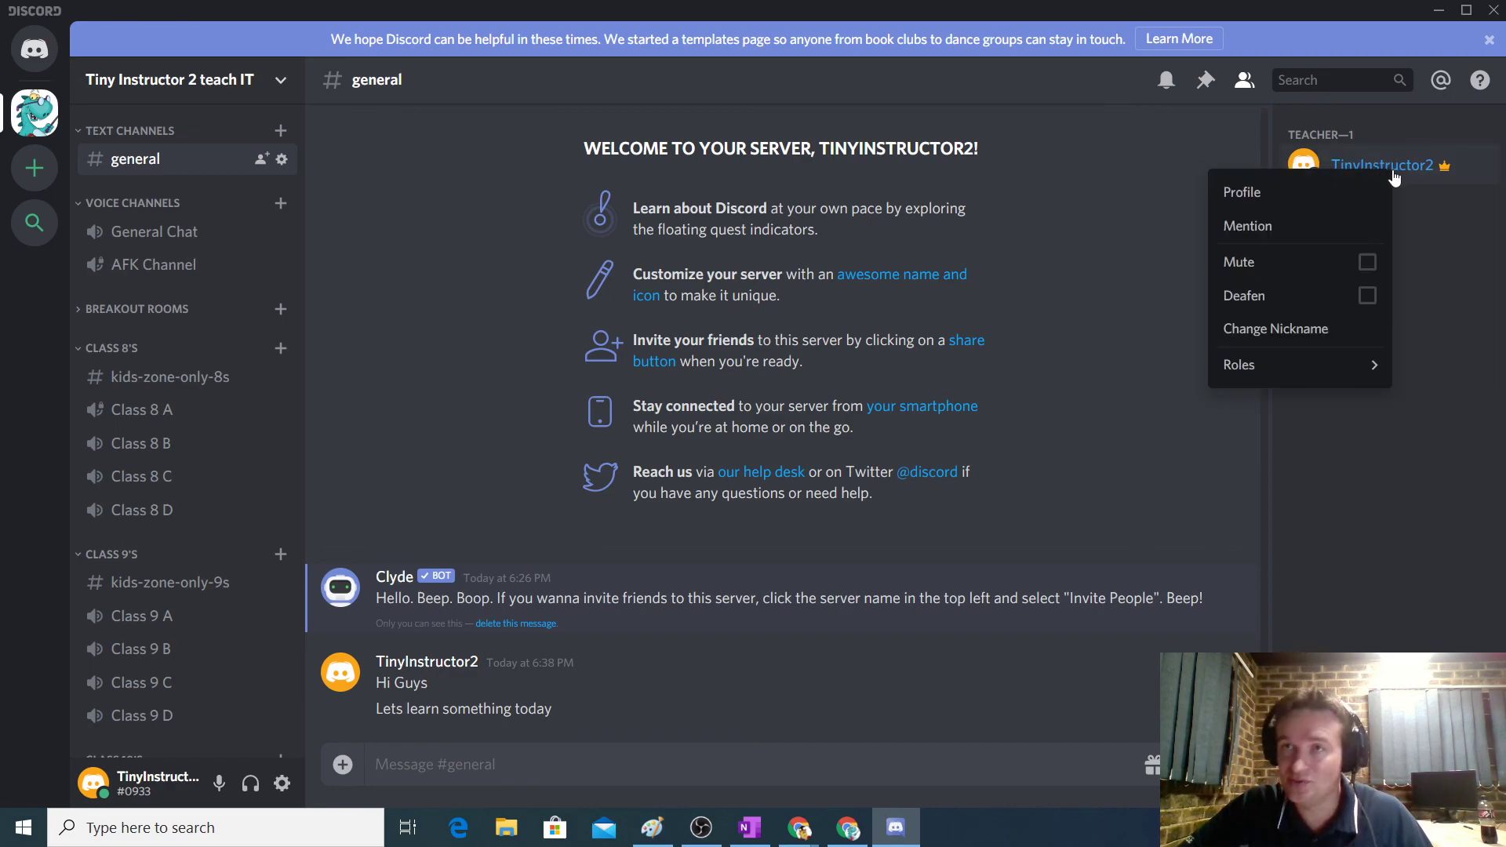
pyautogui.moveTo(1345, 363)
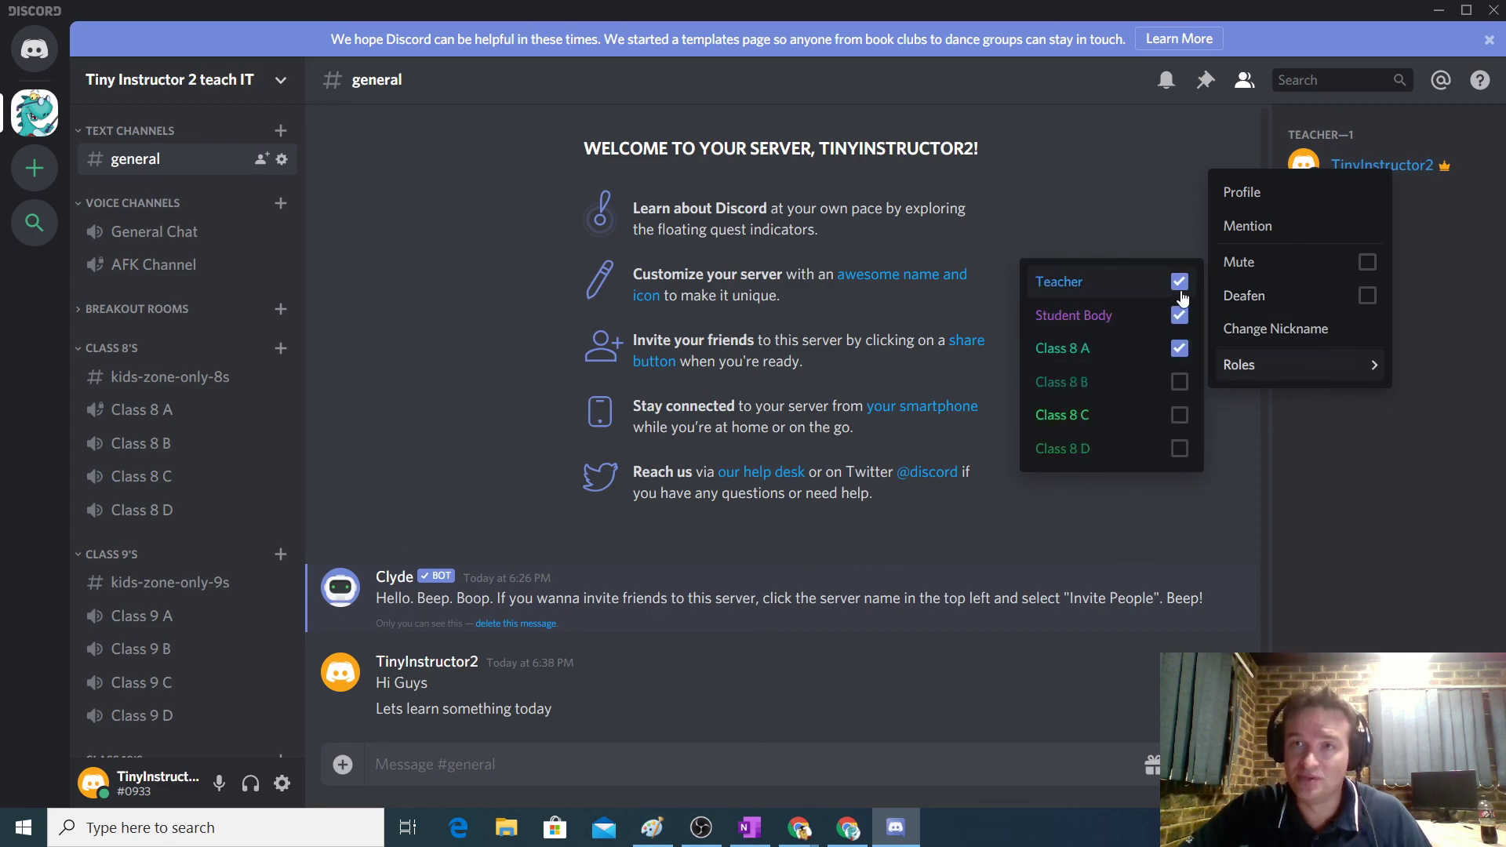
pyautogui.click(1178, 351)
pyautogui.click(1180, 320)
pyautogui.click(1379, 447)
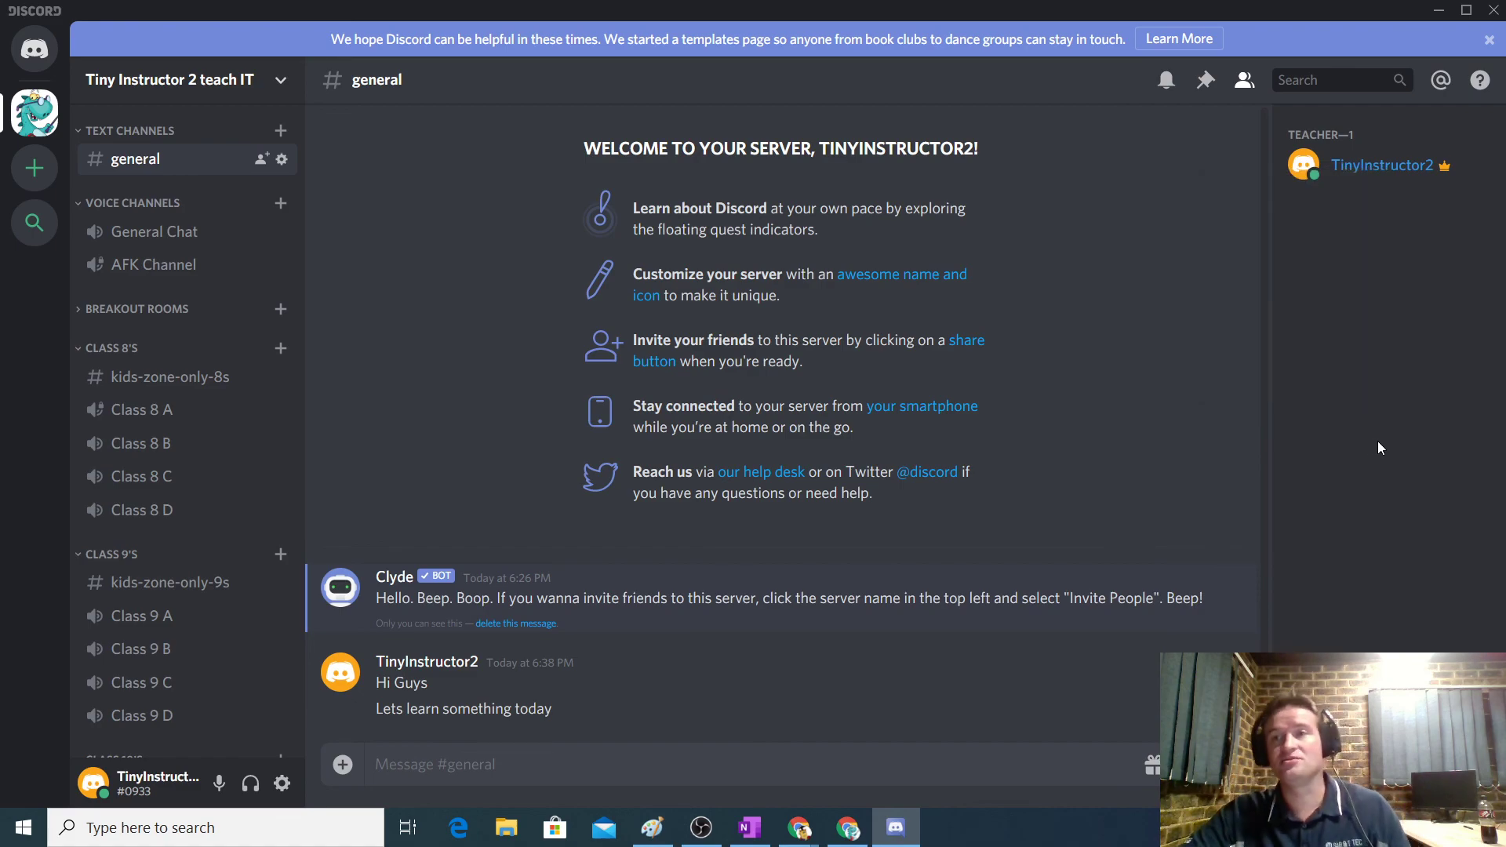